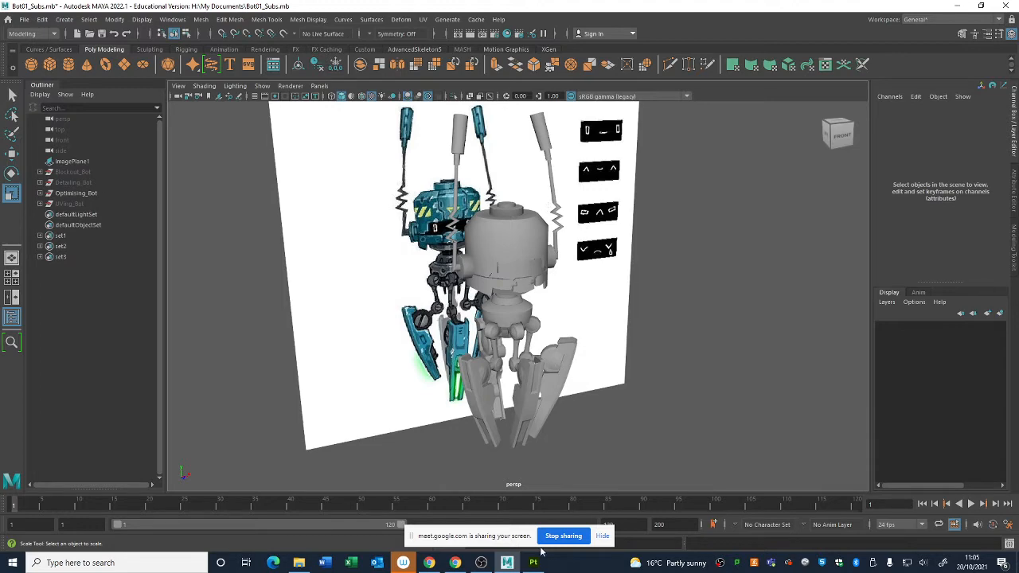
Hide the reference image plane behind the robot, leaving the Optimising_Bot model in view
scroll(350, 312, "up", 3)
left_click_drag(431, 301, 280, 223, "alt")
left_click(297, 230)
key("h")
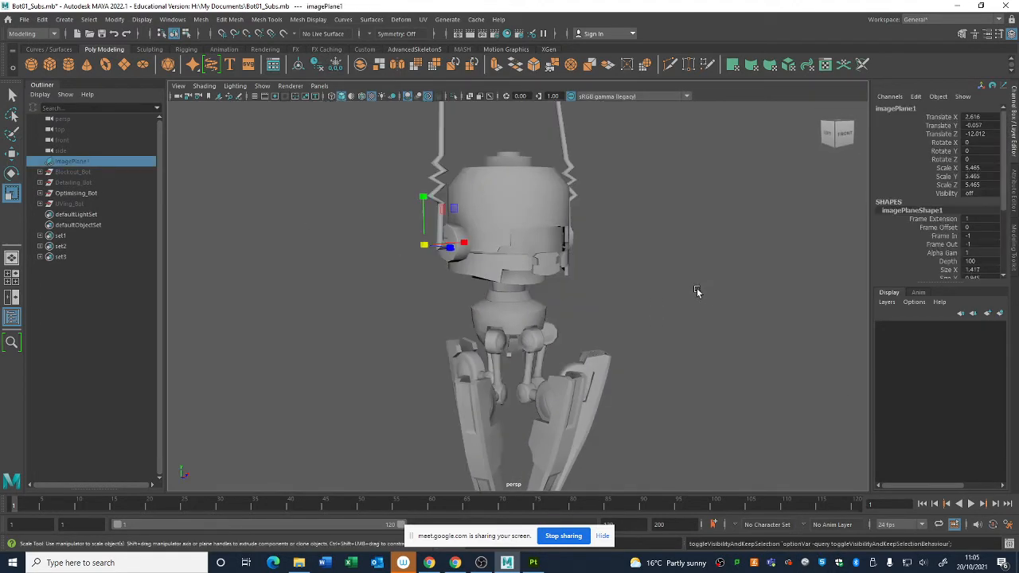
scroll(698, 292, "down", 5)
left_click(603, 269)
left_click_drag(603, 269, 577, 275, "alt")
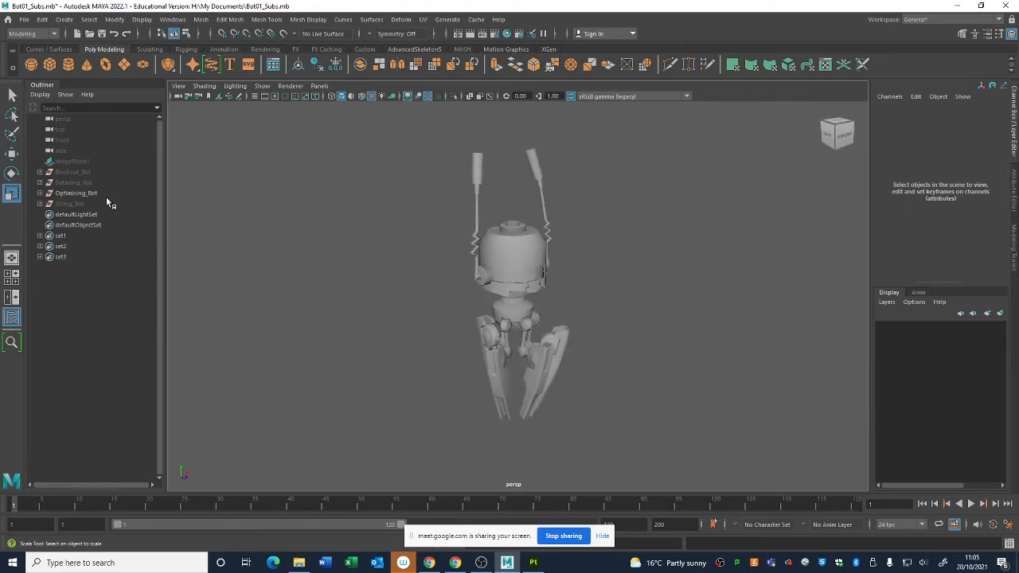
Hide the Optimising_Bot group and show the Detailing_Bot group in its place
left_click(105, 195)
key("h")
left_click(96, 183)
key("h")
left_click(578, 418)
scroll(578, 418, "up", 3)
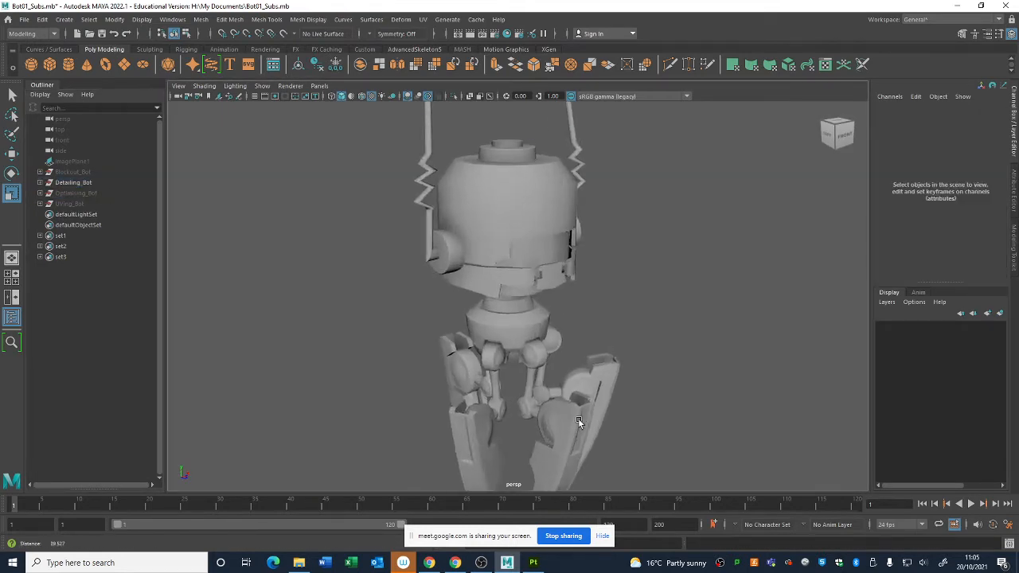
Examine the mesh of Detailing_Bot's head, leg struts and upper leg joints by selecting individual parts
left_click_drag(578, 418, 548, 379, "alt")
left_click(429, 249)
left_click(408, 201)
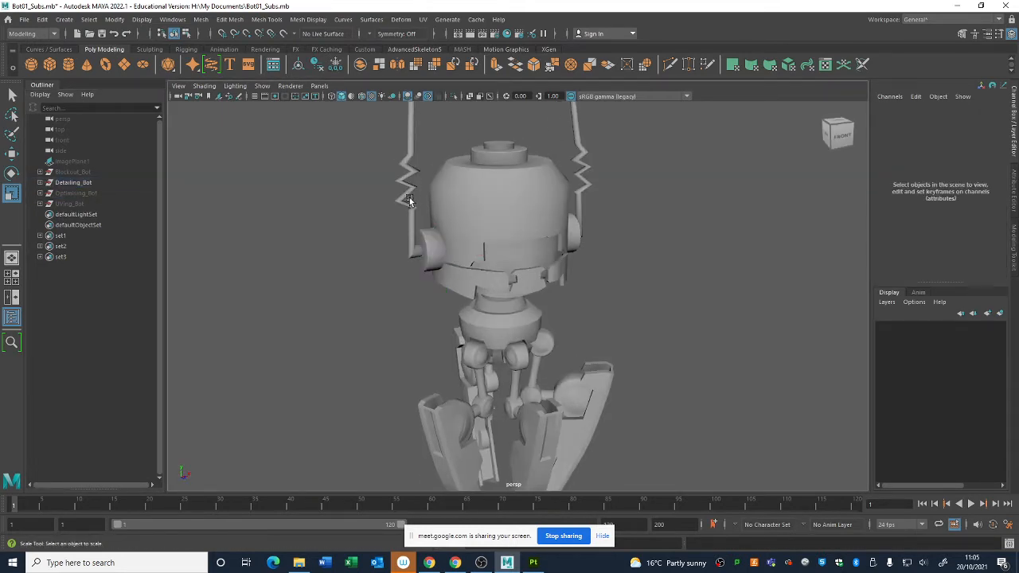
left_click(417, 231)
left_click(480, 198)
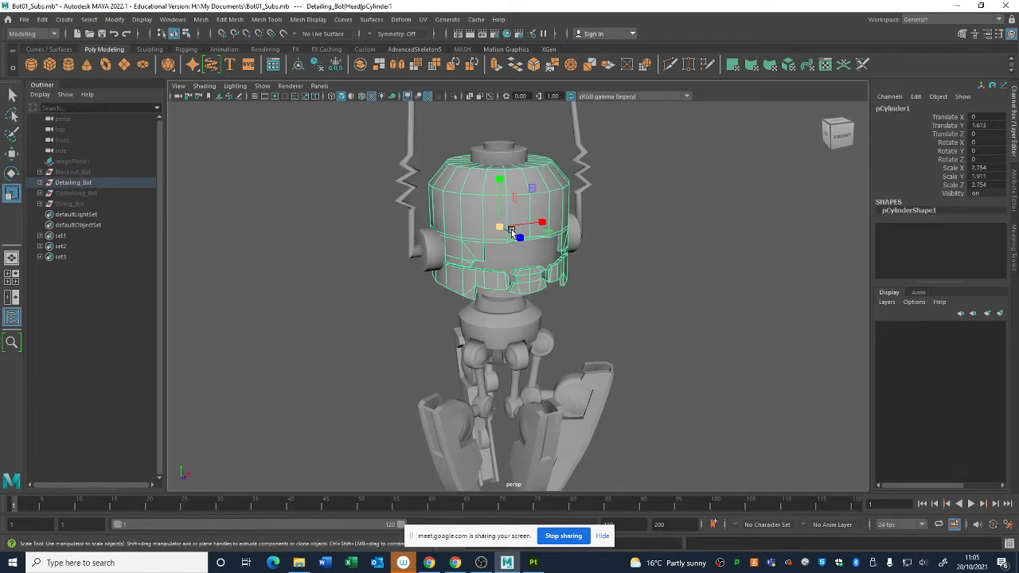
middle_click_drag(493, 276, 509, 181, "alt")
scroll(503, 204, "up", 3)
left_click(486, 222)
left_click(492, 276)
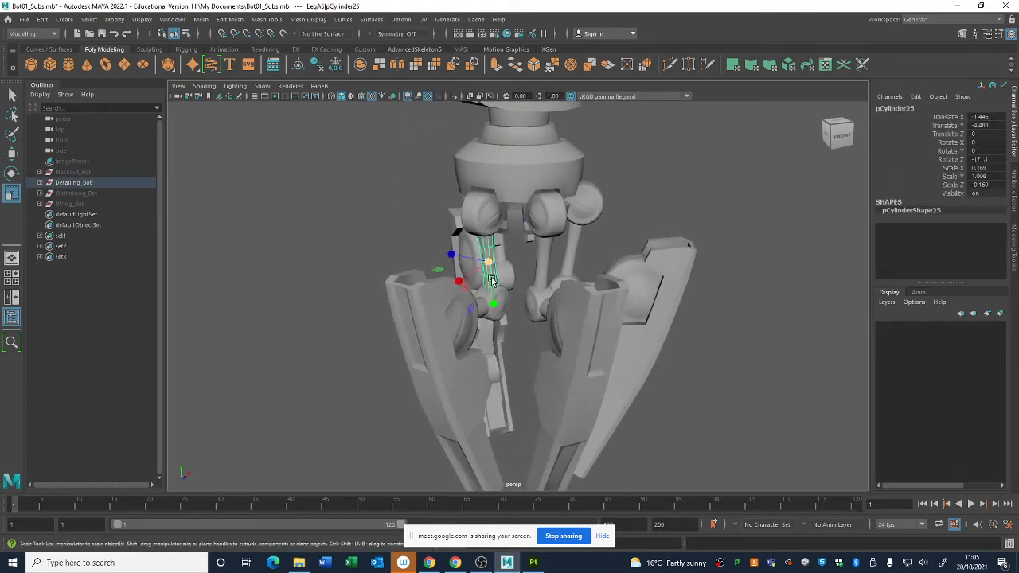
left_click(474, 203)
left_click(547, 217)
left_click(590, 201)
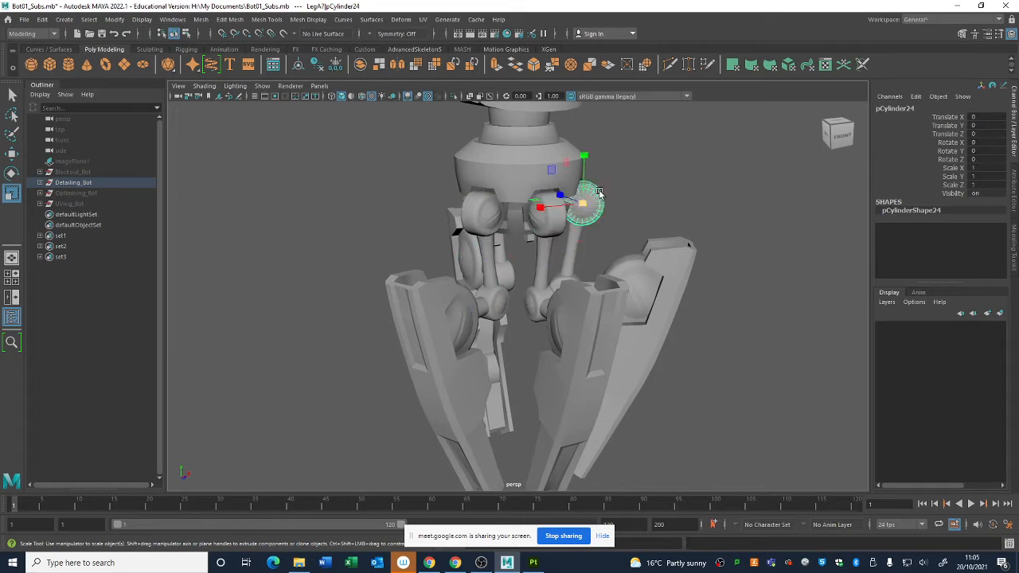
Examine Detailing_Bot's leg joints up close and from different angles
left_click_drag(597, 204, 526, 254, "alt")
scroll(585, 262, "up", 3)
left_click(533, 317)
left_click(532, 305)
left_click_drag(615, 345, 652, 319, "alt")
scroll(644, 318, "down", 5)
left_click_drag(501, 295, 561, 316, "alt")
left_click(509, 376)
left_click_drag(481, 231, 537, 276, "alt")
Select the whole Detailing_Bot group and examine its wireframe density across the body
left_click(120, 183)
key("f")
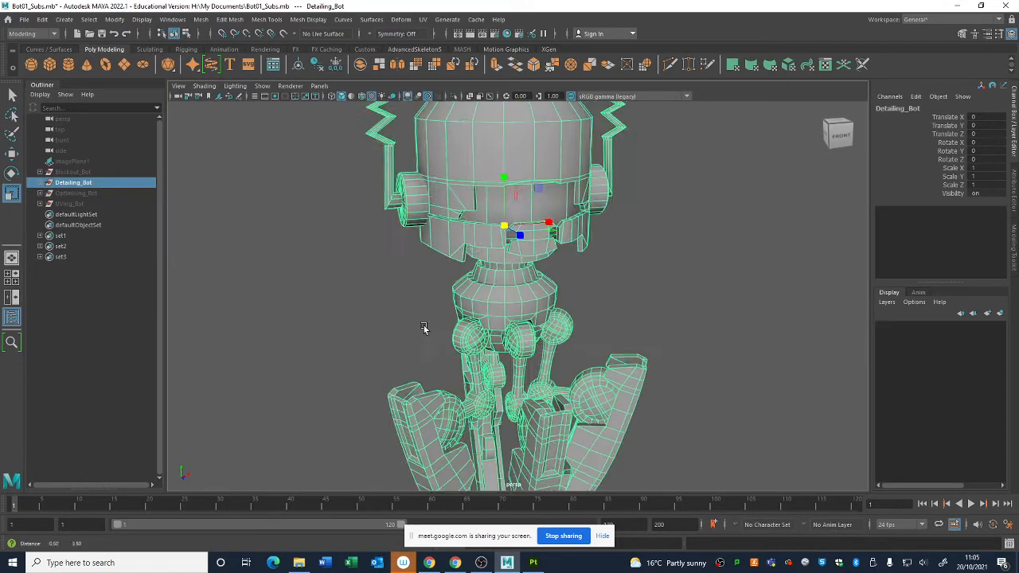
scroll(307, 287, "up", 3)
scroll(478, 319, "down", 4)
left_click_drag(390, 299, 537, 318, "alt")
left_click(610, 326)
right_click_drag(536, 318, 520, 307, "alt")
left_click_drag(520, 307, 448, 260, "alt")
Hide the Detailing_Bot group and bring the Optimising_Bot group back into view
left_click(78, 182)
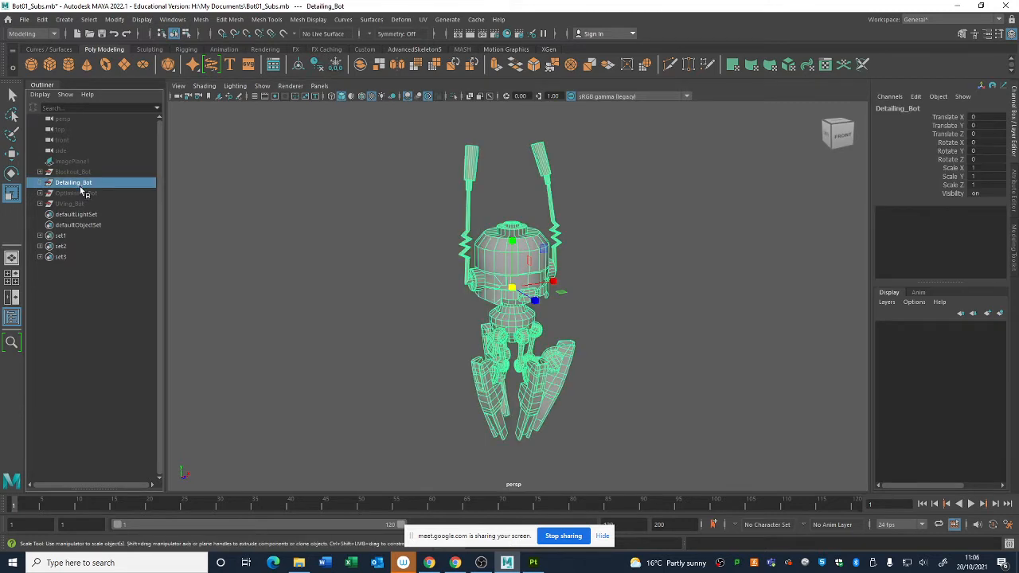
left_click(75, 193)
left_click(582, 313)
scroll(582, 312, "up", 5)
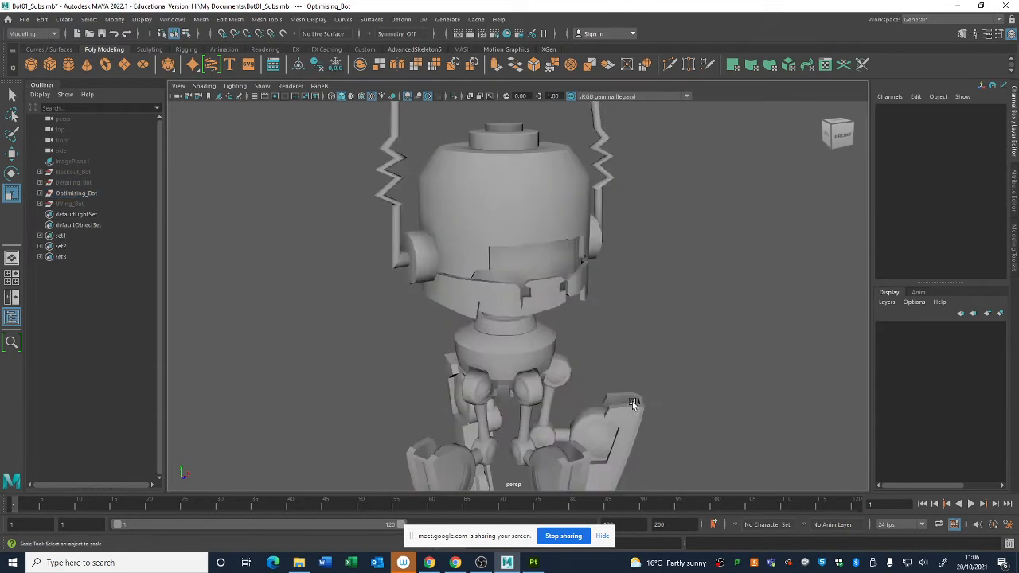
Examine Optimising_Bot's leg joints and struts by selecting individual parts to judge the simplified geometry
left_click_drag(584, 319, 603, 359, "alt")
middle_click_drag(603, 359, 559, 299, "alt")
scroll(588, 342, "up", 4)
left_click(586, 340)
key("q")
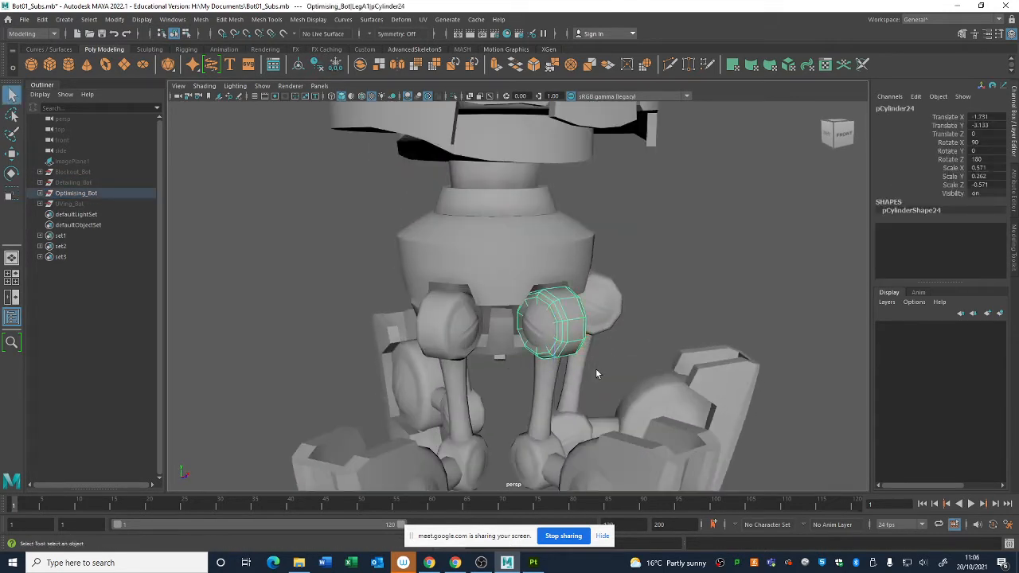
middle_click_drag(596, 368, 571, 263, "alt")
left_click(442, 219)
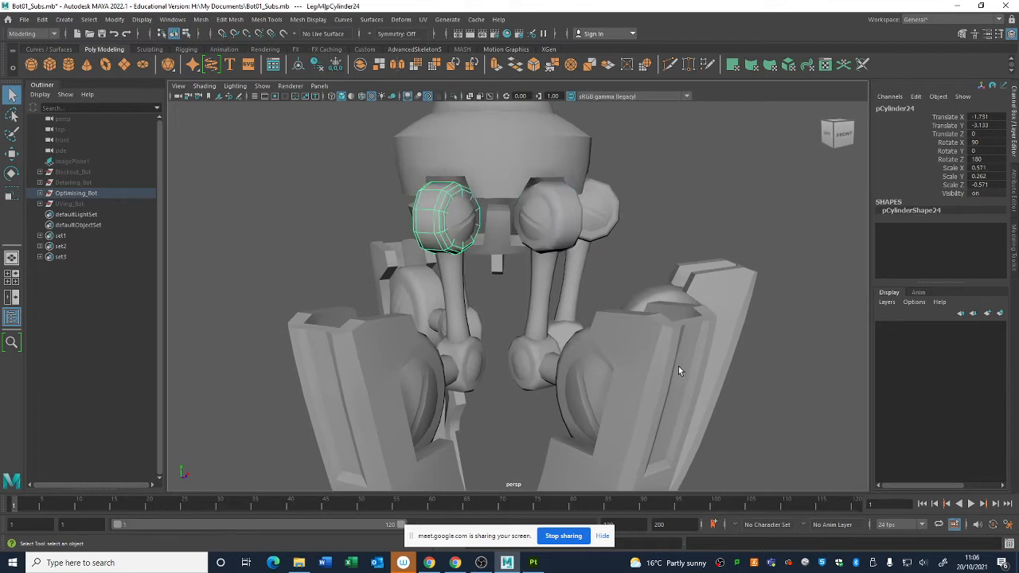
left_click(594, 383)
left_click_drag(594, 383, 590, 319, "alt")
left_click(590, 312)
right_click_drag(590, 312, 259, 248, "alt")
left_click_drag(445, 294, 501, 304, "alt")
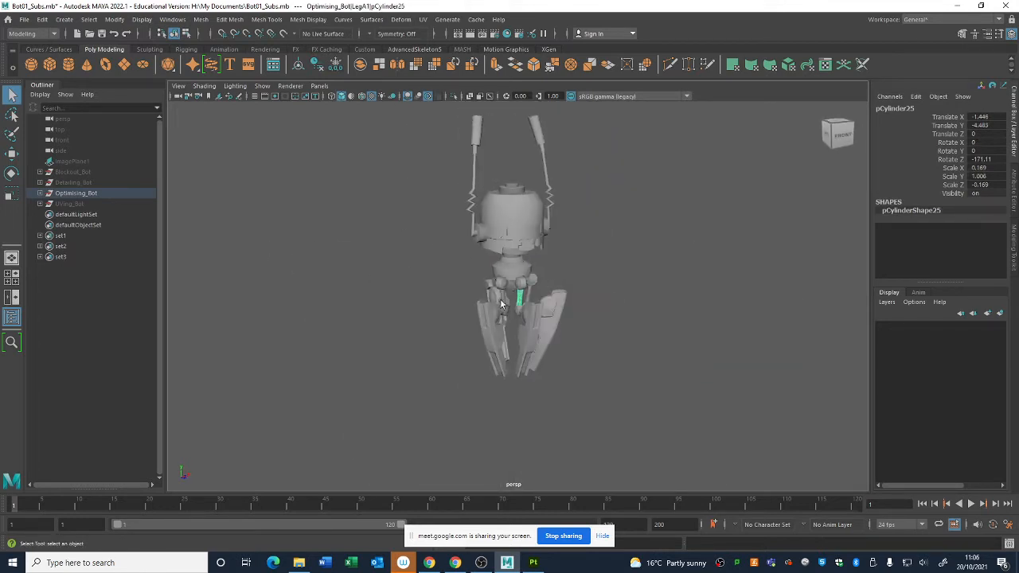
scroll(644, 289, "up", 5)
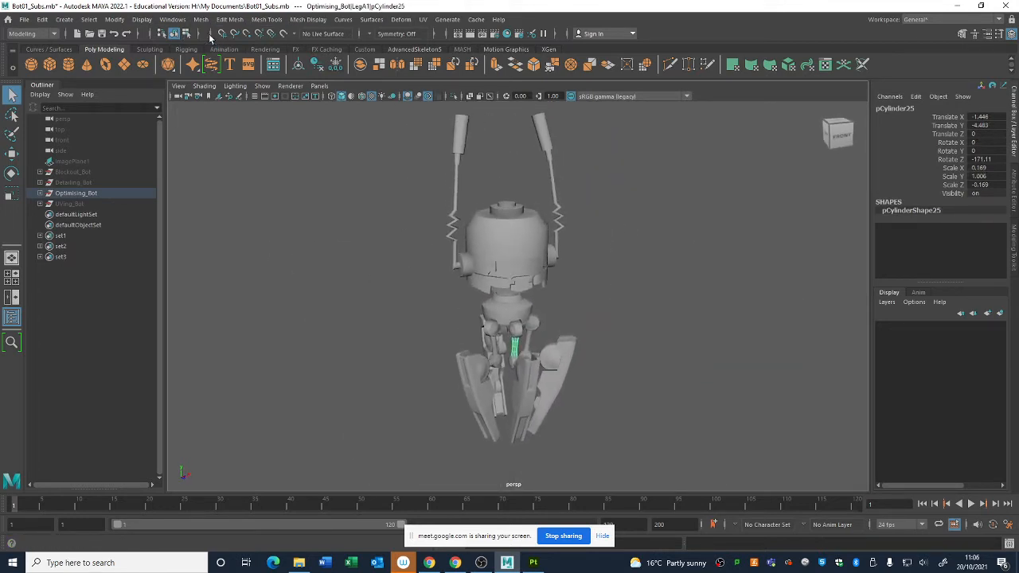
Turn on the Poly Count heads-up display and select the Optimising_Bot group to read its counts
left_click(142, 19)
mouse_move(195, 144)
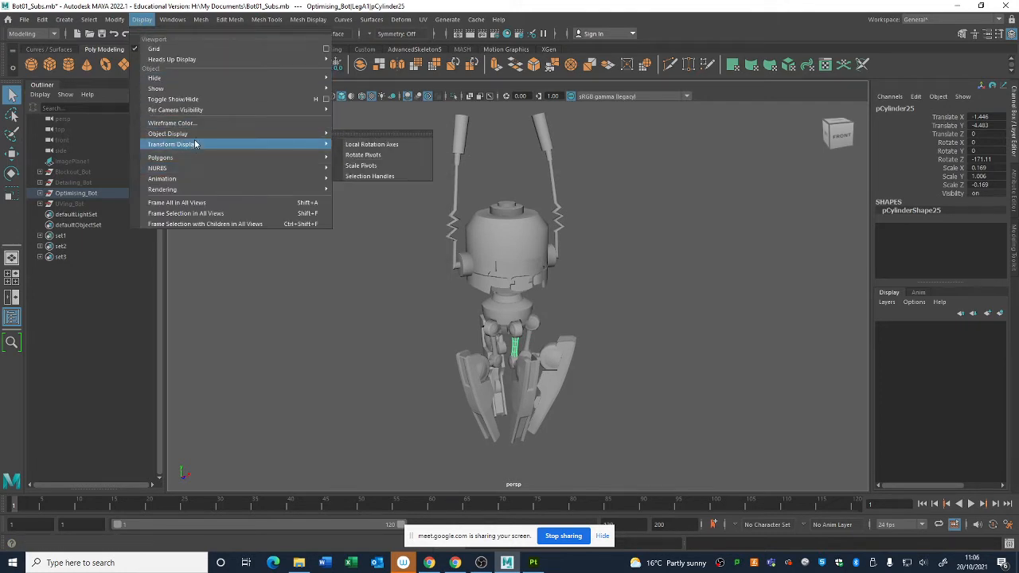
mouse_move(199, 60)
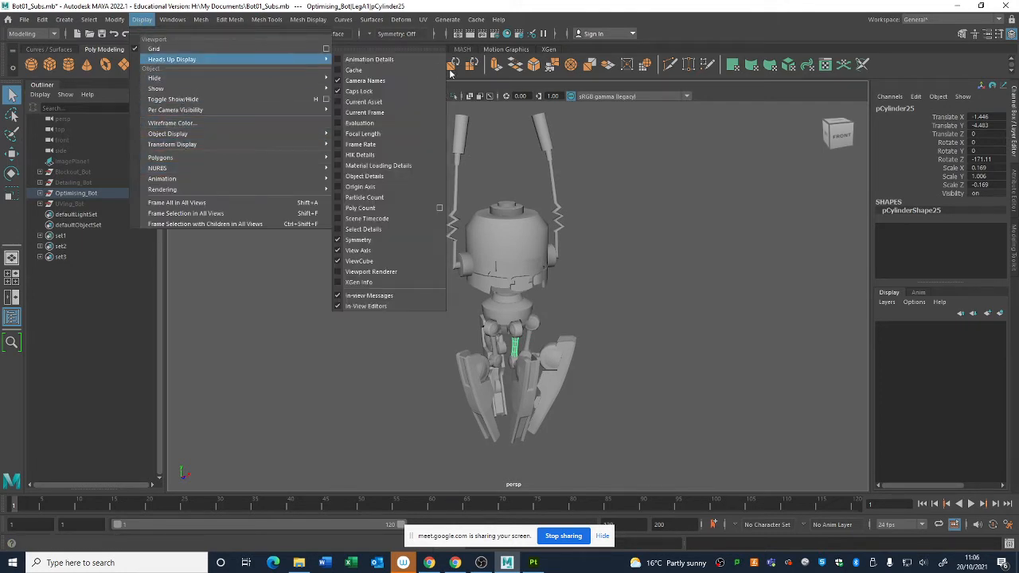
left_click(361, 208)
left_click(90, 195)
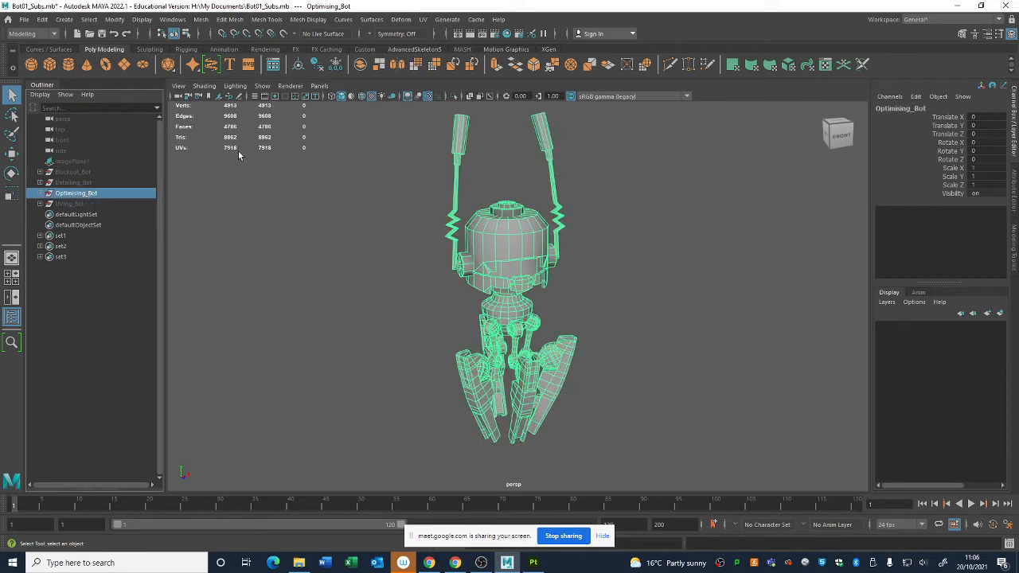
left_click_drag(278, 209, 328, 231, "alt")
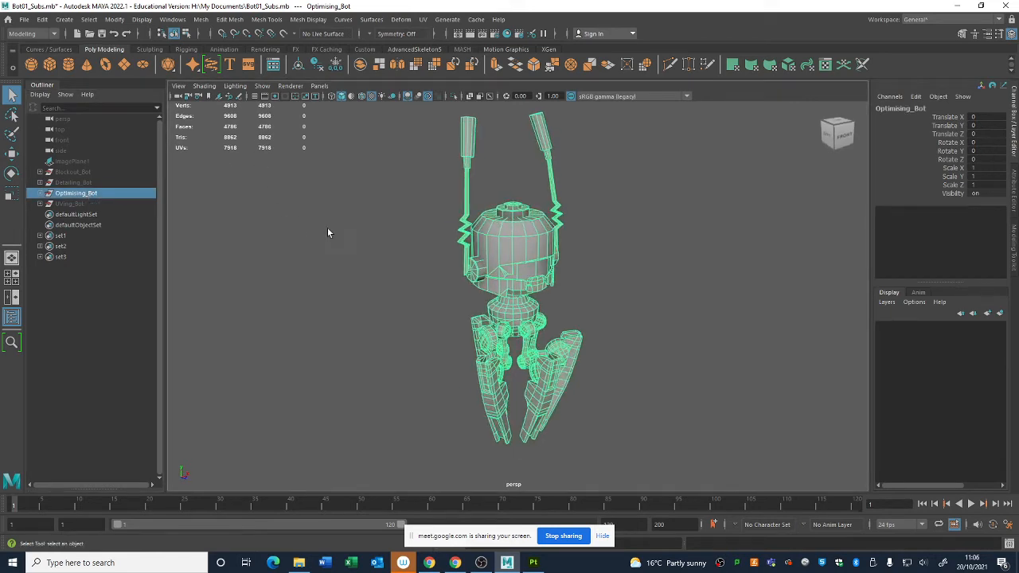
Show Detailing_Bot instead of Optimising_Bot and select all its parts to read their poly count
left_click(91, 184)
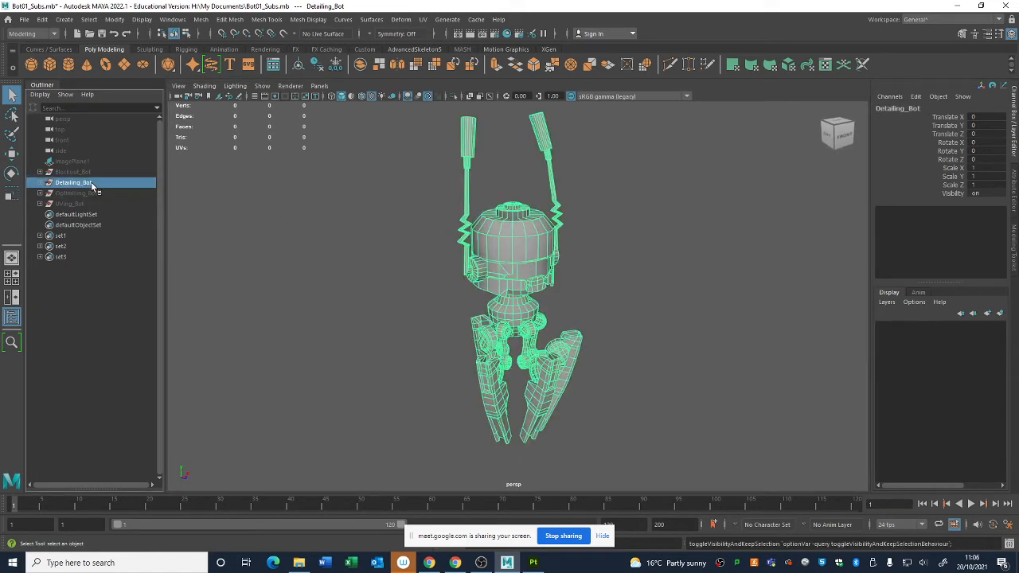
left_click(389, 238)
left_click_drag(415, 398, 770, 2)
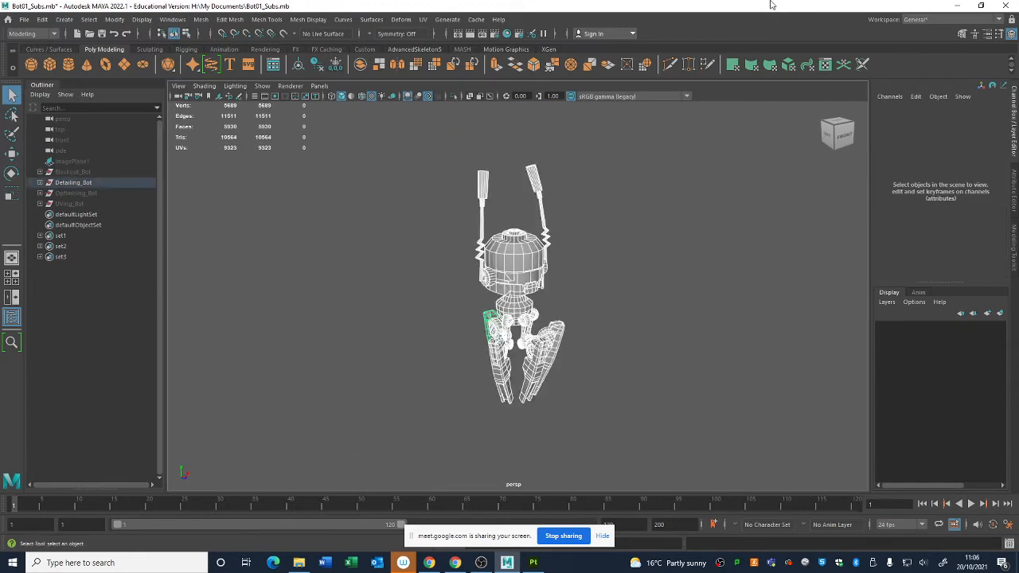
right_click_drag(646, 241, 646, 266, "alt")
middle_click_drag(646, 305, 647, 266, "alt")
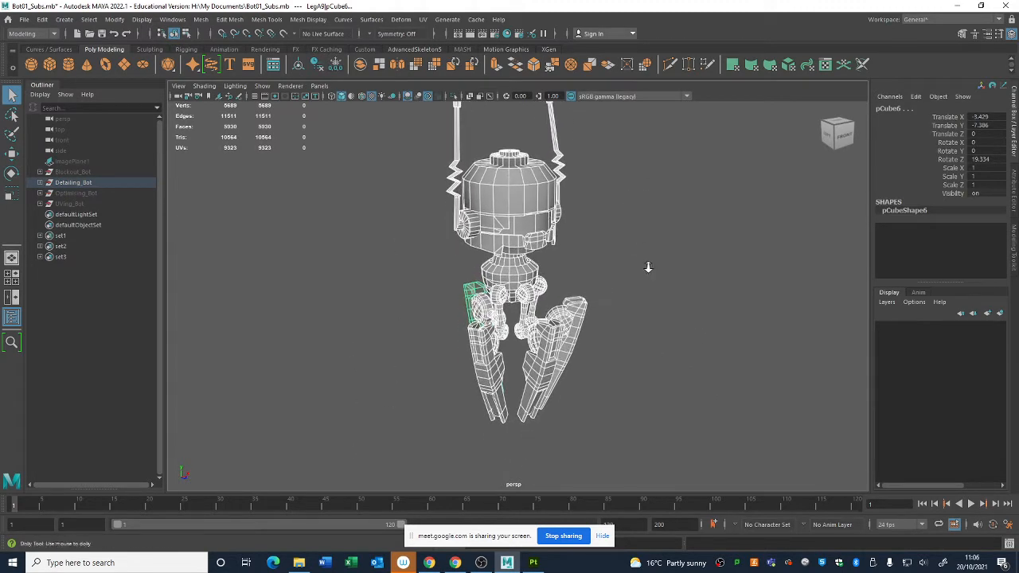
Examine the selected Detailing_Bot wireframe from several angles and distances alongside its poly count
right_click_drag(647, 266, 697, 319, "alt")
left_click(667, 331)
left_click_drag(625, 342, 567, 352, "alt")
right_click_drag(567, 352, 535, 296, "alt")
left_click_drag(534, 295, 557, 335, "alt")
right_click_drag(558, 334, 516, 301, "alt")
left_click_drag(415, 172, 659, 479)
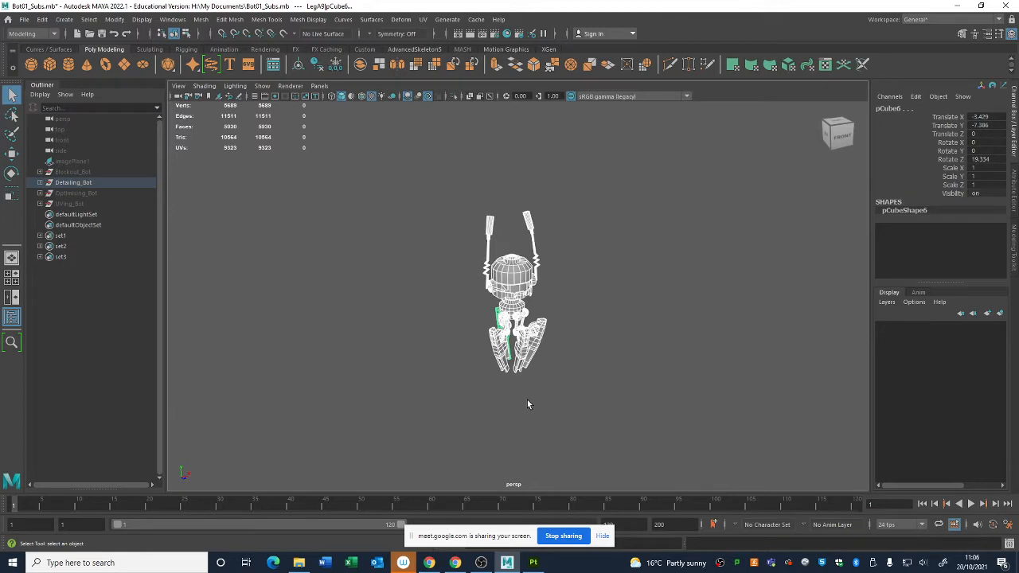
key("f")
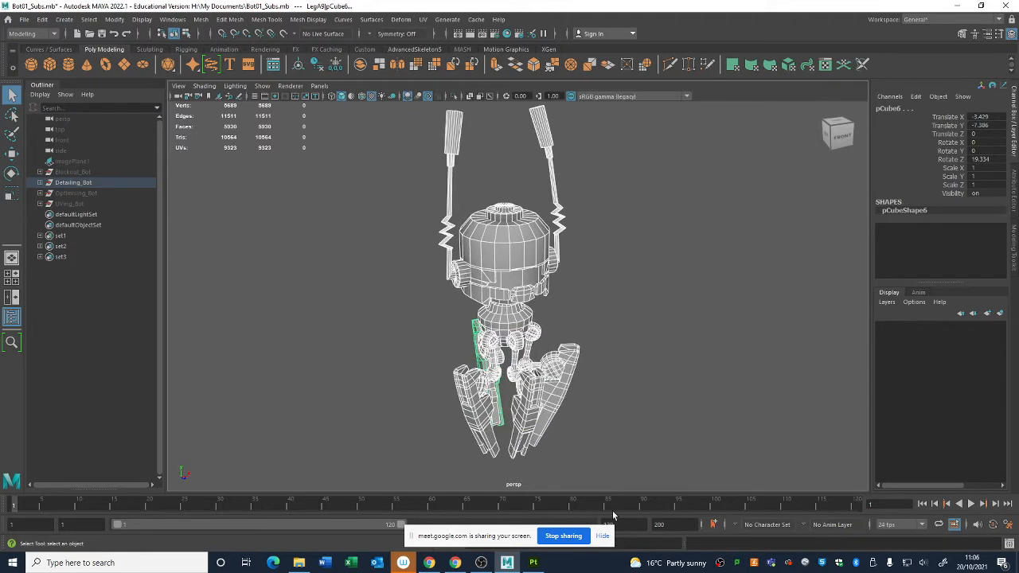
scroll(525, 263, "up", 4)
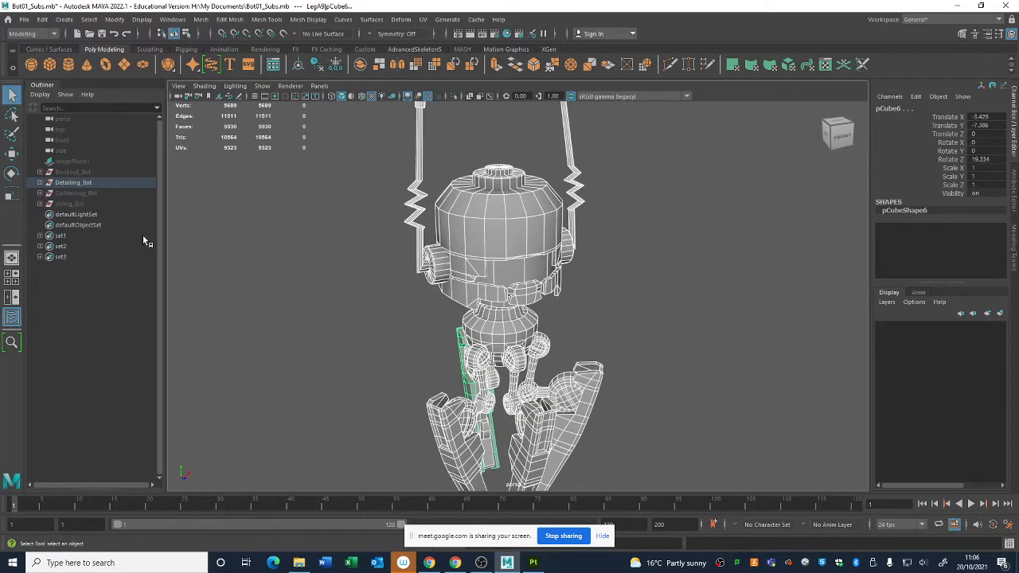
Hide the Detailing_Bot group, show Optimising_Bot again and clear the selection
left_click(91, 183)
key("f")
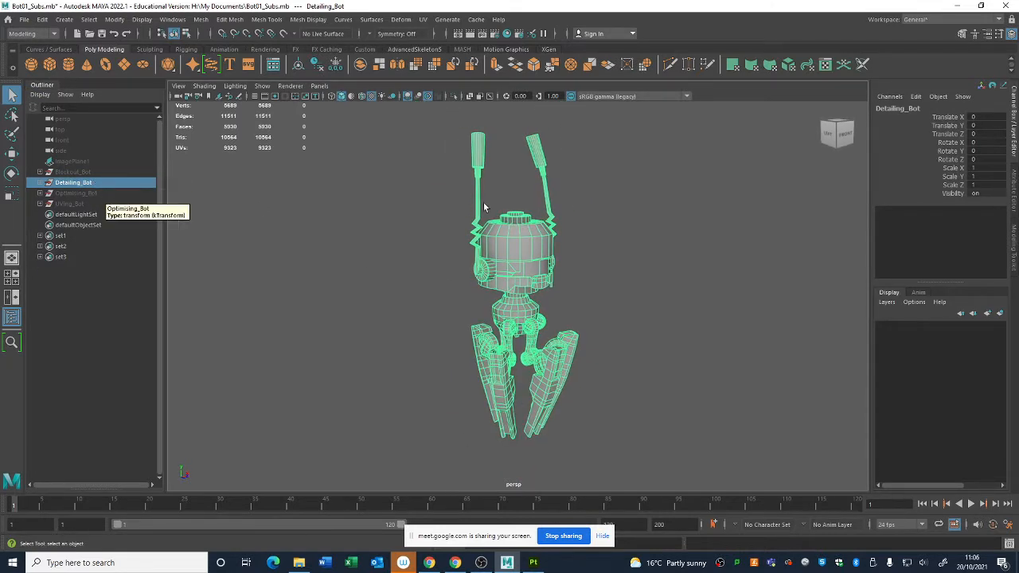
key("h")
left_click(73, 205)
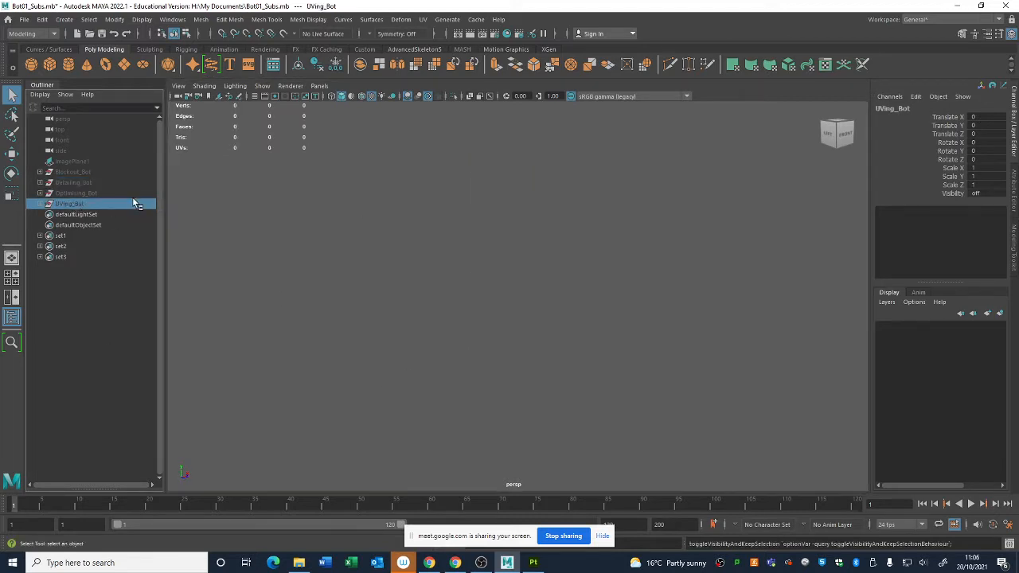
left_click(115, 191)
key("shift+h")
left_click(652, 287)
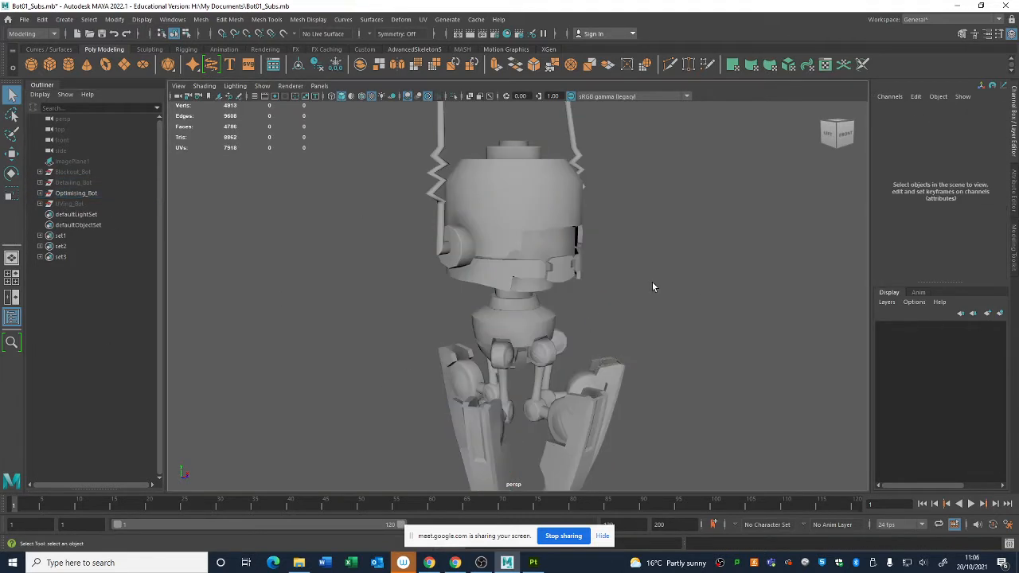
Examine the overall shape of Optimising_Bot from several angles and distances
right_click_drag(653, 287, 546, 267, "alt")
left_click_drag(546, 267, 522, 280, "alt")
left_click_drag(422, 127, 650, 473)
left_click_drag(587, 331, 746, 276, "alt")
right_click_drag(746, 275, 777, 338, "alt")
left_click_drag(741, 343, 567, 370, "alt")
right_click_drag(567, 370, 490, 335, "alt")
left_click_drag(490, 334, 667, 420, "alt")
left_click(667, 422)
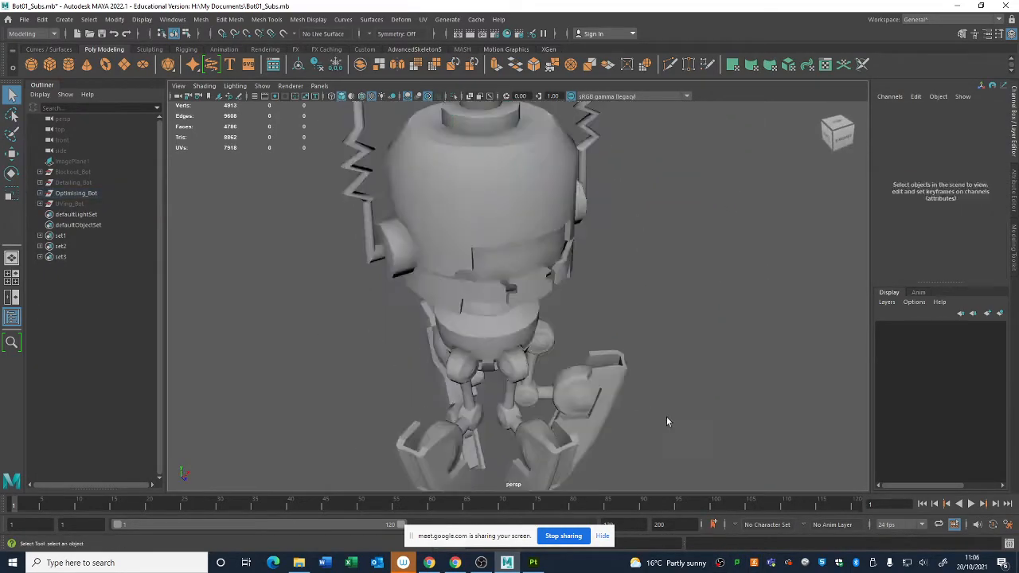
right_click_drag(667, 422, 447, 312, "alt")
left_click_drag(448, 311, 436, 276, "alt")
left_click_drag(406, 429, 669, 198)
left_click_drag(669, 198, 641, 207, "alt")
left_click(641, 208)
scroll(653, 206, "up", 3)
right_click_drag(654, 206, 616, 199, "alt")
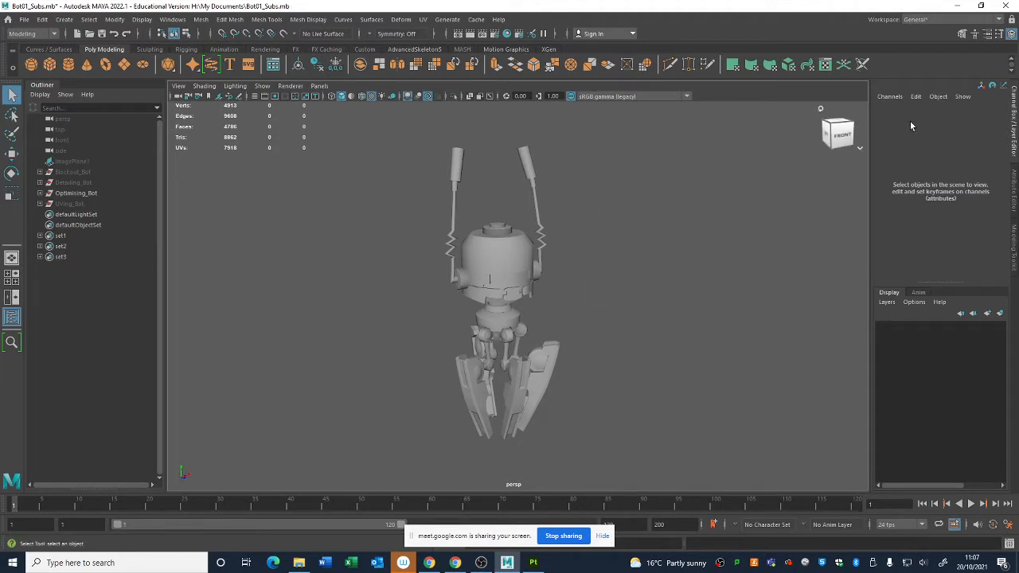
Collapse the Channel Box, then open the UV Editor and dock it with the sidebar panels
left_click(992, 85)
left_click(422, 19)
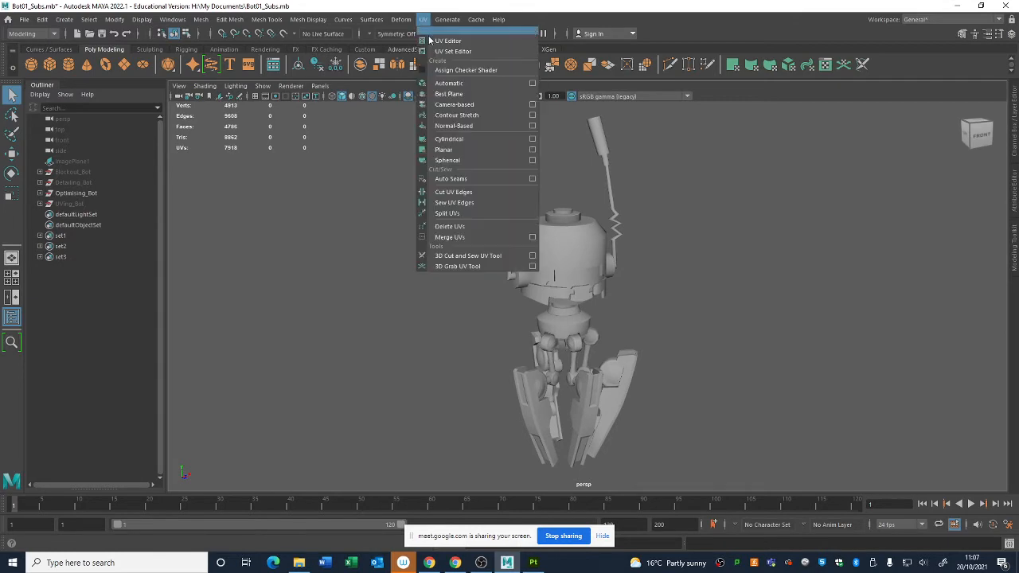
left_click(443, 37)
left_click_drag(385, 87, 404, 181)
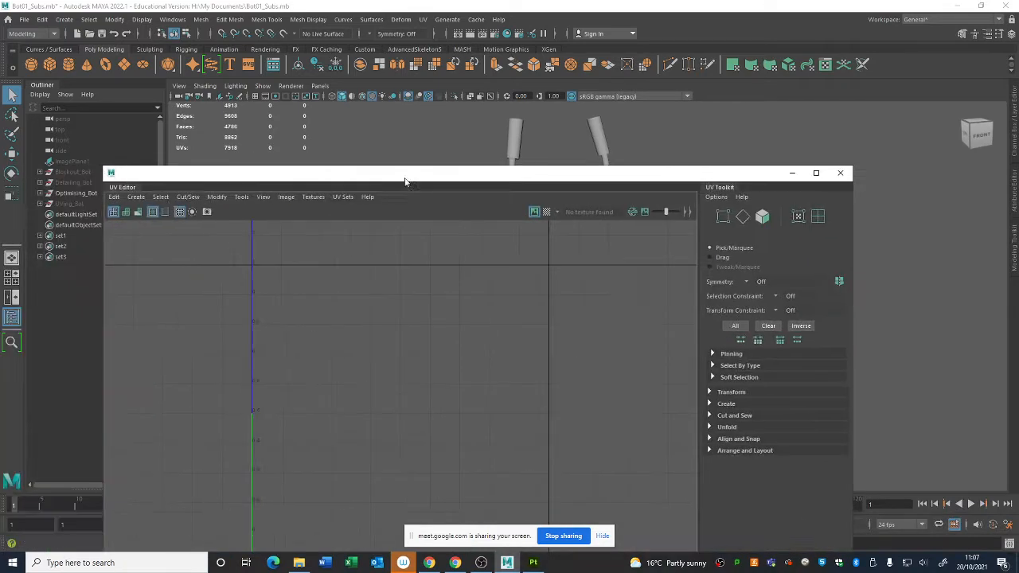
left_click_drag(121, 185, 1009, 288)
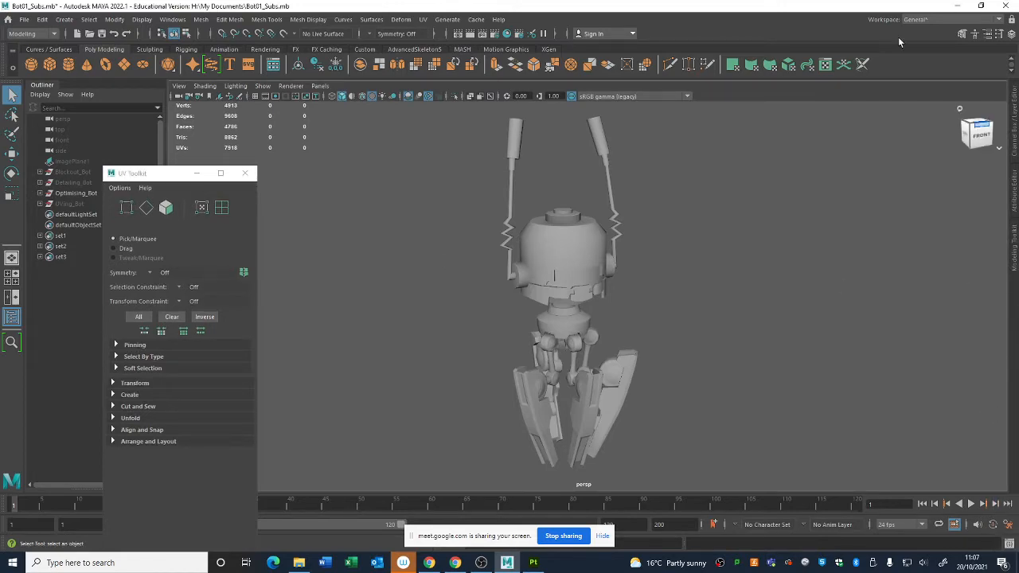
Bring up the docked UV Editor and dock the floating UV Toolkit as another sidebar tab
left_click_drag(913, 7, 701, 38)
double_click(702, 39)
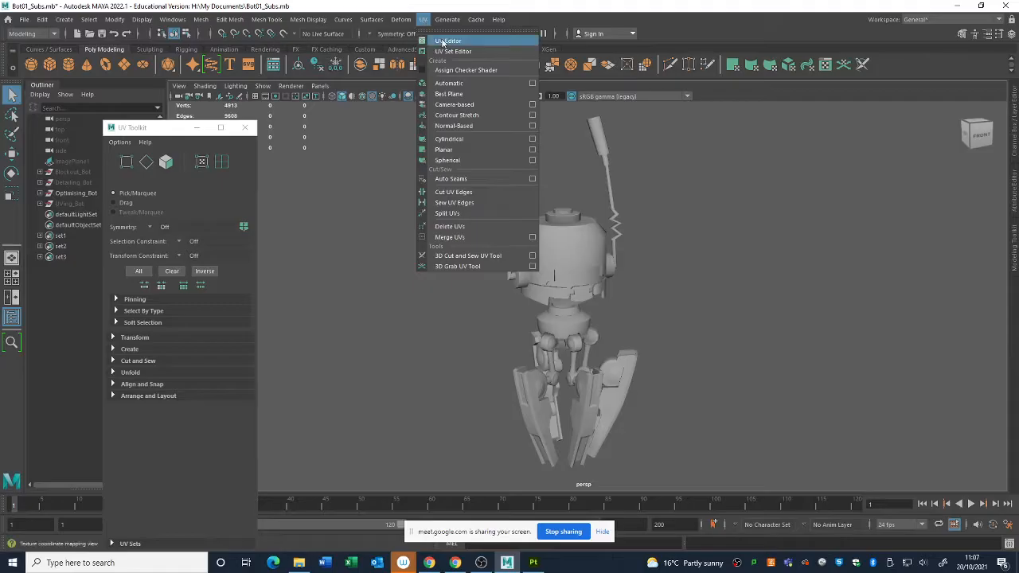
left_click(445, 37)
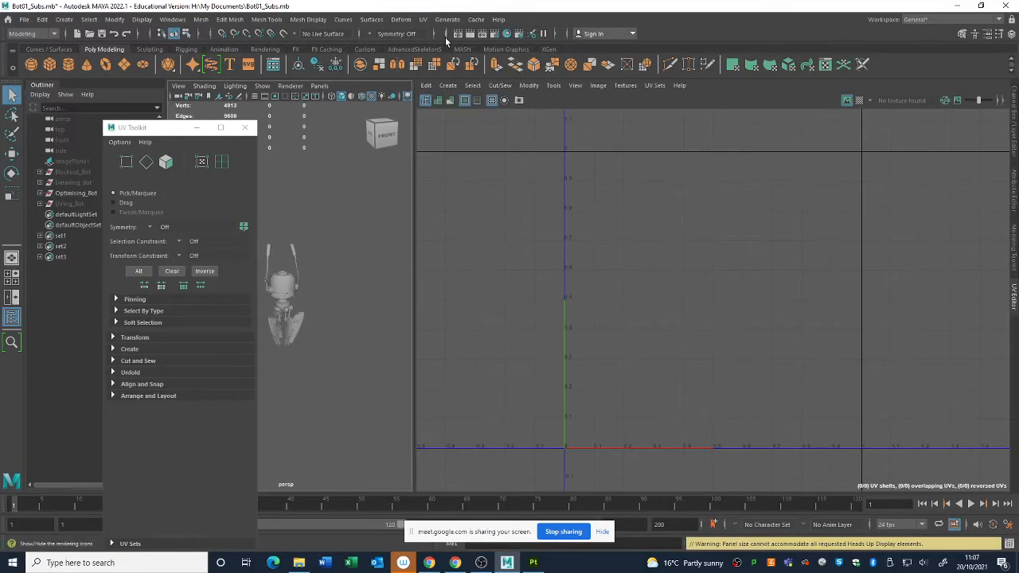
left_click_drag(153, 128, 1018, 353)
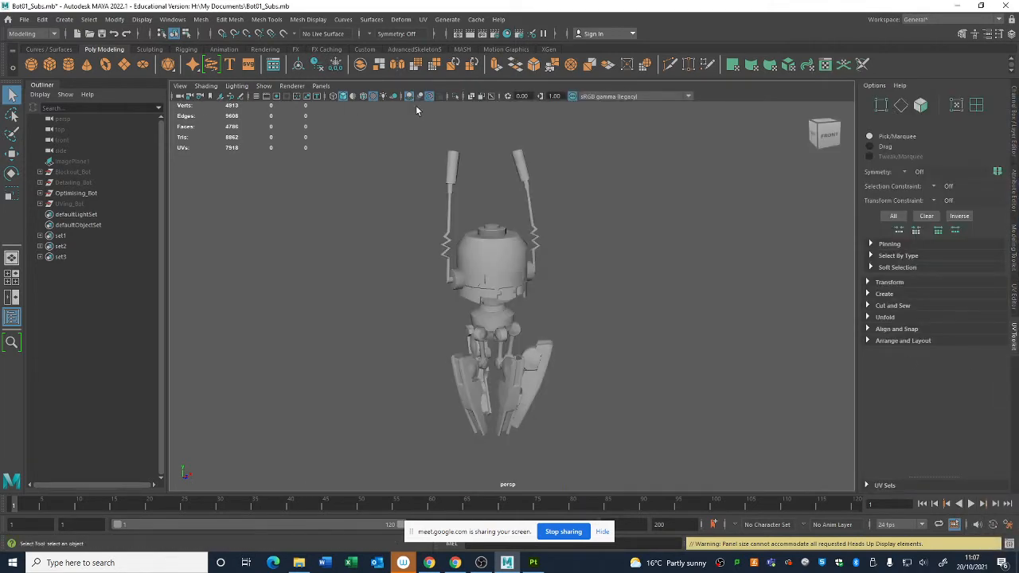
Dock the UV Toolkit in its own column beside the UV Editor and resize the panels to enlarge the viewport
left_click(1015, 301)
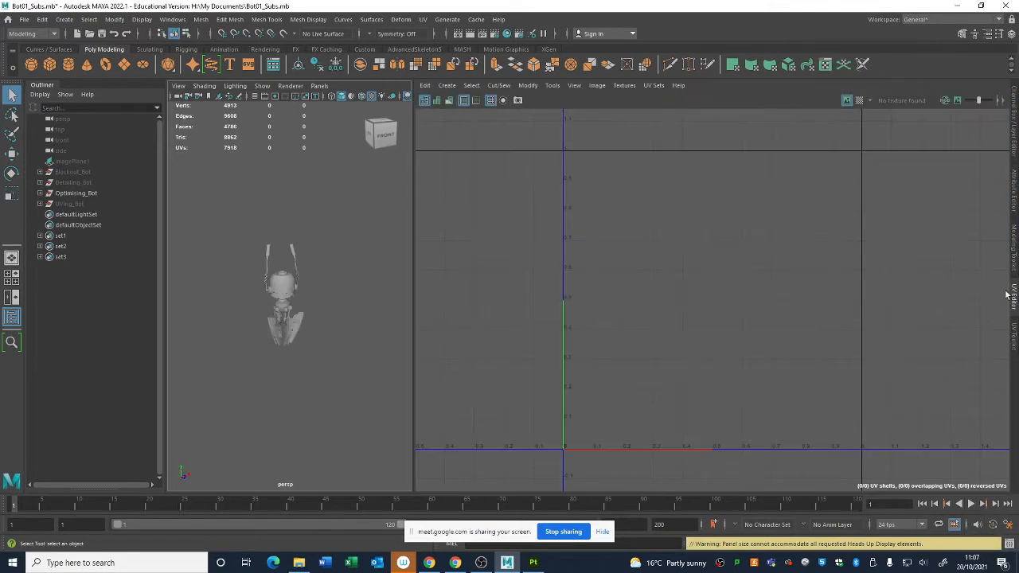
left_click(1015, 338)
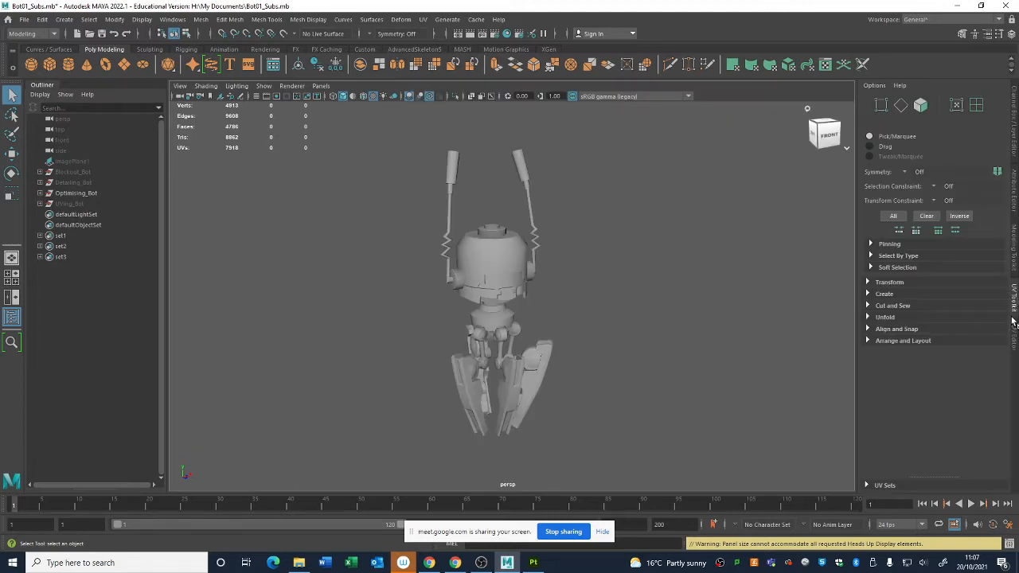
left_click(1016, 301)
left_click_drag(1015, 334, 1015, 355)
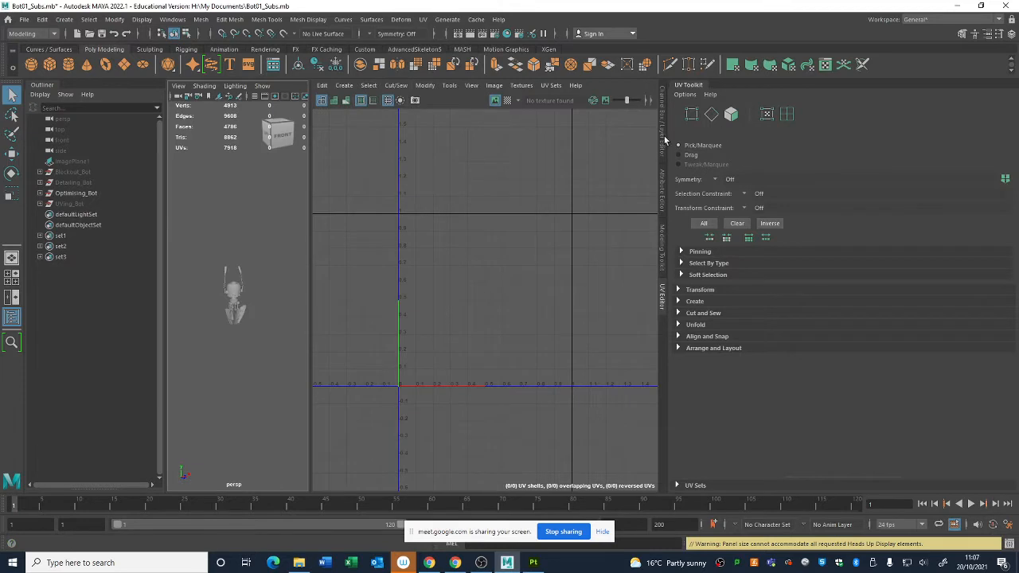
left_click_drag(668, 135, 851, 159)
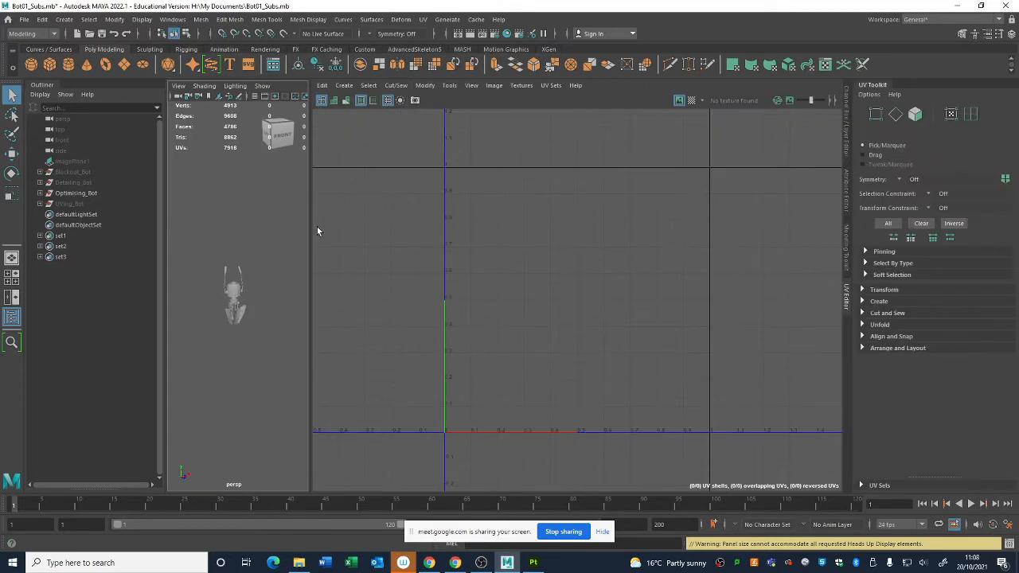
left_click_drag(311, 227, 648, 246)
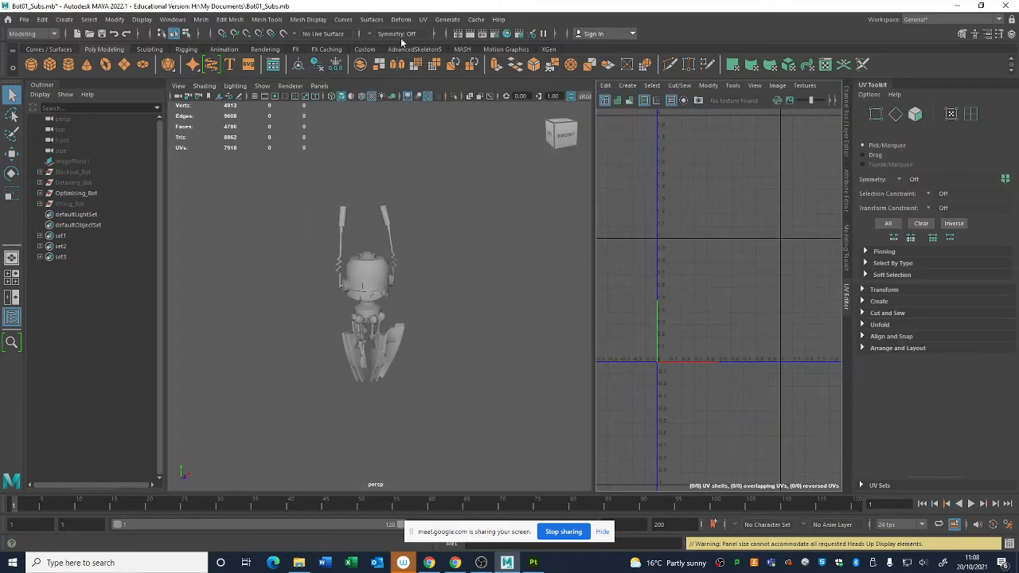
Collapse the UV Toolkit column and widen the UV Editor to take up nearly half the workspace beside the viewport
left_click(424, 20)
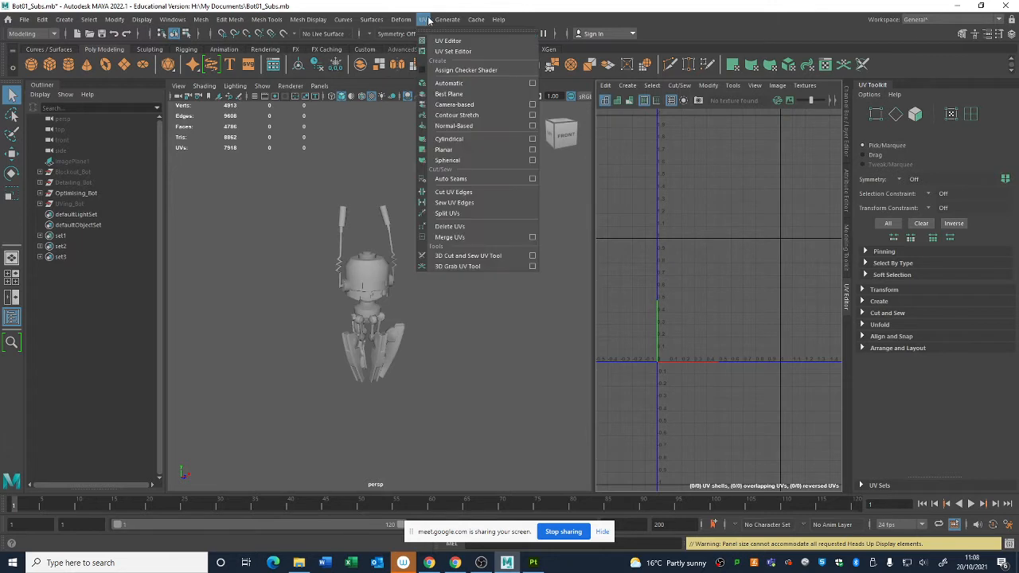
left_click(455, 42)
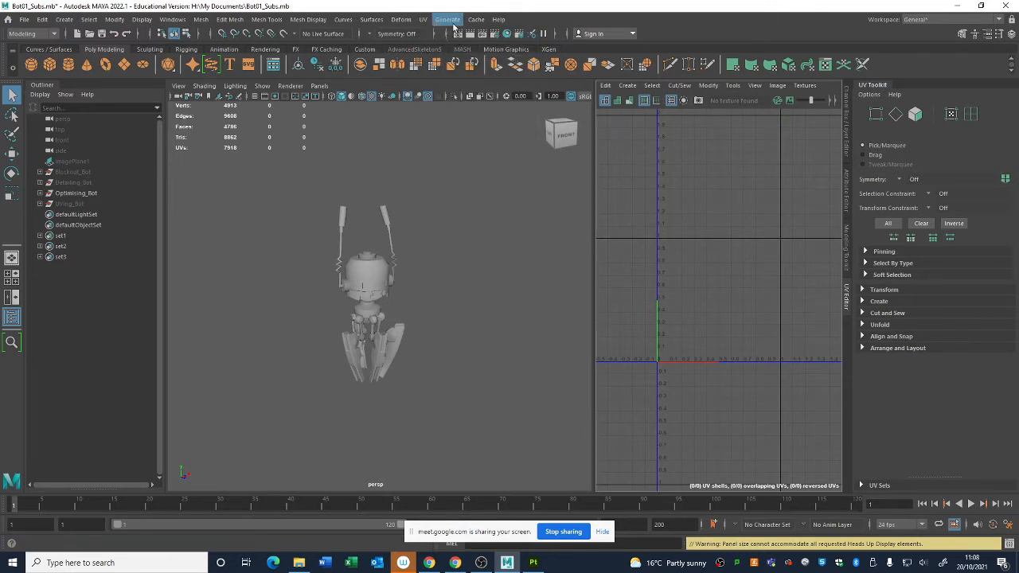
left_click(847, 305)
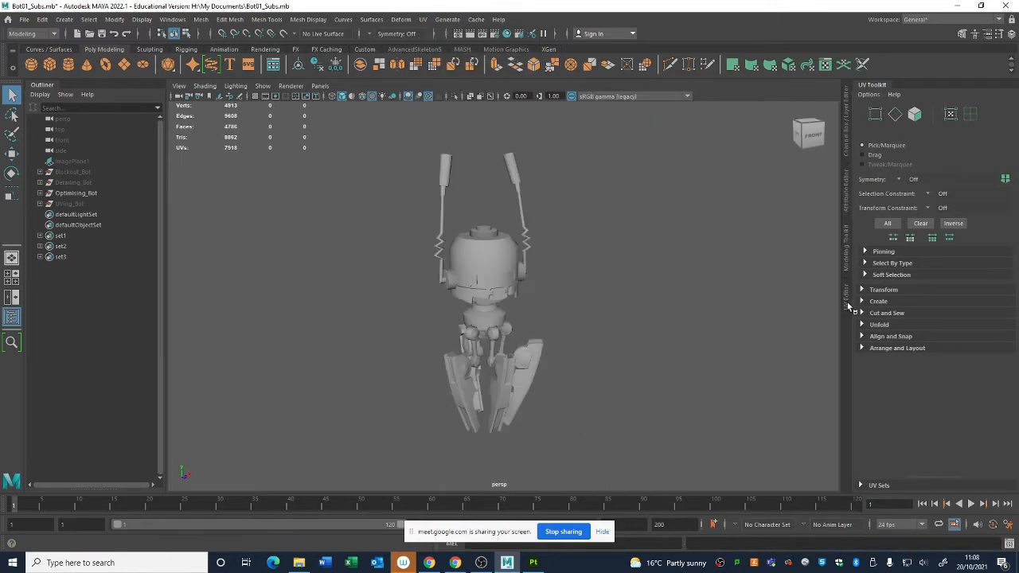
left_click(848, 305)
left_click(880, 85)
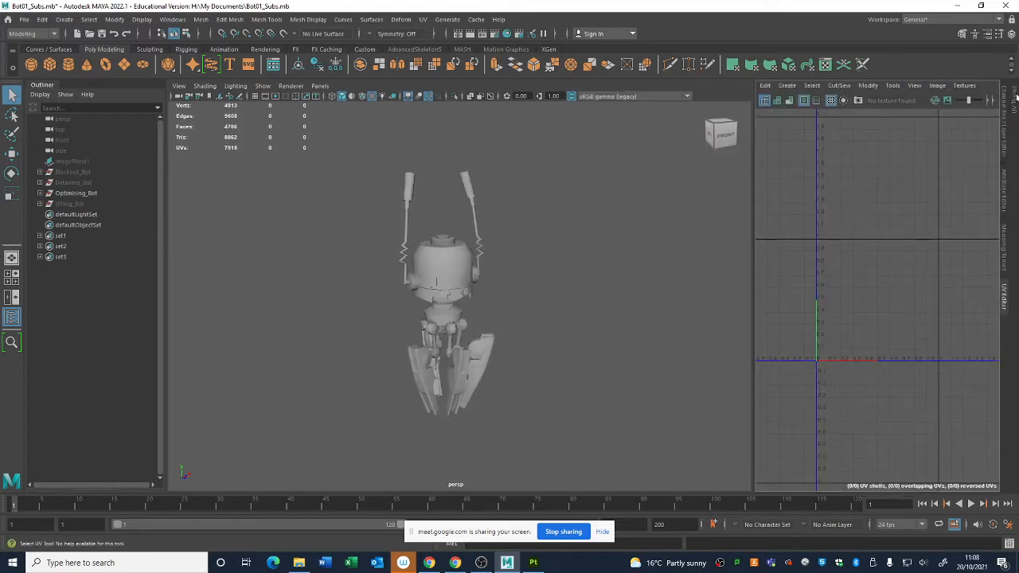
left_click(1006, 94)
left_click(872, 88)
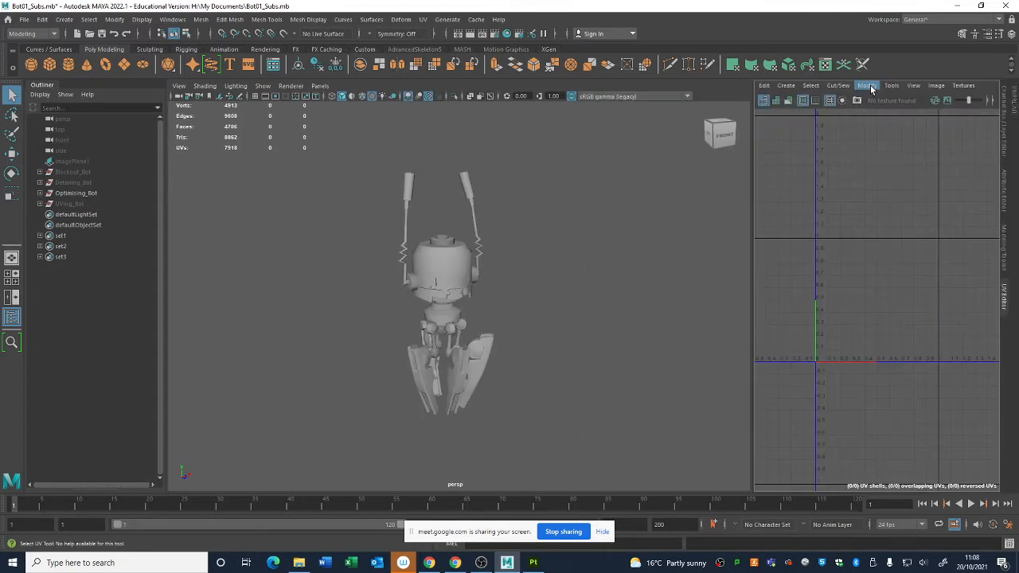
left_click_drag(752, 303, 624, 307)
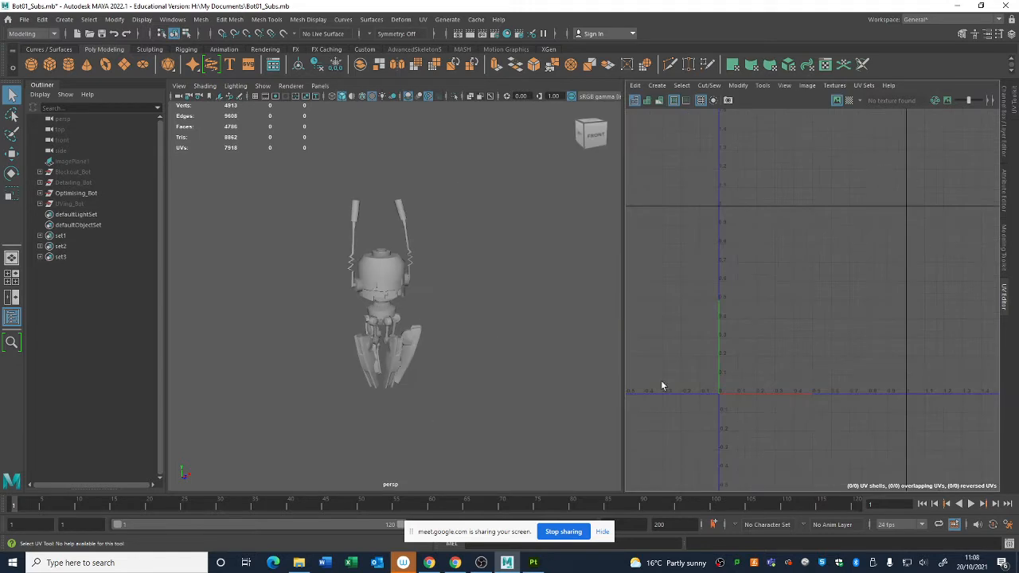
scroll(836, 371, "down", 1)
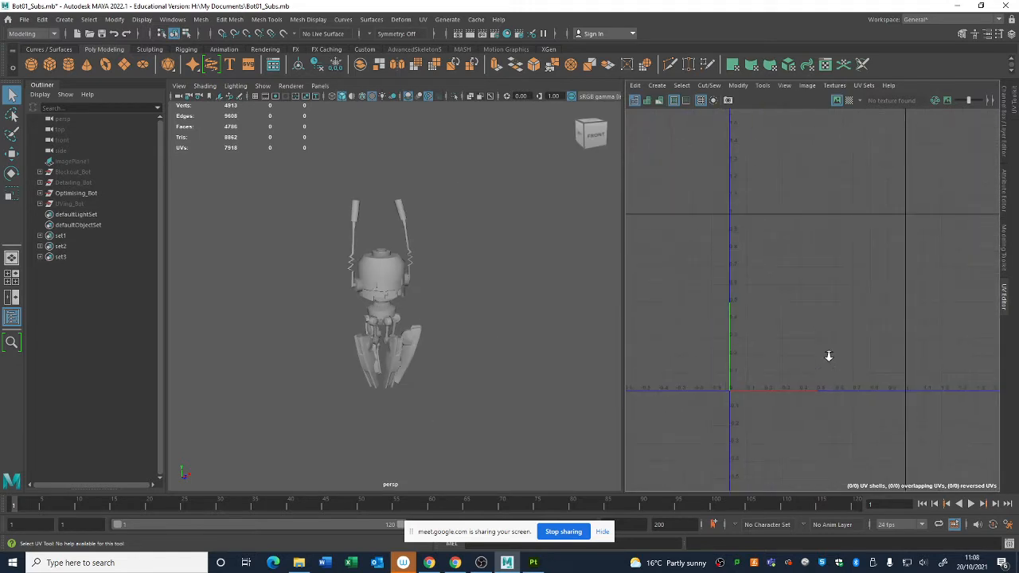
scroll(470, 270, "down", 3)
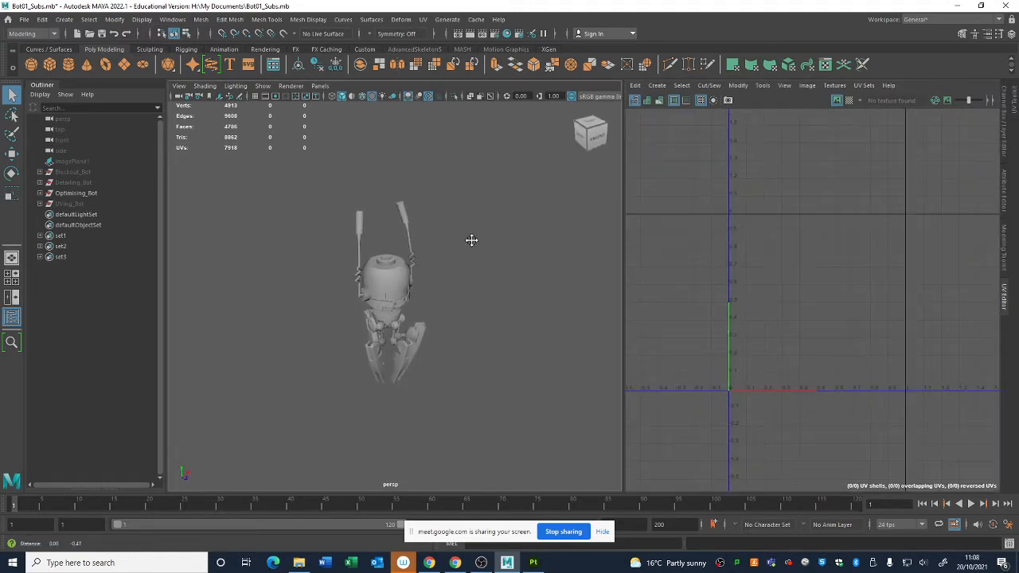
Create a polygon cube, move it up and away from the robot and scale it up uniformly
left_click(49, 64)
left_click_drag(567, 364, 474, 316, "alt")
key("w")
left_click_drag(423, 221, 453, 204)
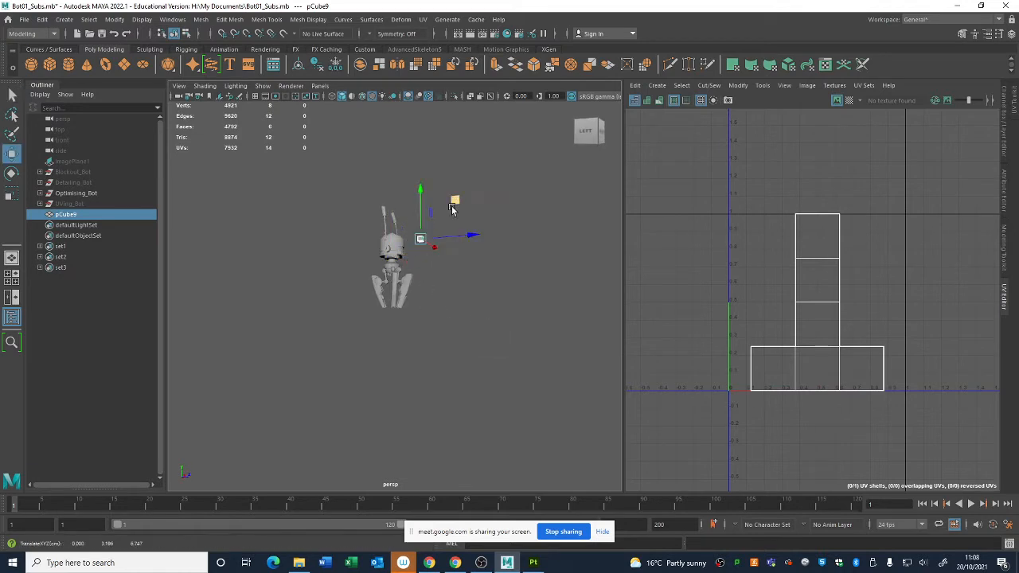
key("r")
left_click_drag(420, 239, 483, 219)
left_click(483, 219)
Lower the enlarged cube so it sits in front of the robot
right_click_drag(434, 279, 502, 359, "alt")
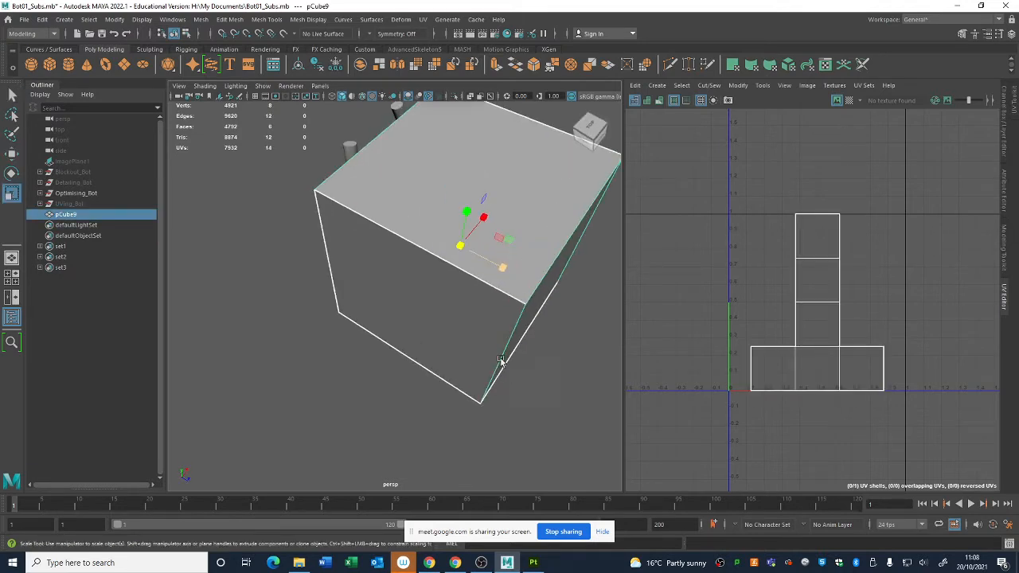
left_click_drag(503, 359, 476, 279, "alt")
key("w")
left_click_drag(458, 217, 510, 366)
right_click_drag(509, 366, 486, 353, "alt")
left_click_drag(486, 354, 468, 317, "alt")
right_click_drag(469, 317, 496, 342, "alt")
middle_click_drag(496, 342, 462, 334, "alt")
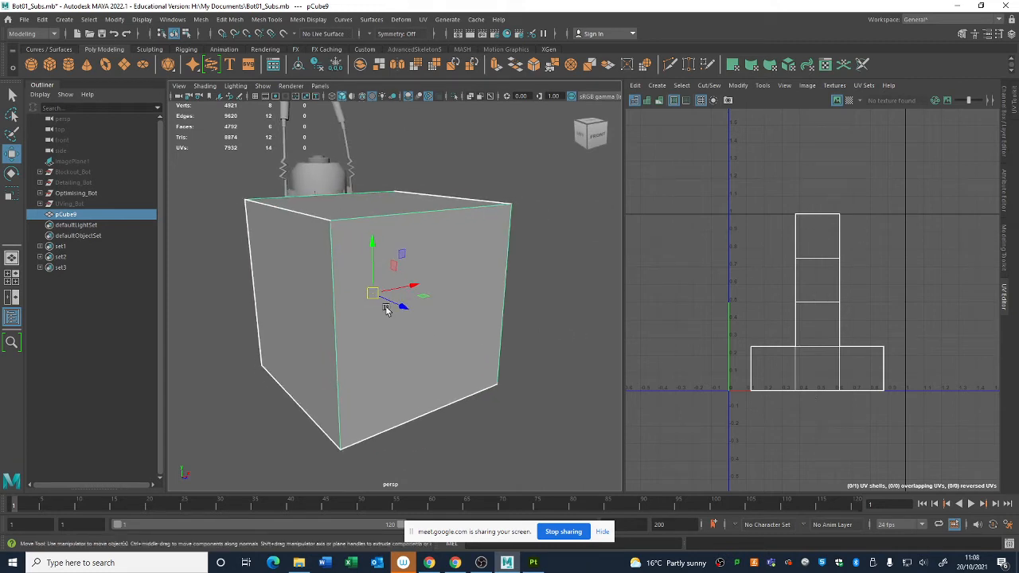
Select the cube's UV faces one by one to compare them with the model, then reselect the whole cube
right_click_drag(755, 296, 755, 325)
left_click(808, 271)
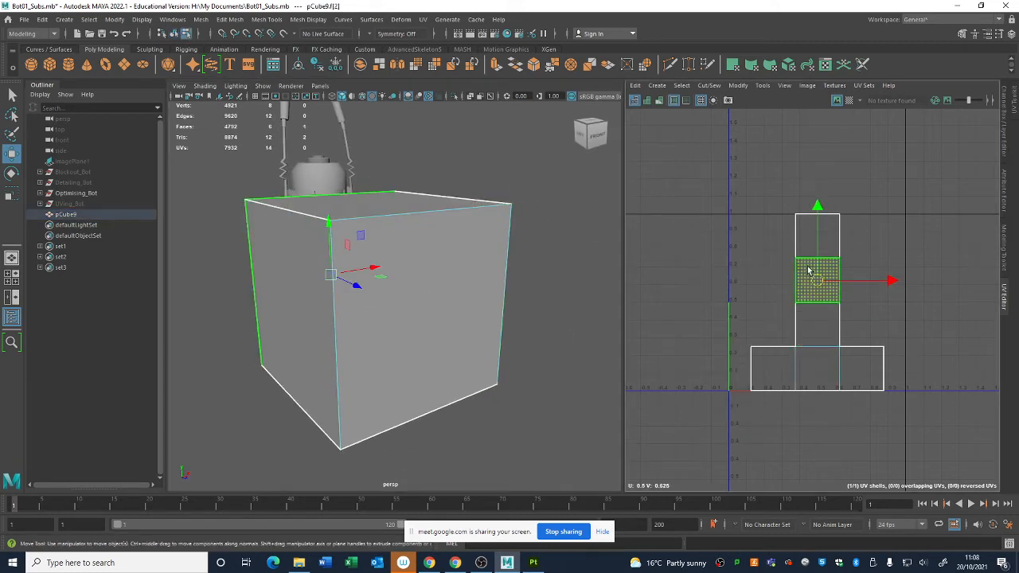
left_click(812, 238)
left_click(809, 361)
left_click(774, 368)
left_click(858, 372)
right_click_drag(483, 351, 420, 345, "alt")
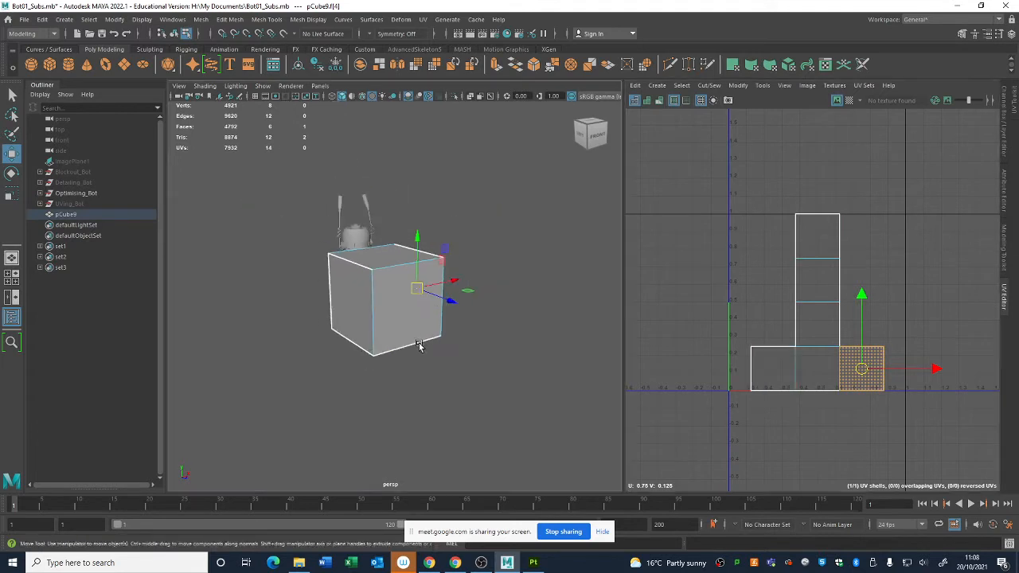
left_click_drag(418, 345, 444, 351, "alt")
right_click_drag(444, 351, 514, 362, "alt")
left_click(562, 358)
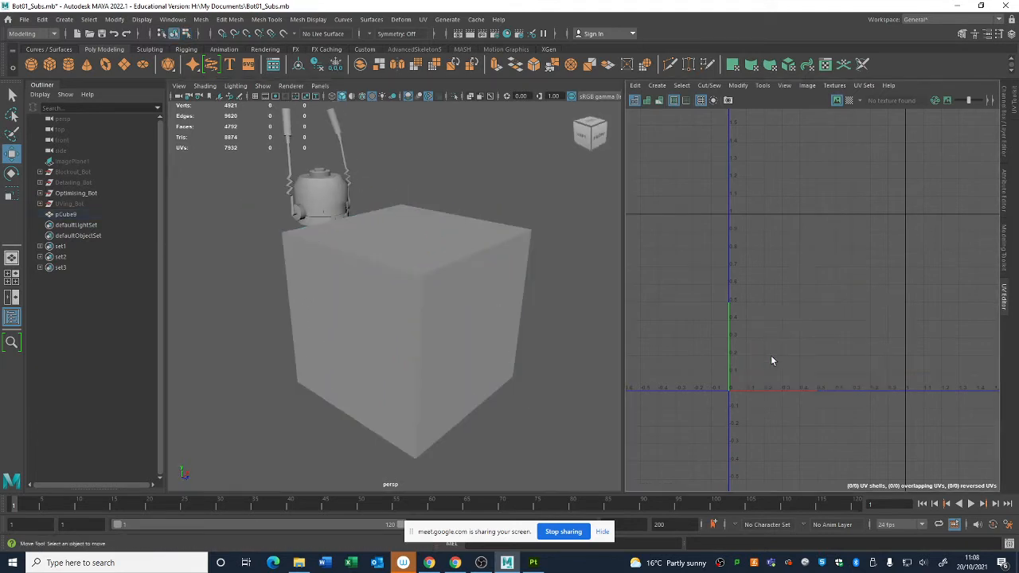
left_click(378, 323)
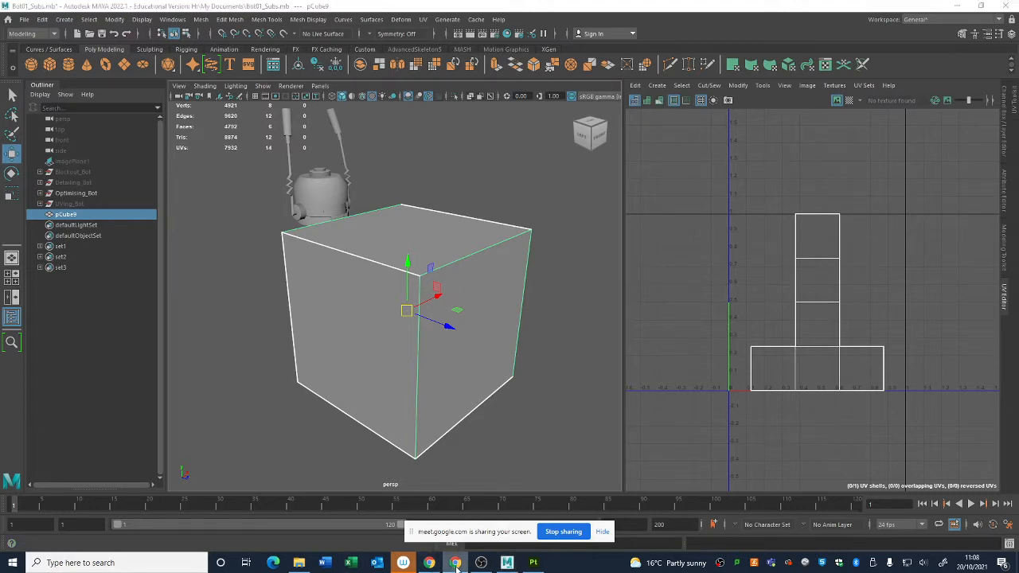
Switch to Chrome, search images for "box net", view the cube and cuboid net results, then minimise the browser
left_click(434, 508)
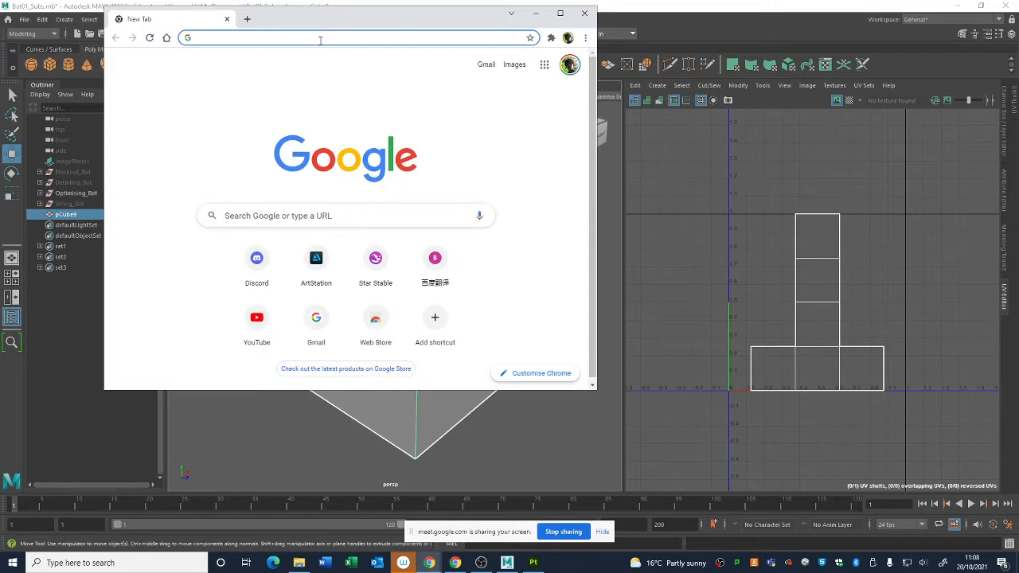
type("box net")
key("Return")
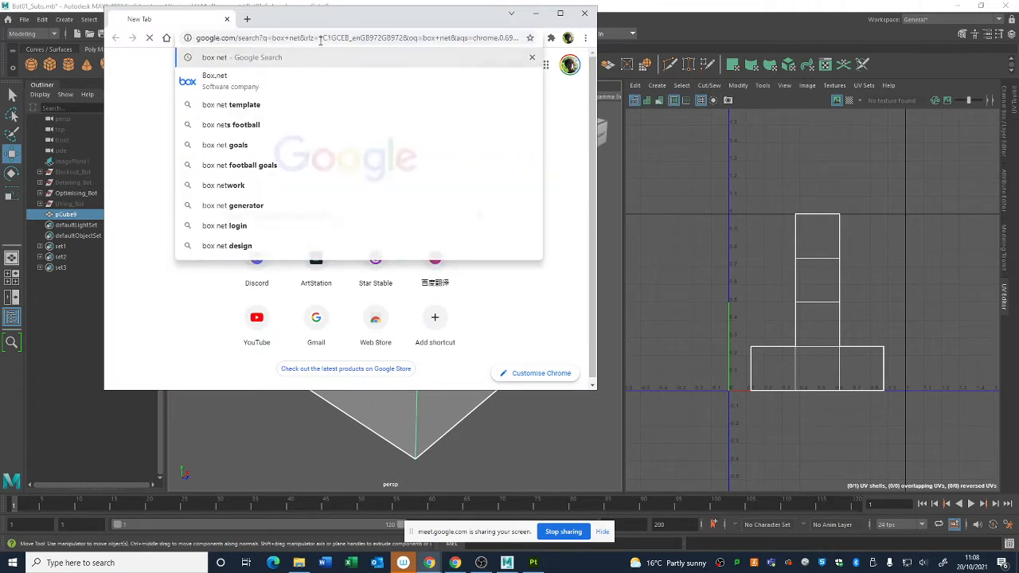
left_click(185, 108)
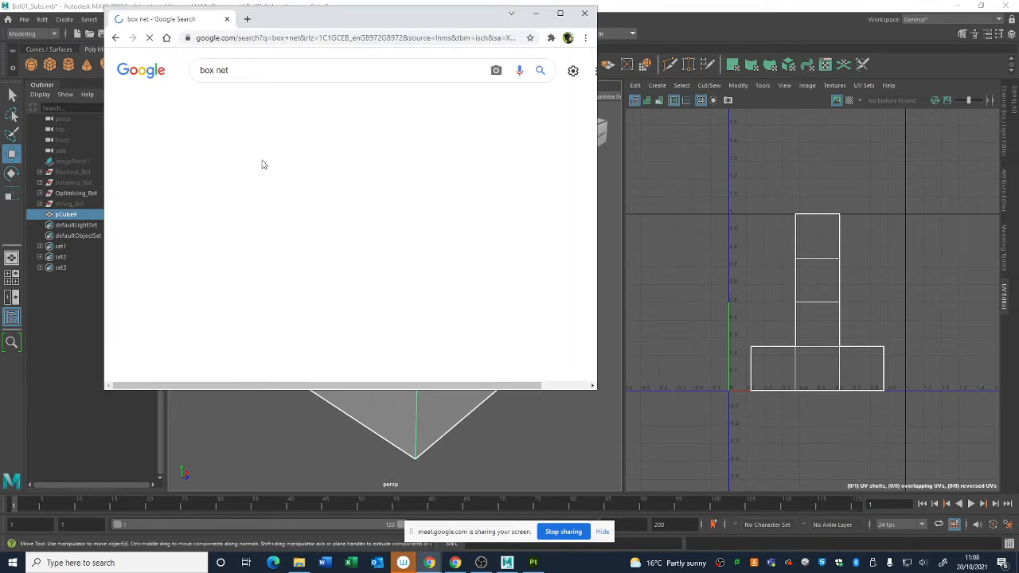
left_click(535, 224)
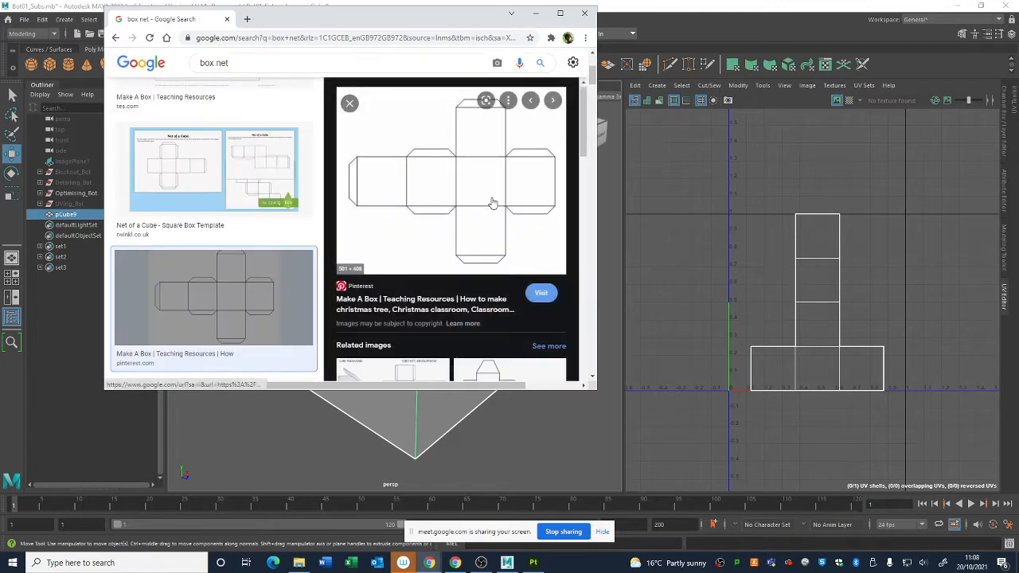
scroll(494, 204, "down", 2)
left_click(414, 221)
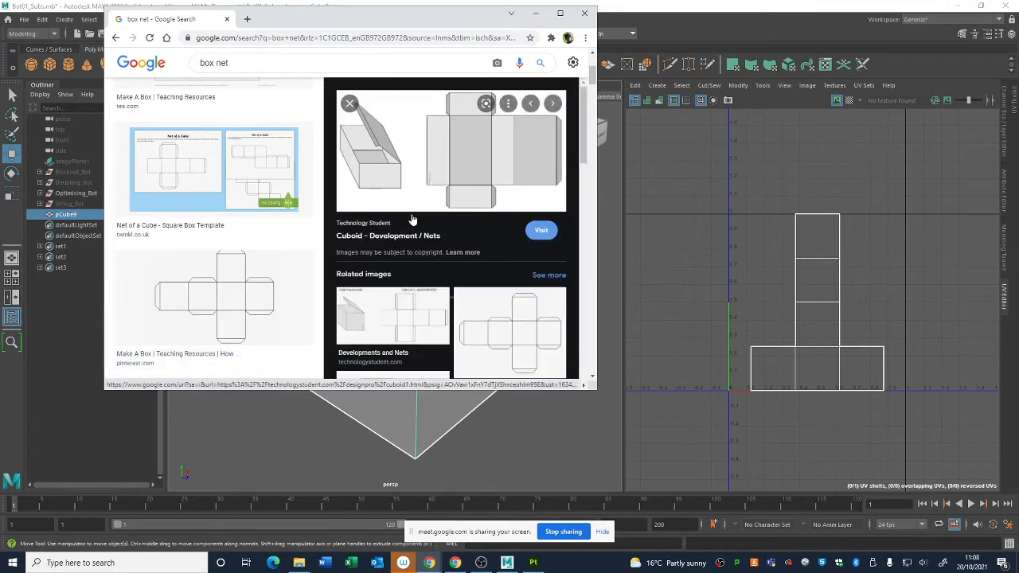
left_click(538, 17)
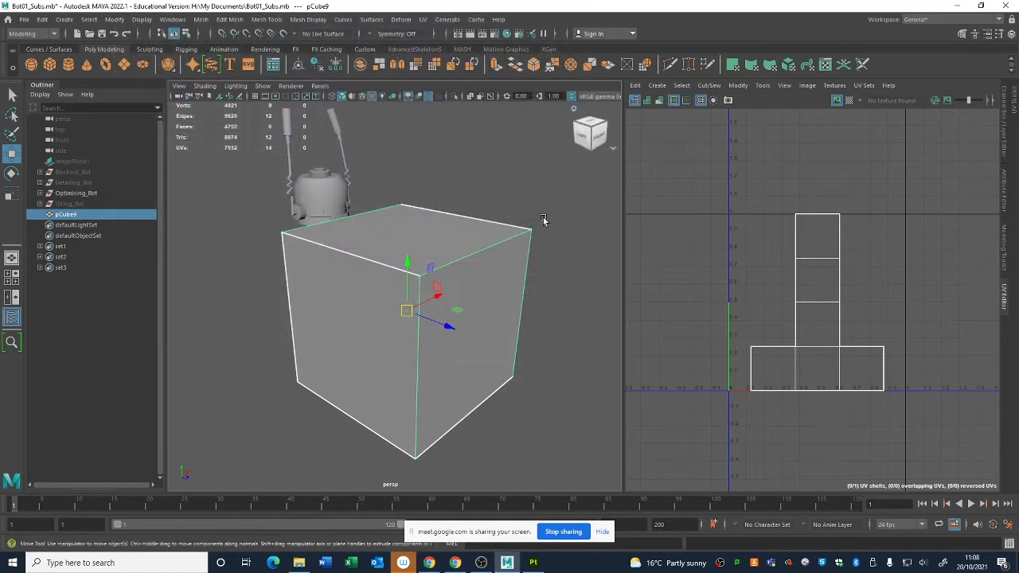
Delete the demonstration cube
left_click_drag(499, 266, 492, 279, "alt")
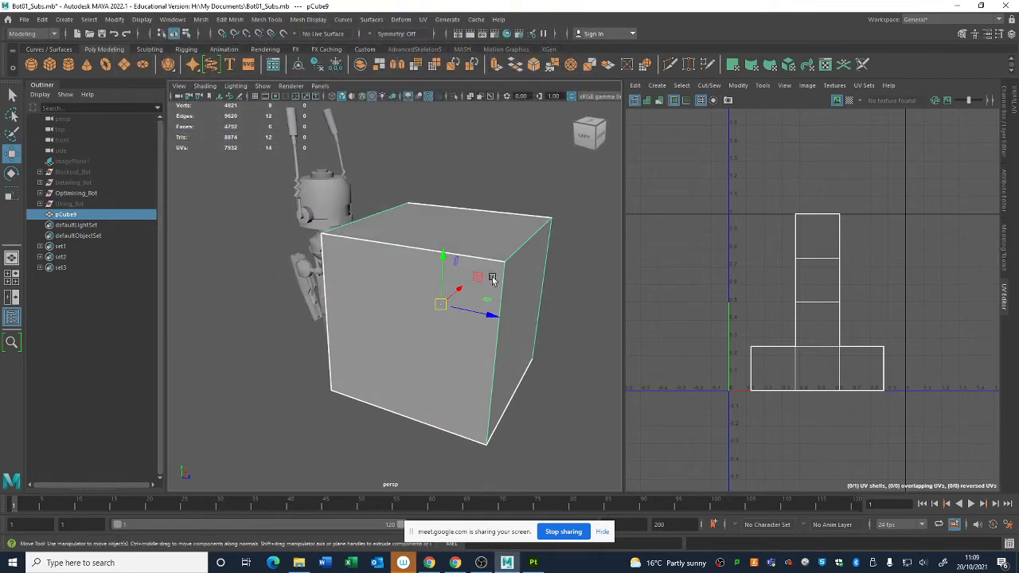
left_click(563, 282)
left_click(523, 259)
key("Delete")
Examine the existing UVs of Optimising_Bot by selecting its head shell, top cap and body piece in turn
right_click_drag(225, 177, 301, 229, "alt")
middle_click_drag(301, 230, 410, 350, "alt")
right_click_drag(410, 350, 434, 370, "alt")
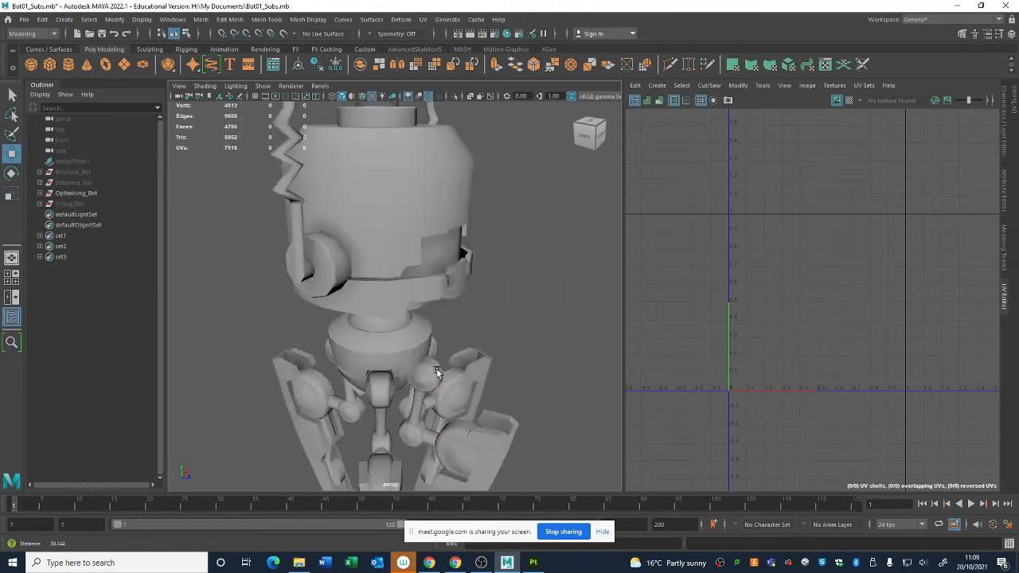
left_click_drag(434, 370, 389, 360, "alt")
right_click_drag(389, 359, 393, 300, "alt")
left_click_drag(393, 296, 402, 179, "alt")
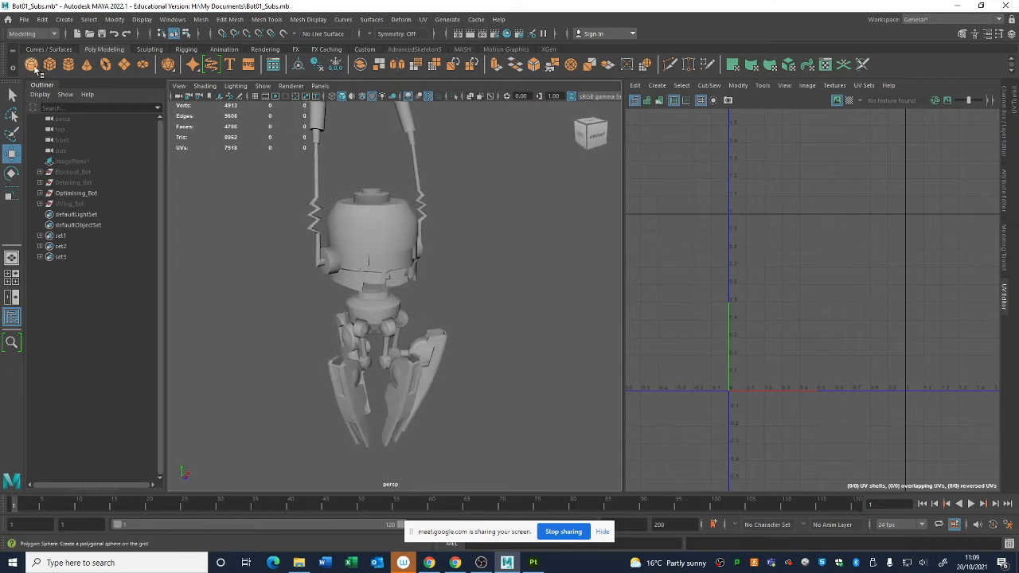
left_click(364, 285)
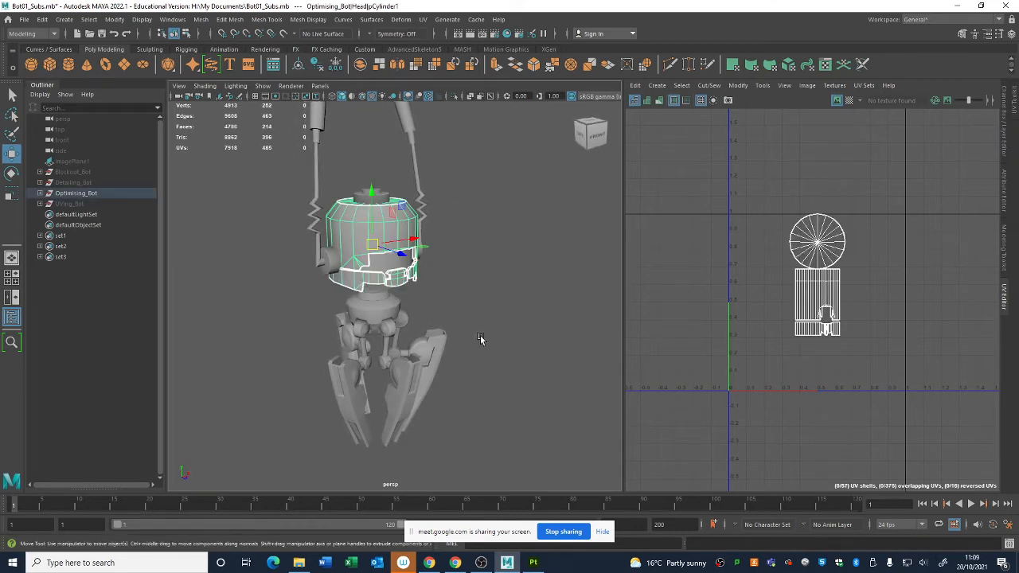
left_click(504, 297)
left_click_drag(504, 297, 353, 214, "alt")
left_click(353, 213)
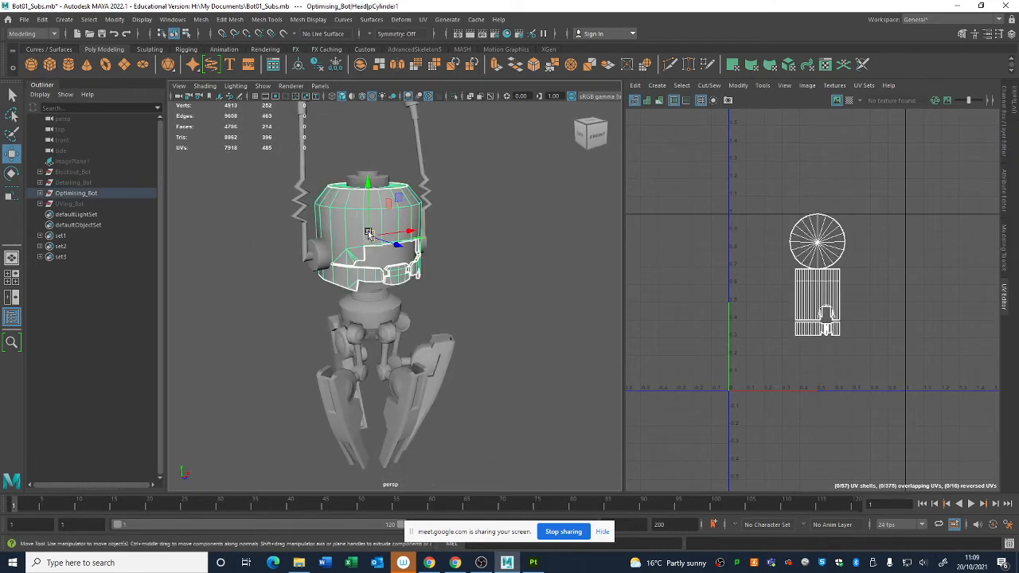
key("q")
left_click(374, 173)
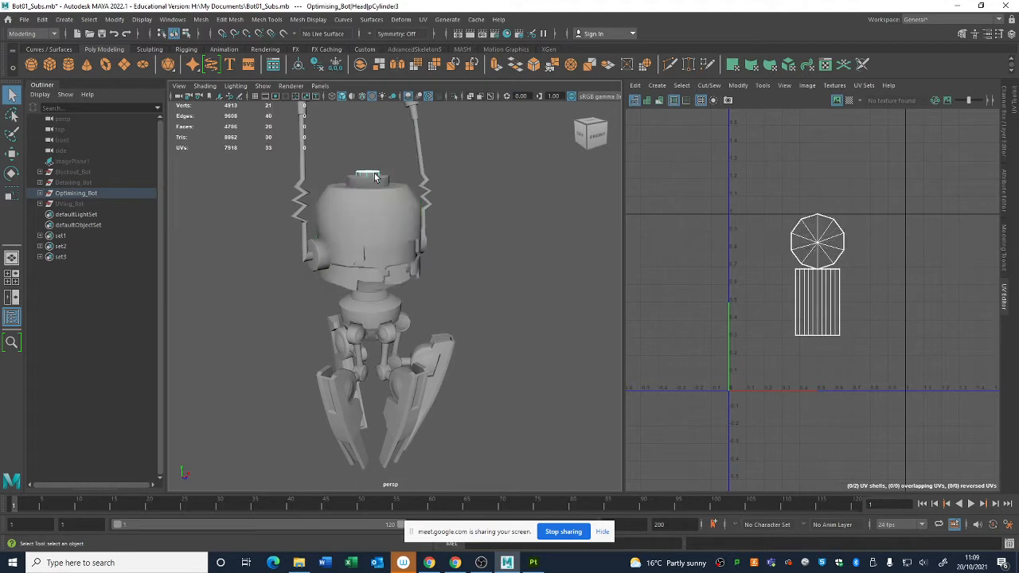
left_click(389, 288)
left_click(385, 308)
left_click(441, 361)
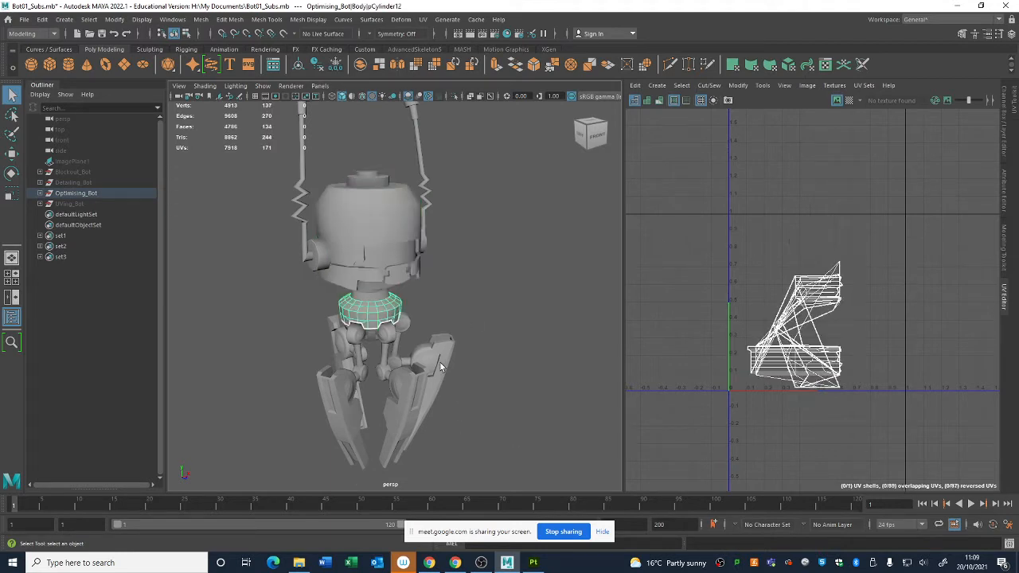
Hide the Optimising_Bot group, show UVing_Bot and clear the selection
left_click(74, 194)
key("h")
left_click(72, 204)
key("h")
left_click(247, 237)
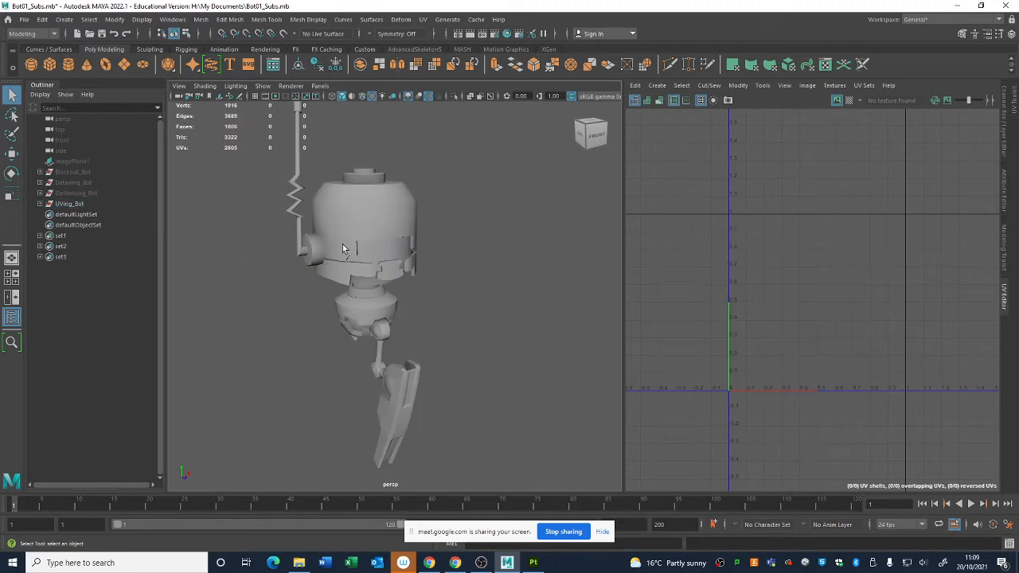
Select the UVing_Bot head shell and examine its unwrapped UV layout up close
left_click(341, 250)
scroll(787, 339, "up", 5)
middle_click_drag(719, 394, 724, 334, "alt")
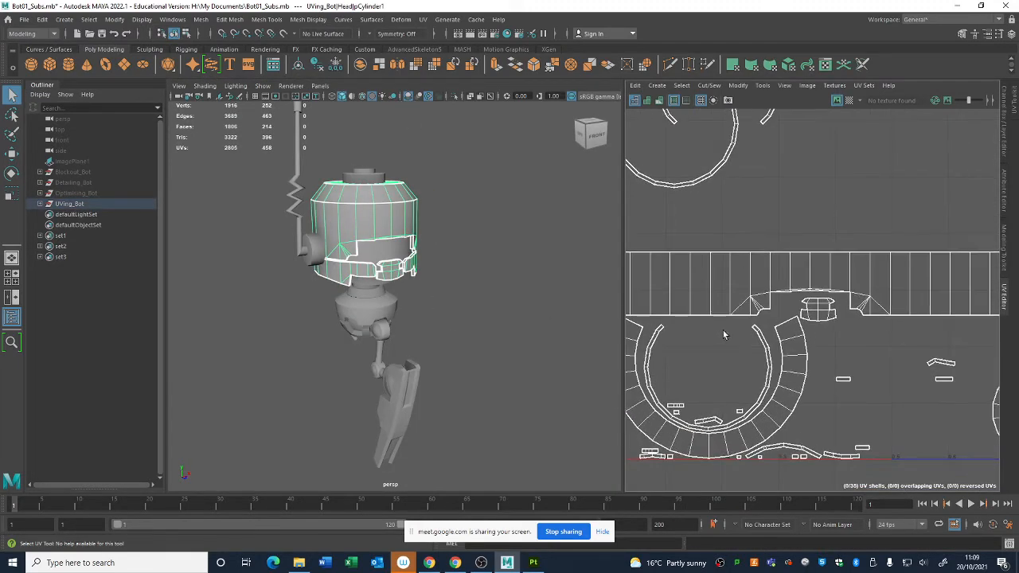
Select the UVing_Bot collar-shaped body piece below the head and examine its separate UV shells up close
left_click(365, 311)
scroll(776, 284, "up", 4)
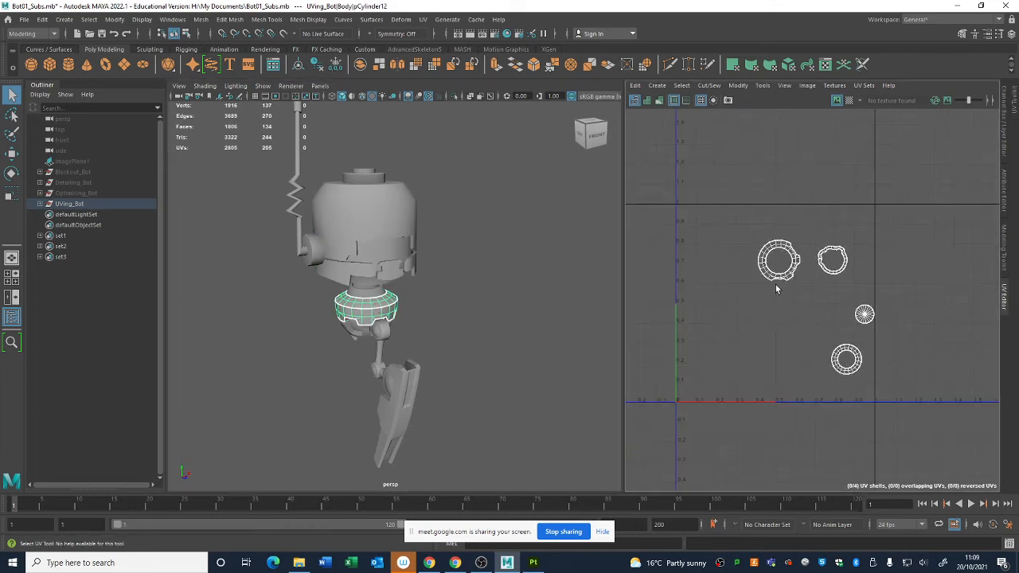
middle_click_drag(879, 344, 785, 294, "alt")
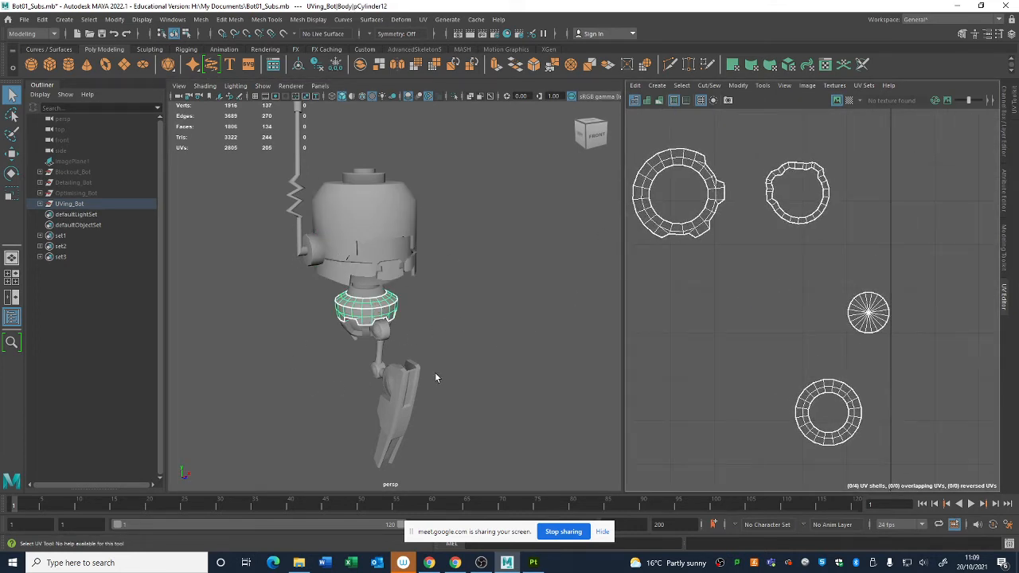
scroll(721, 286, "down", 4)
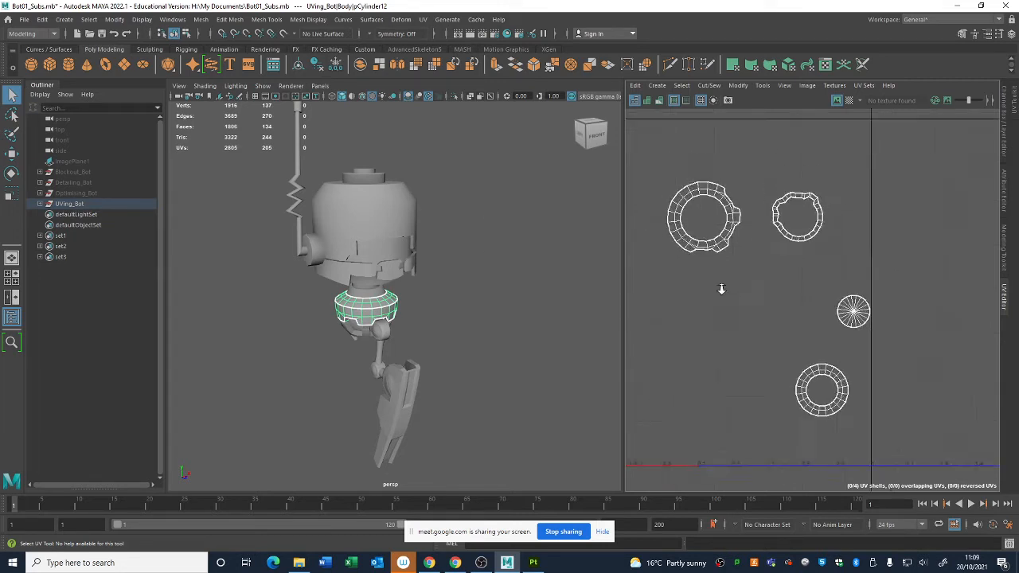
middle_click_drag(733, 267, 778, 252, "alt")
scroll(798, 246, "down", 1)
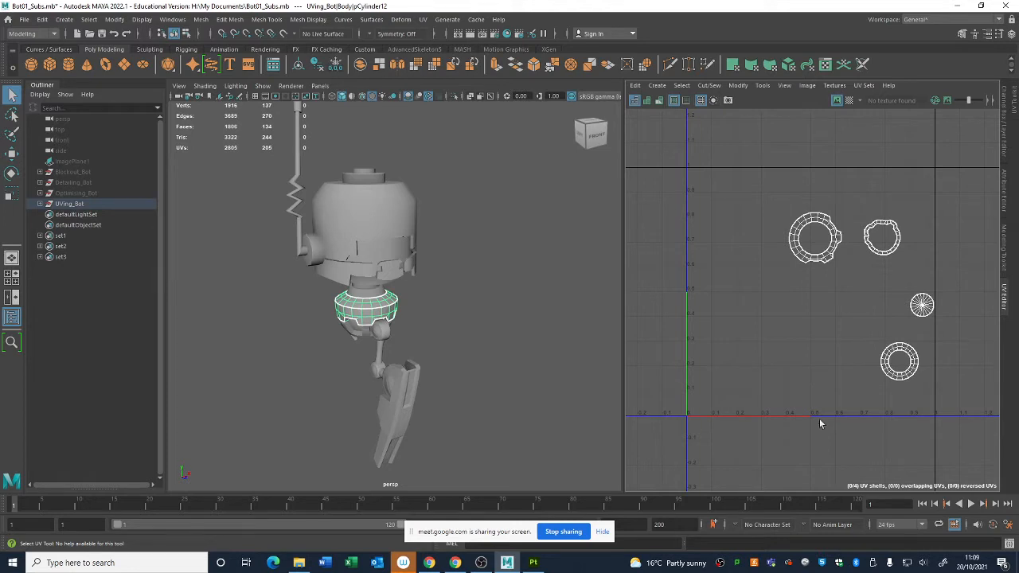
left_click_drag(390, 281, 403, 298, "alt")
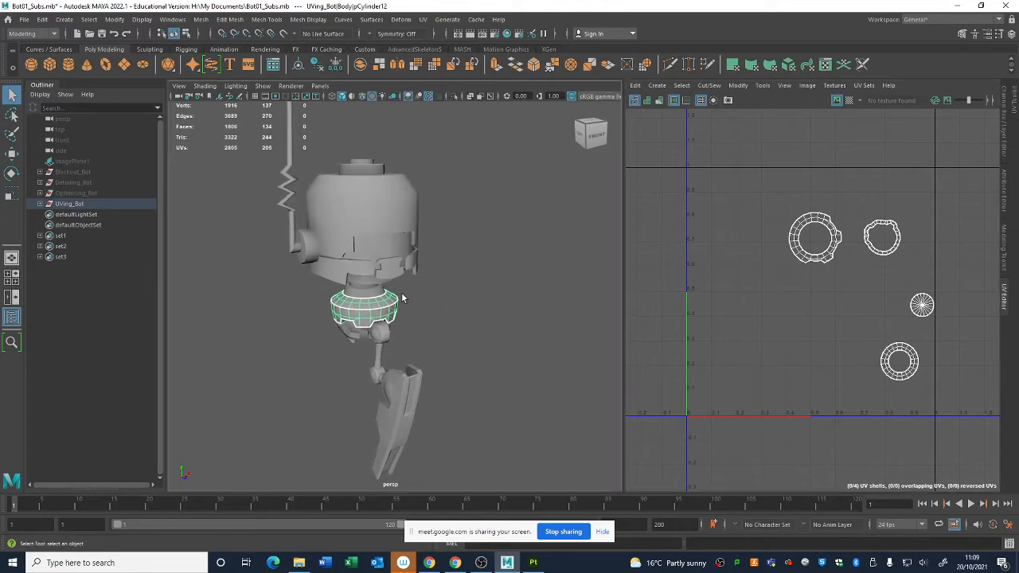
Hide the UVing_Bot group and show the Optimising_Bot group in its place with nothing selected
left_click(440, 324)
left_click(64, 204)
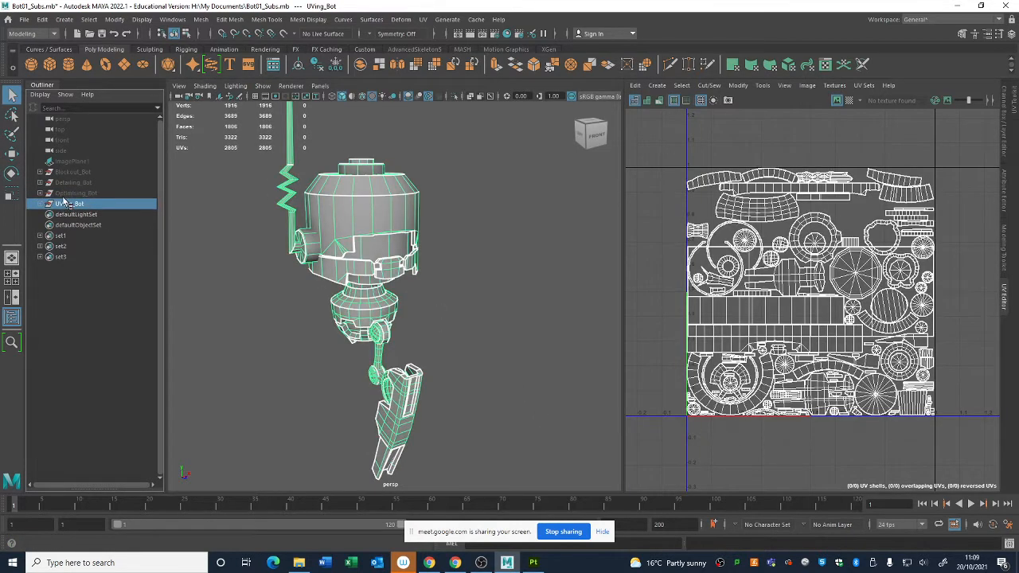
key("h")
left_click(65, 194)
key("h")
scroll(480, 294, "up", 2)
left_click(542, 323)
scroll(541, 322, "up", 2)
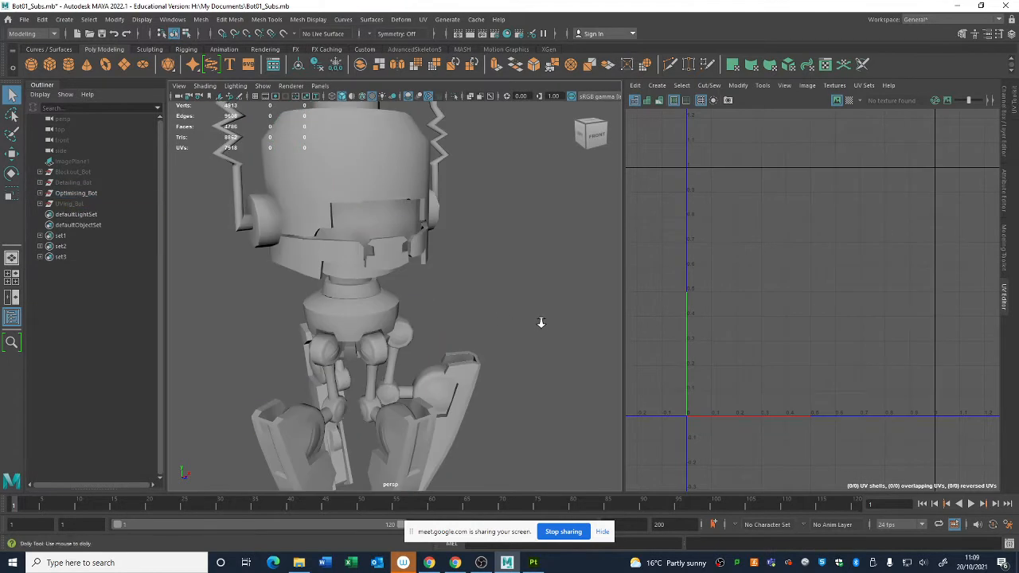
right_click_drag(542, 323, 409, 273, "alt")
left_click_drag(410, 273, 489, 326, "alt")
Duplicate the Optimising_Bot group, hide the original and select the copy
left_click(80, 194)
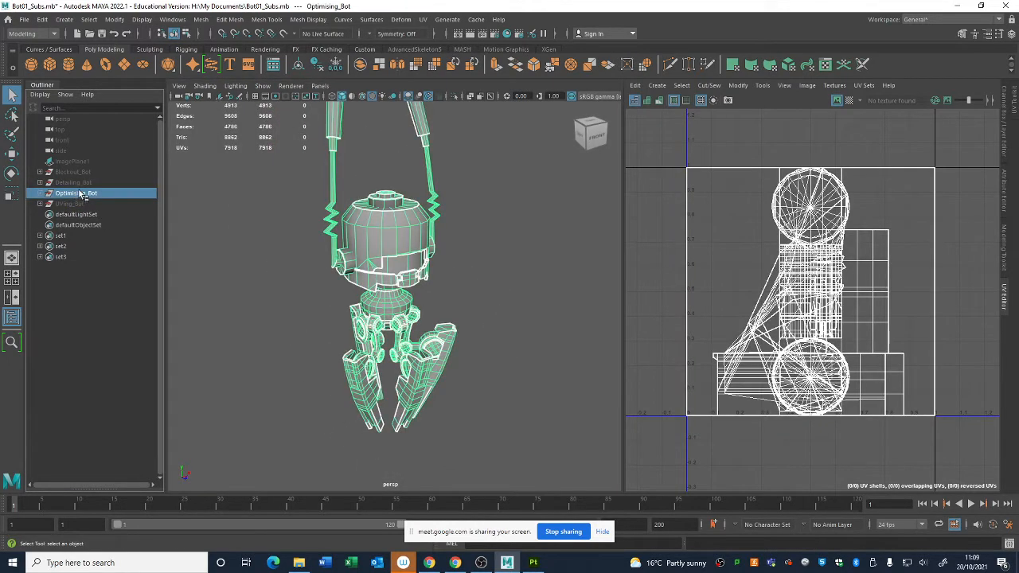
key("ctrl+d")
left_click(83, 195)
key("h")
left_click(80, 215)
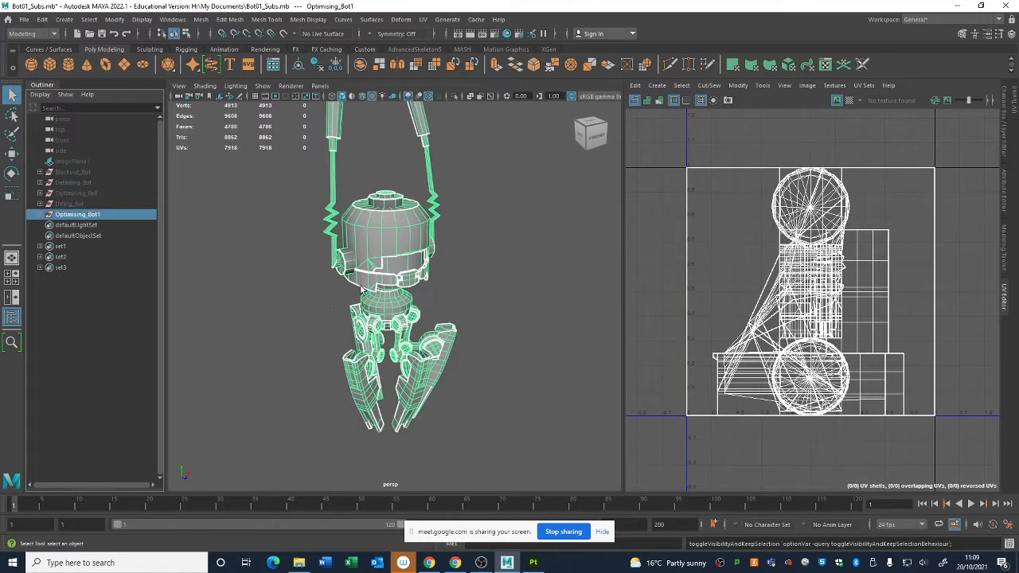
scroll(363, 291, "up", 2)
left_click(289, 278)
left_click(79, 216)
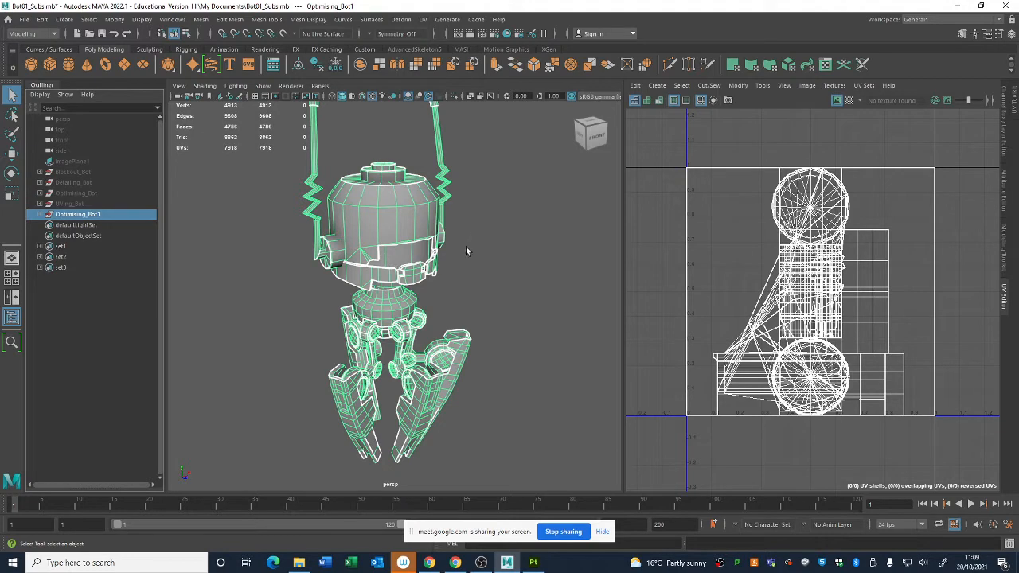
Expand the duplicated Optimising_Bot1 group and delete its second antenna, Antenna_A1
right_click(494, 231)
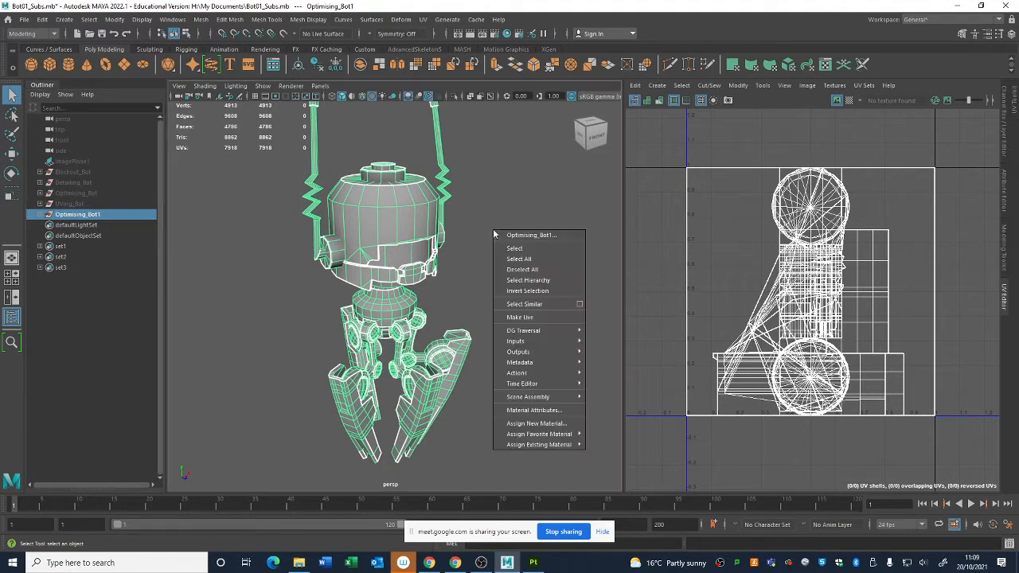
left_click(40, 215)
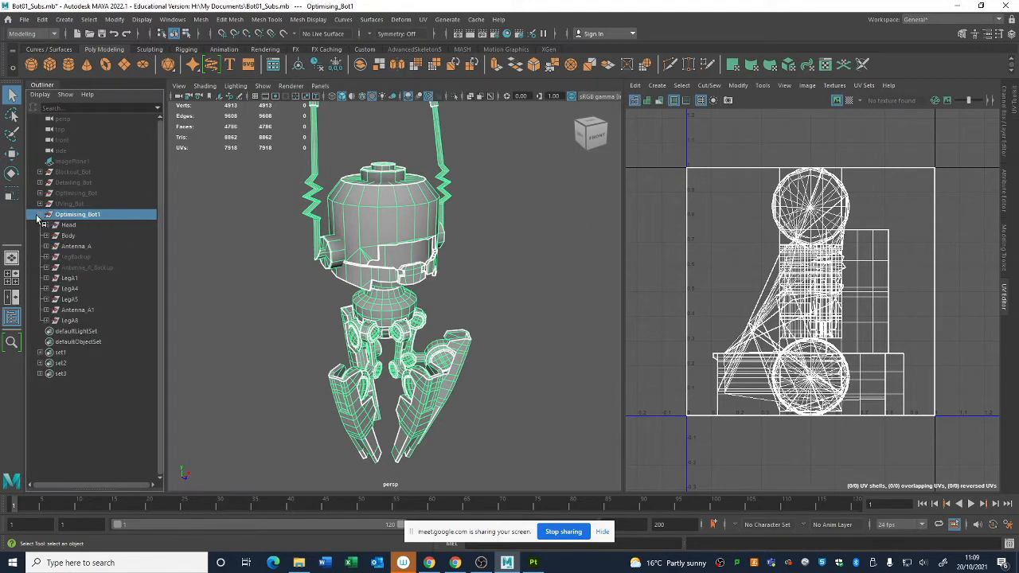
left_click(68, 247)
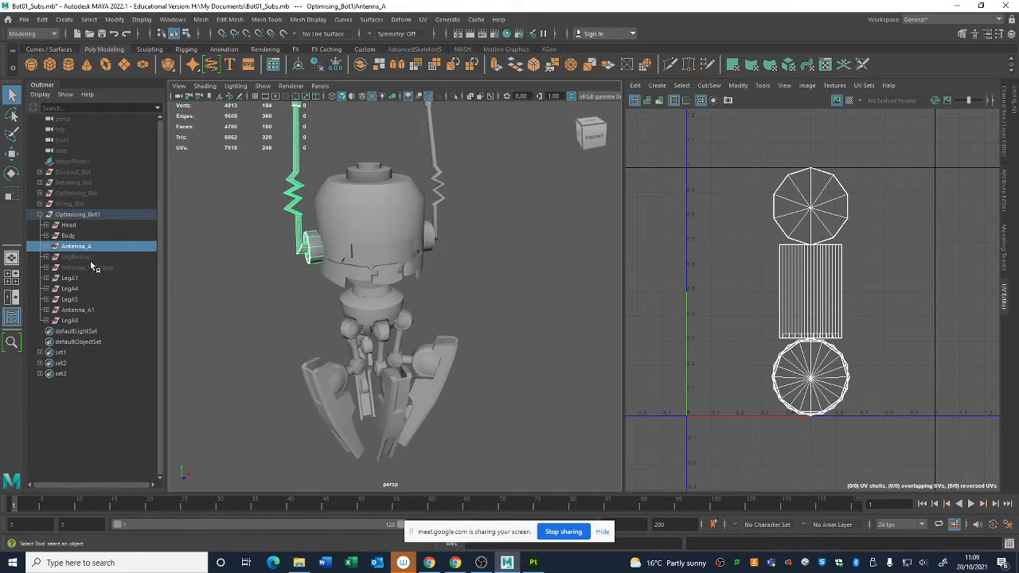
left_click(90, 310)
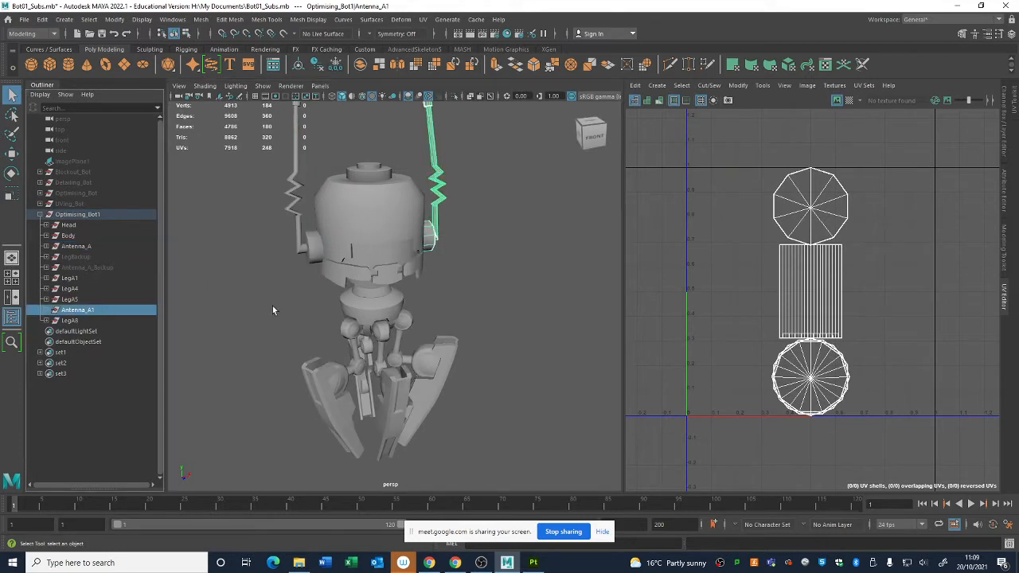
key("Delete")
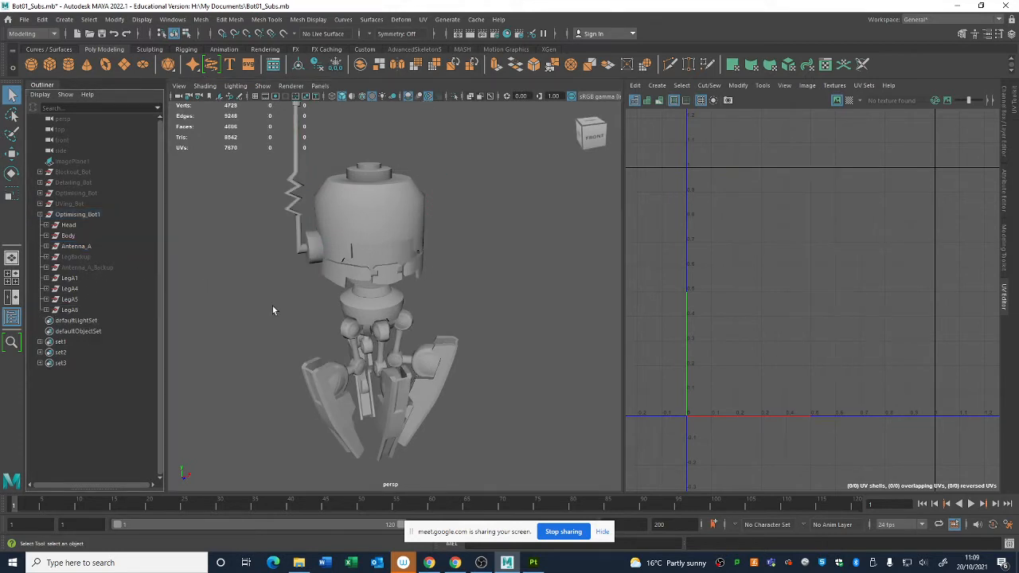
Delete the repeated legs LegA4, LegA5 and LegA8 from Optimising_Bot1, keeping only LegA1
left_click(76, 288)
left_click(73, 310, "shift")
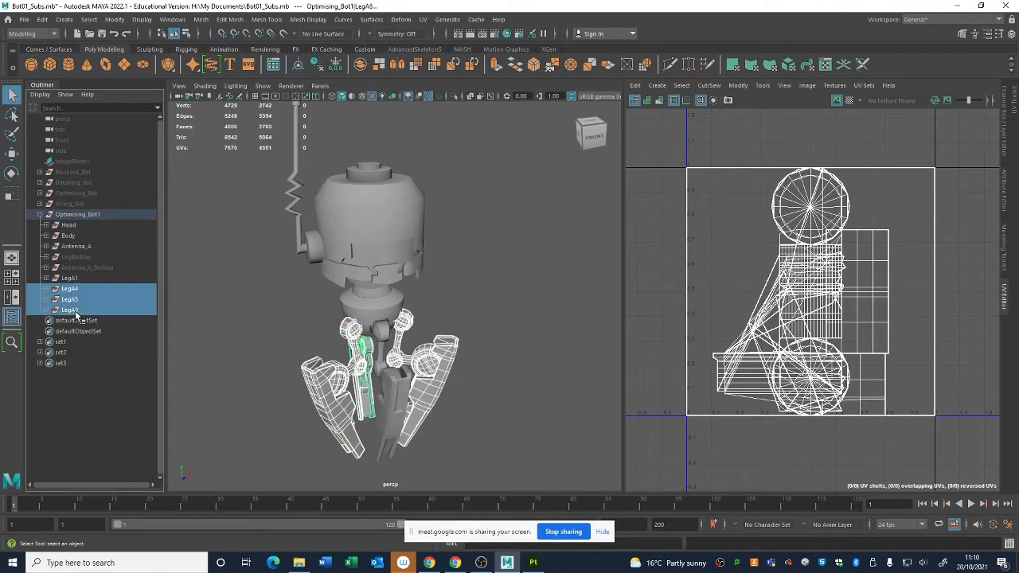
key("Delete")
Delete the small leftover block hanging beneath the body of Optimising_Bot1
left_click_drag(375, 239, 382, 207, "alt")
scroll(383, 376, "up", 5)
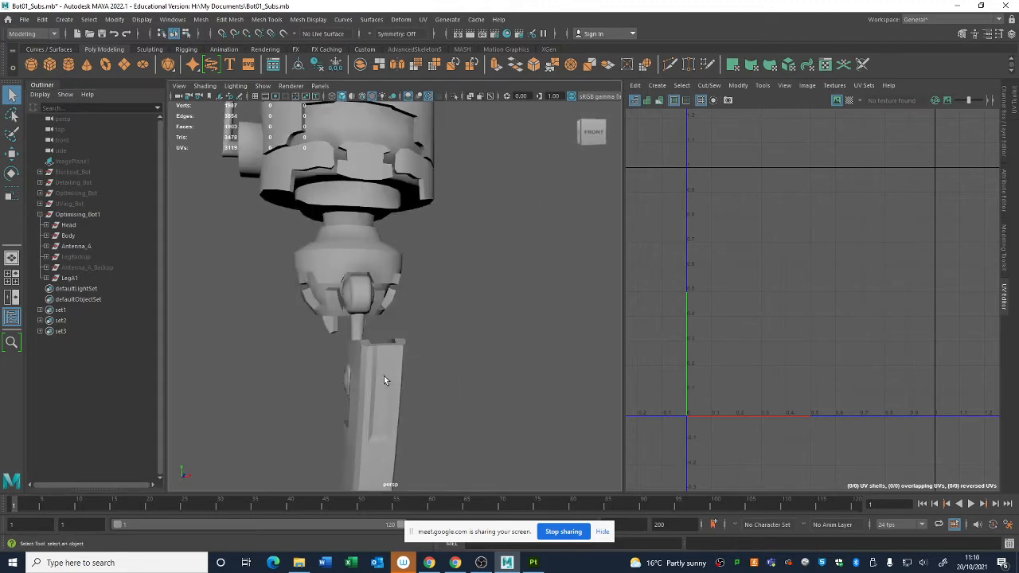
left_click_drag(367, 377, 387, 297, "alt")
left_click(387, 297)
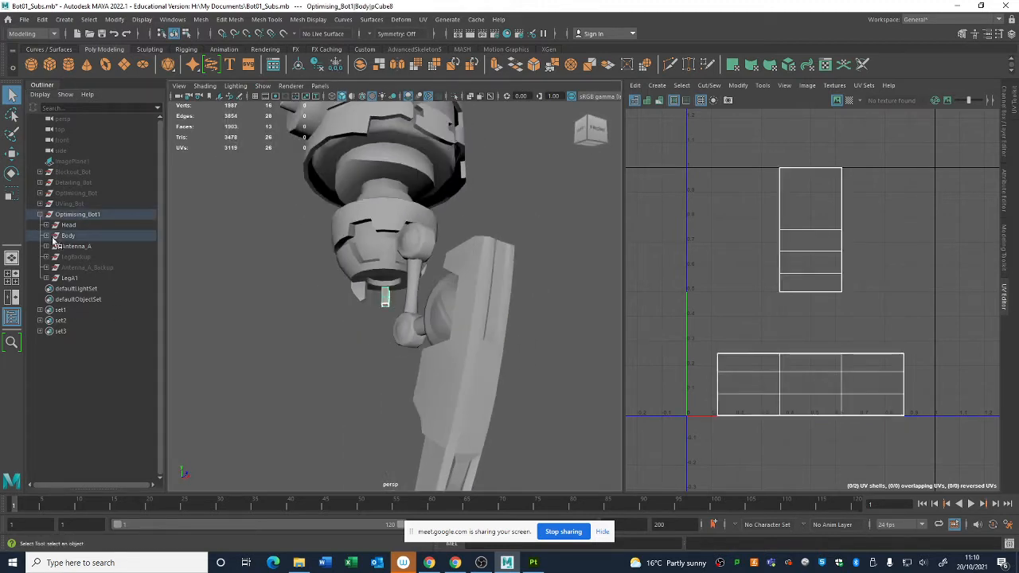
left_click(369, 321)
Select the upper leg joint and the antenna's round mount in turn to examine their UVs
left_click_drag(381, 334, 443, 345, "alt")
right_click_drag(444, 346, 446, 321, "alt")
mouse_move(446, 321)
left_mouse_down("alt")
mouse_move(459, 332)
mouse_move(444, 321)
left_mouse_up("alt")
middle_click_drag(445, 321, 455, 323, "alt")
left_click_drag(456, 323, 501, 334, "alt")
middle_click_drag(502, 335, 440, 313, "alt")
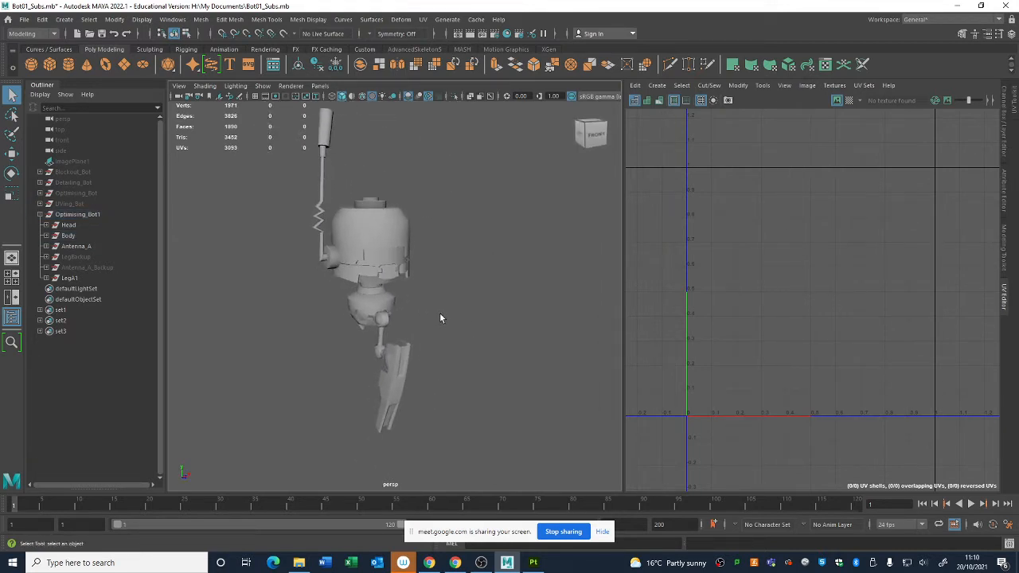
right_click_drag(440, 313, 412, 344, "alt")
left_click(378, 334)
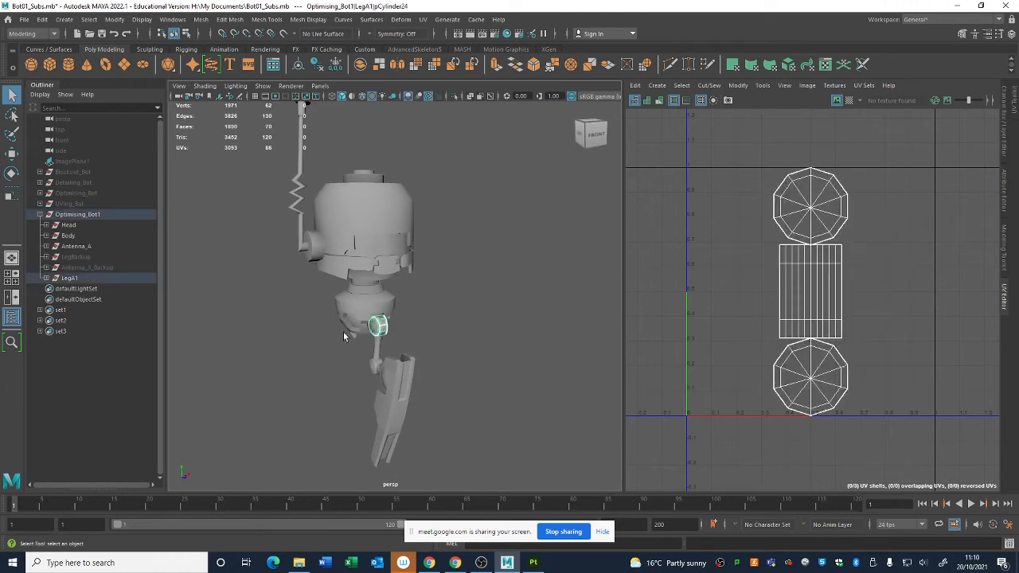
left_click(313, 247)
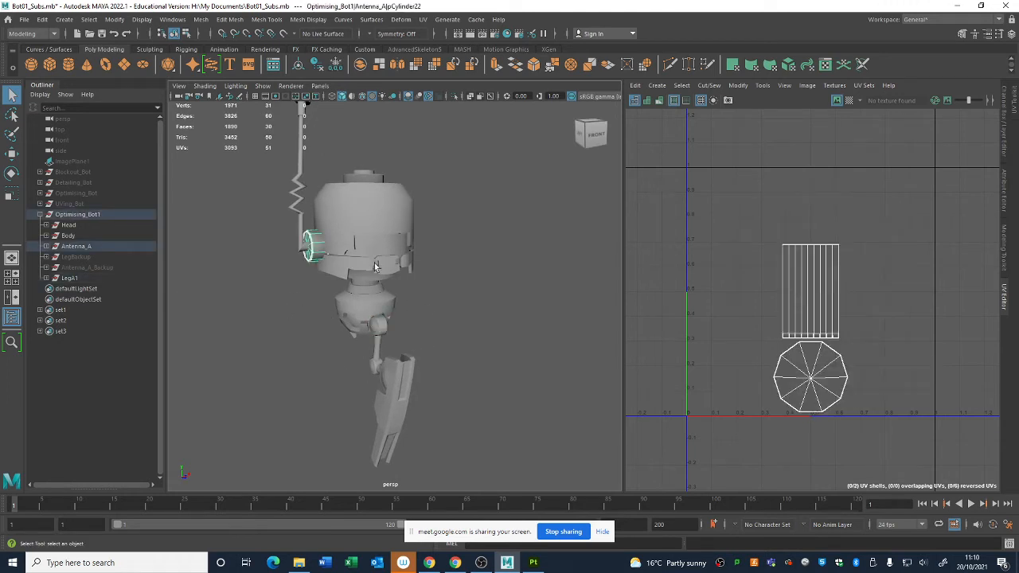
Select all parts of the remaining antenna and examine their combined UVs and the robot's overall shape
right_click_drag(359, 286, 300, 253, "alt")
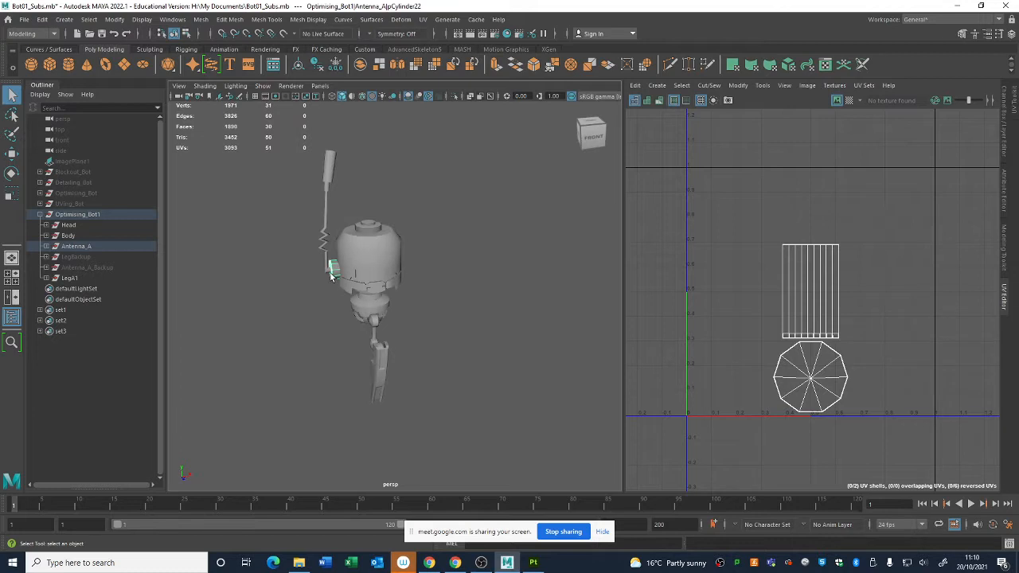
left_click_drag(310, 145, 355, 319)
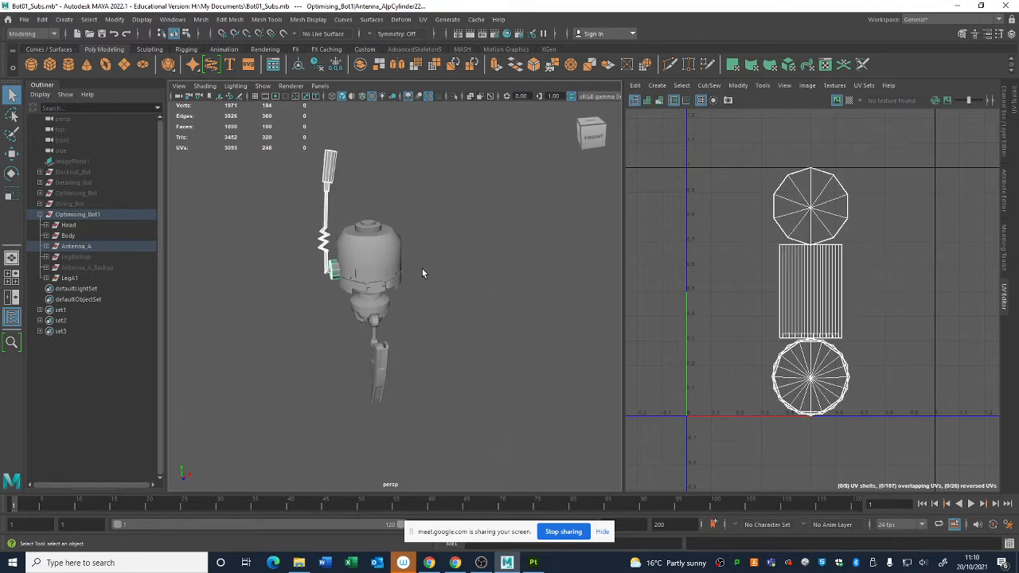
scroll(405, 265, "up", 5)
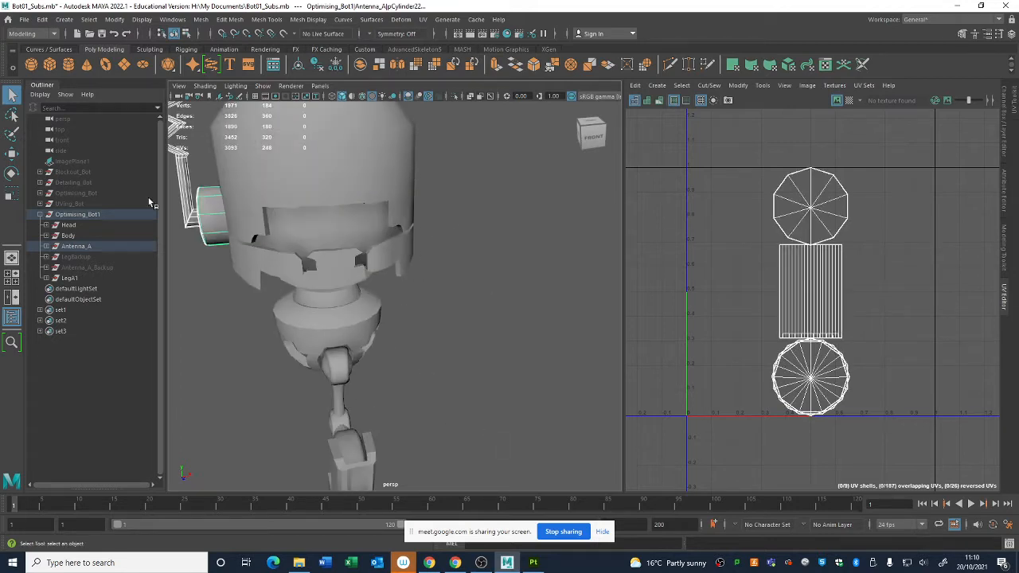
right_click_drag(285, 252, 219, 239, "alt")
left_click_drag(239, 243, 275, 247, "alt")
right_click_drag(275, 246, 315, 253, "alt")
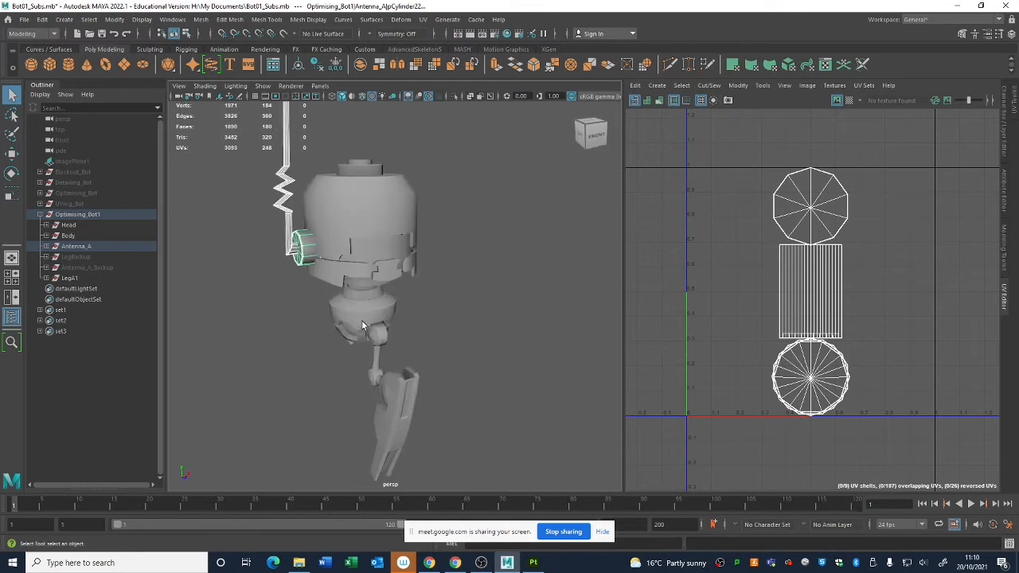
middle_click_drag(314, 253, 346, 257, "alt")
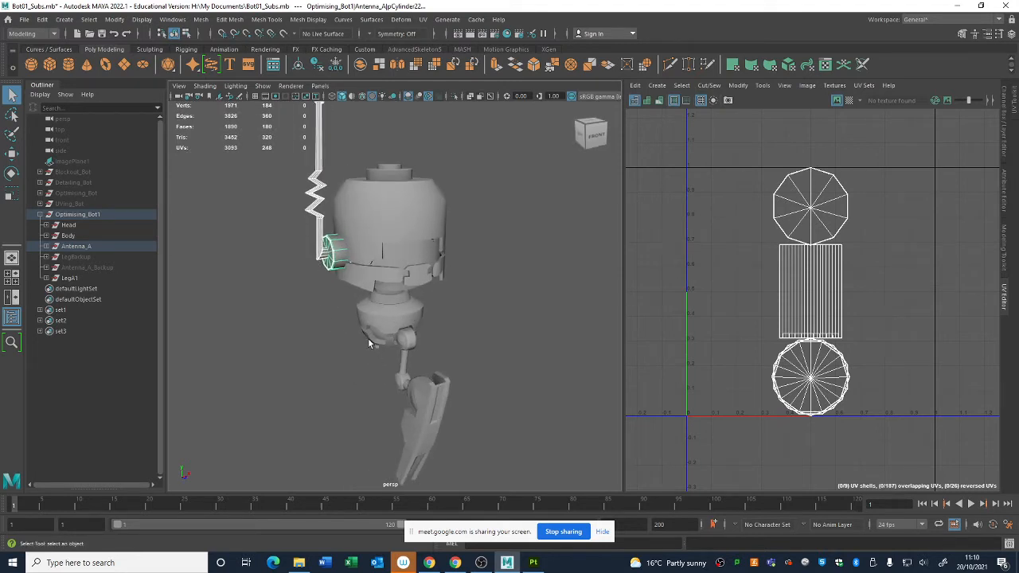
left_click_drag(369, 343, 371, 356, "alt")
right_click_drag(371, 357, 334, 295, "alt")
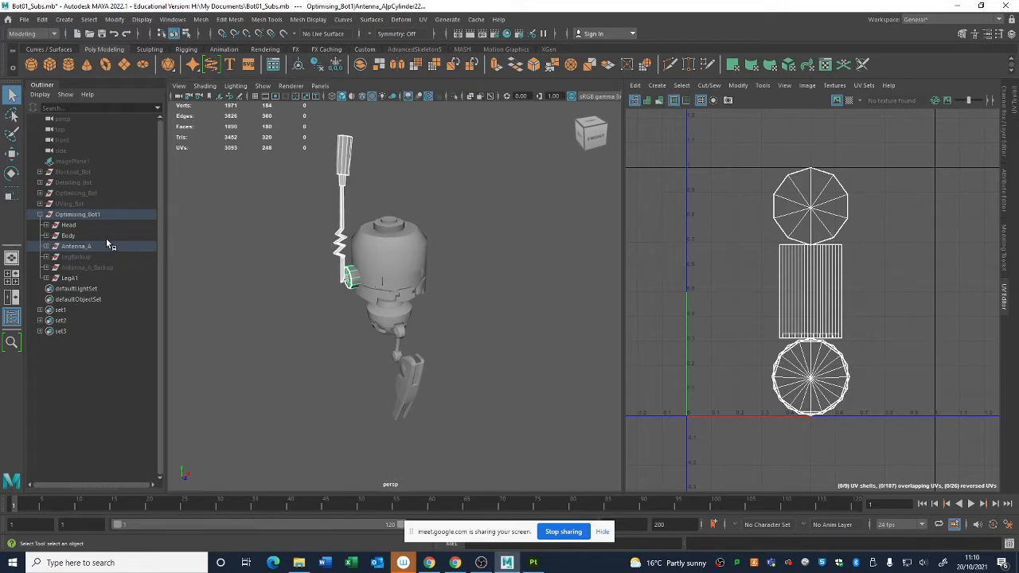
Delete the hidden leg and antenna backup groups from Optimising_Bot1
left_click(94, 257)
left_click(94, 269, "shift")
key("Delete")
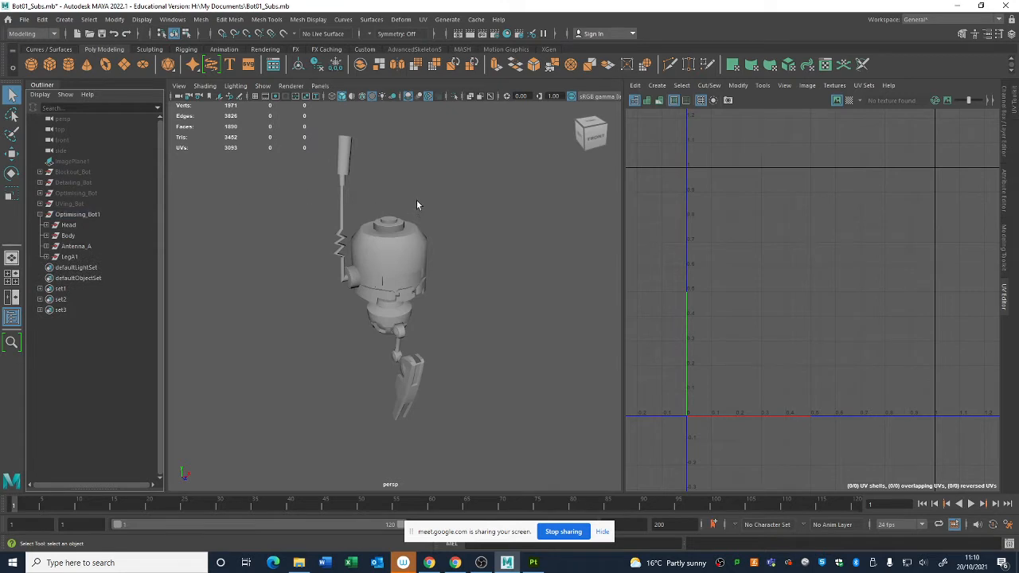
Select every remaining part of Optimising_Bot1 to check its UVs, then clear the selection
left_click_drag(417, 200, 418, 185, "alt")
right_click_drag(418, 184, 397, 295, "alt")
left_click_drag(305, 422, 551, 104)
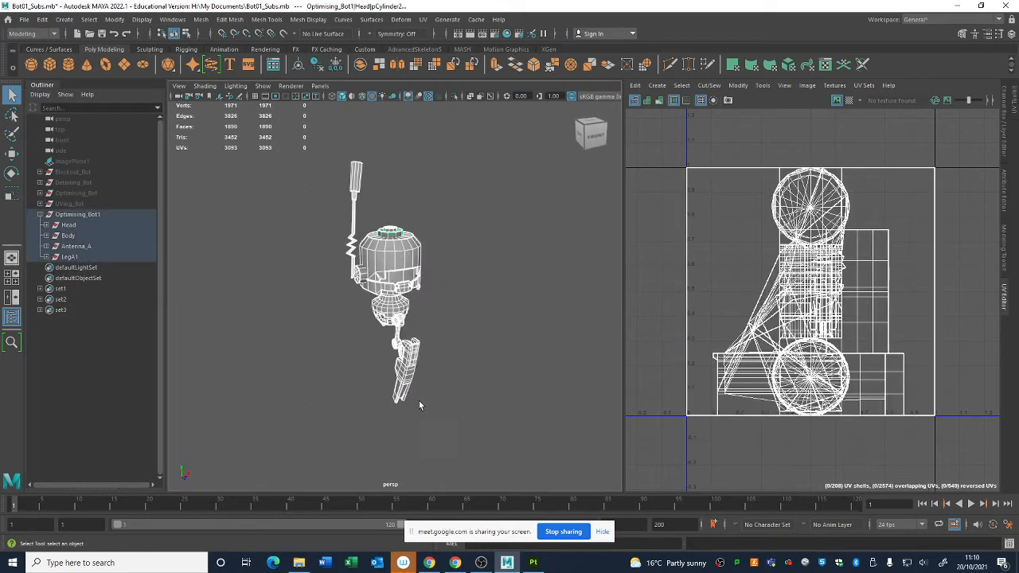
left_click(303, 362)
Collapse and hide the Optimising_Bot1 group, show the UVing_Bot group and clear the selection
left_click(45, 215)
left_click(73, 215)
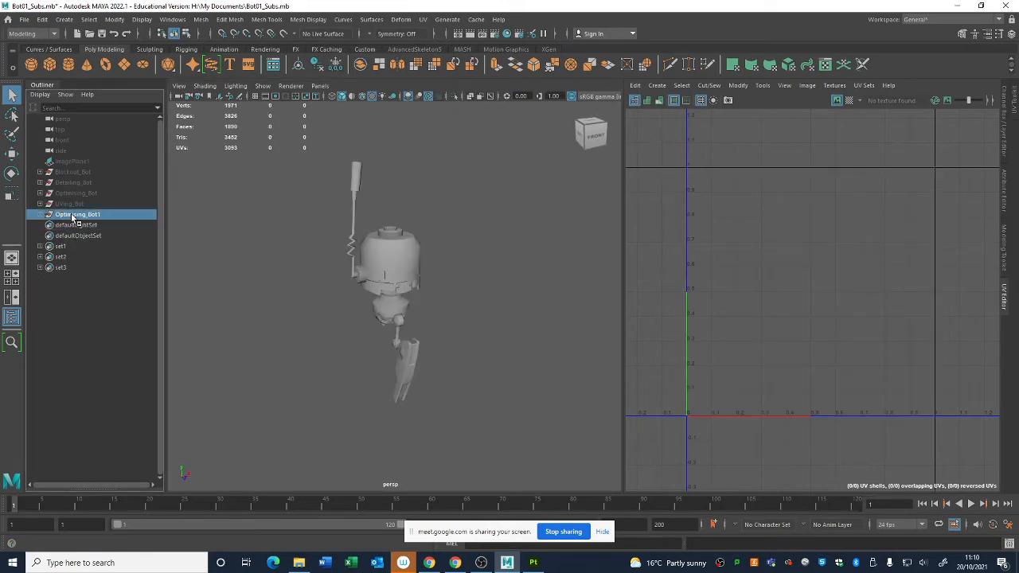
key("h")
left_click(70, 204)
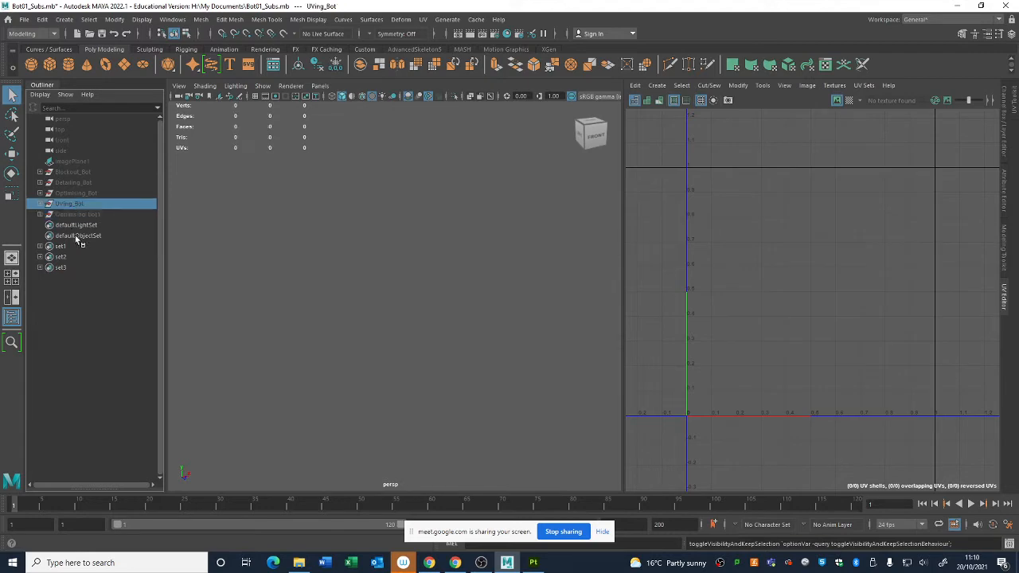
key("h")
left_click(265, 360)
Show the Engineer Bot reference image plane, compare it with the reduced robot, and hide it again
left_click_drag(348, 255, 316, 332, "alt")
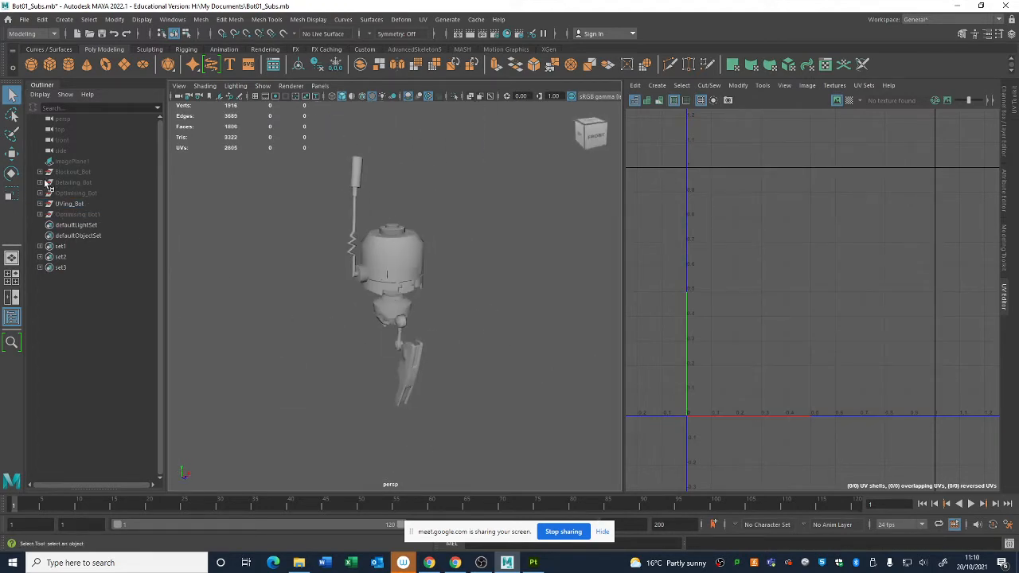
left_click(59, 162)
key("shift+h")
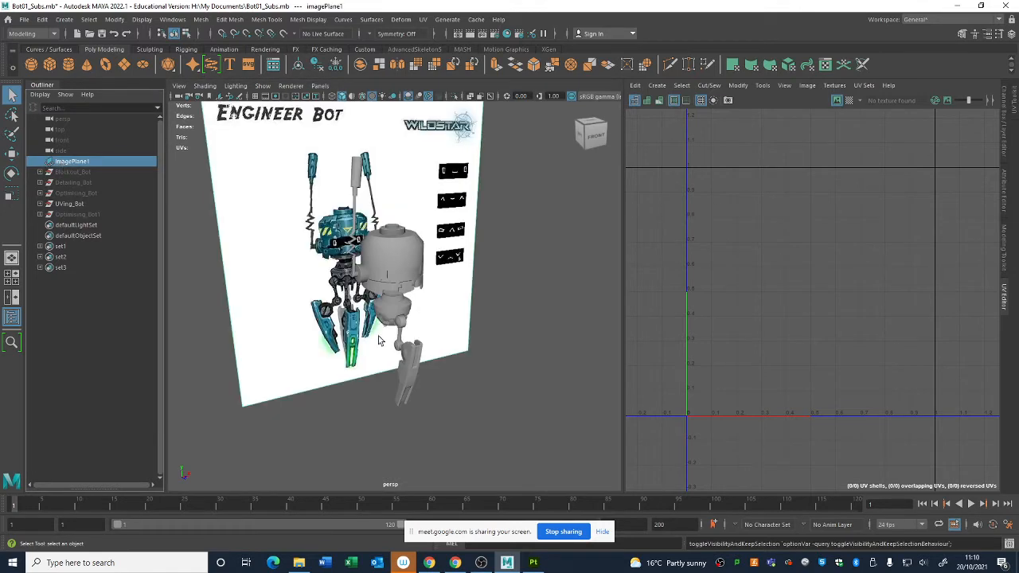
left_click_drag(381, 341, 406, 334, "alt")
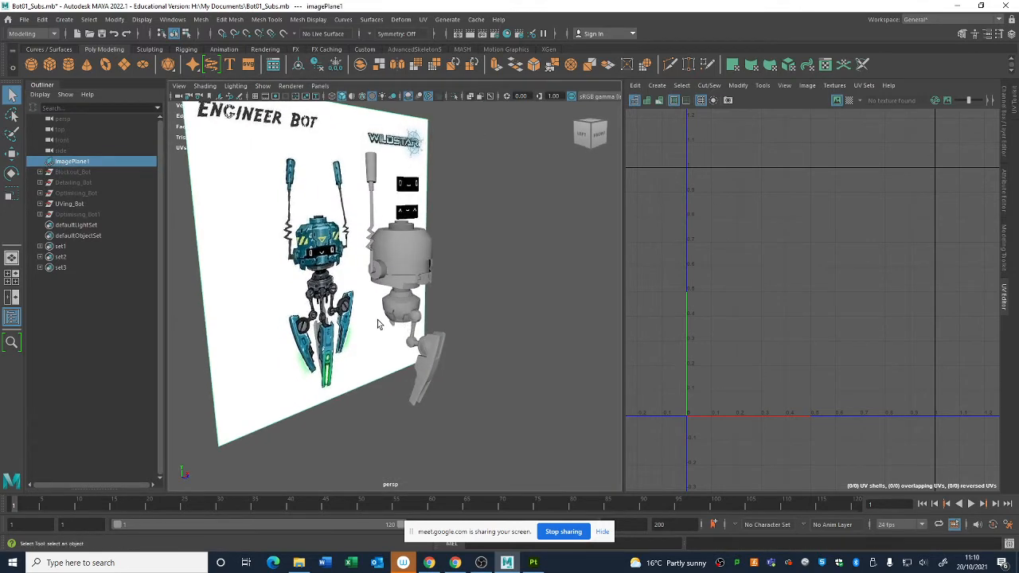
key("ctrl+h")
Select all UVing_Bot parts and examine their complete packed UV layout
scroll(409, 240, "up", 3)
left_click_drag(431, 290, 405, 295, "alt")
left_click_drag(241, 464, 478, 114)
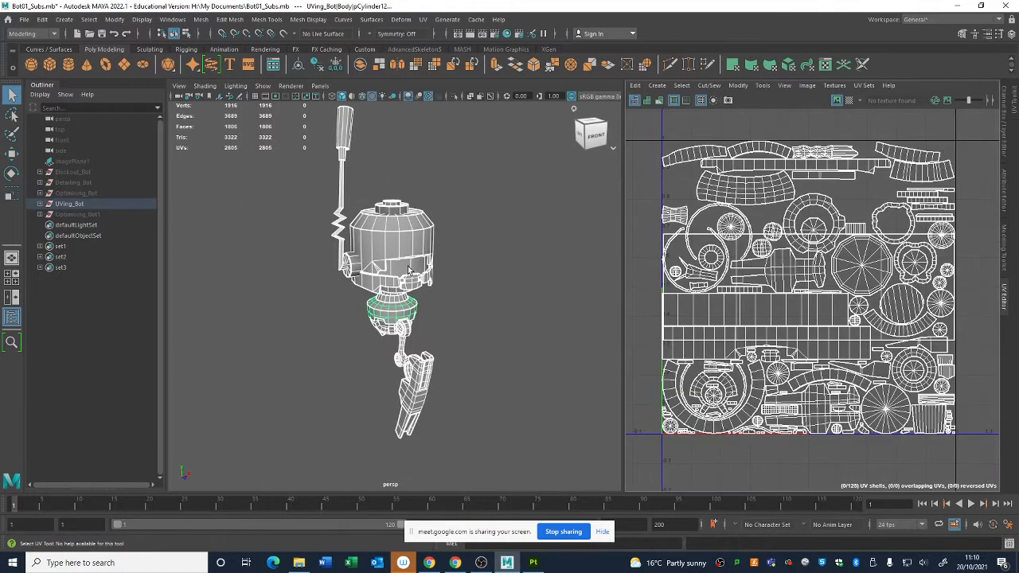
Turn on shaded display for the UV shells of the UVing_Bot parts and examine the packed layout
scroll(855, 384, "down", 2)
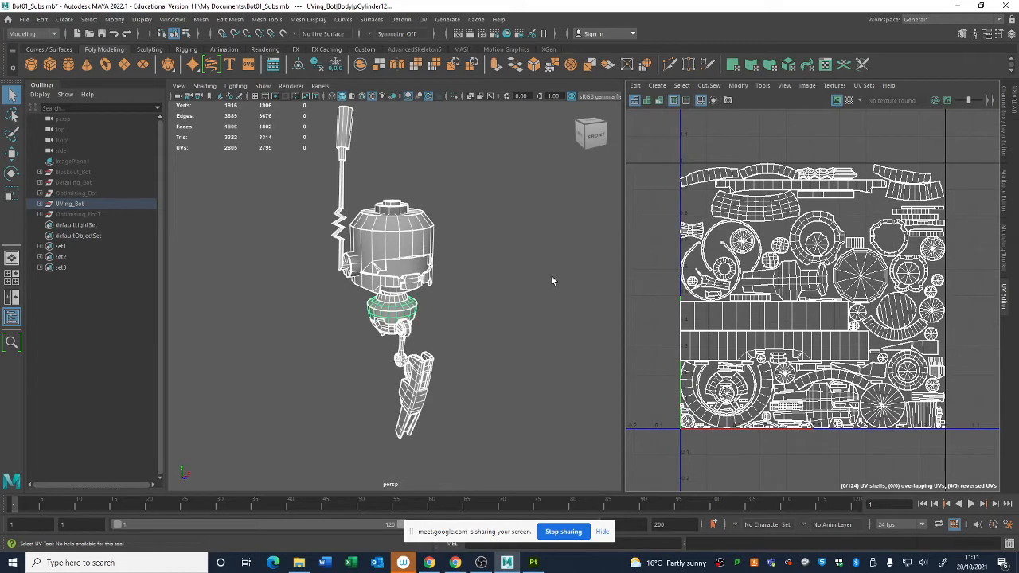
left_click_drag(480, 258, 501, 266, "alt")
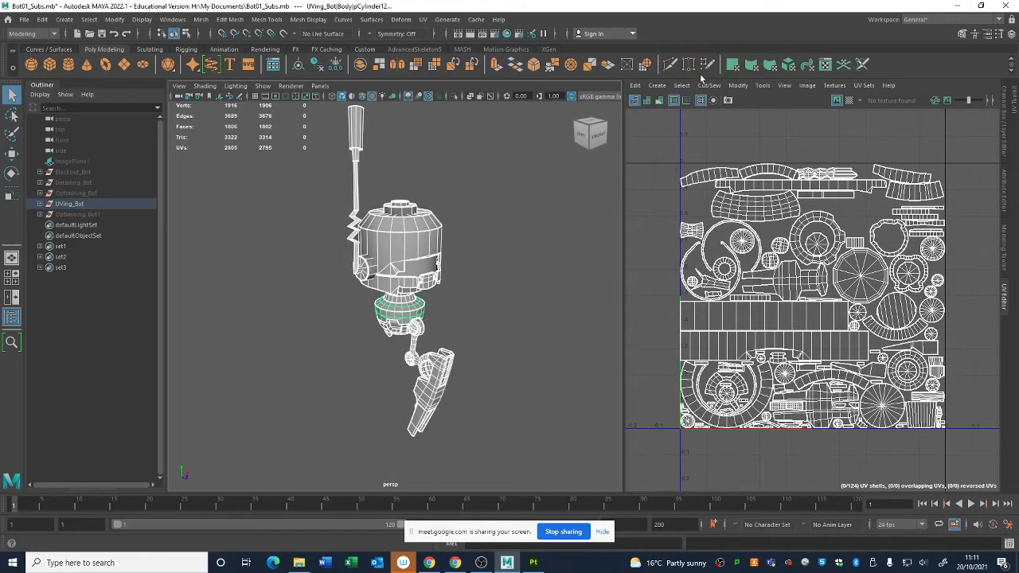
left_click(647, 101)
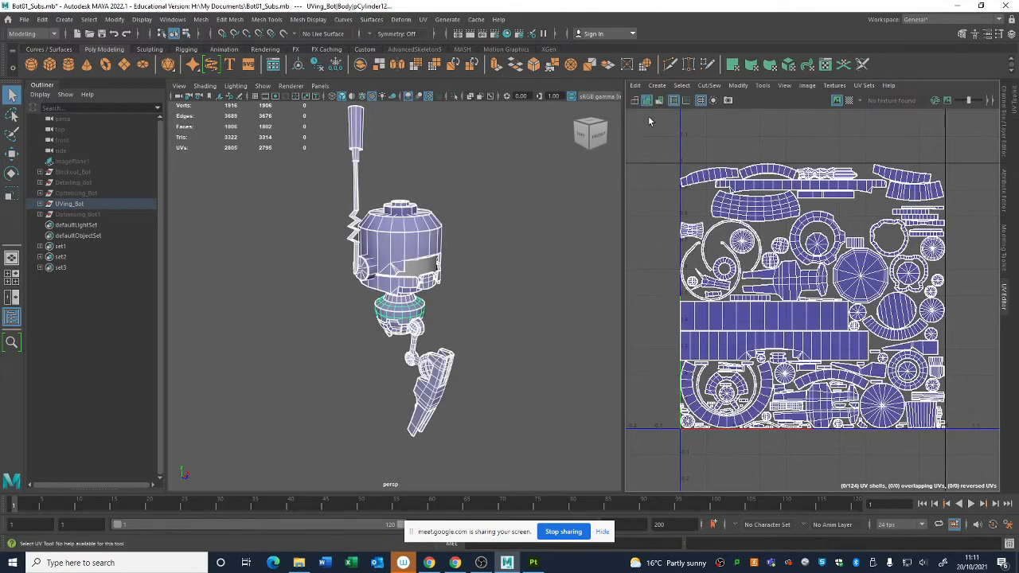
scroll(836, 251, "up", 3)
middle_click_drag(860, 300, 829, 305, "alt")
scroll(871, 279, "down", 1)
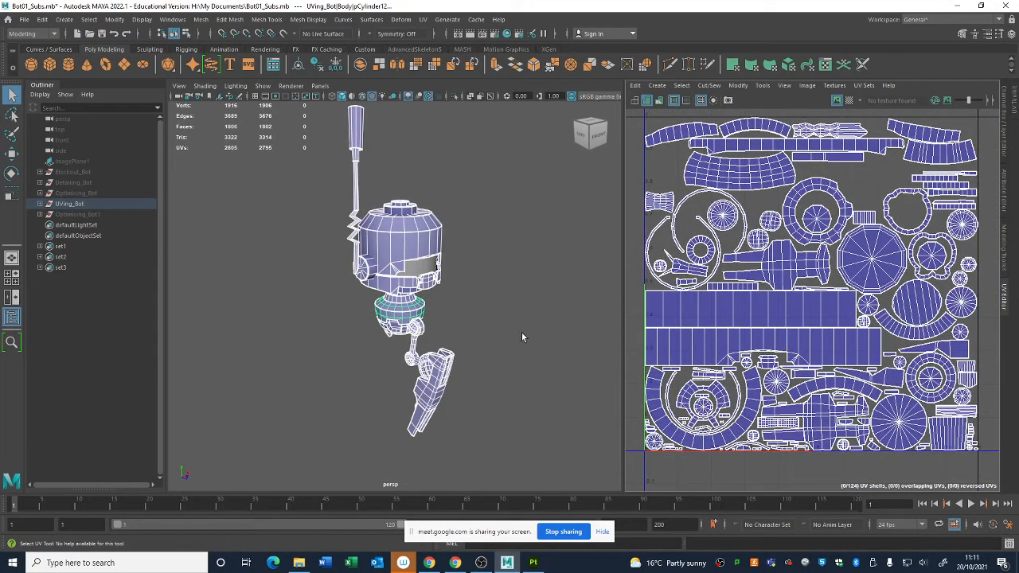
Display the checker map on UVing_Bot, examine its pattern around the head, and turn the checker map off
left_click(849, 101)
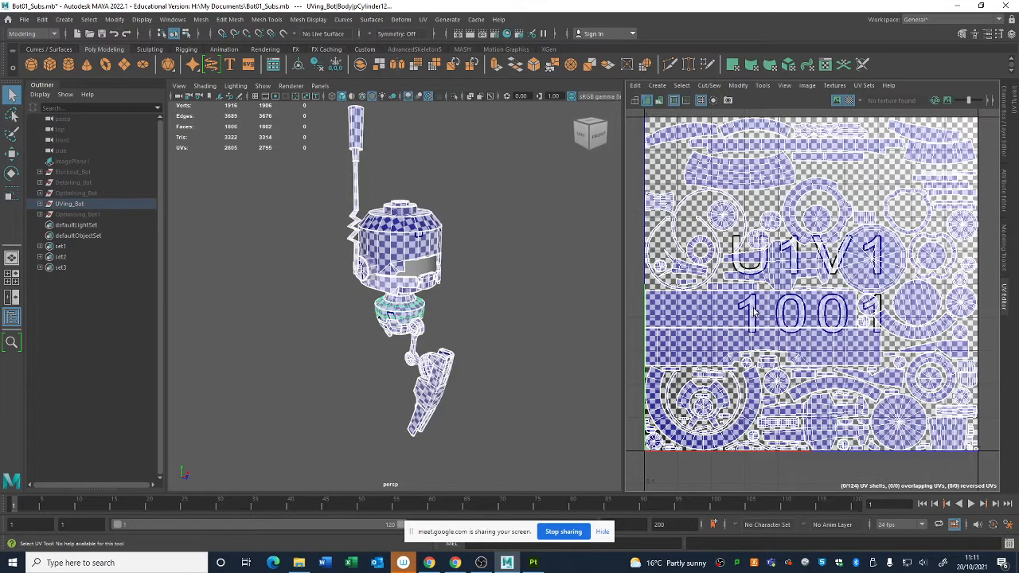
scroll(358, 215, "up", 5)
left_click_drag(358, 215, 518, 278, "alt")
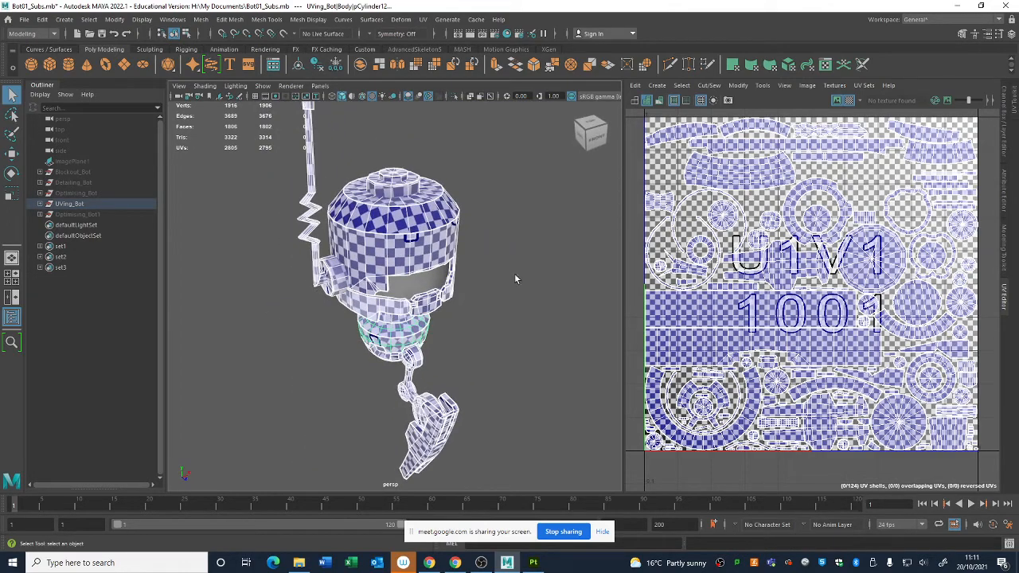
left_click(850, 101)
scroll(480, 258, "down", 3)
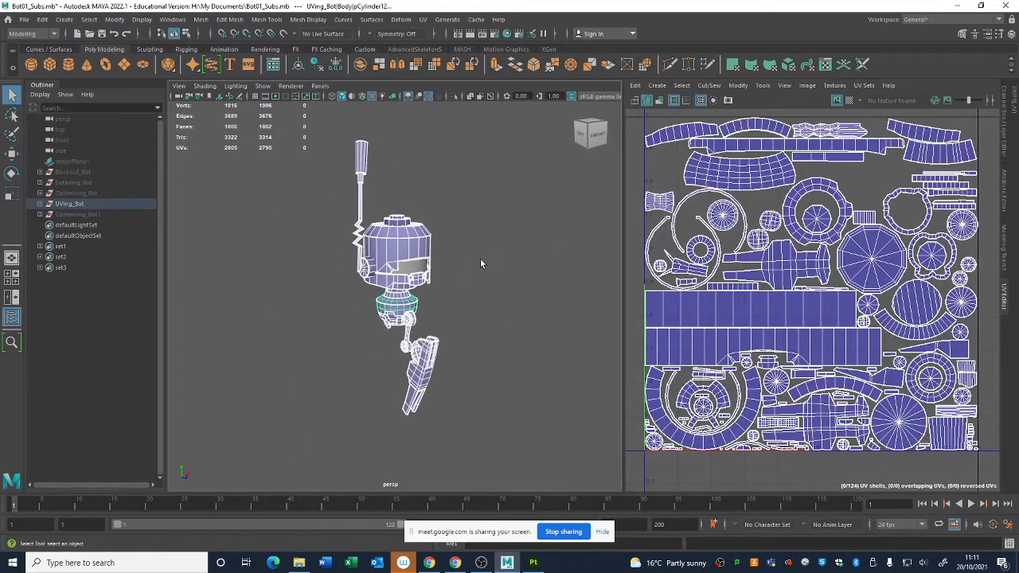
Hide the UVing_Bot group and show the Optimising_Bot1 group
left_click(480, 258)
left_click(100, 204)
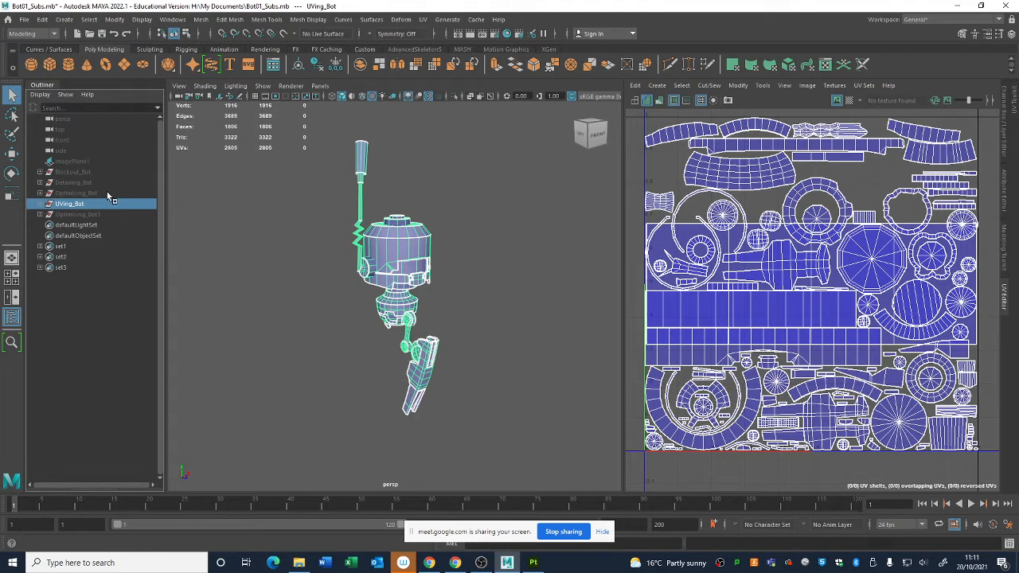
key("h")
left_click(102, 213)
key("h")
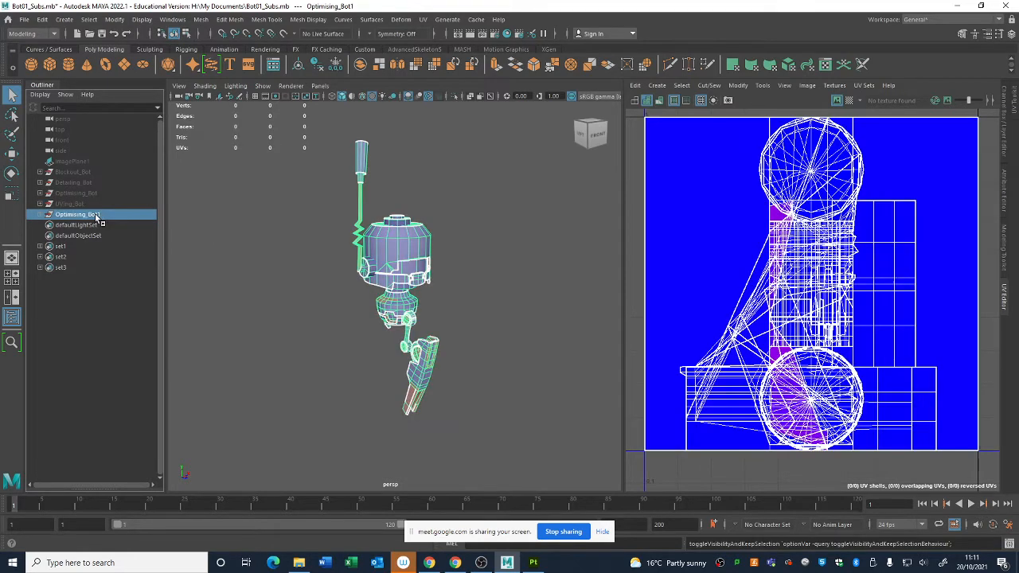
Remove the visor plane from the Optimising_Bot1 head and select every remaining part to display its UVs
left_click(390, 267)
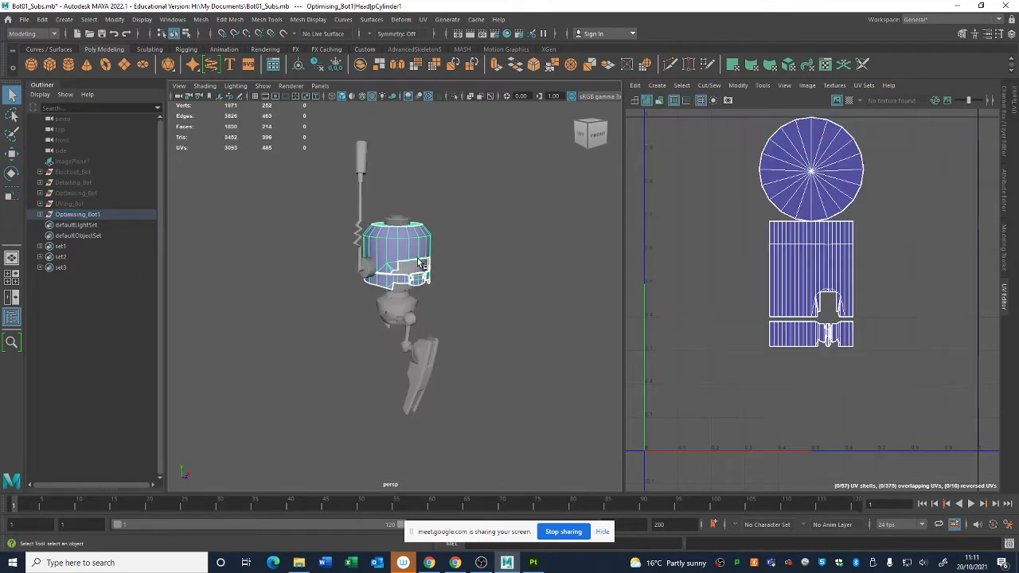
left_click(416, 273)
left_click(505, 275)
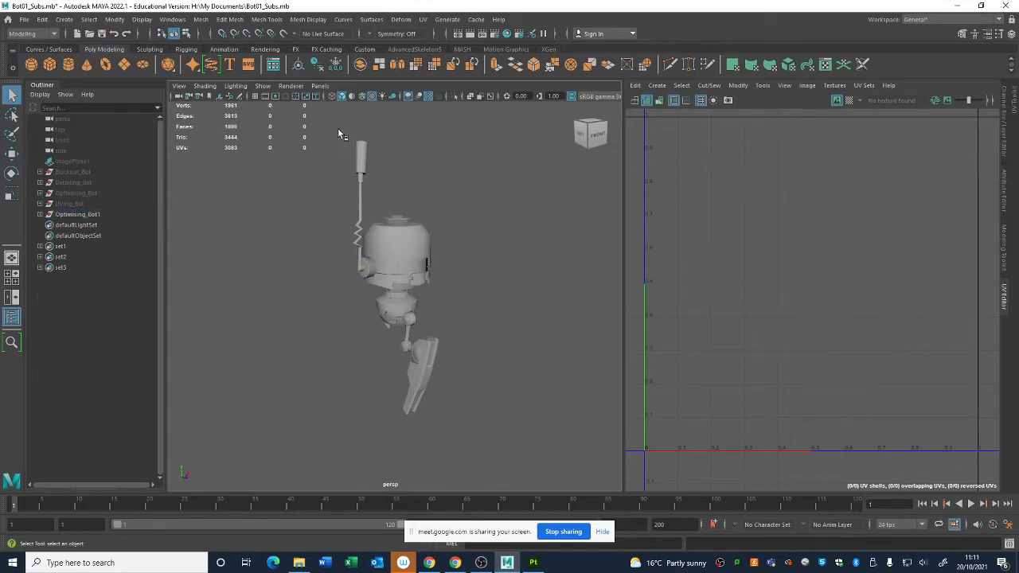
left_click_drag(337, 128, 525, 486)
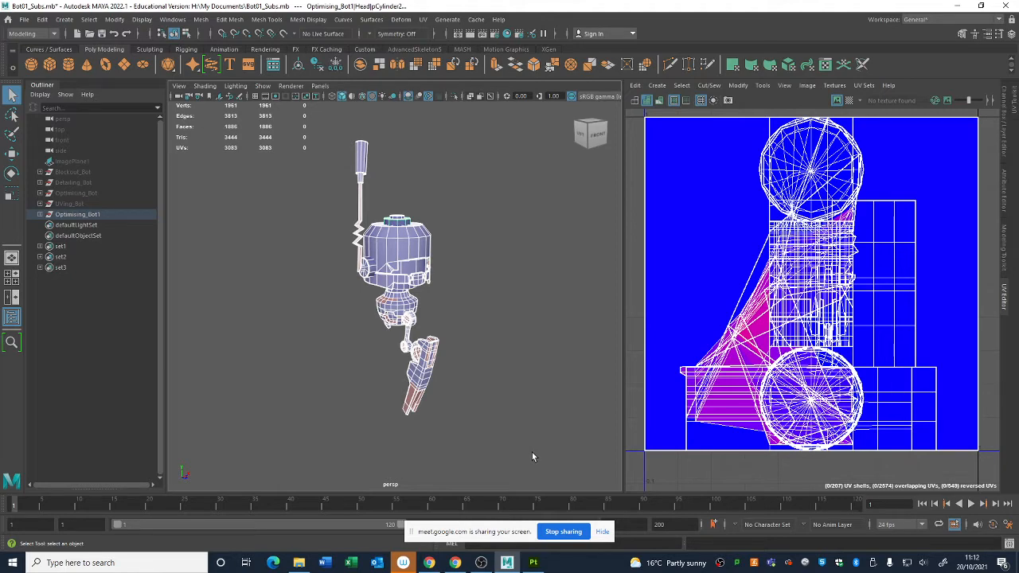
Expand the Optimising_Bot1 group to list its subgroups, reselect all the parts, and clear the selection
left_click(40, 214)
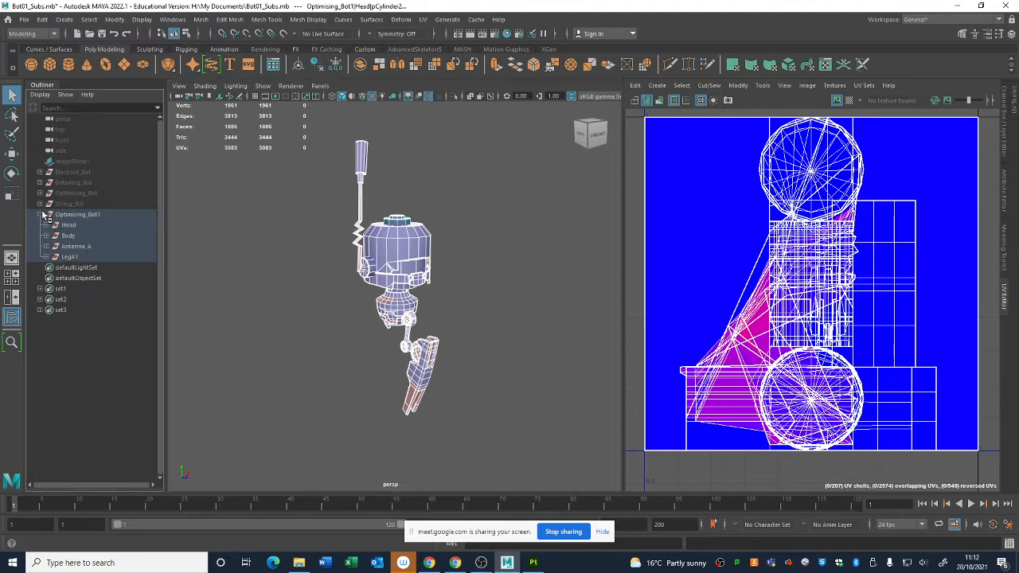
right_click_drag(213, 229, 252, 240, "alt")
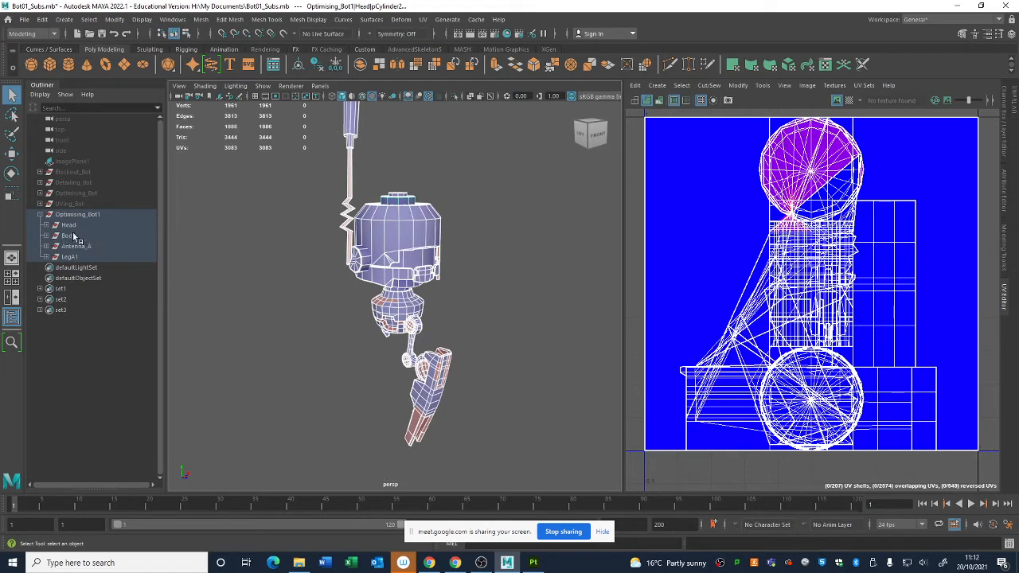
mouse_move(360, 258)
right_mouse_down("alt")
mouse_move(332, 244)
mouse_move(336, 284)
right_mouse_up("alt")
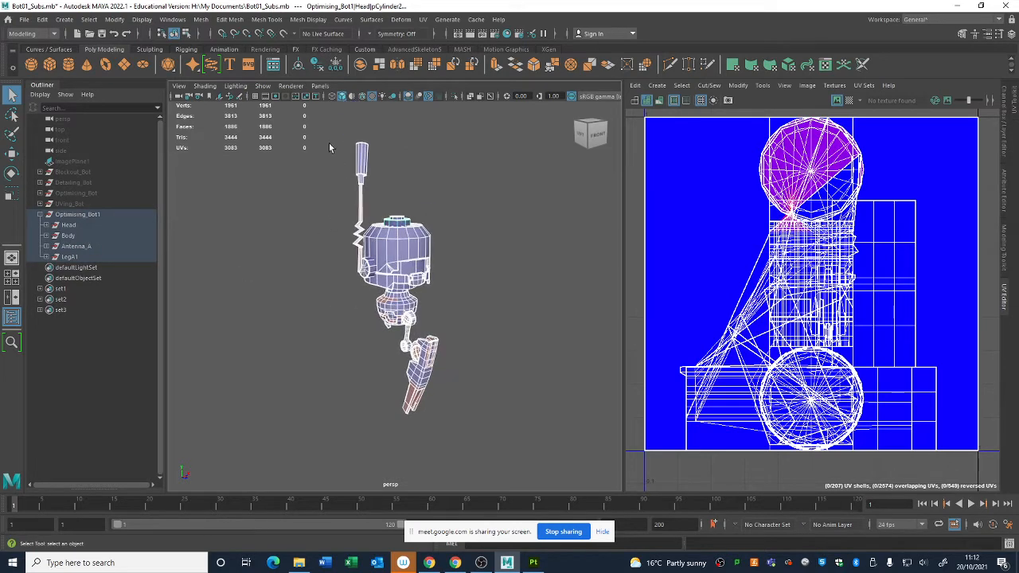
left_click_drag(329, 123, 604, 441)
left_click(348, 368)
Isolate the Head group by hiding Body, Antenna_A and LegA1, and show all four subgroups again
left_click(80, 235)
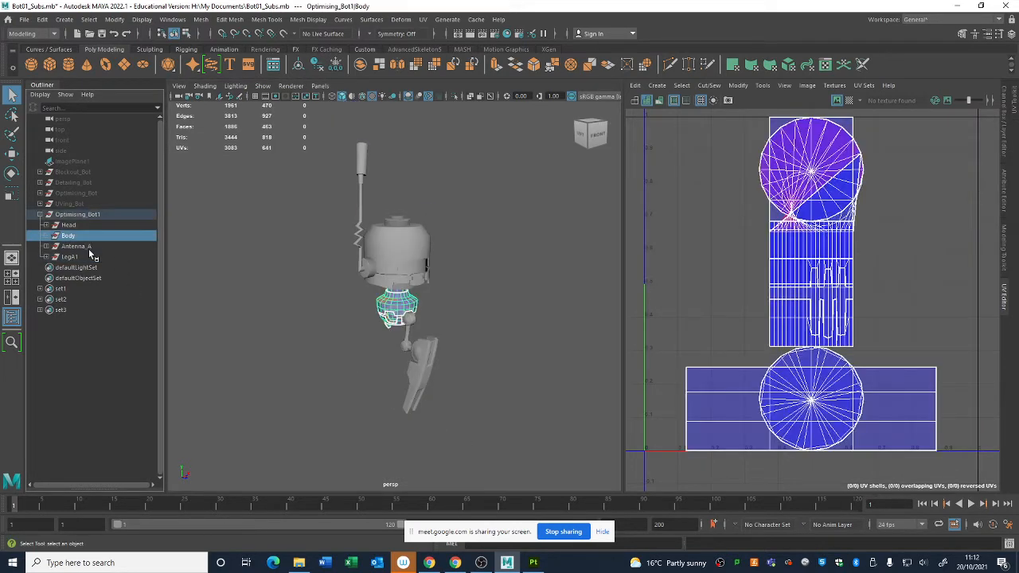
left_click(75, 256, "shift")
key("h")
left_click(95, 226)
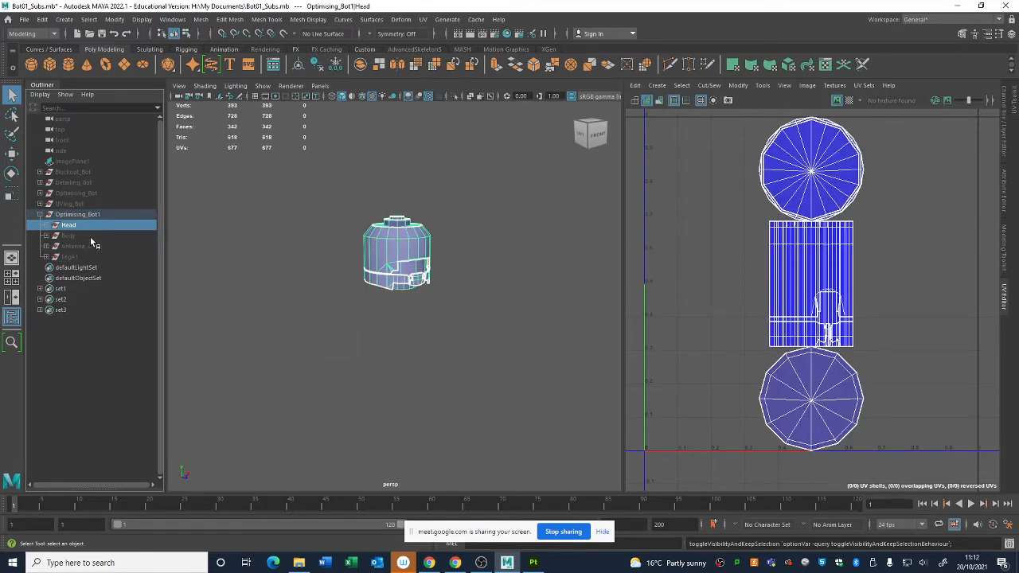
left_click(94, 256, "shift")
key("shift+h")
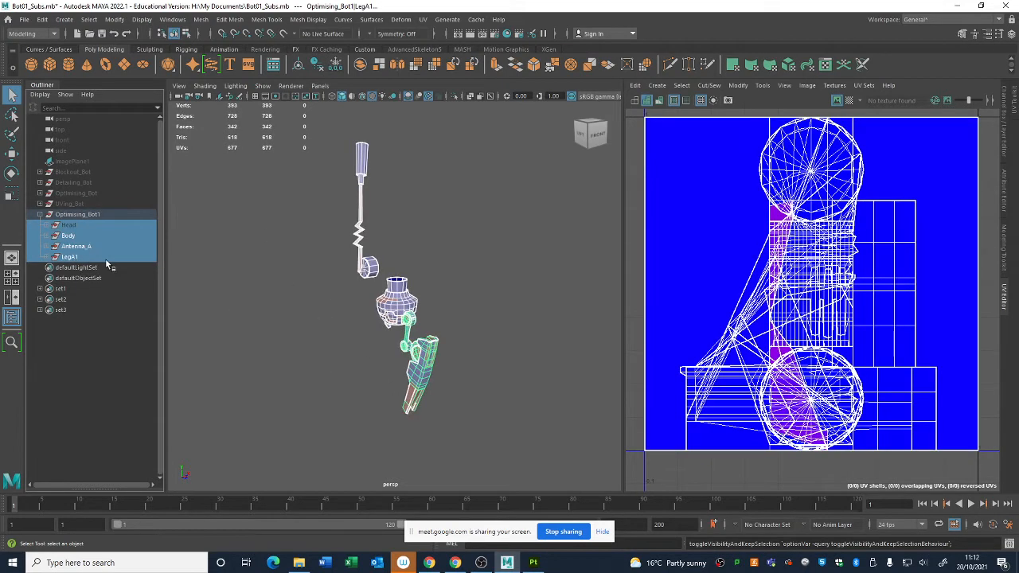
left_click(92, 229)
key("h")
Select all parts of Optimising_Bot1 and apply a Planar UV projection to them
left_click(236, 273)
left_click_drag(322, 109, 554, 562)
scroll(453, 342, "up", 1)
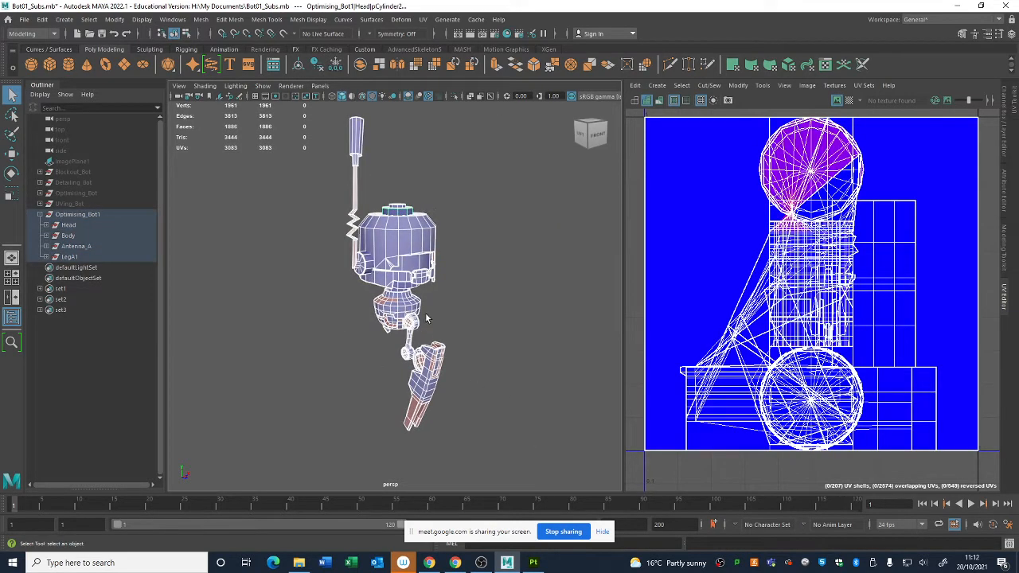
left_click(424, 19)
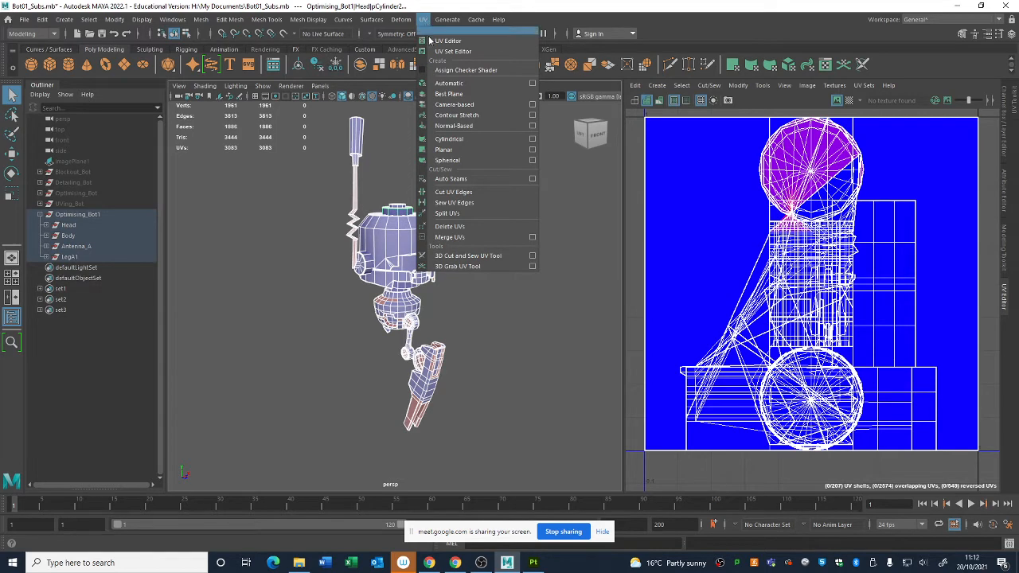
left_click(459, 151)
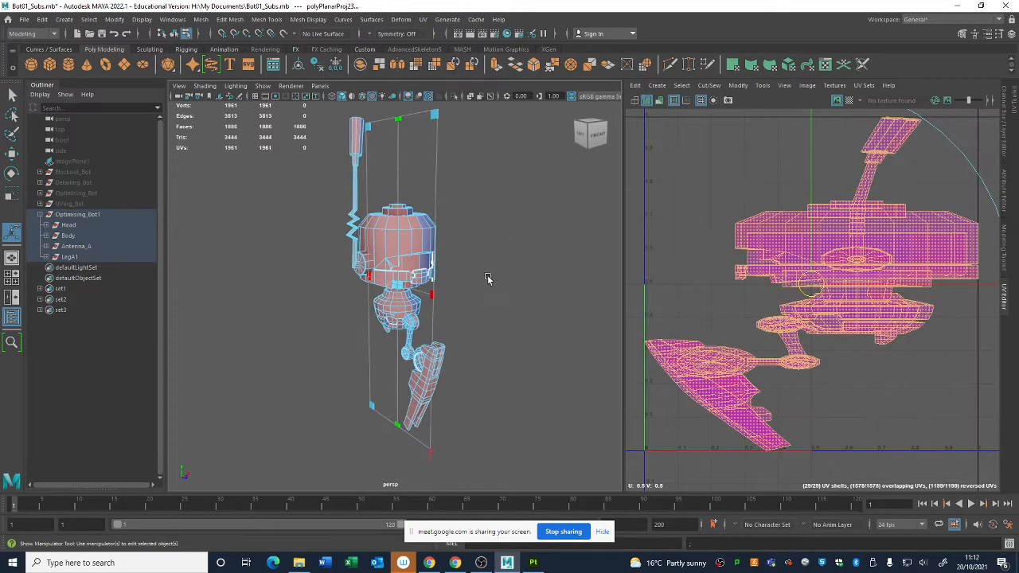
Examine the planar projection frame around the robot from several angles and compare it with the projected UVs
left_click_drag(463, 238, 531, 231, "alt")
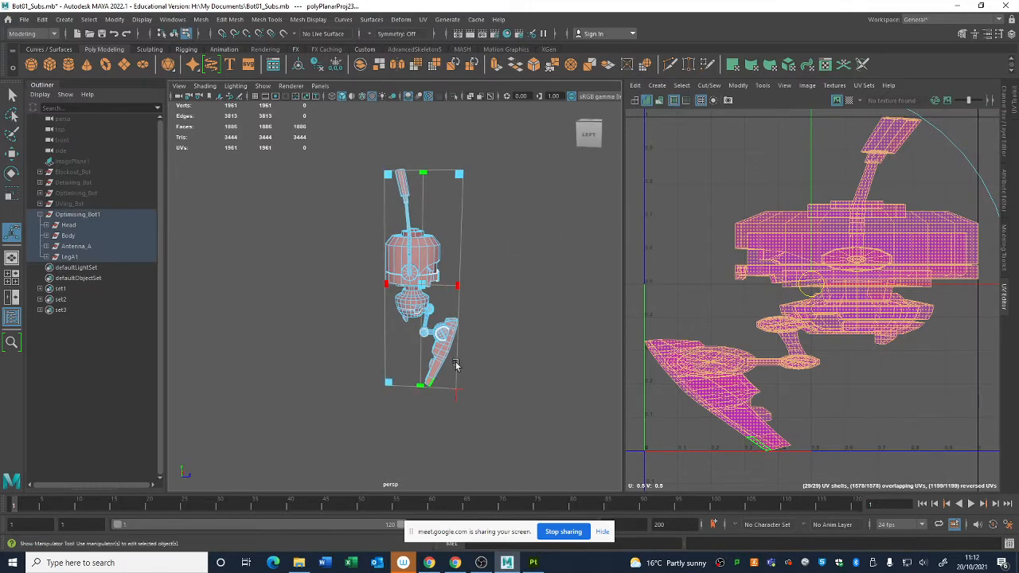
left_click_drag(423, 369, 393, 387, "alt")
right_click_drag(398, 359, 258, 287, "alt")
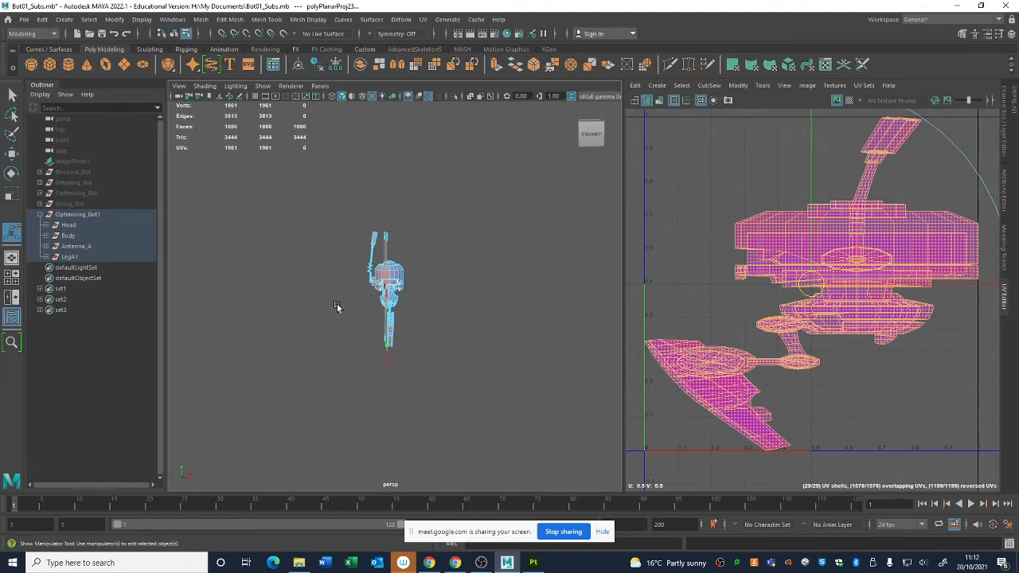
right_click_drag(439, 278, 458, 355, "alt")
left_click_drag(458, 356, 482, 335, "alt")
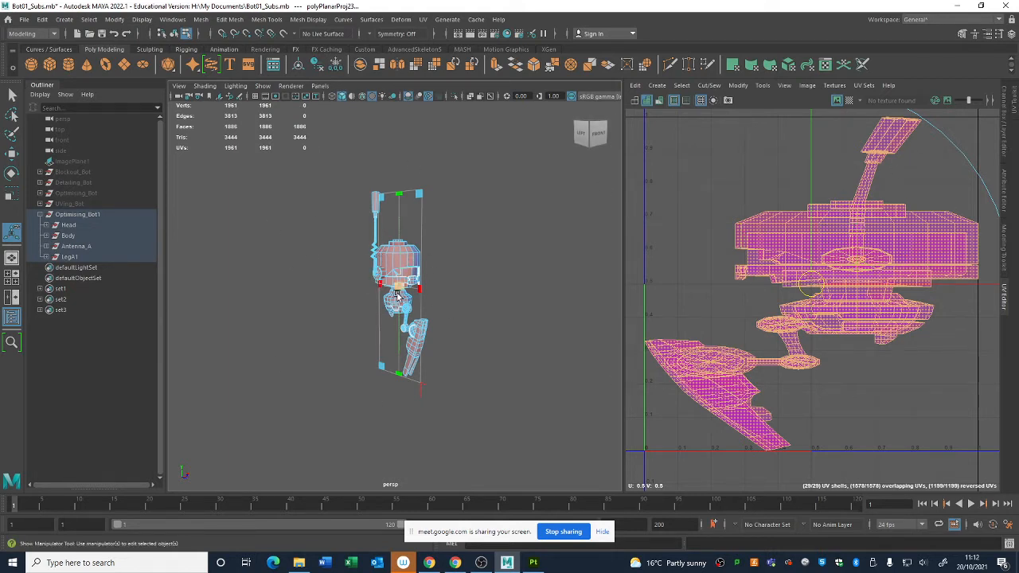
scroll(398, 292, "up", 2)
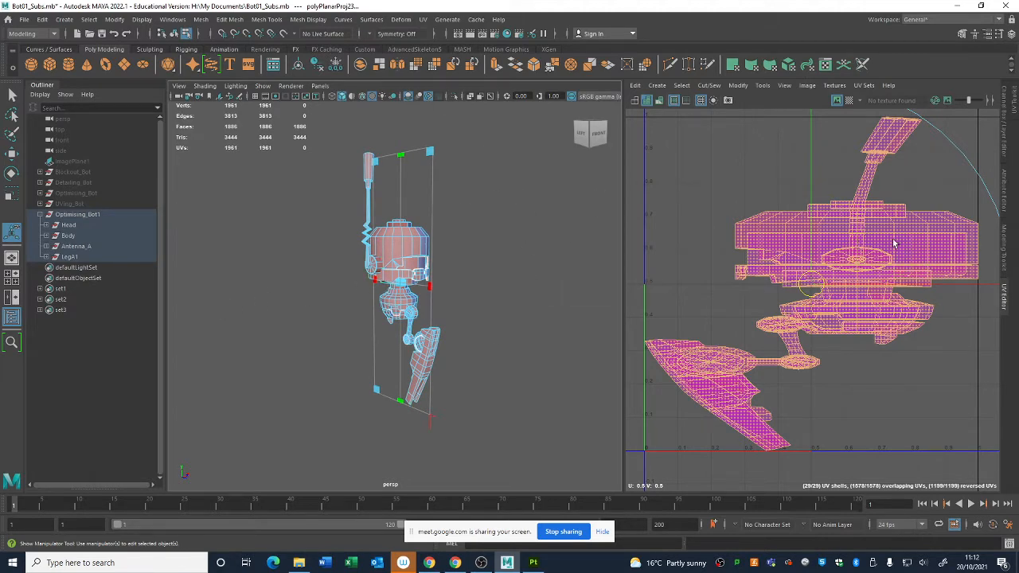
scroll(889, 243, "down", 2)
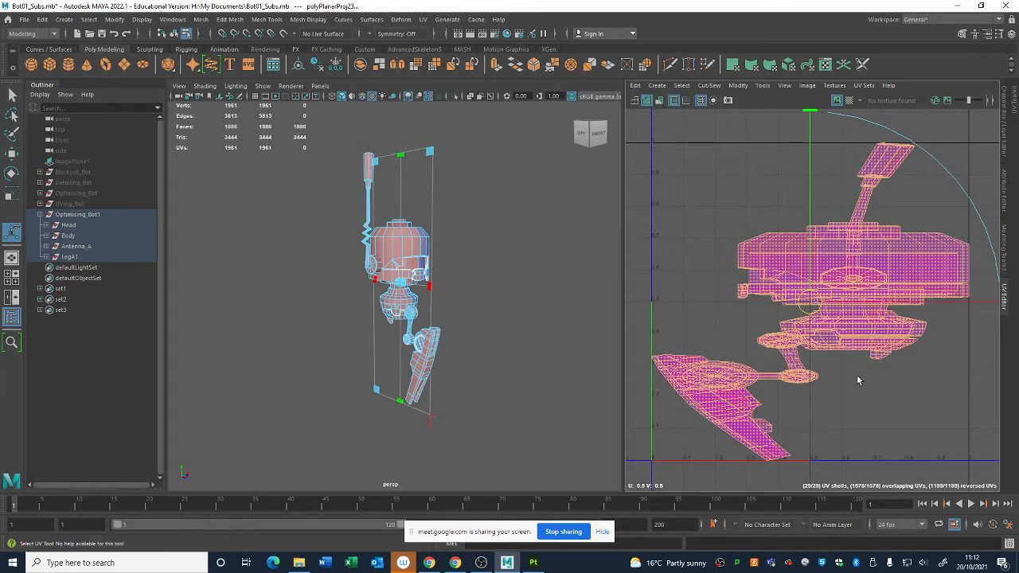
left_click_drag(499, 271, 498, 275, "alt")
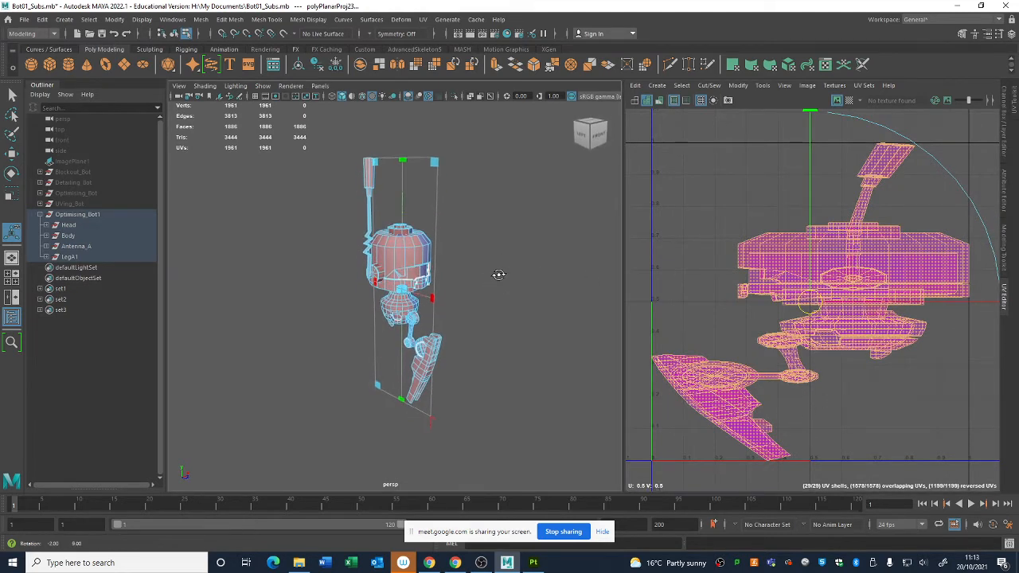
right_click_drag(506, 282, 432, 243, "alt")
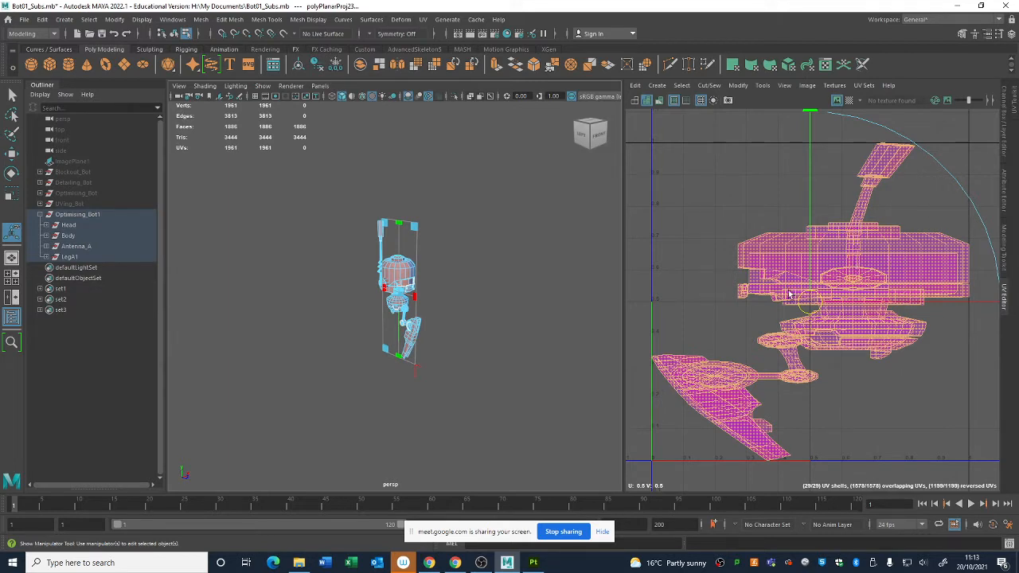
Create a polygon cube, move it above the robot's head, and scale it up
left_click(49, 64)
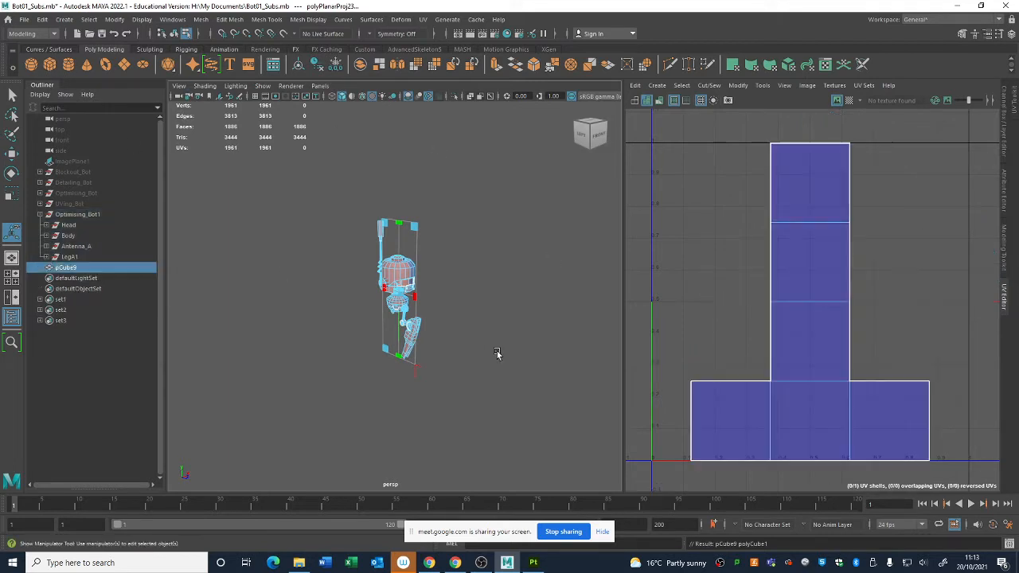
key("w")
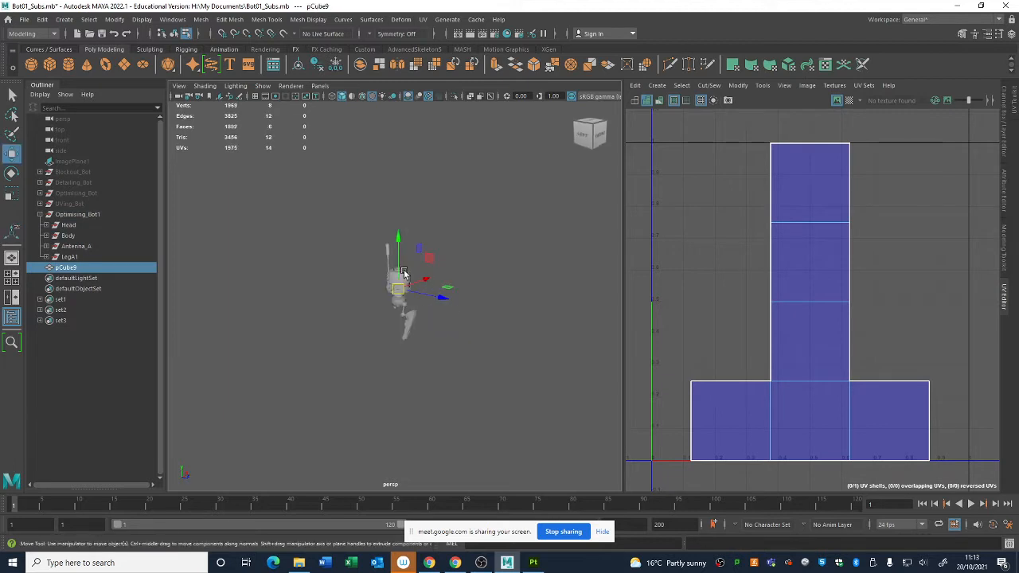
left_click_drag(404, 274, 416, 189)
key("r")
key("f")
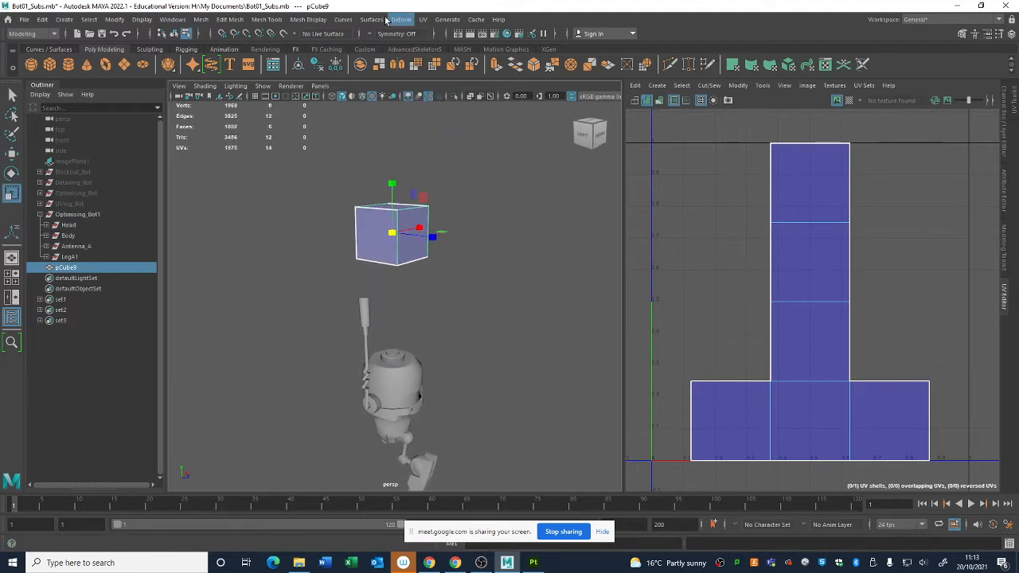
Apply a Planar UV projection to the cube above the robot and examine its UV layout
left_click(423, 19)
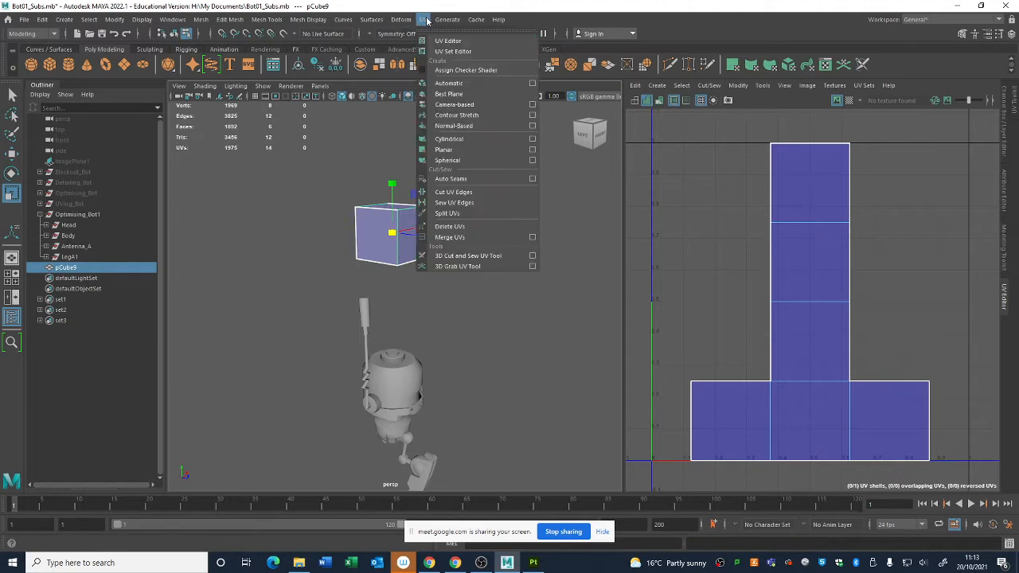
left_click(457, 151)
left_click_drag(422, 200, 478, 195, "alt")
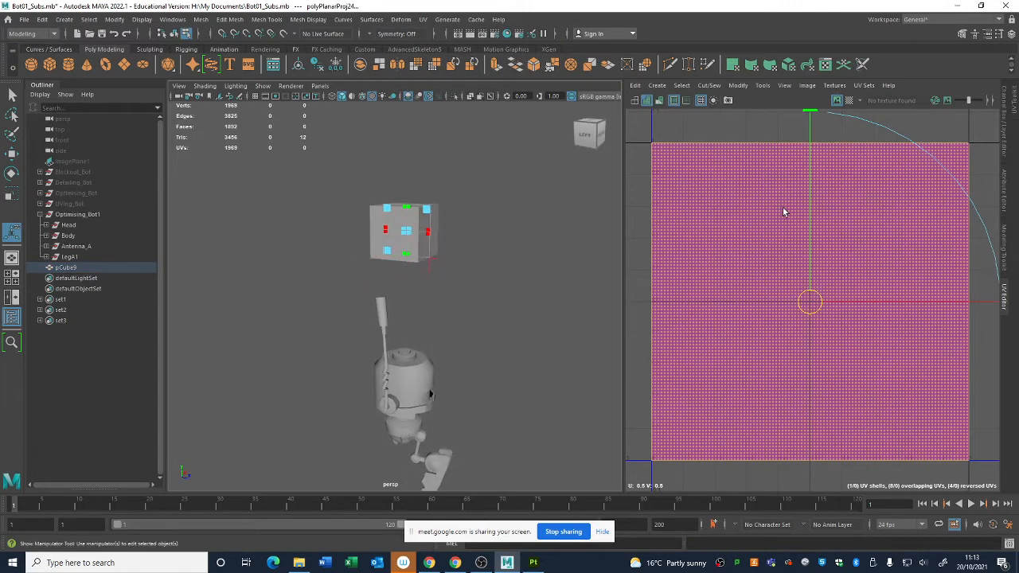
scroll(783, 212, "down", 3)
Return to object selection and rotate the cube above the robot into a tilted orientation
left_click_drag(406, 180, 390, 246, "alt")
scroll(414, 199, "up", 5)
key("F8")
key("e")
left_click_drag(429, 177, 409, 183, "alt")
key("q")
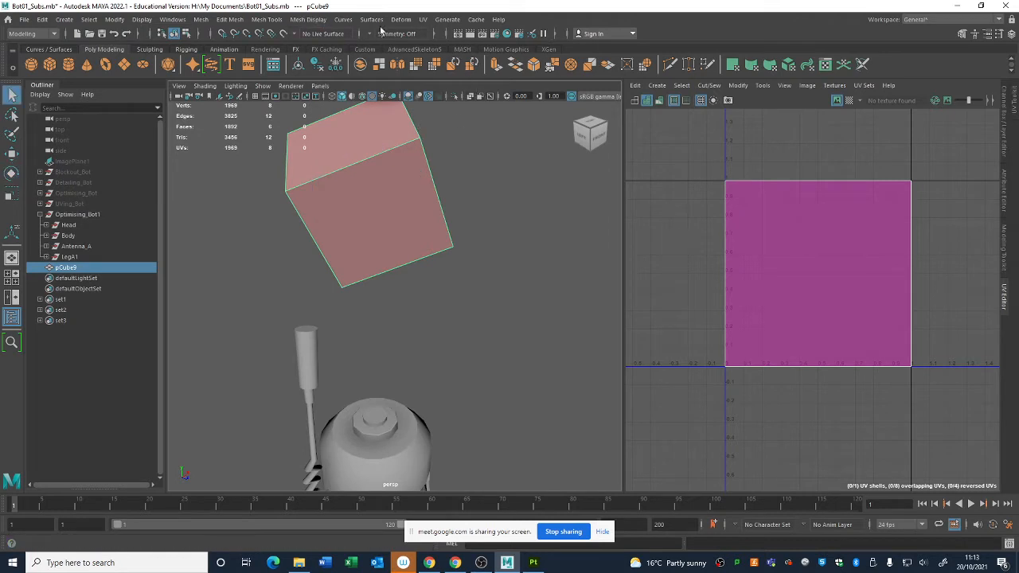
Apply a Planar UV projection to the tilted cube above the robot
left_click(423, 20)
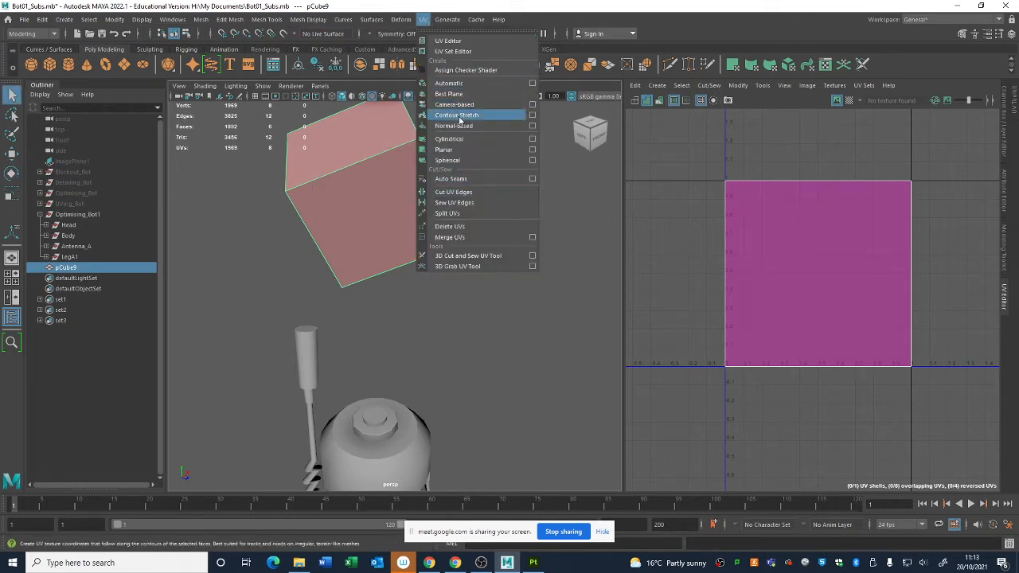
left_click(468, 150)
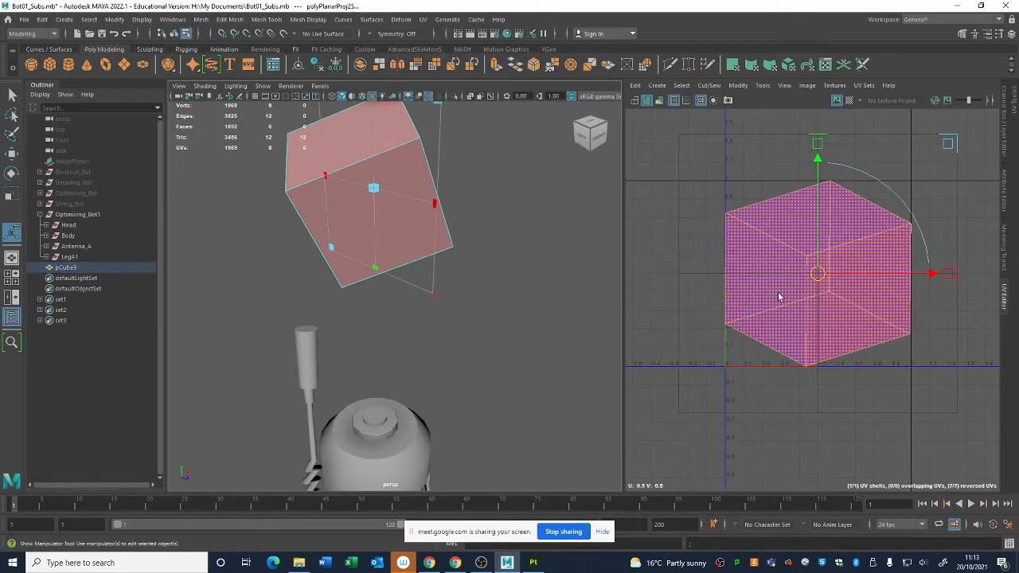
left_click_drag(438, 218, 280, 194, "alt")
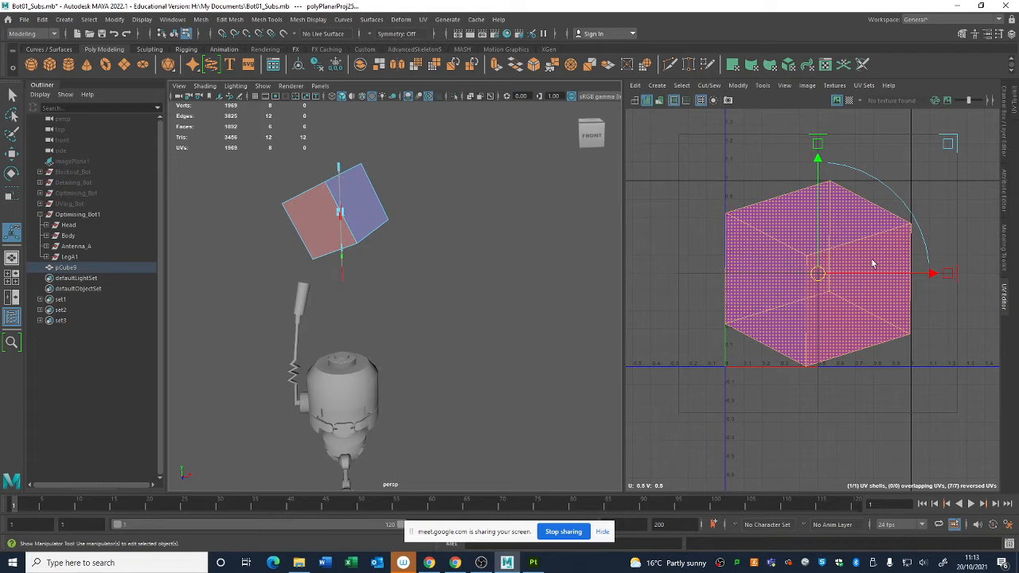
Examine the tilted cube's projected faces one by one in the UV layout and try moving the top face's UVs
mouse_move(789, 279)
right_mouse_down()
mouse_move(789, 288)
mouse_move(780, 274)
mouse_move(778, 290)
right_mouse_up()
left_click(778, 282)
key("w")
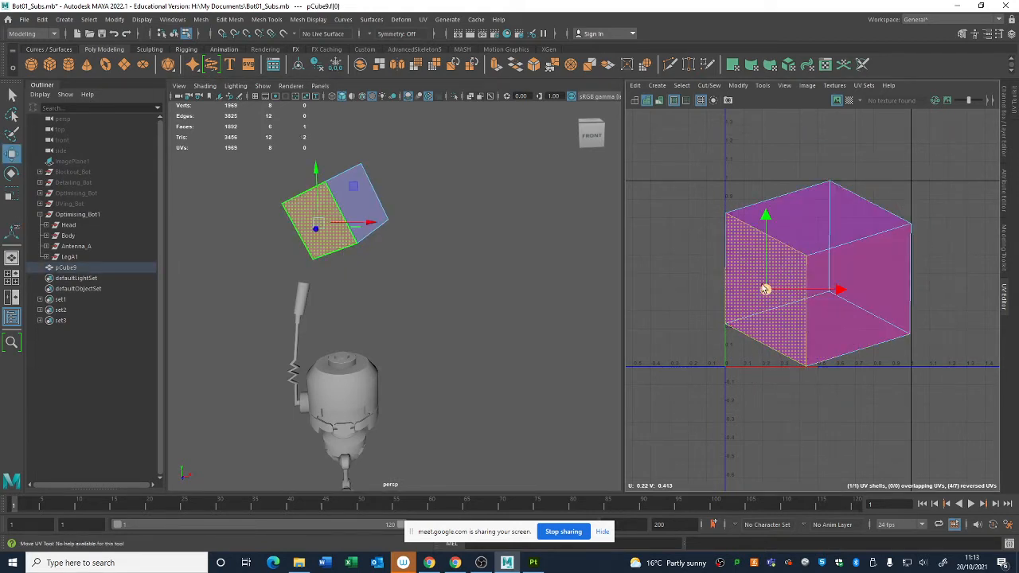
left_click(867, 294)
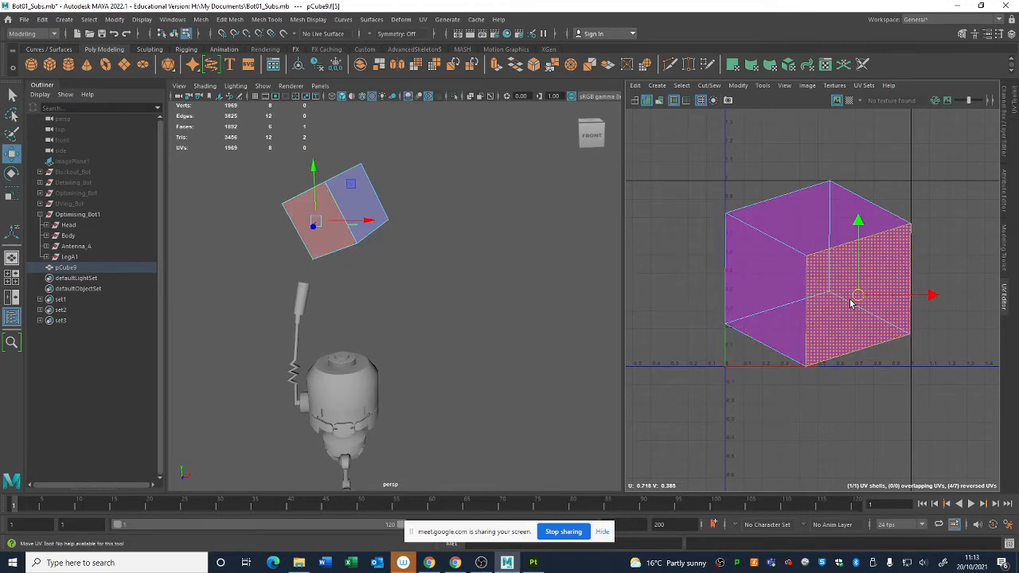
mouse_move(857, 296)
left_mouse_down()
mouse_move(921, 395)
mouse_move(857, 296)
left_mouse_up()
left_click(799, 239)
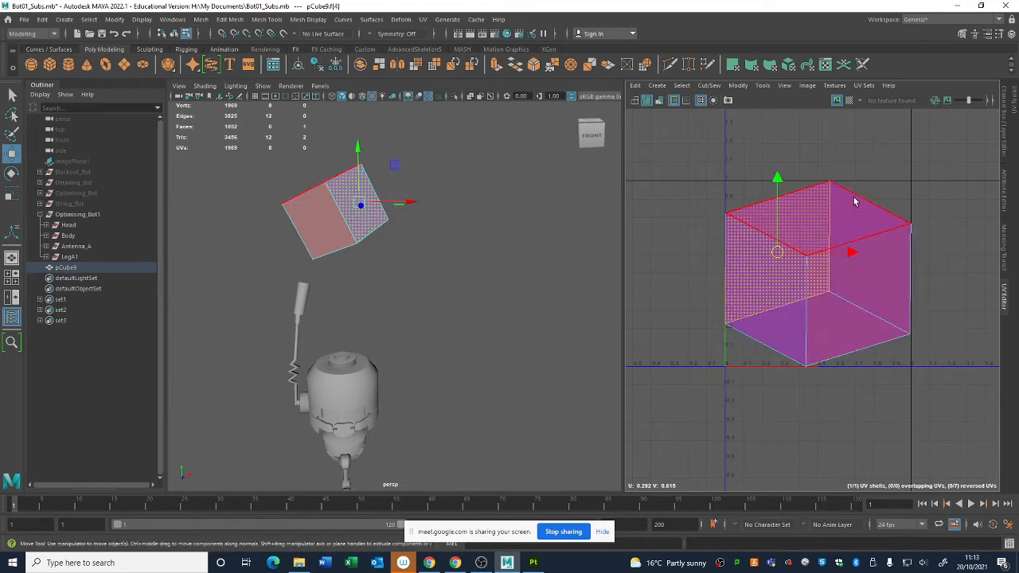
left_click(830, 216)
left_click_drag(830, 221, 892, 132)
key("ctrl+z")
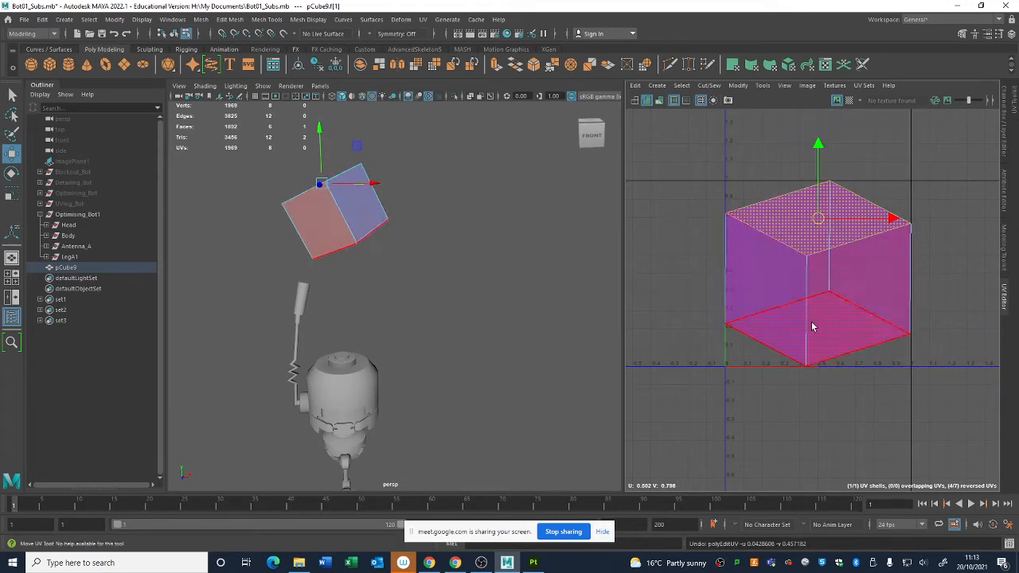
Return to object selection and delete the tilted cube above the robot
right_click_drag(327, 231, 350, 206)
left_click(350, 205)
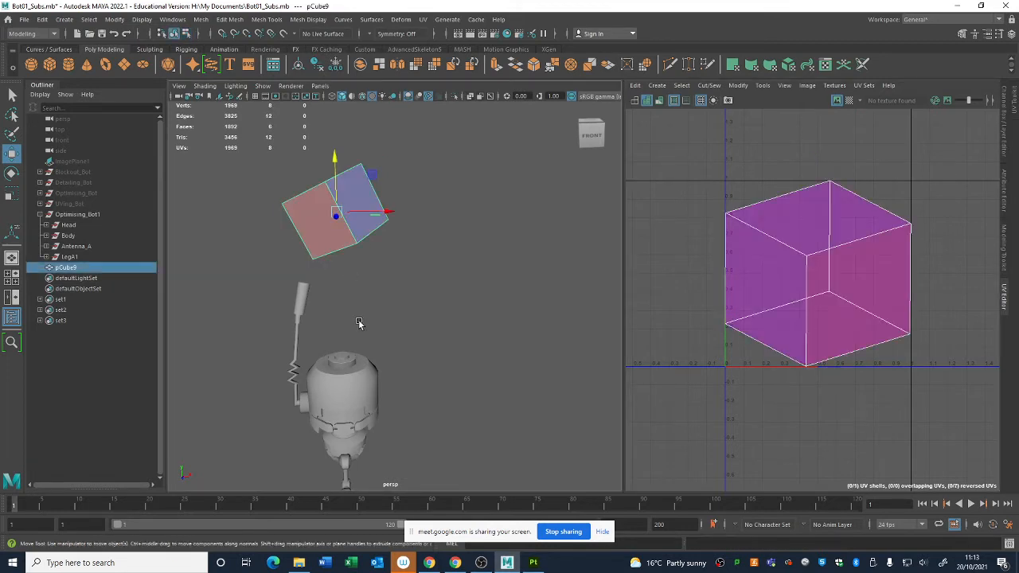
key("Delete")
Select all parts of the robot, apply a Planar UV projection to them and examine the projection frame
middle_click_drag(415, 328, 471, 177, "alt")
left_click_drag(382, 258, 433, 255, "alt")
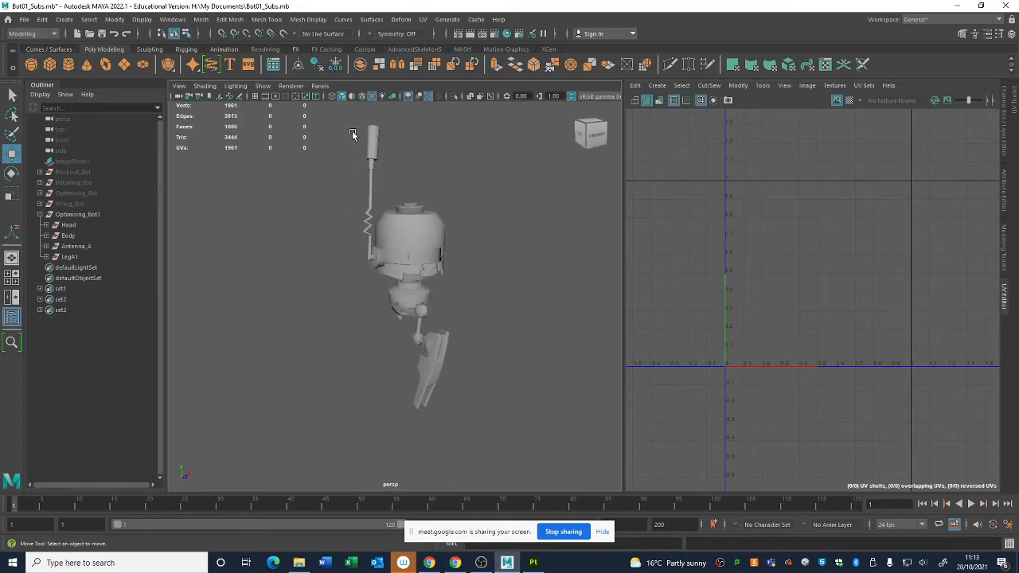
left_click_drag(352, 134, 465, 422)
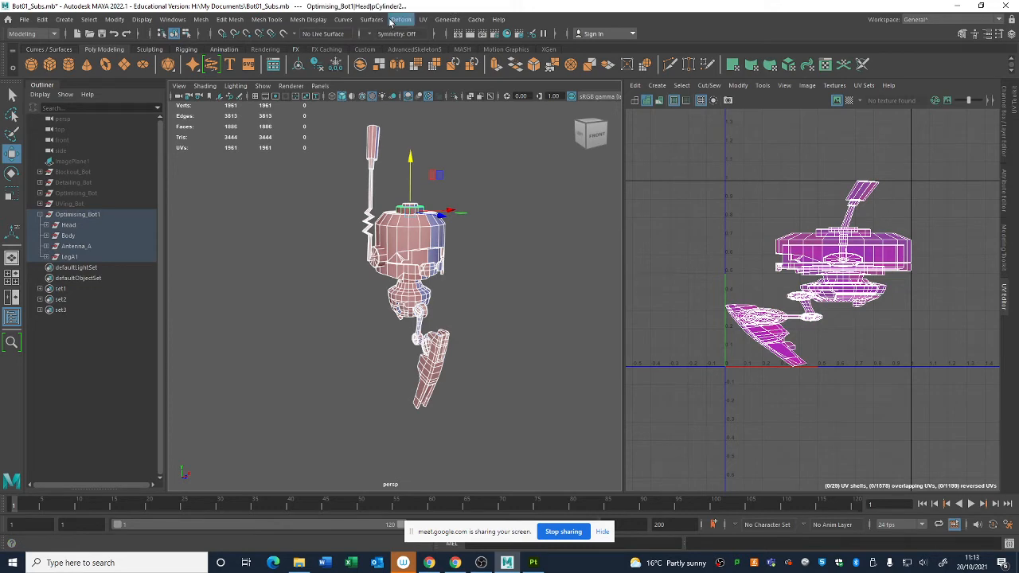
left_click(423, 19)
left_click(446, 151)
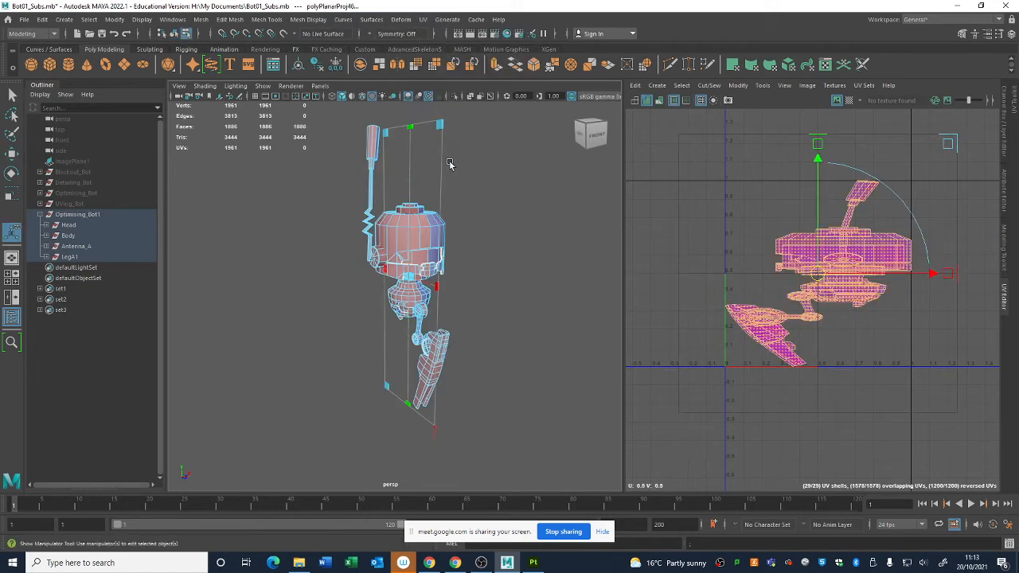
left_click_drag(545, 211, 455, 196, "alt")
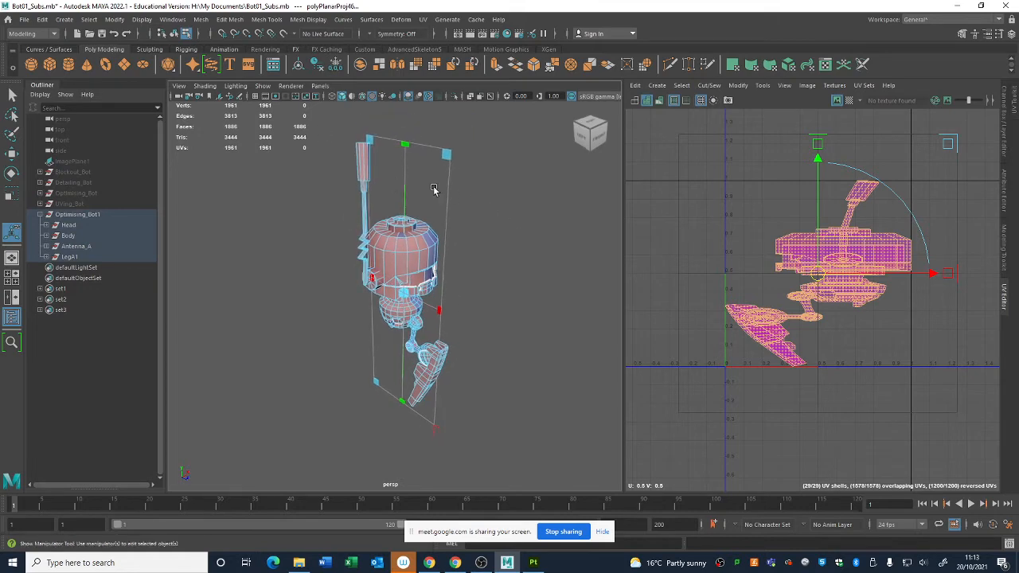
Leave the planar manipulator, reselect all robot parts and apply a Camera-based UV projection
key("q")
left_click(490, 359)
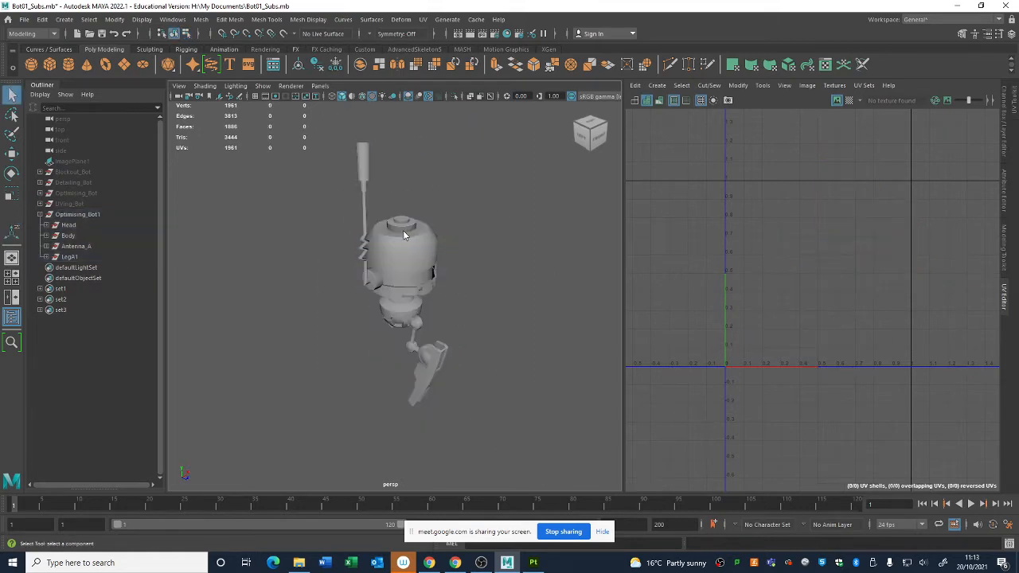
left_click_drag(326, 118, 616, 534)
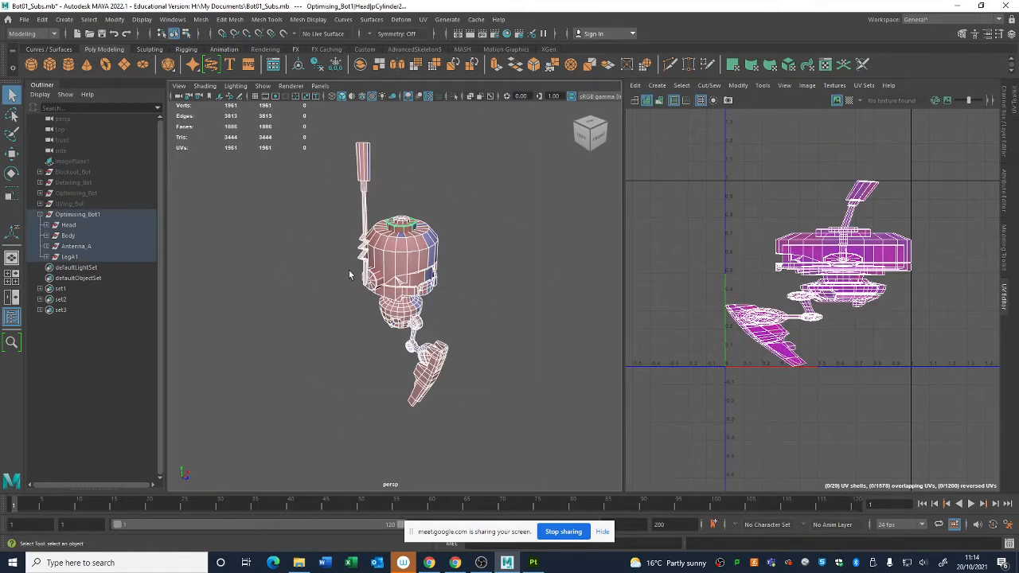
left_click(440, 20)
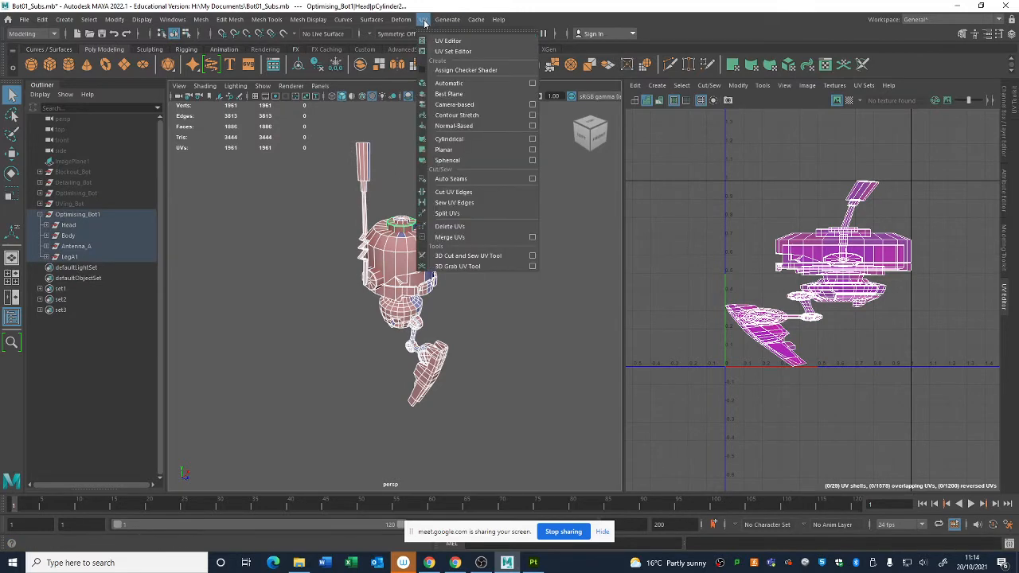
mouse_move(422, 19)
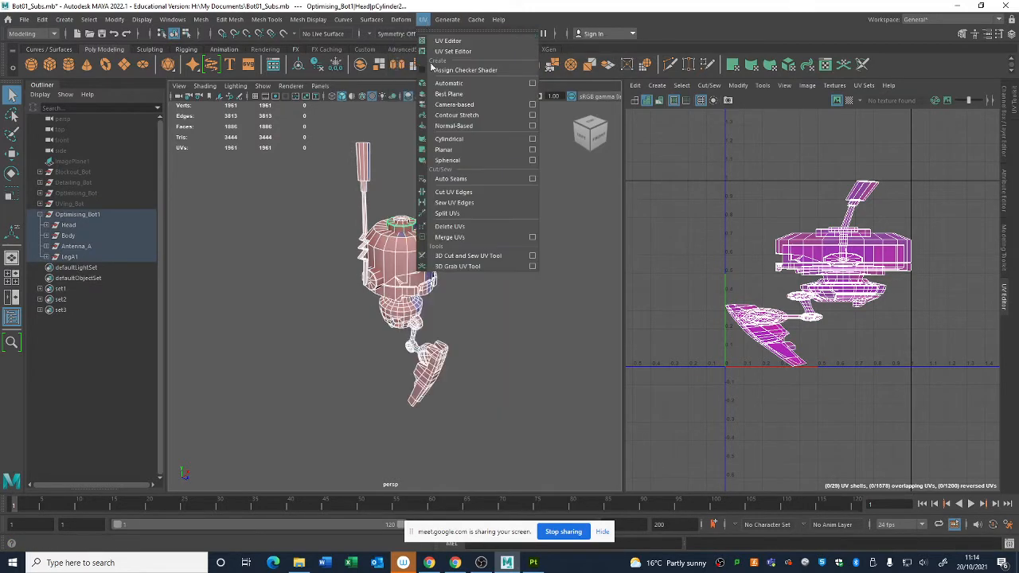
left_click(468, 105)
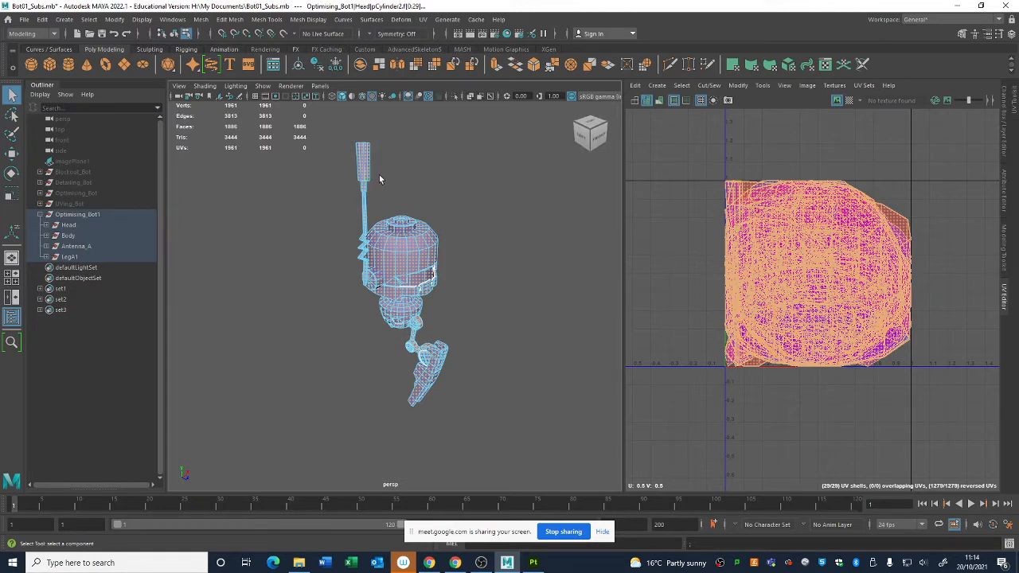
Return to object selection and examine the camera-based UVs of the head shell, body and individual leg parts
right_click_drag(428, 190, 459, 173)
left_click(422, 260)
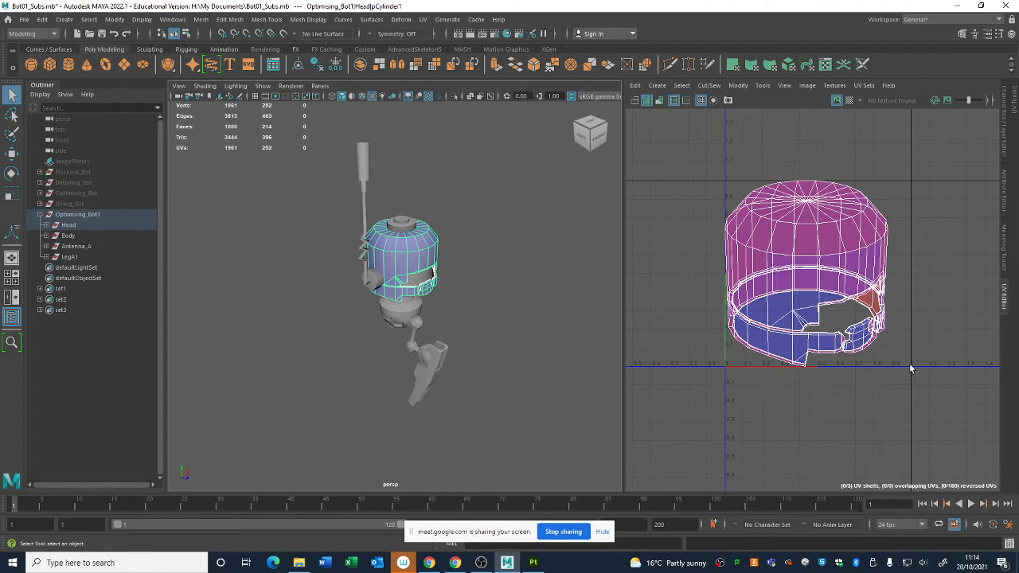
left_click(409, 316)
left_click(414, 339)
left_click(424, 360)
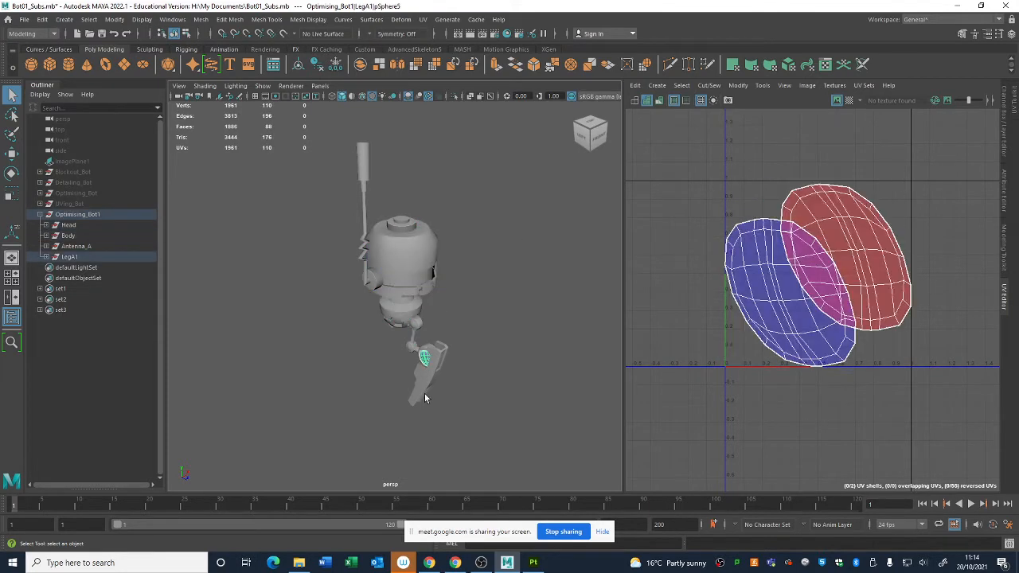
left_click(424, 390)
left_click(414, 352)
left_click(414, 350)
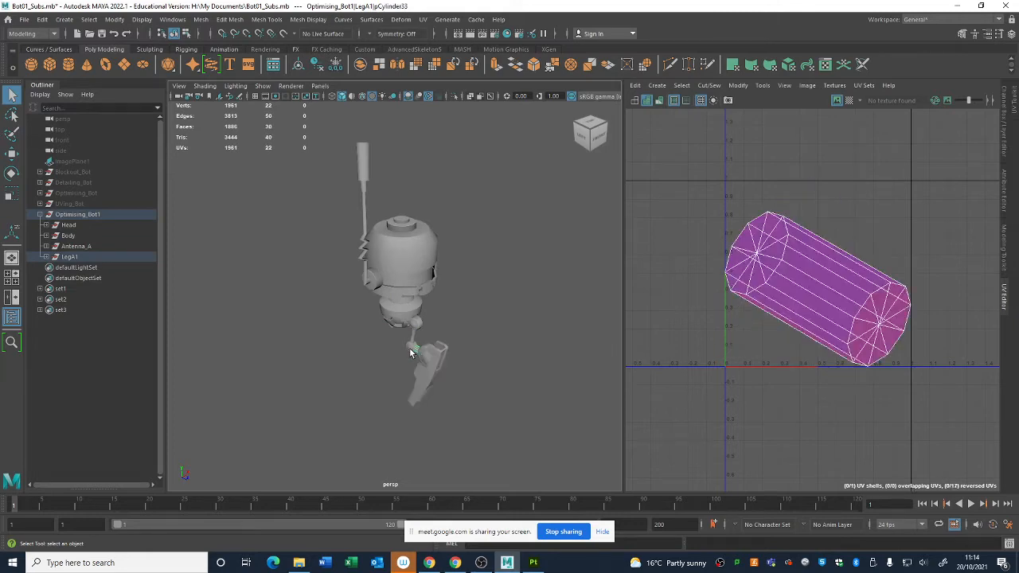
left_click(413, 343)
left_click(414, 336)
left_click(481, 247)
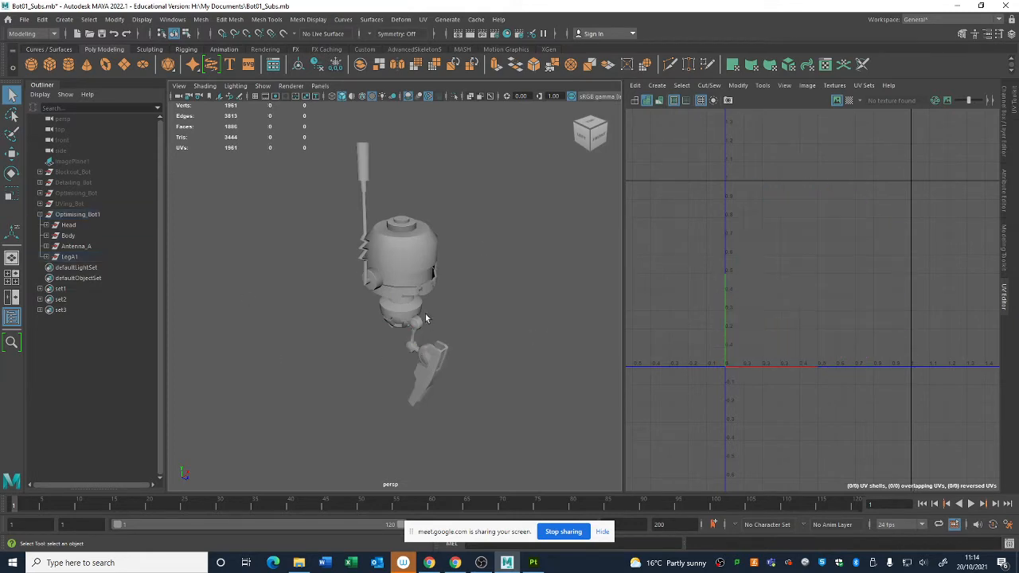
Compare the overlapping UVs of the whole robot with the separate UVs of its head cap, head shell and body
left_click_drag(349, 174, 520, 469)
left_click(371, 328)
left_click(400, 241)
left_click(402, 223)
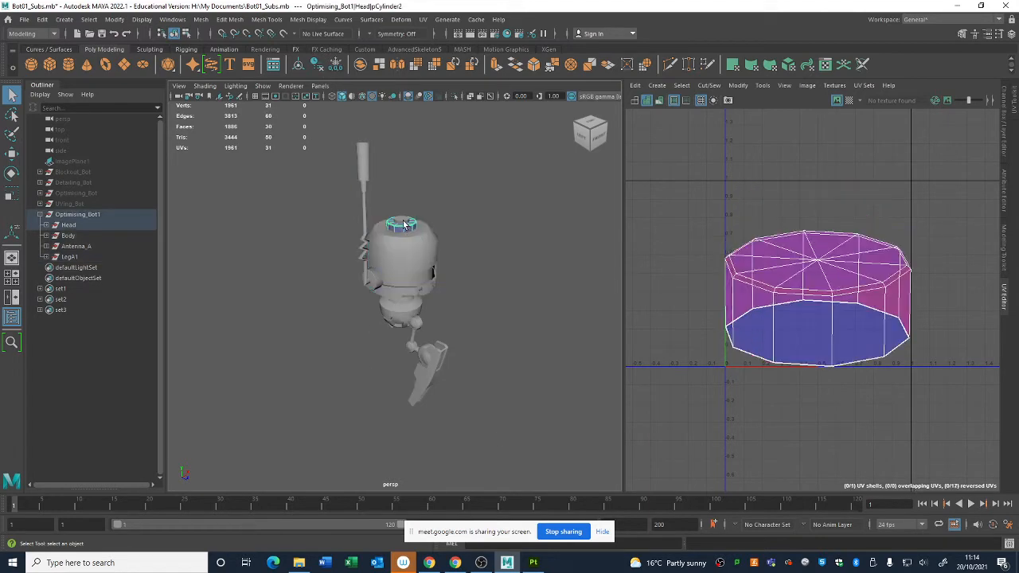
left_click(423, 271)
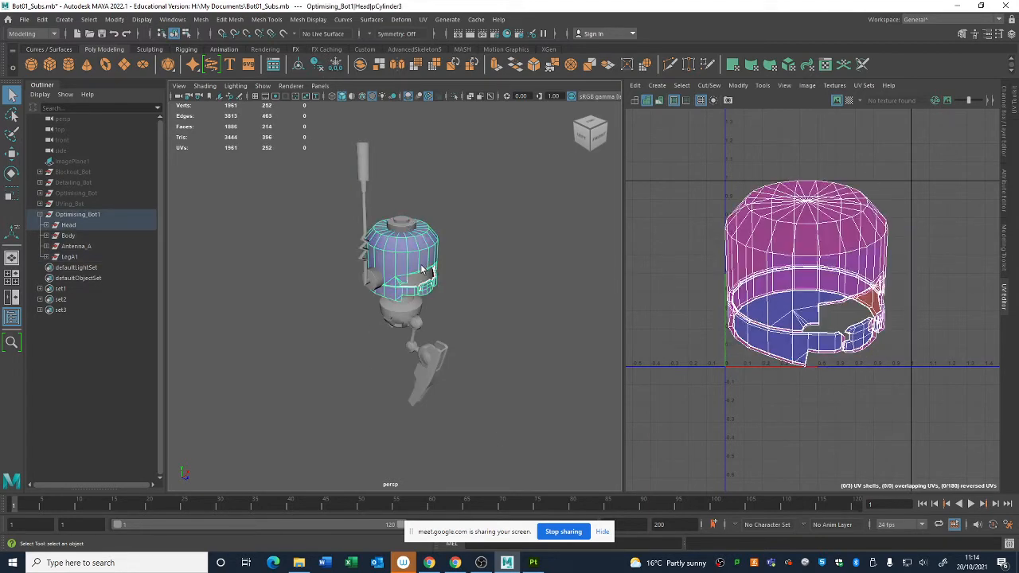
left_click(411, 307)
left_click(413, 329)
left_click(450, 324)
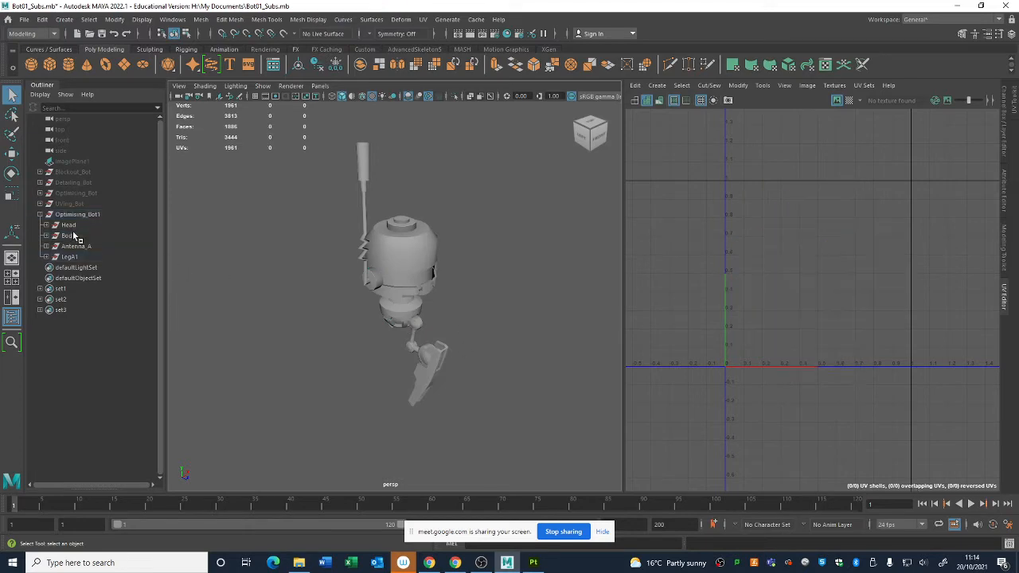
Hide the Body, Antenna_A and LegA1 groups and frame the Head group in the view
left_click_drag(74, 237, 74, 257)
key("h")
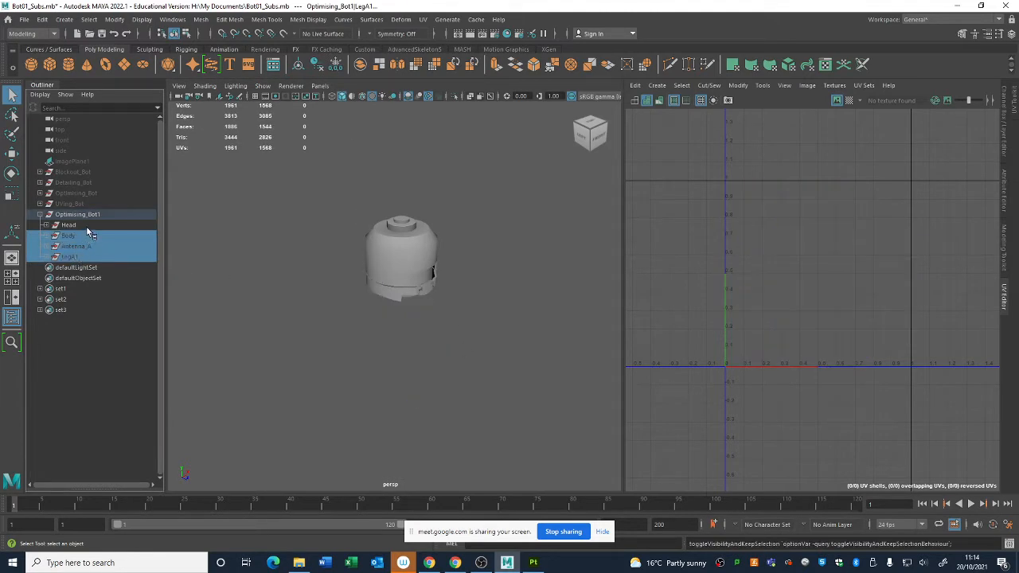
left_click(86, 226)
key("f")
left_click_drag(430, 311, 456, 321, "alt")
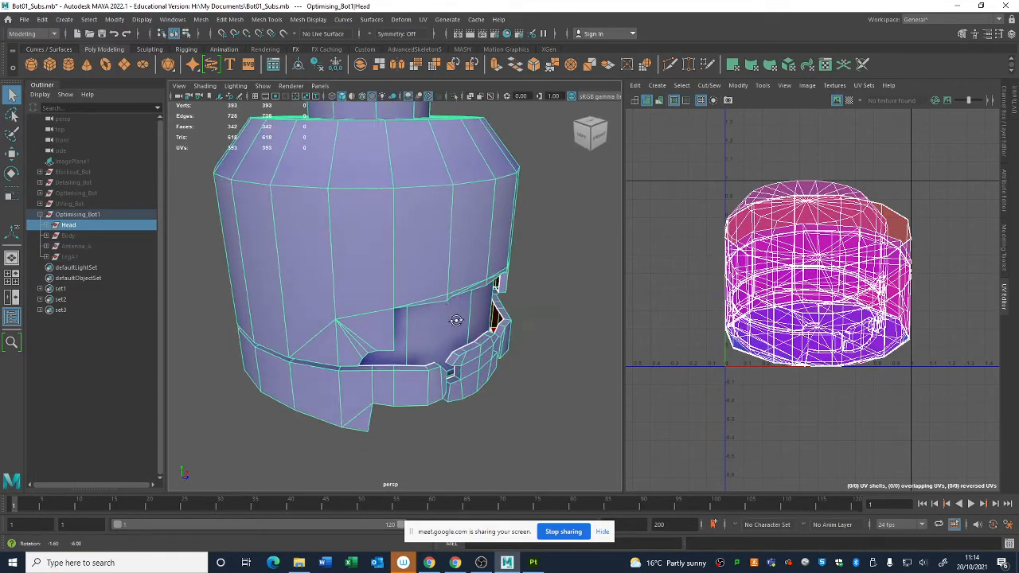
Compare the camera-based UVs of the outer head shell with those of the inner head piece
left_click(449, 263)
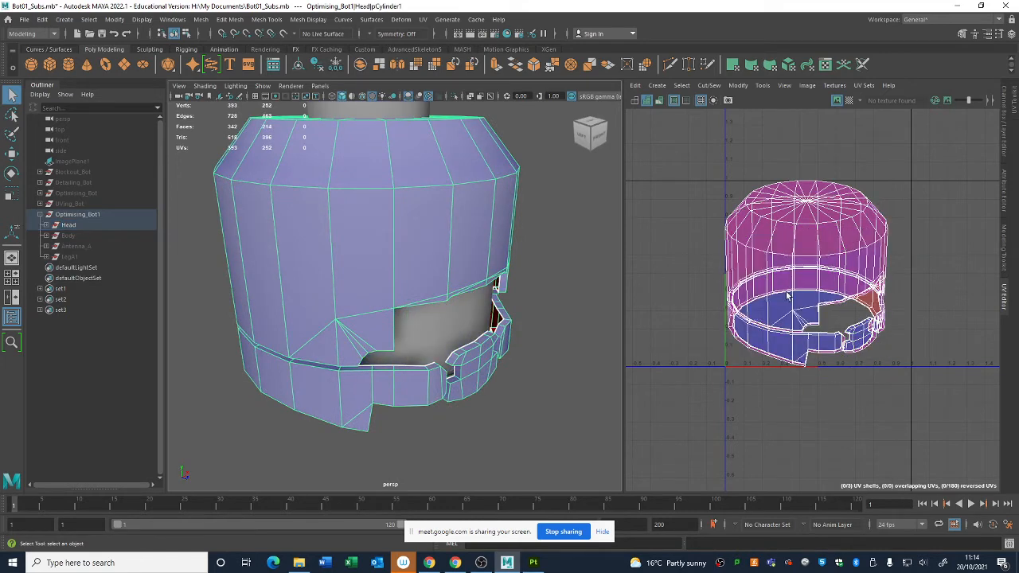
left_click(443, 324)
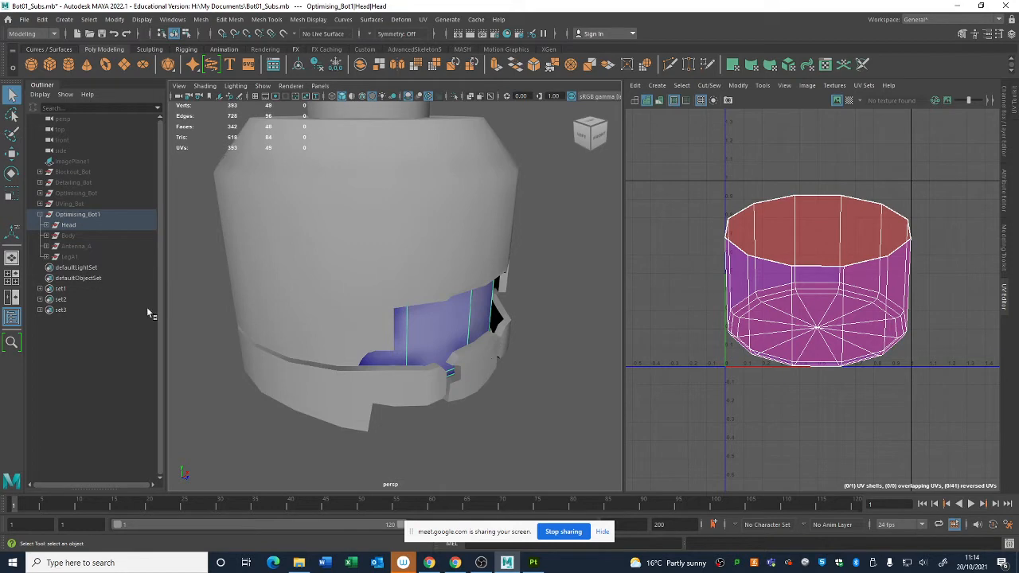
scroll(724, 368, "down", 2)
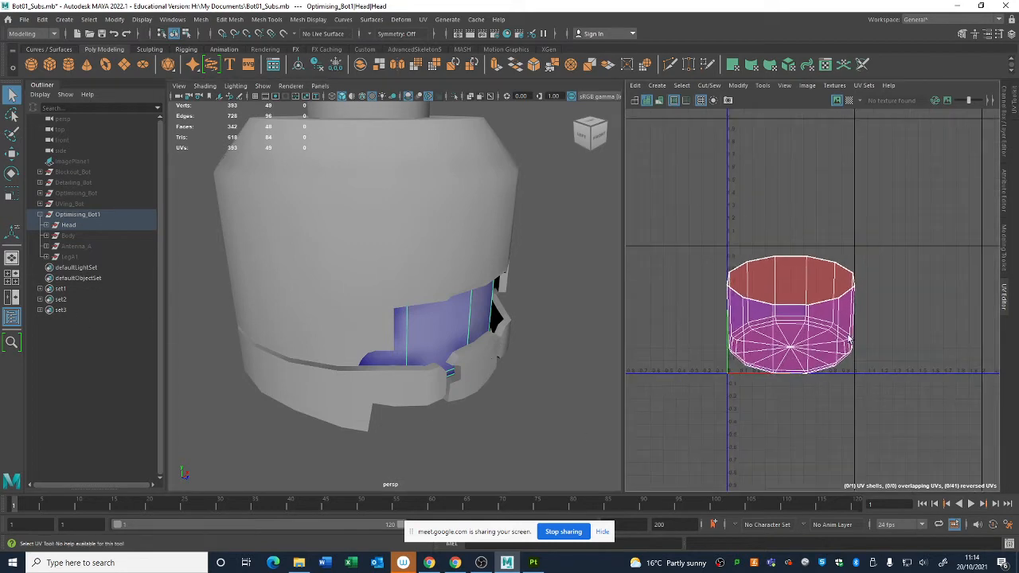
Show the hidden Body, Antenna_A and LegA1 groups again and bring the whole robot into view
left_click(71, 225)
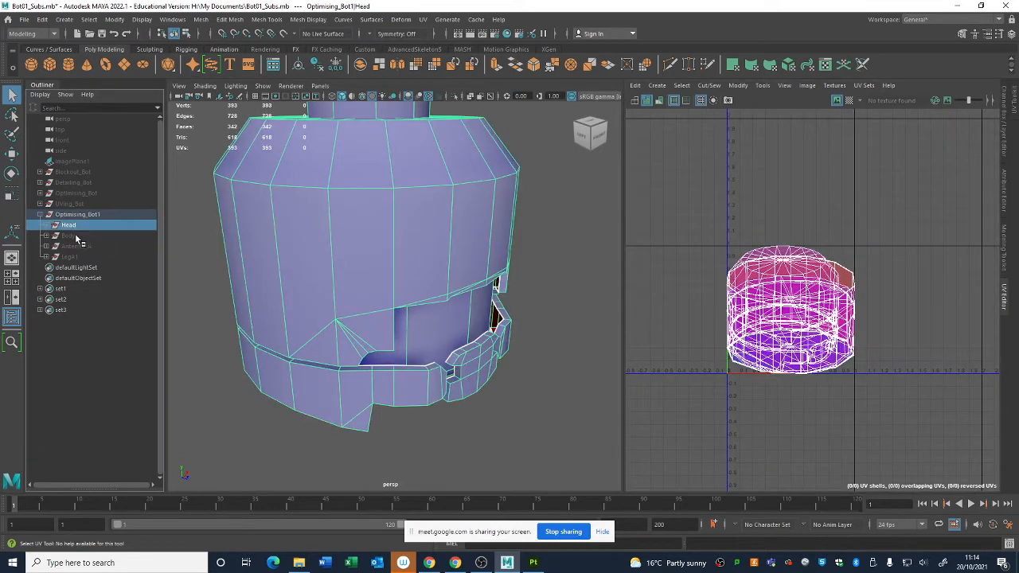
left_click(75, 248, "shift")
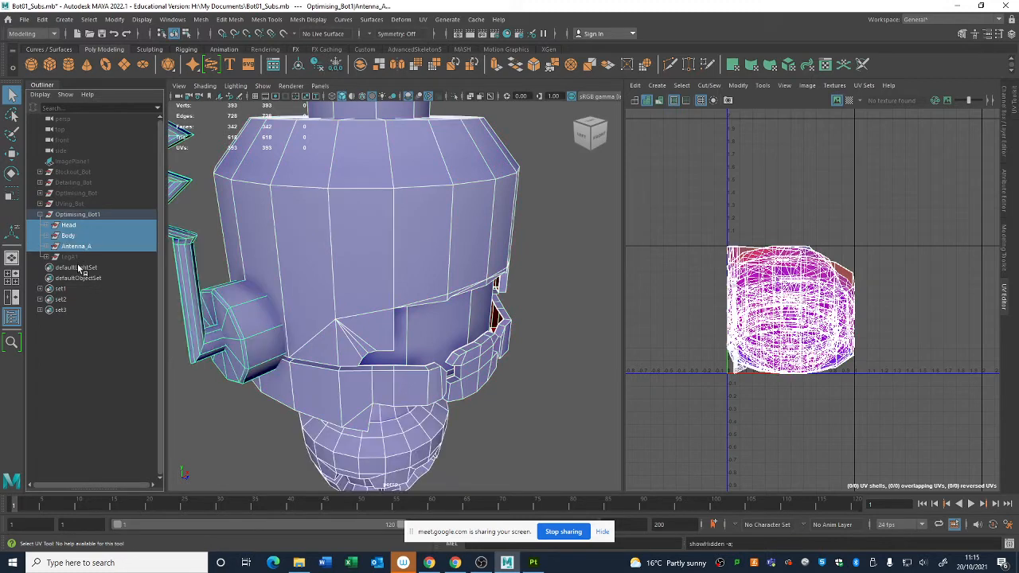
left_click(78, 263)
key("h")
left_click(82, 258)
left_click(335, 288)
right_click_drag(422, 369, 353, 325, "alt")
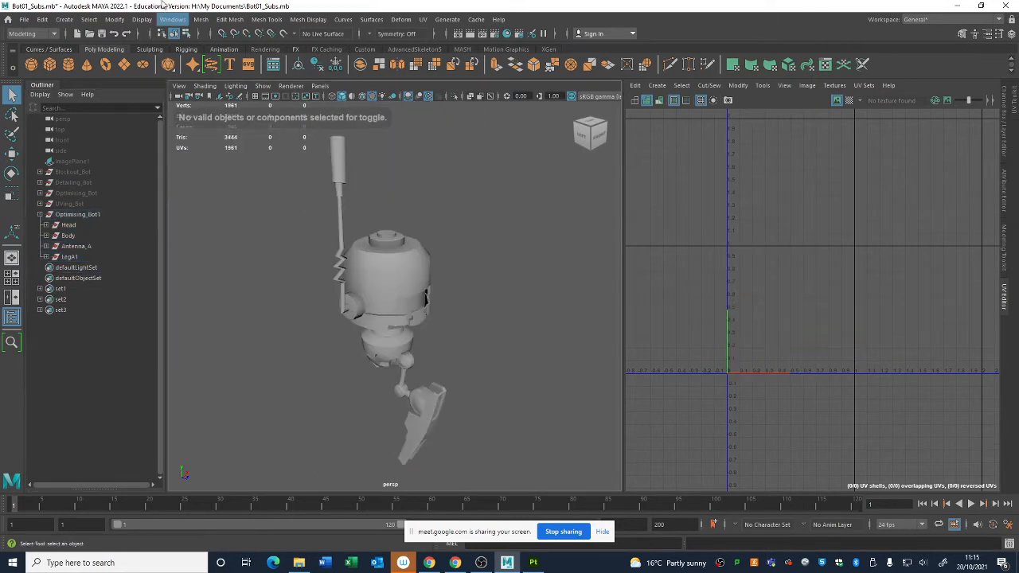
Create a polygon cube and move it out of the robot to a spot above and in front of its head
left_click(52, 68)
key("w")
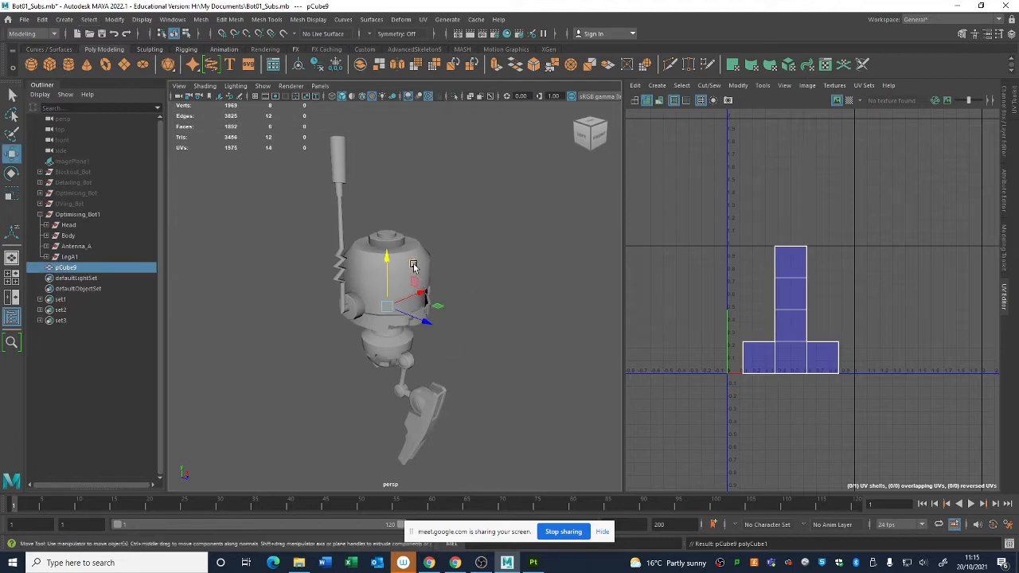
left_click_drag(413, 267, 488, 193)
key("ctrl+z")
left_click_drag(443, 256, 555, 140, "alt")
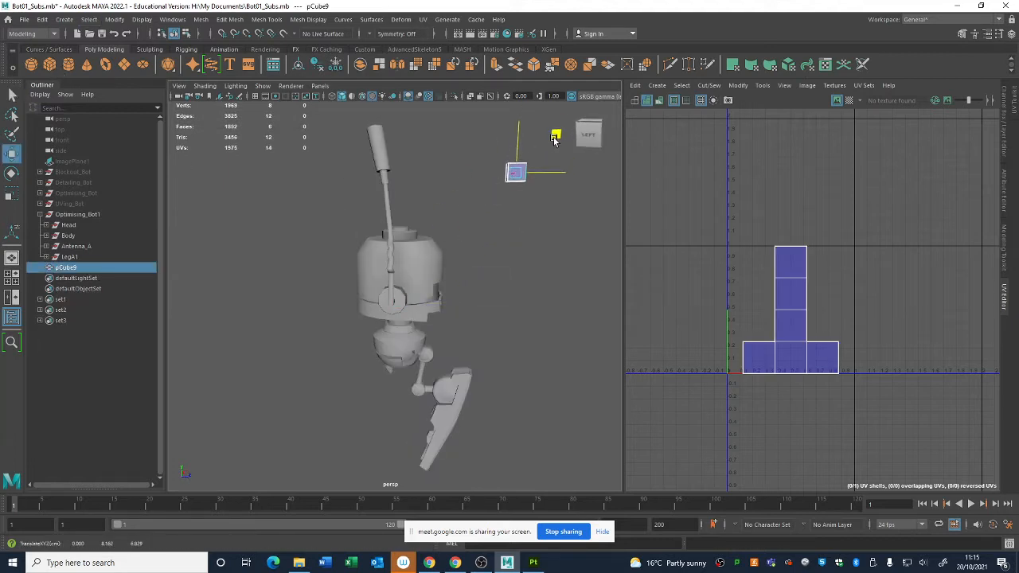
Stretch the new cube vertically into a tall column more than four times its original height
left_click_drag(403, 217, 470, 211, "alt")
key("r")
left_click_drag(456, 164, 456, 47)
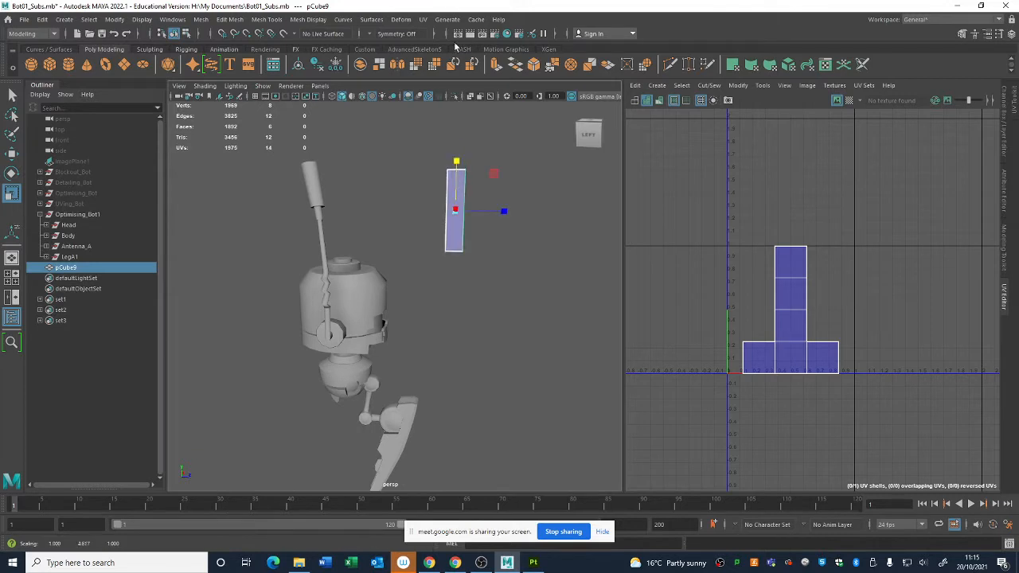
Insert two horizontal edge loops around the upper half of the column with the Multi-Cut tool
left_click_drag(442, 119, 410, 187, "alt")
key("q")
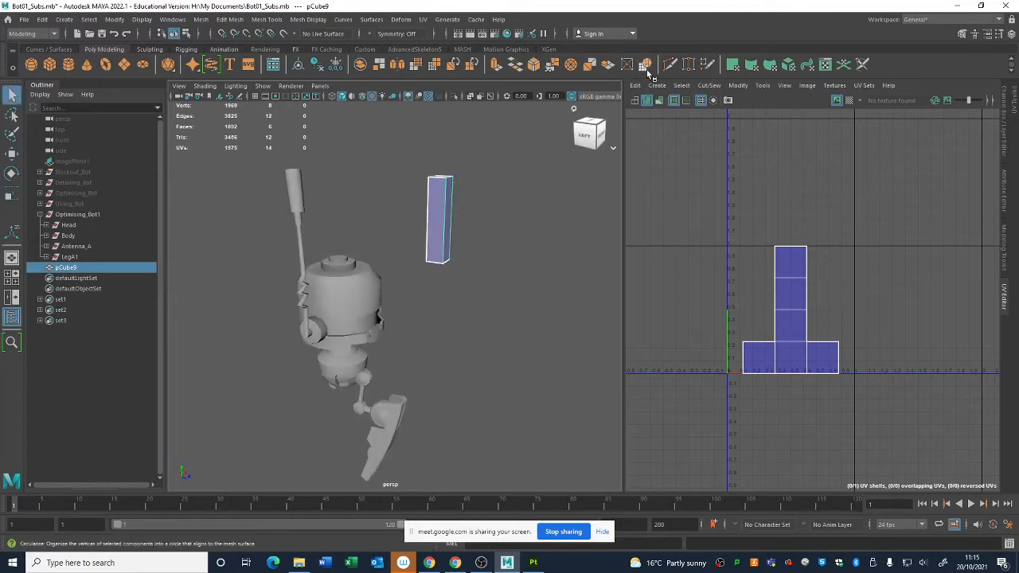
left_click(671, 63)
left_click(443, 197, "ctrl")
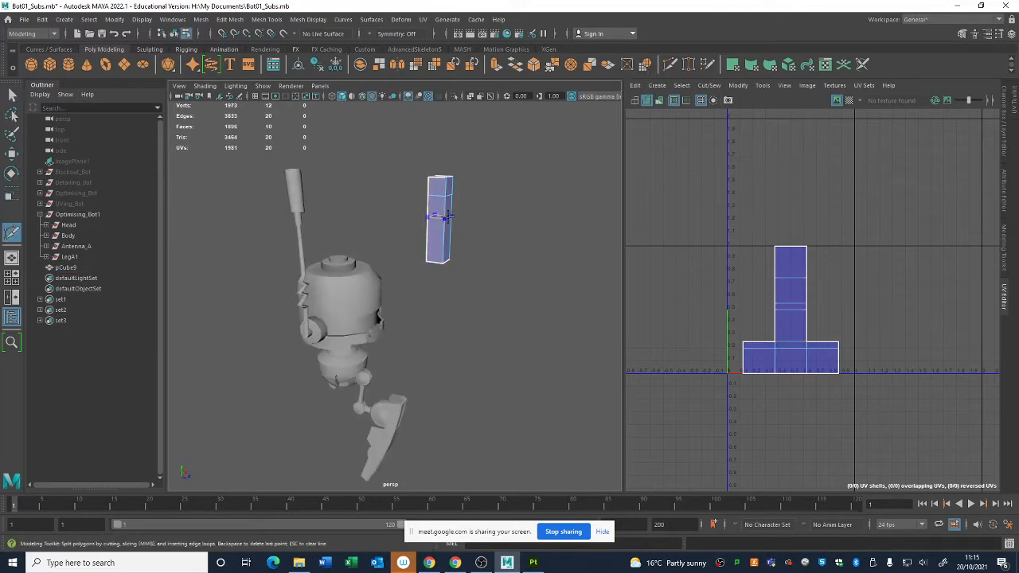
left_click(444, 215, "ctrl")
key("q")
Extrude the side face between the two edge loops outward into a horizontal arm and reselect the whole object
left_click(446, 212)
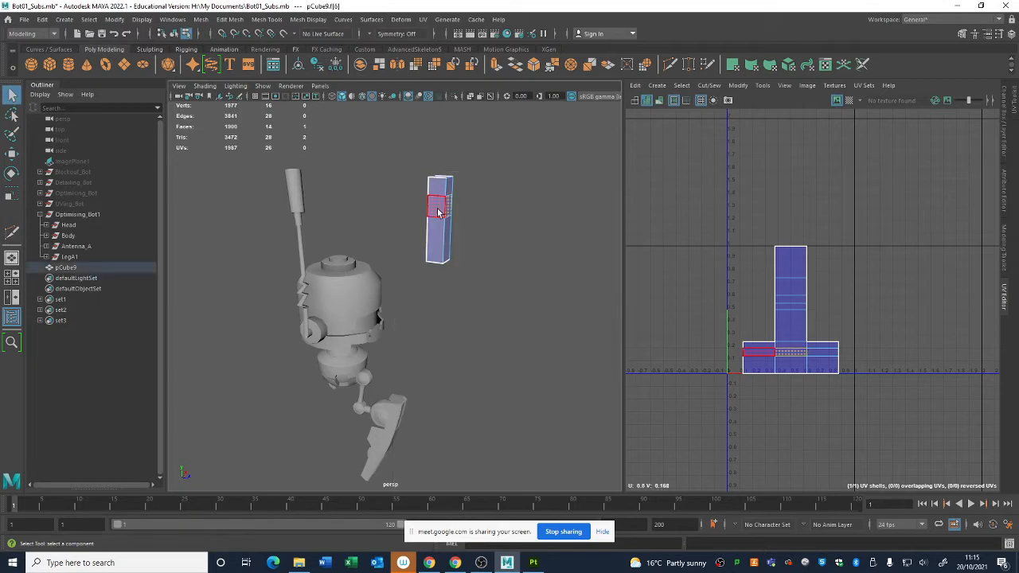
left_click_drag(446, 212, 449, 215, "alt")
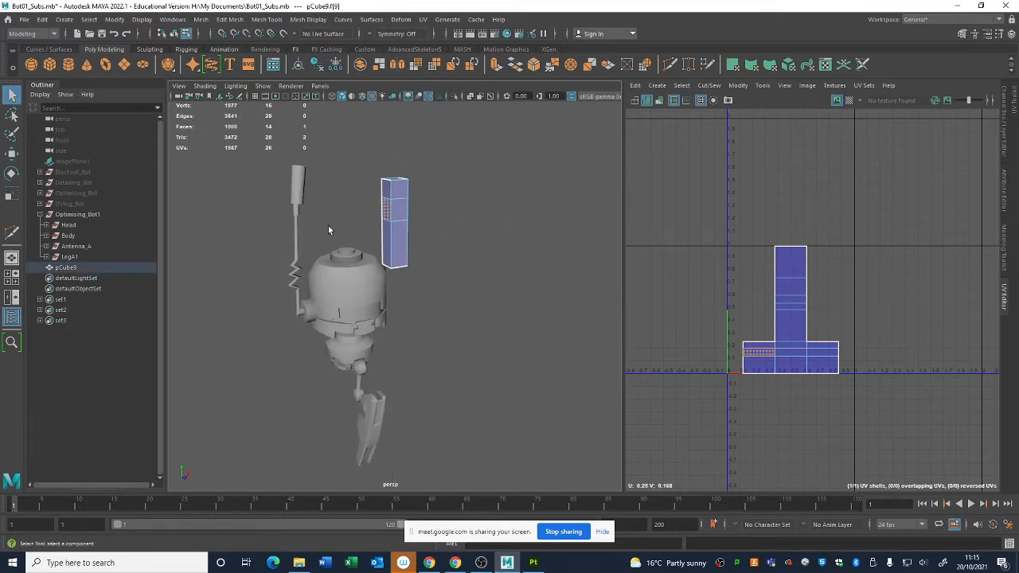
key("ctrl+e")
left_click_drag(410, 206, 378, 210)
right_click_drag(380, 211, 404, 200)
scroll(404, 201, "up", 4)
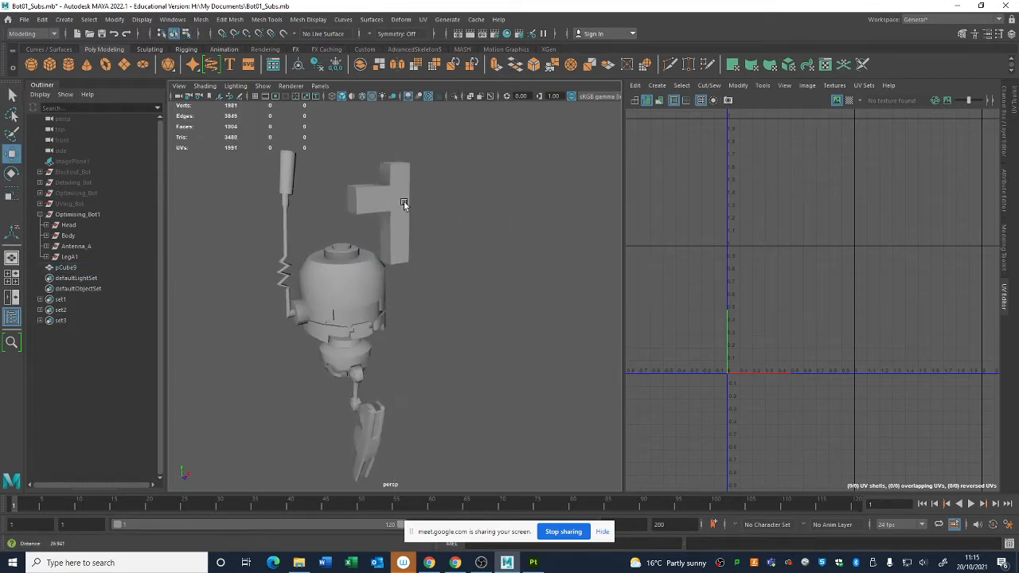
left_click(400, 176)
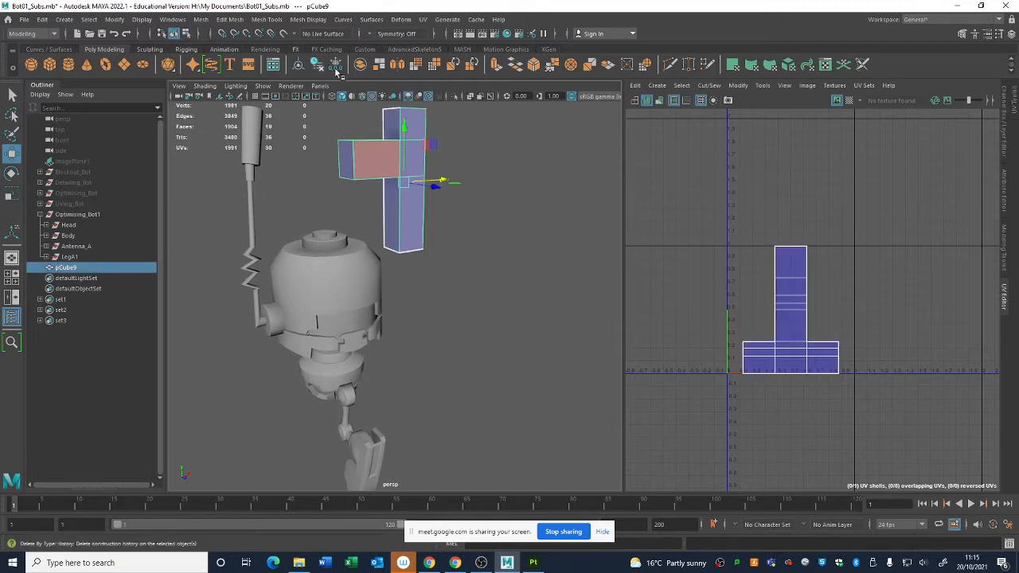
Delete the column-and-arm object's construction history and freeze its transformations
left_click(43, 19)
mouse_move(135, 160)
left_click(222, 168)
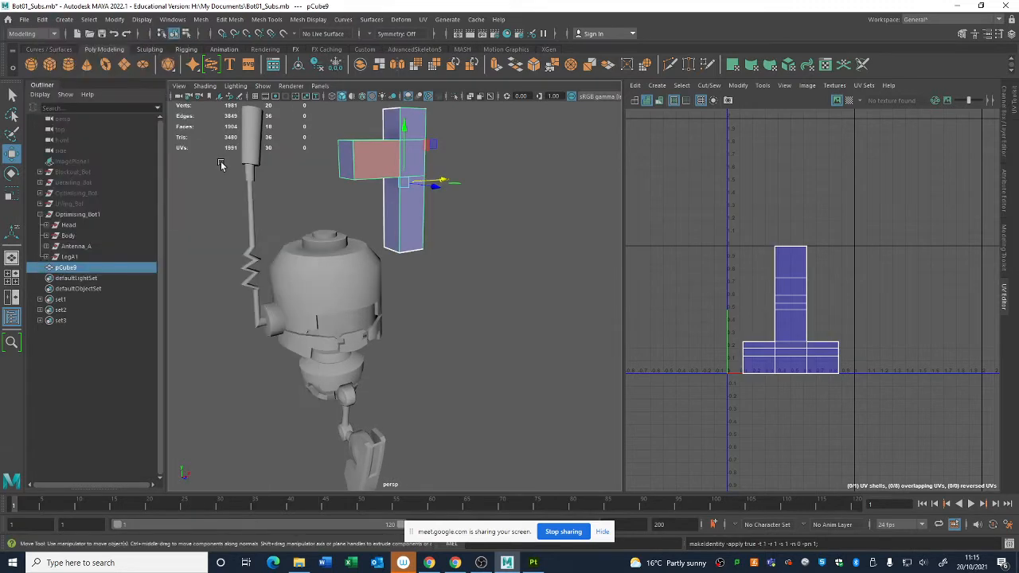
left_click(42, 19)
mouse_move(102, 159)
left_click(207, 160)
left_click(456, 135)
left_click(411, 151)
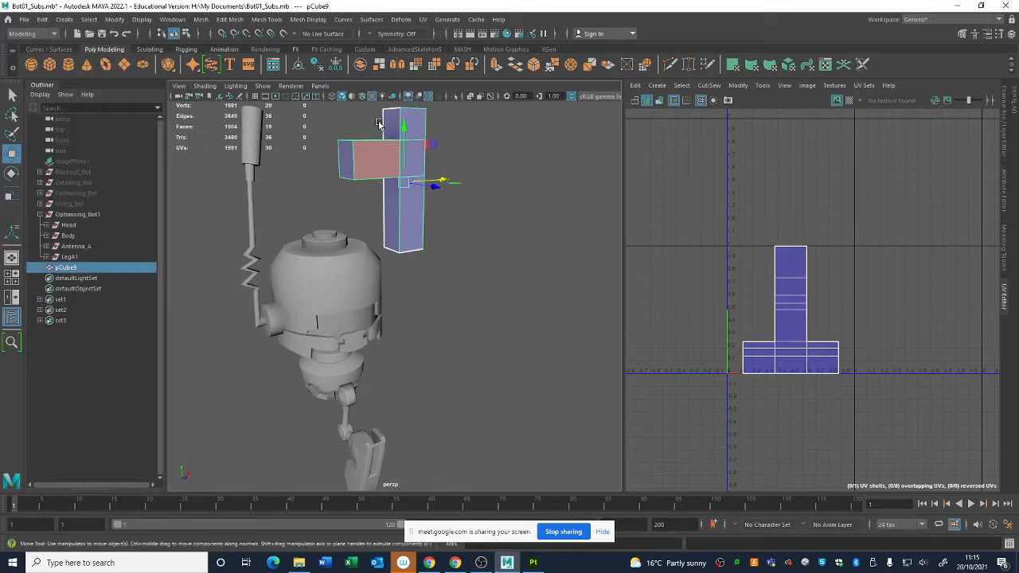
left_click(336, 64)
left_click_drag(433, 169, 451, 218, "alt")
left_click(451, 219)
key("q")
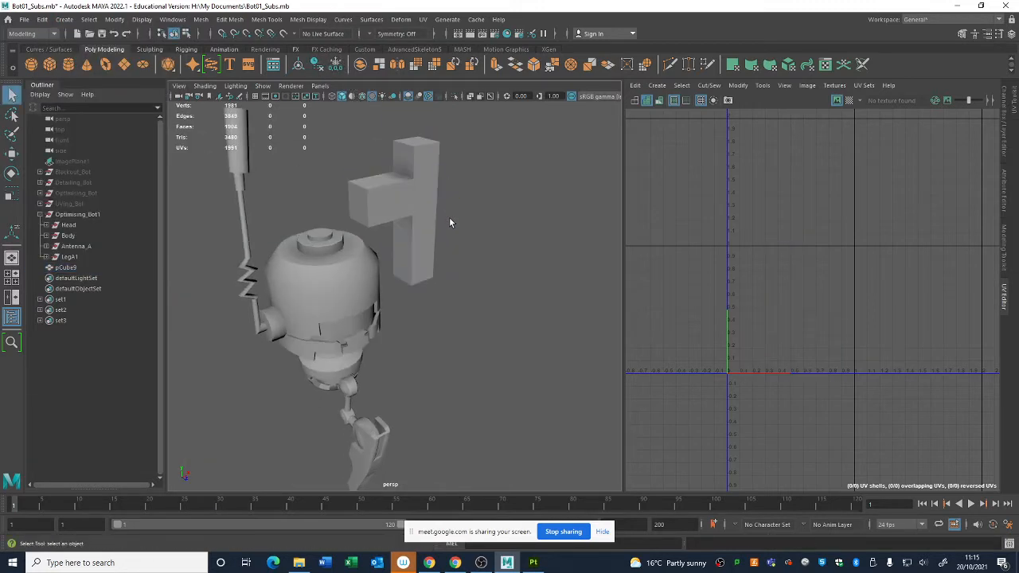
Apply a Planar UV projection to the column-and-arm object
left_click(425, 227)
left_click(423, 19)
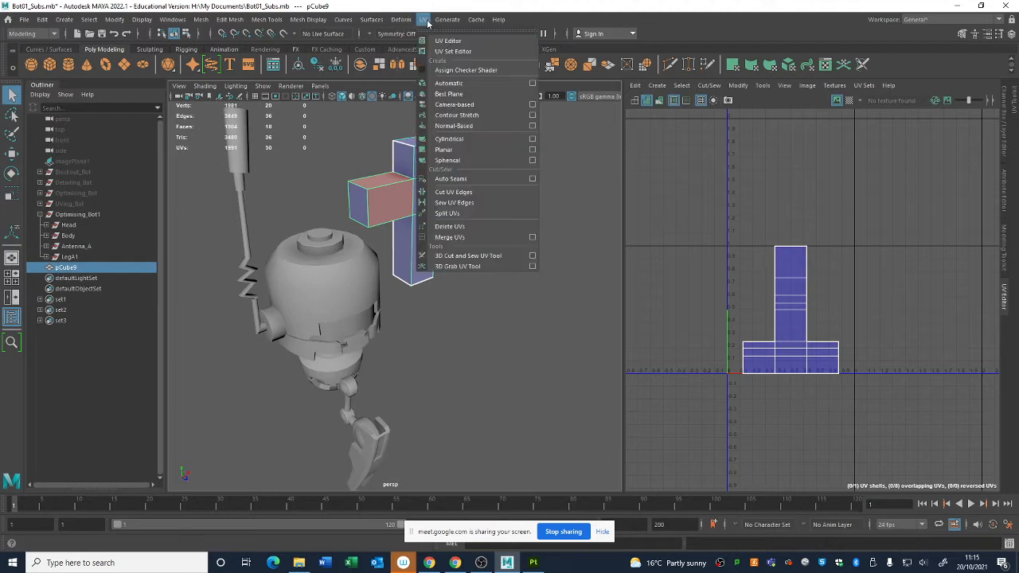
left_click(459, 150)
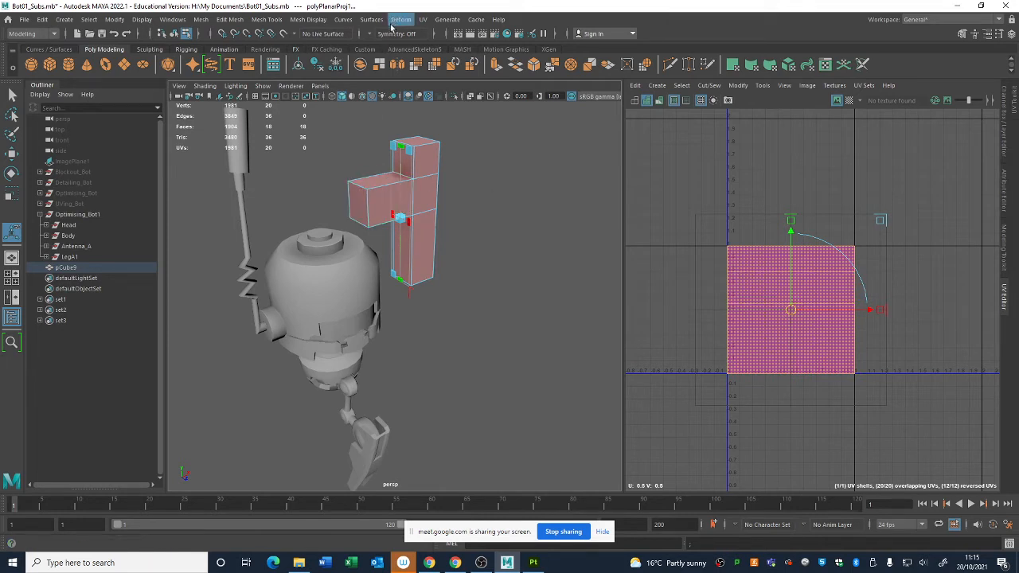
Apply a Camera-based UV projection to the column-and-arm object and examine the result up close
left_click(423, 19)
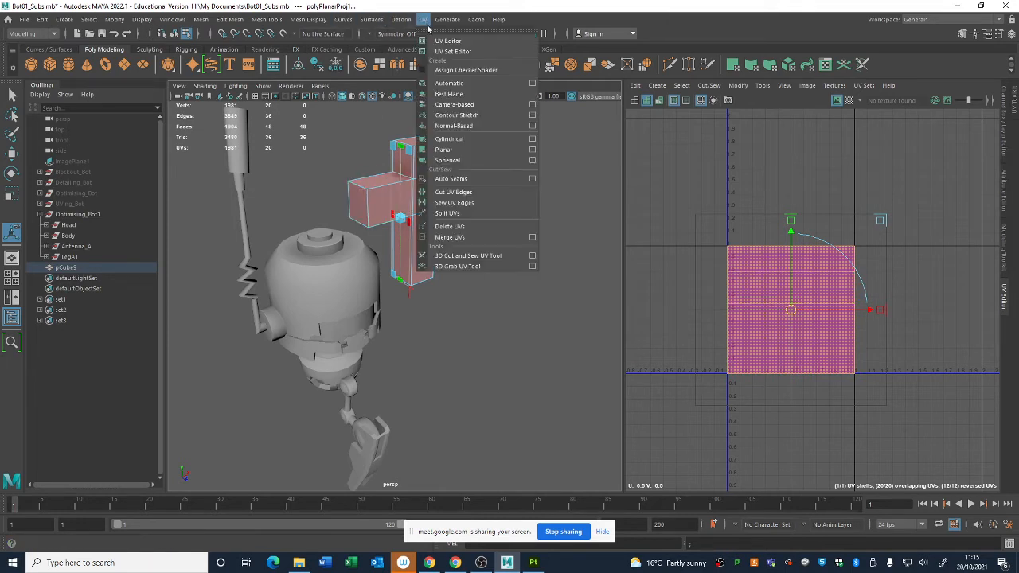
left_click(472, 106)
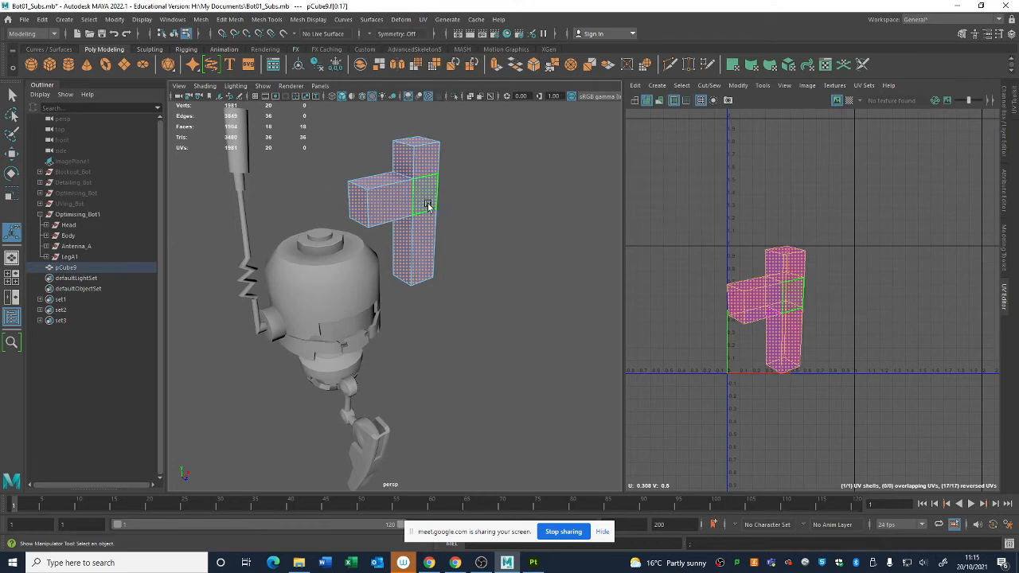
right_click_drag(427, 206, 478, 271, "alt")
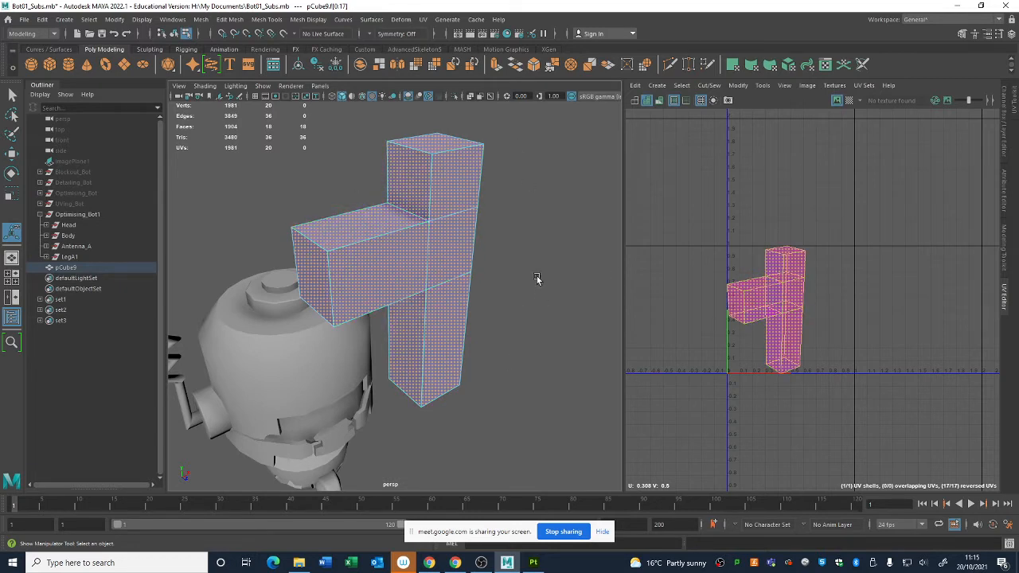
Try to move the column's middle face beside the arm on the model, and undo the move
left_click(455, 264)
key("w")
left_click_drag(487, 263, 566, 354)
key("ctrl+z")
Try to move and scale the column's middle face in the UV layout, and undo both changes
left_click(790, 334)
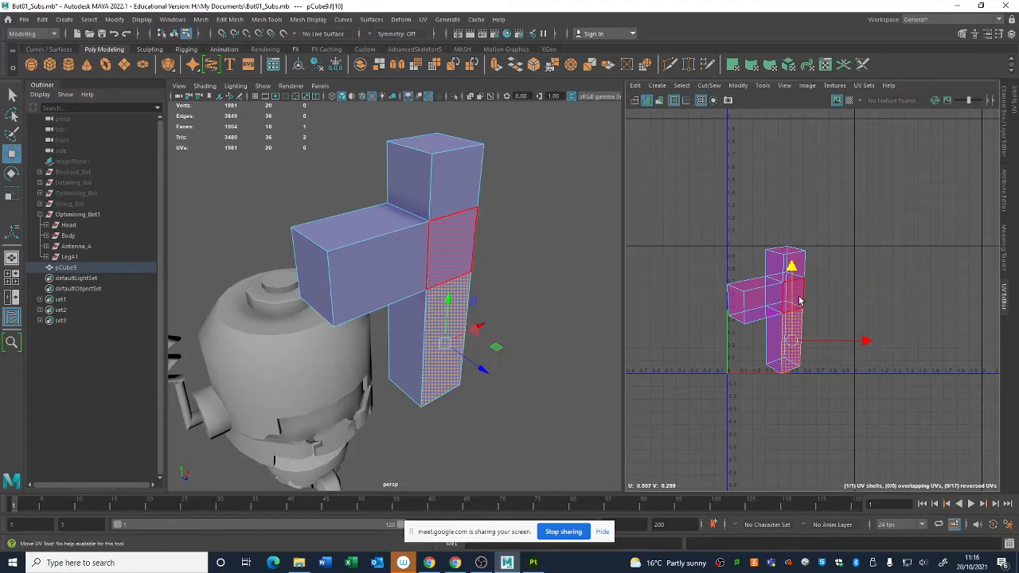
left_click(799, 300)
left_click_drag(811, 300, 898, 310)
key("ctrl+z")
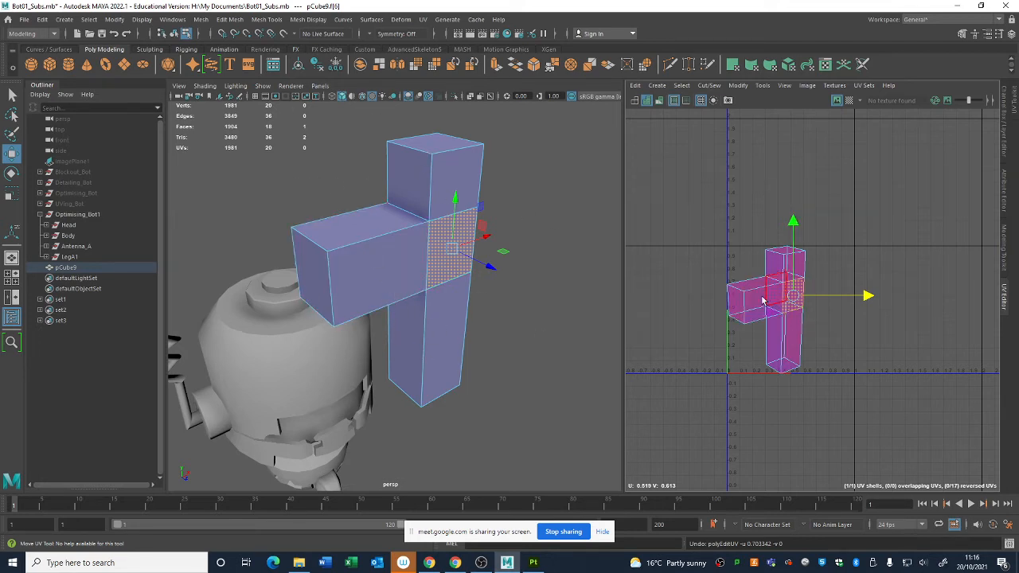
key("r")
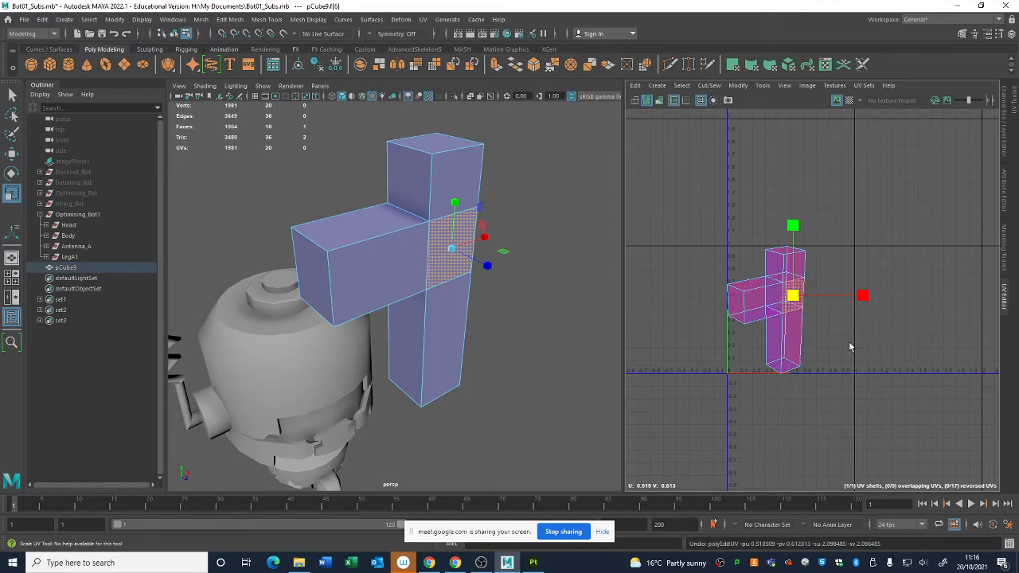
key("ctrl+z")
key("ctrl+z")
scroll(450, 246, "up", 6)
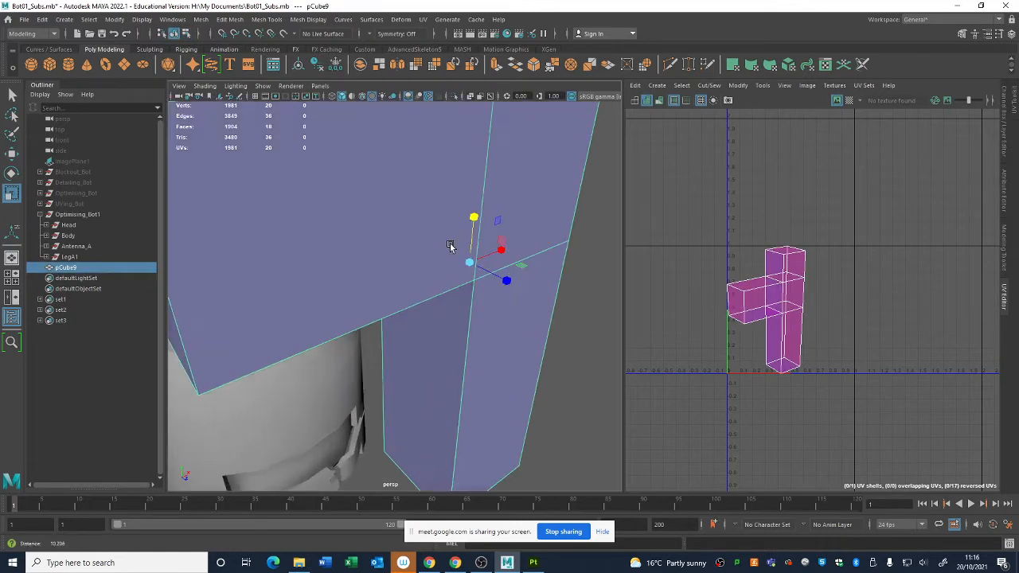
scroll(451, 245, "down", 6)
right_click_drag(780, 294, 780, 266)
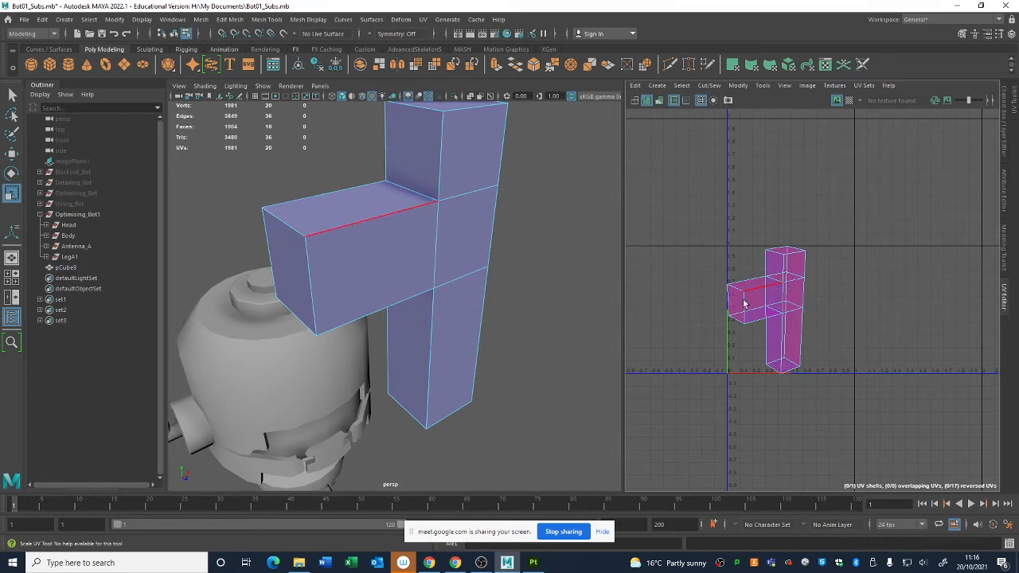
left_click_drag(576, 330, 531, 288, "alt")
scroll(514, 301, "down", 2)
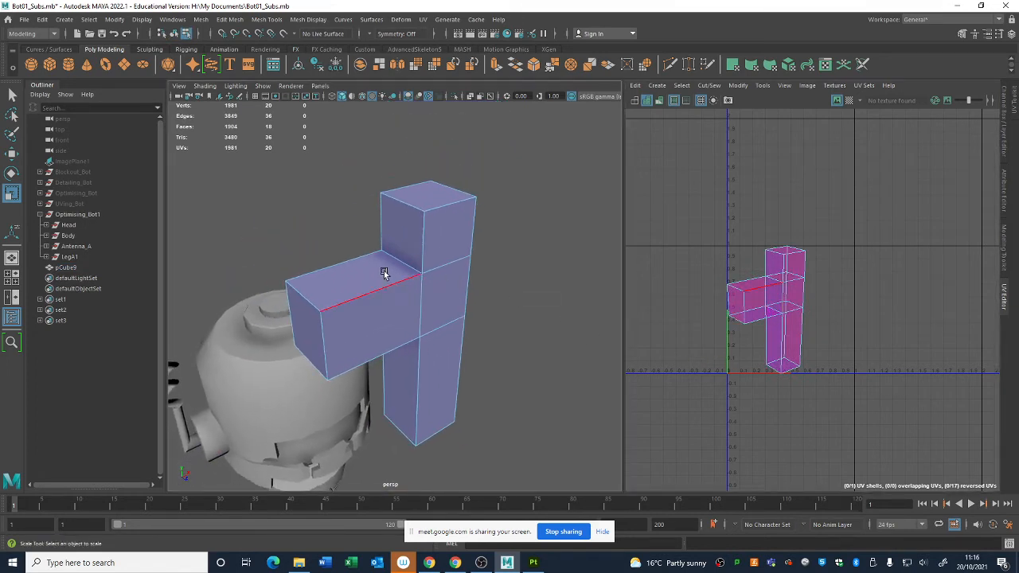
left_click(422, 374)
left_click(391, 348, "shift")
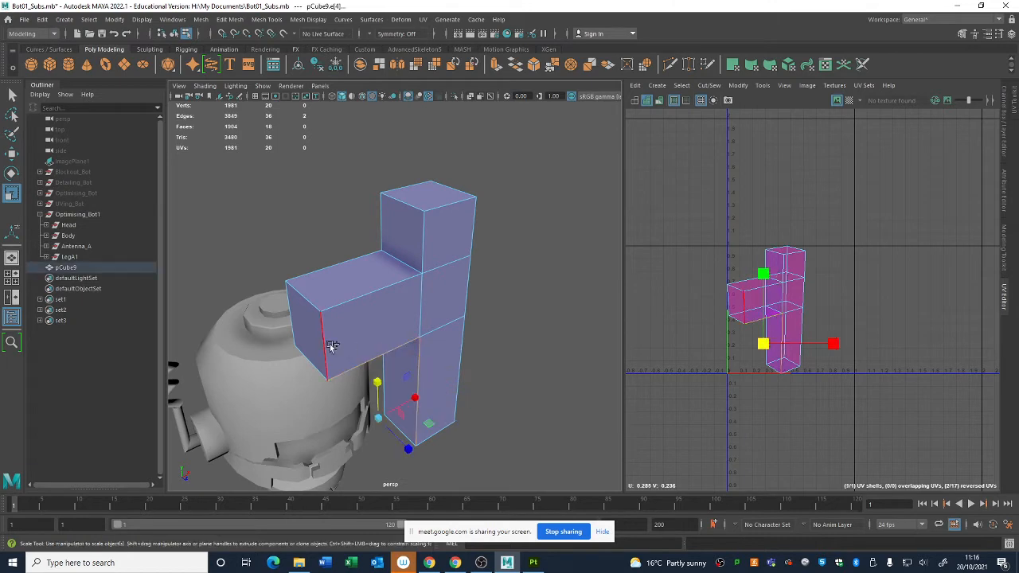
left_click(328, 345, "shift")
left_click(376, 301, "shift")
double_click(549, 325)
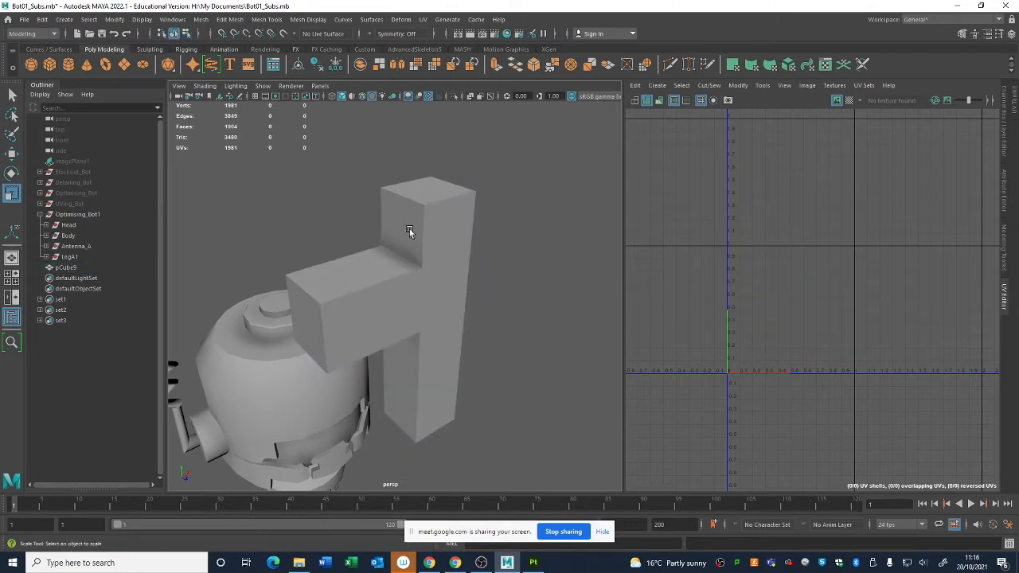
Select the ten edges outlining the flat side shared by the column and arm, and cut the UVs along them
left_click(409, 231)
left_click_drag(412, 294, 412, 281, "alt")
right_click_drag(432, 228, 436, 204)
key("q")
left_click(428, 292)
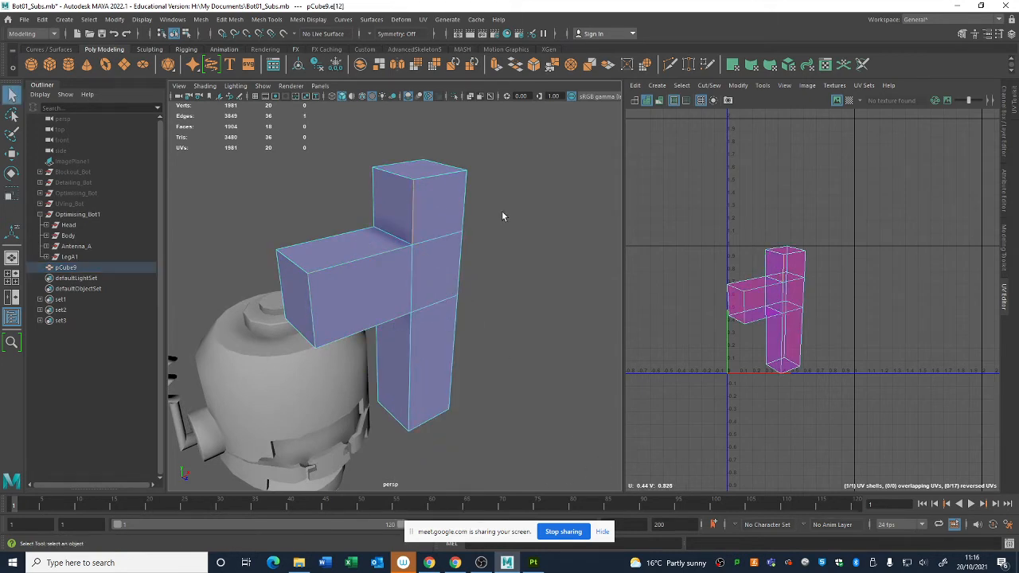
left_click(462, 256, "shift")
left_click(448, 388, "shift")
left_click(437, 422, "shift")
left_click(378, 328, "shift")
mouse_move(809, 224)
middle_mouse_down("alt")
mouse_move(863, 191)
mouse_move(786, 220)
mouse_move(797, 218)
middle_mouse_up("alt")
right_click_drag(798, 218, 808, 239, "alt")
middle_click_drag(808, 239, 829, 233, "alt")
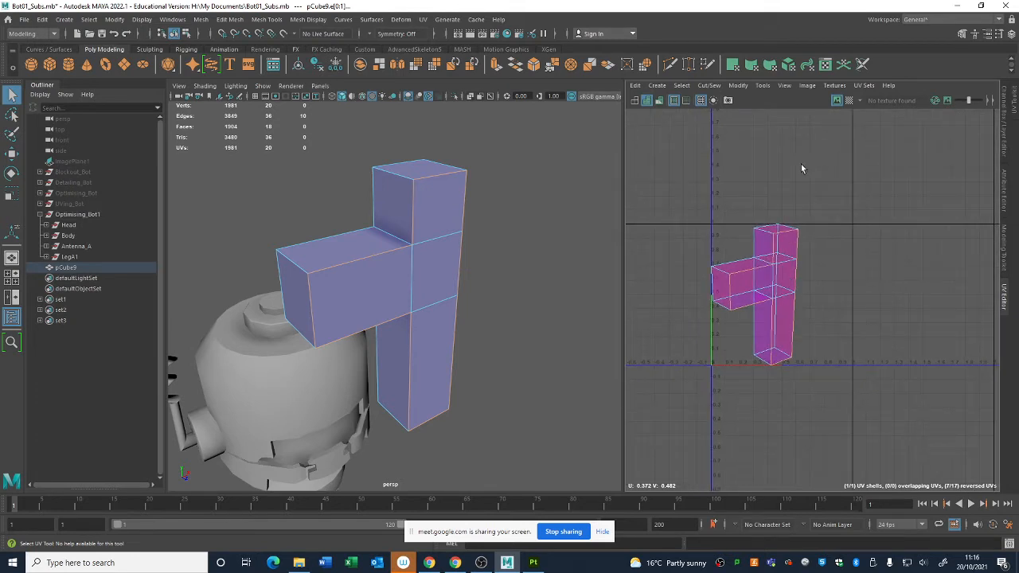
left_click(711, 86)
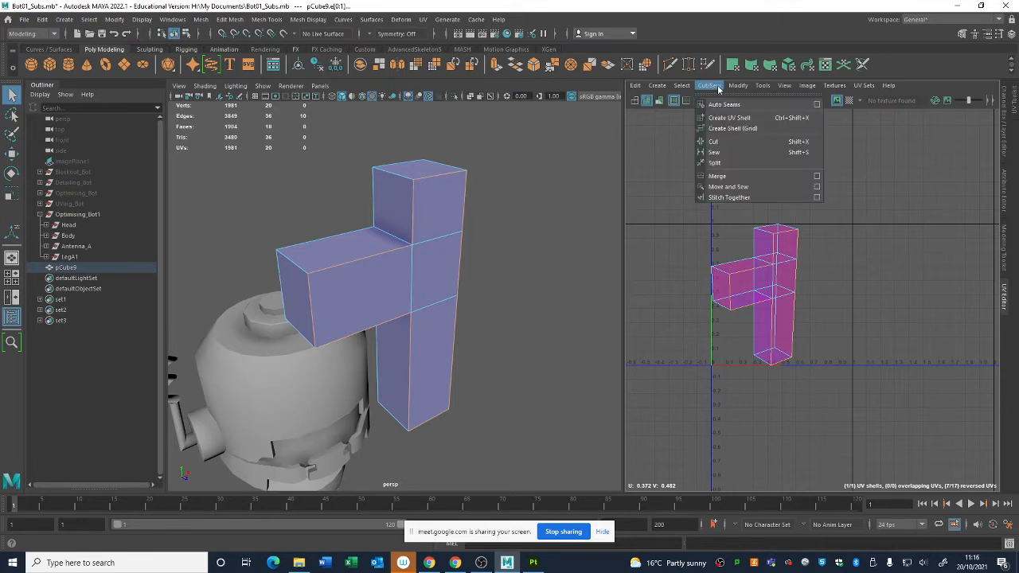
left_click(715, 163)
Try to pull the arm's large side face across the column in the UV layout, and undo the move
scroll(820, 358, "up", 3)
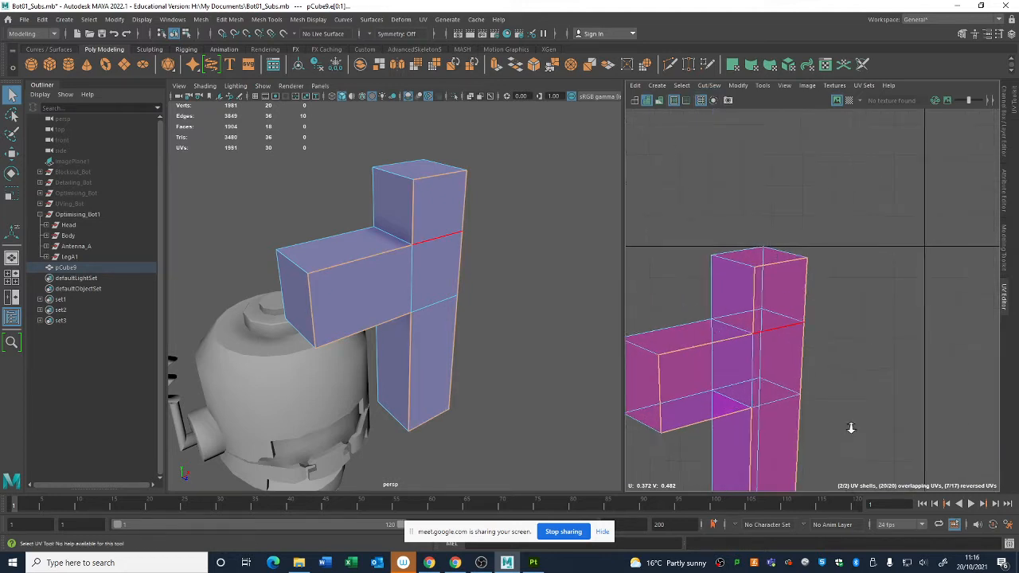
middle_click_drag(846, 426, 898, 276, "alt")
scroll(897, 322, "up", 1)
middle_click_drag(836, 274, 849, 290, "alt")
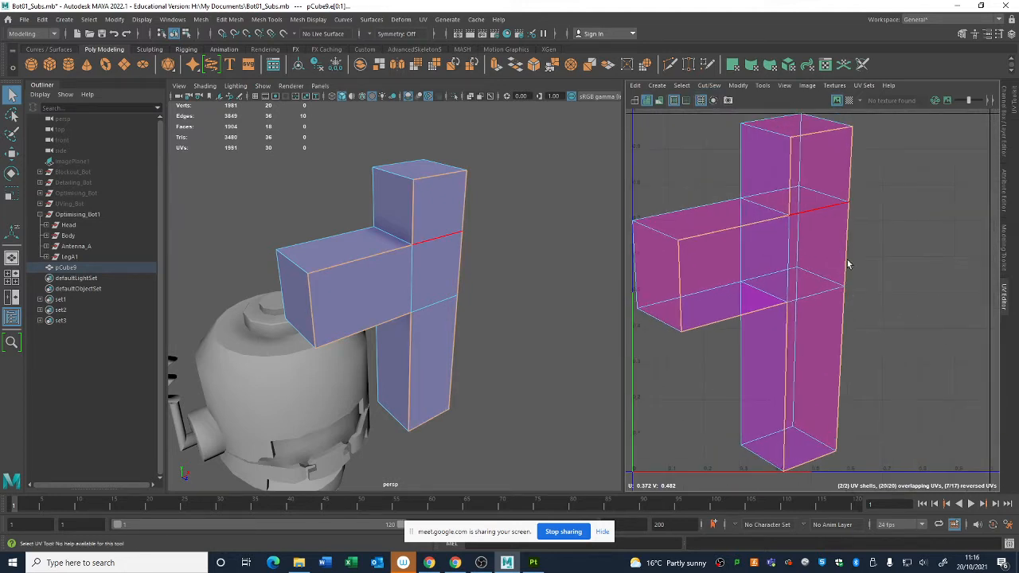
double_click(893, 252)
left_click(441, 277)
middle_click_drag(933, 266, 941, 256, "alt")
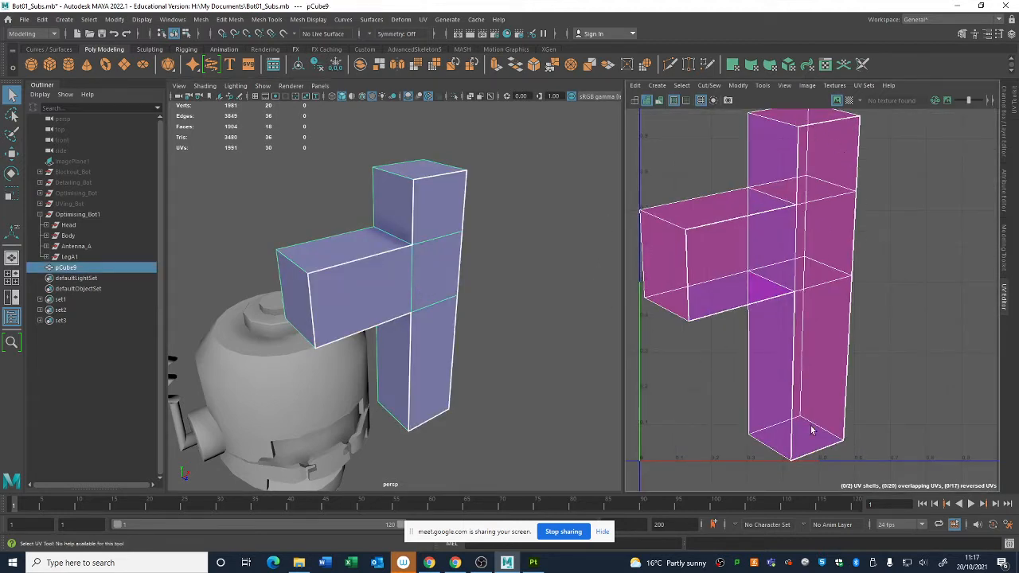
right_click(746, 229)
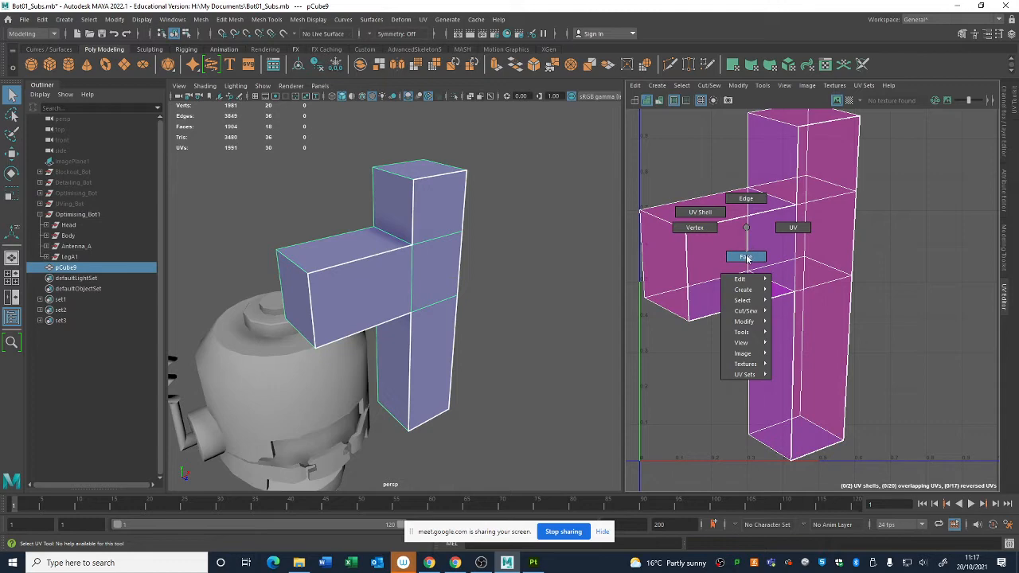
left_click(747, 258)
left_click(737, 271)
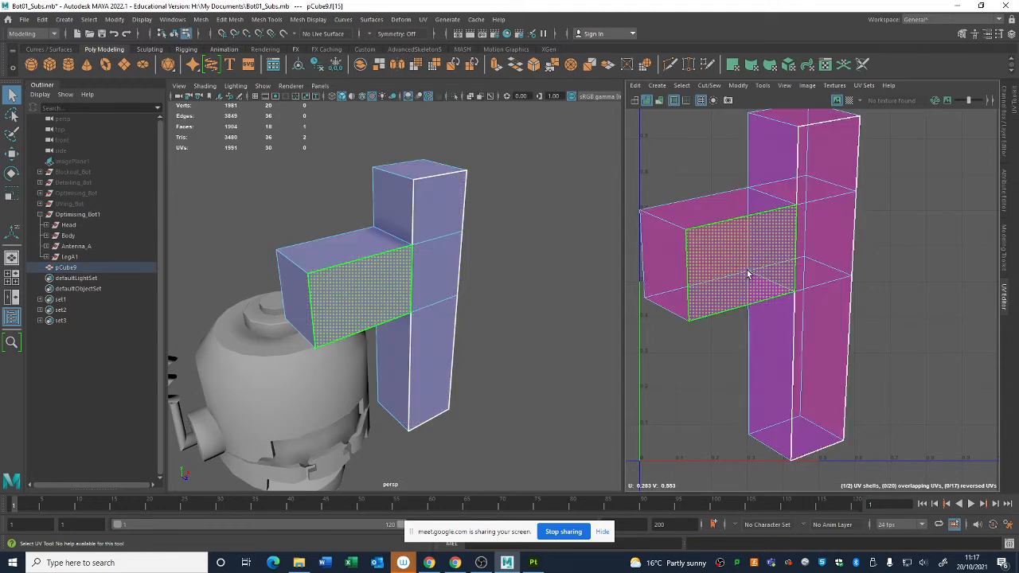
key("w")
left_click_drag(739, 266, 858, 297)
key("ctrl+z")
Try to move the arm's side face down and away from the column in the UV layout, and undo it
scroll(809, 274, "down", 2)
middle_click_drag(809, 274, 771, 259, "alt")
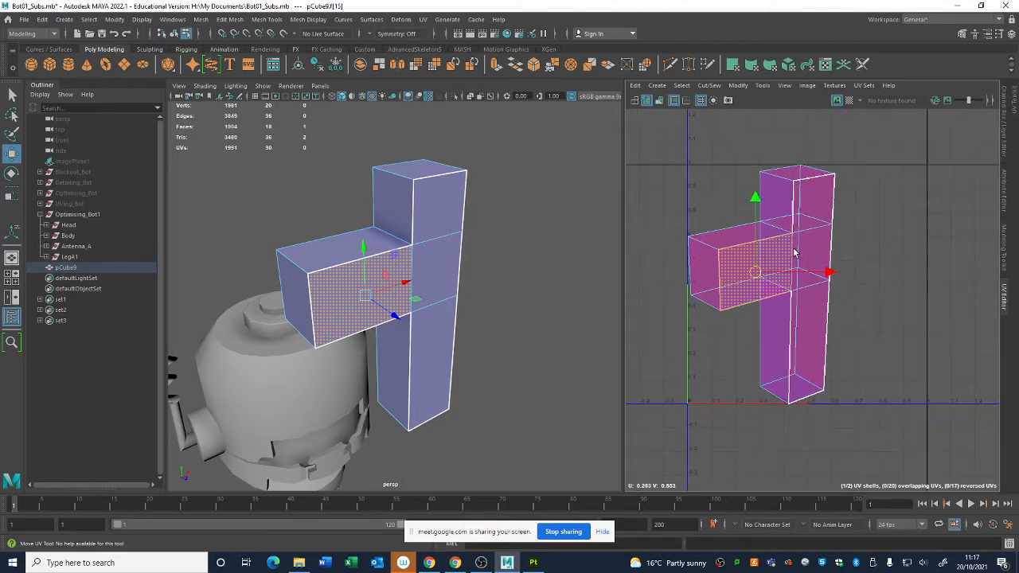
right_click_drag(869, 231, 882, 302)
left_click(742, 276)
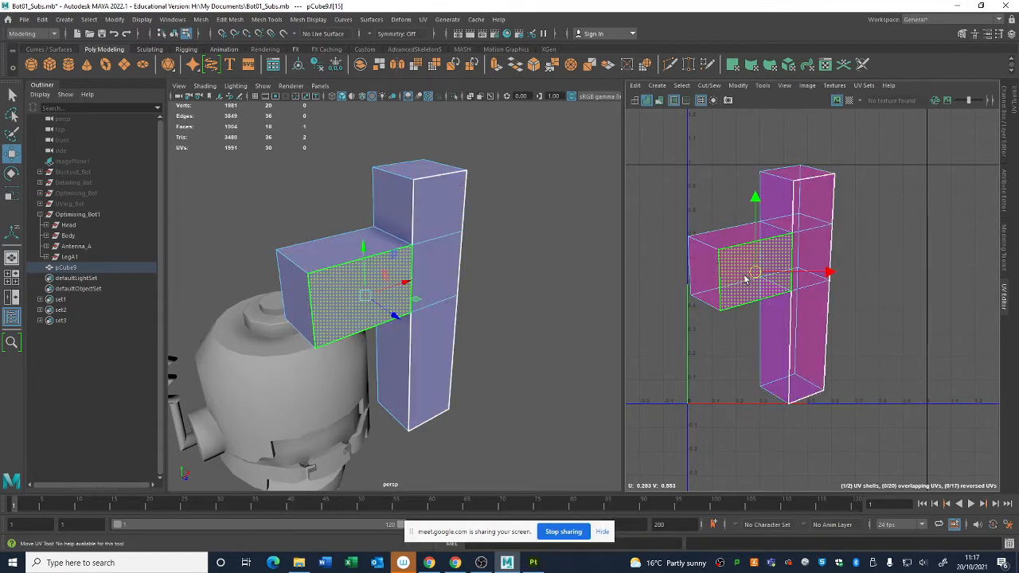
left_click_drag(751, 271, 684, 334)
key("ctrl+z")
key("ctrl+z")
key("ctrl+z")
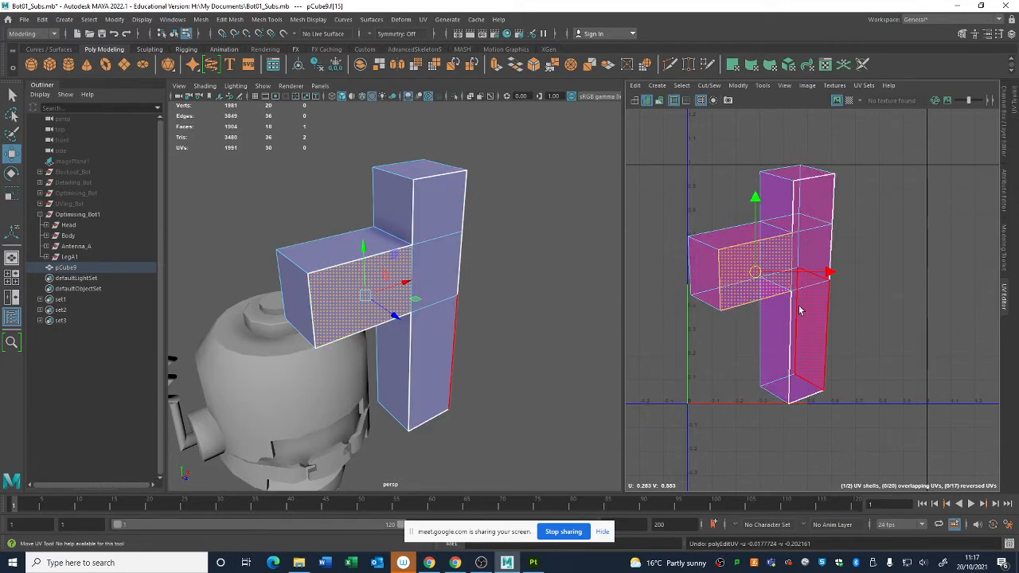
Move the cut flat side's UV shell clear of the layout, and shift the remaining shell up and away from it
left_click(862, 289)
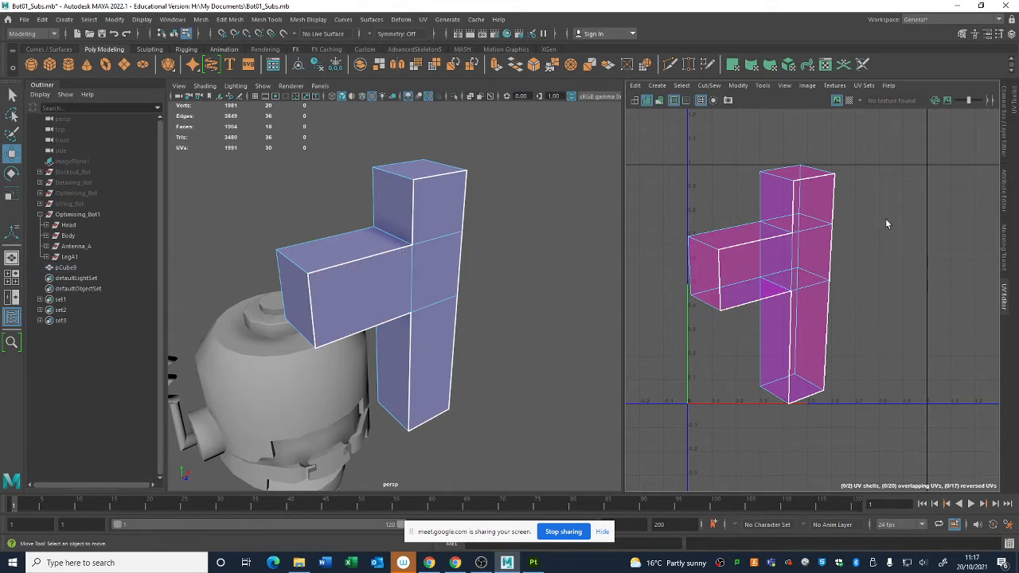
right_click_drag(892, 237, 855, 228)
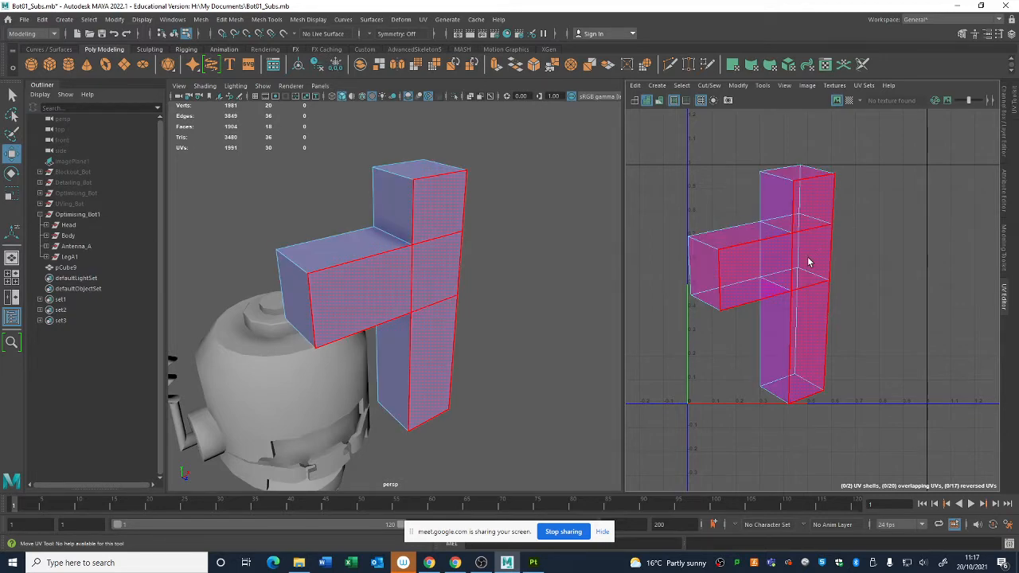
left_click(813, 271)
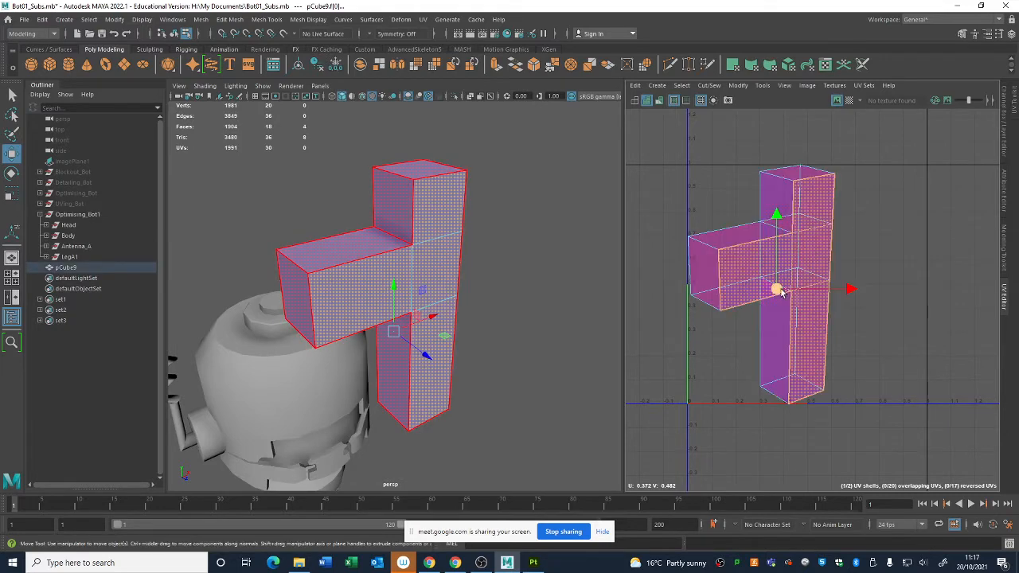
left_click_drag(778, 291, 925, 340)
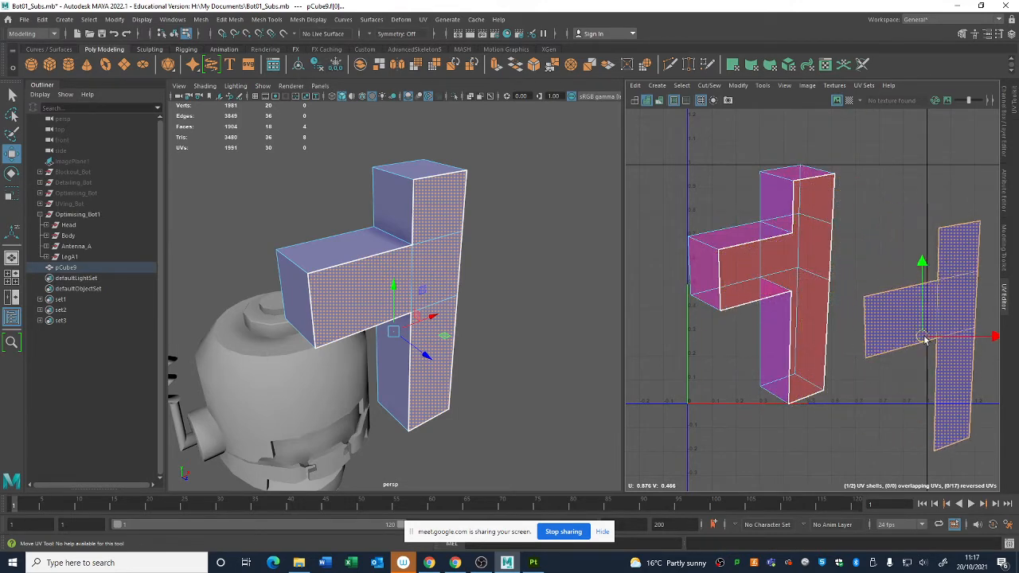
left_click(757, 258)
left_click_drag(761, 285, 703, 255)
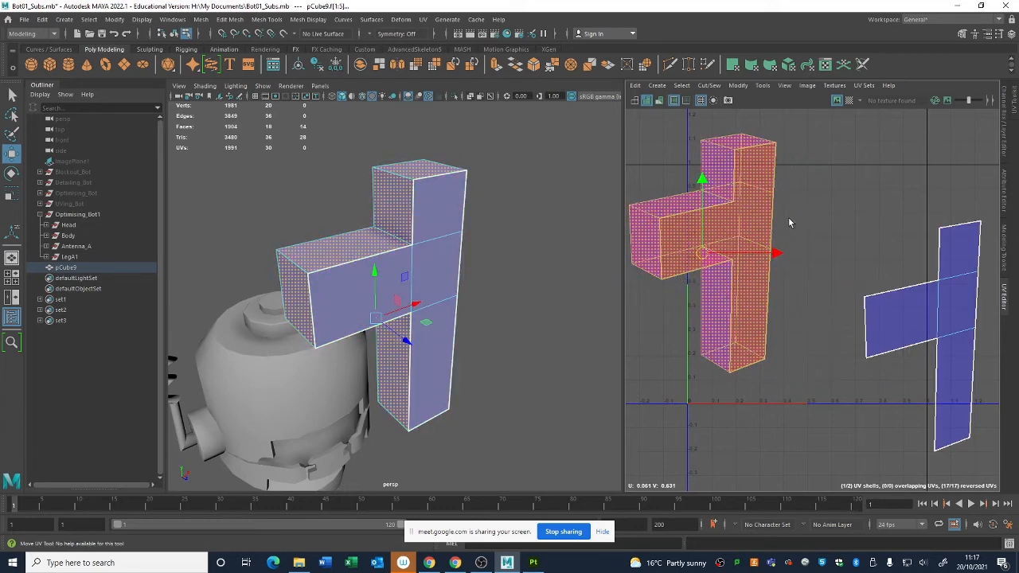
left_click(789, 219)
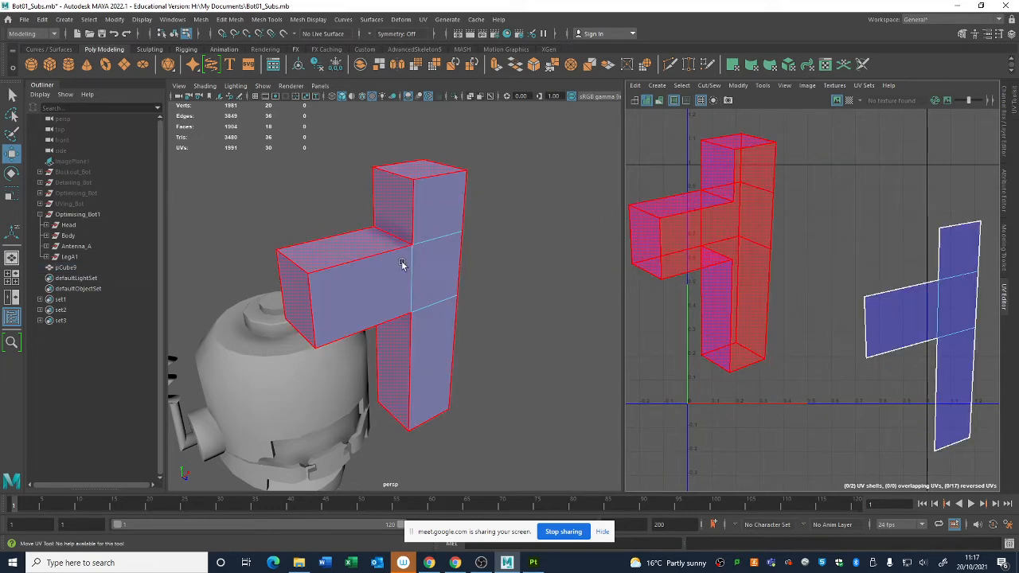
Select the ten edges outlining the opposite flat side of the column and arm, and cut the UVs along them
left_click_drag(402, 265, 452, 234, "alt")
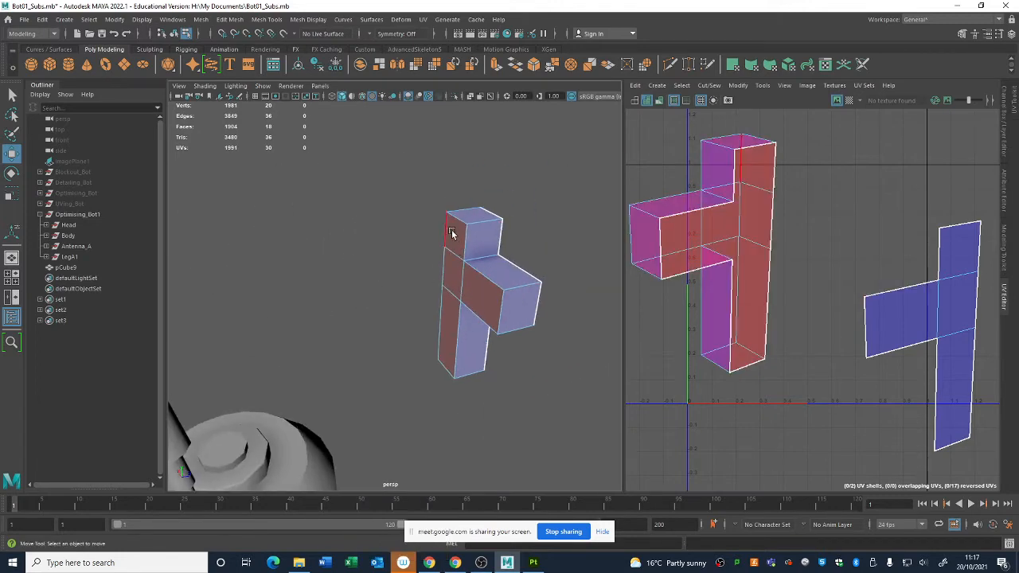
left_click(458, 225)
left_click(464, 240, "shift")
left_click(477, 274, "shift")
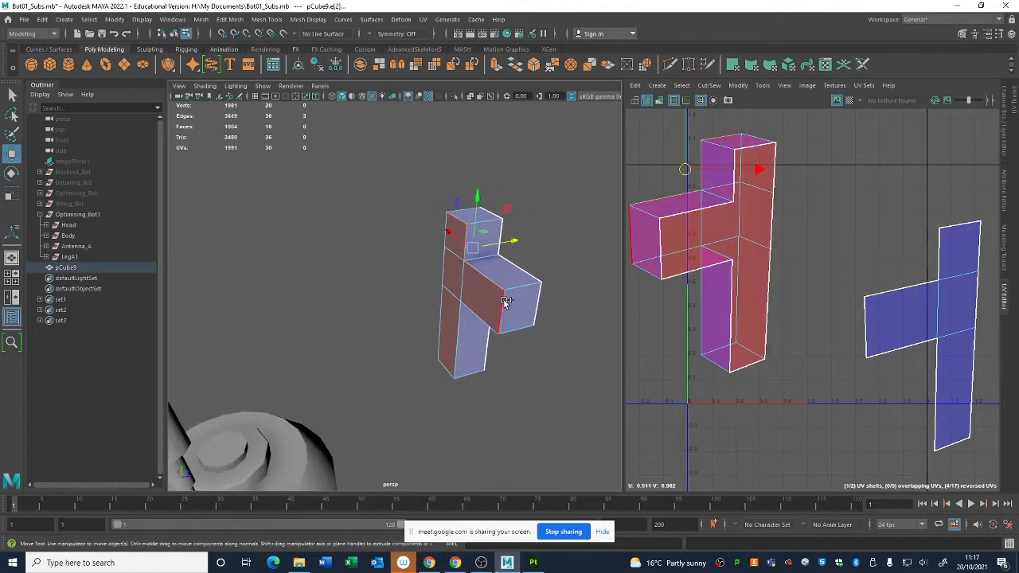
left_click(502, 301, "shift")
left_click(482, 315, "shift")
left_click(458, 342, "shift")
left_click(448, 366, "shift")
left_click(445, 334, "shift")
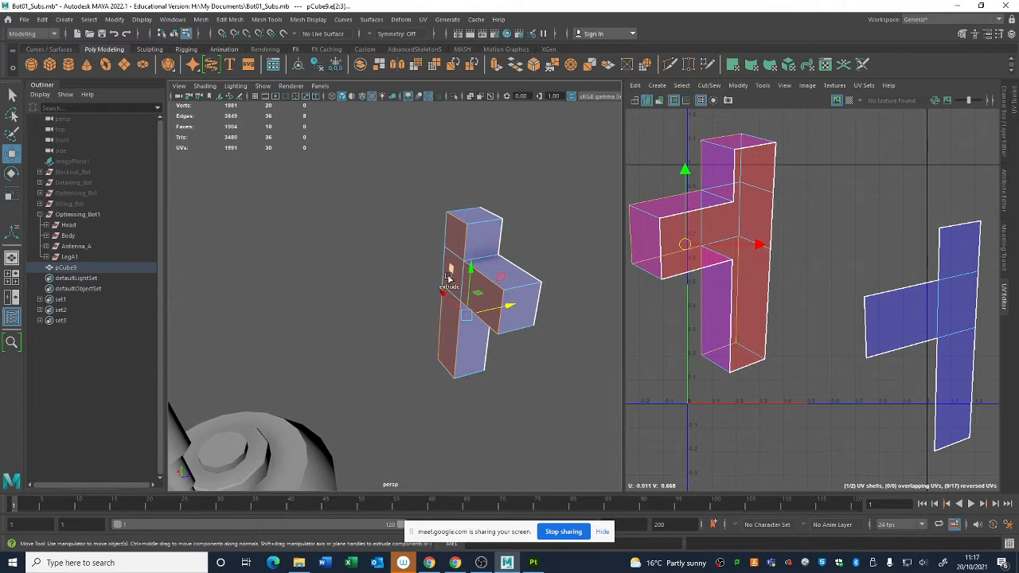
left_click(445, 275, "shift")
left_click(446, 232, "shift")
mouse_move(788, 290)
middle_mouse_down("alt")
mouse_move(783, 301)
mouse_move(799, 302)
middle_mouse_up("alt")
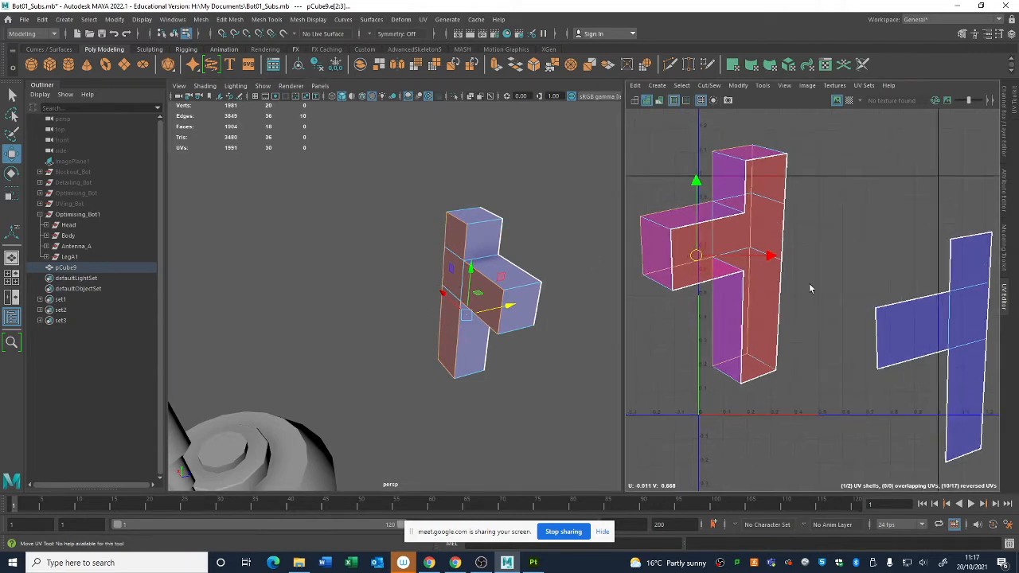
left_click(713, 86)
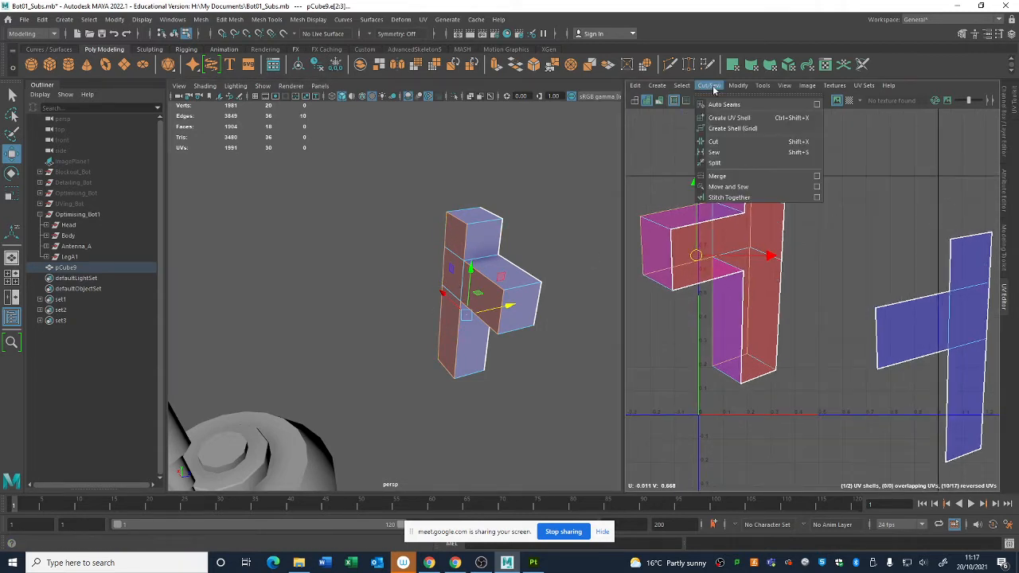
left_click(716, 166)
Move the newly cut flat side's UV shell away from the folded strip of faces, and shift that strip downward
right_click_drag(881, 221, 842, 205)
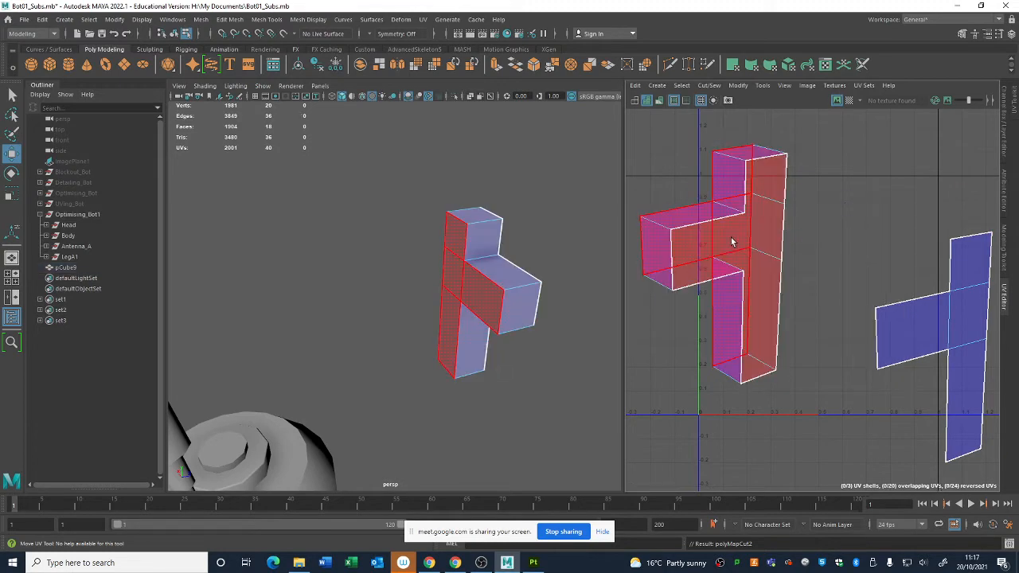
left_click(731, 241)
left_click_drag(703, 253, 878, 215)
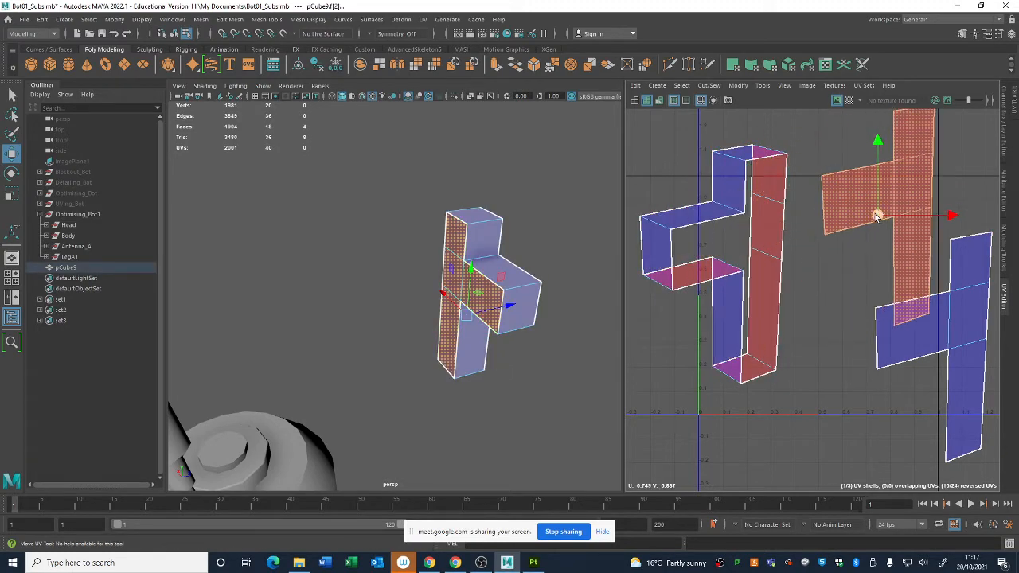
middle_click_drag(801, 275, 792, 285, "alt")
left_click(704, 272)
left_click_drag(704, 271, 709, 330)
middle_click_drag(810, 329, 840, 301, "alt")
left_click(849, 230)
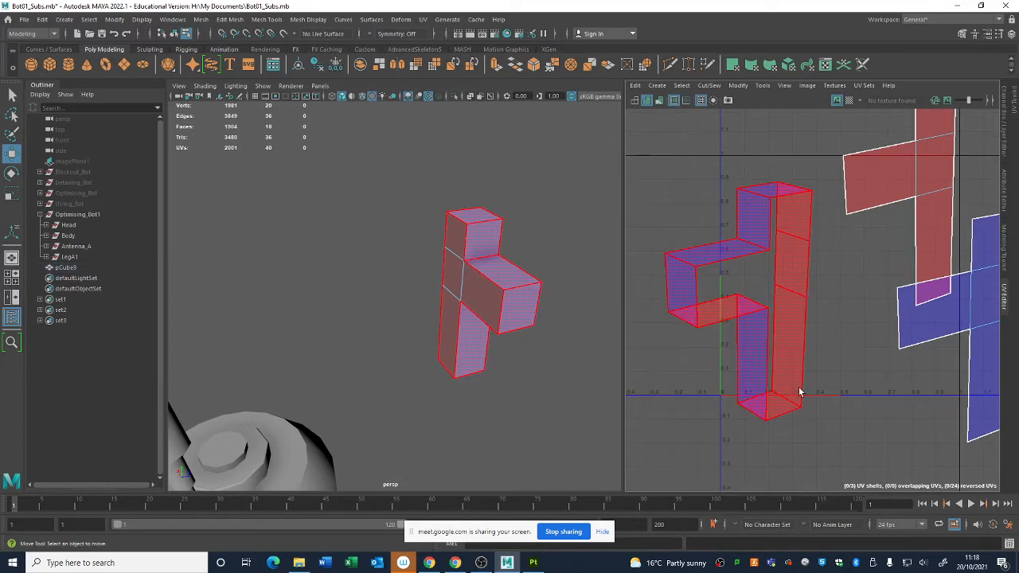
Switch the UV Editor's shell display from shaded to wireframe and back to shaded
left_click(646, 100)
left_click(647, 100)
left_click(646, 100)
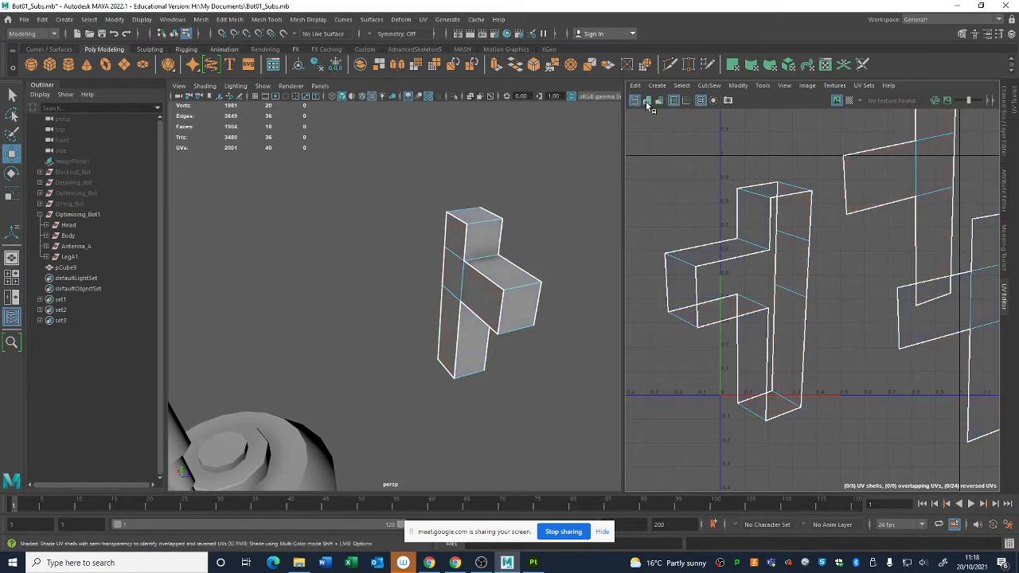
left_click(647, 100)
left_click(647, 100)
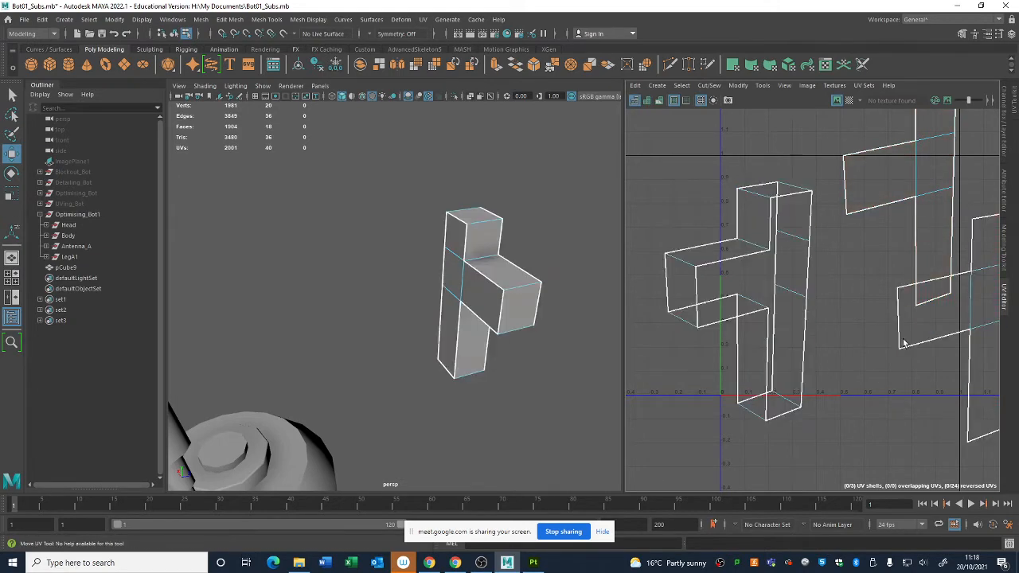
left_click(647, 100)
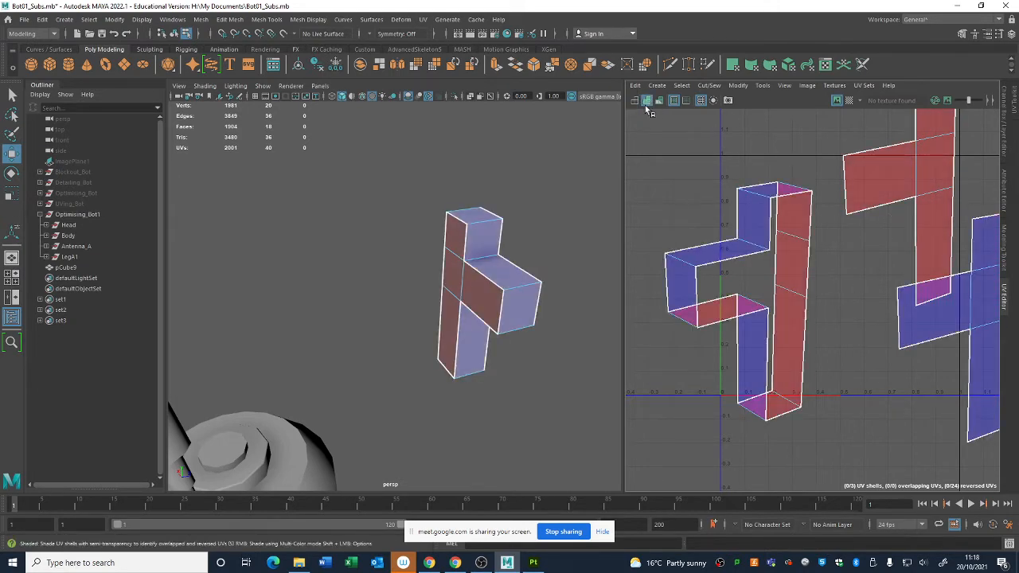
left_click(748, 244)
left_click(866, 286)
middle_click_drag(866, 287, 775, 303, "alt")
key("ctrl+z")
left_click(780, 301)
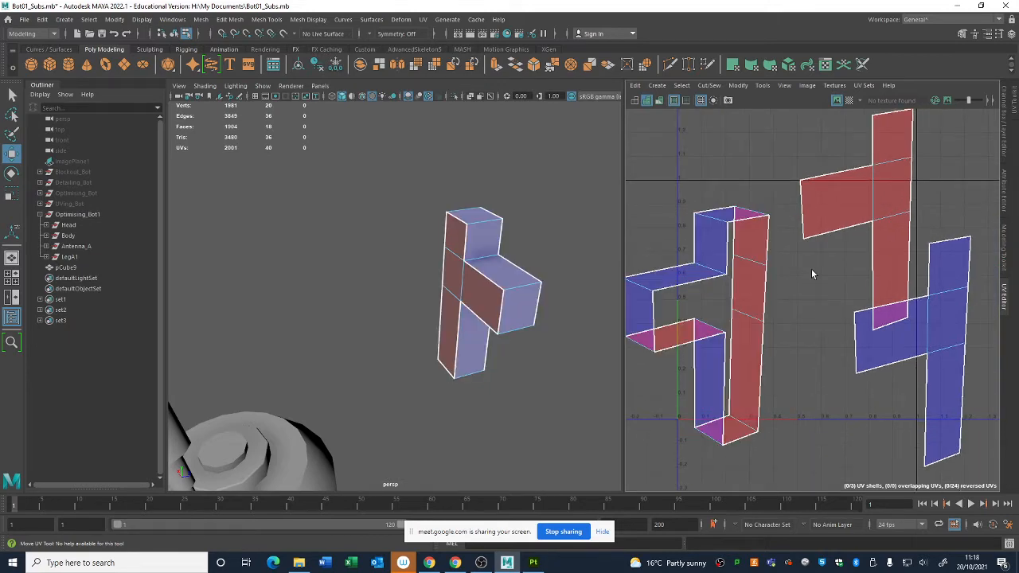
Create a polygon cube above the robot and frame it in the perspective view
scroll(483, 271, "down", 5)
left_click(49, 64)
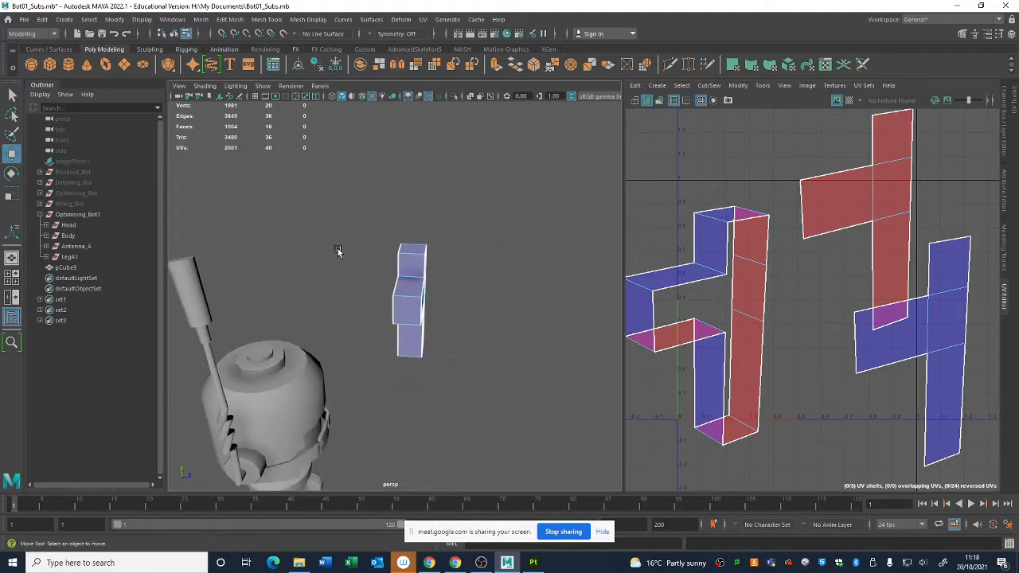
left_click_drag(319, 334, 302, 146)
middle_click_drag(302, 147, 501, 380, "alt")
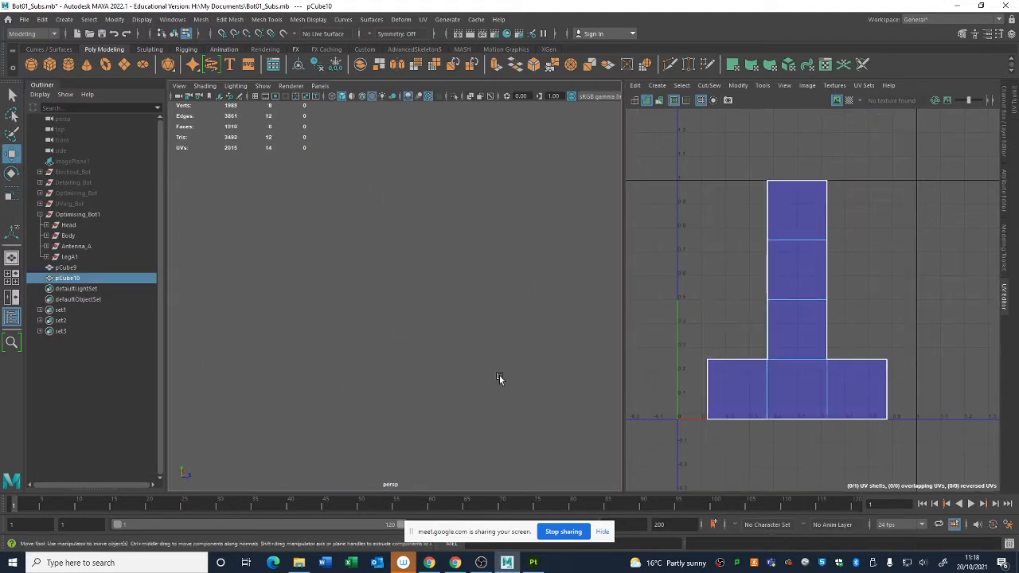
key("f")
Delete three of the new cube's faces to open it up and expose its interior
right_click_drag(440, 427, 382, 325, "alt")
right_click_drag(441, 271, 440, 300)
left_click_drag(471, 290, 430, 275, "alt")
left_click(273, 269)
left_click(322, 258, "shift")
key("Delete")
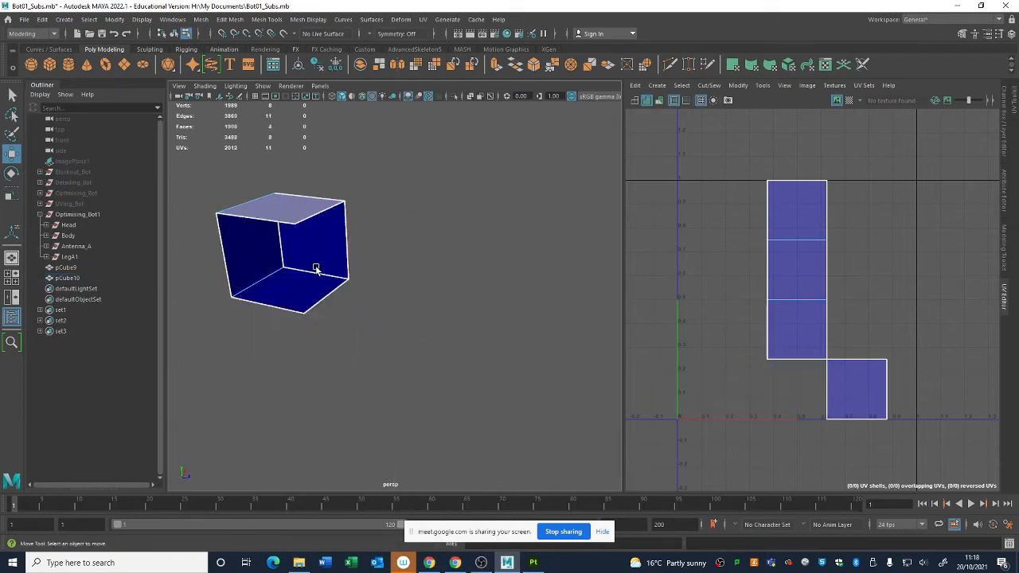
left_click(351, 311)
left_click_drag(353, 311, 414, 302, "alt")
right_click_drag(525, 284, 527, 304)
left_click(530, 289)
key("Delete")
left_click(533, 297)
Select the column-and-arm object and its separate blue UV shell, and examine which side of the model that shell covers
left_click_drag(534, 297, 414, 328, "alt")
scroll(510, 292, "down", 6)
left_click(430, 390)
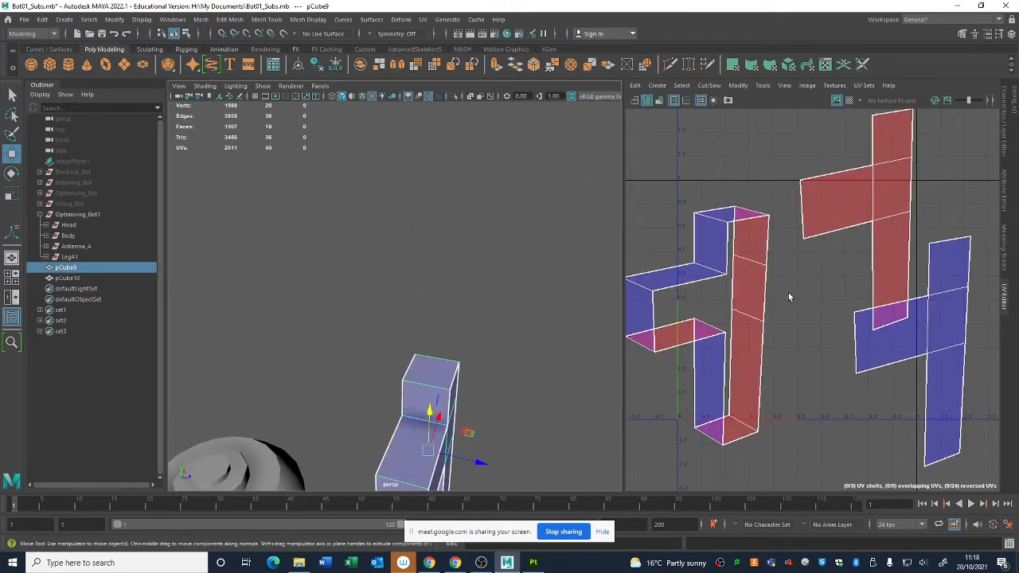
left_click_drag(486, 318, 443, 332, "alt")
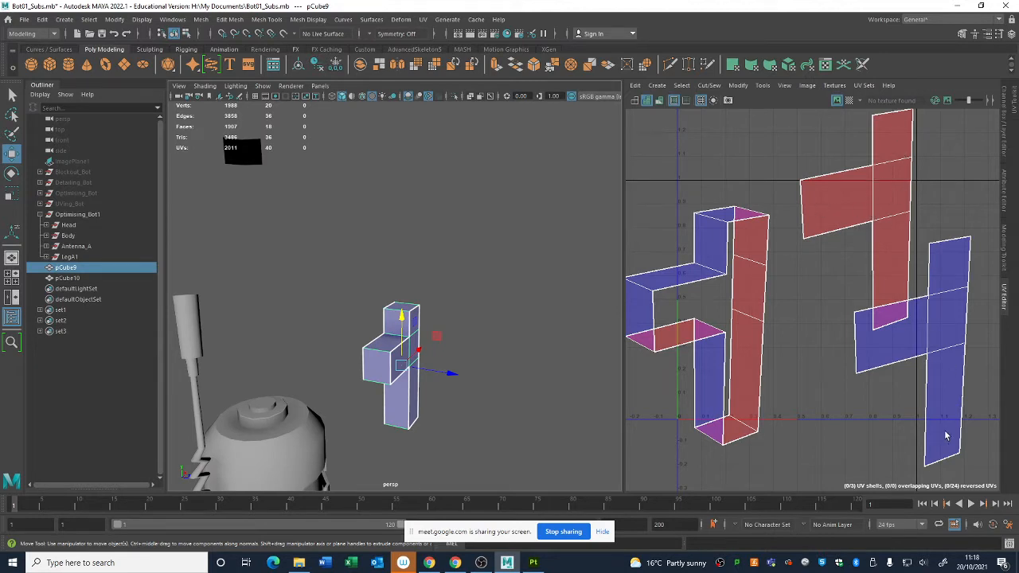
middle_click_drag(366, 198, 359, 193, "alt")
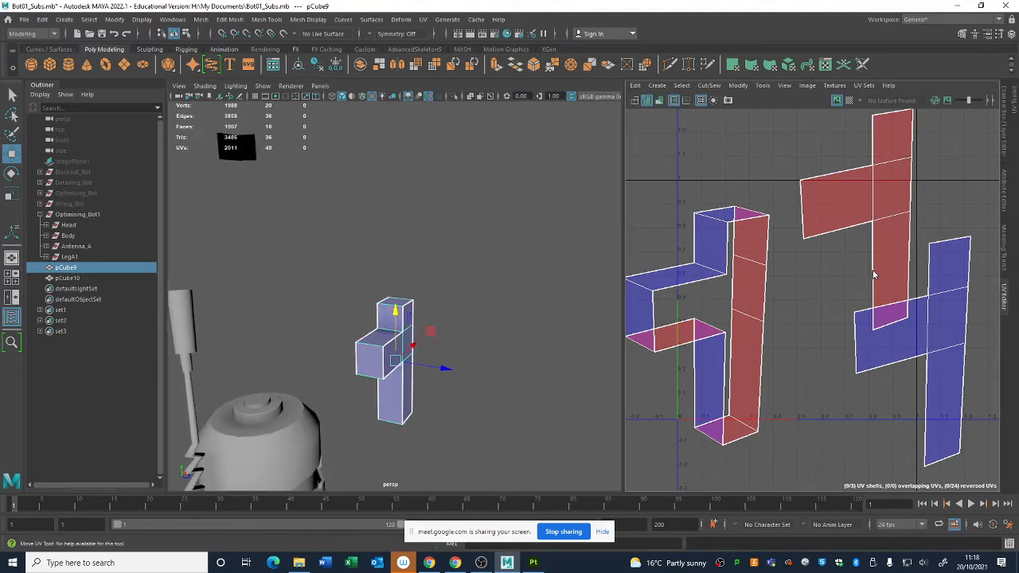
right_click_drag(872, 272, 863, 262)
left_click(946, 308)
left_click_drag(283, 243, 227, 267, "alt")
right_click_drag(227, 267, 309, 348, "alt")
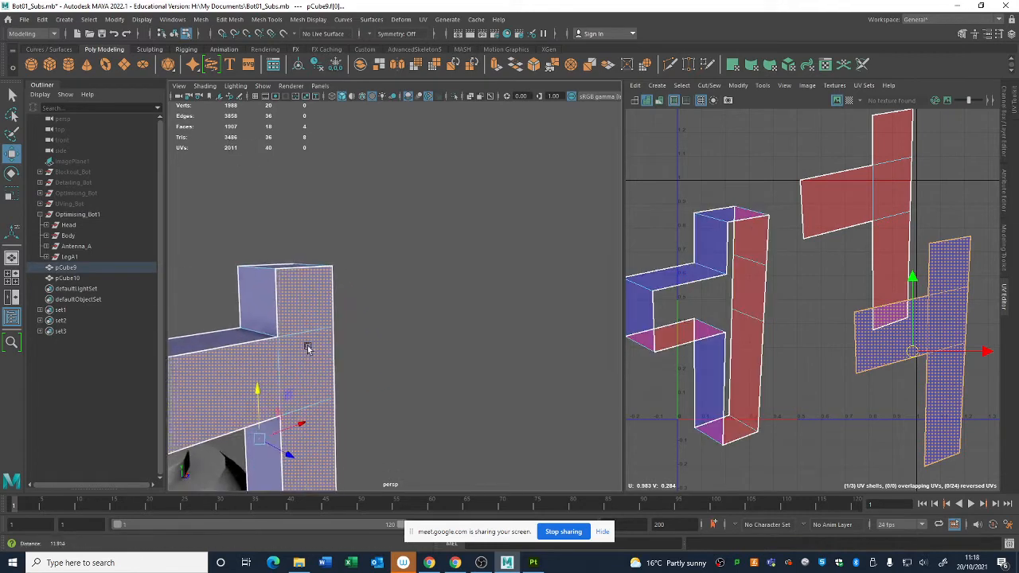
middle_click_drag(309, 348, 473, 242, "alt")
middle_click_drag(922, 339, 787, 347, "alt")
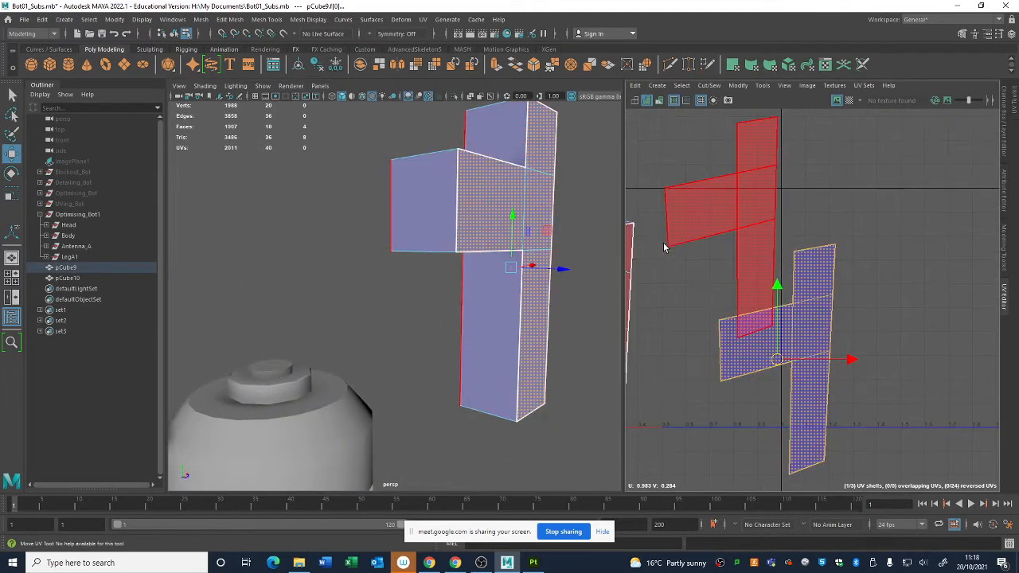
Select the red flat-side UV shell and examine the matching faces on the column-and-arm object
left_click(732, 195)
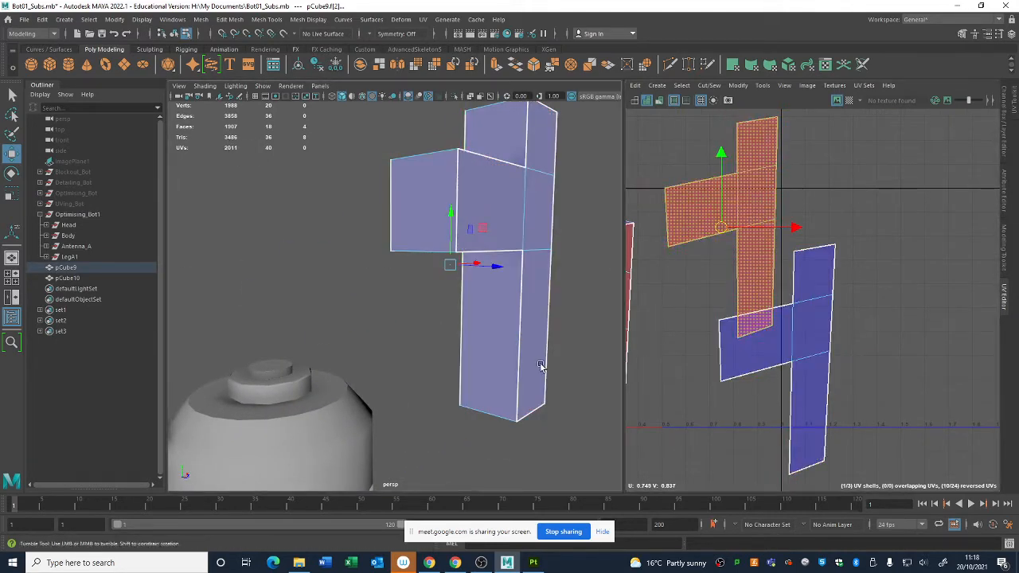
left_click_drag(539, 368, 500, 295, "alt")
right_click_drag(500, 295, 497, 356, "alt")
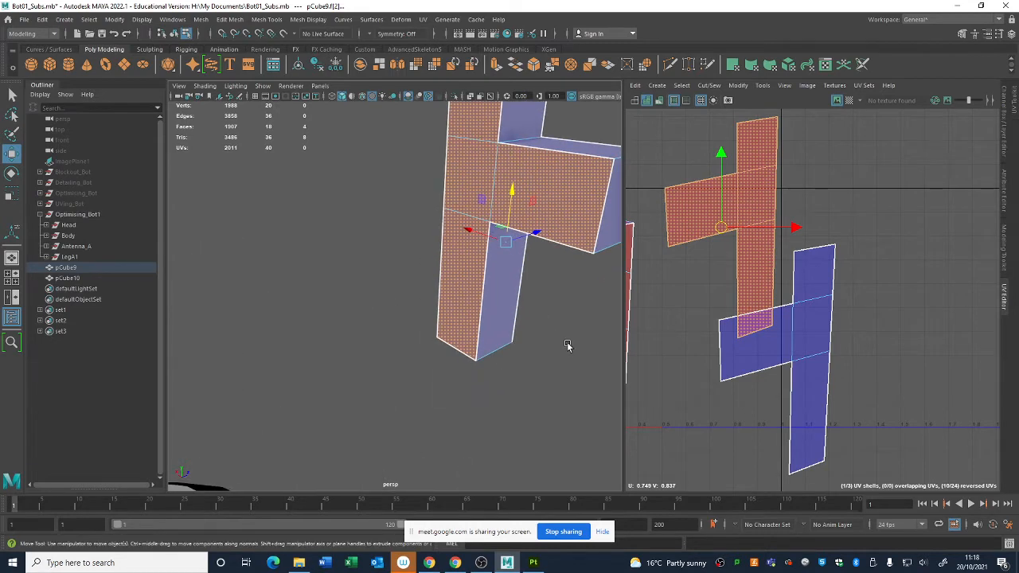
left_click_drag(590, 308, 561, 273, "alt")
right_click_drag(500, 230, 225, 184, "alt")
middle_click_drag(345, 217, 385, 246, "alt")
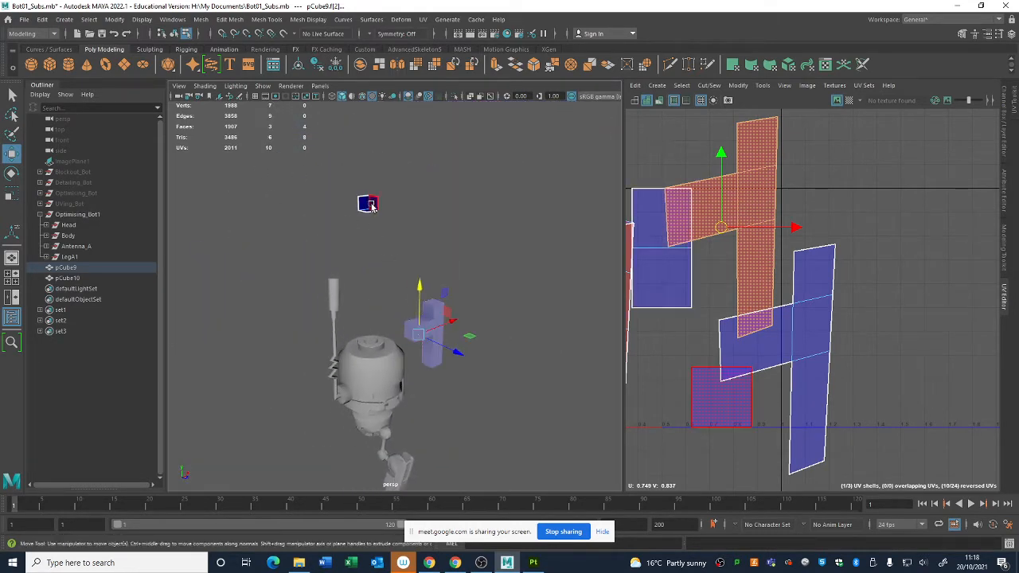
Delete the opened cube above the robot, and select the column-and-arm object to inspect its UV shells
left_click(364, 329)
right_click_drag(367, 203, 406, 205)
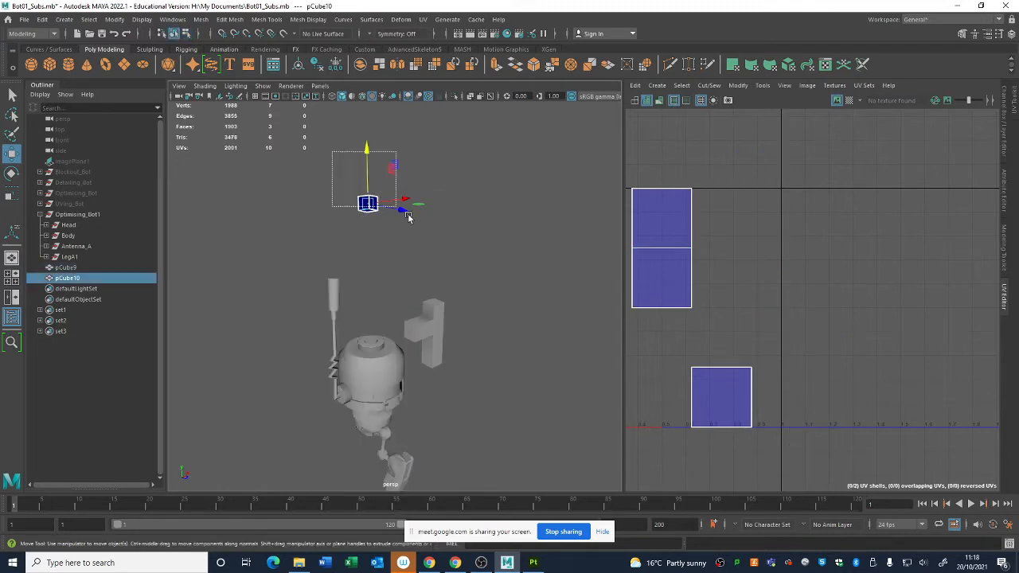
key("Delete")
left_click(438, 347)
right_click_drag(443, 350, 540, 378, "alt")
middle_click_drag(543, 379, 471, 221, "alt")
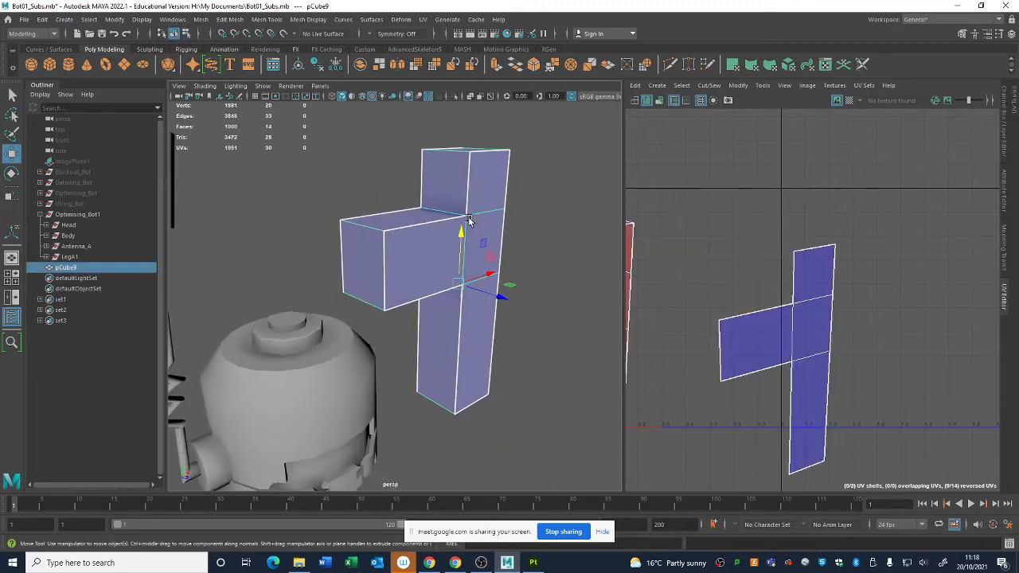
right_click_drag(804, 343, 767, 348, "alt")
middle_click_drag(767, 348, 817, 281, "alt")
middle_click_drag(717, 327, 764, 330, "alt")
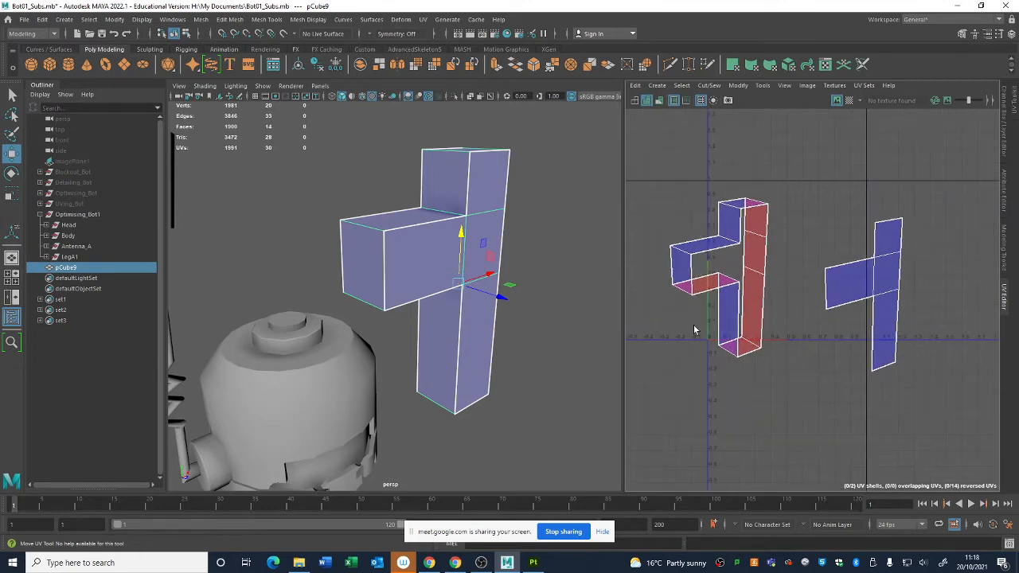
scroll(798, 267, "up", 2)
Undo the recent deletions to restore the opened cube and the red side's faces, and select the column-and-arm object
key("ctrl+z")
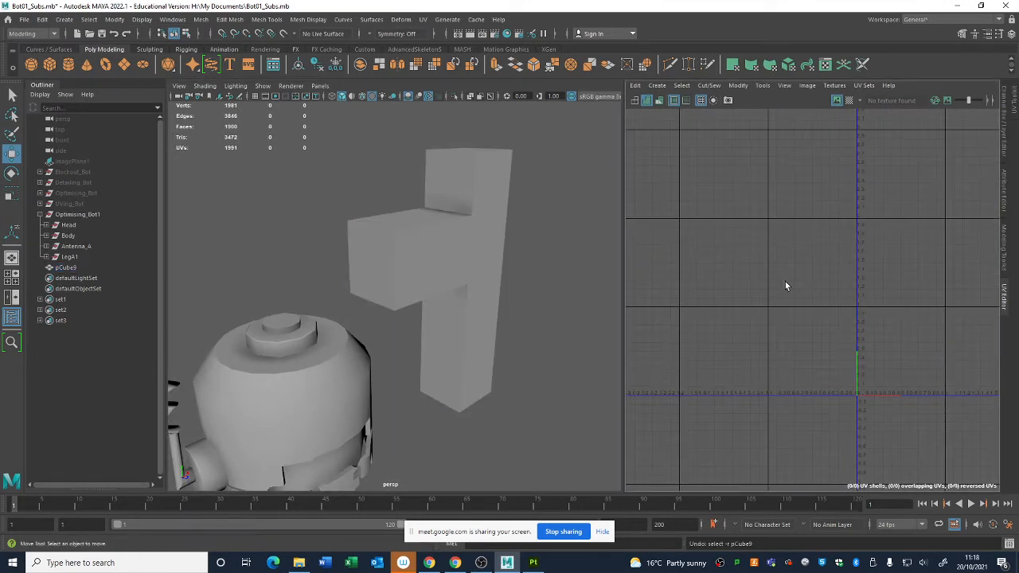
key("ctrl+z")
key("ctrl+z")
key("ctrl+z")
key("ctrl+z")
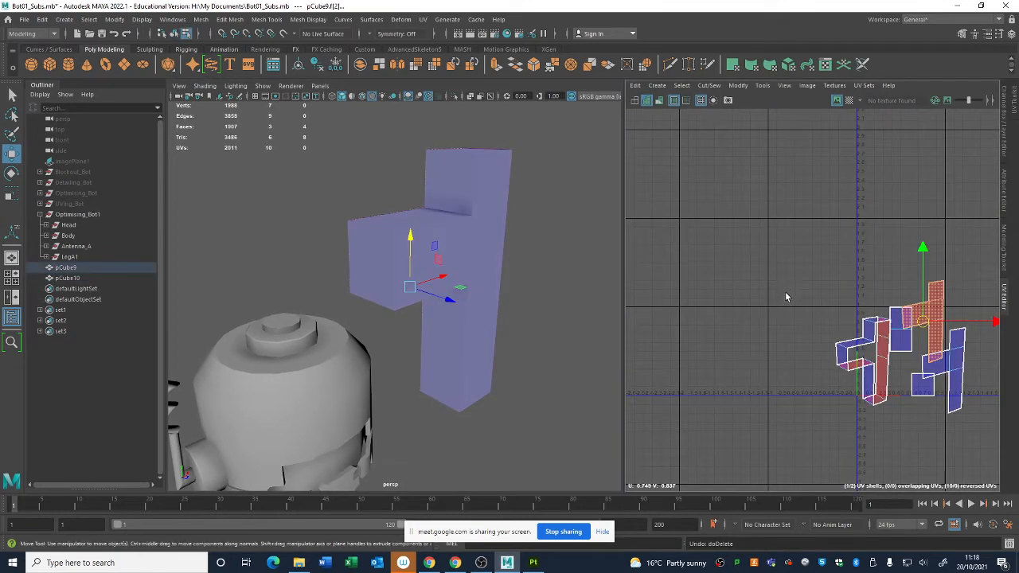
middle_click_drag(493, 289, 448, 325, "alt")
scroll(430, 295, "down", 4)
key("ctrl+z")
left_click(411, 262)
left_click_drag(518, 352, 489, 225, "alt")
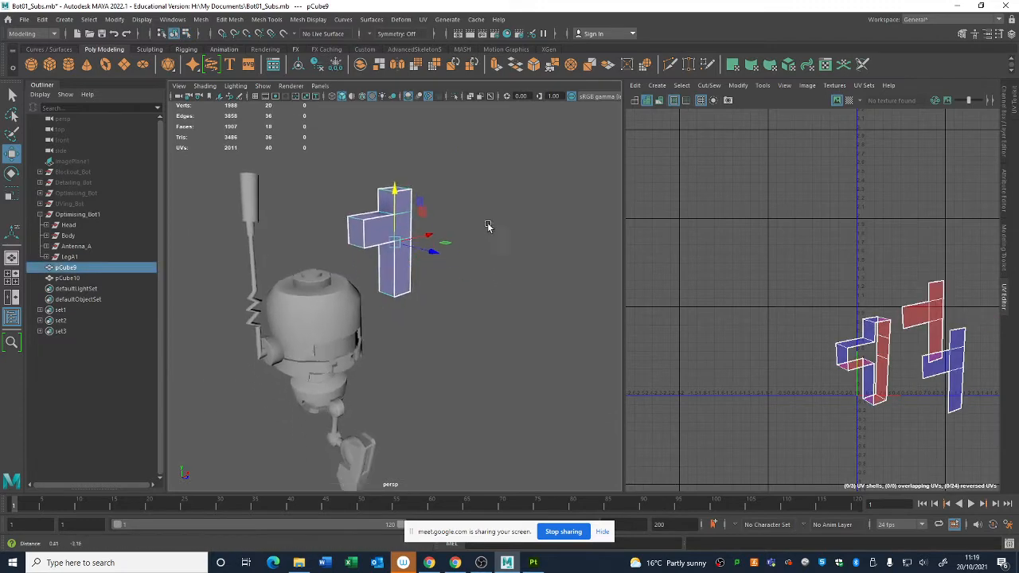
Select each of the three UV shells in turn and examine which faces of the column-and-arm object it covers
scroll(480, 295, "up", 5)
scroll(479, 296, "up", 2)
scroll(826, 407, "up", 5)
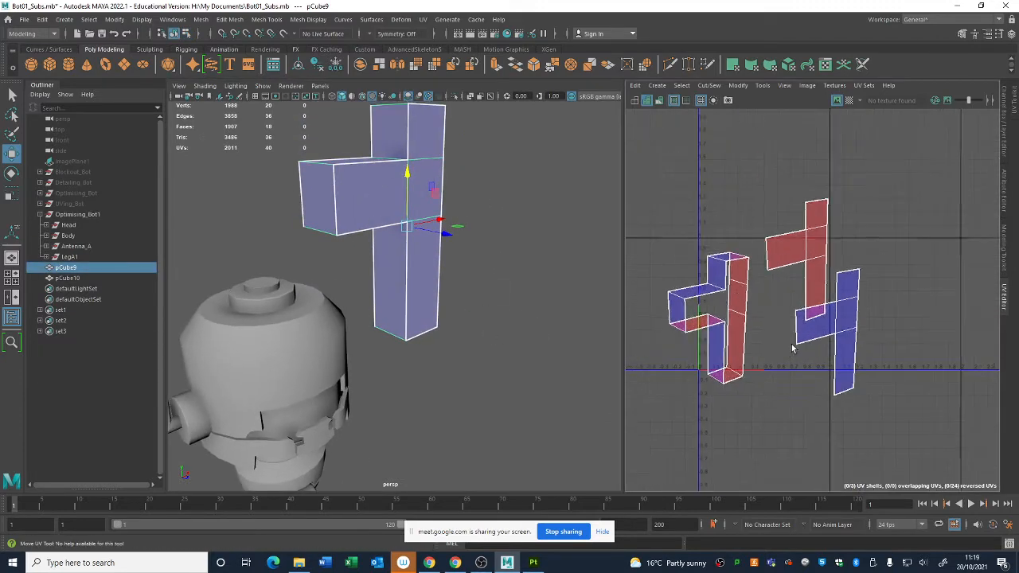
scroll(858, 387, "down", 3)
left_click_drag(420, 279, 465, 277, "alt")
right_click_drag(751, 273, 751, 231)
left_click(746, 273)
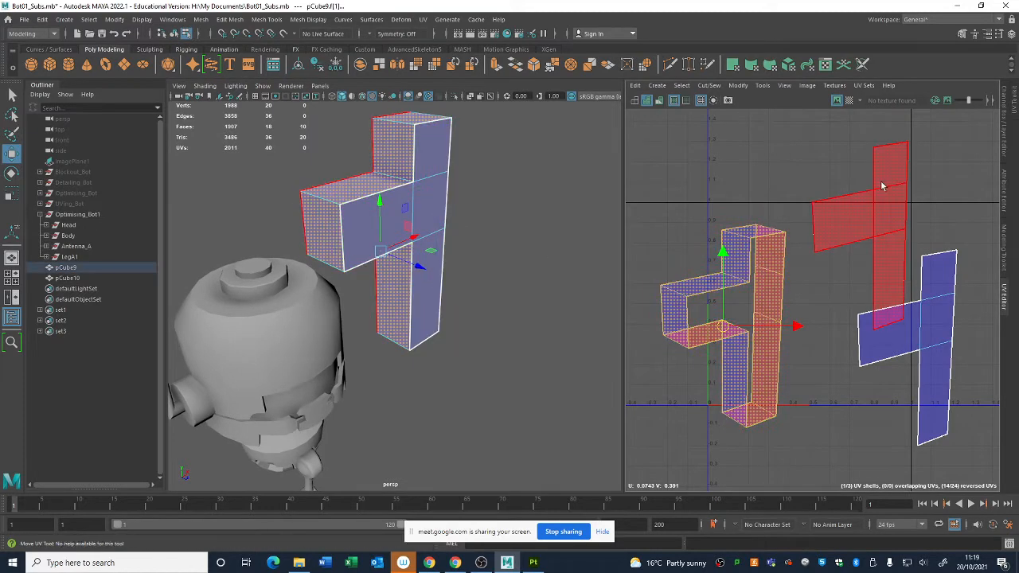
left_click(898, 324)
left_click(735, 311)
scroll(735, 311, "down", 1)
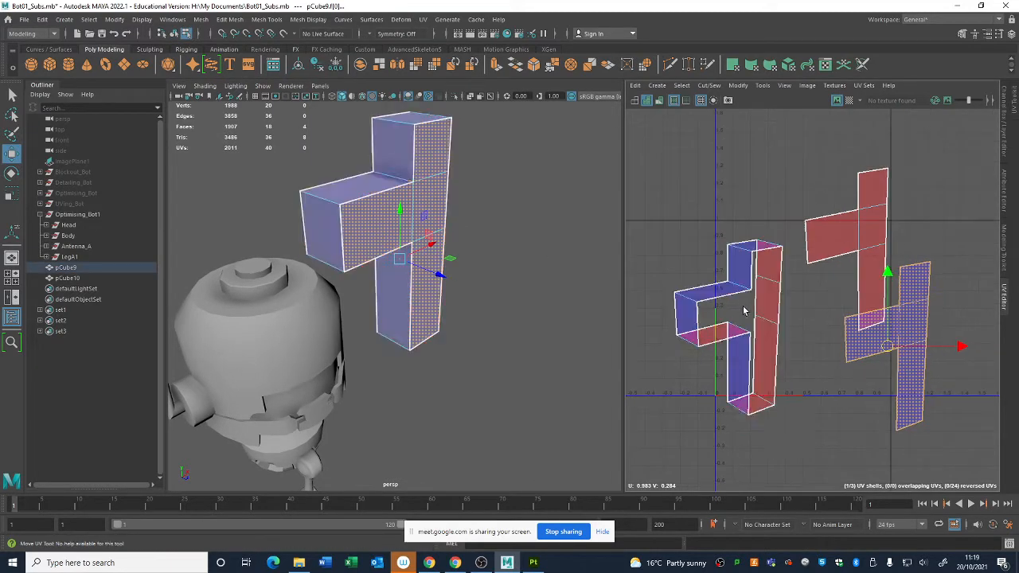
left_click(802, 405)
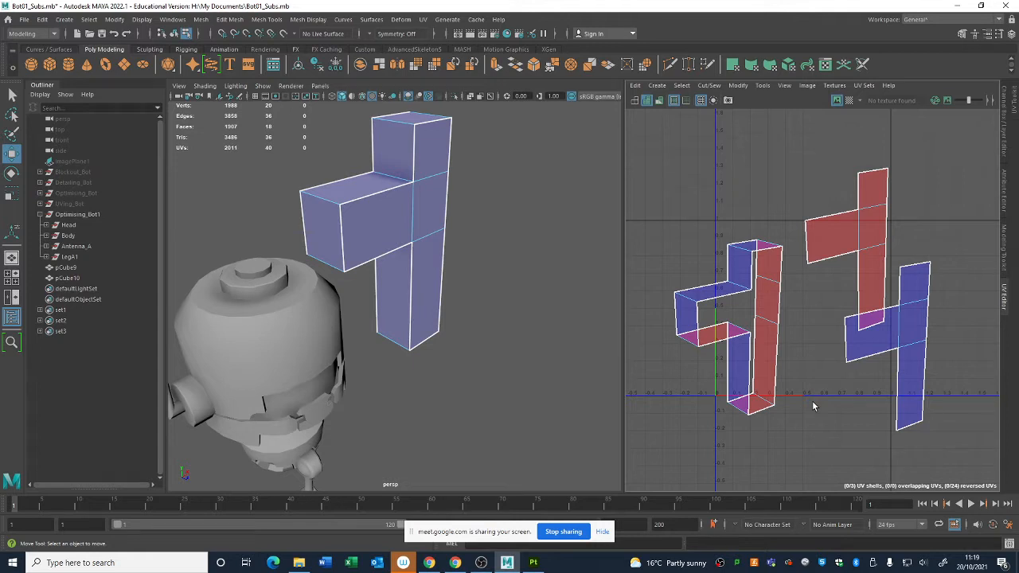
Move the blue flat-side UV shell down clear of the red shell and unfold it
left_click(892, 351)
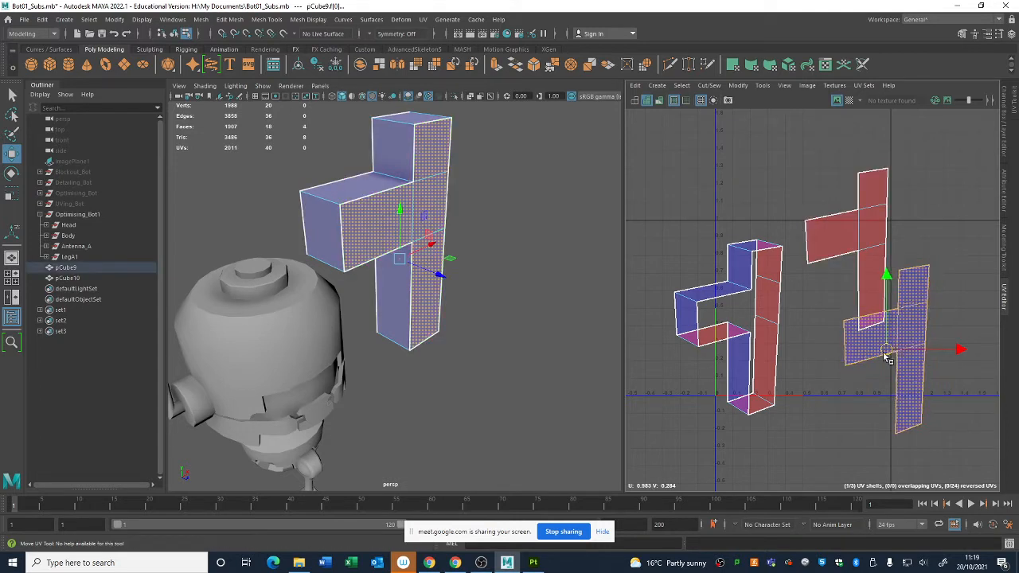
left_click_drag(888, 356, 889, 395)
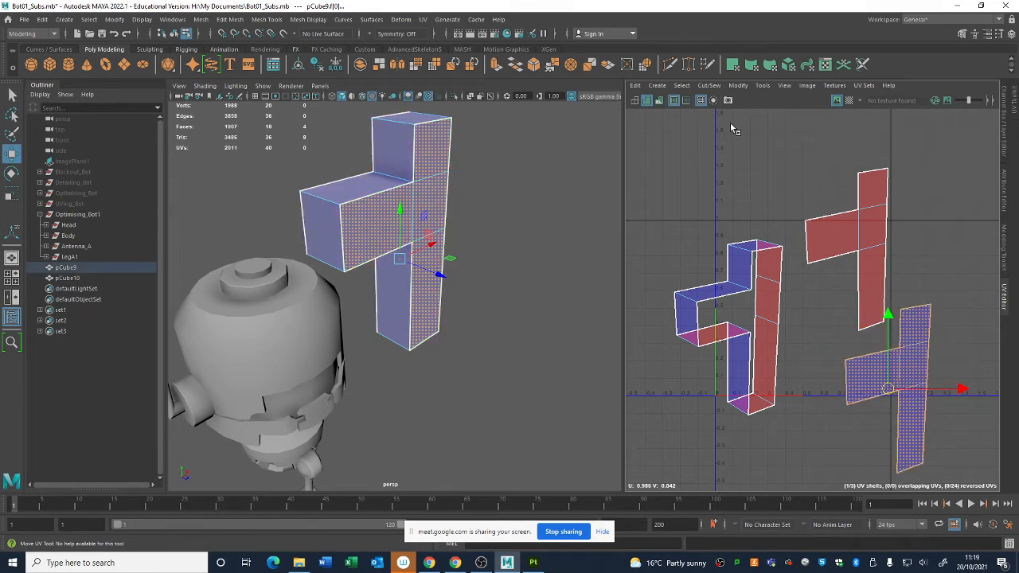
left_click(710, 86)
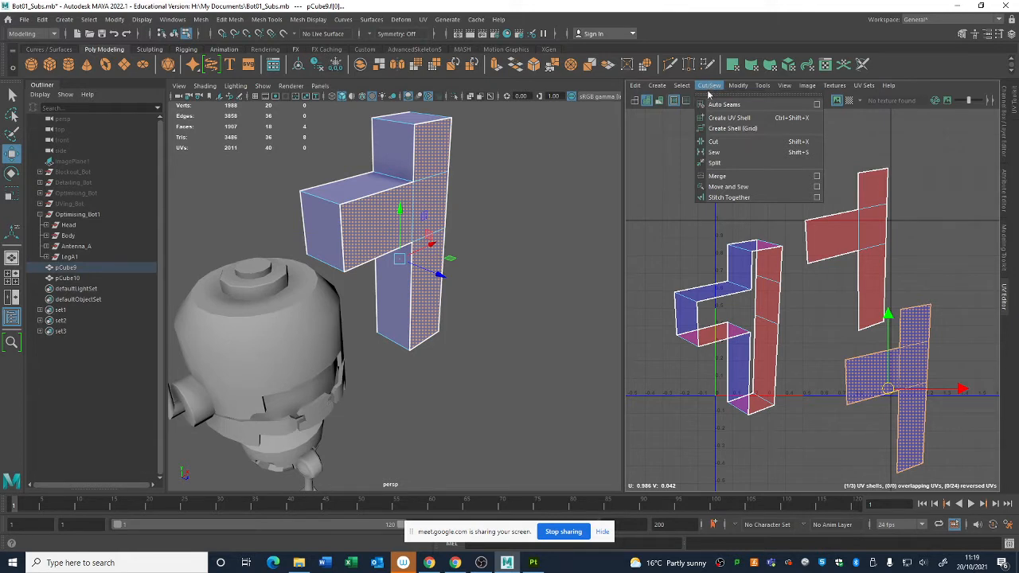
mouse_move(740, 88)
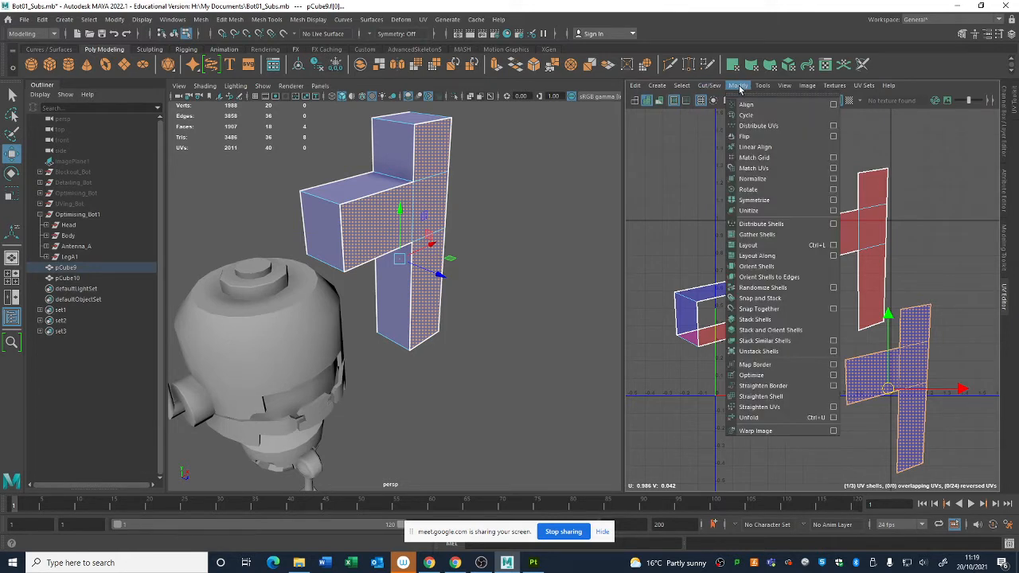
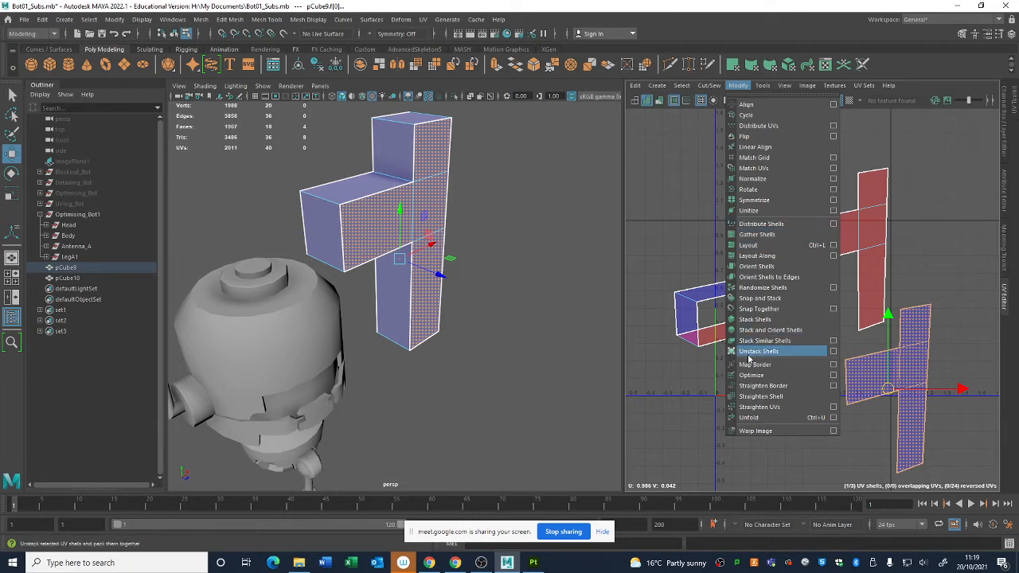
left_click(767, 419)
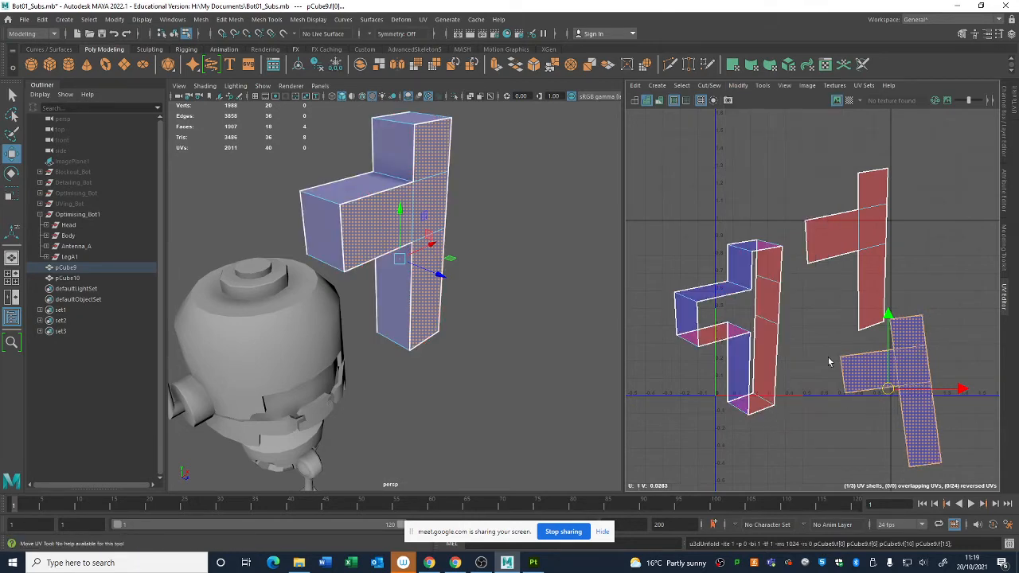
Compare the unfolded flat-side shell with its face on the model and move it further down, away from the other shells
key("f")
middle_click_drag(828, 334, 801, 292, "alt")
left_click_drag(780, 277, 793, 323)
scroll(858, 343, "down", 3)
mouse_move(502, 316)
left_mouse_down("alt")
mouse_move(434, 296)
mouse_move(490, 329)
left_mouse_up("alt")
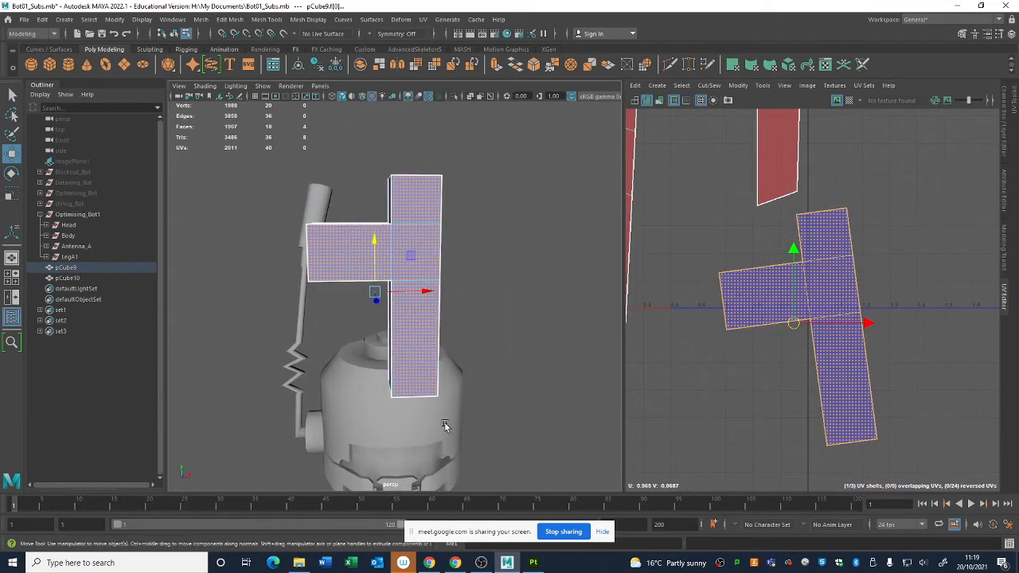
left_click_drag(400, 227, 604, 359, "alt")
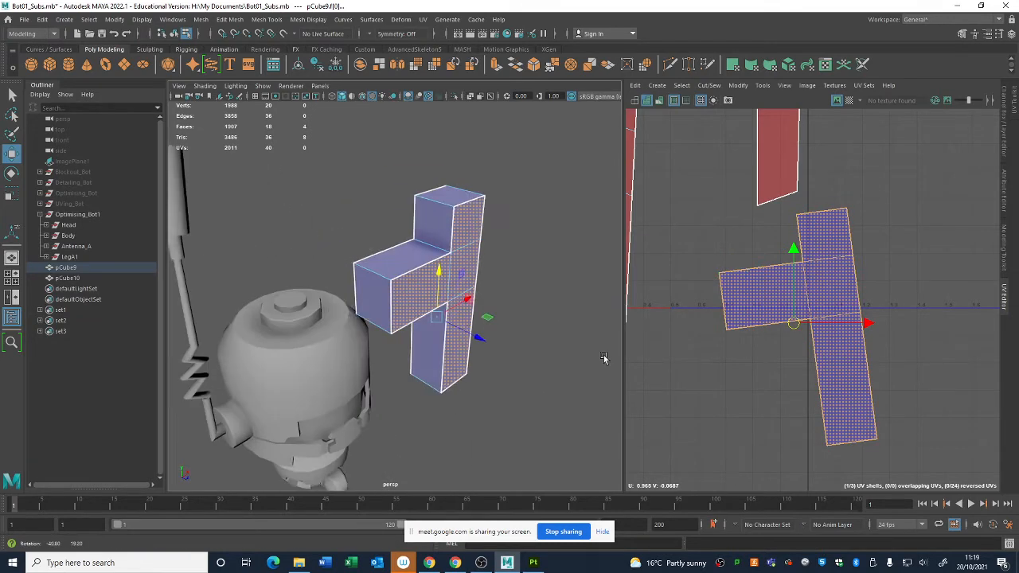
scroll(773, 289, "down", 2)
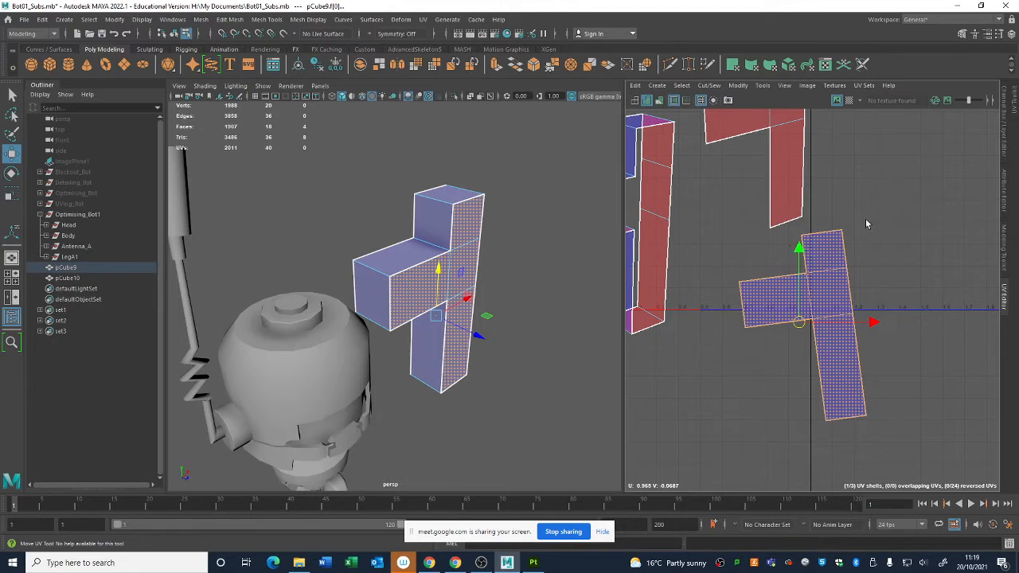
mouse_move(861, 240)
middle_mouse_down("alt")
mouse_move(867, 252)
mouse_move(863, 221)
middle_mouse_up("alt")
left_click_drag(802, 304, 858, 353)
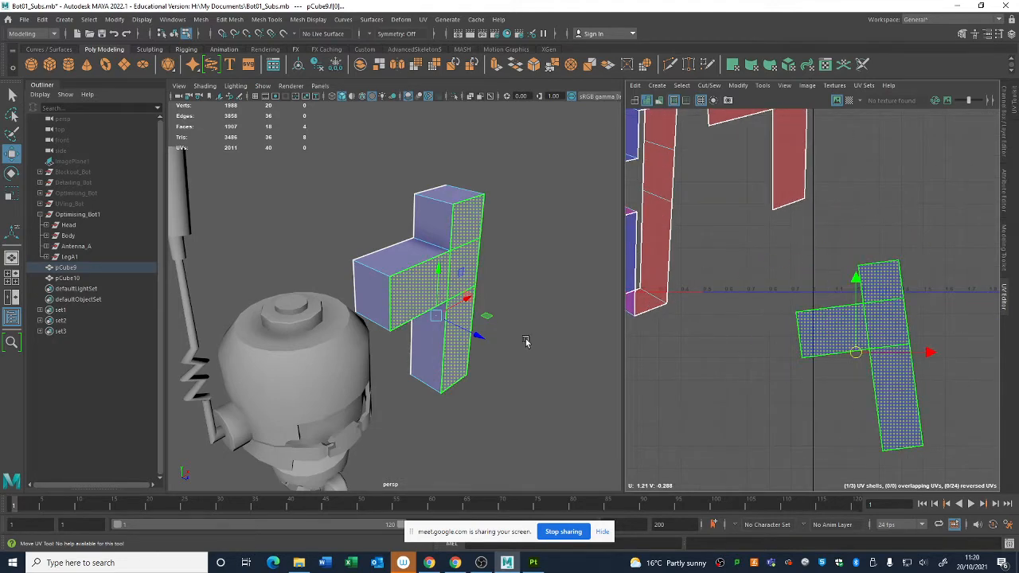
scroll(893, 252, "down", 1)
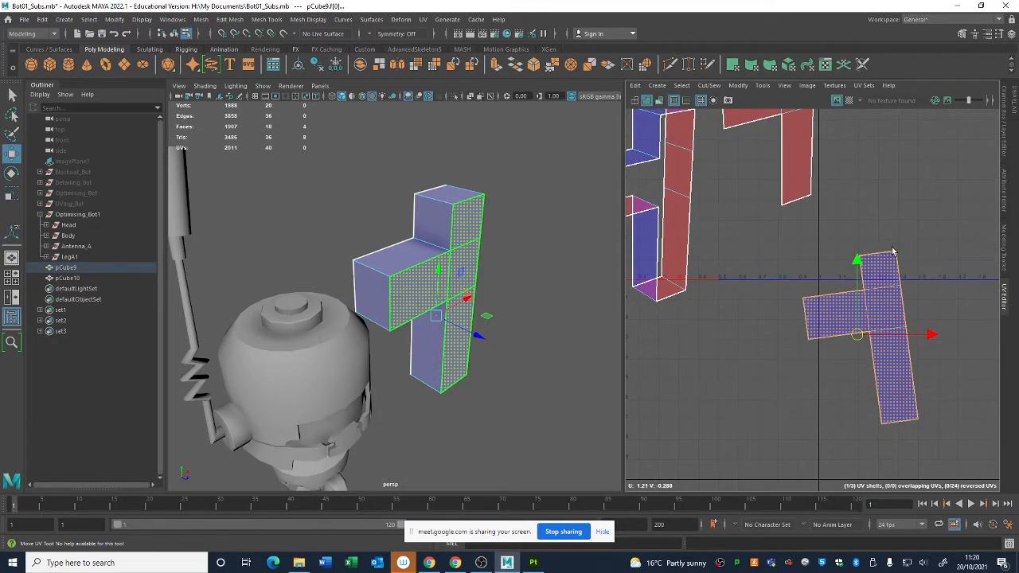
middle_click_drag(860, 245, 884, 348, "alt")
Distort the red shell by pulling the upper corner UV of its arm far outward
right_click_drag(813, 169, 812, 137)
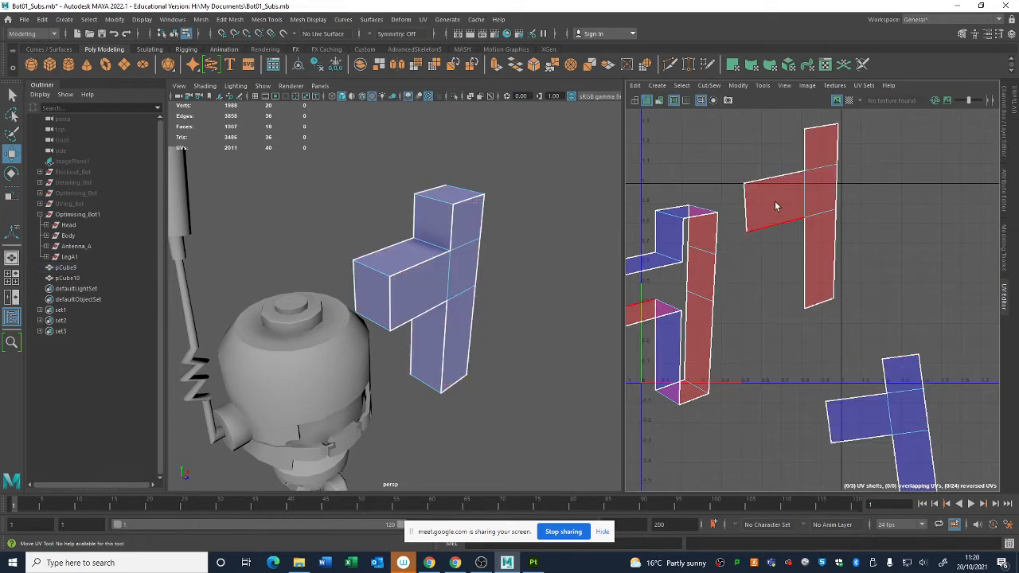
left_click(772, 227)
right_click_drag(768, 209, 795, 215)
left_click(744, 183)
left_click_drag(747, 186, 610, 116)
key("F8")
middle_click_drag(846, 227, 924, 265, "alt")
Select the distorted red UV shell and unfold it
left_click(469, 290)
scroll(886, 287, "down", 2)
right_click_drag(881, 255, 858, 248)
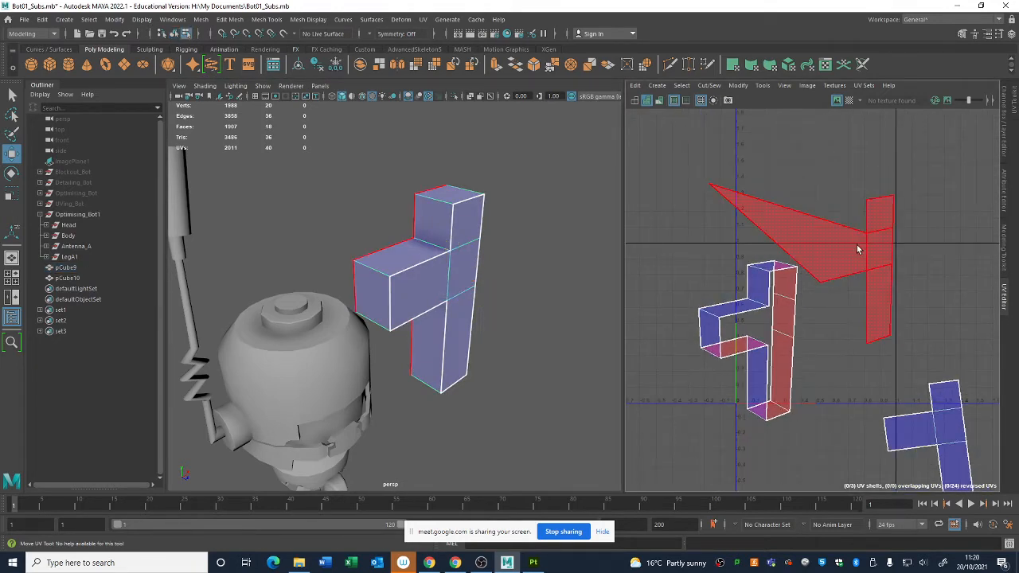
left_click(857, 249)
left_click(747, 89)
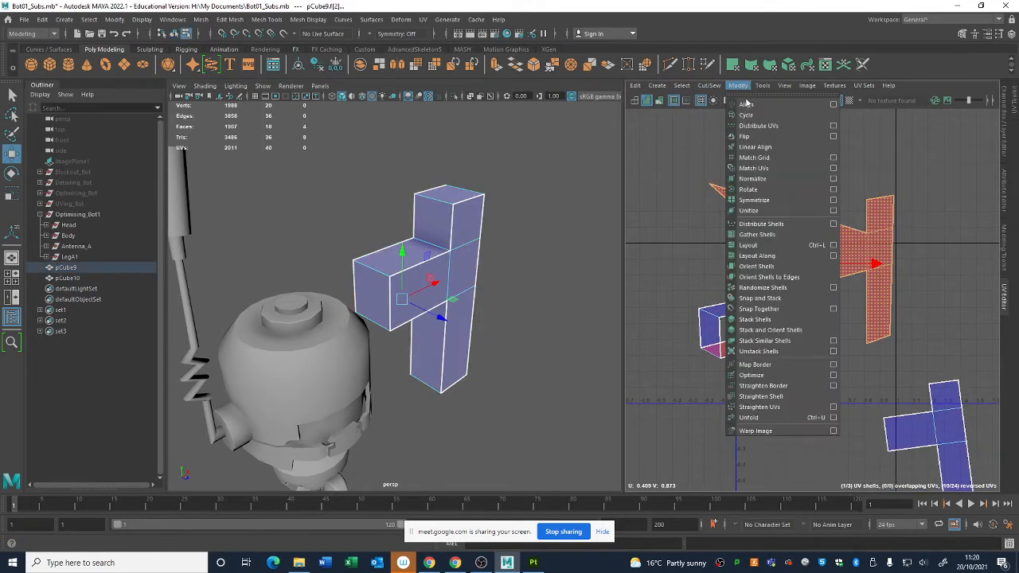
left_click(767, 420)
left_click(866, 250)
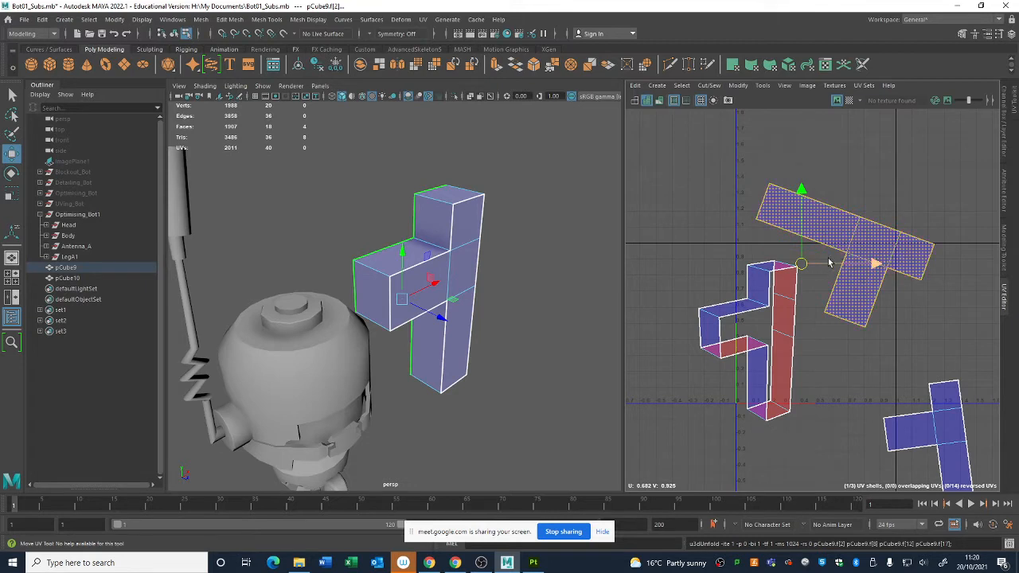
Rotate the unfolded side shell upright and move it between the wrap-around shell and the tilted blue shell
key("r")
key("e")
left_click_drag(850, 216, 708, 217)
key("w")
left_click_drag(798, 263, 902, 338)
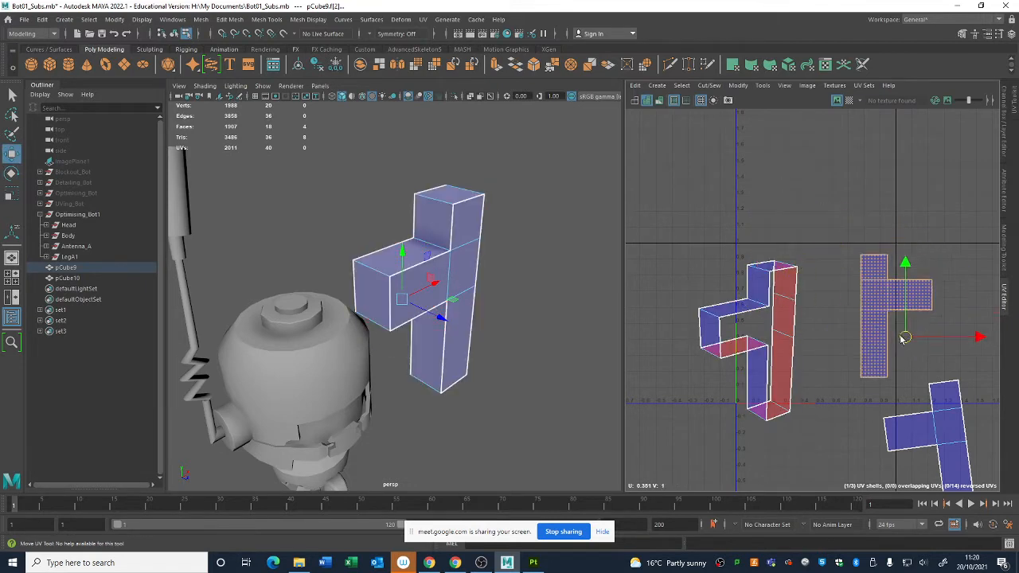
Move the tilted blue shell up beside the upright one, and shift the wrap-around shell away from both
left_click(939, 430)
left_click_drag(935, 442, 939, 362)
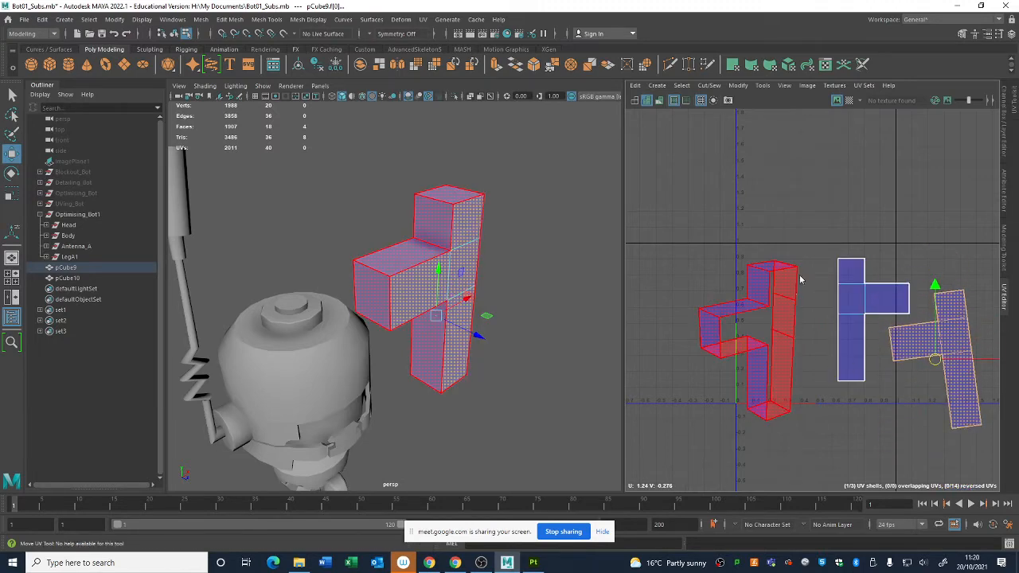
left_click(776, 335)
middle_click_drag(773, 337, 711, 296, "alt")
left_click_drag(711, 296, 661, 280)
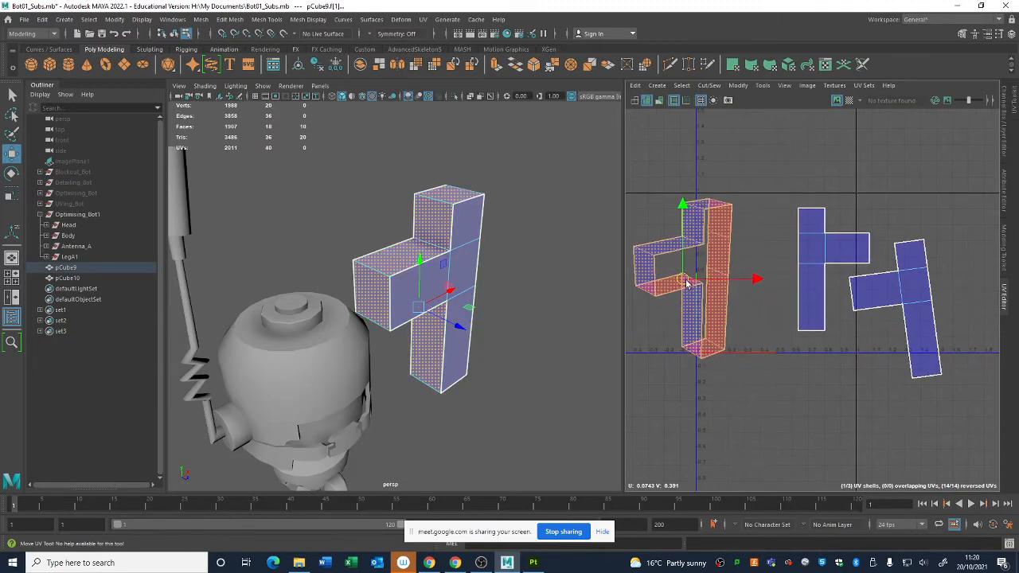
middle_click_drag(661, 280, 749, 282, "alt")
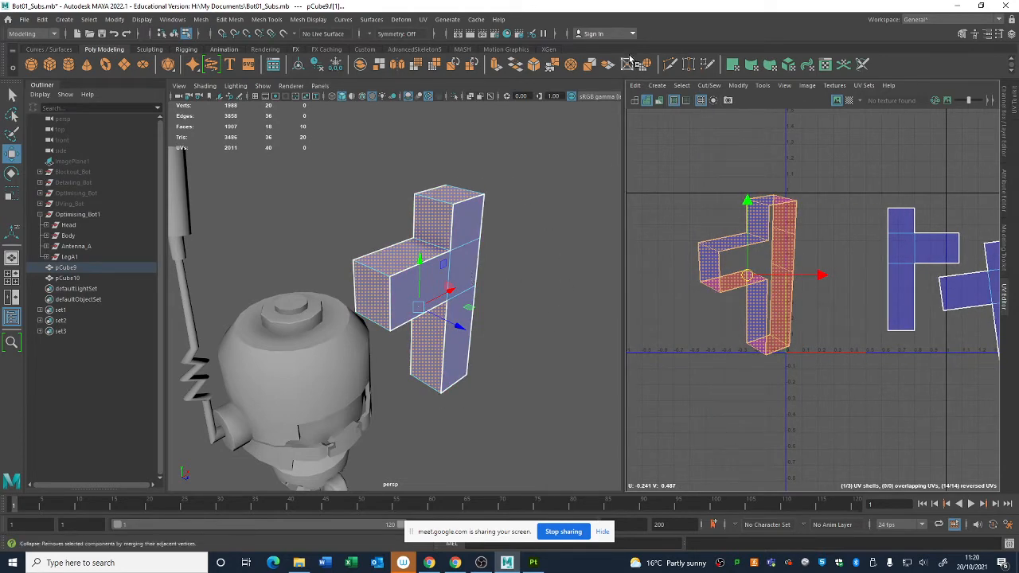
Unfold the wrap-around shell and compare the resulting ring with the matching faces on the model
left_click(713, 88)
left_click(768, 430)
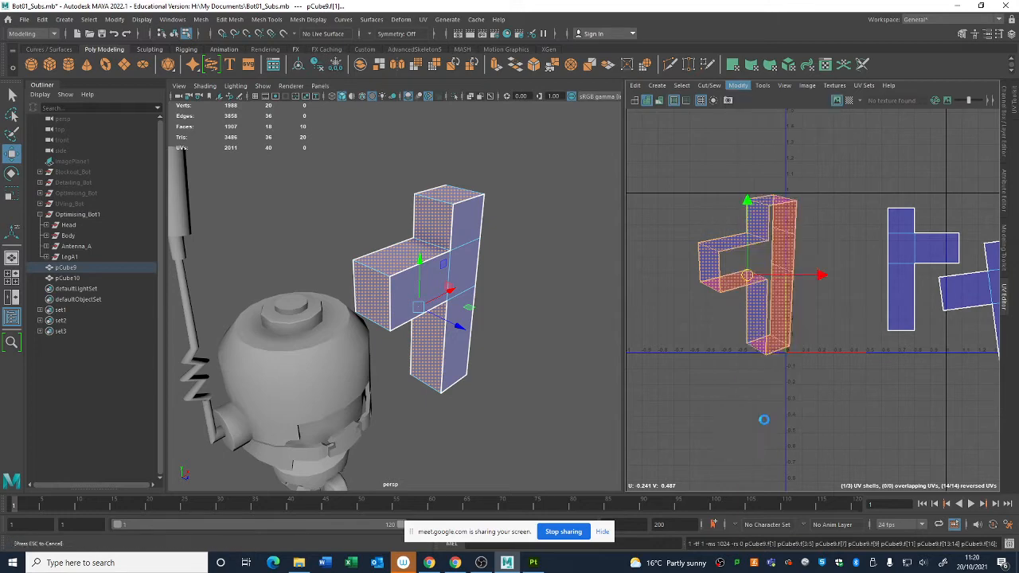
right_click_drag(781, 231, 885, 442, "alt")
middle_click_drag(779, 268, 897, 232, "alt")
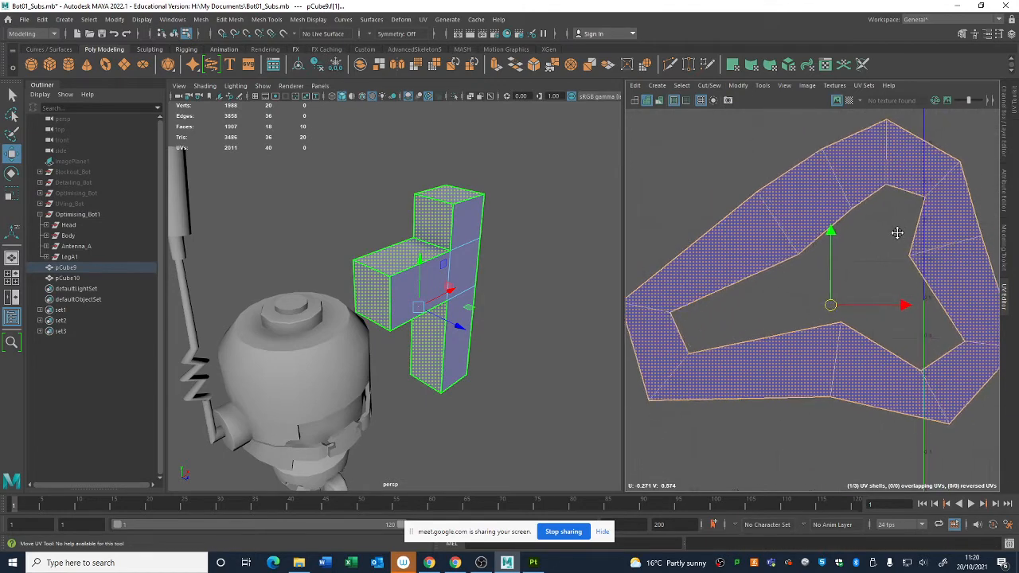
right_click_drag(897, 231, 832, 233, "alt")
middle_click_drag(861, 247, 782, 248, "alt")
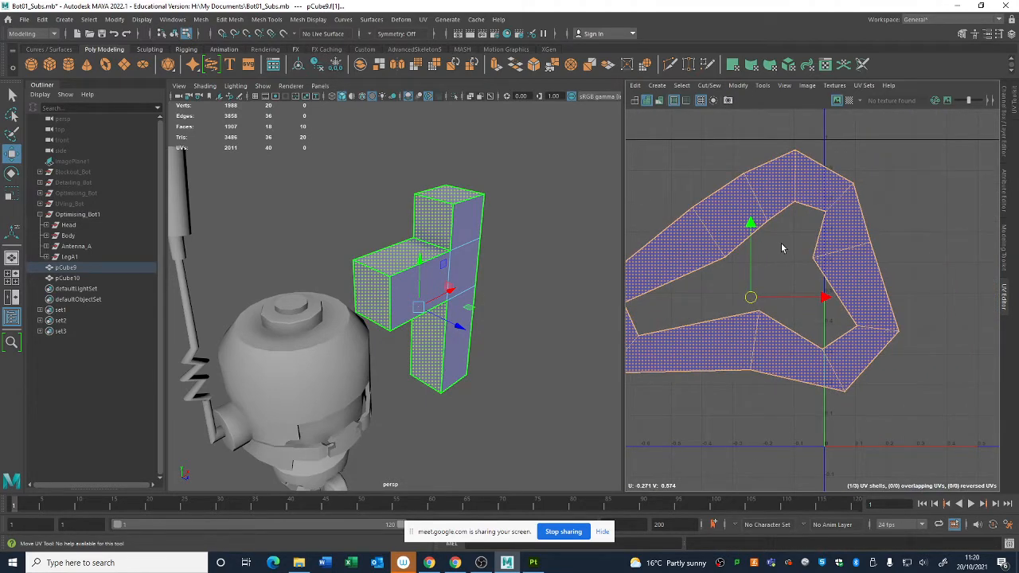
left_click(774, 233)
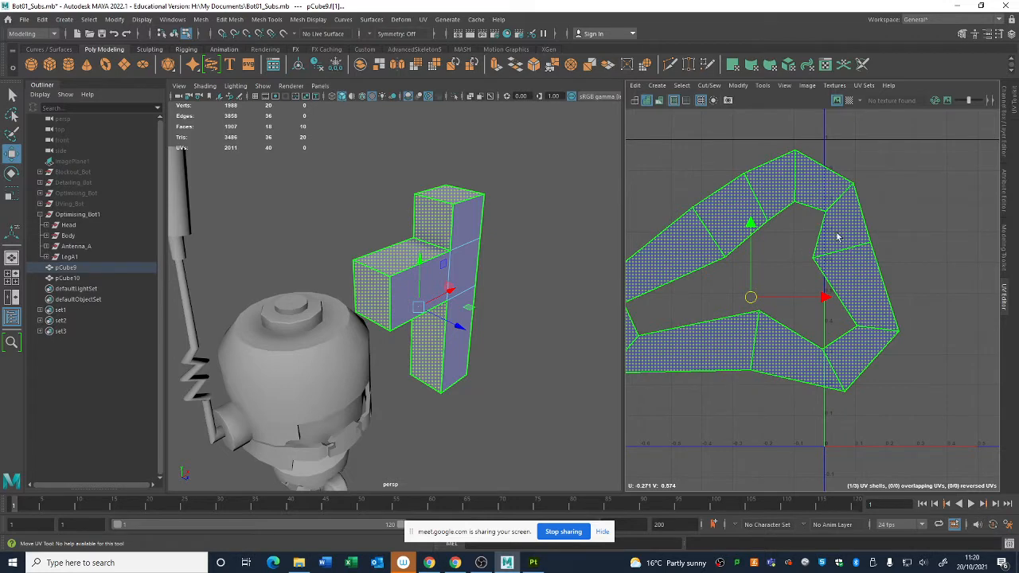
left_click_drag(513, 316, 504, 257, "alt")
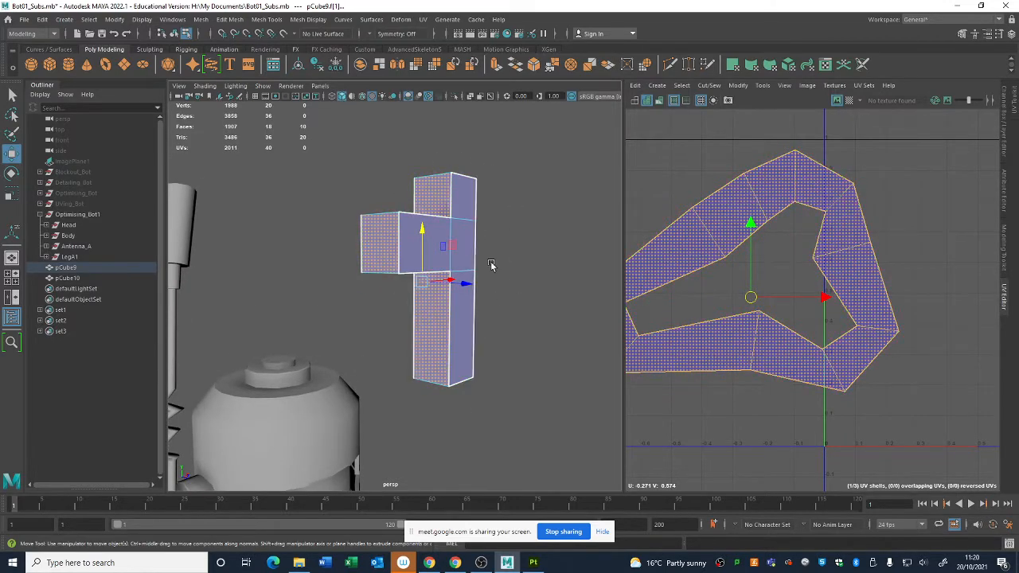
scroll(773, 355, "down", 3)
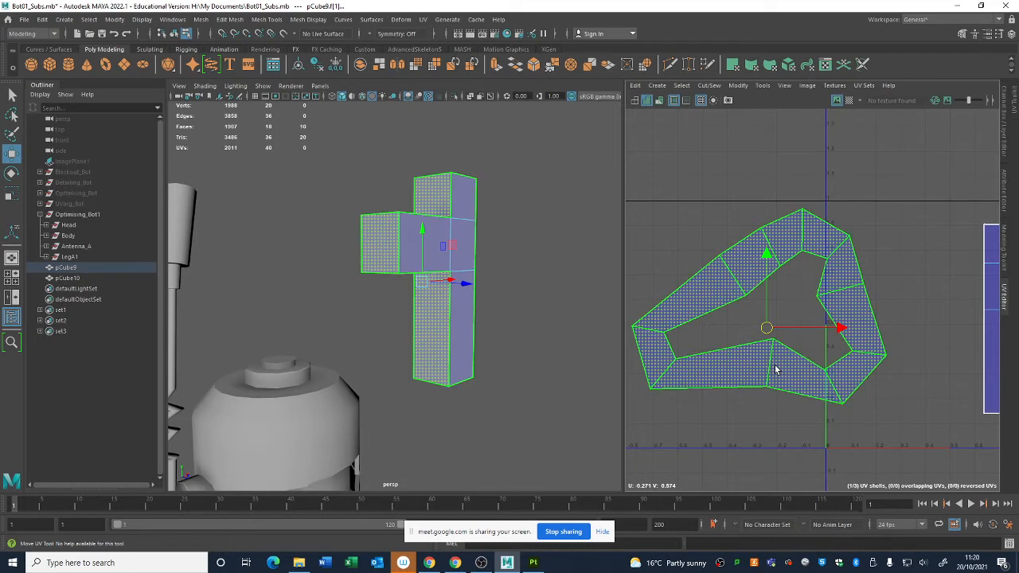
Cut the wrap-around shell's UVs along the edge where the arm's underside meets the column
left_click_drag(406, 231, 414, 250, "alt")
key("q")
right_click_drag(421, 232, 419, 204)
left_click_drag(493, 240, 521, 324, "alt")
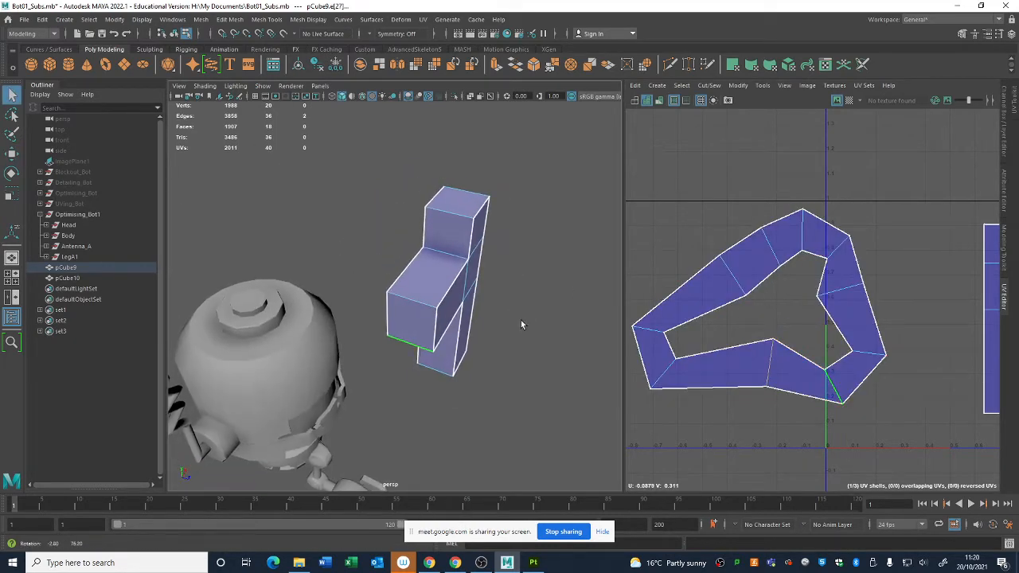
left_click_drag(452, 333, 428, 270, "alt")
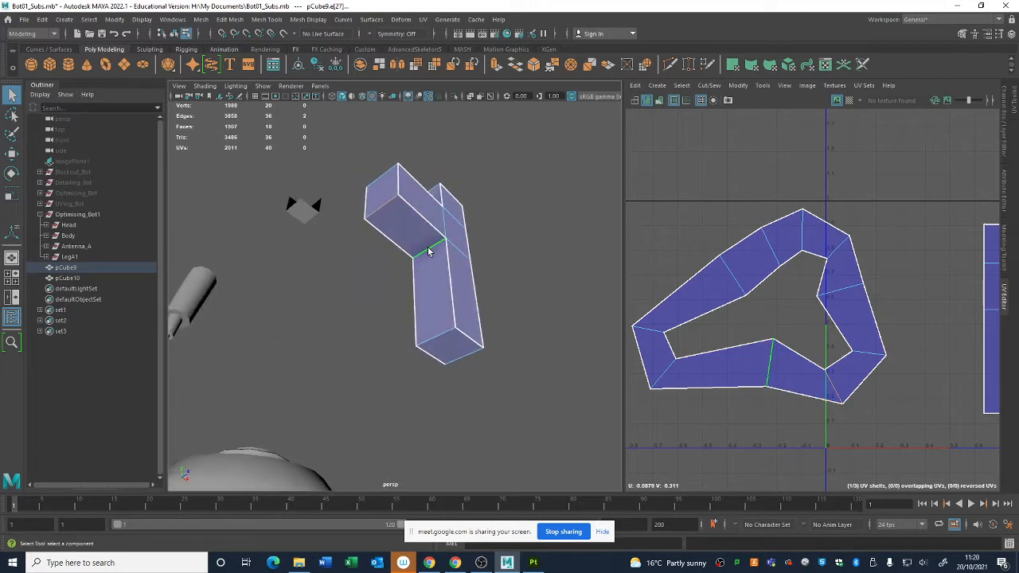
left_click(762, 374)
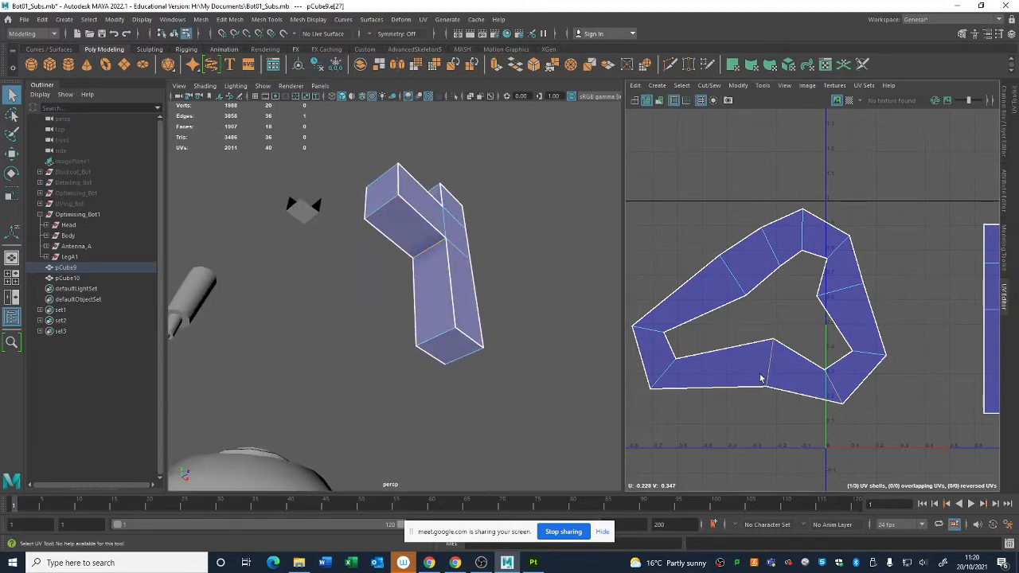
left_click(710, 86)
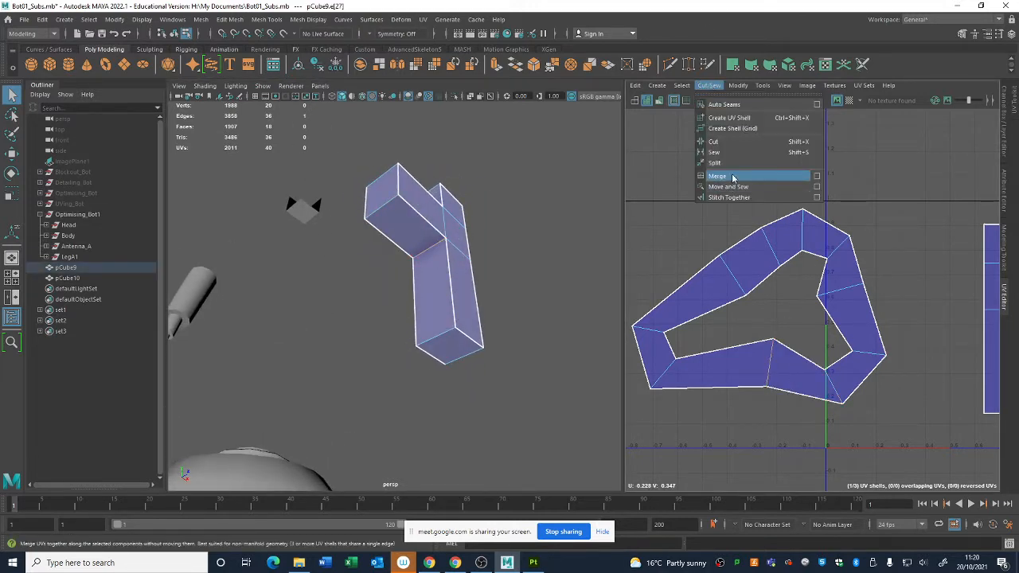
left_click(736, 174)
Select the cut wrap-around shell and unfold it into a straight strip
right_click_drag(780, 291, 768, 247)
left_click(768, 247)
middle_click_drag(759, 305, 750, 249, "alt")
scroll(781, 236, "down", 3)
left_click(737, 86)
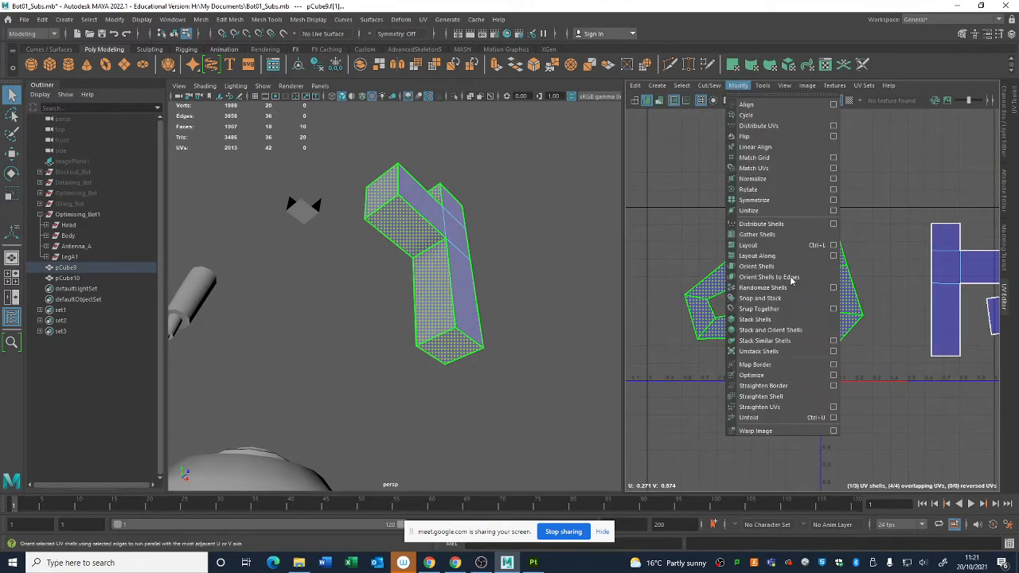
left_click(774, 418)
scroll(785, 419, "down", 2)
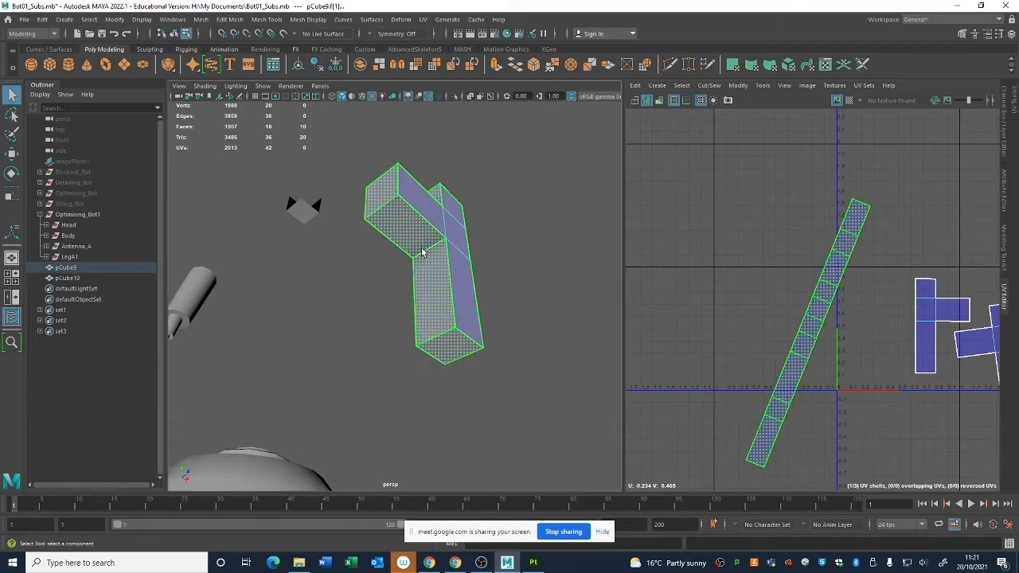
Clear the strip's selection and compare the straightened UV strip and both T-shaped shells with the matching faces on the model
mouse_move(422, 252)
left_mouse_down("alt")
mouse_move(483, 307)
mouse_move(464, 318)
left_mouse_up("alt")
mouse_move(477, 237)
left_mouse_down("alt")
mouse_move(396, 249)
mouse_move(356, 234)
mouse_move(285, 255)
mouse_move(473, 141)
mouse_move(487, 231)
mouse_move(453, 214)
left_mouse_up("alt")
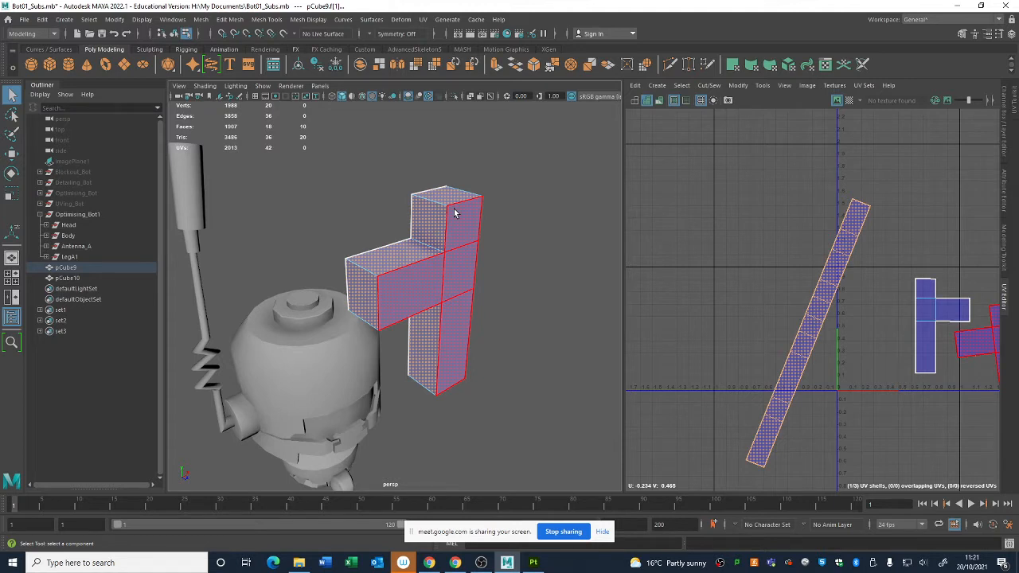
left_click(455, 212)
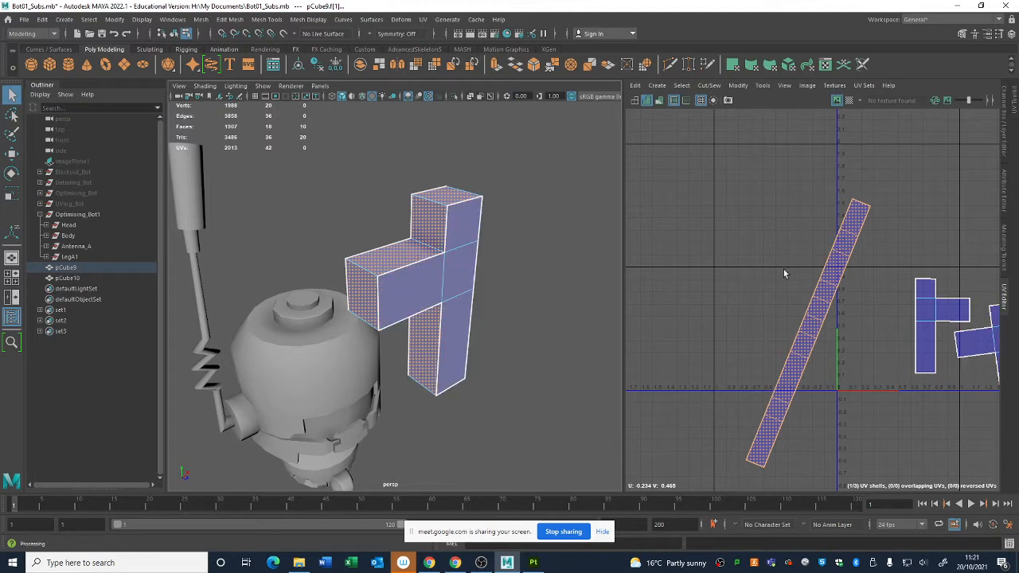
left_click(783, 269)
left_click_drag(342, 279, 420, 228, "alt")
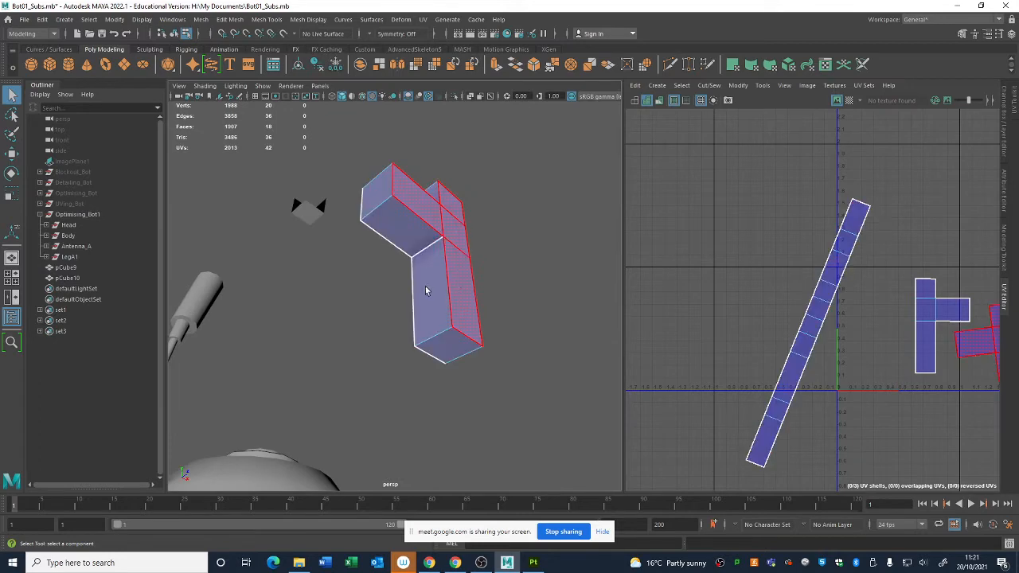
left_click_drag(426, 291, 486, 263, "alt")
scroll(742, 289, "down", 3)
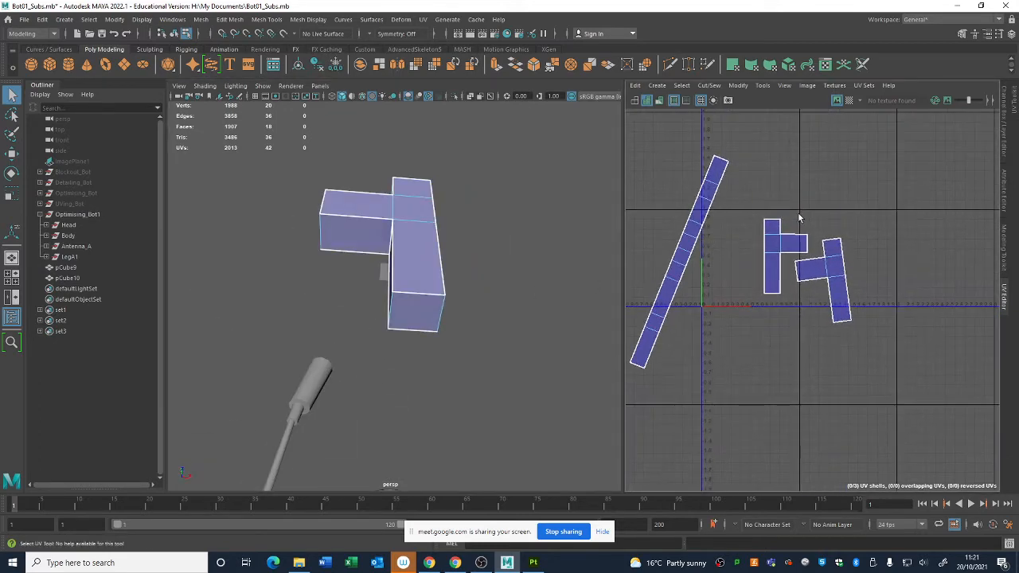
middle_click_drag(801, 216, 838, 237, "alt")
scroll(750, 272, "up", 3)
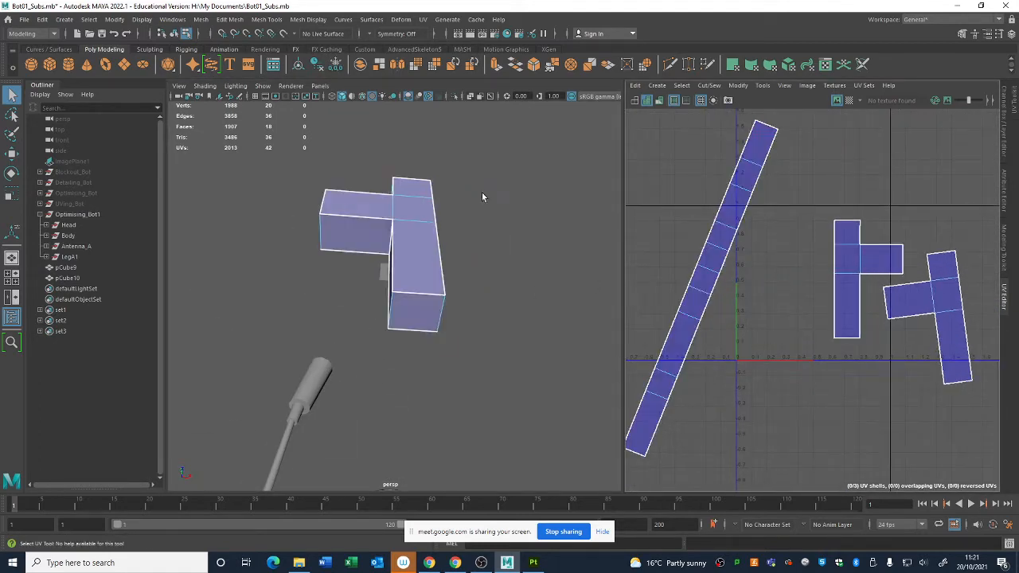
Switch to edge selection and pick edges on the column and arm that cross the wrap-around UV strip
left_click_drag(484, 196, 503, 259, "alt")
right_click_drag(450, 243, 451, 213)
left_click_drag(401, 190, 409, 252, "alt")
left_click(398, 196)
left_click_drag(399, 199, 409, 329, "alt")
left_click(408, 328)
left_click_drag(499, 375, 589, 342, "alt")
scroll(717, 399, "up", 2)
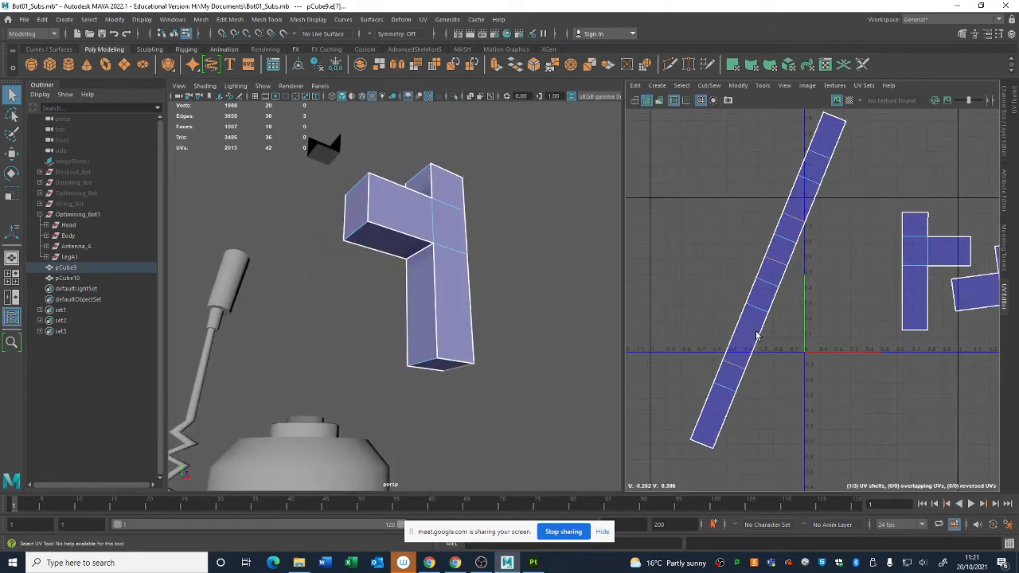
Cut the long UV strip along its three selected edges and unfold the resulting shells
scroll(717, 398, "down", 1)
left_click(737, 85)
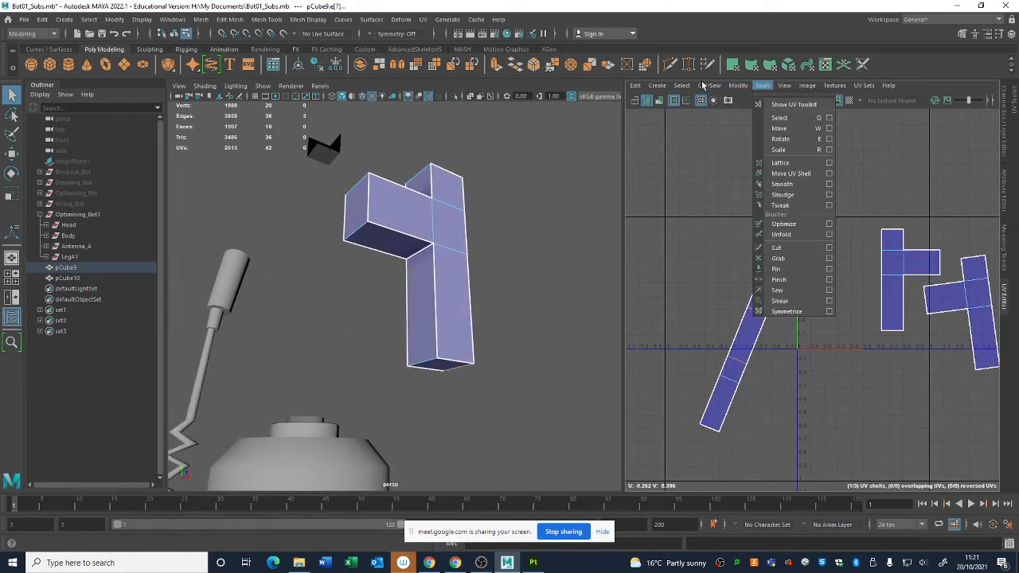
mouse_move(708, 86)
left_click(722, 164)
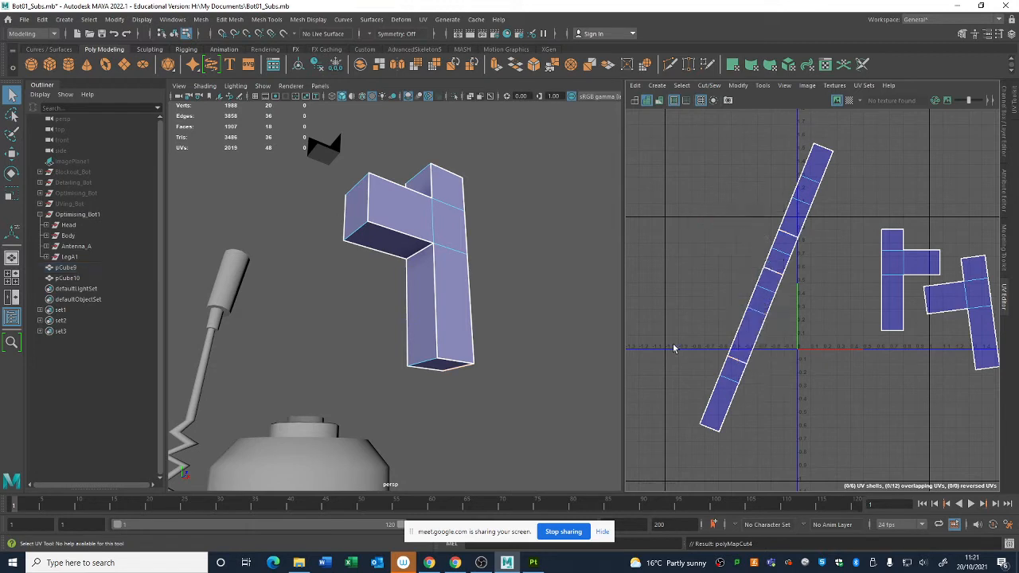
left_click(786, 202)
left_click(719, 86)
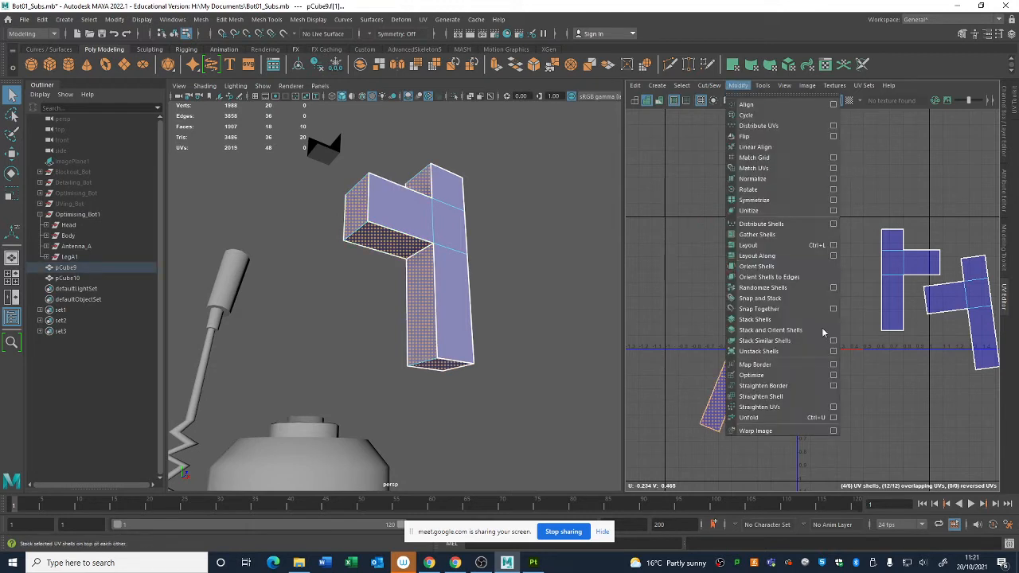
left_click(777, 420)
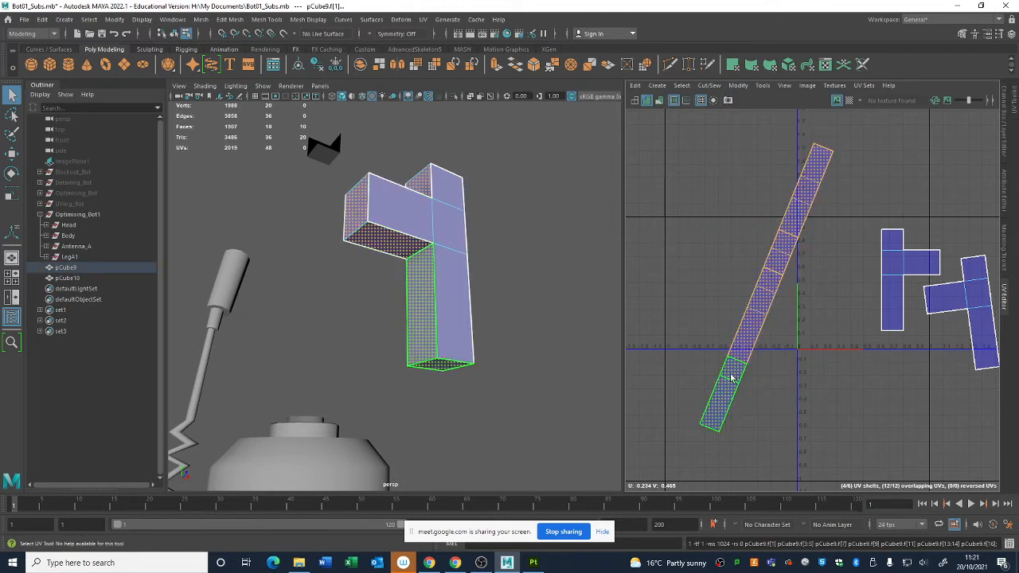
Move the shells cut from the long strip apart so that each piece stands separately
left_click(805, 201)
middle_click_drag(826, 376, 765, 389, "alt")
left_click(753, 205)
key("w")
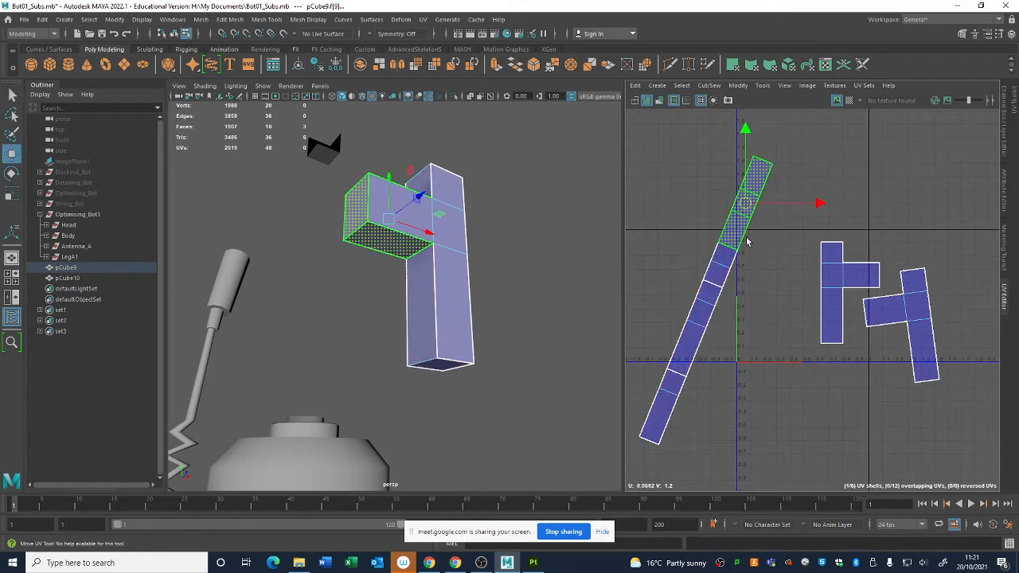
left_click_drag(752, 205, 760, 301)
left_click_drag(668, 409, 675, 235)
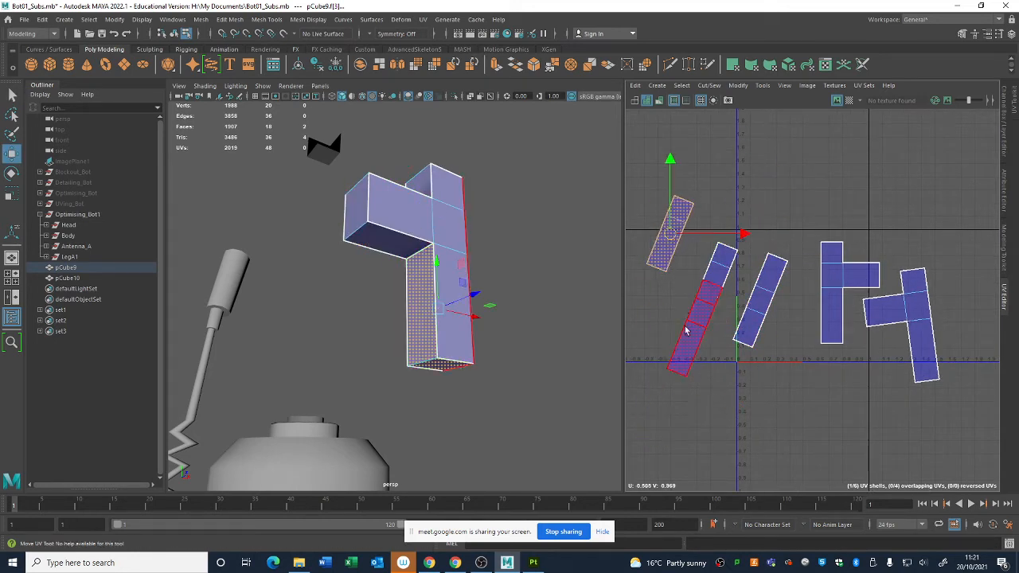
left_click(688, 332)
left_click_drag(695, 331, 820, 175)
right_click_drag(806, 303, 786, 288, "alt")
middle_click_drag(787, 289, 780, 308, "alt")
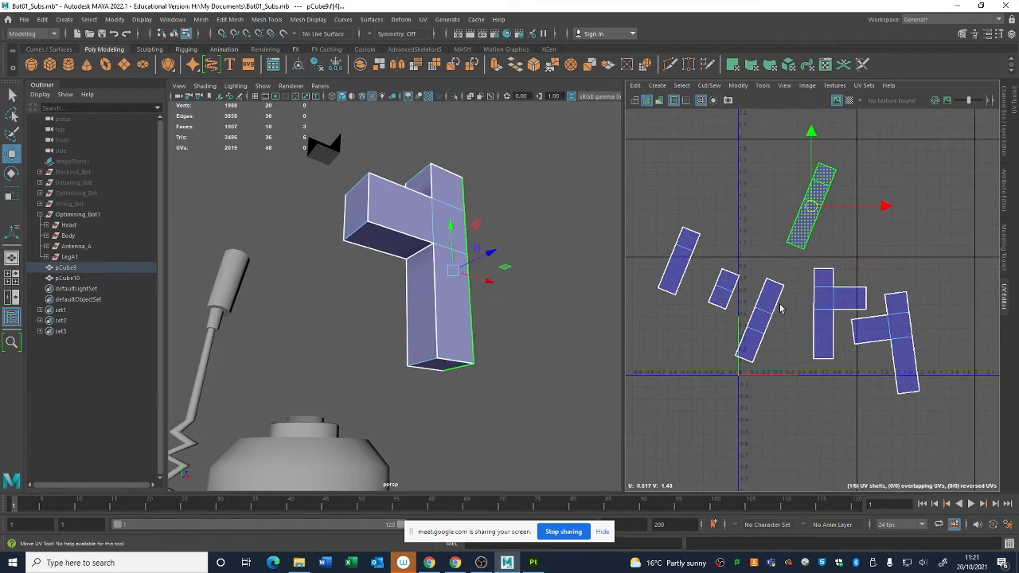
Distort the strip pieces and the T-shaped shells by moving some of their UVs out of place
right_click_drag(767, 280, 804, 281)
left_click_drag(693, 220, 784, 282)
left_click_drag(686, 198, 813, 285)
left_click_drag(748, 259, 742, 222)
left_click_drag(848, 251, 894, 335)
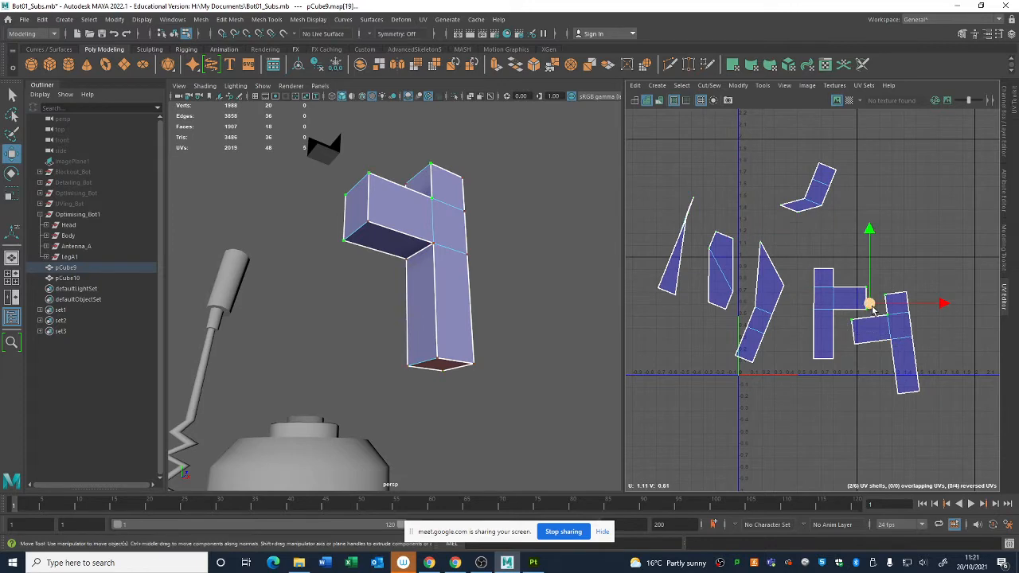
left_click_drag(869, 304, 894, 247)
Select all the distorted UV shells and unfold them
left_click(935, 283)
left_click_drag(651, 134, 1006, 490)
left_click(744, 86)
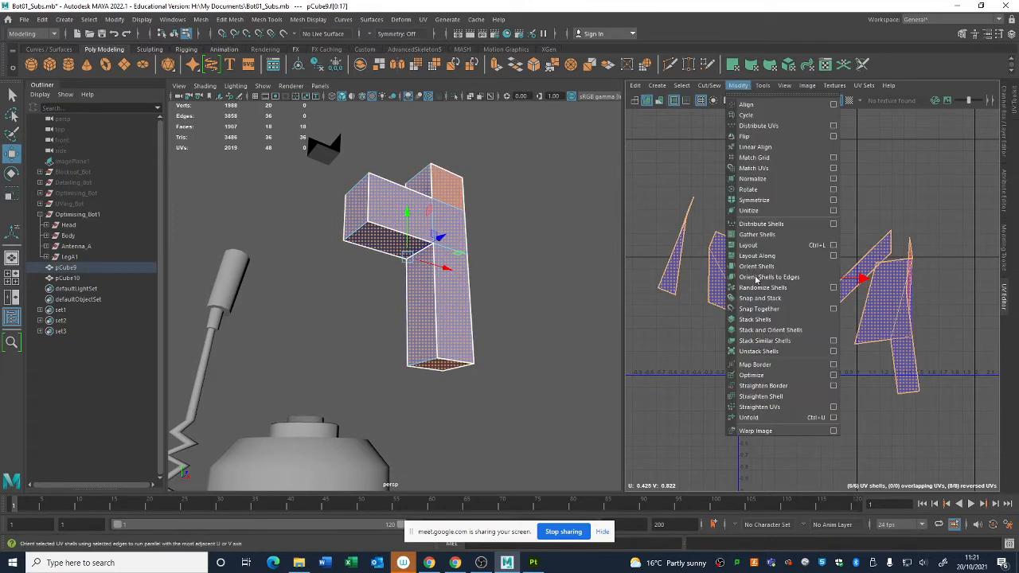
left_click(769, 419)
scroll(801, 247, "up", 5)
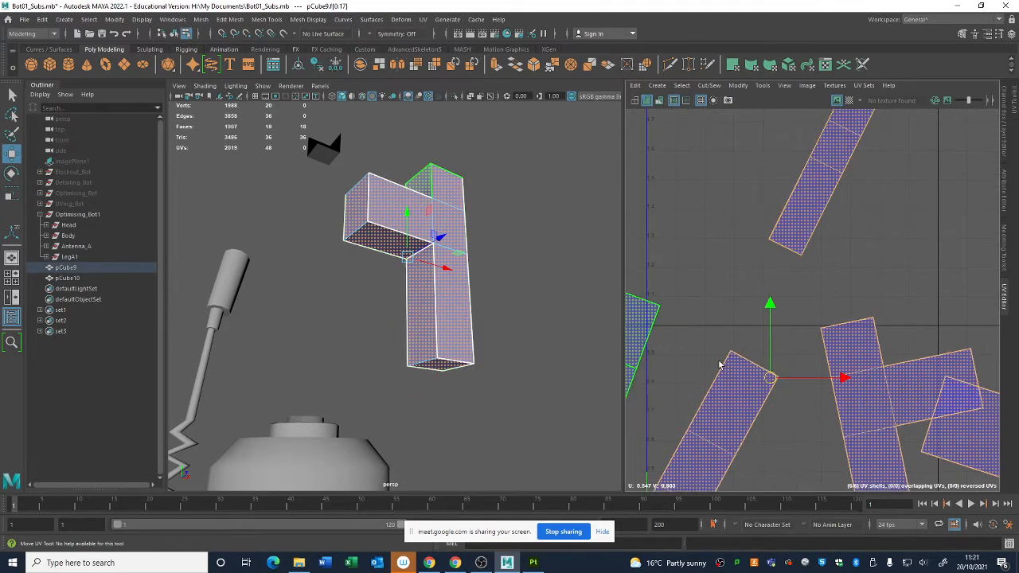
middle_click_drag(722, 364, 596, 234, "alt")
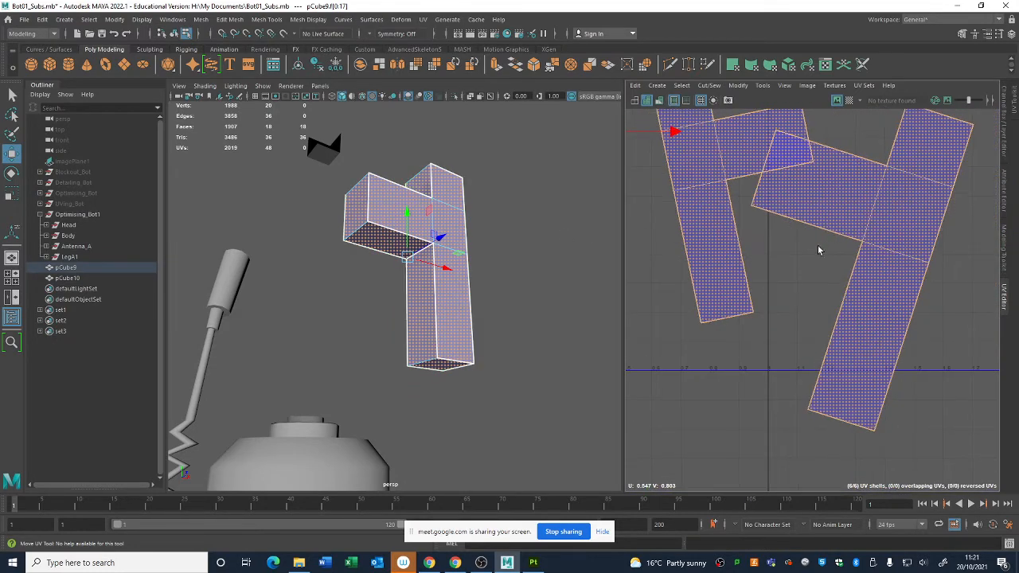
Return to object selection on the T-shaped block and compare its faces with the unfolded UV shells
scroll(824, 236, "down", 8)
left_click_drag(361, 328, 483, 287, "alt")
double_click(501, 291)
left_click(465, 268)
scroll(732, 289, "down", 3)
middle_click_drag(788, 270, 797, 322, "alt")
scroll(798, 322, "up", 2)
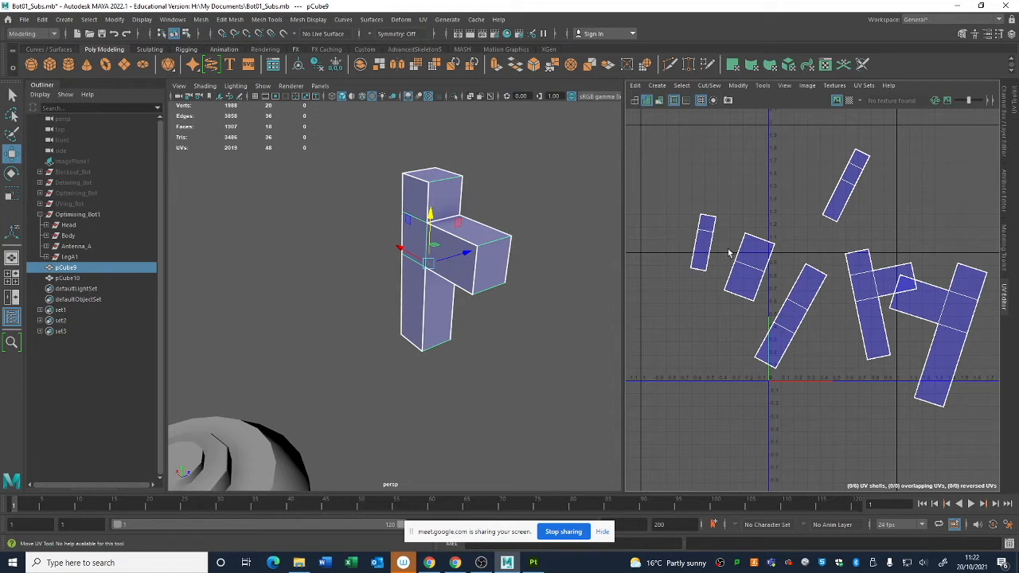
scroll(423, 348, "down", 3)
left_click_drag(451, 340, 418, 343, "alt")
middle_click_drag(792, 218, 779, 196, "alt")
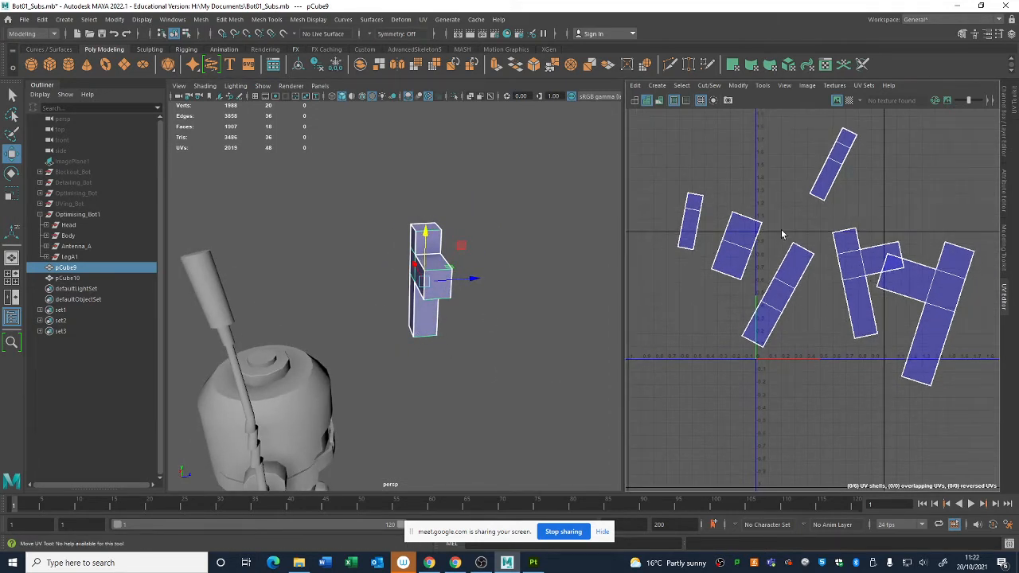
left_click_drag(510, 261, 472, 286, "alt")
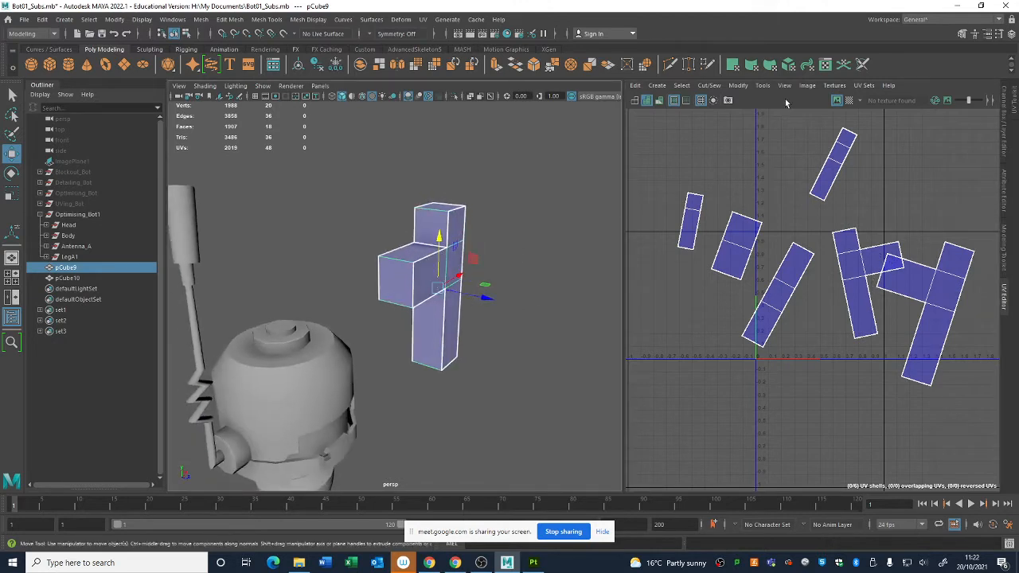
Display the checker map on the T-shaped block and inspect the pattern on its faces
left_click(850, 101)
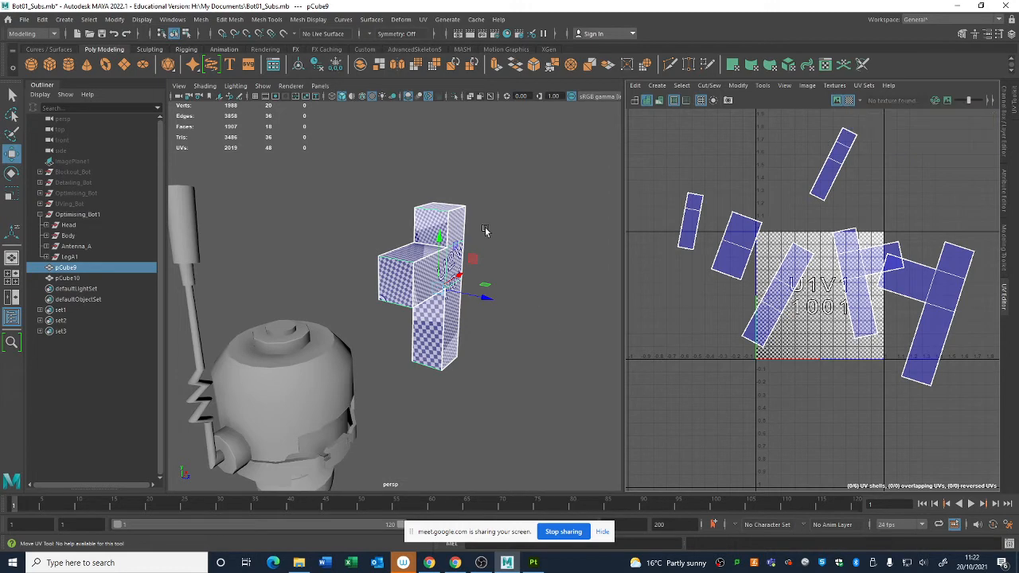
scroll(485, 231, "up", 5)
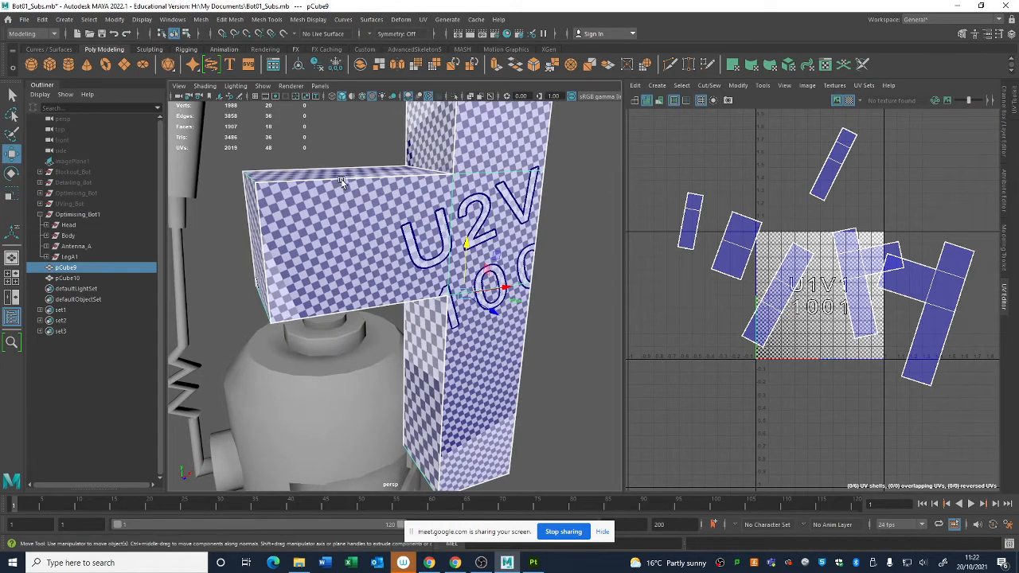
scroll(788, 303, "up", 3)
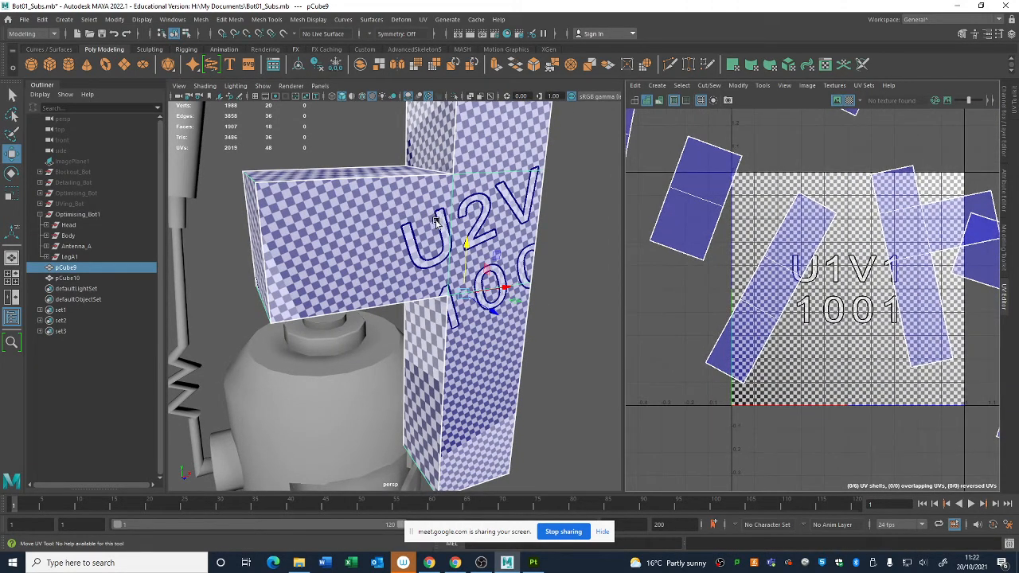
left_click_drag(437, 223, 507, 253, "alt")
Scale the two-face UV shell beside the 0–1 tile down uniformly to less than half its size
right_click_drag(773, 275, 736, 260)
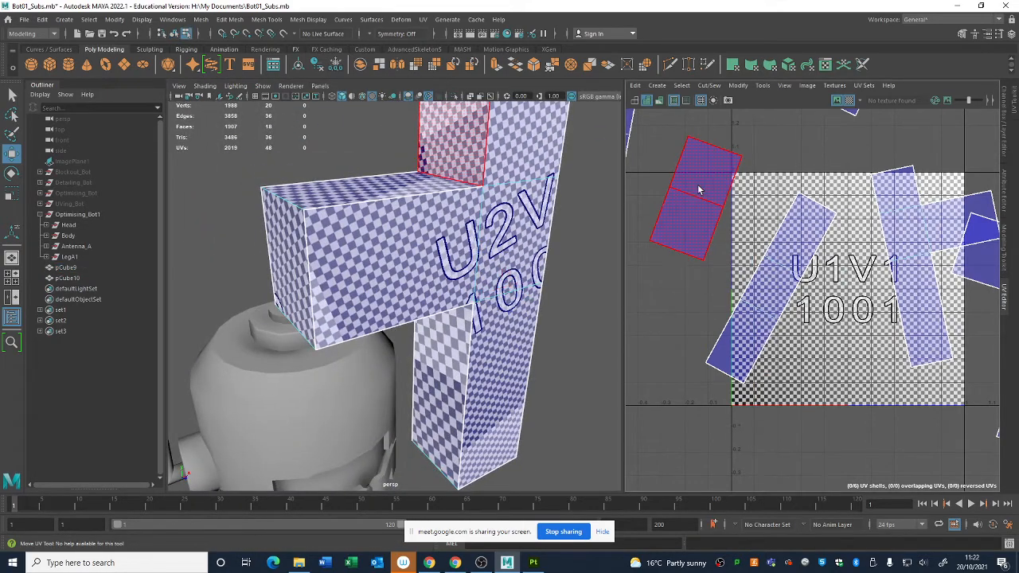
left_click(694, 191)
left_click_drag(434, 218, 510, 239, "alt")
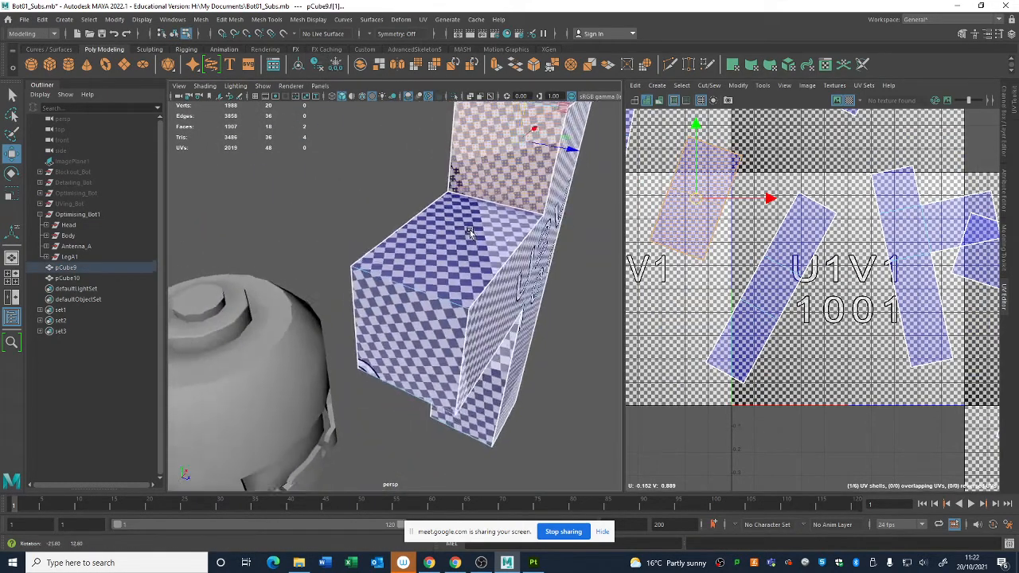
key("r")
left_click_drag(696, 199, 659, 205)
Reselect the whole block and examine how the checker size on the scaled shell's faces compares with the adjoining faces
key("F8")
left_click(597, 227)
left_click_drag(540, 247, 546, 316, "alt")
left_click(421, 277)
scroll(562, 309, "up", 4)
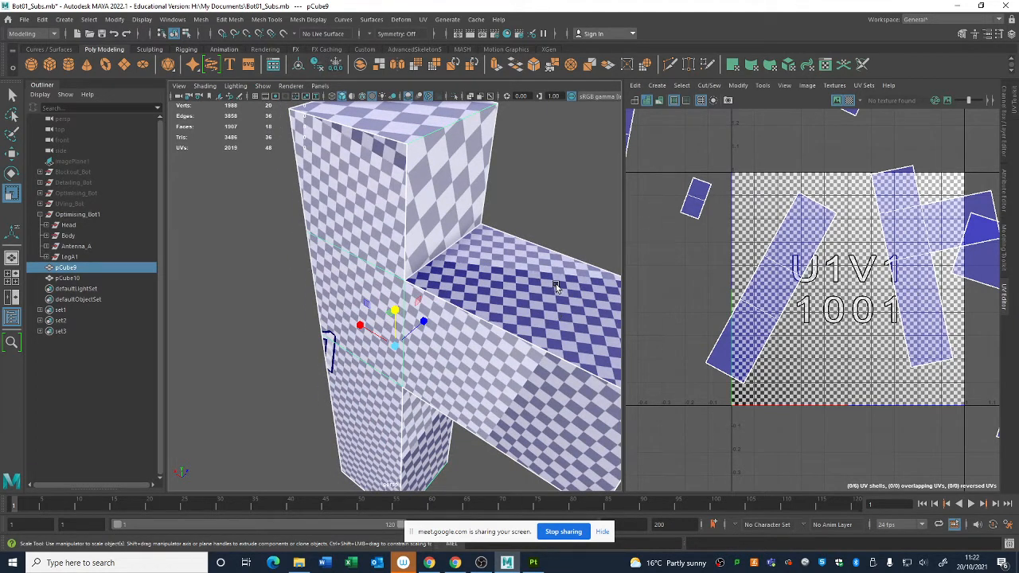
left_click_drag(495, 298, 394, 292, "alt")
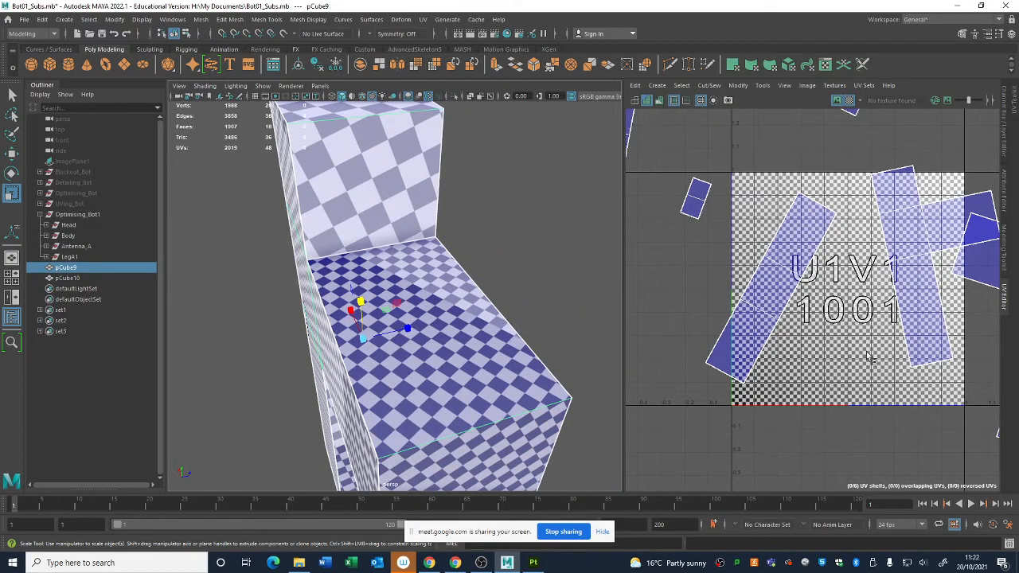
right_click_drag(882, 324, 865, 310, "alt")
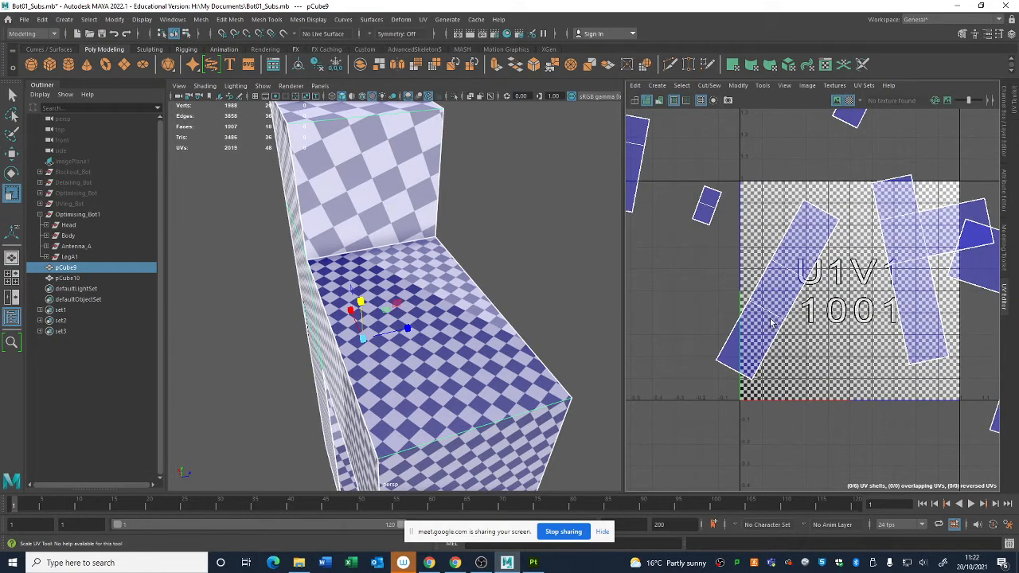
left_click_drag(391, 298, 419, 301, "alt")
right_click_drag(419, 301, 464, 355, "alt")
left_click_drag(464, 355, 457, 379, "alt")
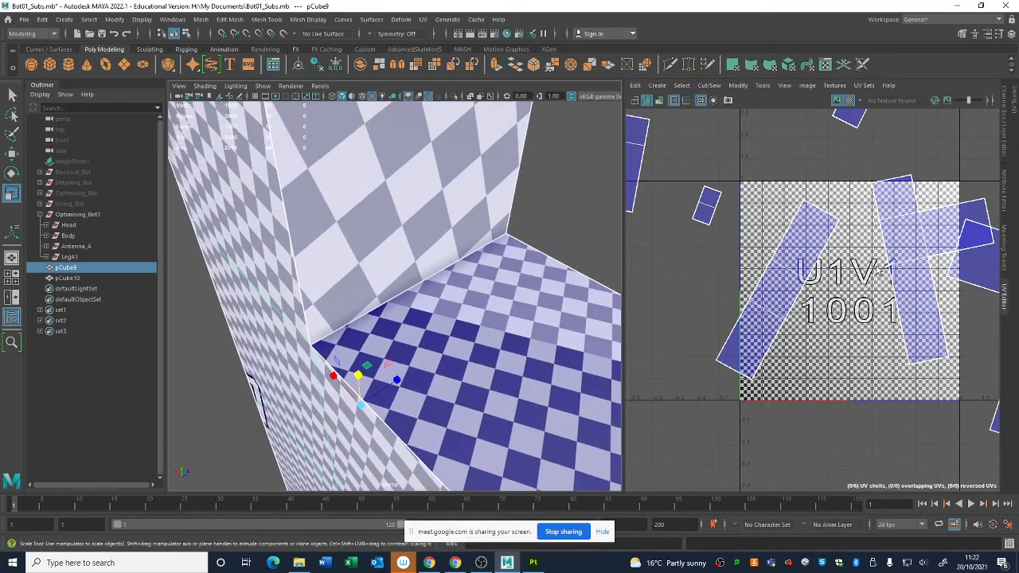
right_click_drag(887, 343, 710, 248, "alt")
right_click_drag(834, 254, 784, 233)
left_click_drag(720, 163, 971, 454)
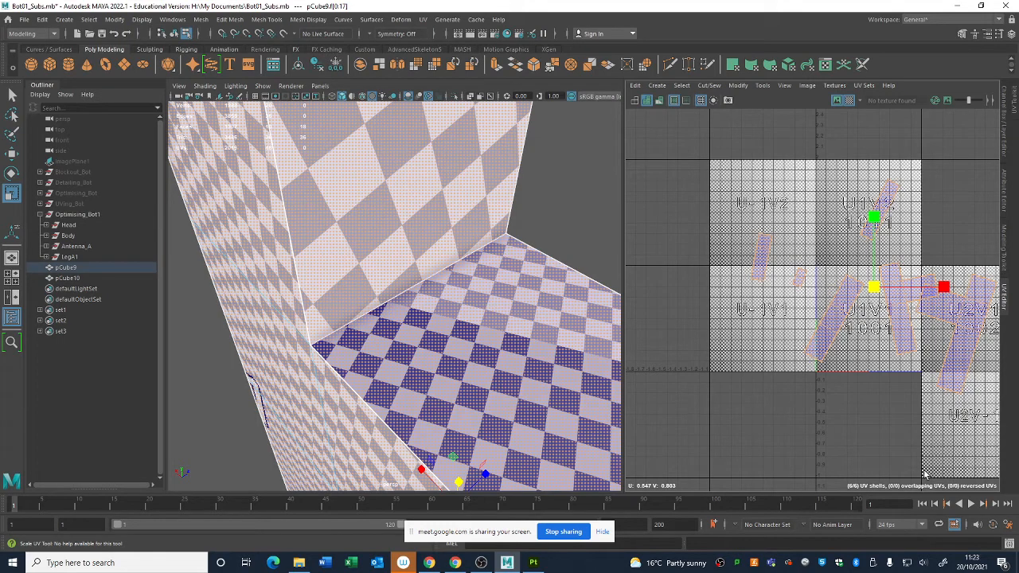
right_click_drag(831, 260, 899, 406, "alt")
double_click(899, 406)
middle_click_drag(899, 406, 752, 318, "alt")
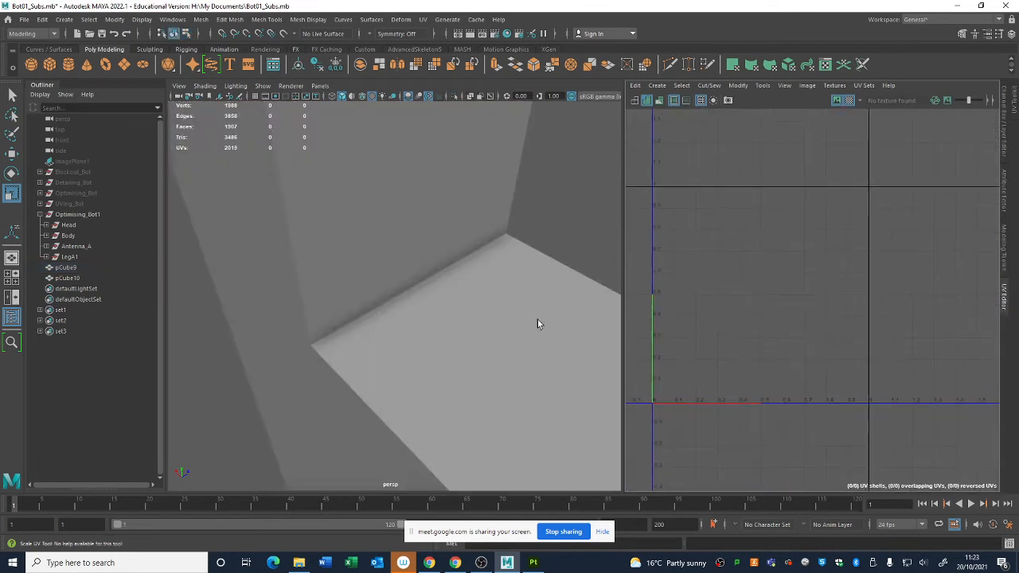
left_click(538, 319)
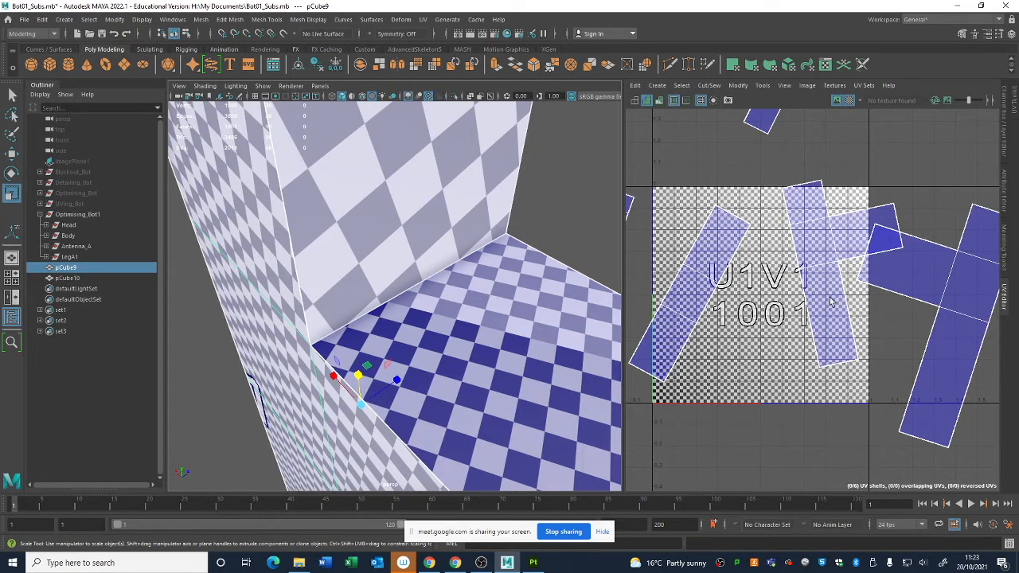
Examine the relative sizes of the UV shells around the 0–1 tile and the checker pattern on the whole block
middle_click_drag(683, 182, 702, 177, "alt")
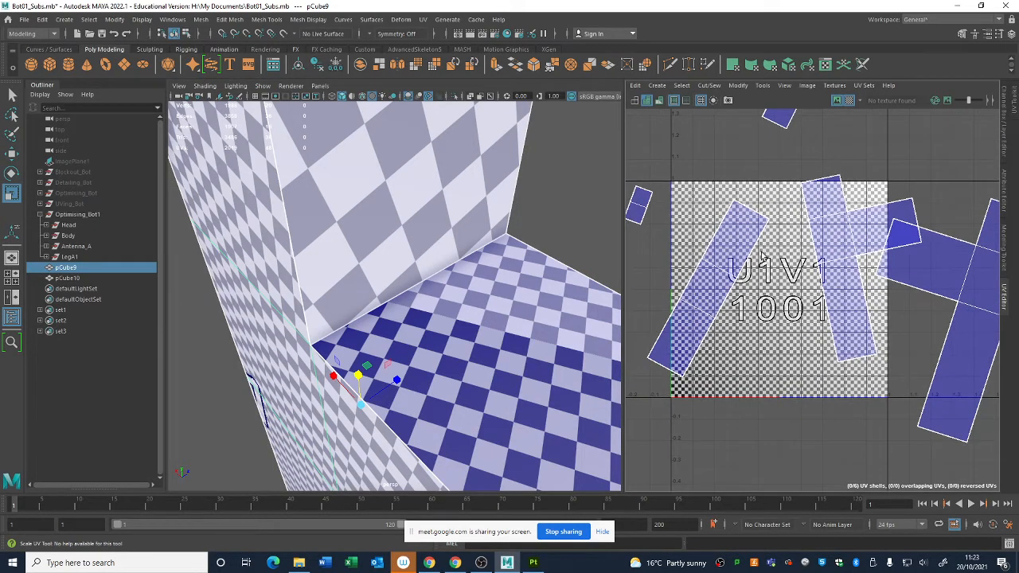
scroll(763, 255, "down", 5)
scroll(789, 256, "up", 5)
scroll(803, 259, "down", 3)
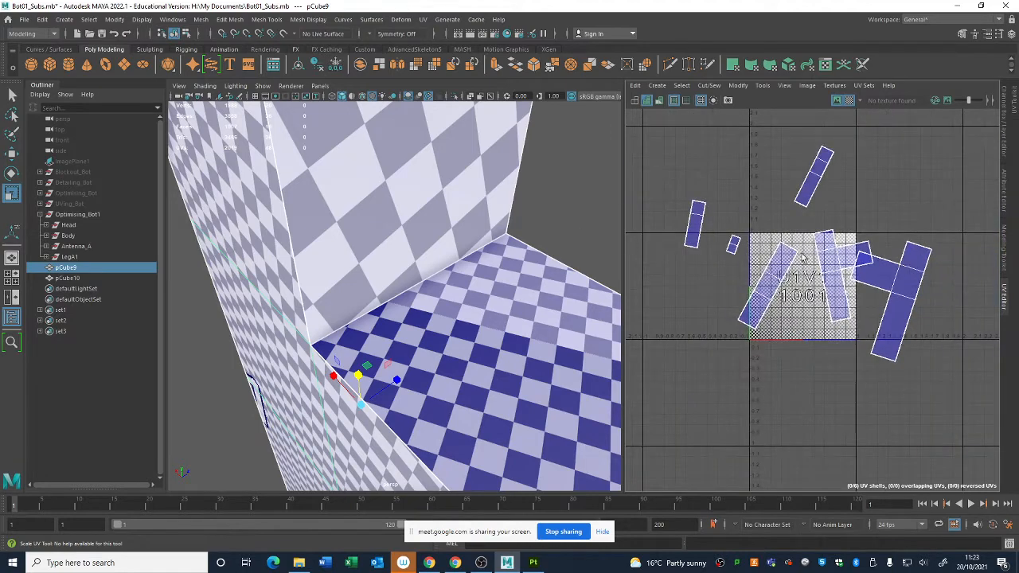
scroll(803, 258, "down", 5)
scroll(805, 255, "up", 8)
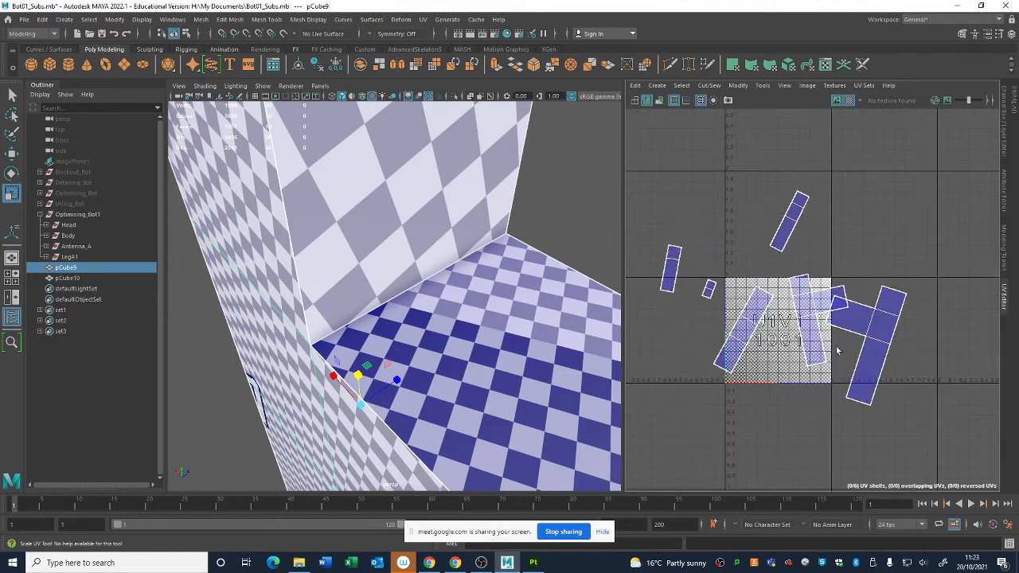
scroll(780, 318, "down", 2)
middle_click_drag(780, 322, 779, 328, "alt")
scroll(549, 350, "down", 8)
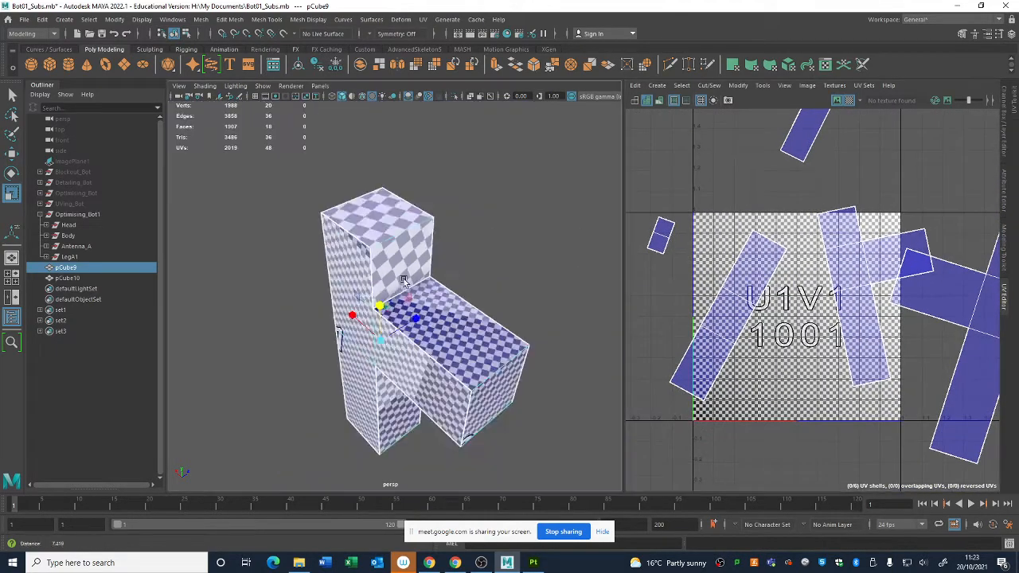
left_click_drag(549, 354, 520, 330, "alt")
scroll(850, 350, "down", 3)
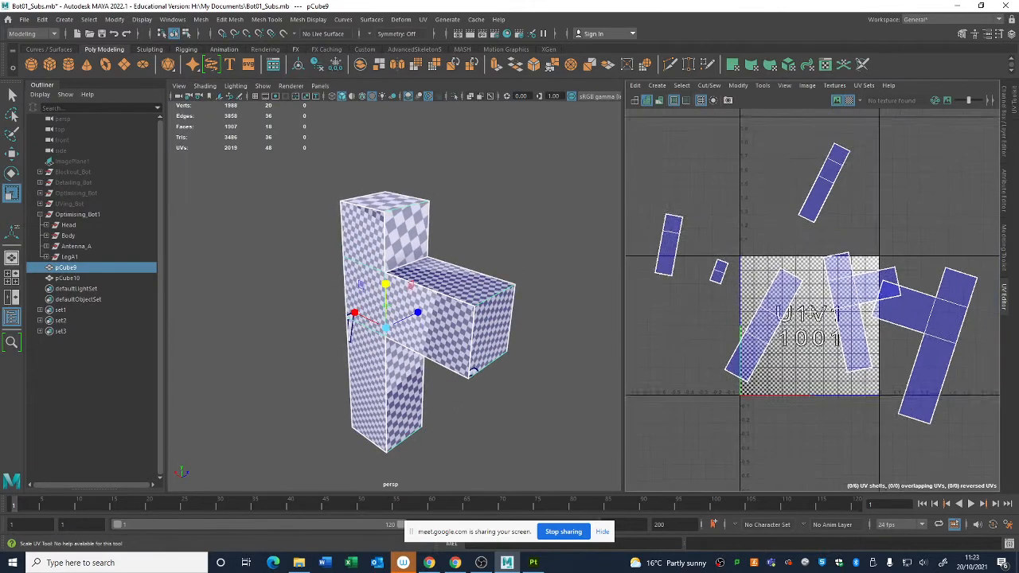
Hide the checker map and lay out all the block's UV shells inside the 0–1 tile
left_click(849, 100)
right_click_drag(825, 226, 825, 258)
left_click_drag(667, 163, 989, 479)
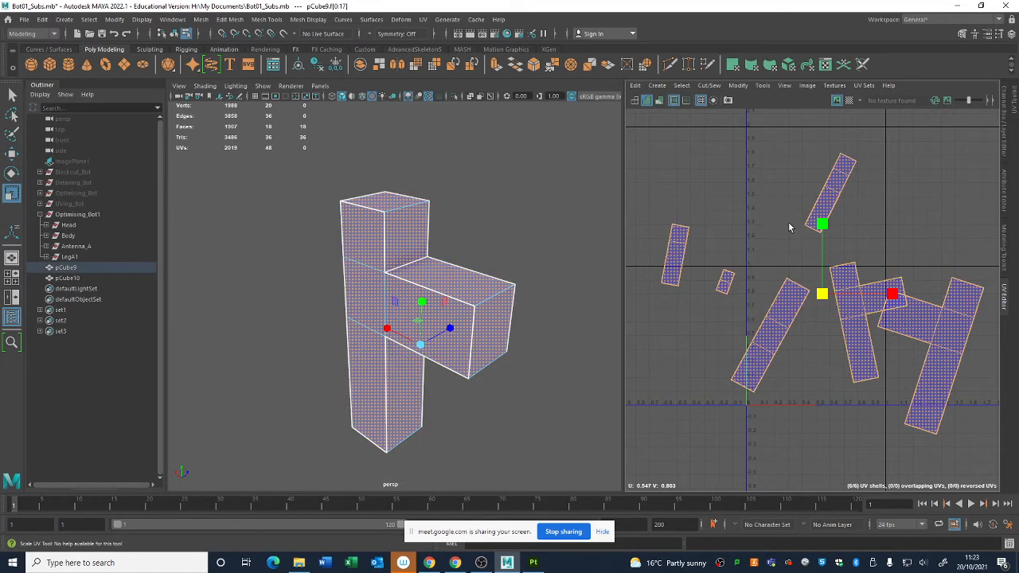
left_click(739, 86)
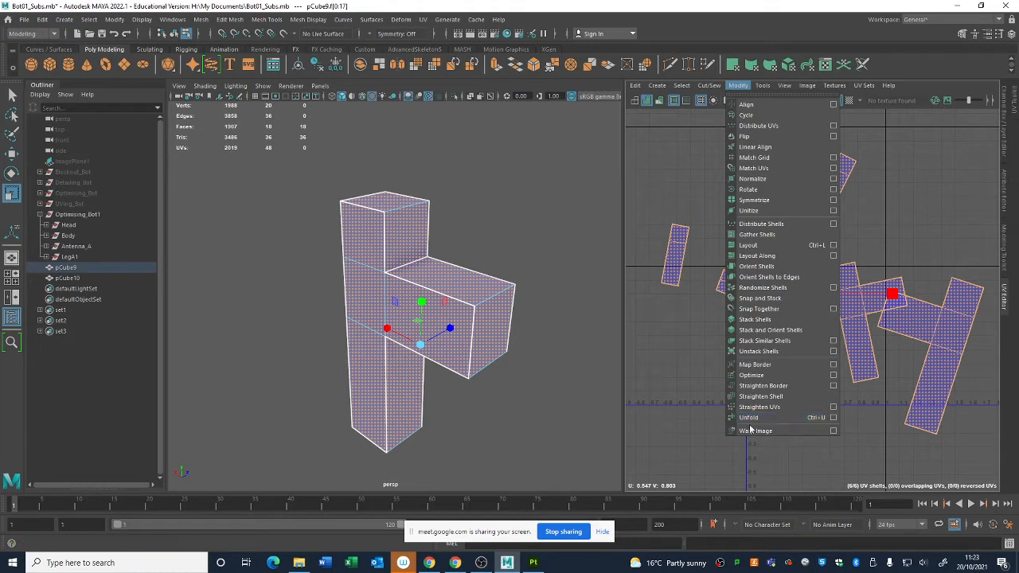
left_click(762, 247)
left_click(790, 381)
scroll(845, 314, "up", 3)
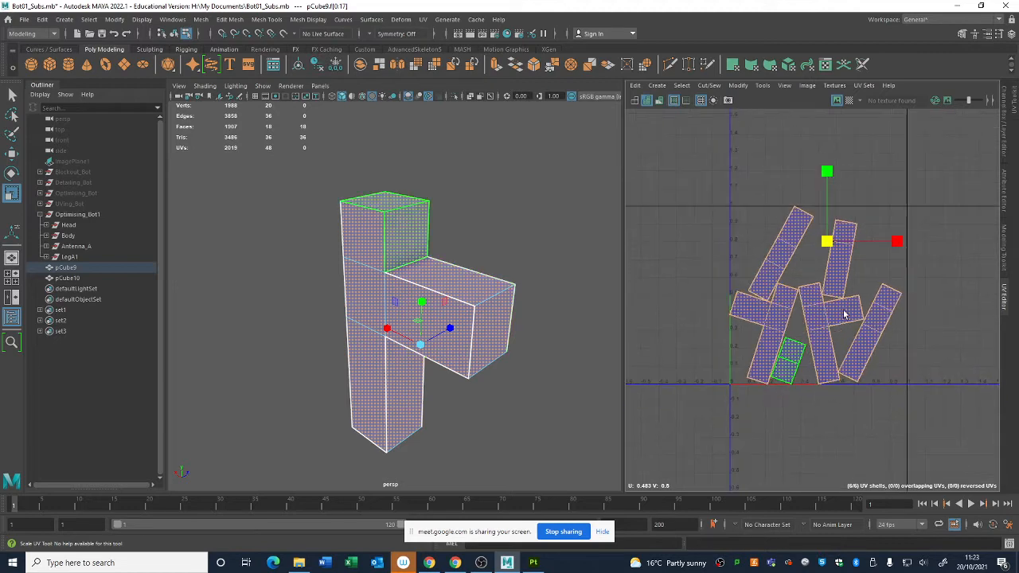
scroll(845, 315, "up", 1)
left_click(717, 196)
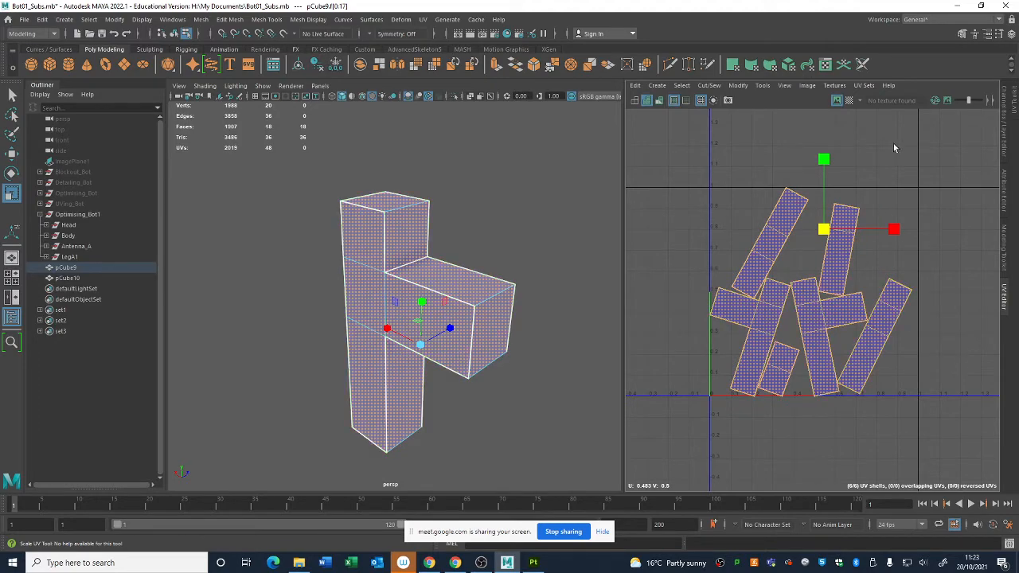
Show the checker map and examine the checker size across the block's faces, and hide the map again
left_click(837, 100)
scroll(477, 318, "up", 3)
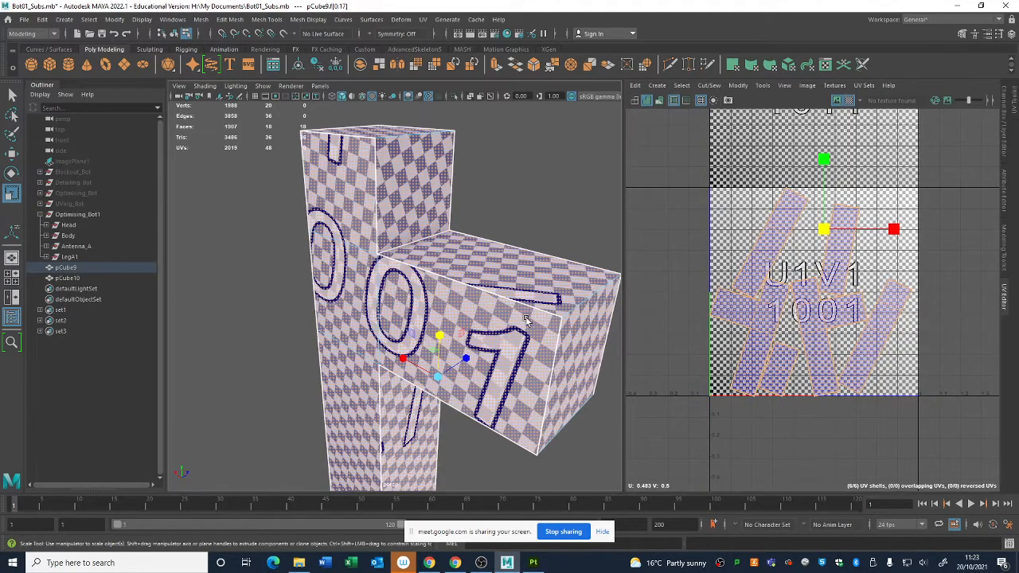
left_click_drag(478, 318, 459, 282, "alt")
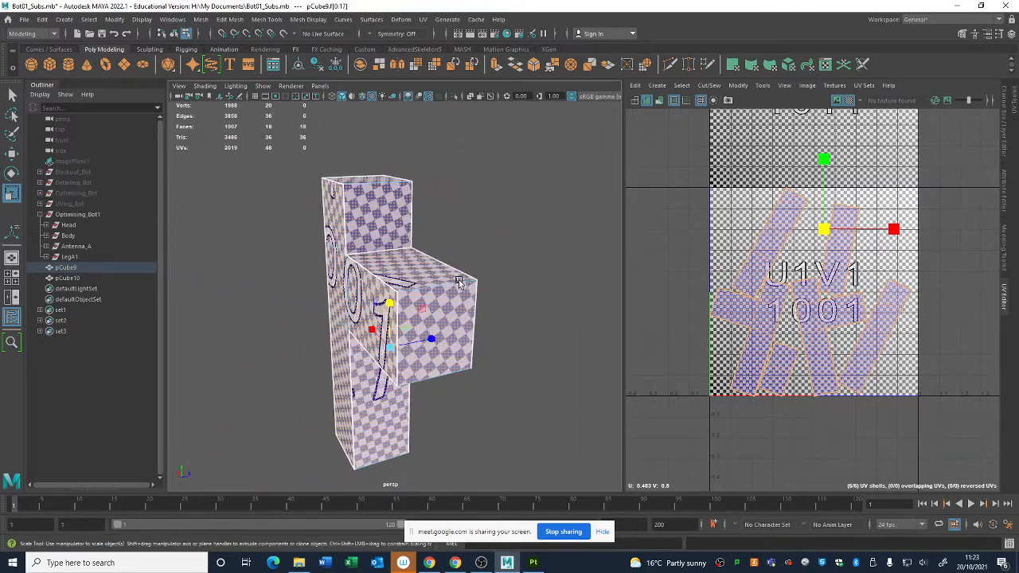
left_click(836, 101)
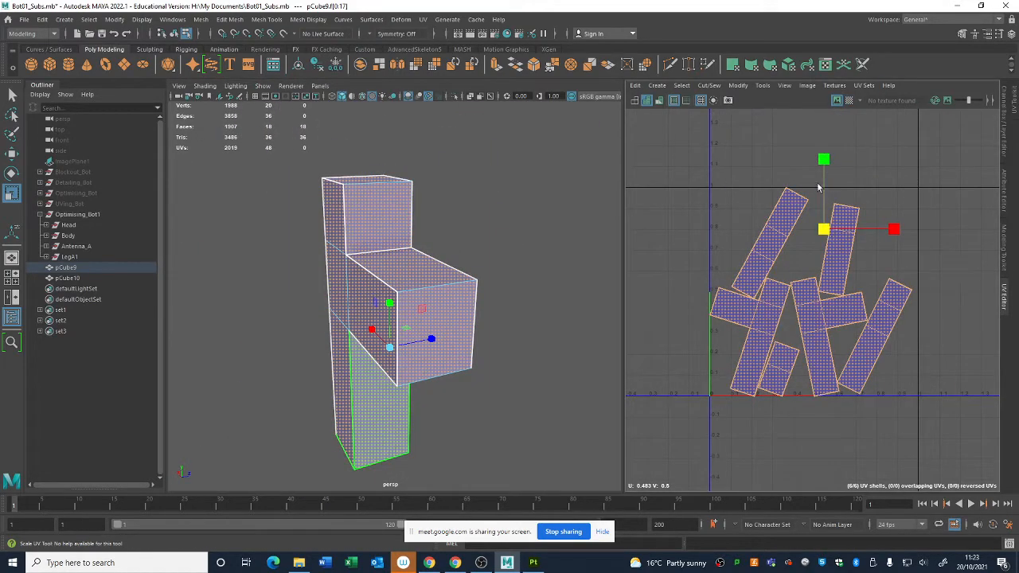
left_click(740, 85)
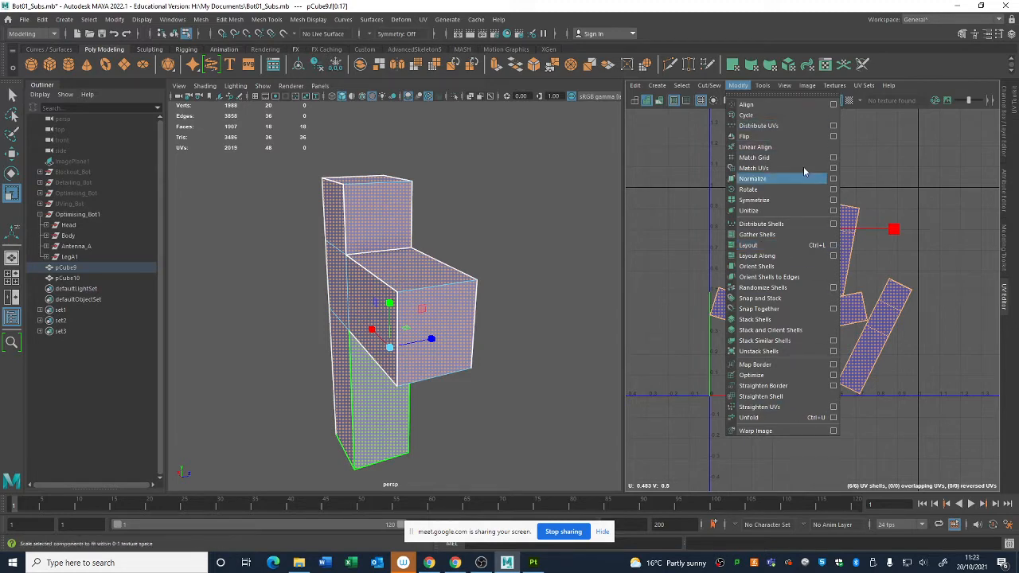
left_click(200, 19)
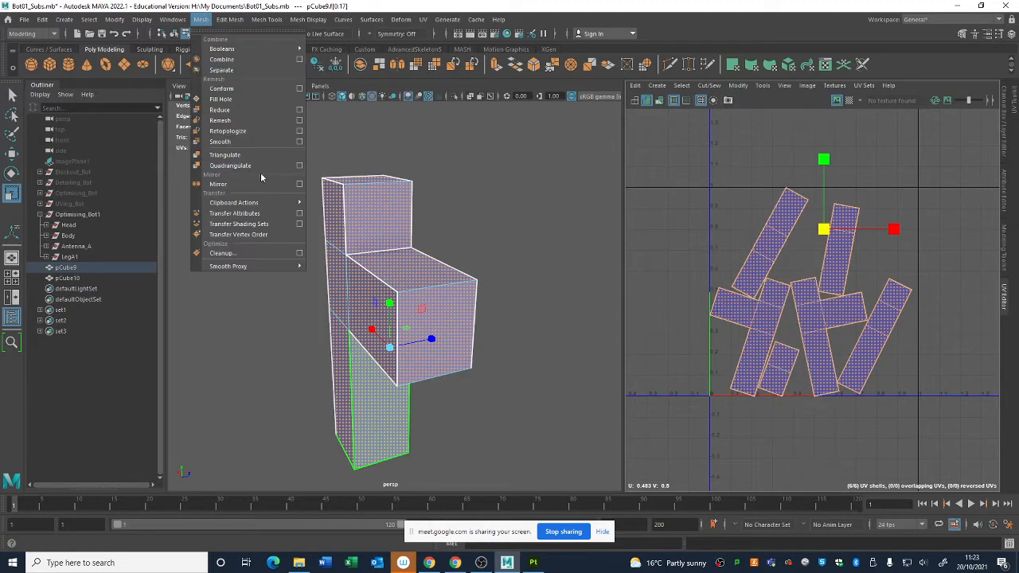
left_click(307, 19)
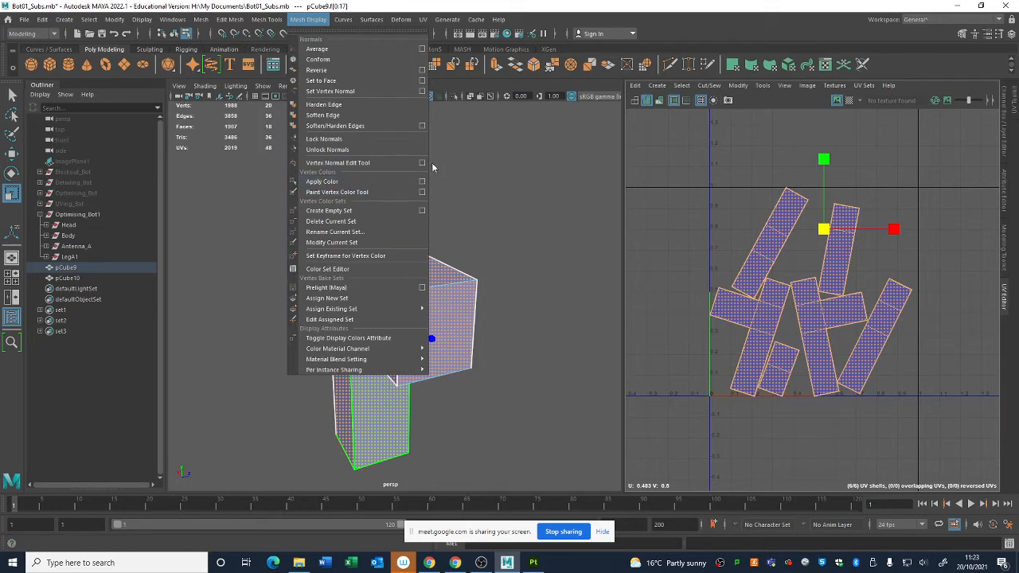
left_click(738, 85)
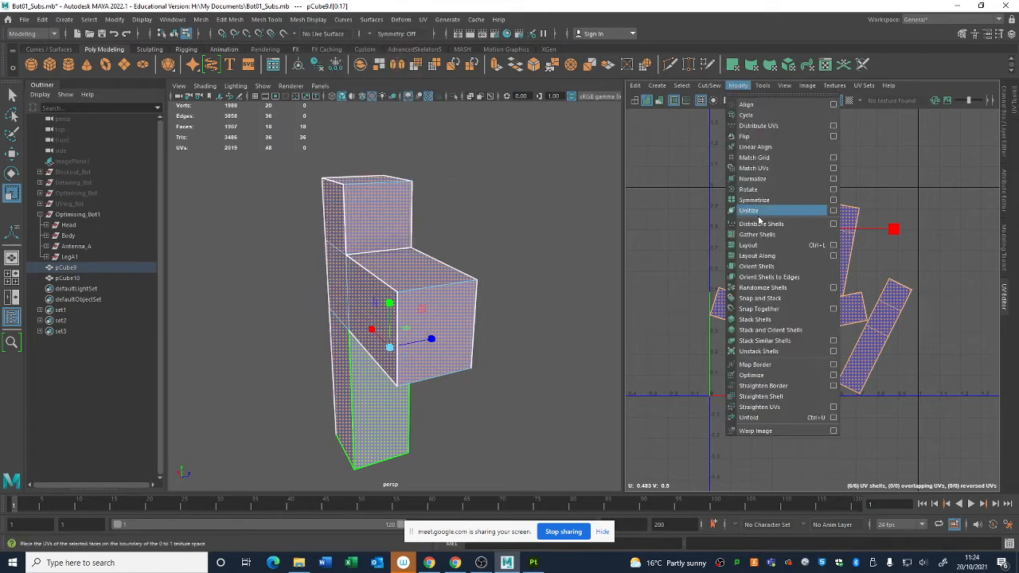
left_click(834, 247)
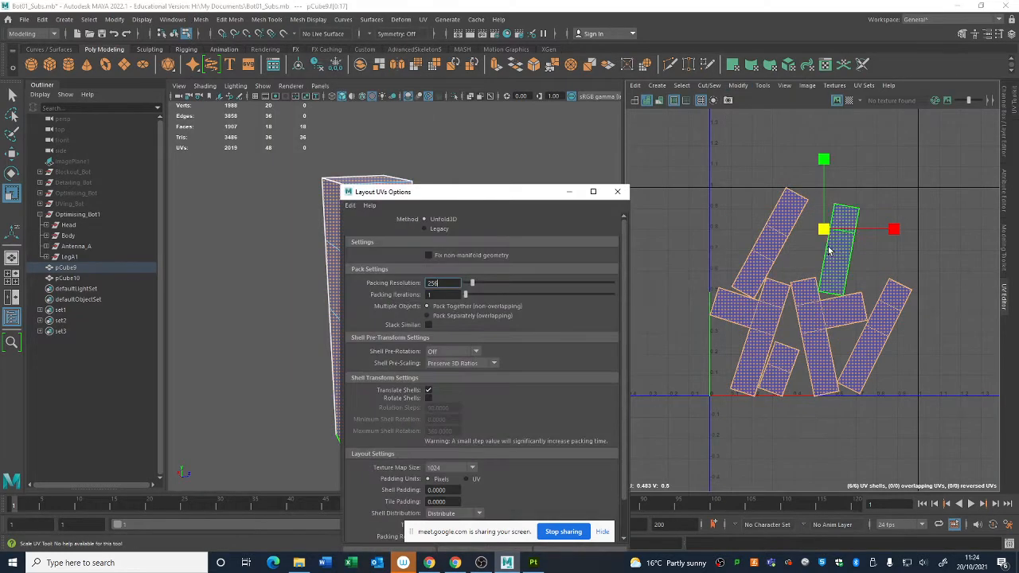
left_click_drag(502, 203, 512, 104)
left_click(625, 94)
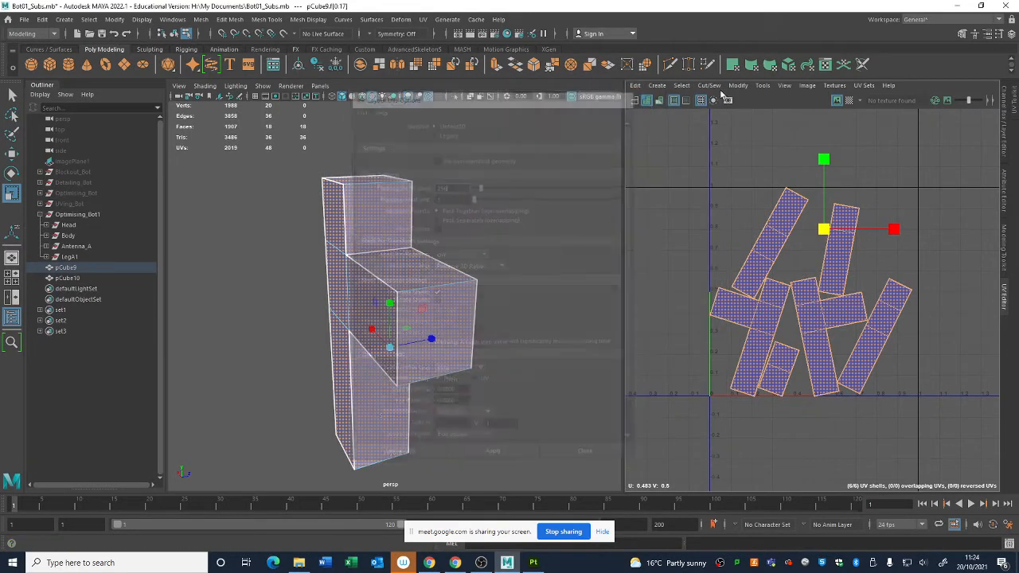
Set the shell pre-rotation to Vertical in the UV layout options
left_click(739, 86)
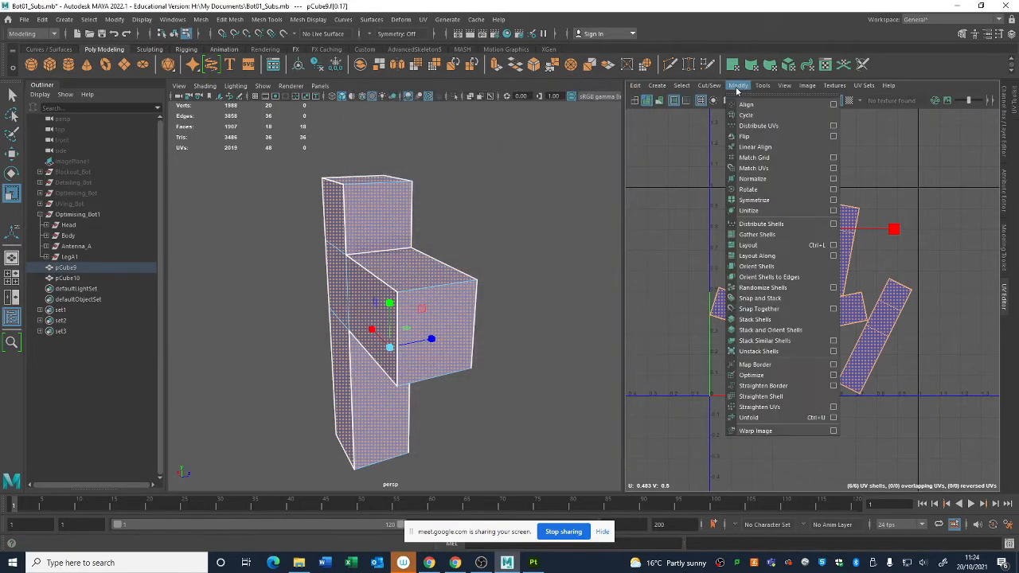
left_click(832, 245)
left_click_drag(469, 95, 573, 70)
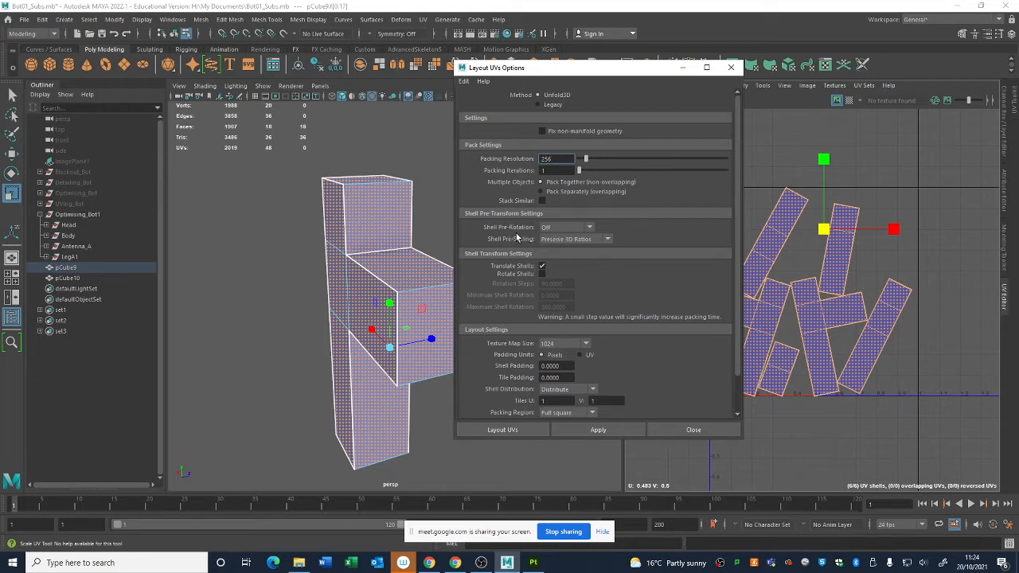
left_click(560, 229)
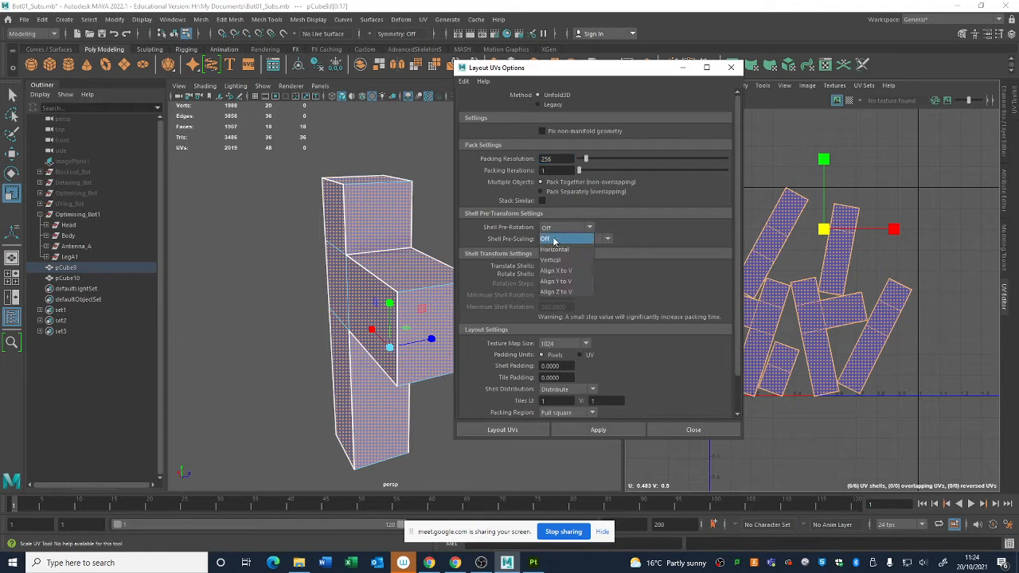
left_click(554, 258)
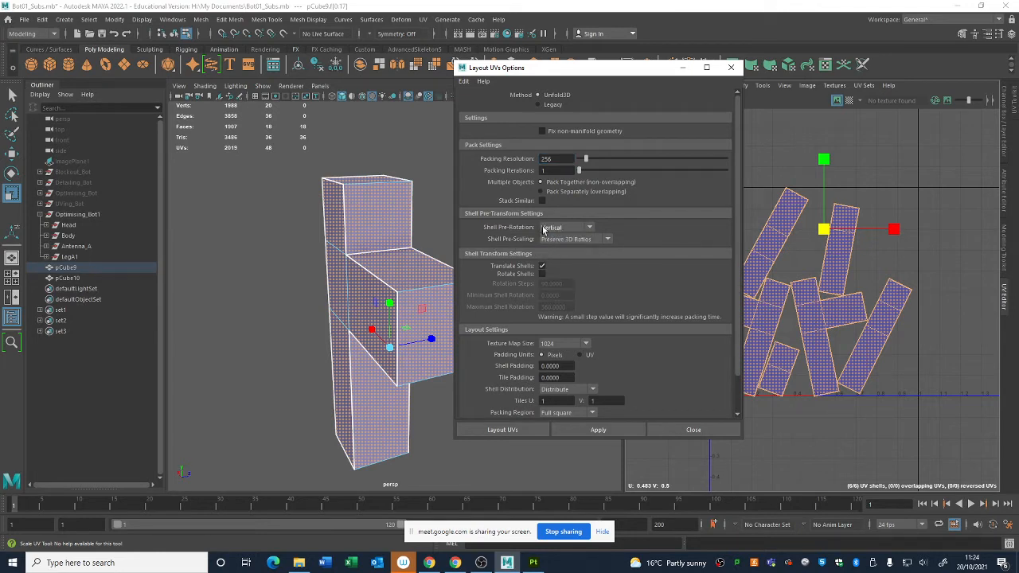
left_click(545, 230)
left_click(560, 228)
Set shell pre-scaling to Preserve UV Ratios and lay out all the block's UV shells
left_click(593, 240)
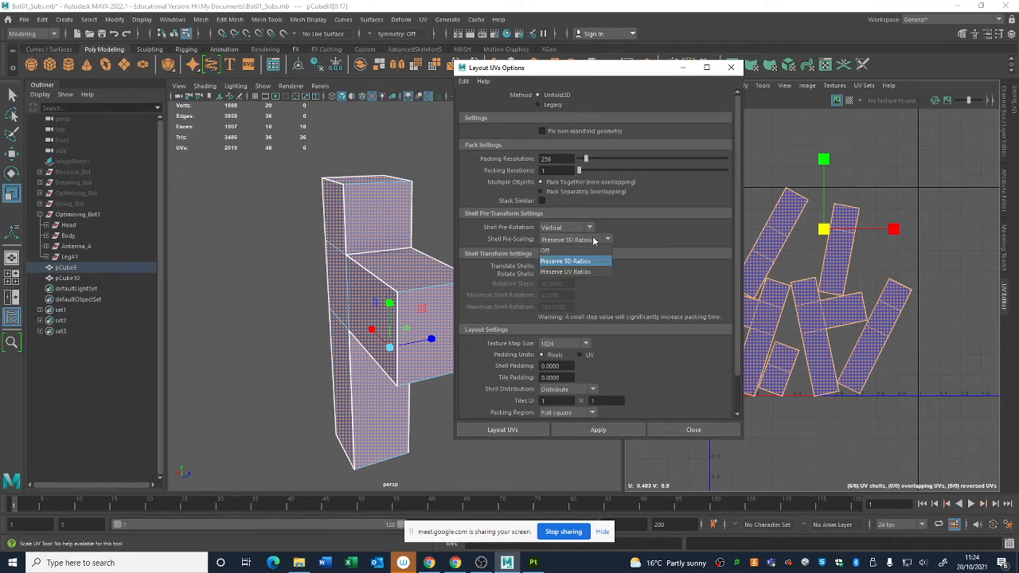
left_click(563, 272)
left_click_drag(649, 70, 570, 74)
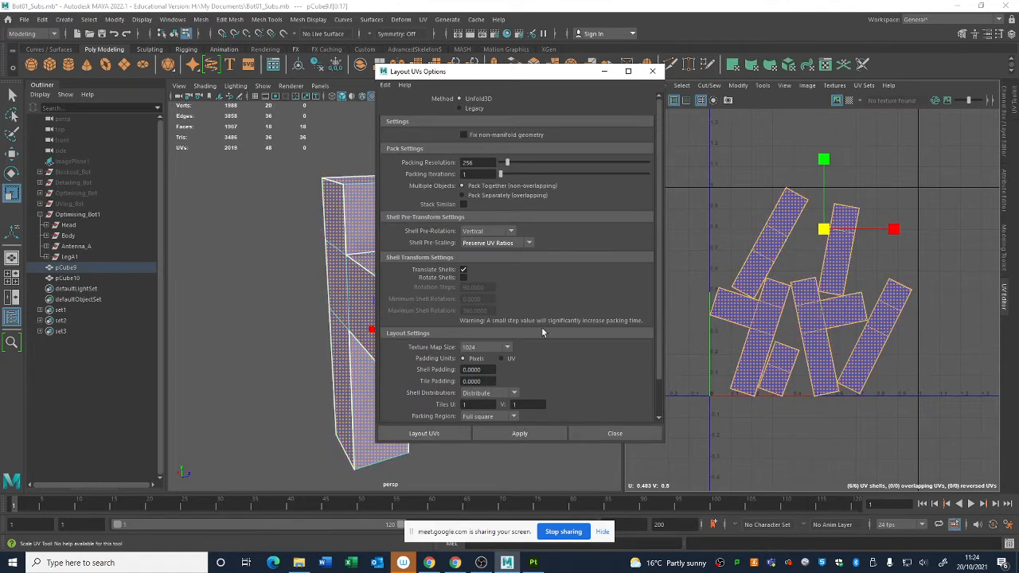
scroll(547, 319, "down", 1)
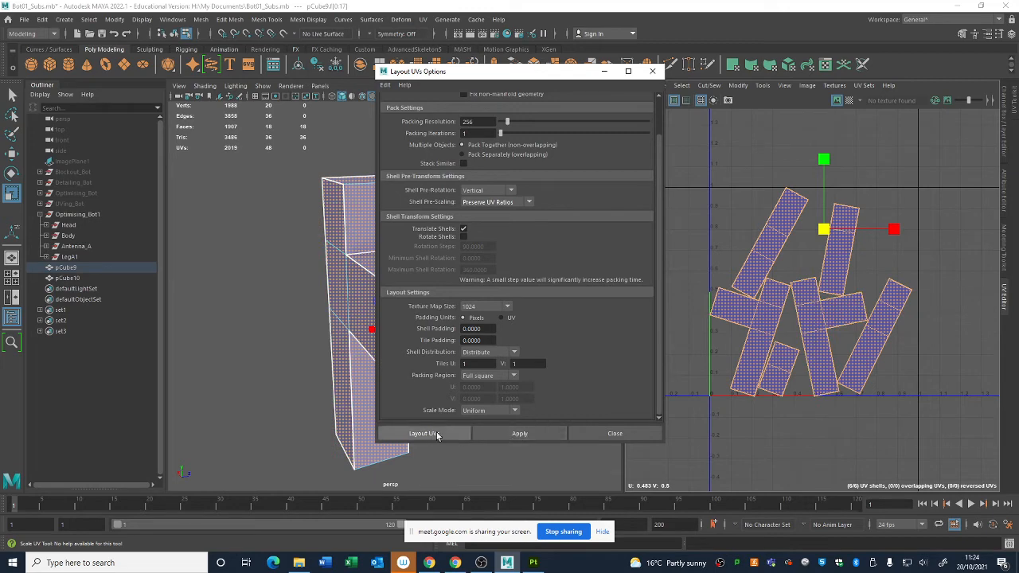
left_click(426, 434)
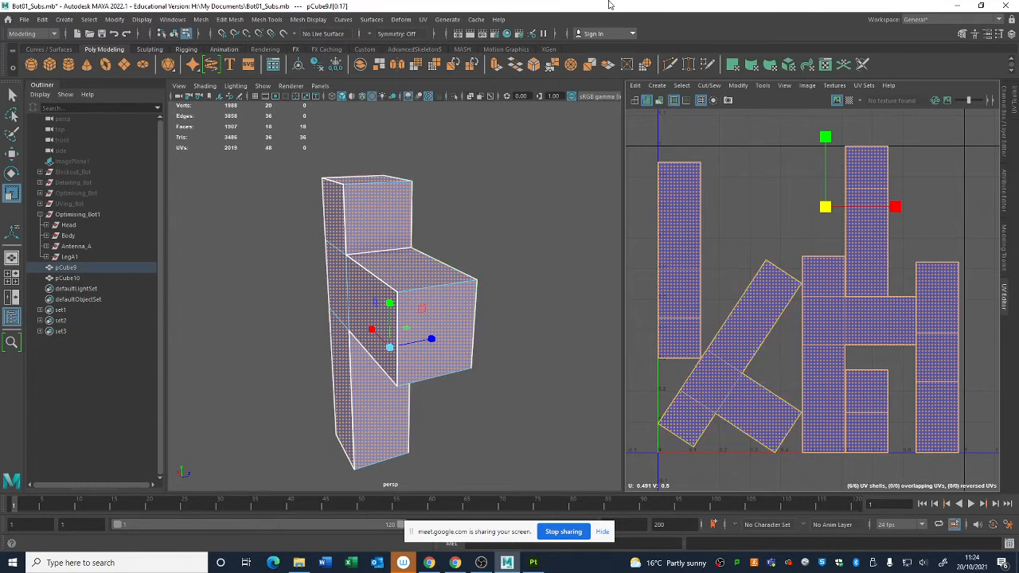
Try laying out the UV shells with Rotate Shells enabled, and undo that layout
left_click(737, 86)
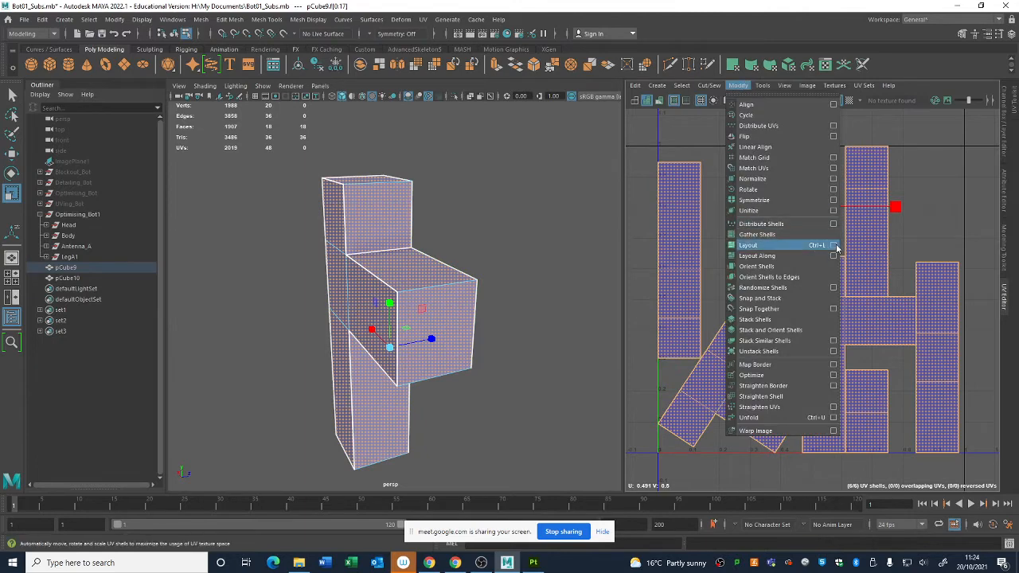
left_click(833, 248)
left_click(464, 277)
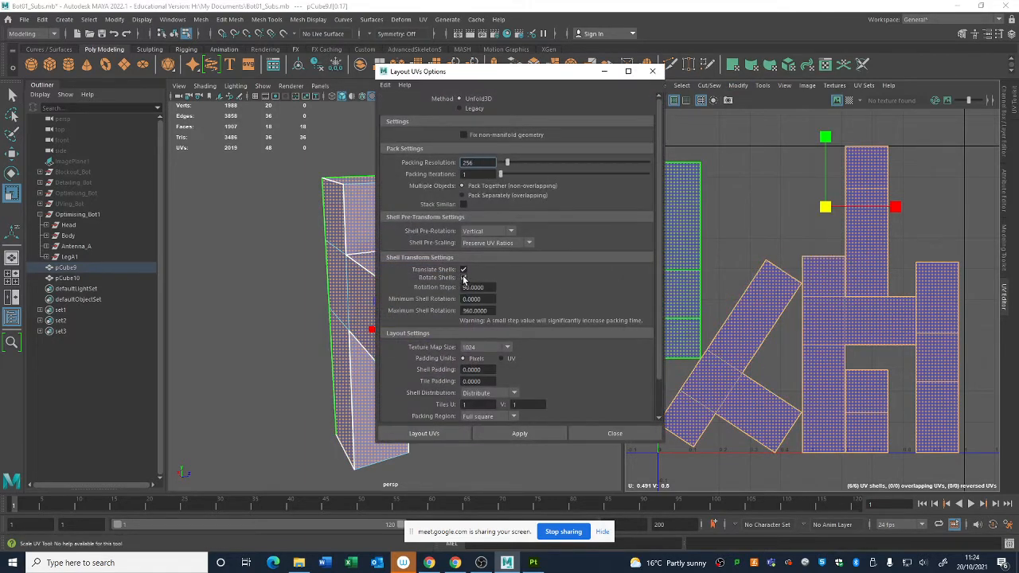
left_click(442, 433)
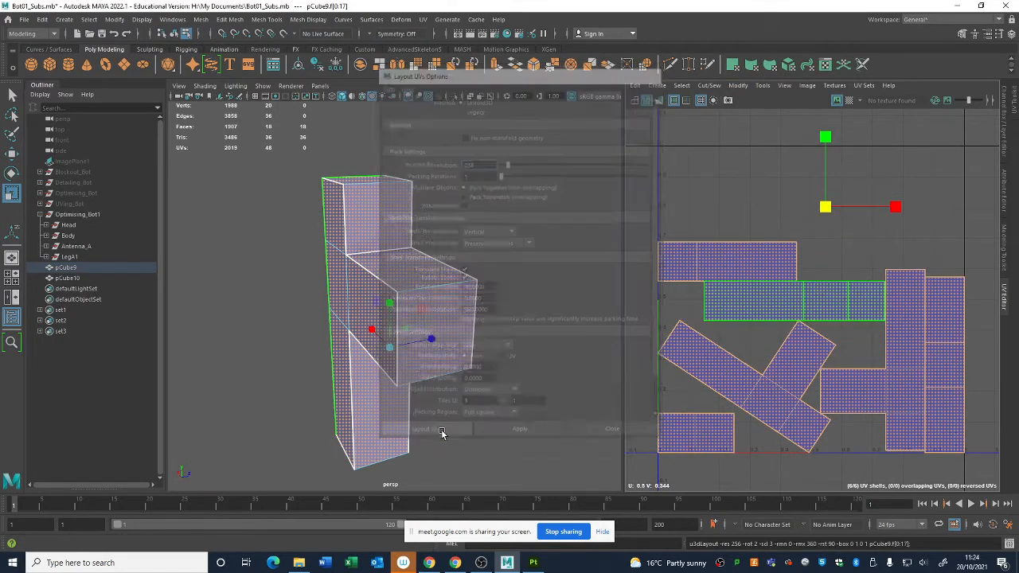
key("ctrl+z")
Lay out the UV shells again with Vertical pre-rotation and Rotate Shells off
left_click(737, 85)
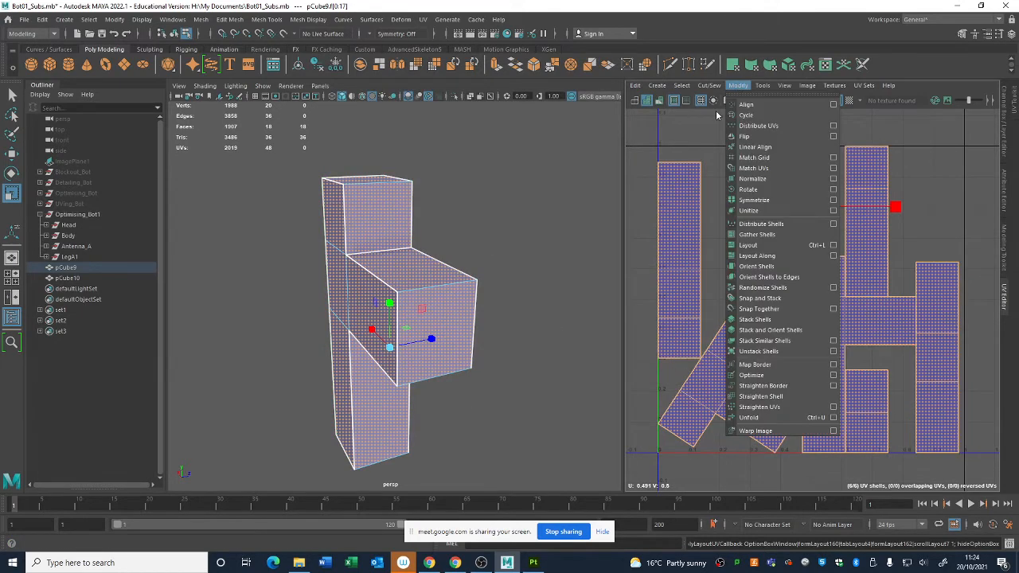
left_click(834, 245)
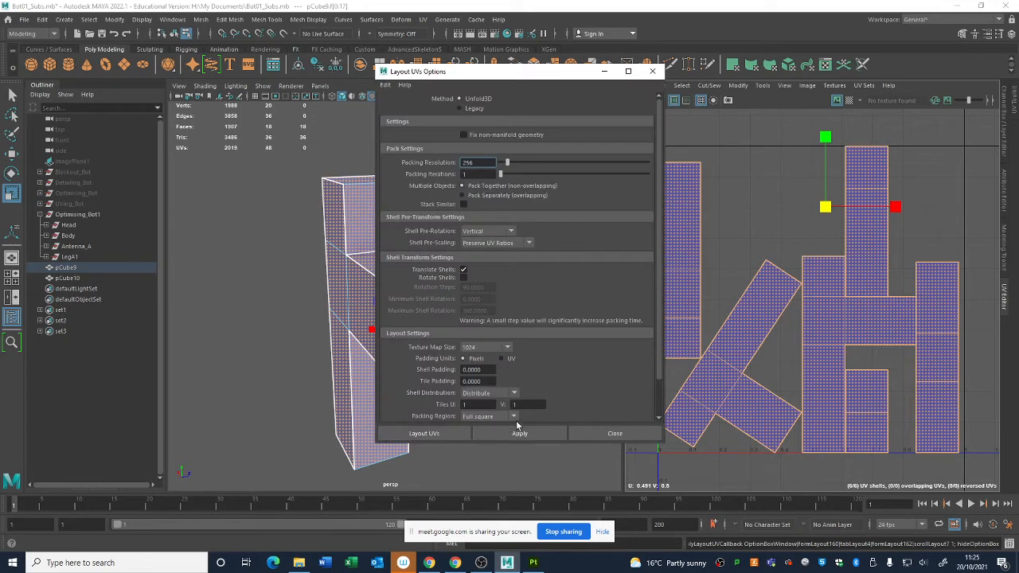
left_click(519, 433)
left_click(650, 71)
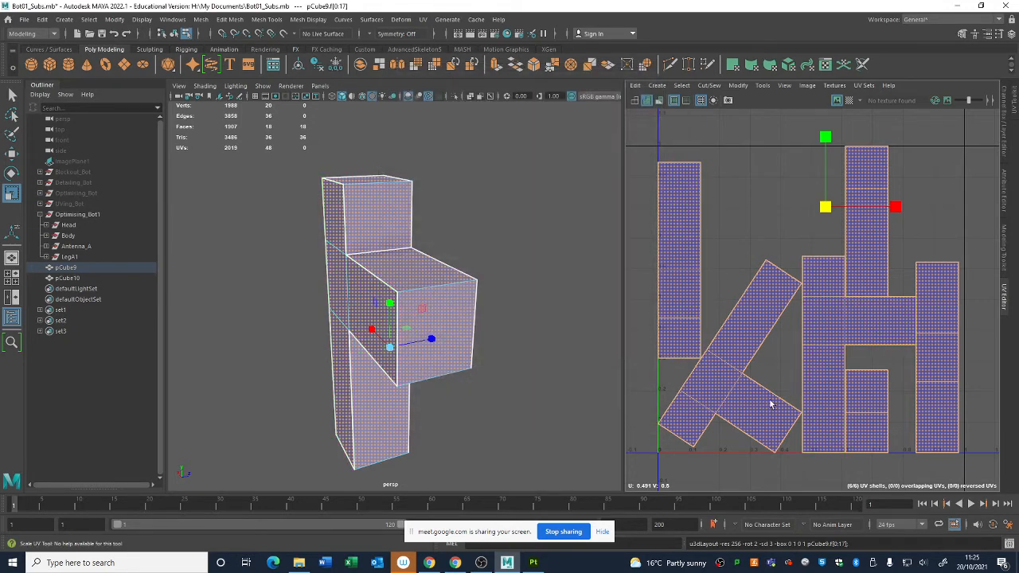
Rotate the tilted T-shaped shell upright and move it flush against the other T-shaped shell, with its arm pointing away
left_click(731, 410)
key("e")
left_click_drag(779, 306, 720, 441)
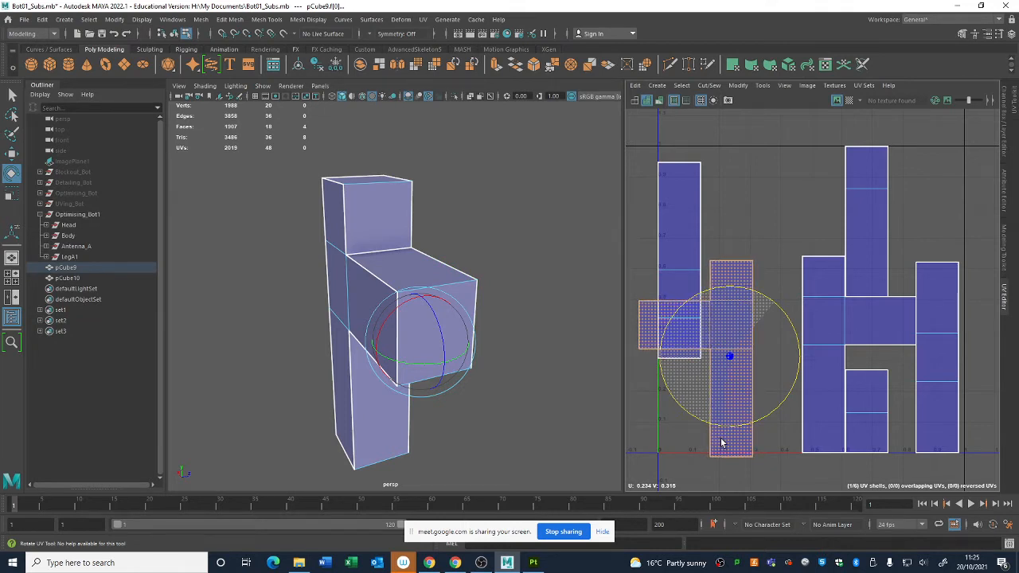
key("w")
left_click_drag(729, 358, 778, 350)
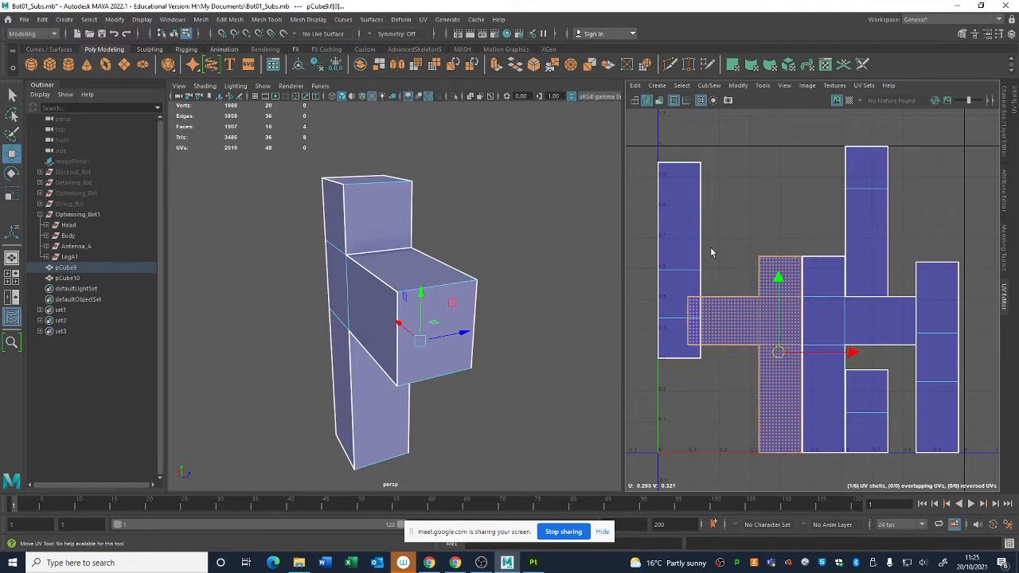
Move the three-face strip shell at the tile's V-axis edge straight down and clear the selection
left_click(684, 264)
left_click_drag(684, 264, 682, 332)
left_click(753, 323)
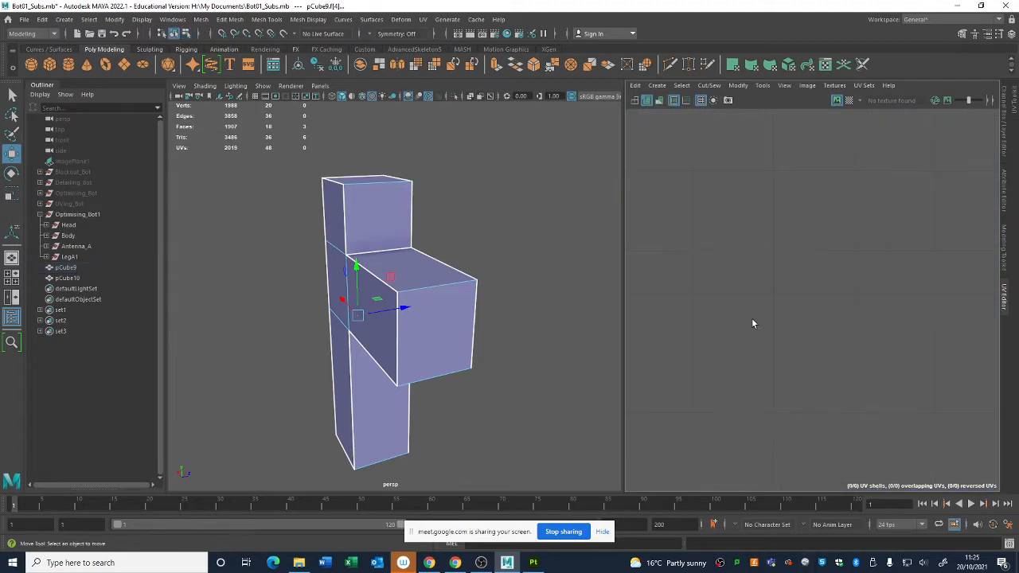
Reselect the block and examine where the T-shaped shell's arm overlaps the three-face strip shell
left_click(462, 321)
scroll(769, 318, "up", 3)
middle_click_drag(741, 345, 798, 338, "alt")
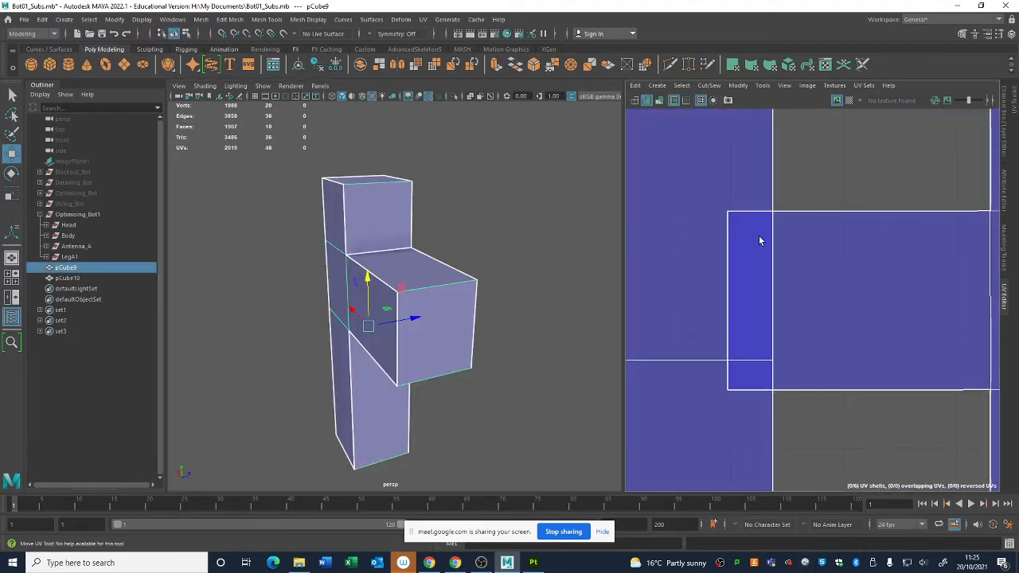
right_click_drag(784, 363, 614, 301, "alt")
middle_click_drag(799, 393, 828, 143, "alt")
right_click_drag(746, 234, 938, 421, "alt")
right_click_drag(689, 247, 777, 403, "alt")
right_click_drag(771, 293, 717, 296, "alt")
right_click_drag(862, 303, 627, 279, "alt")
middle_click_drag(905, 270, 663, 346, "alt")
right_click_drag(807, 340, 711, 329, "alt")
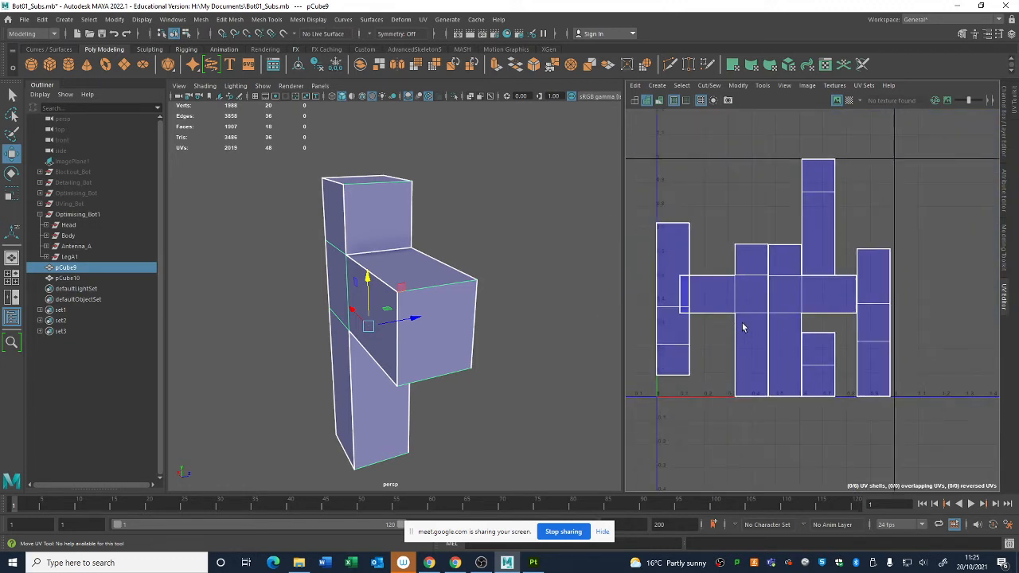
Shift both T-shaped shells together until one arm meets the tile's V-axis edge, and move the two-face shell beneath that arm
left_click_drag(728, 325, 791, 326)
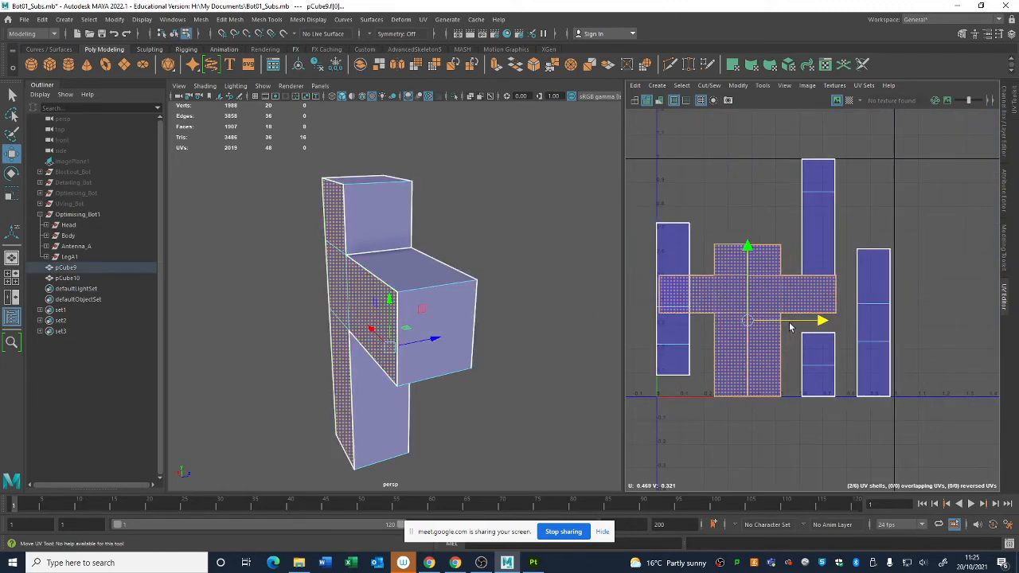
left_click(820, 365)
left_click_drag(840, 369, 694, 370)
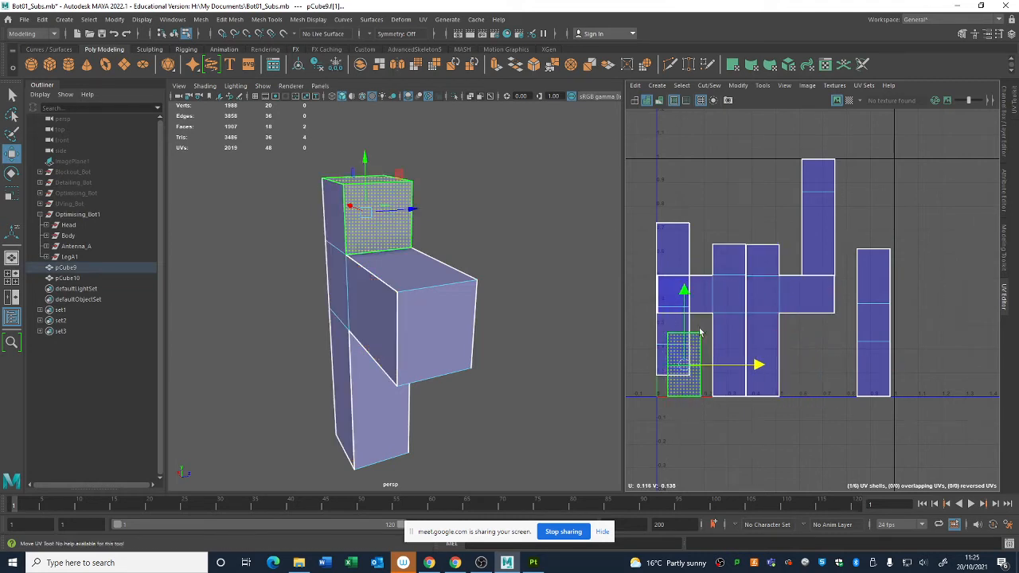
Move the three-face strip shell out from under the T-shaped shell's arm to beside the tall two-face shell near the tile's upper edge
left_click(673, 262)
left_click_drag(673, 298, 850, 225)
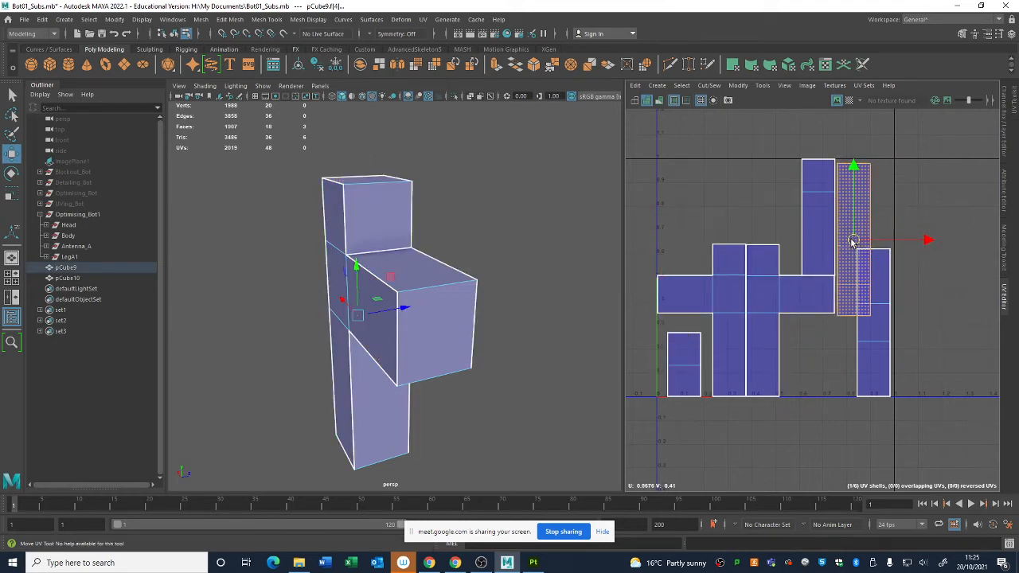
left_click(873, 338)
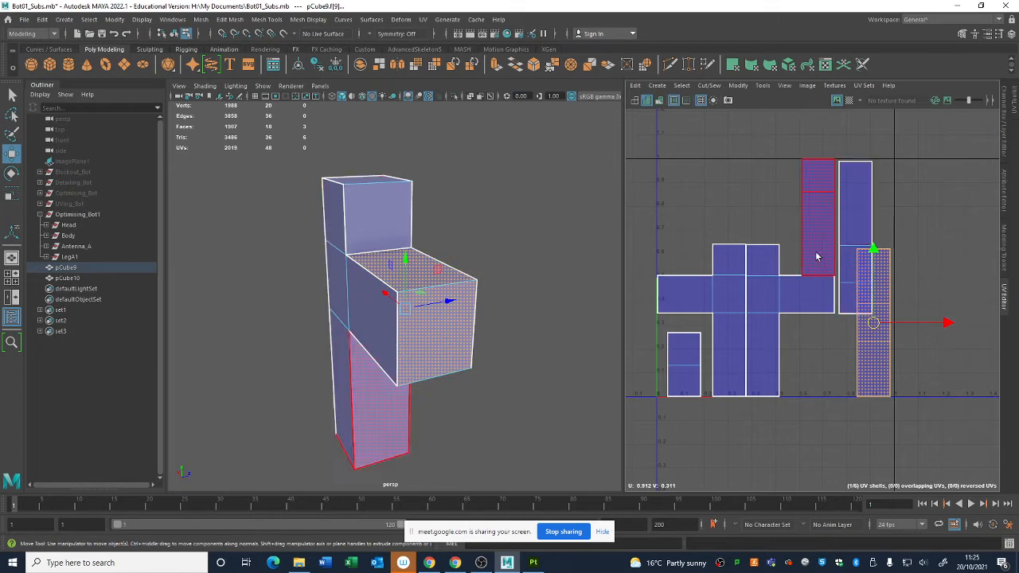
Rotate the T-shaped shell nearer the tile's centre 90° counterclockwise so its long bar lies horizontal and its arm points up
left_click(782, 295)
key("e")
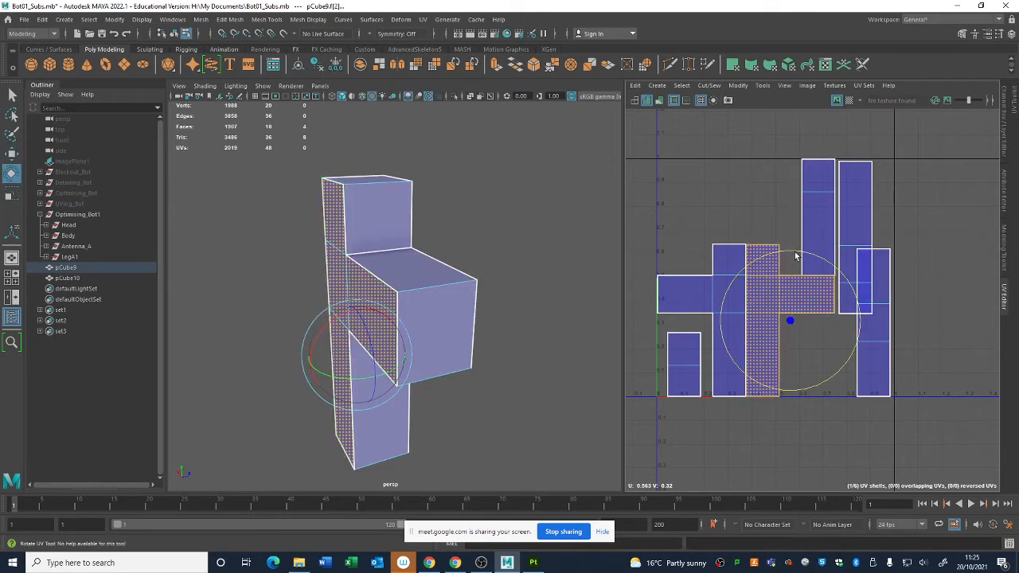
left_click_drag(795, 255, 721, 319)
Move the small two-face shell and upright T-shaped shell towards the tile's upper edge, and place the horizontal T-shaped shell in the tile's origin corner
left_click(683, 362)
key("w")
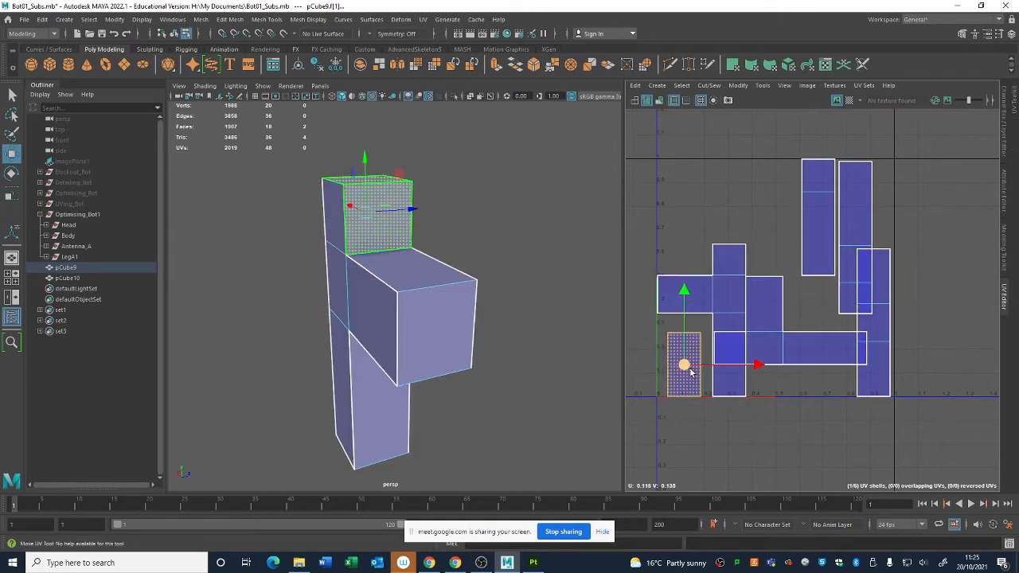
left_click_drag(690, 371, 702, 233)
left_click(722, 313)
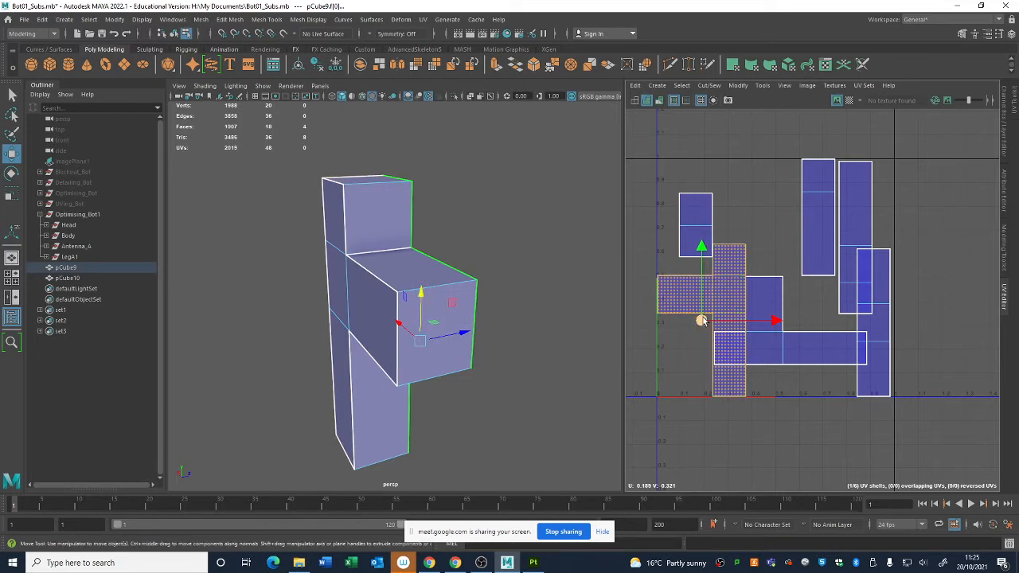
left_click_drag(702, 321, 723, 229)
left_click(788, 333)
left_click_drag(788, 333, 734, 357)
Rotate the upright T-shaped shell 90° counterclockwise so its arm points down, and align its long bar with the tile's upper edge
left_click(749, 228)
key("e")
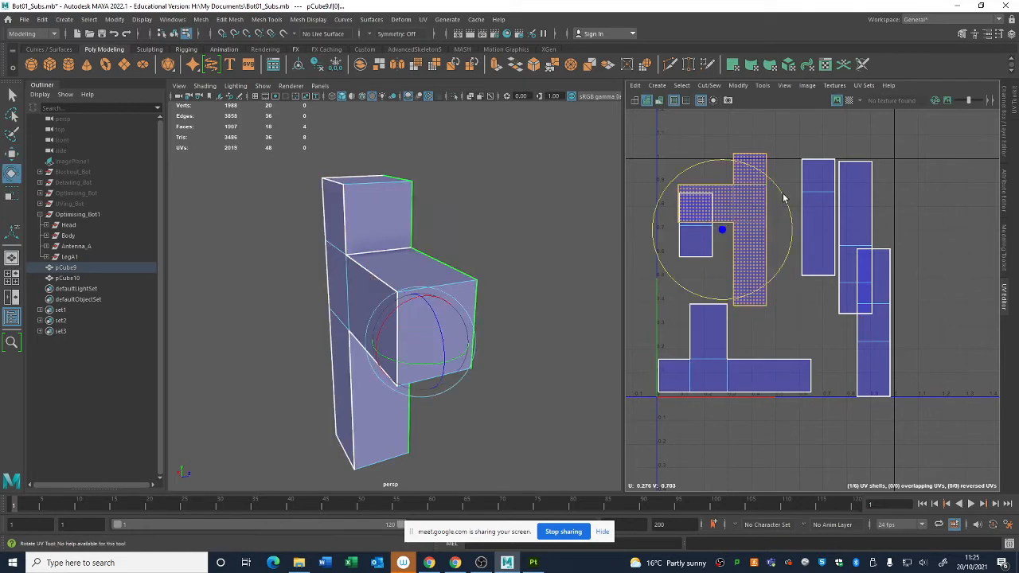
left_click_drag(783, 198, 695, 194)
key("w")
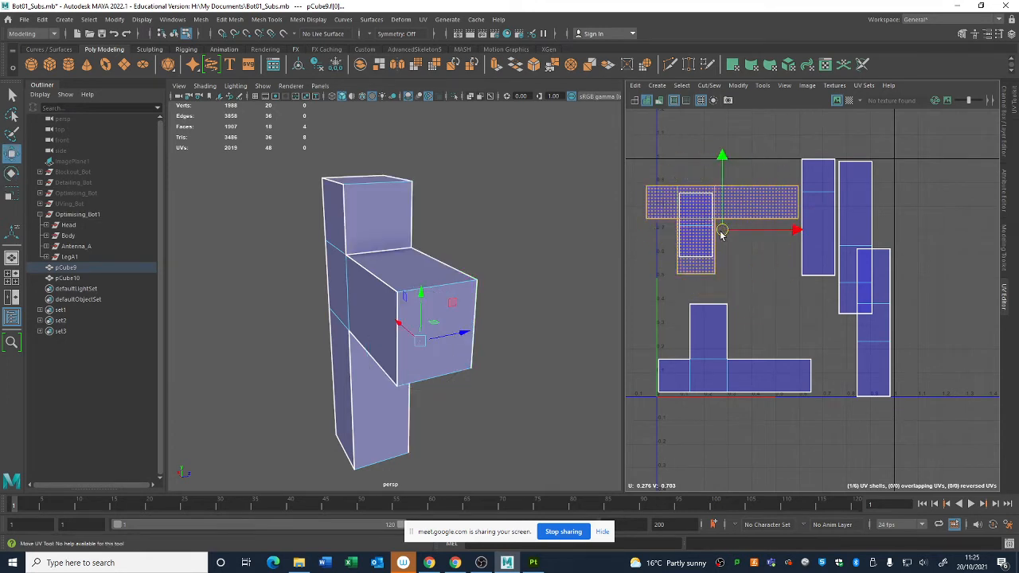
left_click_drag(723, 228, 734, 210)
Line up the small two-face, tall two-face and loose three-face strip shells side by side between the lower T's arm and the outer strip
left_click(819, 211)
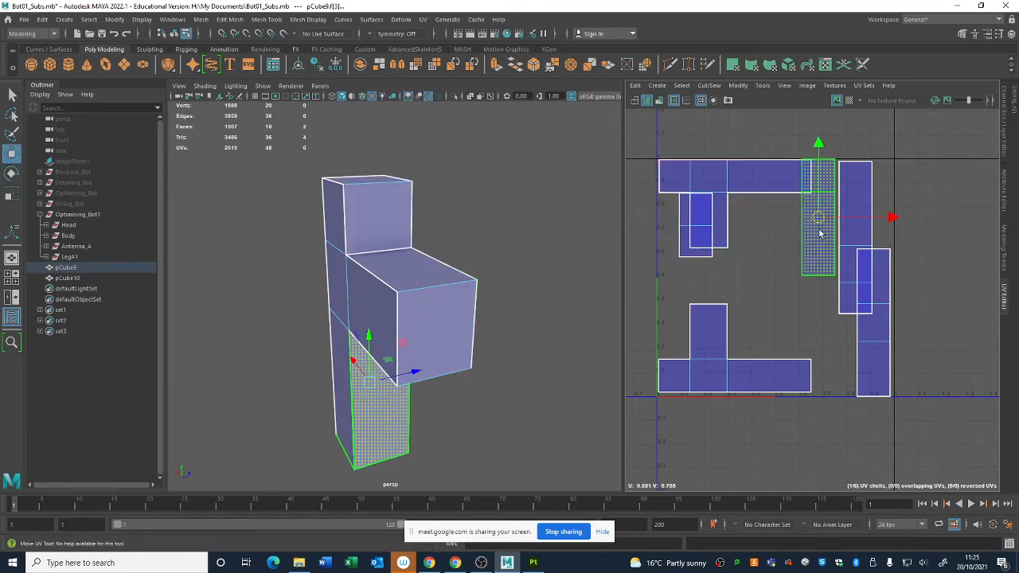
left_click_drag(809, 218, 740, 299)
left_click(694, 234)
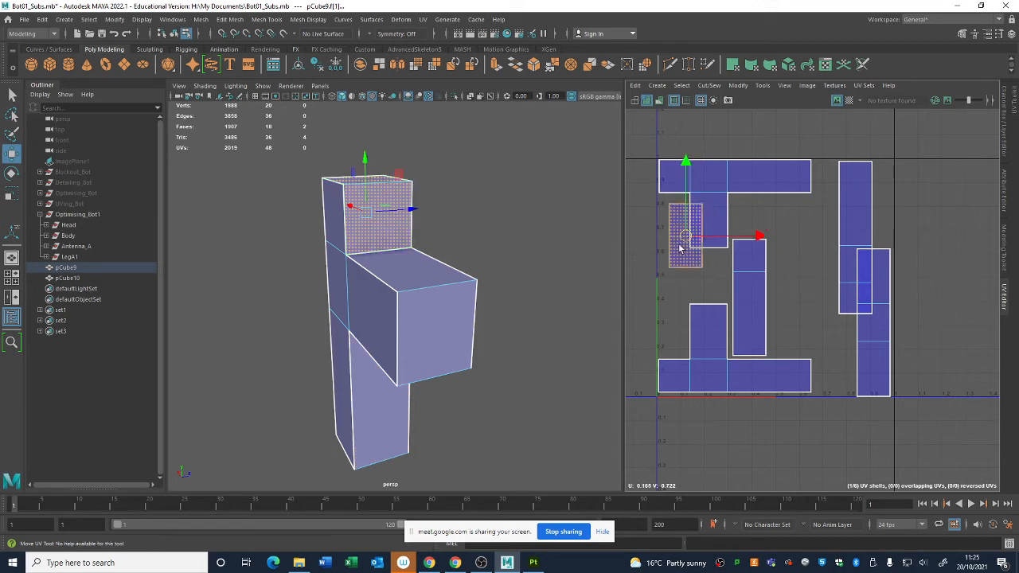
left_click_drag(709, 225, 741, 269)
left_click(852, 231)
left_click_drag(850, 239, 831, 317)
left_click(787, 237)
left_click_drag(787, 239, 787, 300)
left_click(756, 307)
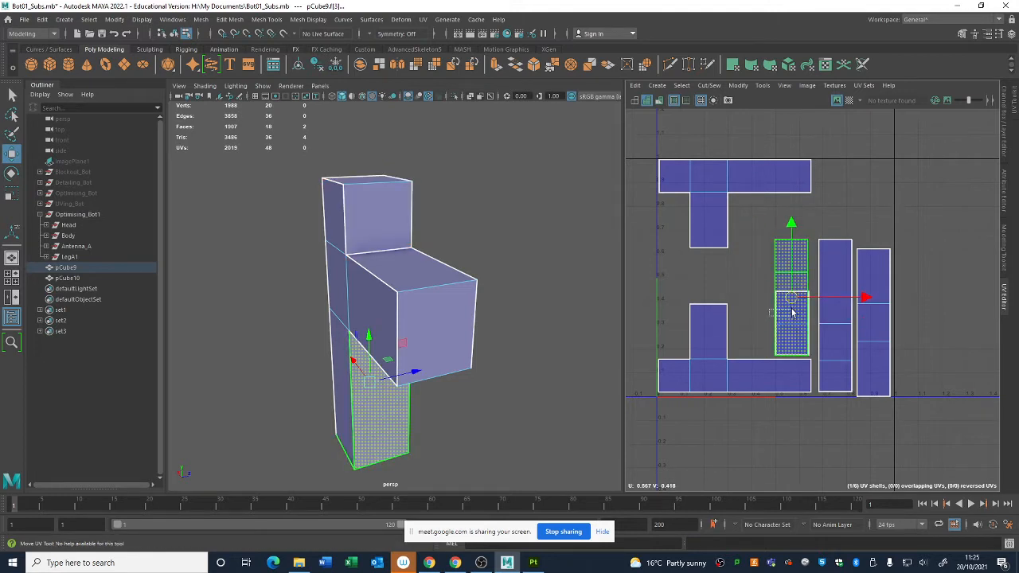
left_click(788, 322)
left_click_drag(789, 323, 751, 325)
Lower the upper T-shaped shell over the lined-up shells with its arm beside the tall two-face shell, and return to object selection
left_click(707, 226)
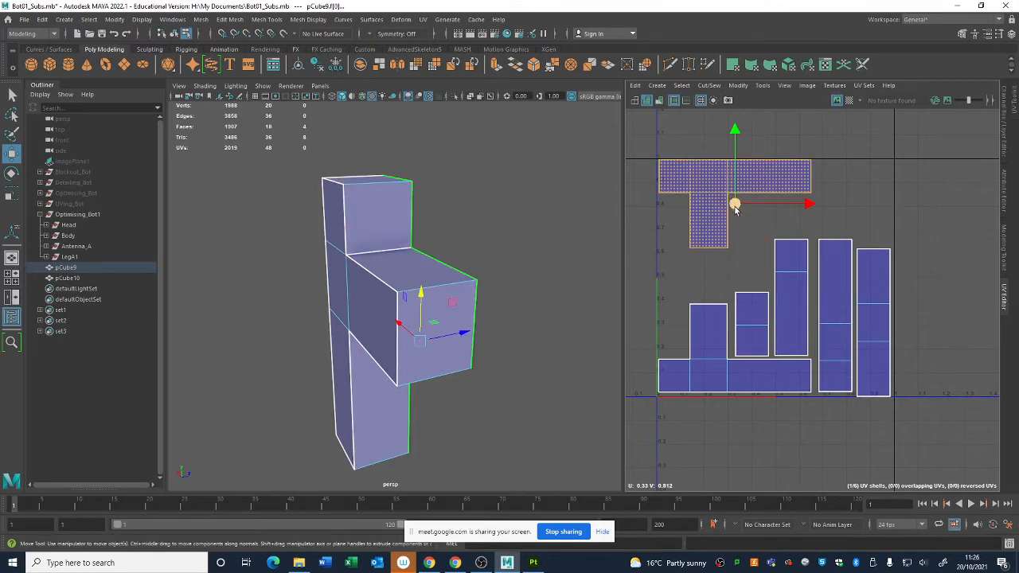
left_click_drag(734, 207, 770, 241)
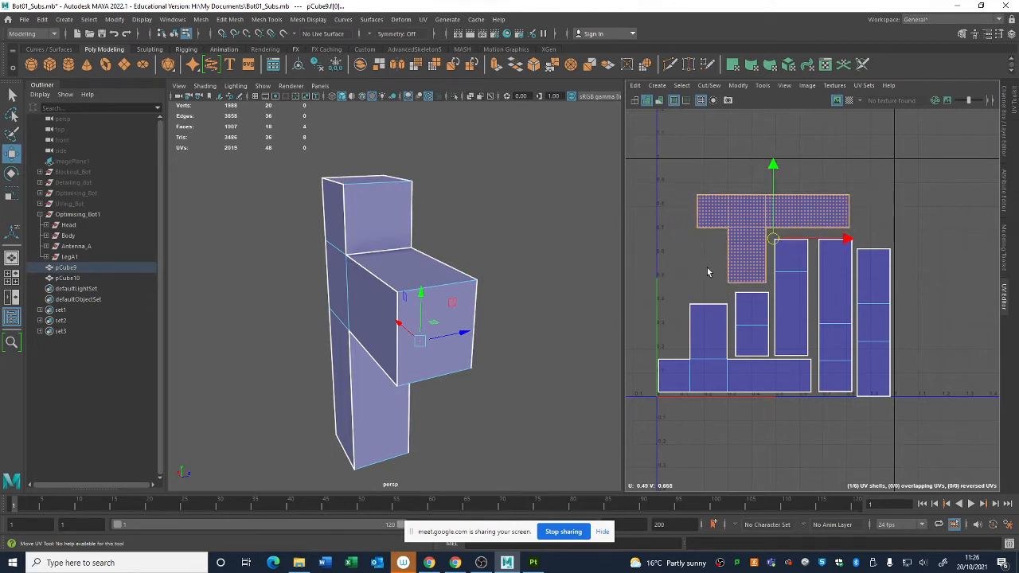
scroll(420, 313, "down", 4)
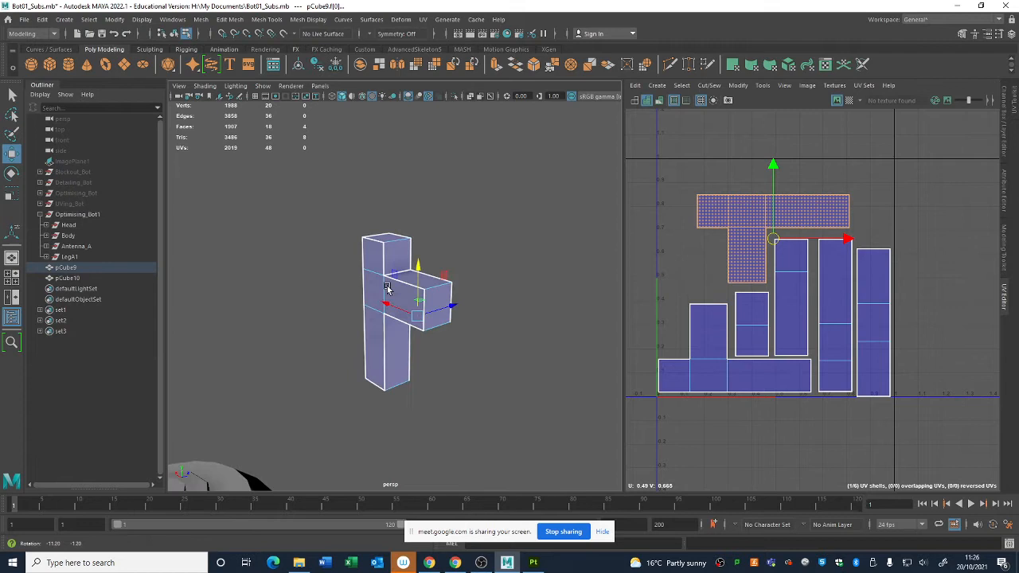
right_click_drag(419, 263, 415, 239, "alt")
left_click(415, 240)
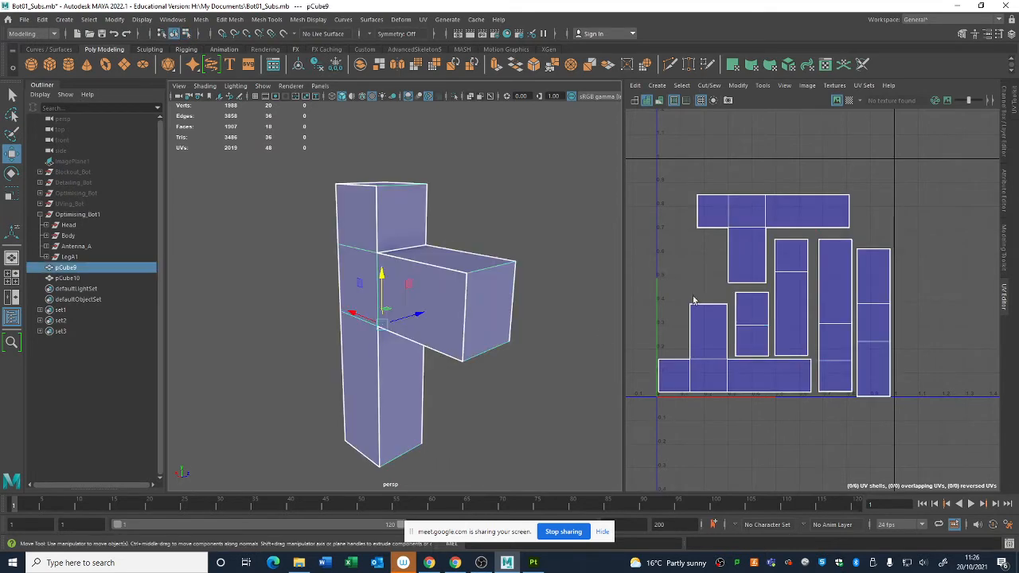
Shift the outer three-face strip shell slightly so a small gap separates it from the tile's U axis and far edge
right_click_drag(889, 396, 880, 352)
left_click(881, 350)
scroll(883, 352, "up", 2)
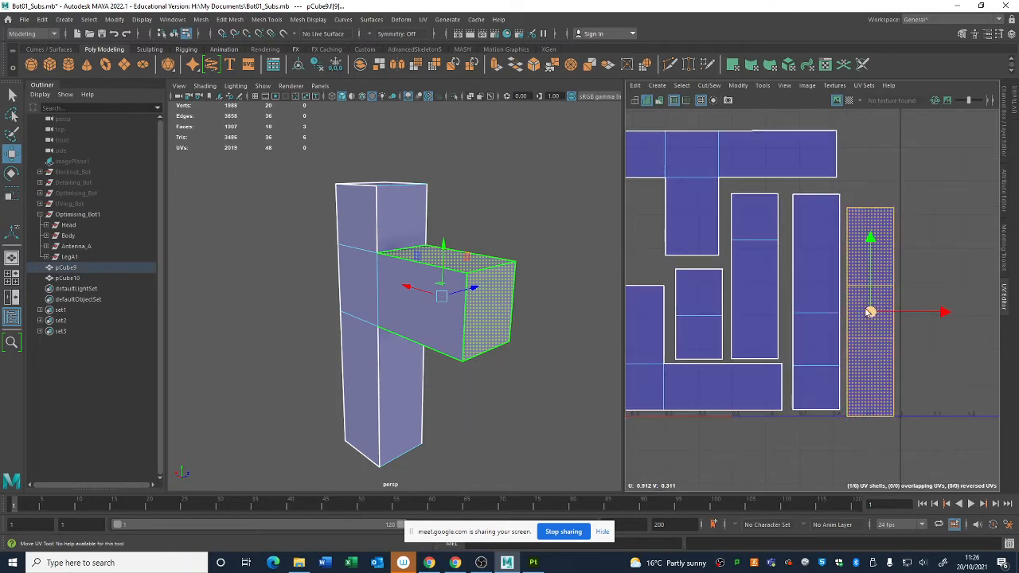
scroll(868, 306, "up", 5)
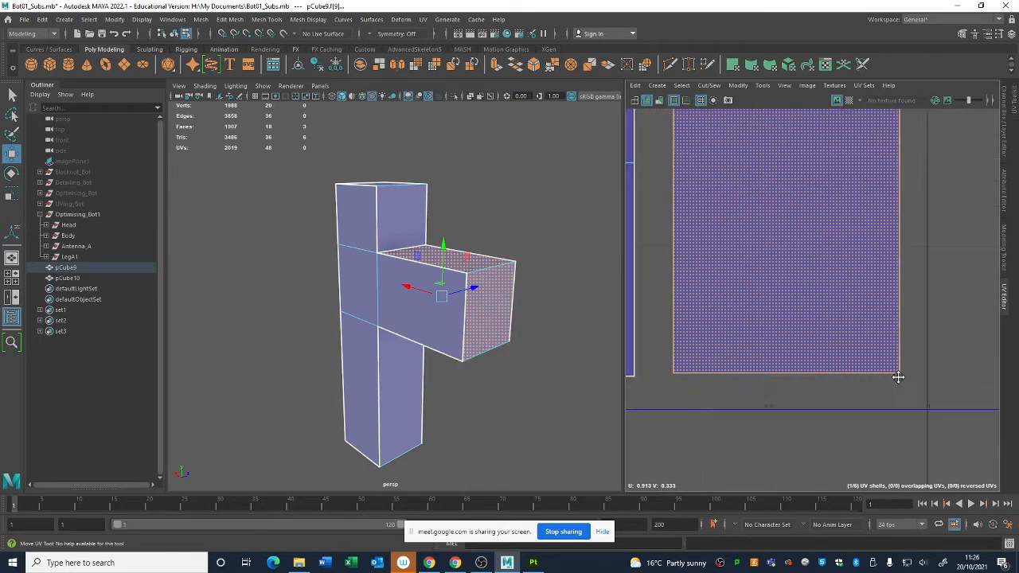
middle_click_drag(898, 378, 909, 376, "alt")
middle_click_drag(991, 367, 644, 271, "alt")
right_click_drag(770, 247, 523, 290, "alt")
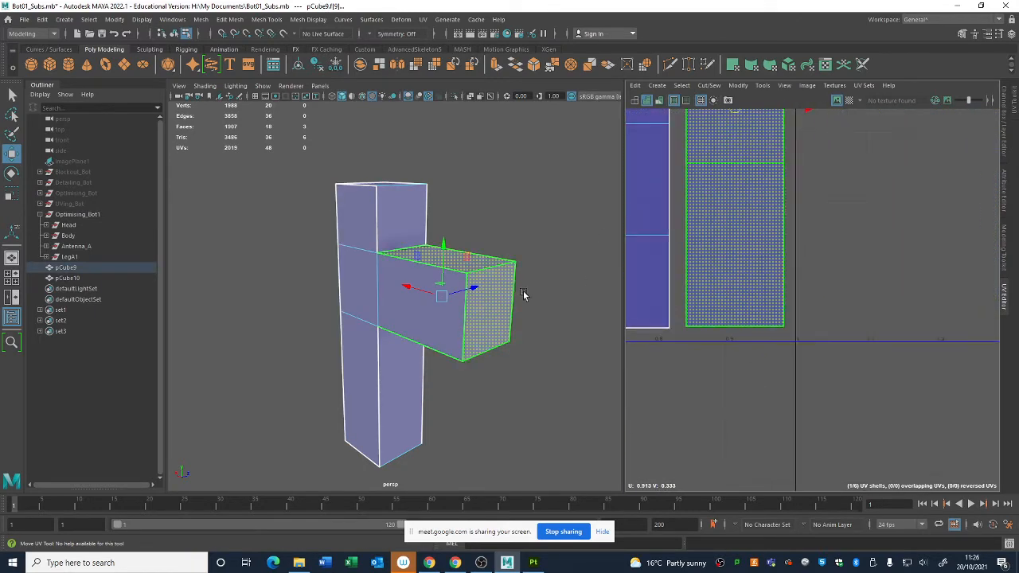
middle_click_drag(523, 291, 588, 322, "alt")
right_click_drag(587, 322, 438, 299, "alt")
right_click_drag(858, 348, 636, 234, "alt")
middle_click_drag(636, 234, 703, 291, "alt")
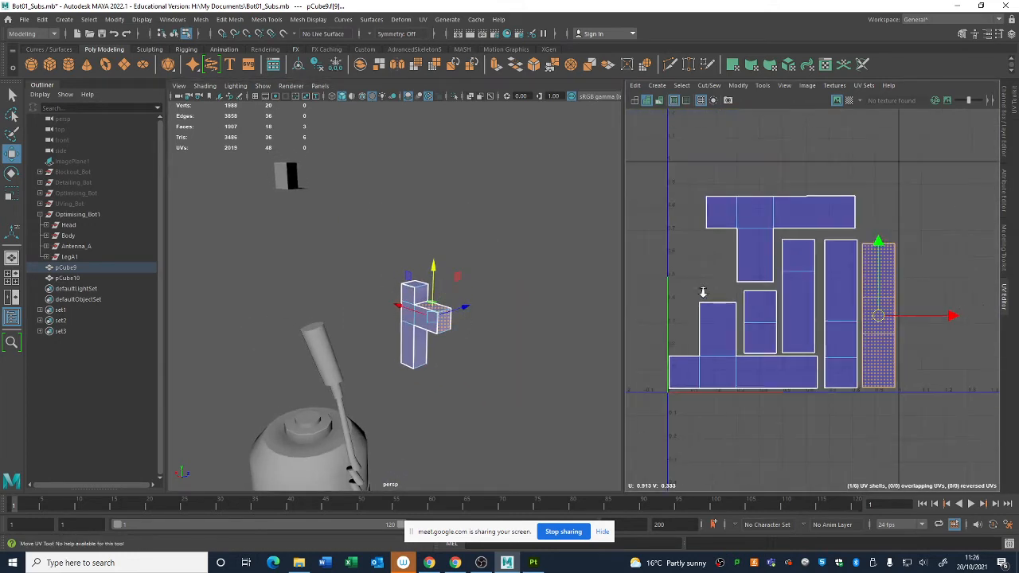
middle_click_drag(768, 289, 778, 309, "alt")
Lay out all six shells automatically with Shell Padding 2 and Tile Padding 2 pixels at a 1024 texture map size
left_click_drag(664, 216, 914, 448)
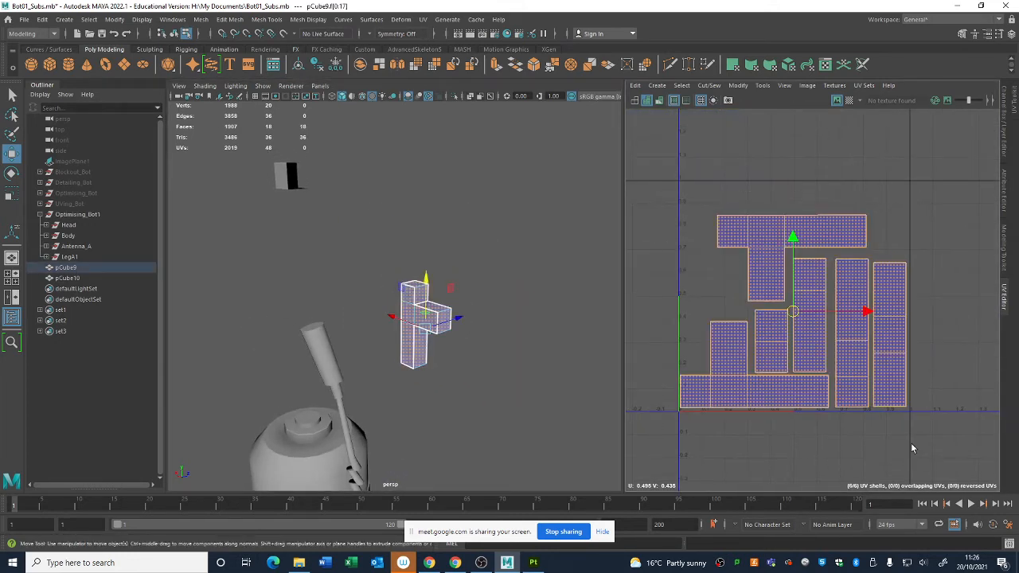
left_click(737, 85)
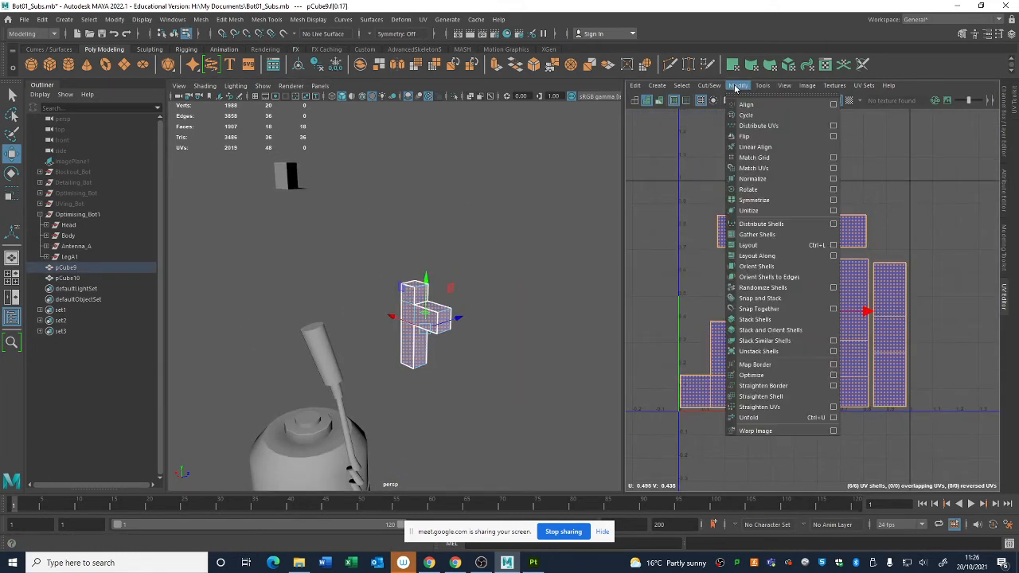
left_click(834, 247)
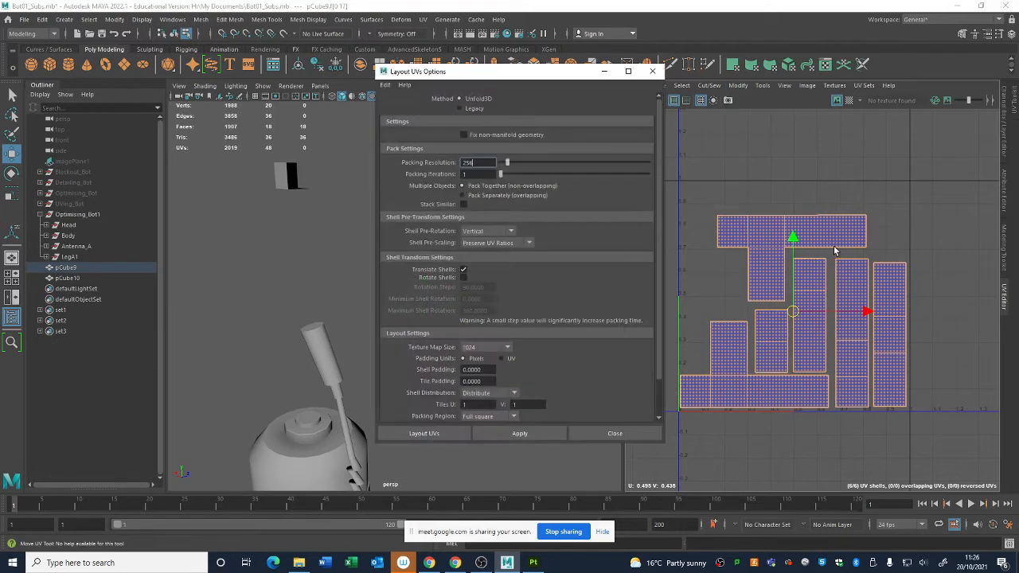
scroll(470, 339, "down", 1)
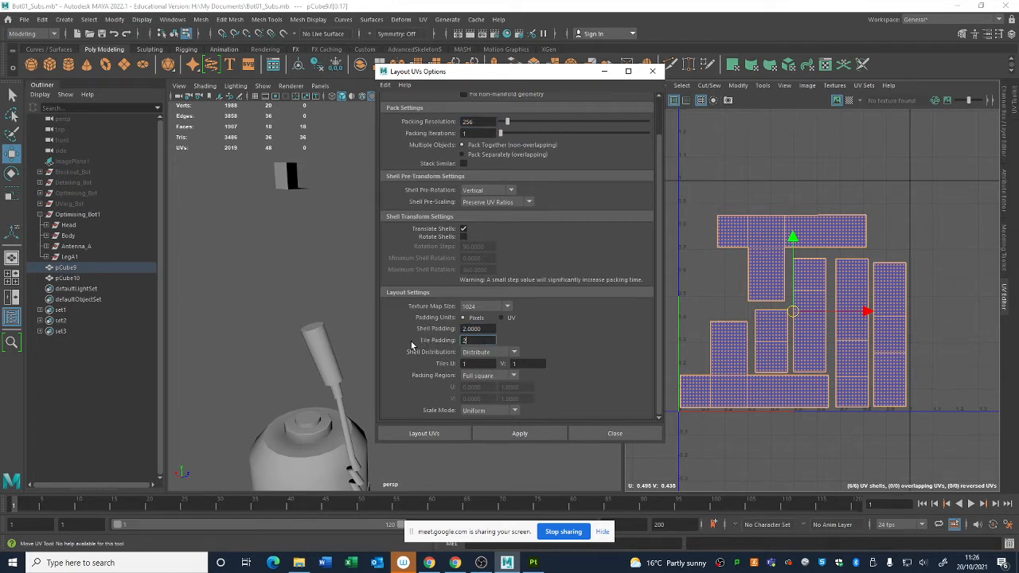
left_click(424, 433)
Examine the padding between the automatically laid-out shells and along the UV tile's borders
scroll(947, 469, "up", 5)
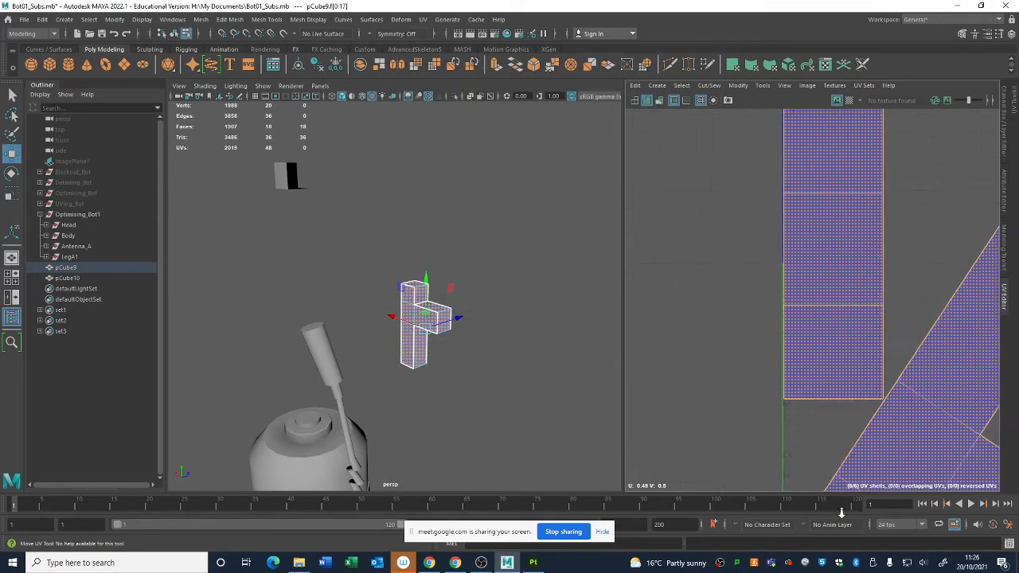
scroll(910, 252, "down", 3)
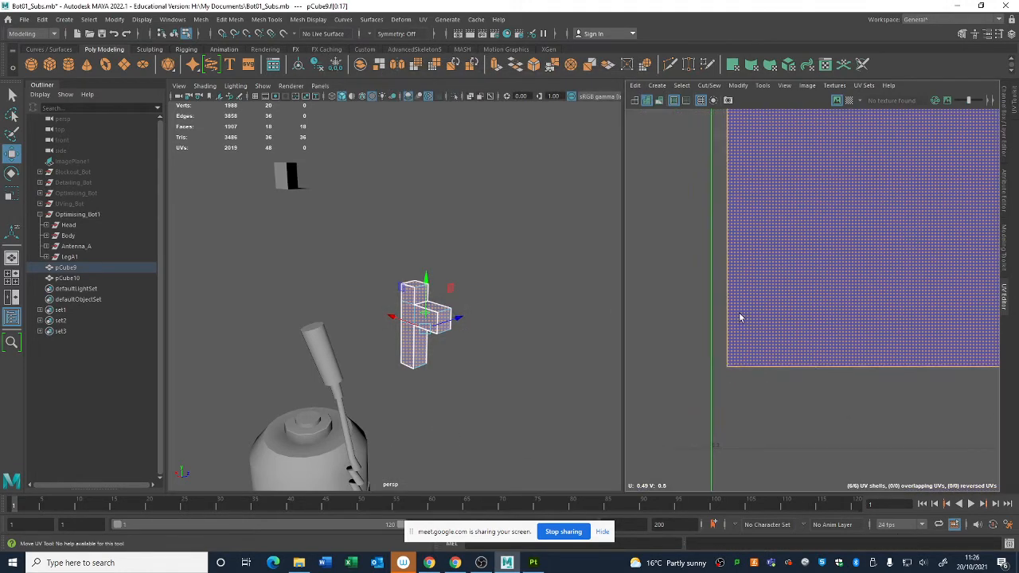
right_click_drag(733, 385, 603, 337, "alt")
middle_click_drag(956, 406, 777, 319, "alt")
right_click_drag(768, 328, 1008, 446, "alt")
middle_click_drag(944, 355, 864, 368, "alt")
right_click_drag(562, 253, 817, 338, "alt")
right_click_drag(726, 309, 844, 358, "alt")
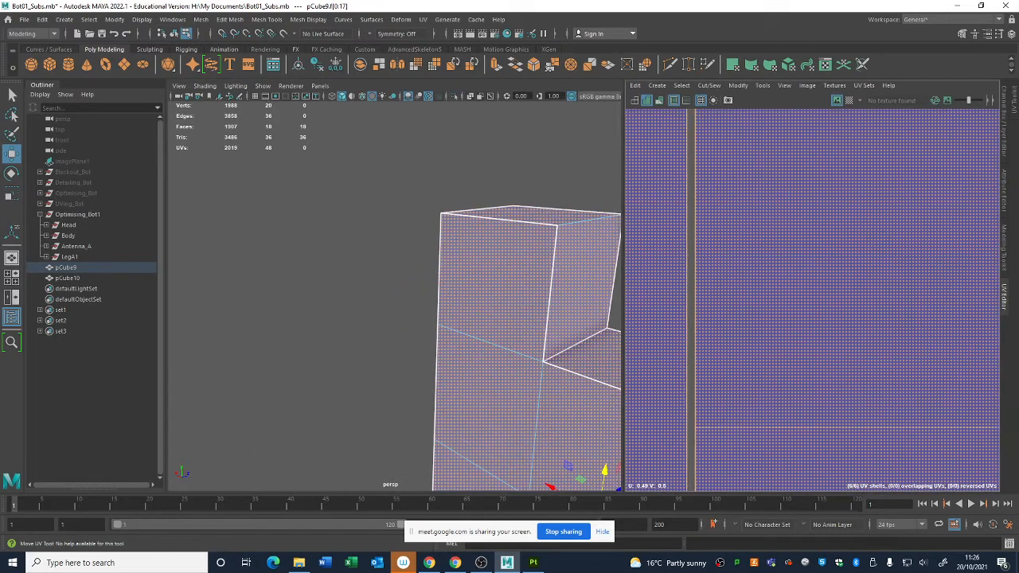
middle_click_drag(716, 318, 802, 336, "alt")
right_click_drag(467, 337, 319, 267, "alt")
right_click_drag(773, 340, 629, 291, "alt")
right_click_drag(550, 275, 521, 272, "alt")
right_click_drag(762, 269, 632, 246, "alt")
middle_click_drag(827, 280, 873, 374, "alt")
Undo the automatic UV layout and clear the selection
key("ctrl+z")
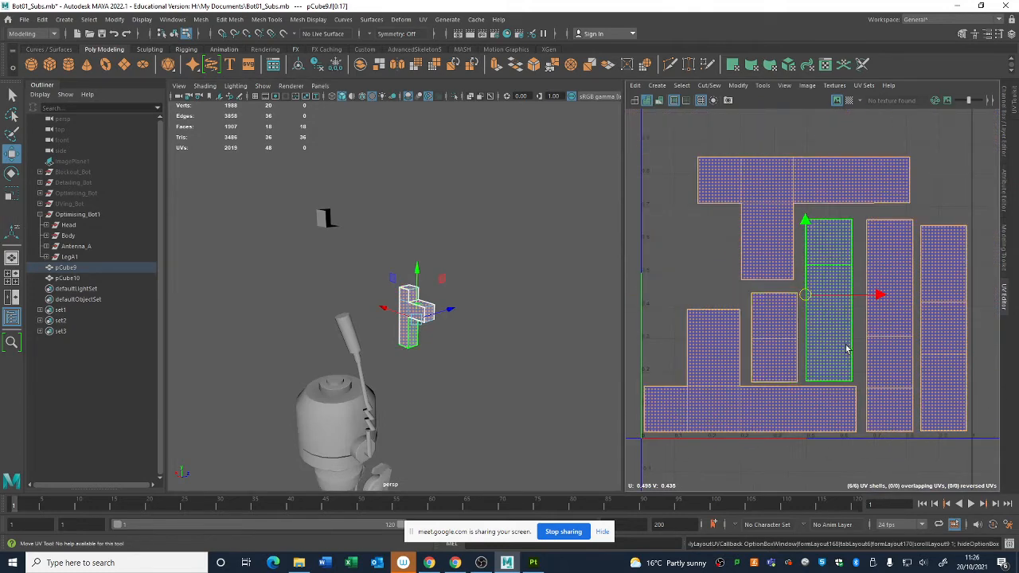
right_click_drag(906, 407, 791, 367, "alt")
left_click(554, 311)
Select the T-shaped block, display the checker map on it and frame it in the viewport
left_click(427, 303)
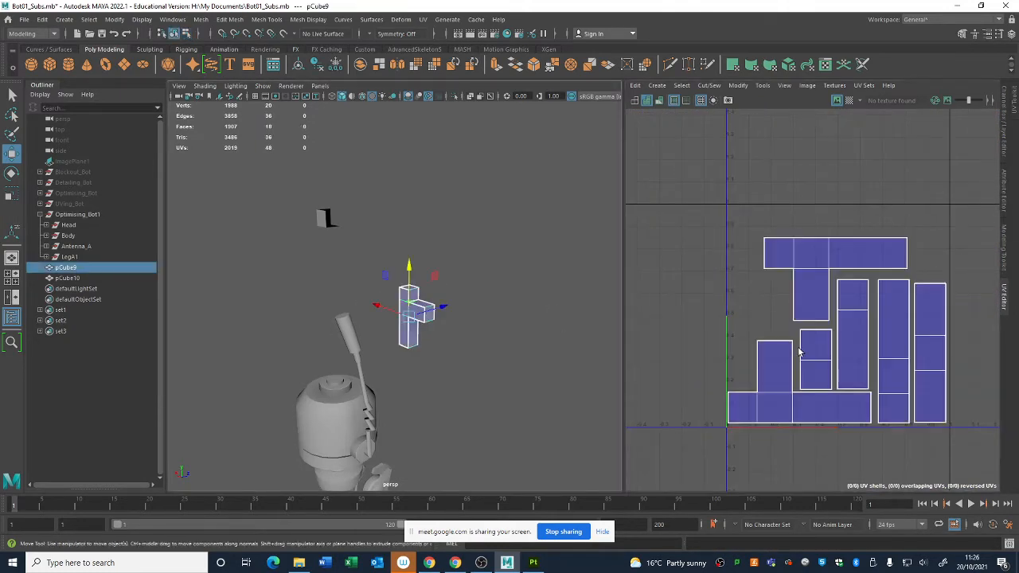
left_click(848, 101)
key("f")
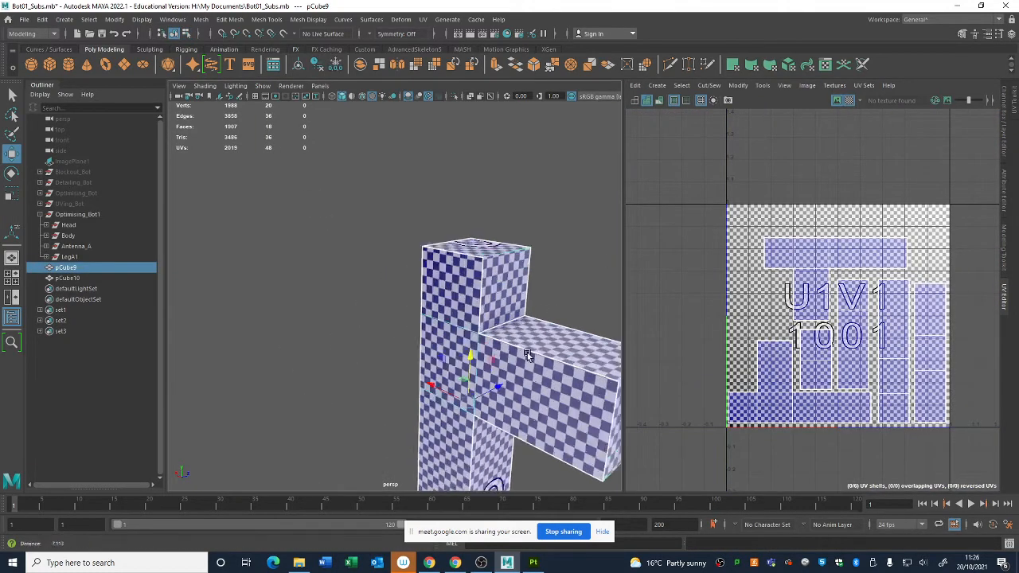
Examine the checker pattern across the block's faces and compare it with the shell layout in the UV tile
left_click_drag(456, 290, 406, 318, "alt")
scroll(406, 318, "down", 4)
scroll(688, 300, "down", 3)
middle_click_drag(687, 300, 696, 257, "alt")
scroll(878, 364, "up", 4)
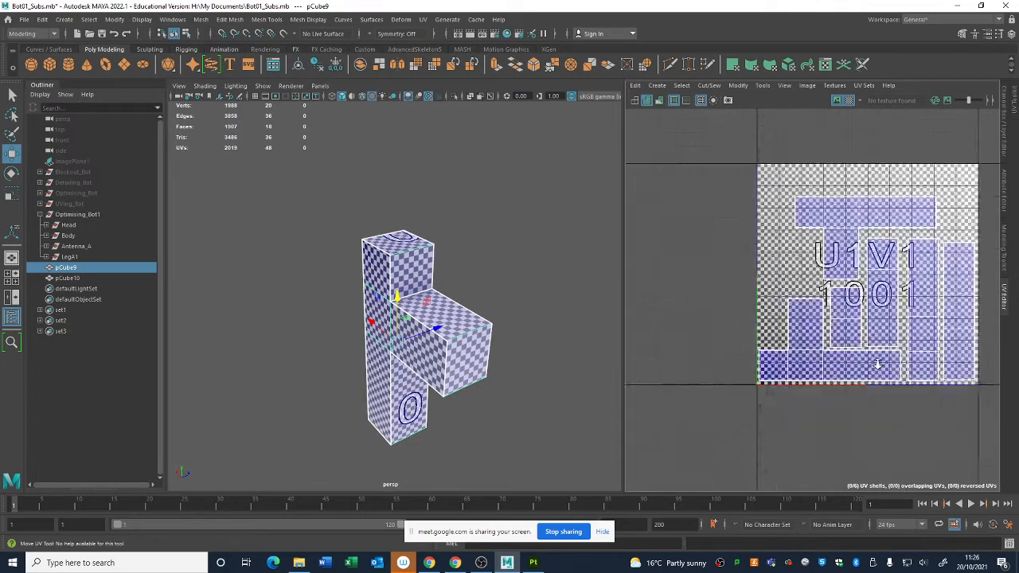
scroll(430, 318, "down", 2)
scroll(446, 334, "up", 5)
scroll(451, 322, "down", 4)
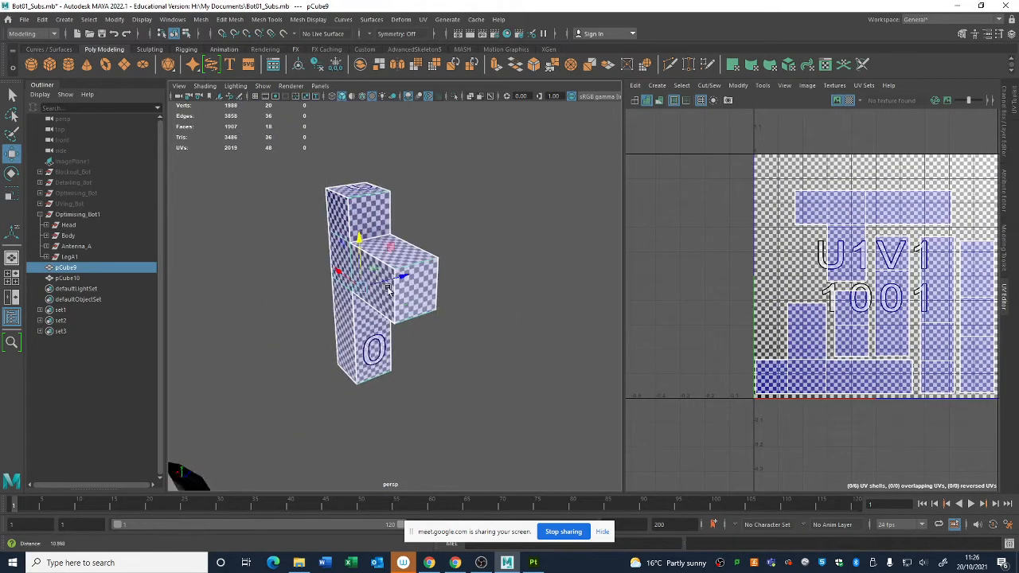
Delete the T-shaped block and the leftover three-face cube above the robot
left_click(468, 316)
left_click(393, 348)
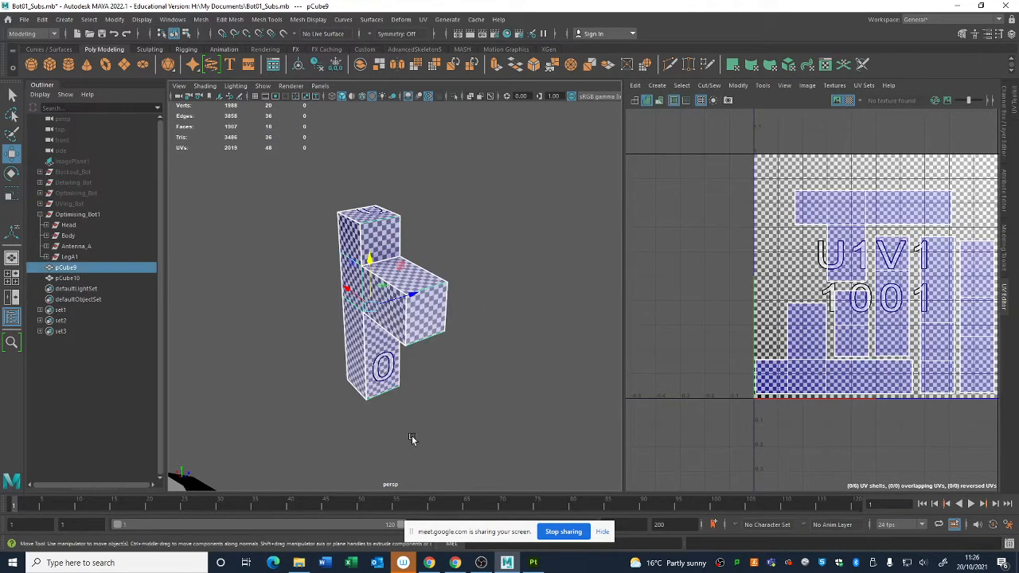
key("Delete")
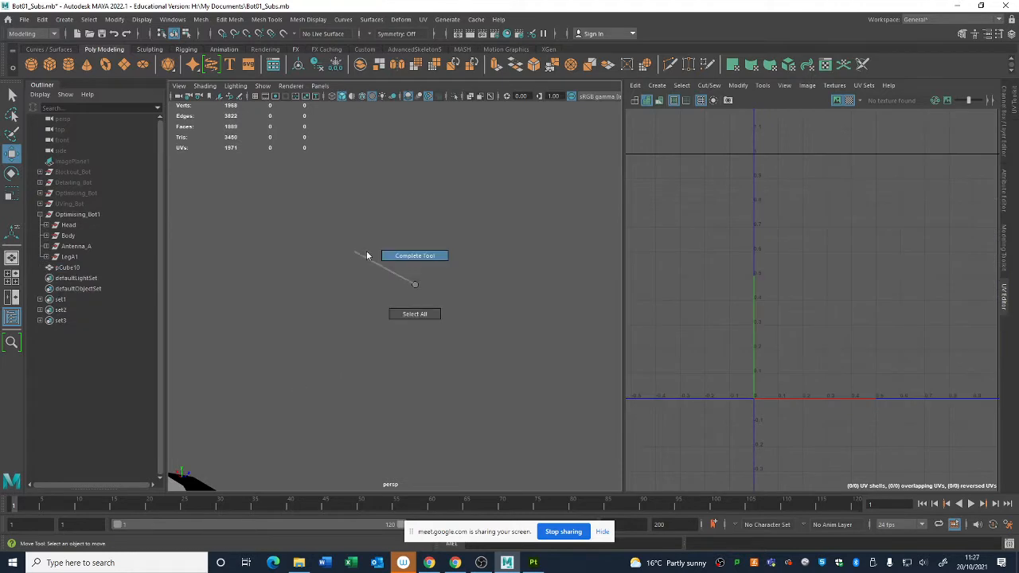
left_click(359, 209)
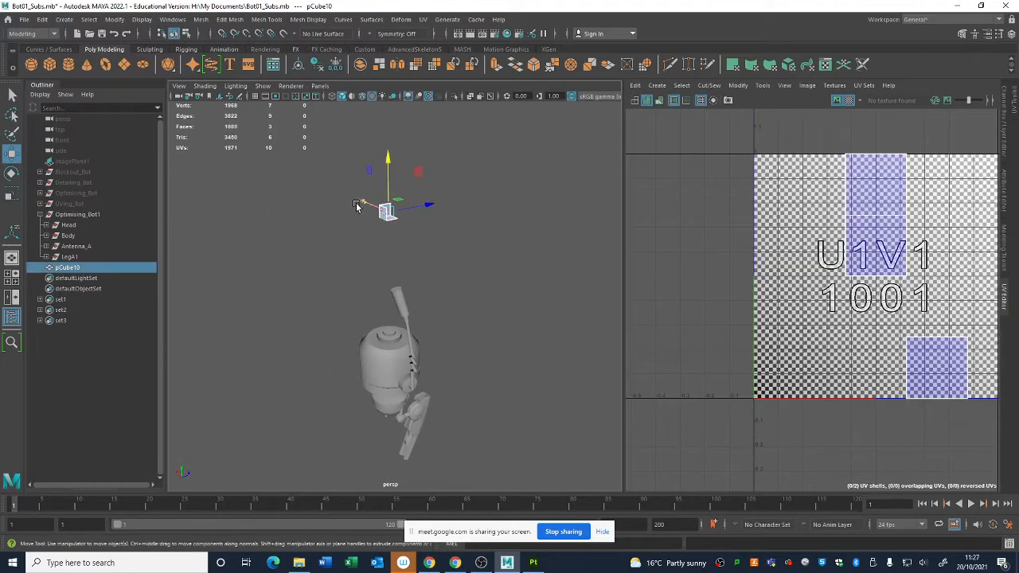
key("Delete")
Select all of the robot's parts, turn off the checker map and clear the selection
left_click_drag(430, 322, 360, 179, "alt")
left_click_drag(340, 113, 537, 430)
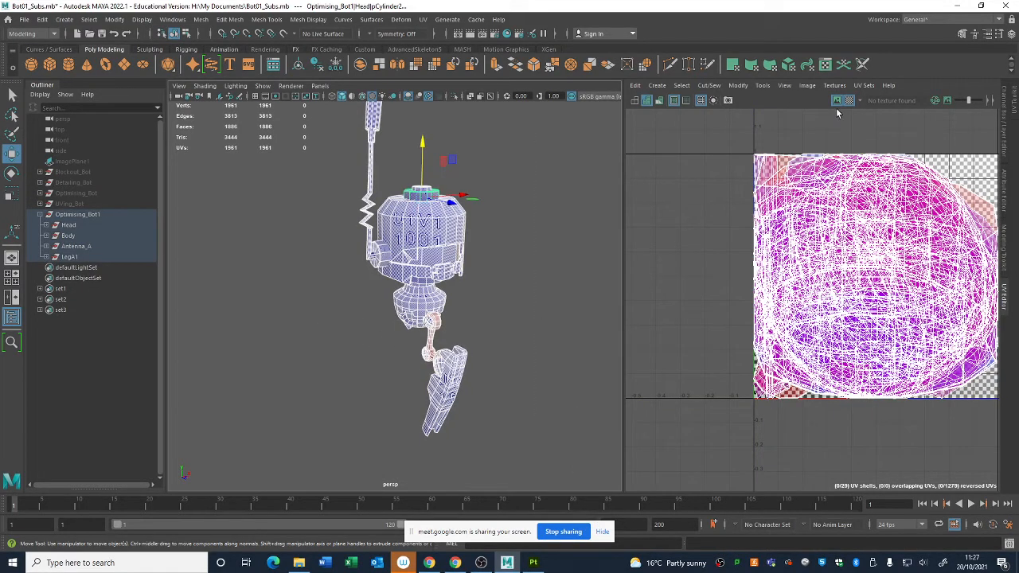
left_click(539, 260)
Select the robot's head, neck and body parts one by one and examine each part's UVs
left_click(436, 237)
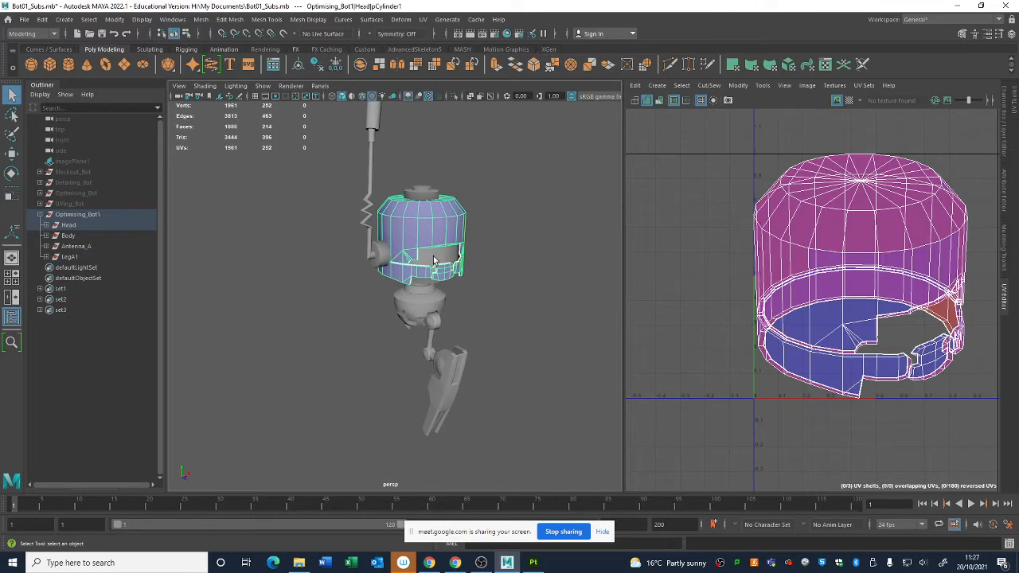
left_click(432, 262)
left_click(428, 280)
left_click(422, 291)
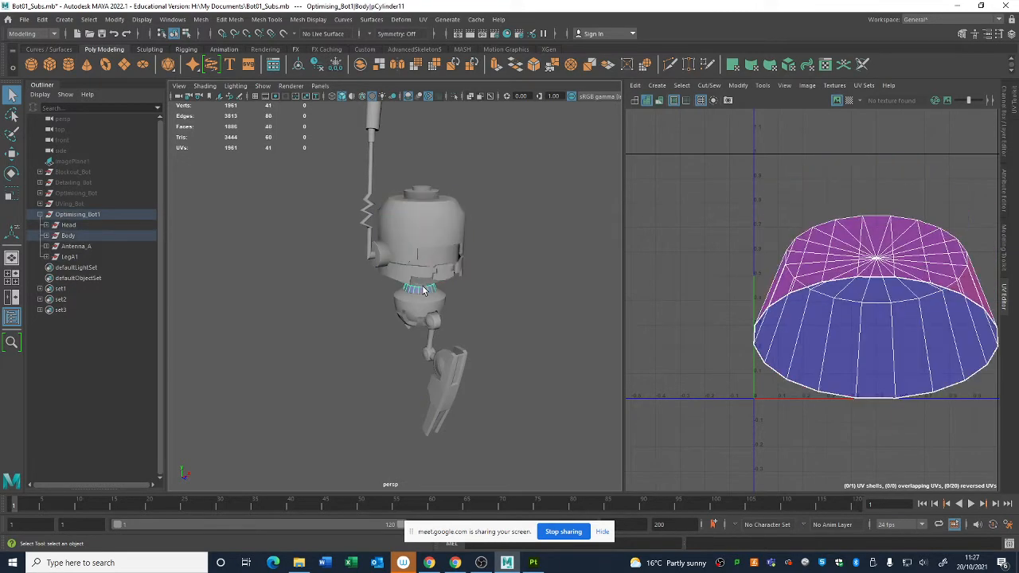
left_click(422, 301)
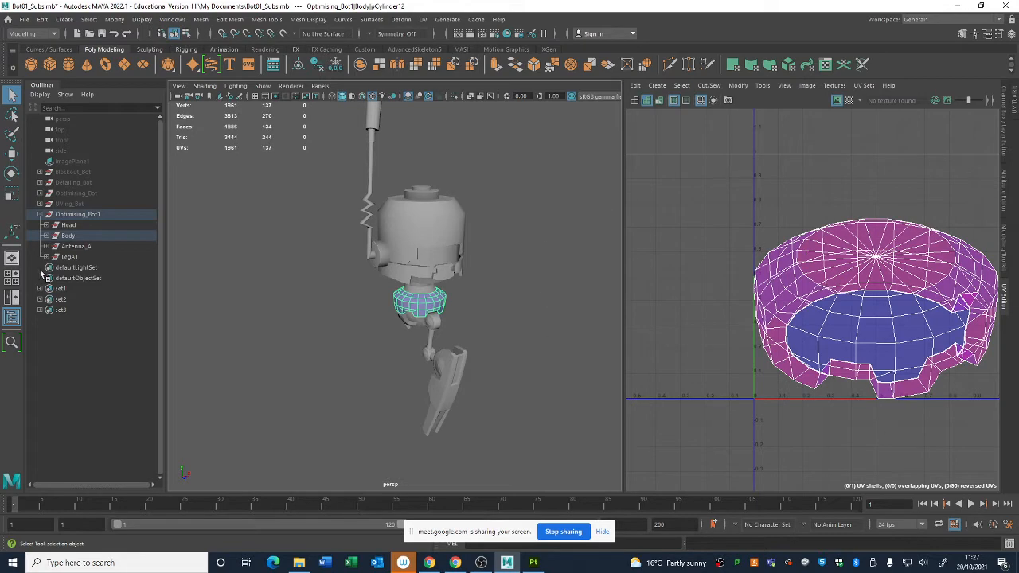
Hide the Optimising_Bot1 group and show the UVing_Bot group instead
left_click(73, 215)
key("h")
left_click(72, 204)
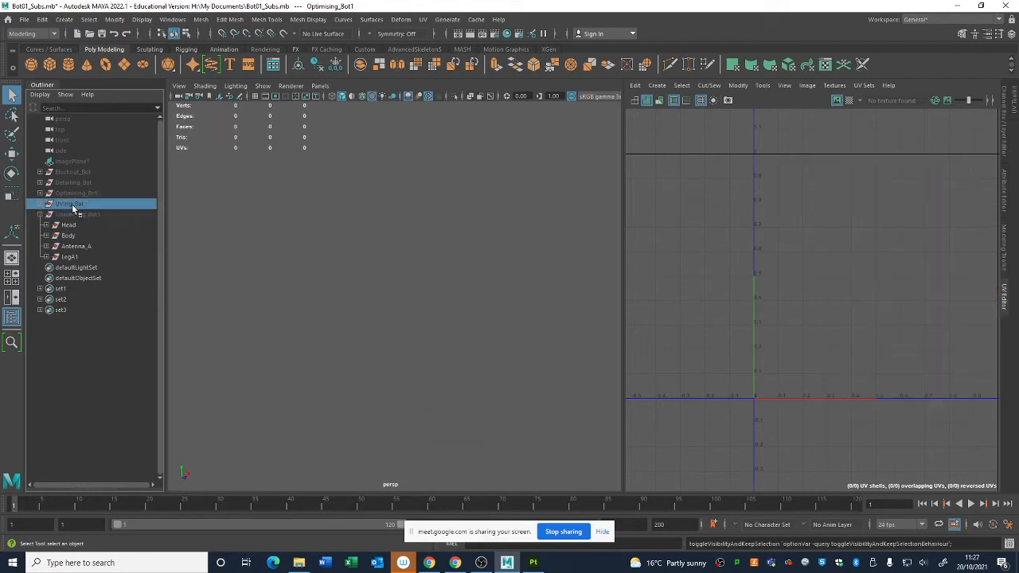
key("h")
scroll(393, 239, "down", 3)
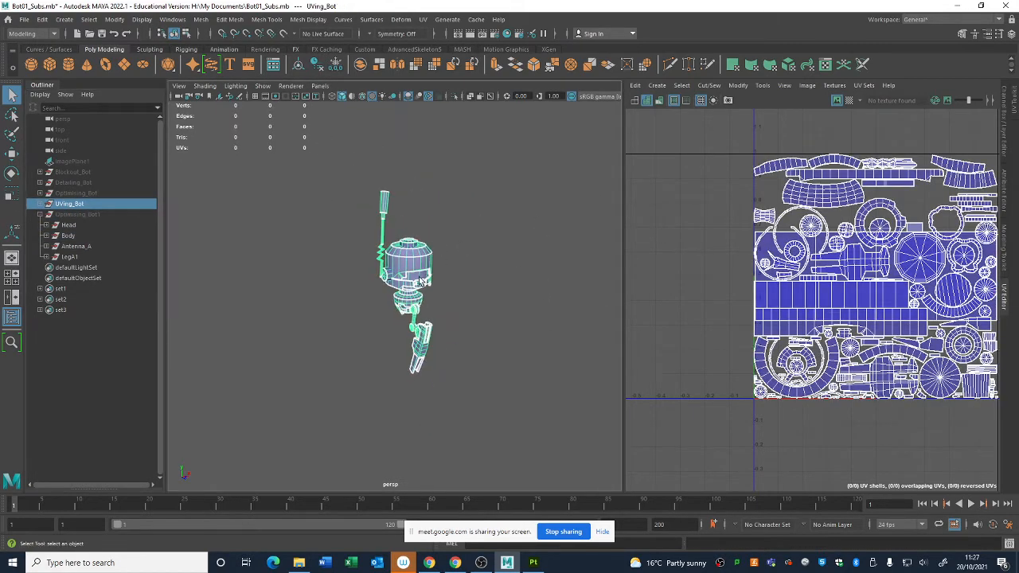
Select the parts of the UVing_Bot robot and examine their packed shells in the 0–1 UV tile
left_click(421, 280)
left_click(408, 298)
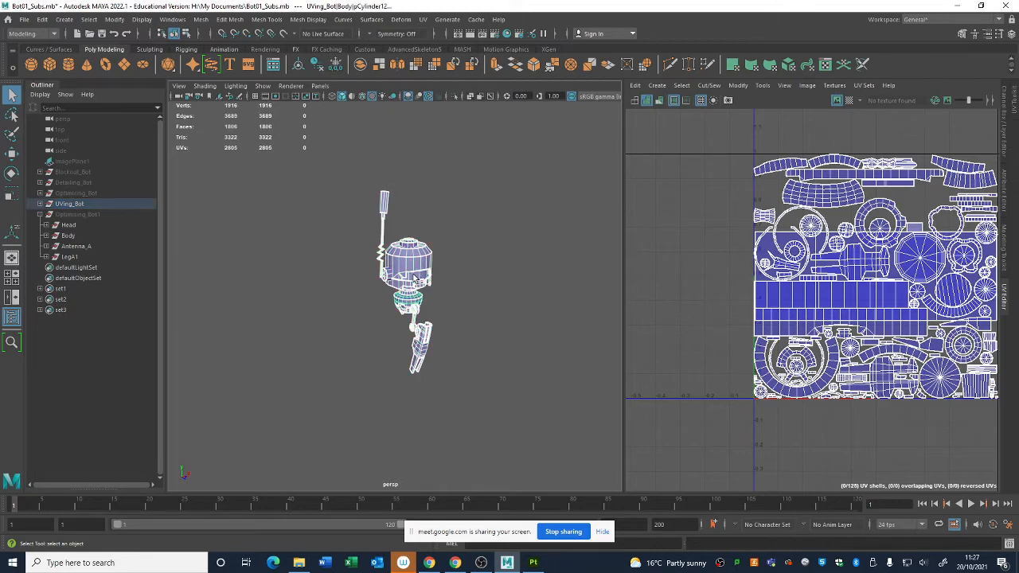
left_click(414, 278, "shift")
middle_click_drag(846, 312, 726, 315, "alt")
right_click_drag(726, 315, 807, 328, "alt")
middle_click_drag(819, 243, 871, 298, "alt")
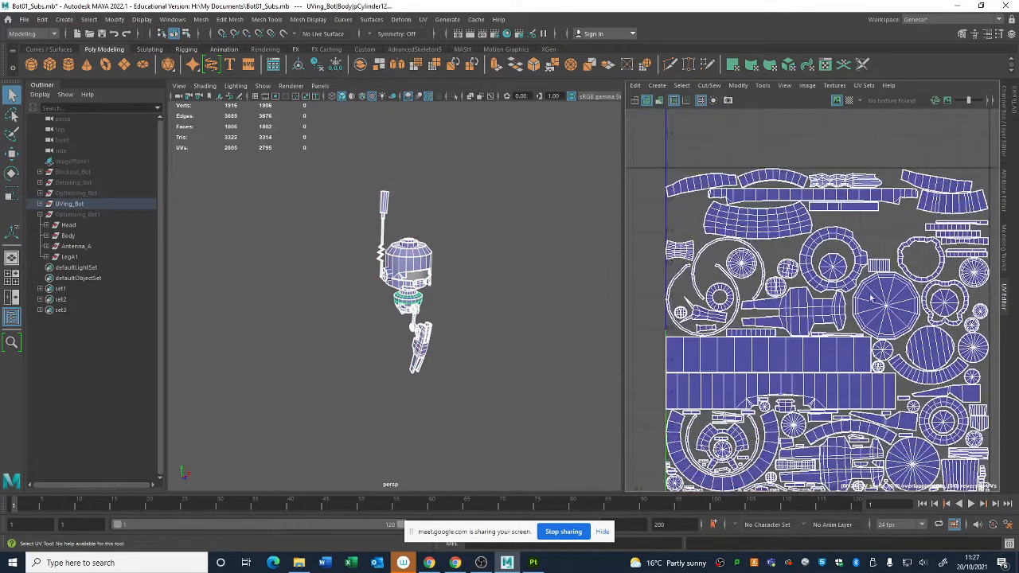
middle_click_drag(874, 340, 872, 336, "alt")
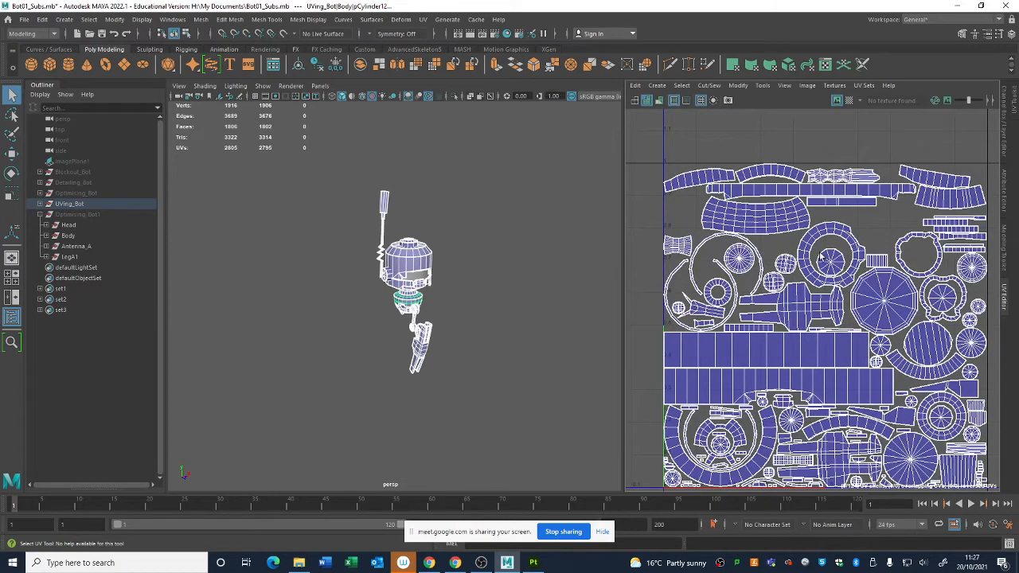
right_click_drag(772, 384, 871, 503, "alt")
middle_click_drag(871, 502, 760, 444, "alt")
right_click_drag(760, 444, 684, 239, "alt")
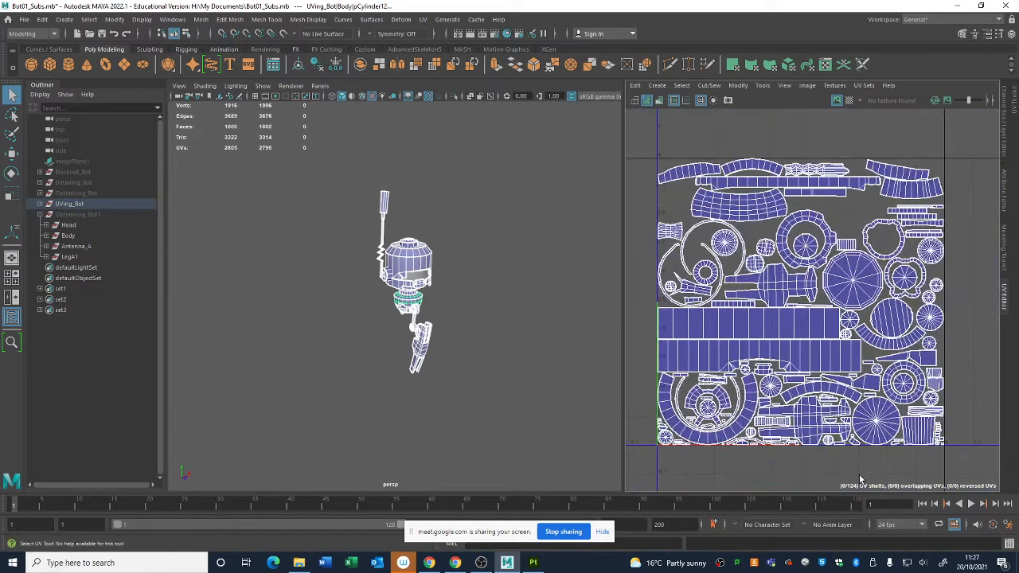
Turn on the checker map and examine its pattern on the robot's head and antenna joint
left_click(850, 101)
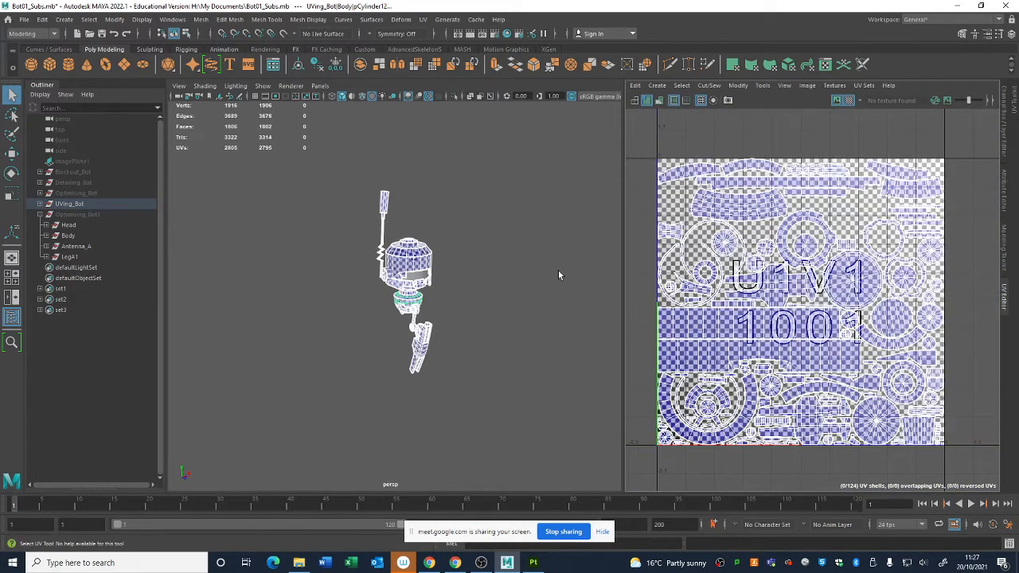
right_click_drag(430, 267, 510, 318, "alt")
left_click_drag(418, 322, 488, 335, "alt")
right_click_drag(382, 319, 414, 342, "alt")
left_click_drag(411, 343, 448, 356, "alt")
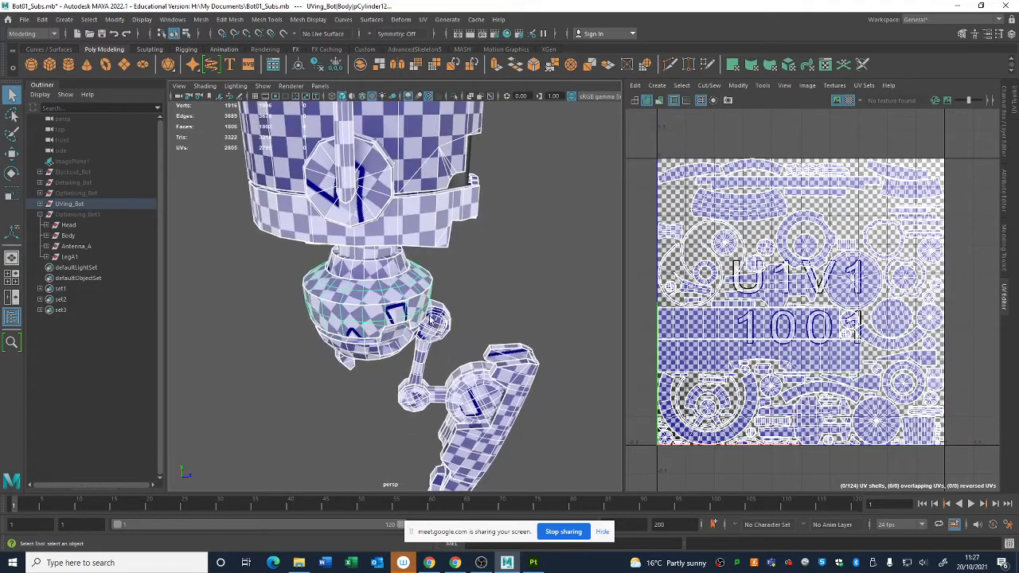
middle_click_drag(383, 207, 413, 245, "alt")
left_click_drag(374, 226, 443, 228, "alt")
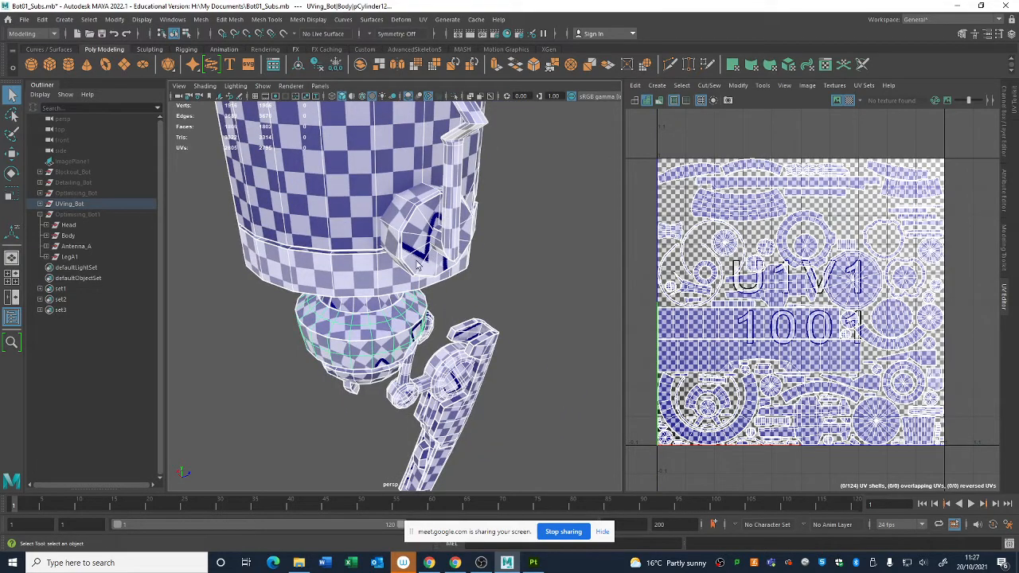
right_click_drag(434, 239, 521, 412, "alt")
left_click_drag(501, 331, 430, 312, "alt")
right_click_drag(557, 414, 529, 386, "alt")
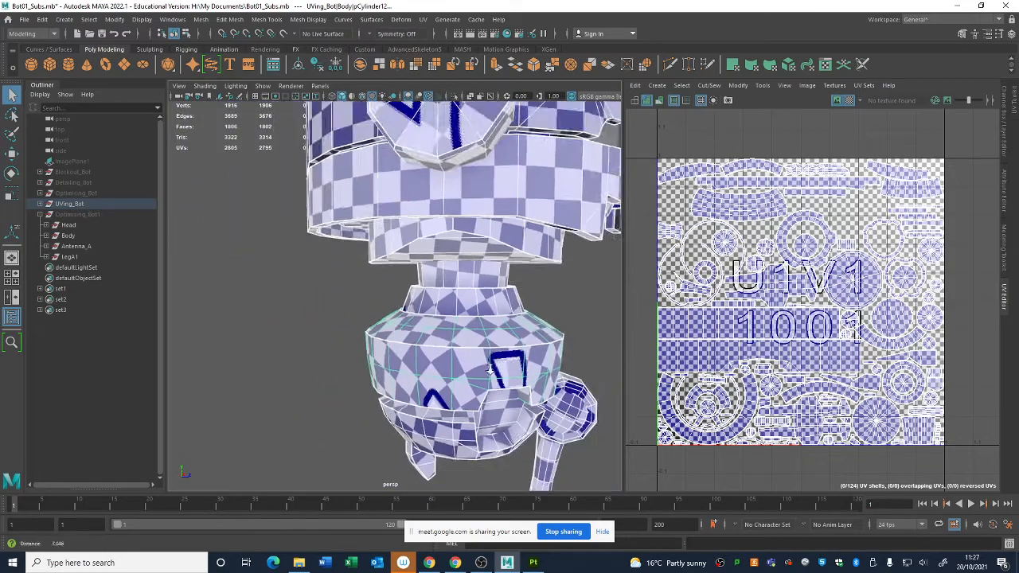
Examine the checker pattern up close on the robot's body ring, neck and lower body
middle_click_drag(528, 386, 477, 316, "alt")
left_click_drag(478, 316, 358, 310, "alt")
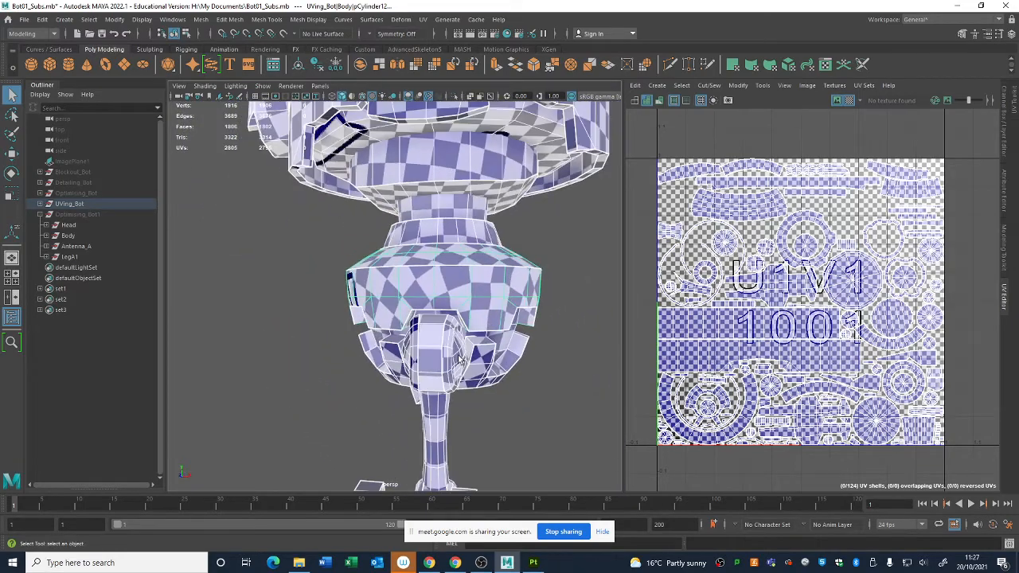
middle_click_drag(496, 369, 469, 283, "alt")
right_click_drag(469, 297, 607, 430, "alt")
left_click_drag(470, 280, 439, 277, "alt")
middle_click_drag(438, 263, 430, 296, "alt")
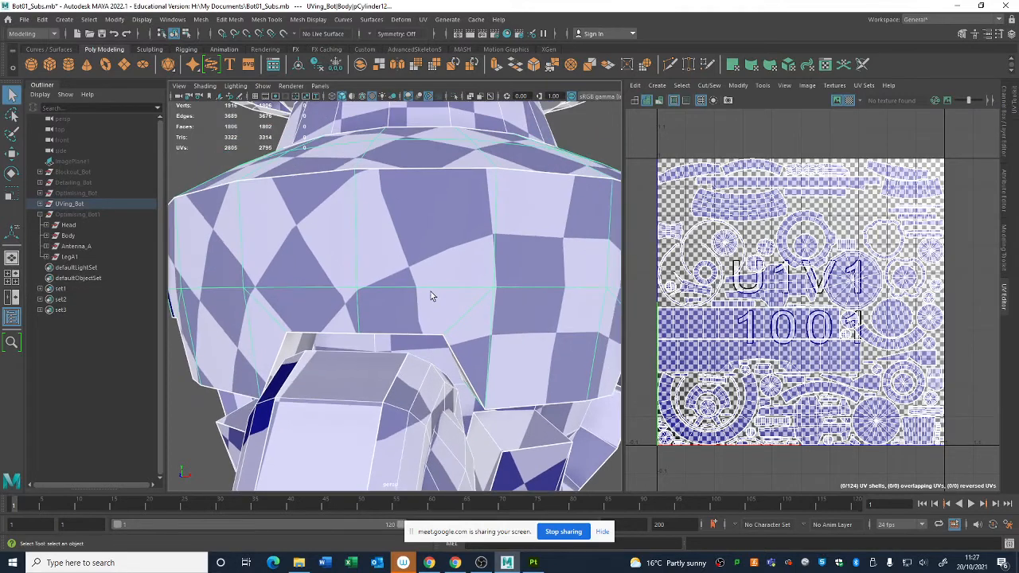
left_click_drag(468, 303, 392, 287, "alt")
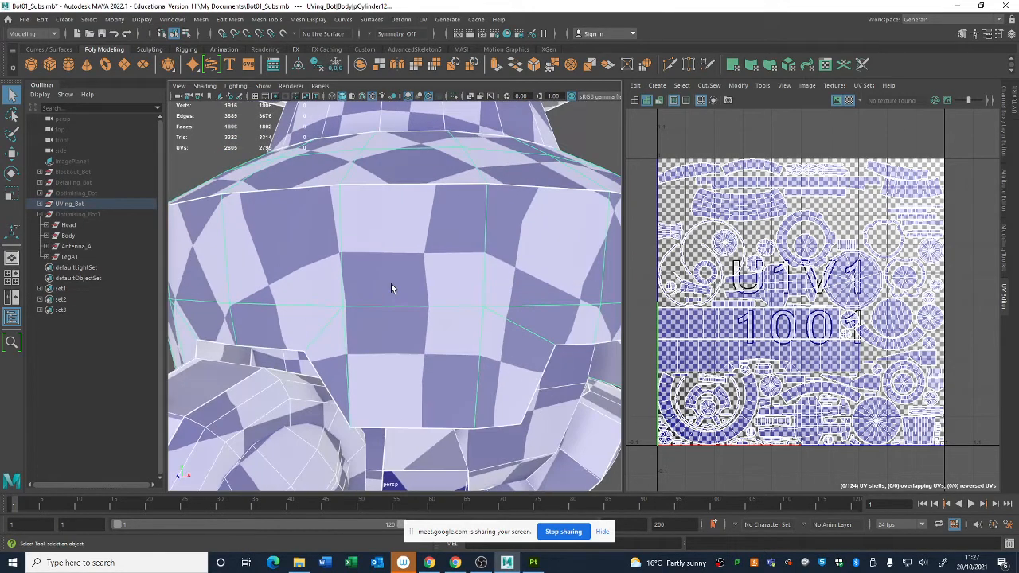
right_click_drag(393, 288, 309, 294, "alt")
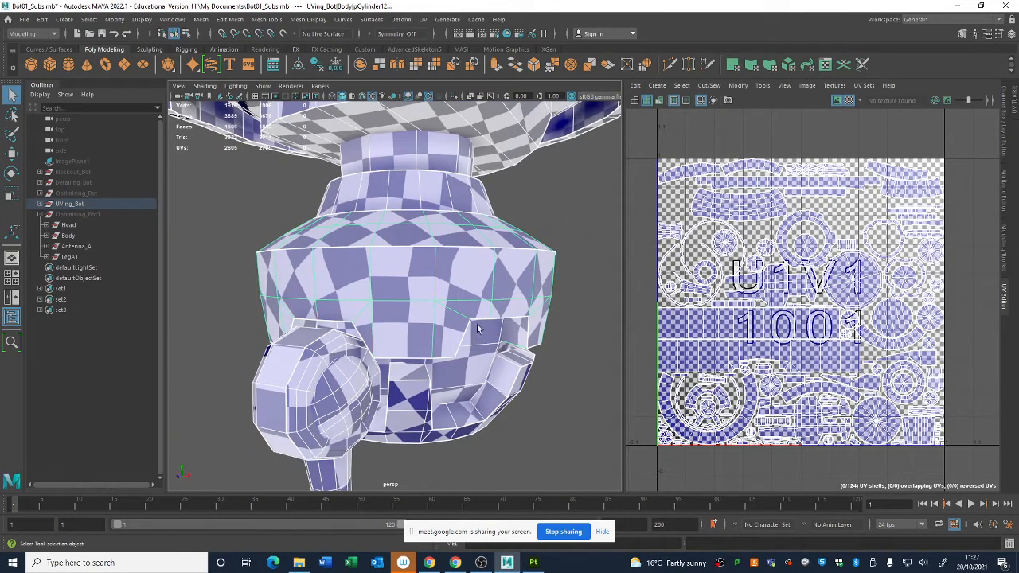
left_click_drag(433, 374, 436, 263, "alt")
middle_click_drag(437, 263, 445, 228, "alt")
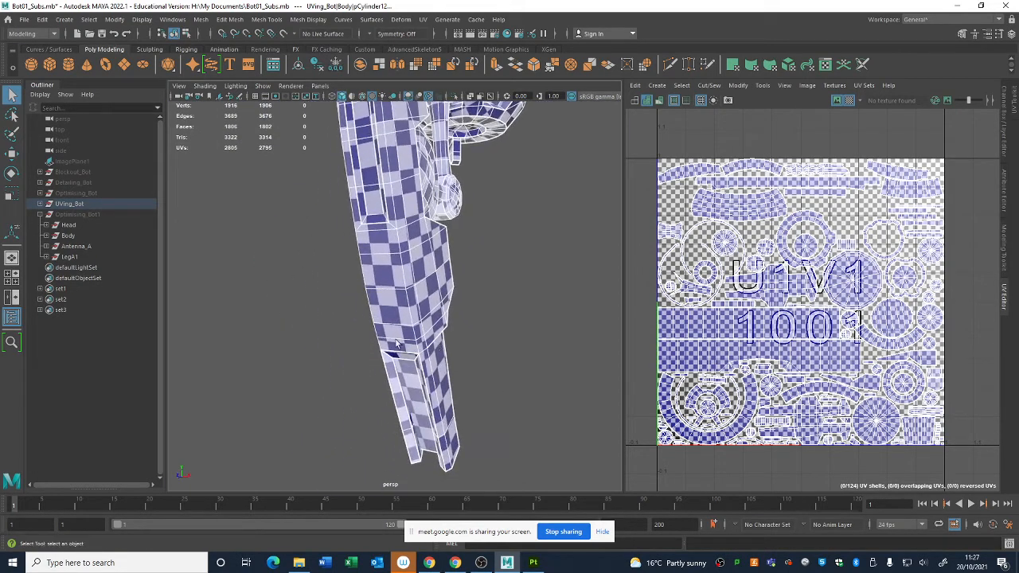
Examine the checker pattern on the robot's leg and across the whole model from several sides
left_click_drag(399, 345, 319, 349, "alt")
middle_click_drag(382, 259, 384, 339, "alt")
middle_click_drag(412, 239, 420, 401, "alt")
right_click_drag(420, 401, 352, 240, "alt")
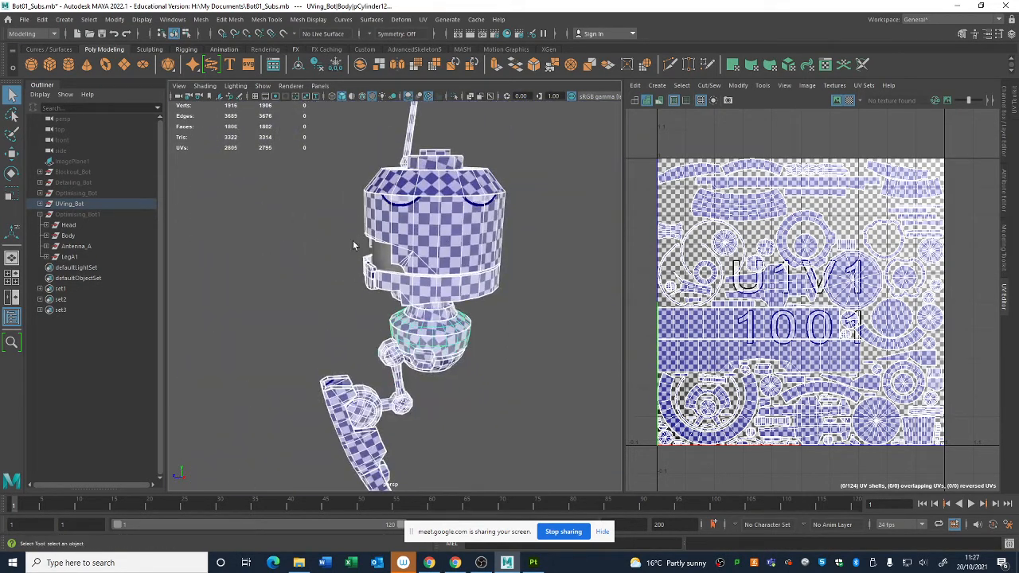
middle_click_drag(349, 242, 324, 294, "alt")
left_click_drag(323, 294, 468, 318, "alt")
right_click_drag(468, 319, 455, 289, "alt")
left_click_drag(455, 290, 414, 291, "alt")
Hide the UVing_Bot group, show the Optimising_Bot1 group again and clear the selection
left_click(67, 204)
key("h")
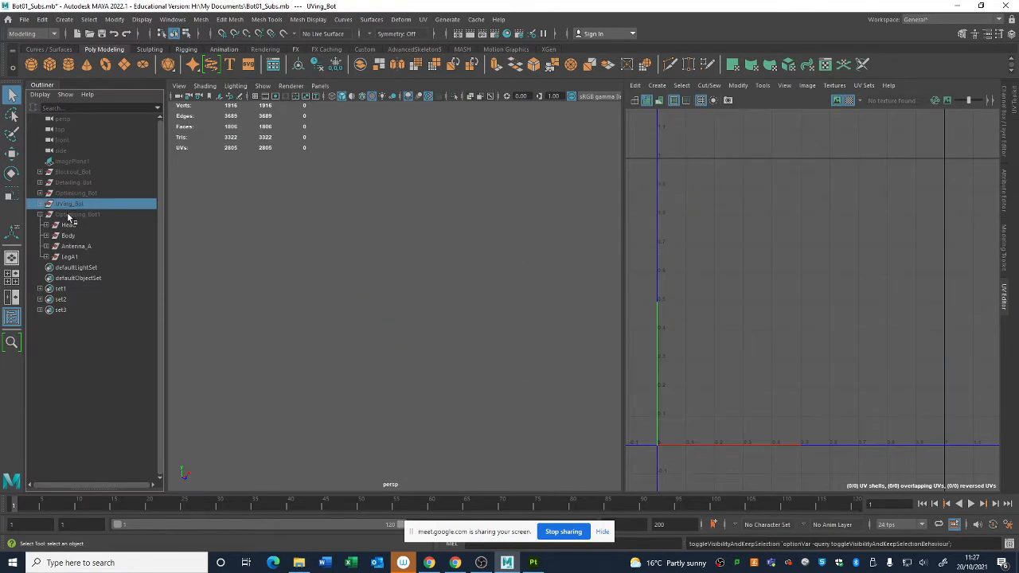
left_click(69, 216)
key("h")
right_click_drag(430, 278, 478, 334, "alt")
left_click(275, 255)
Hide the Head and Antenna_A groups of Optimising_Bot1 to expose the neck and body
left_click(89, 225)
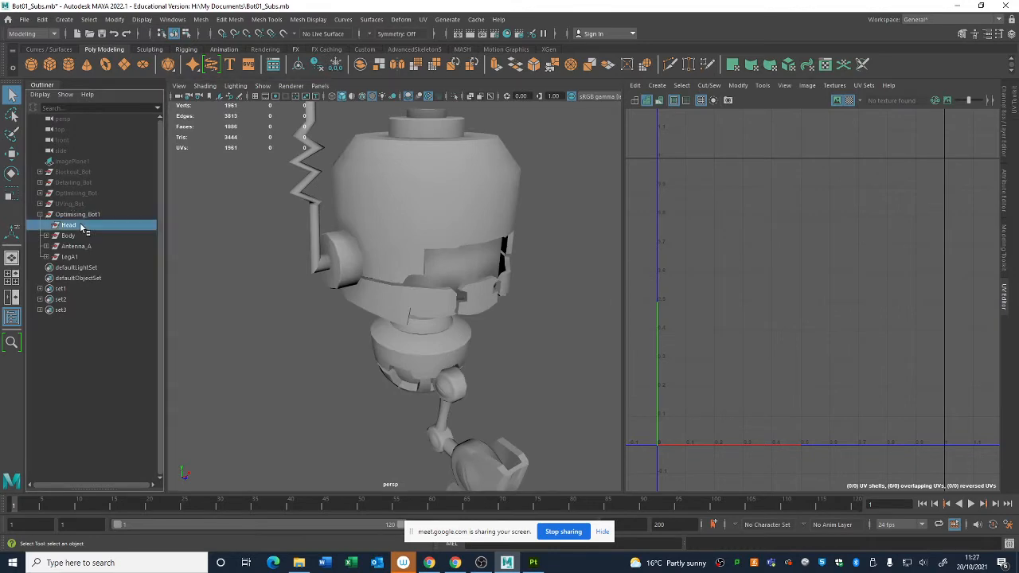
key("h")
left_click(79, 237)
key("h")
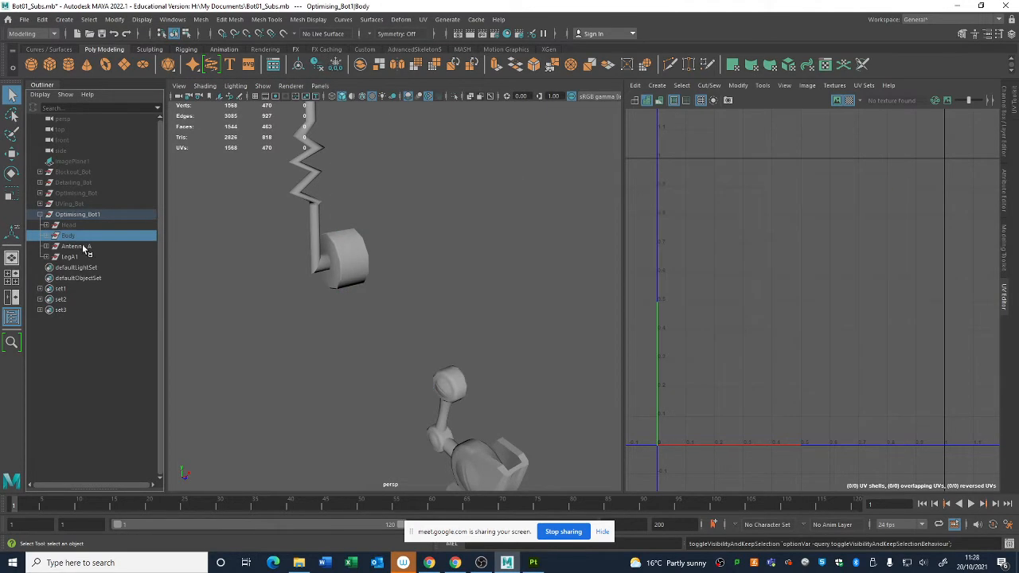
key("shift+h")
left_click(80, 246)
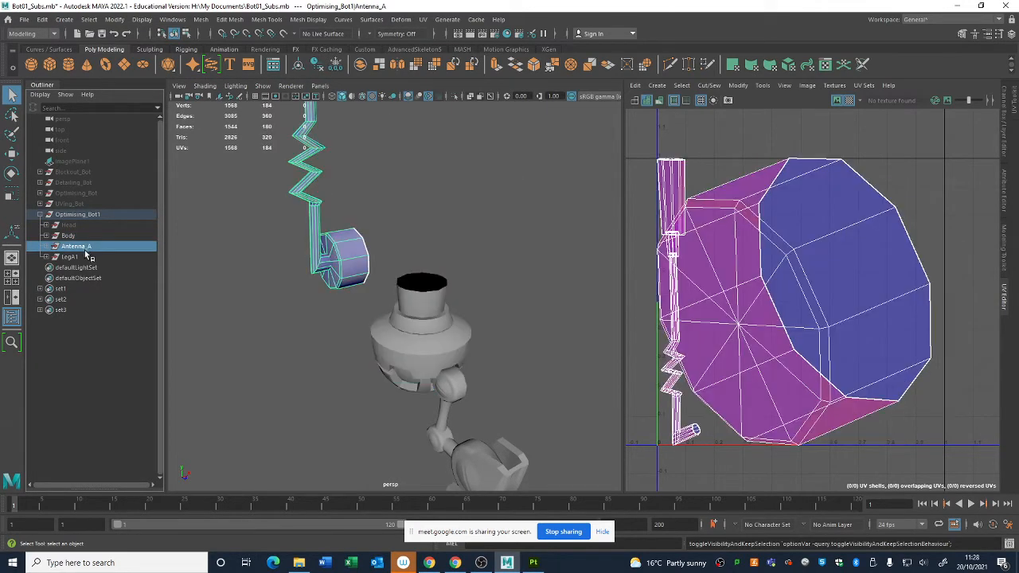
key("h")
left_click_drag(468, 370, 484, 279, "alt")
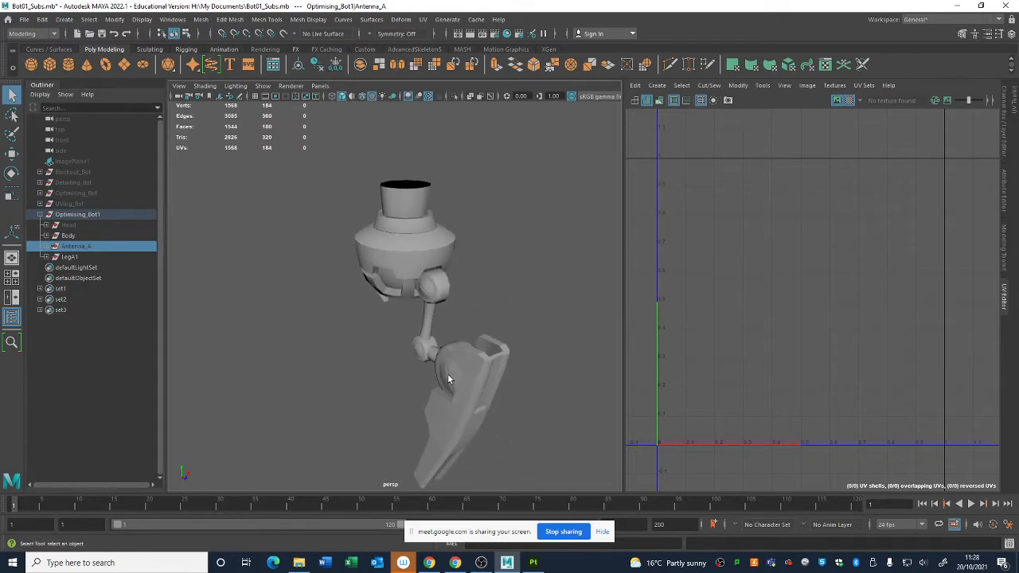
Select the neck cylinder on top of the body and turn off the checker map
left_click(404, 208)
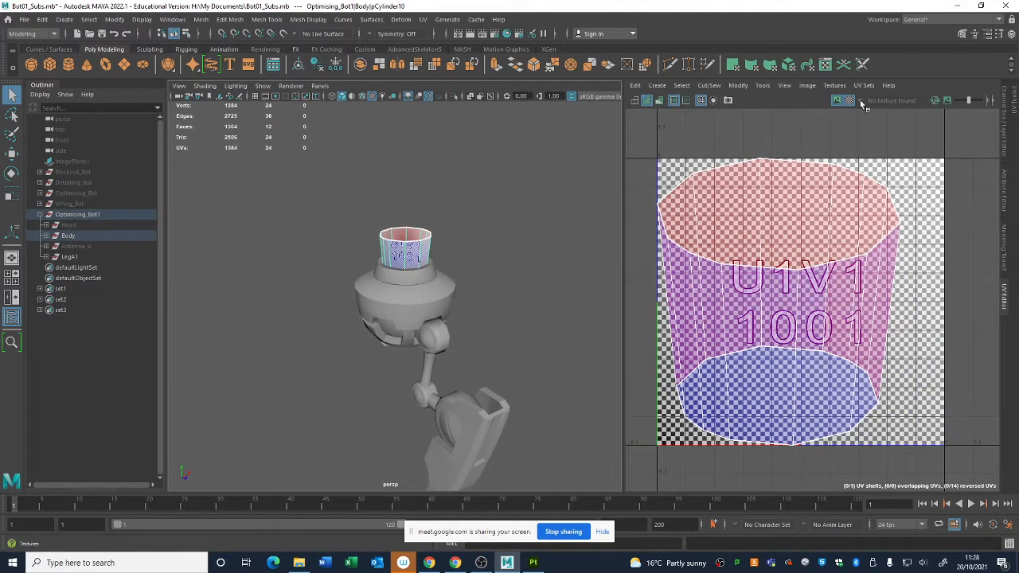
left_click(851, 100)
scroll(426, 243, "up", 3)
left_click_drag(427, 242, 467, 204, "alt")
key("ctrl+F11")
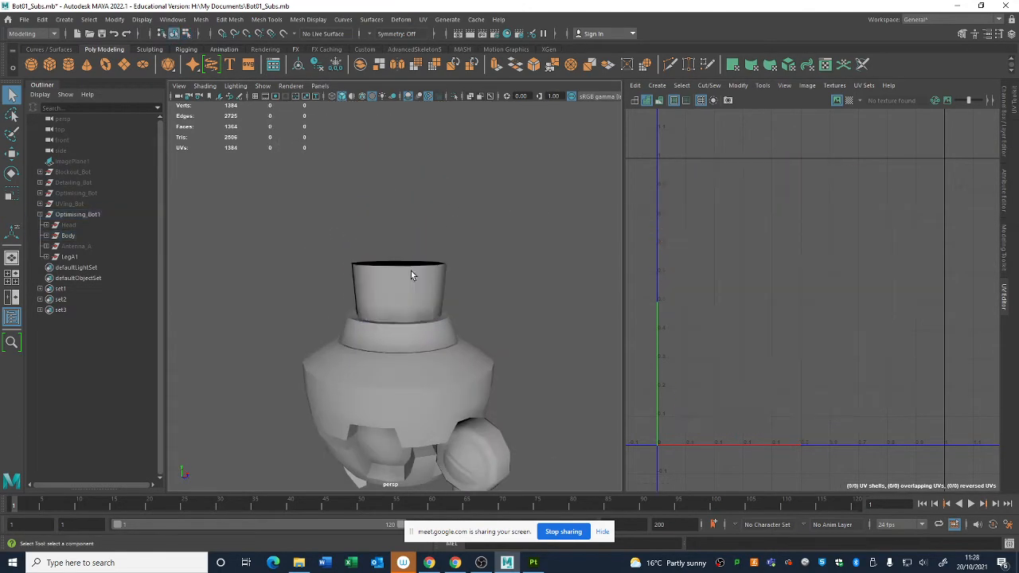
Try moving the neck cylinder upward and undo the move
left_click(411, 271)
key("w")
left_click_drag(402, 265, 406, 140)
key("ctrl+z")
Select the neck cylinder's entire UV shell and unfold it
left_click_drag(446, 239, 473, 204, "alt")
left_click(468, 285)
left_click_drag(469, 284, 410, 294, "alt")
left_click(410, 295)
right_click(784, 257)
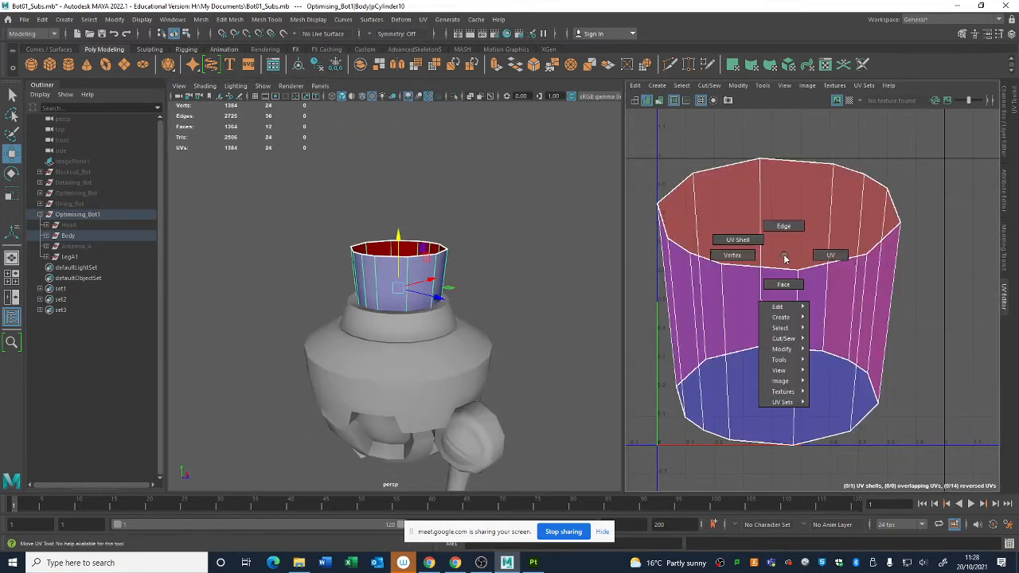
left_click(745, 239)
left_click(777, 231)
left_click(738, 86)
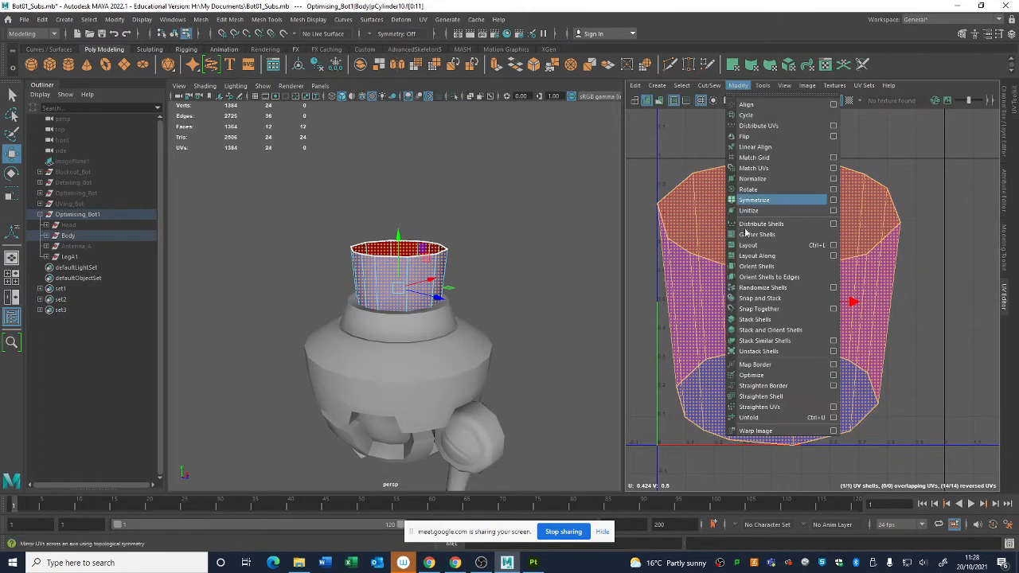
left_click(747, 418)
Reselect the neck cylinder as an object, turn on the checker map and examine the pattern on it
left_click(500, 307)
left_click(438, 296)
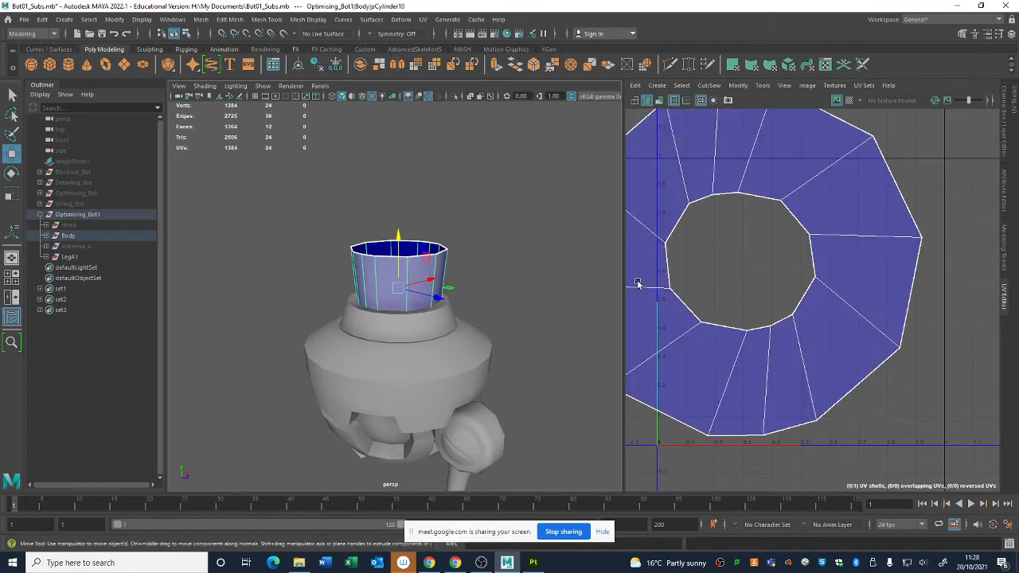
scroll(444, 268, "down", 5)
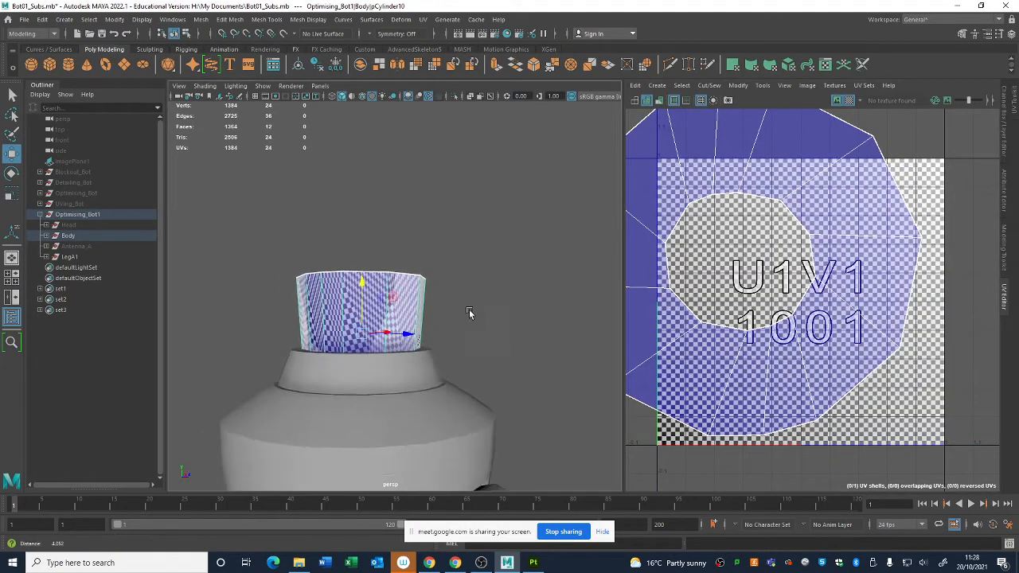
middle_click_drag(753, 269, 799, 278, "alt")
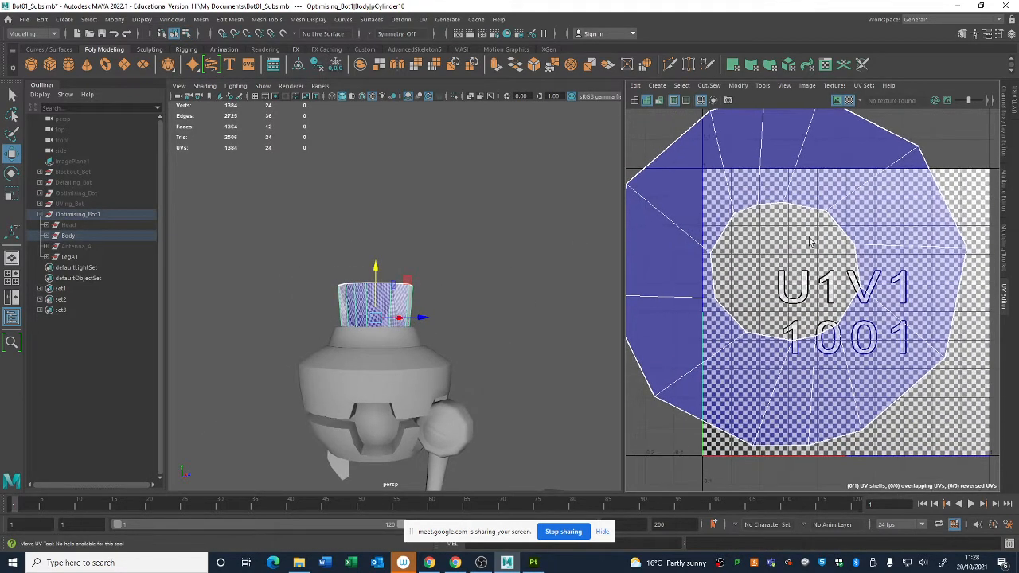
Select one vertical edge on the neck cylinder and cut the UVs along it
right_click_drag(811, 241, 768, 162)
left_click_drag(398, 263, 371, 227, "alt")
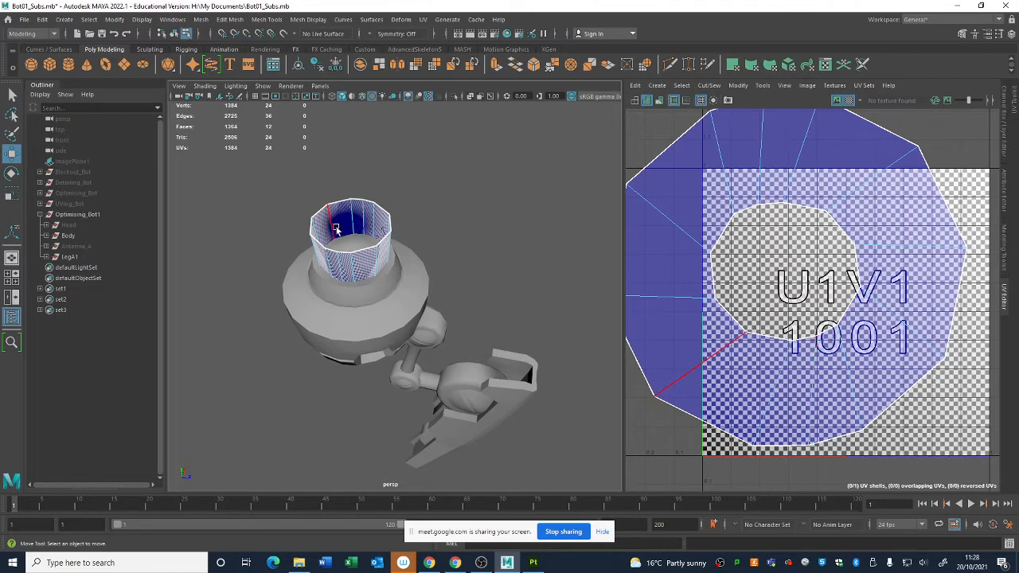
left_click_drag(436, 306, 321, 292, "alt")
left_click(472, 256)
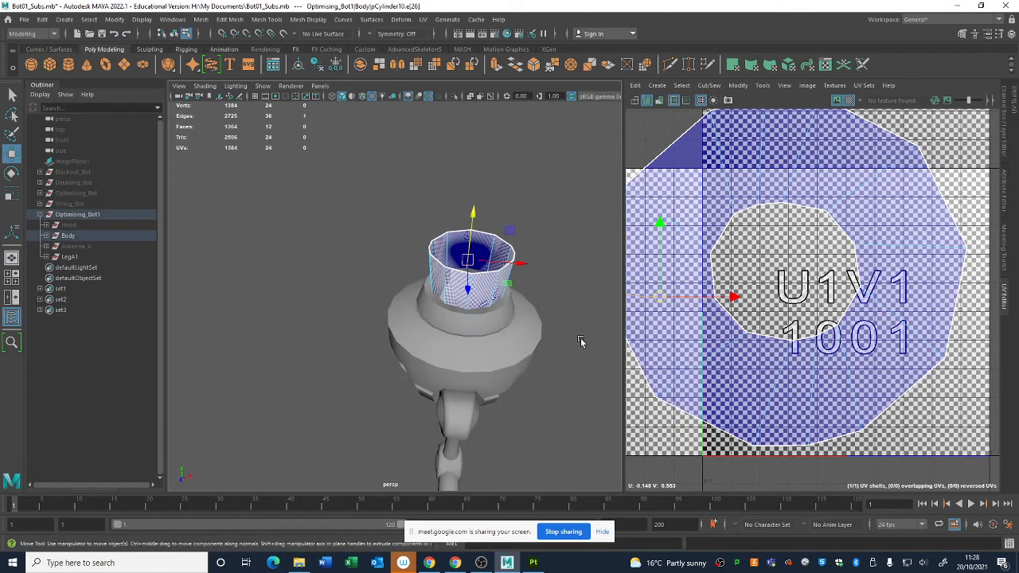
left_click_drag(582, 342, 603, 346, "alt")
middle_click_drag(678, 361, 747, 360, "alt")
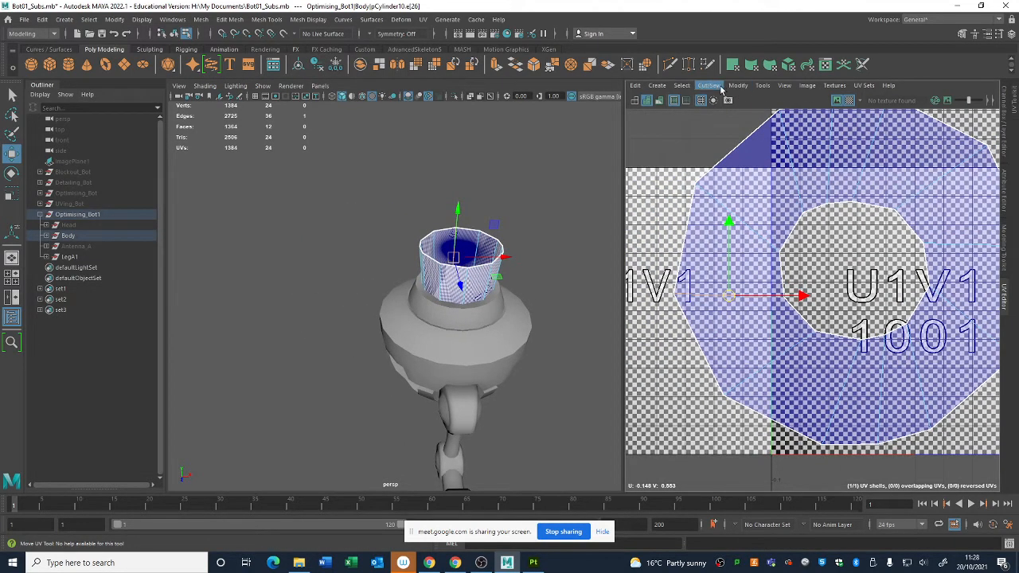
left_click(716, 85)
left_click(726, 162)
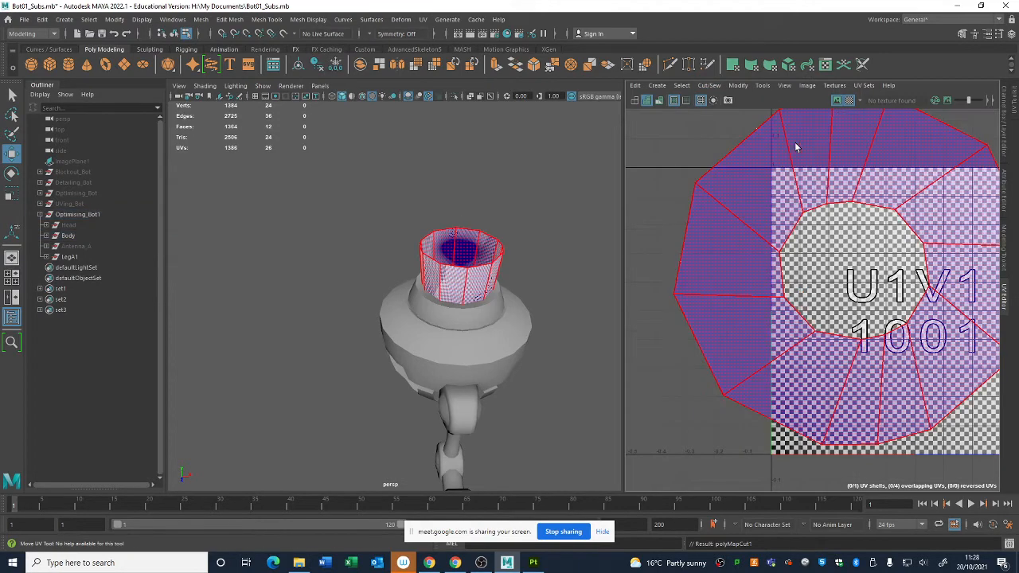
Select the cut neck cylinder's whole UV shell and unfold it into a flat strip
left_click(811, 182)
scroll(825, 288, "down", 2)
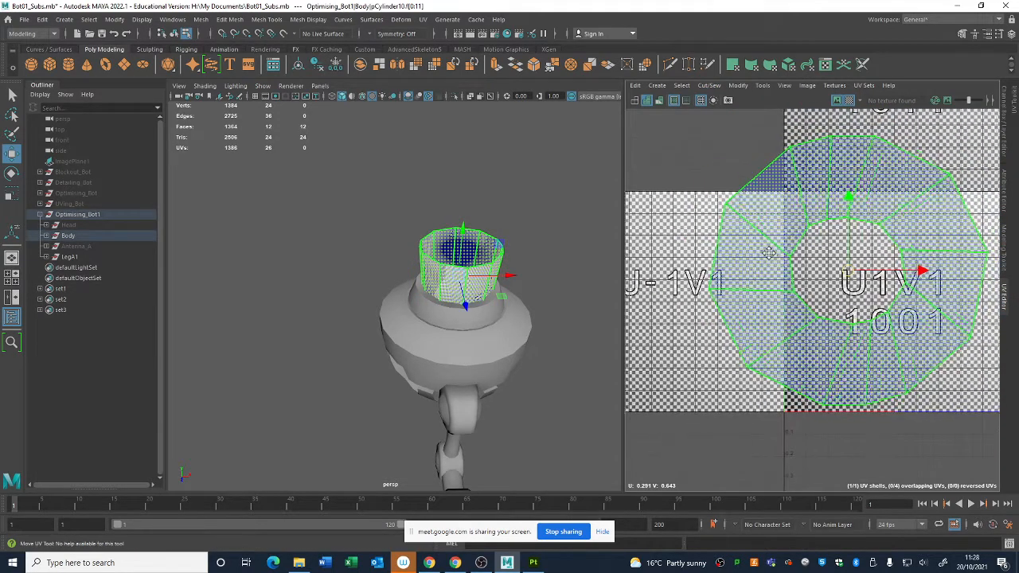
key("ctrl+F11")
left_click(738, 85)
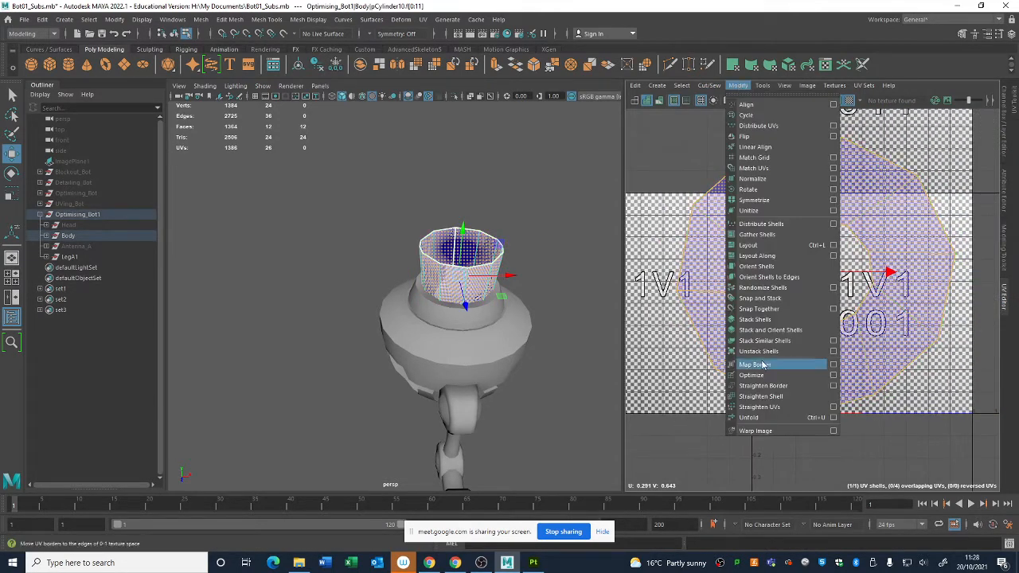
left_click(758, 419)
scroll(837, 205, "down", 2)
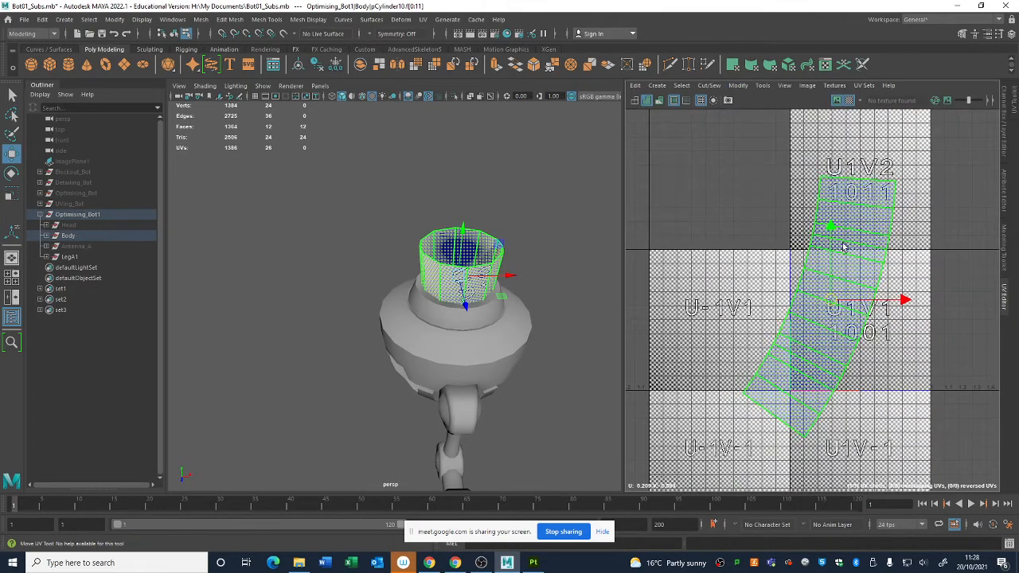
Scale down the neck cylinder's unfolded UV strip and place it within the U1V1 tile
right_click_drag(468, 273, 575, 338, "alt")
left_click_drag(575, 338, 538, 297, "alt")
key("r")
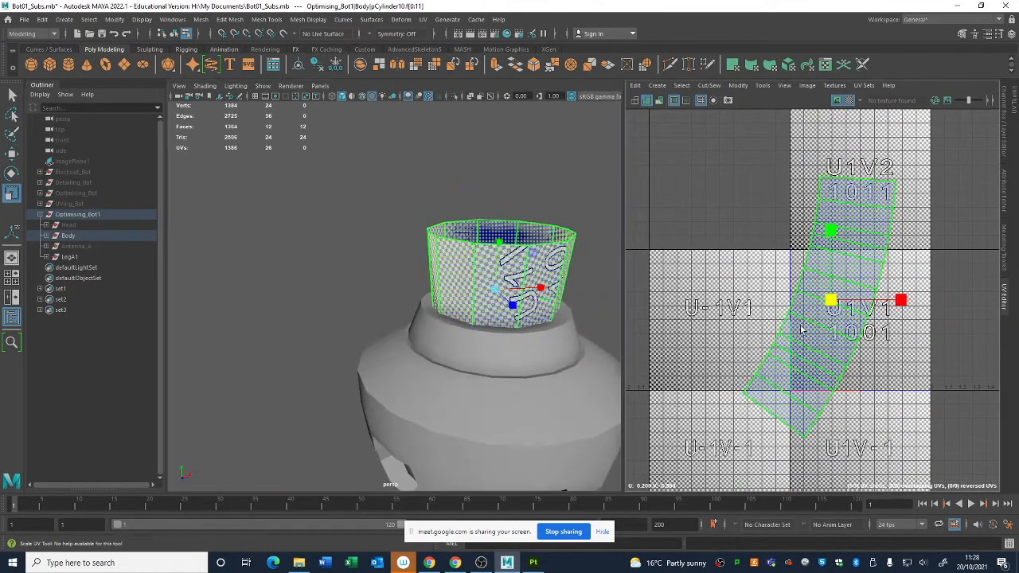
mouse_move(831, 300)
left_mouse_down()
mouse_move(779, 301)
mouse_move(824, 304)
left_mouse_up()
key("w")
left_click_drag(319, 303, 460, 290, "alt")
right_click_drag(459, 290, 438, 296, "alt")
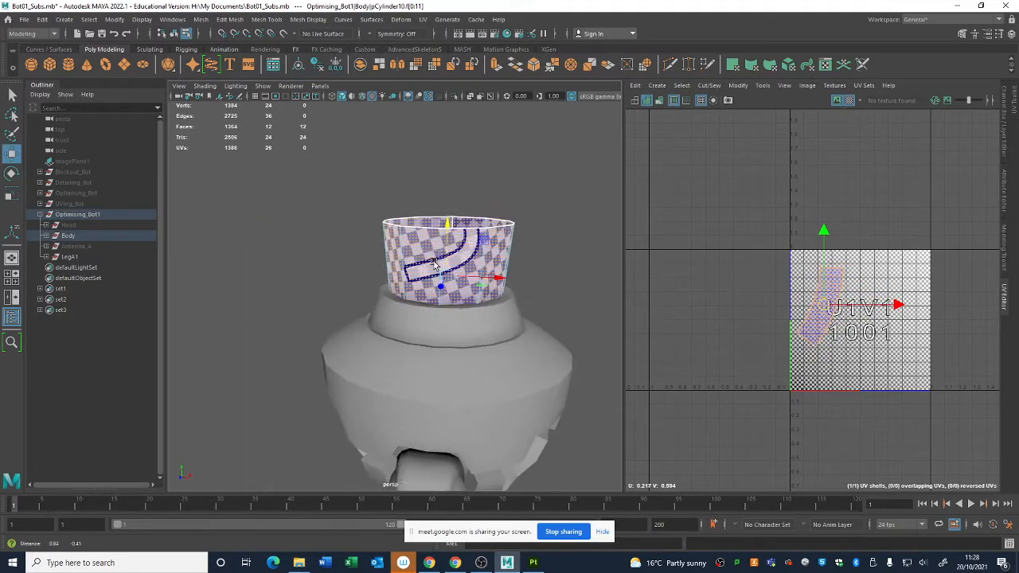
Select the tapered collar below the neck cylinder as an object, isolate it and turn off the checker map
key("F8")
left_click(455, 316)
left_click_drag(348, 331, 473, 348, "alt")
middle_click_drag(394, 232, 461, 214, "alt")
left_click_drag(482, 106, 443, 228, "alt")
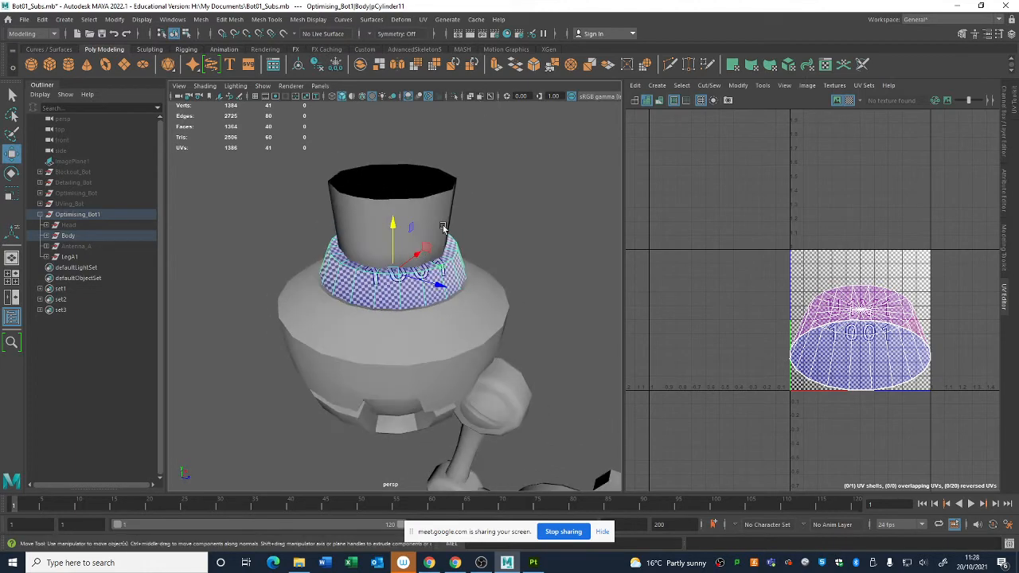
left_click(454, 95)
left_click_drag(422, 290, 380, 293, "alt")
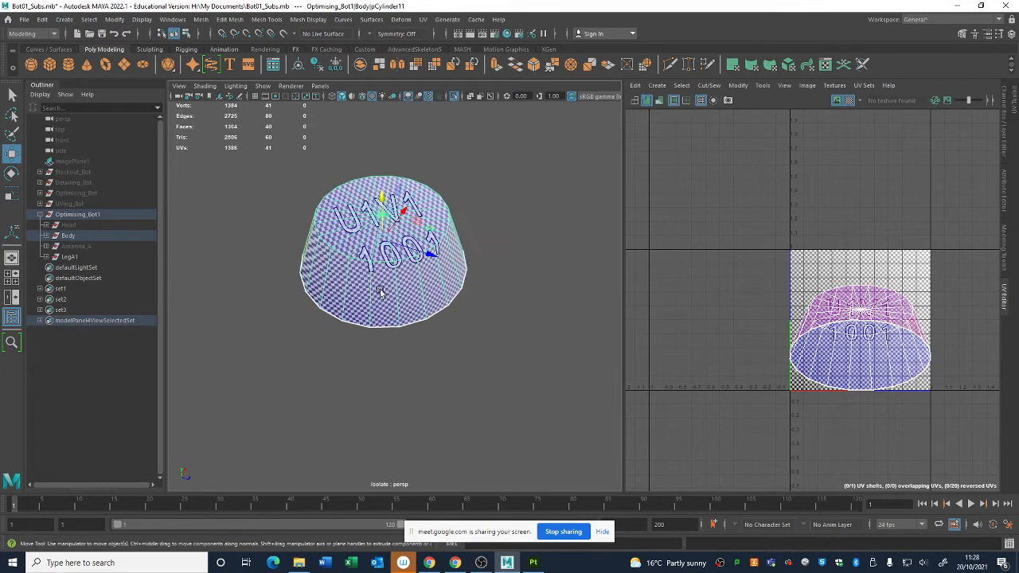
key("q")
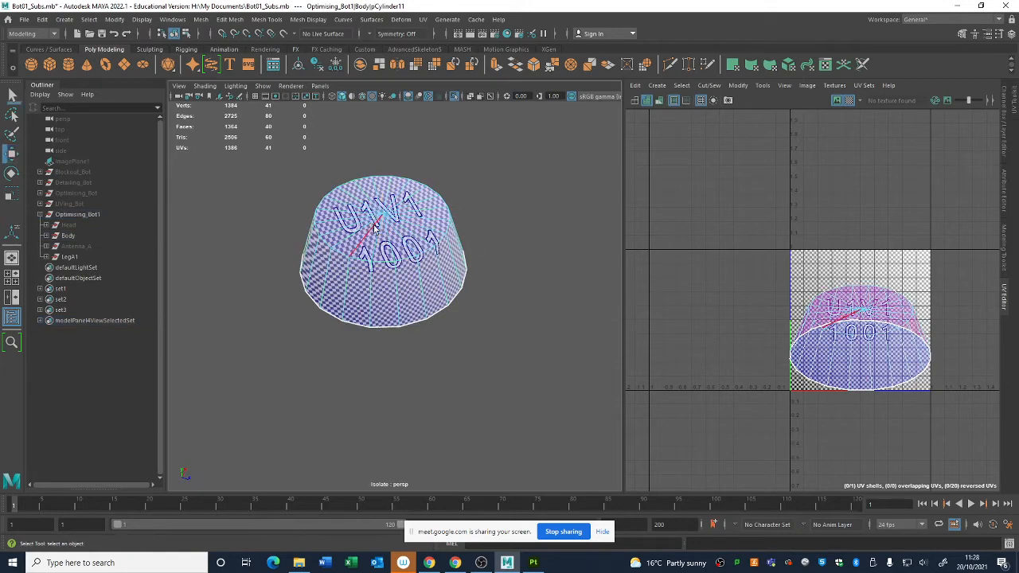
left_click(848, 101)
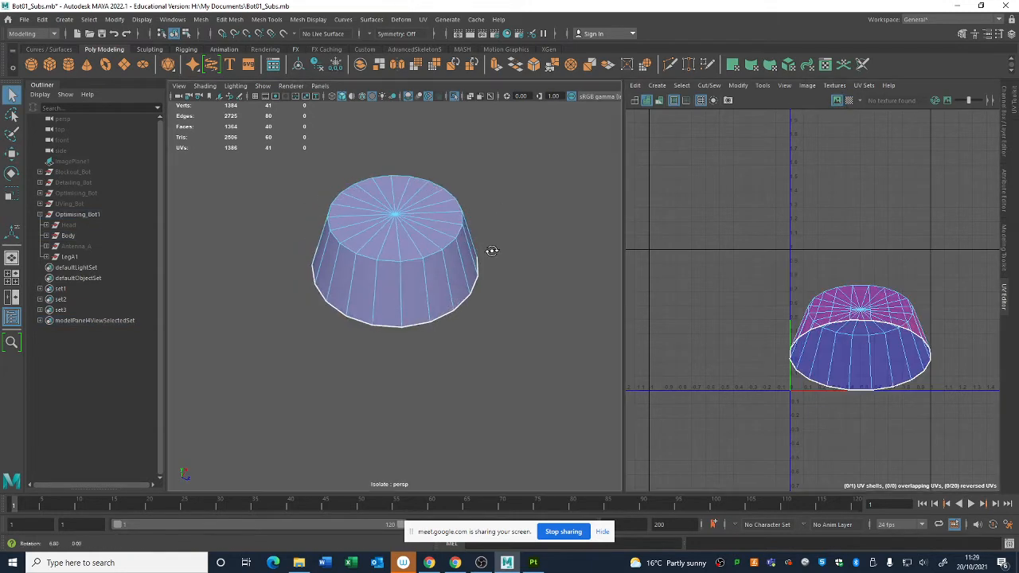
Select the collar's top edge loop plus one vertical side edge and split the UVs along them
double_click(419, 263)
left_click_drag(415, 273, 413, 321, "alt")
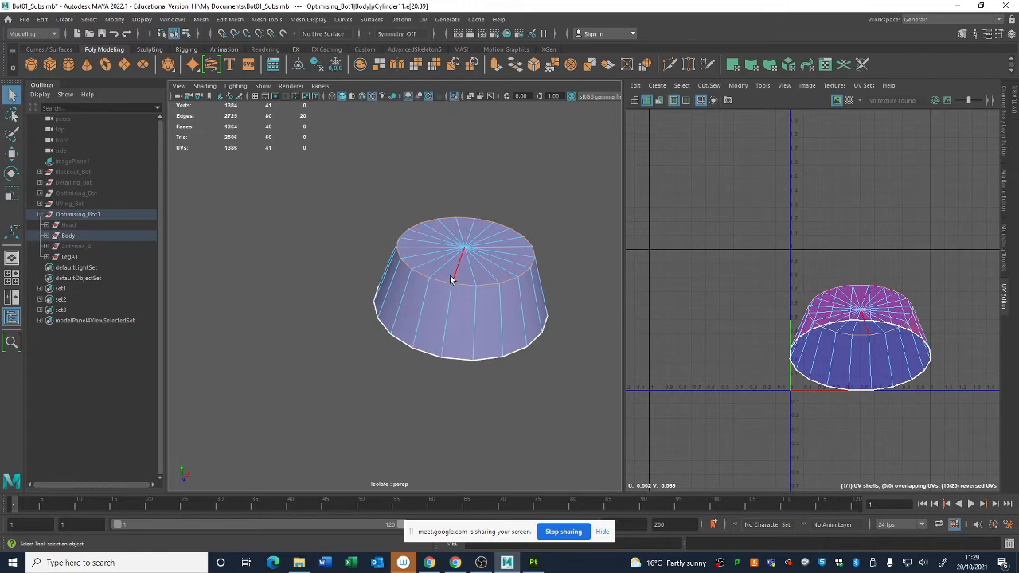
left_click_drag(430, 287, 391, 312, "alt")
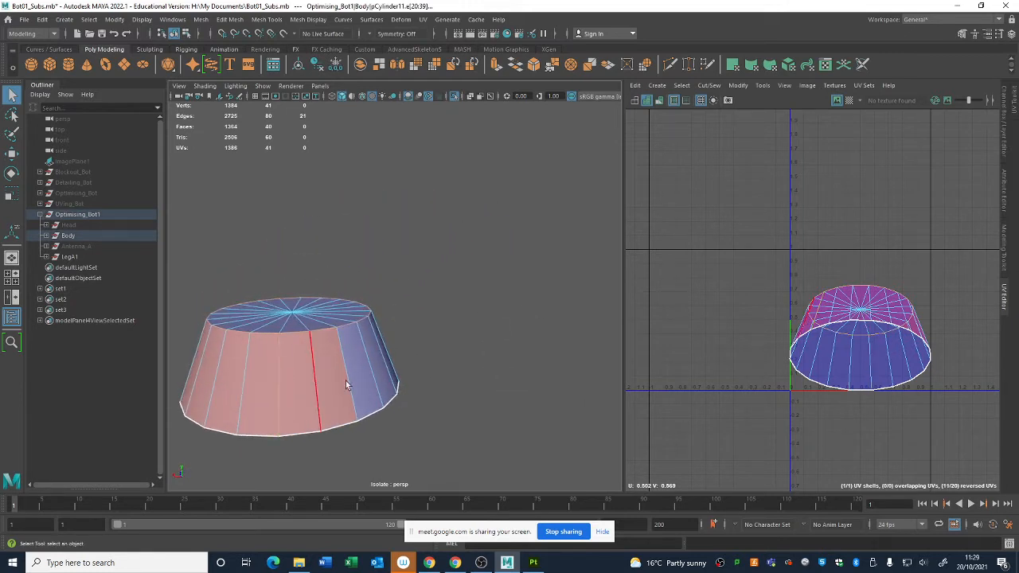
left_click_drag(356, 355, 384, 390, "alt")
middle_click_drag(285, 407, 380, 356, "alt")
right_click_drag(380, 356, 448, 398, "alt")
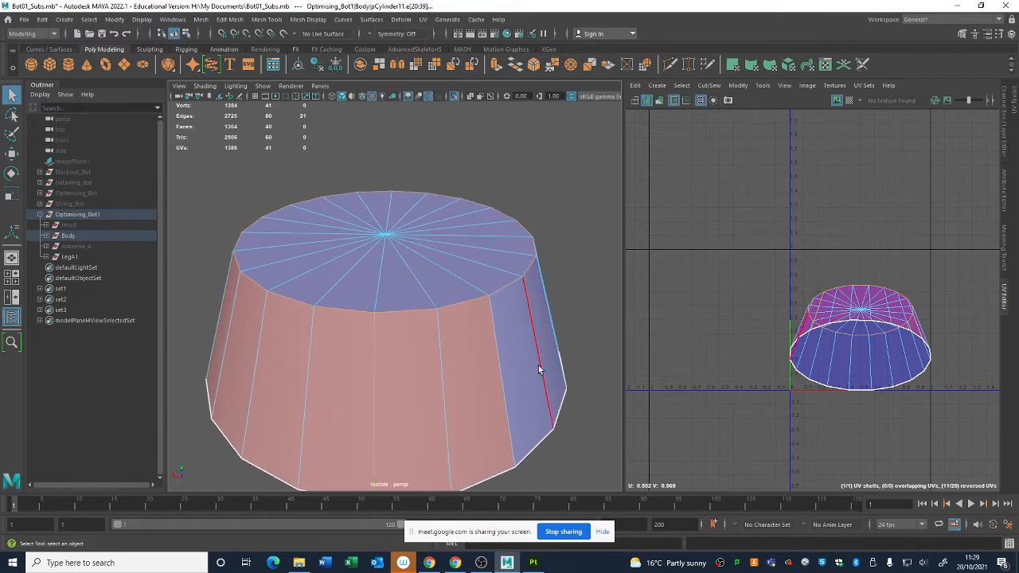
right_click_drag(538, 370, 418, 345, "alt")
left_click(739, 86)
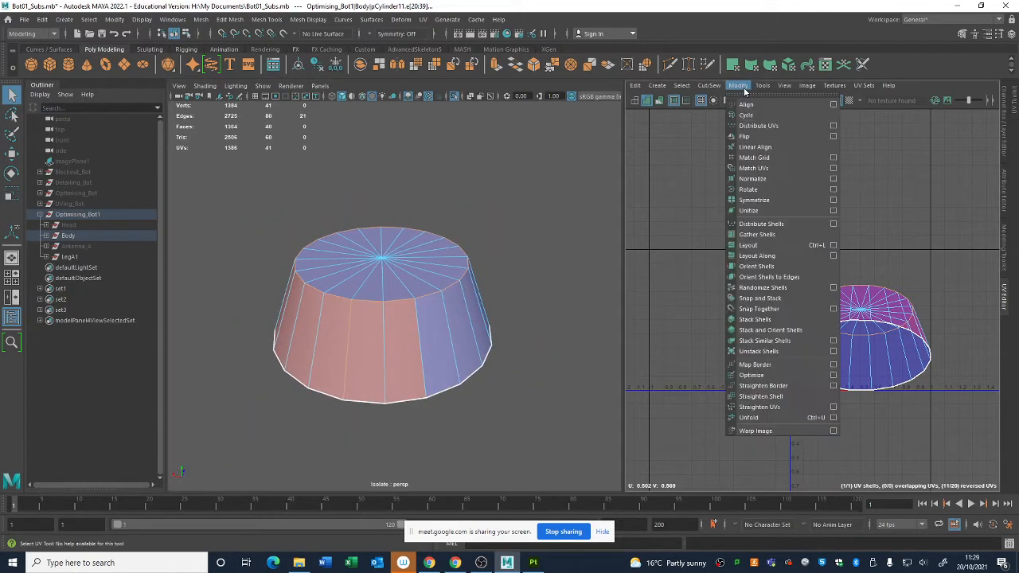
mouse_move(763, 88)
mouse_move(702, 87)
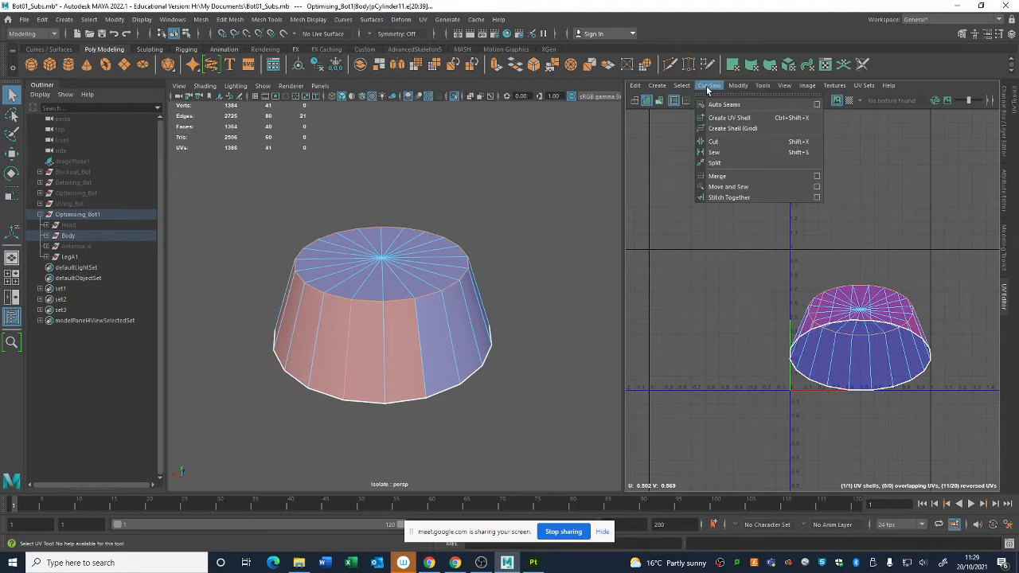
left_click(720, 163)
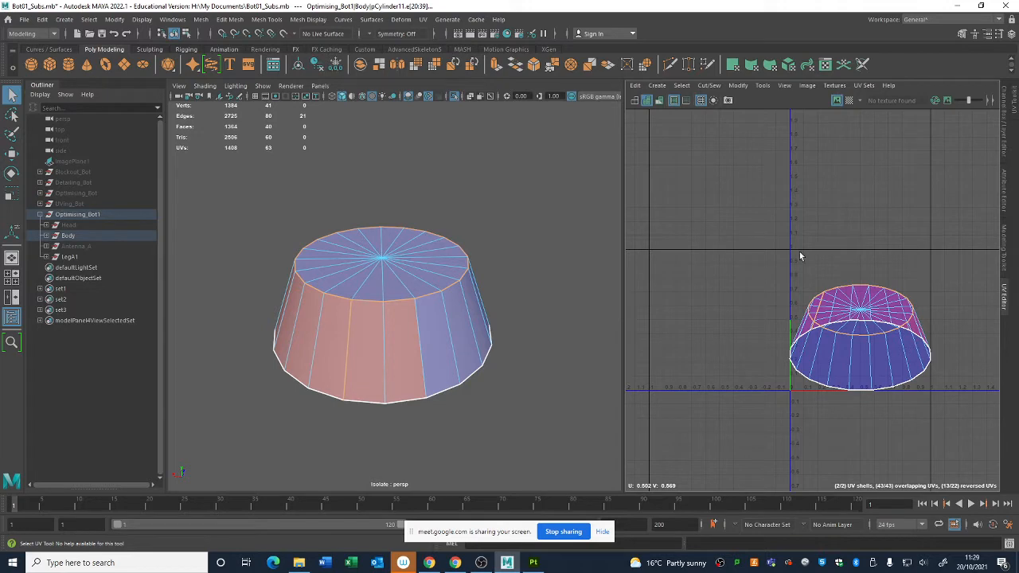
Select both of the collar's UV shells and unfold them into a round cap and a curved strip
right_click_drag(800, 256, 751, 234)
left_click_drag(762, 213, 996, 485)
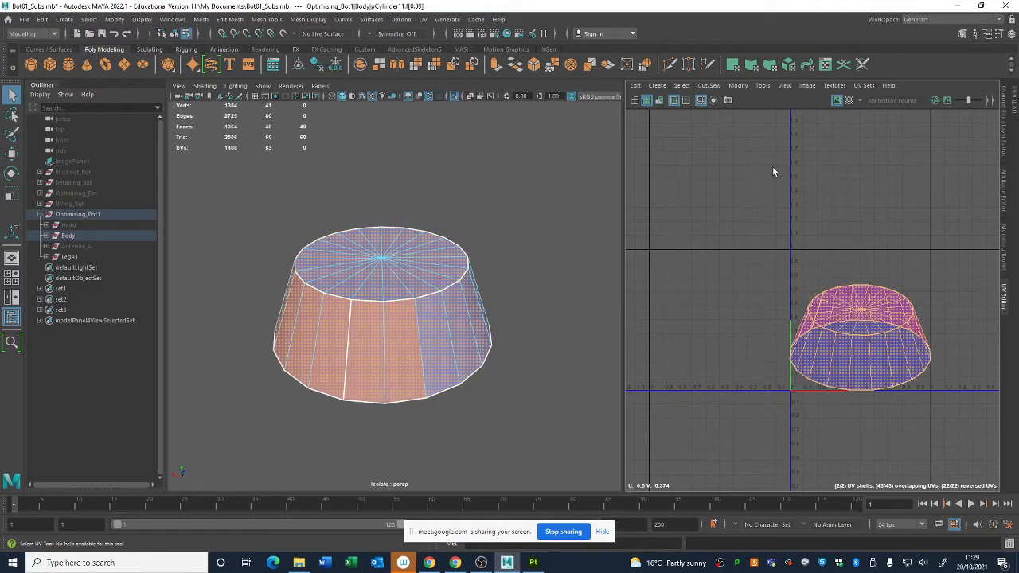
left_click(746, 86)
left_click(748, 418)
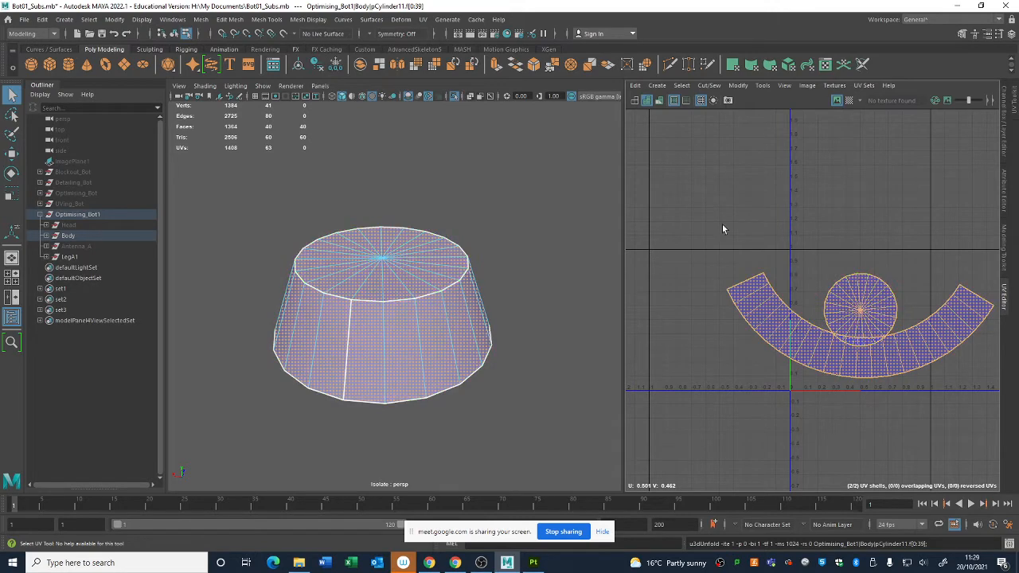
left_click_drag(503, 285, 387, 302, "alt")
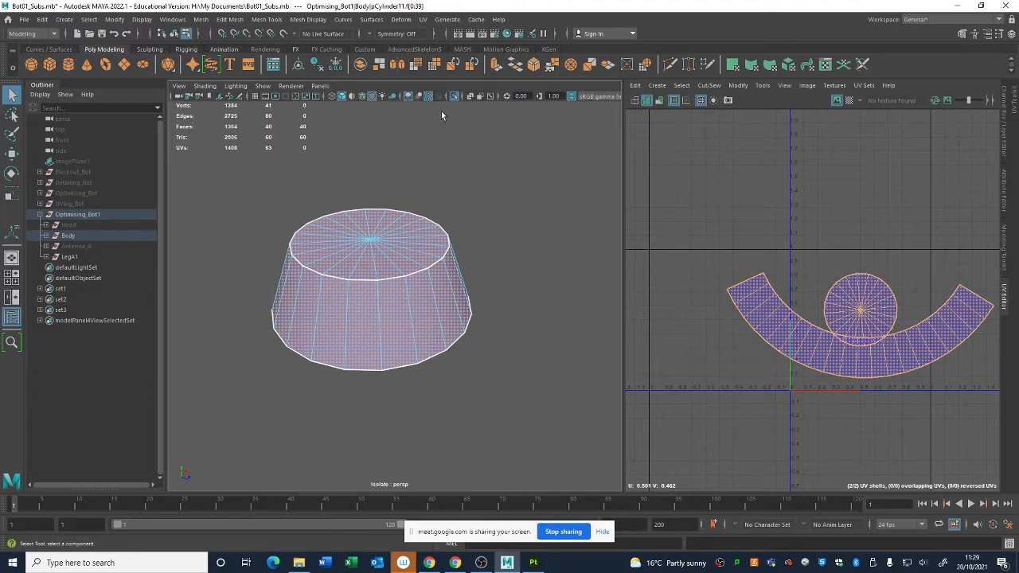
Leave the collar's isolation, select the wide notched body ring beneath it and isolate that piece
left_click(456, 96)
left_click_drag(450, 357, 438, 340, "alt")
key("F8")
left_click(433, 412)
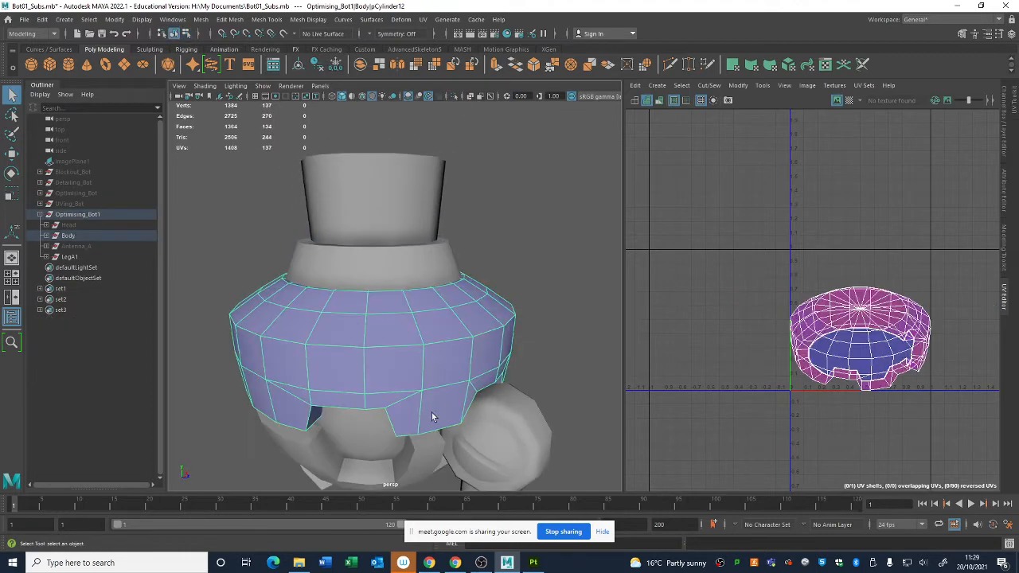
mouse_move(432, 413)
left_mouse_down("alt")
mouse_move(424, 394)
mouse_move(430, 409)
left_mouse_up("alt")
middle_click_drag(430, 409, 461, 337, "alt")
right_click_drag(460, 337, 532, 350, "alt")
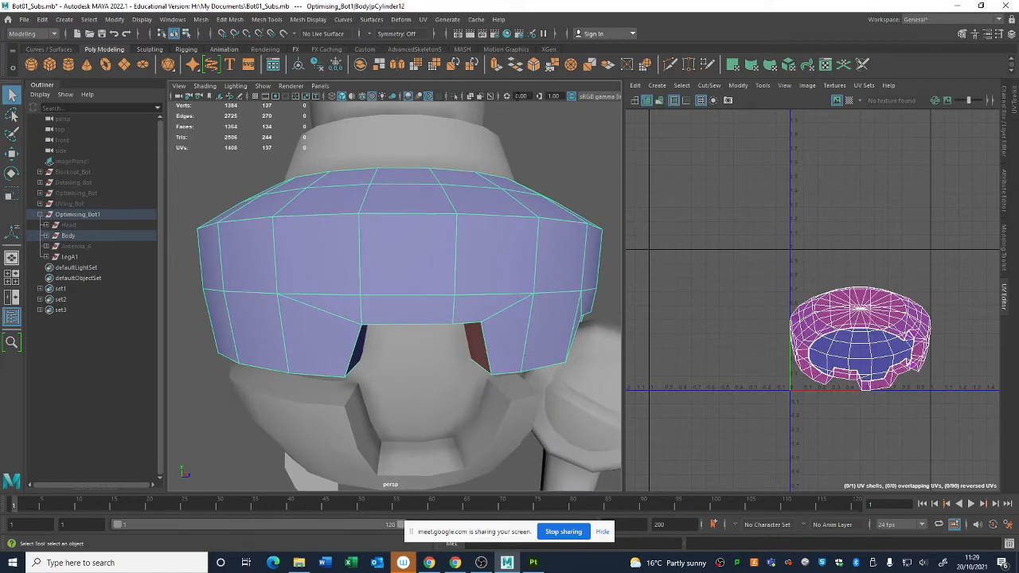
left_click(455, 97)
left_click_drag(447, 372, 459, 281, "alt")
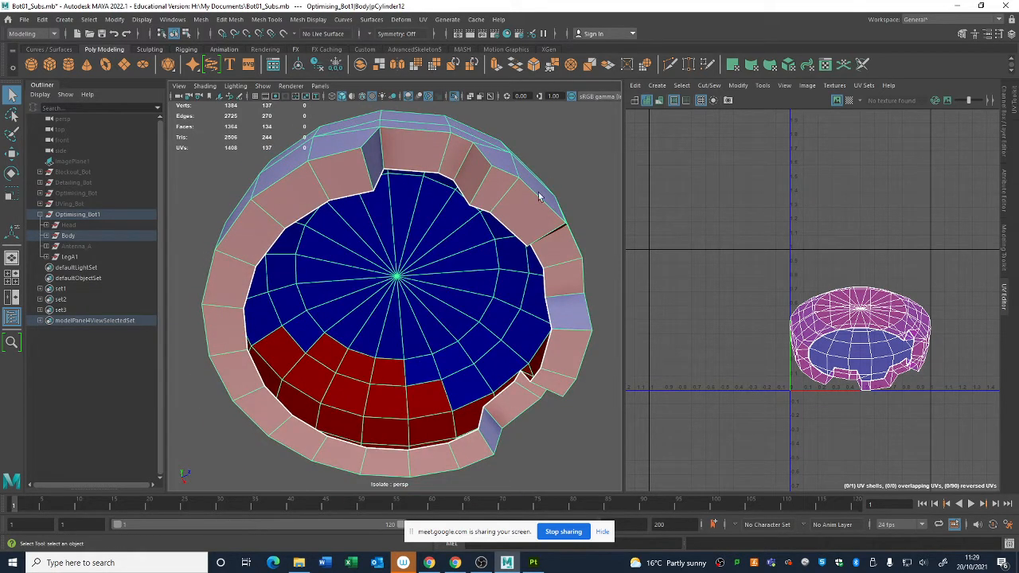
Select the outer edge loop around the notched underside of the body ring and split the UVs along it
right_click_drag(498, 125, 498, 97)
left_click_drag(468, 171, 436, 215, "alt")
left_click(398, 176)
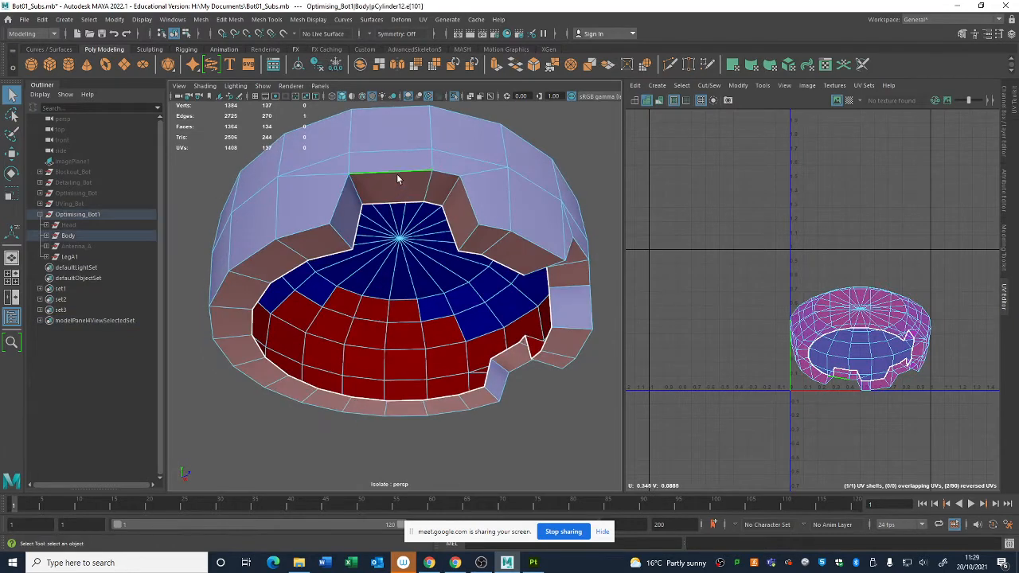
double_click(310, 230, "shift")
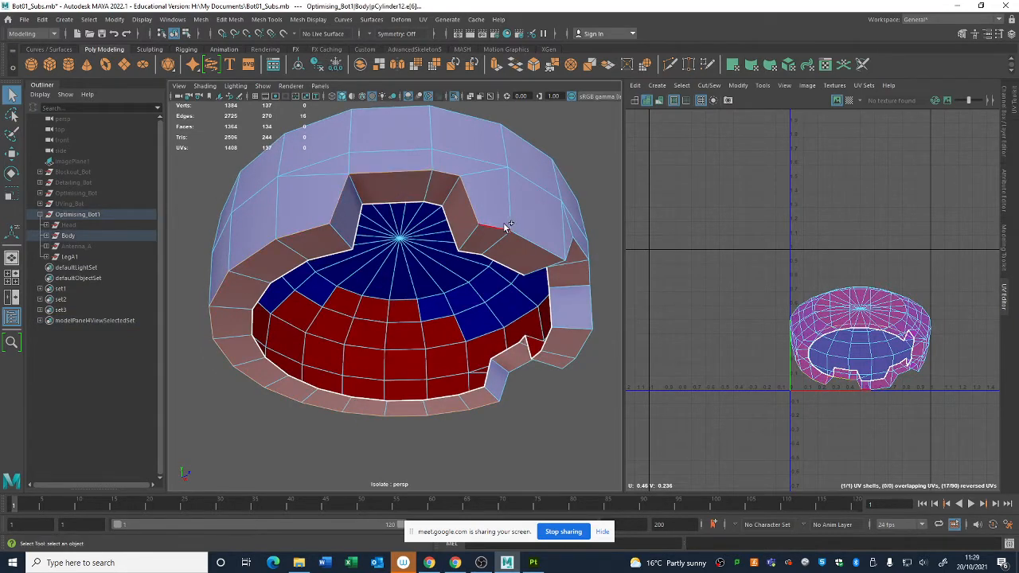
left_click_drag(560, 288, 424, 210, "alt")
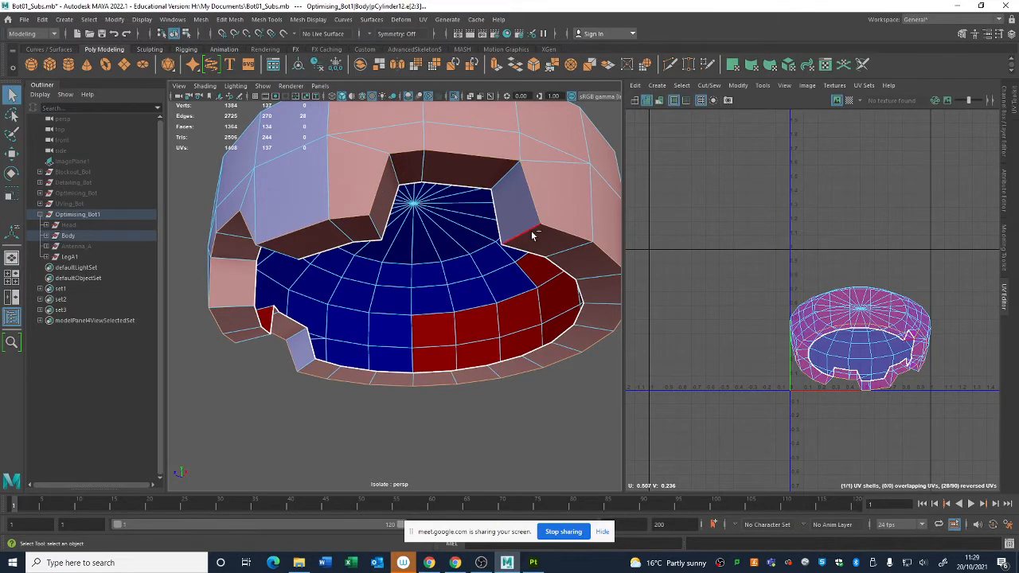
right_click_drag(589, 322, 398, 259, "alt")
left_click_drag(405, 249, 551, 259, "alt")
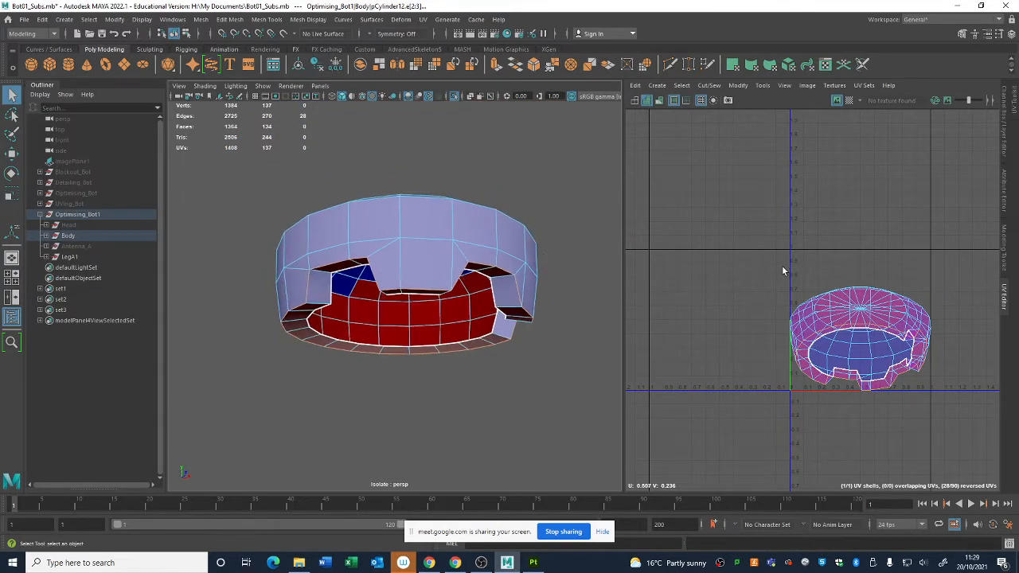
middle_click_drag(783, 266, 782, 243, "alt")
left_click(739, 86)
mouse_move(715, 86)
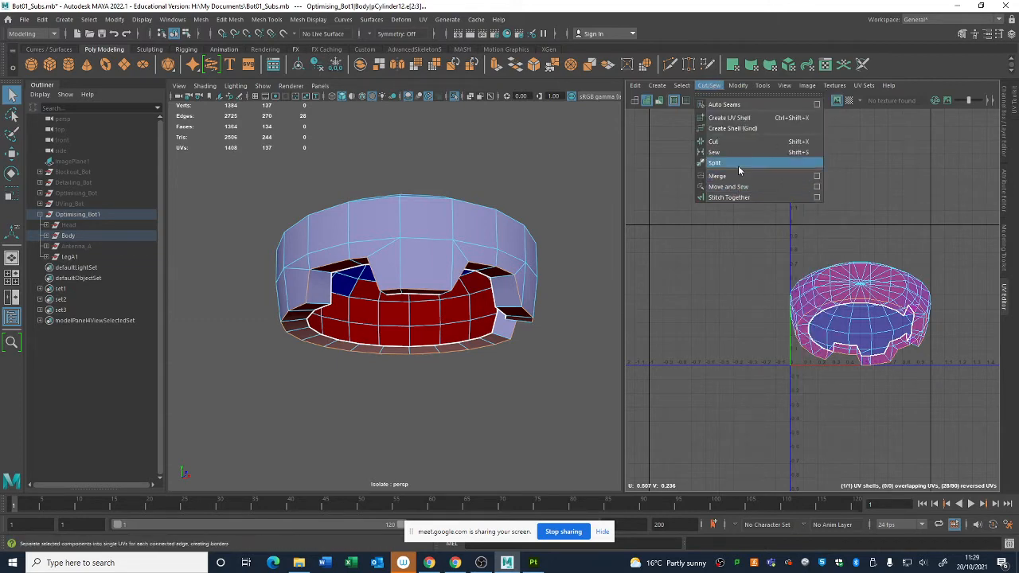
left_click(739, 167)
Move the body ring's main UV shell and its separated bottom rim shell apart in UV space
right_click_drag(868, 292, 828, 276)
left_click(837, 289)
key("w")
left_click_drag(860, 313, 725, 255)
left_click(859, 349)
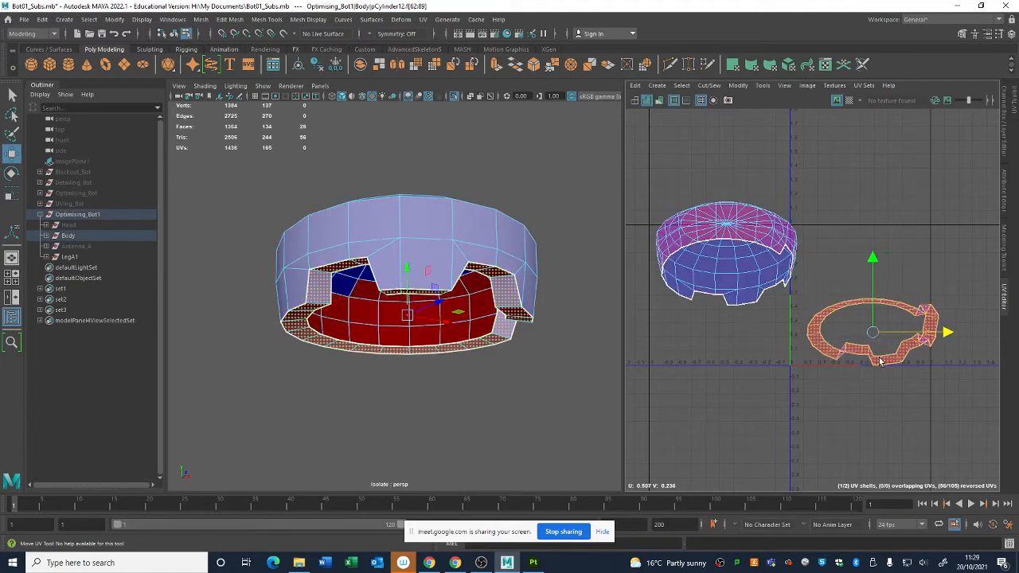
mouse_move(881, 363)
left_mouse_down()
mouse_move(929, 360)
mouse_move(914, 337)
mouse_move(886, 369)
left_mouse_up()
Select the short edges across the bottom rim at the corners of all the notches and split the UVs there
left_click_drag(481, 342, 473, 305, "alt")
right_click_drag(404, 215, 405, 178)
double_click(285, 238)
left_click_drag(285, 242, 343, 250, "alt")
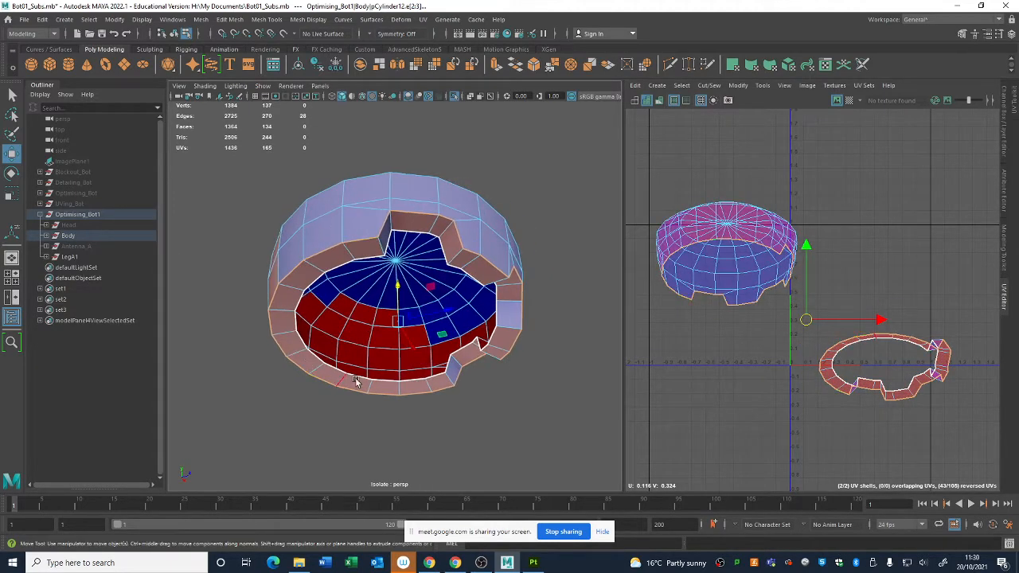
left_click(392, 229)
key("q")
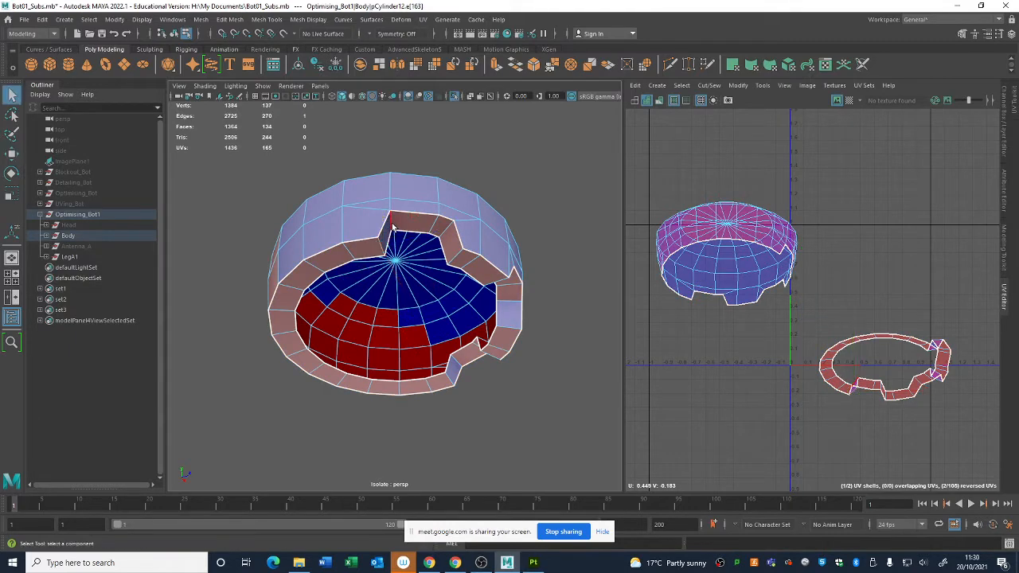
left_click_drag(452, 255, 406, 265, "alt")
left_click(406, 265, "shift")
left_click_drag(468, 292, 371, 245, "alt")
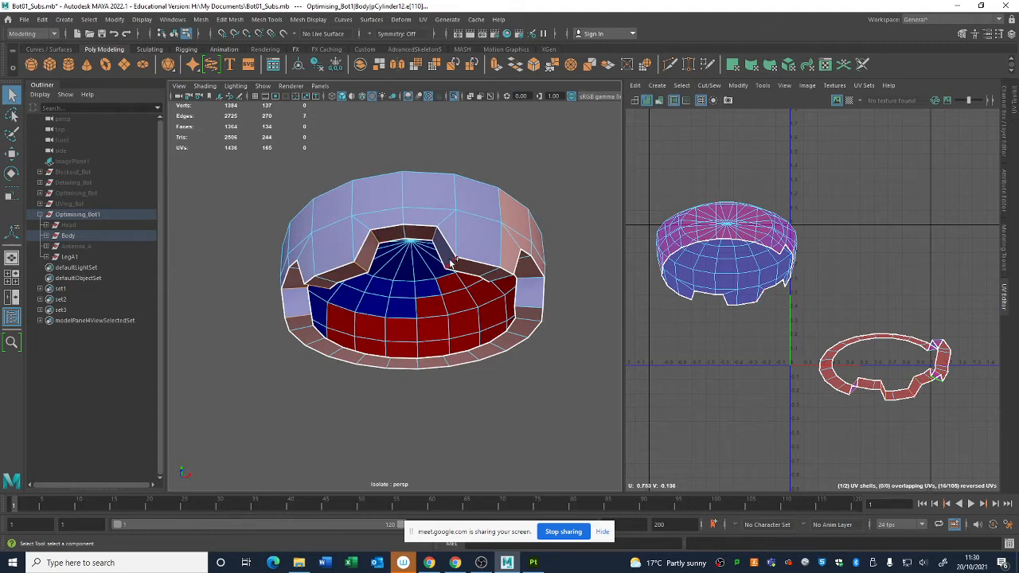
left_click_drag(450, 263, 357, 229, "alt")
left_click(413, 255, "shift")
left_click(357, 229, "shift")
left_click_drag(428, 291, 450, 217, "alt")
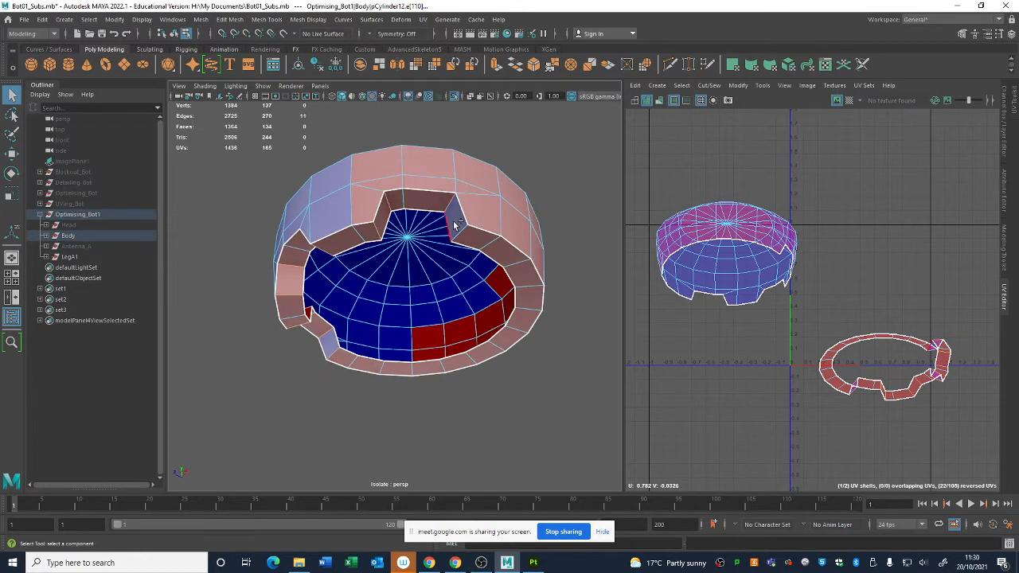
left_click_drag(502, 270, 514, 290, "alt")
left_click(737, 85)
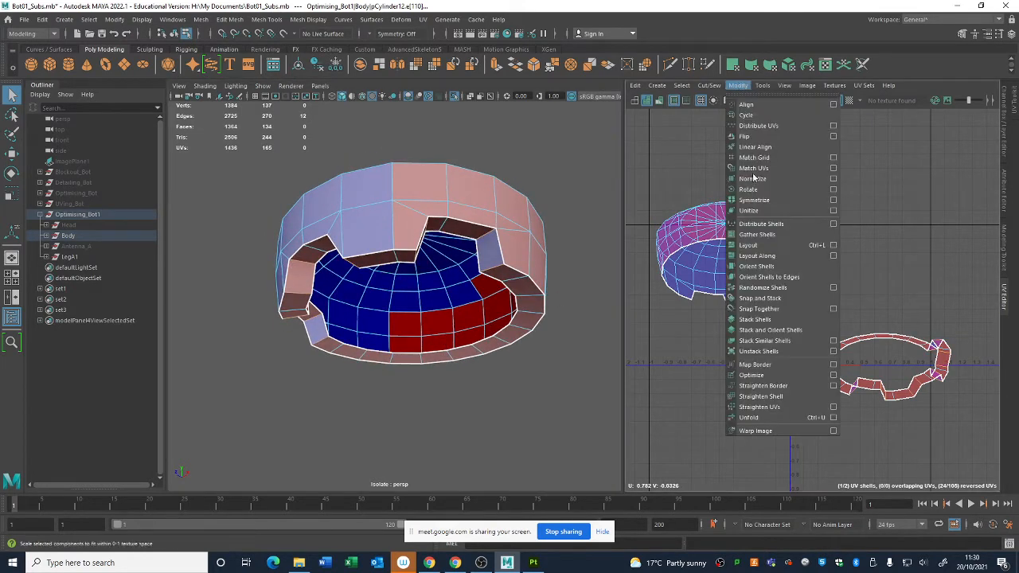
mouse_move(708, 85)
left_click(738, 164)
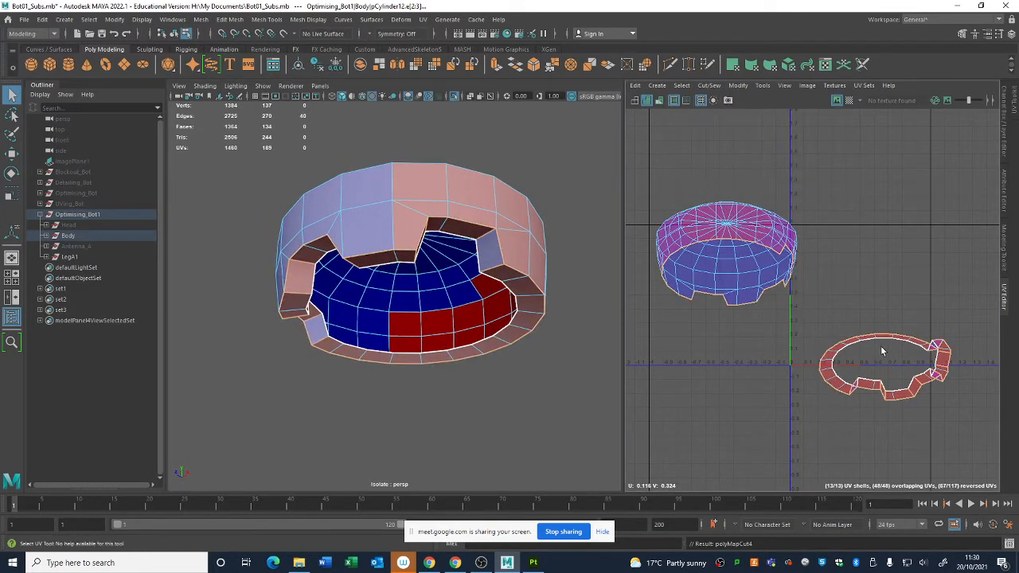
Move the long curved rim strip and the small notch pieces apart in UV space
right_click_drag(884, 347, 856, 307)
left_click(858, 338)
key("w")
left_click_drag(873, 356, 855, 339)
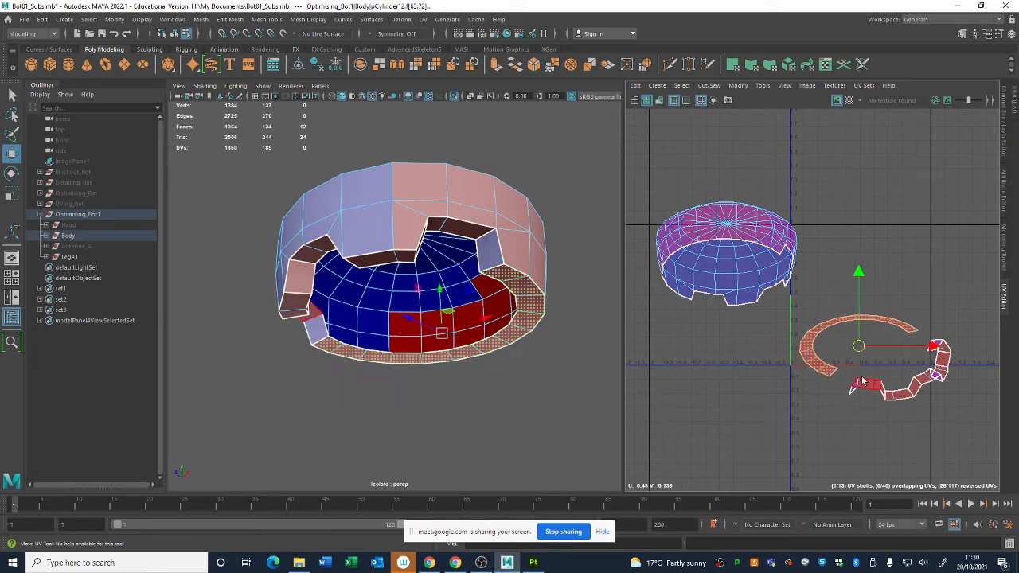
left_click(865, 385)
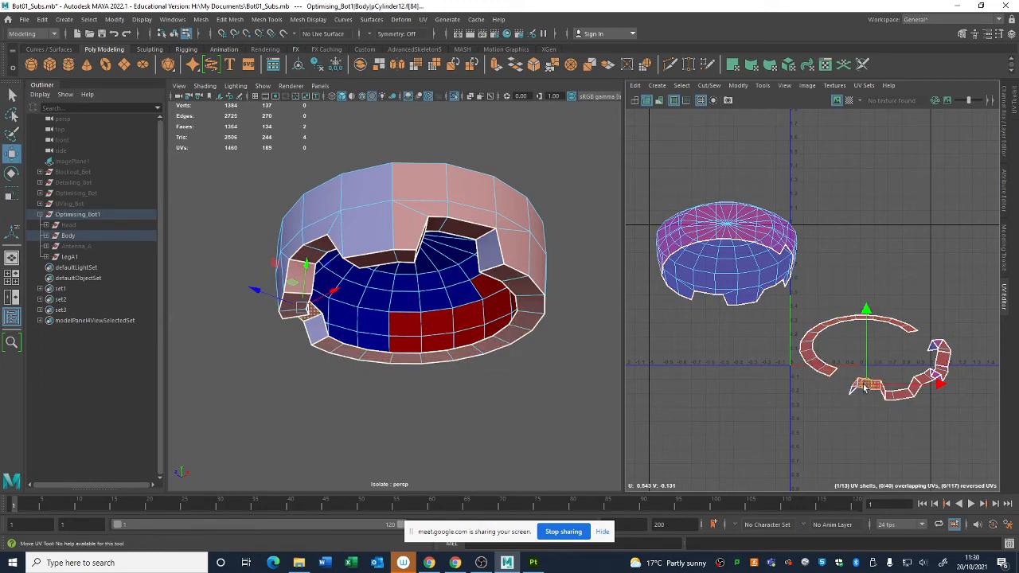
left_click(751, 284)
Select the edge loops around the body ring's top cap and its shoulder and split the UVs along both
left_click_drag(382, 239, 441, 267, "alt")
key("q")
right_click_drag(488, 265, 492, 273)
left_click_drag(483, 318, 421, 263, "alt")
key("ctrl+z")
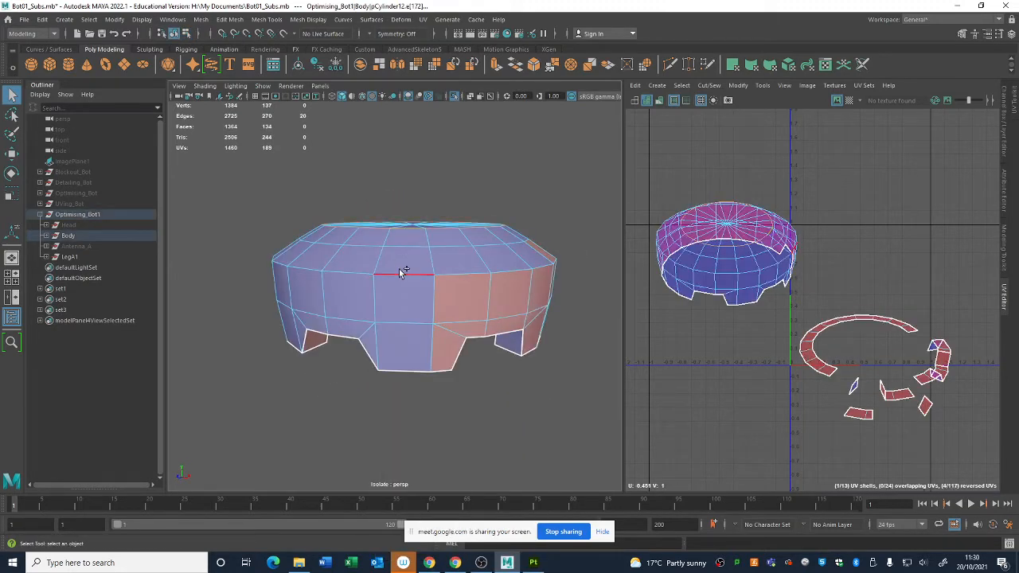
middle_click_drag(768, 317, 773, 333, "alt")
left_click(709, 85)
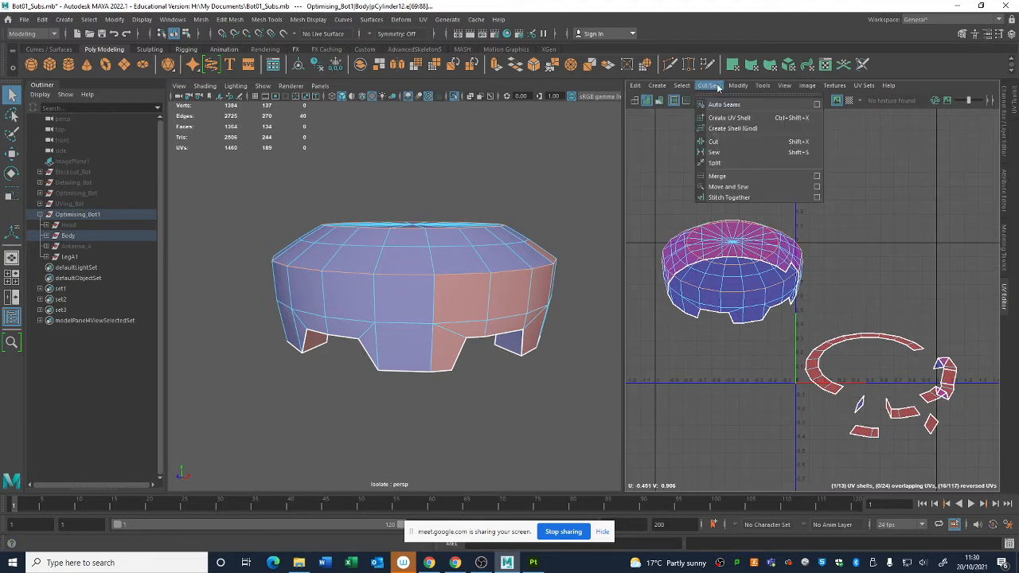
left_click(726, 161)
left_click_drag(481, 336, 459, 326, "alt")
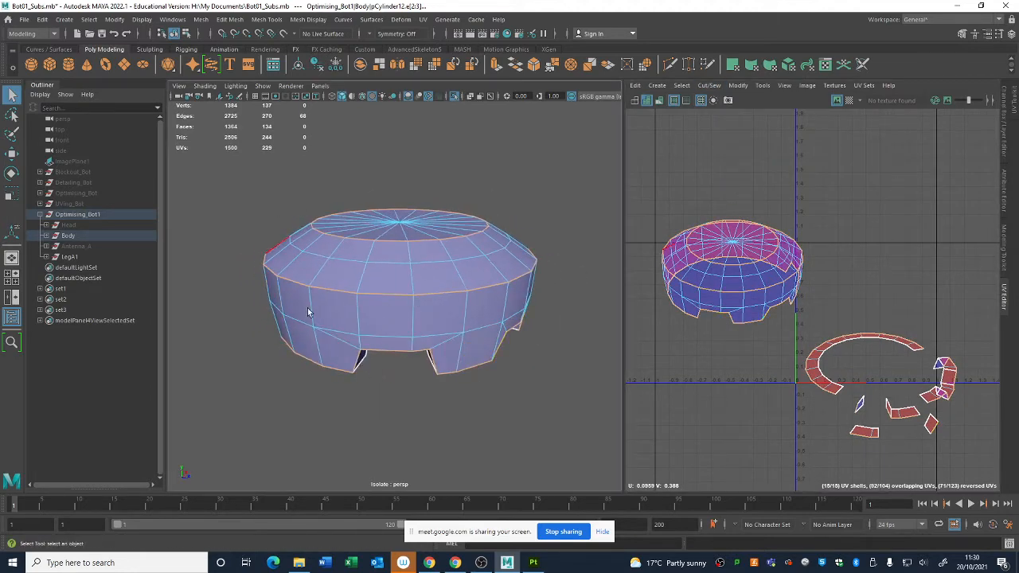
Select the two vertical edges down the body ring's outer wall on the side without notches and split the UVs there
left_click_drag(309, 312, 496, 257, "alt")
right_click(370, 210)
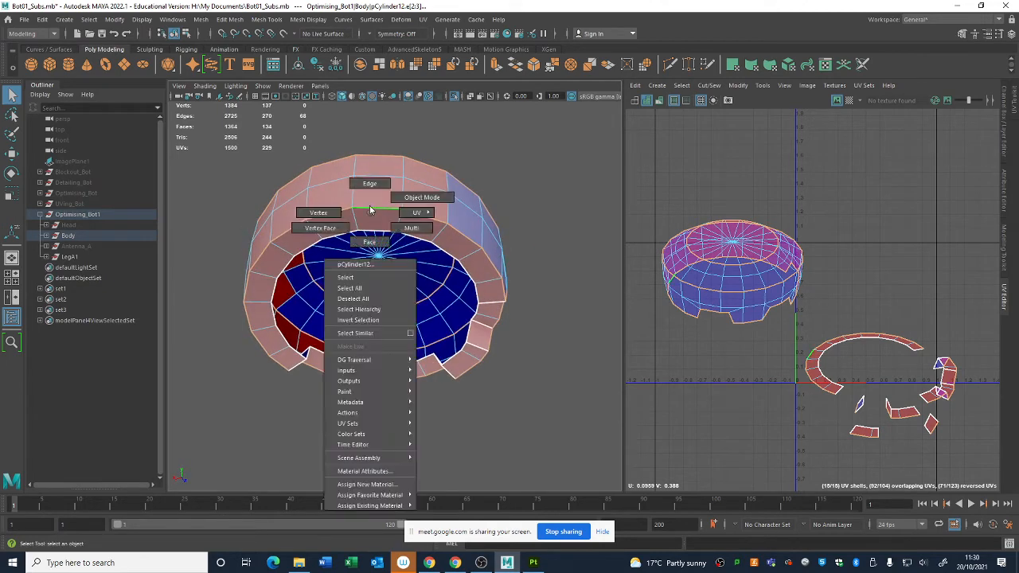
right_click_drag(370, 210, 369, 183)
left_click_drag(368, 183, 388, 209, "alt")
left_click(393, 201)
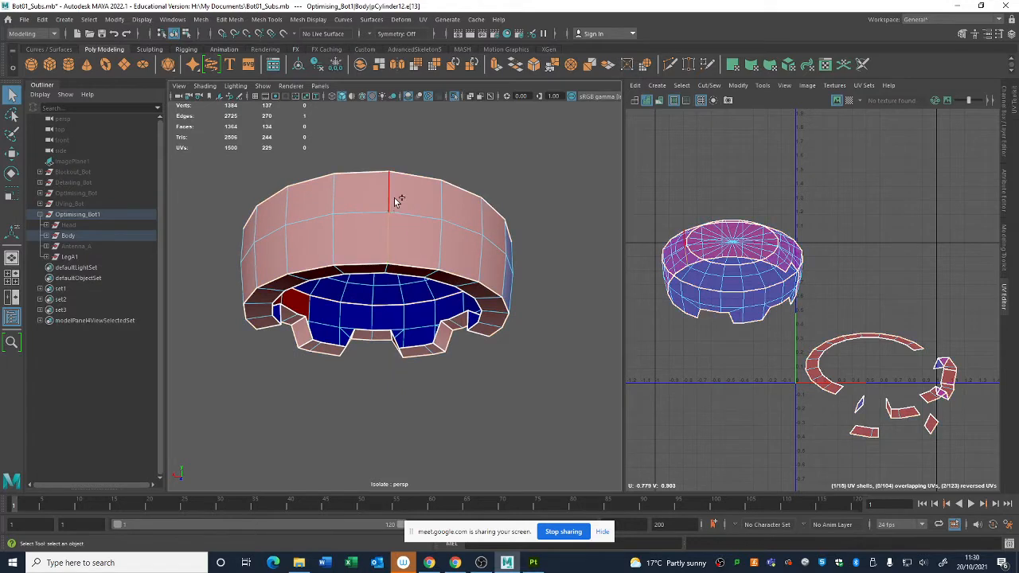
left_click_drag(394, 339, 436, 394, "alt")
left_click_drag(356, 319, 464, 311, "alt")
left_click(738, 86)
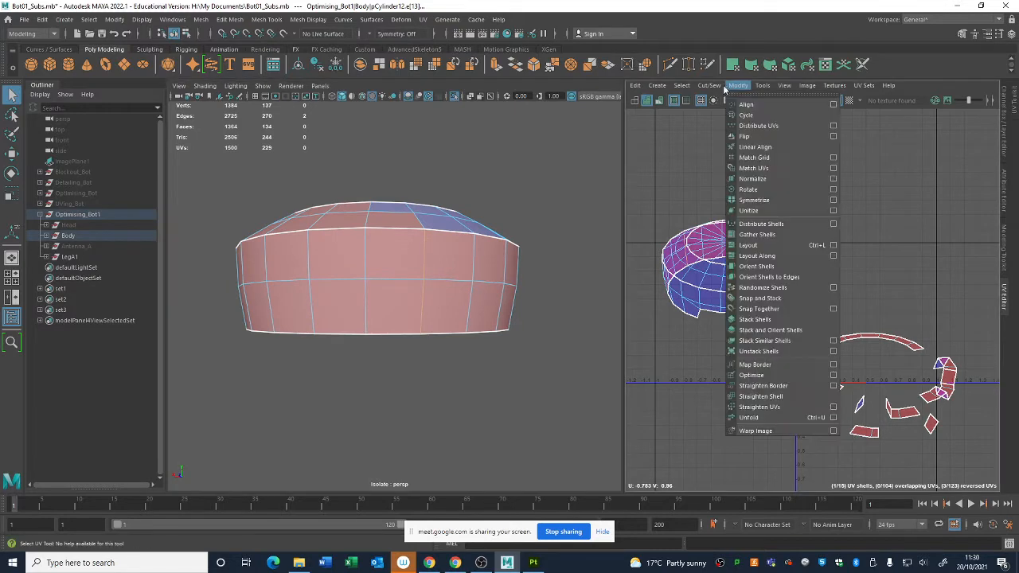
left_click(733, 161)
Select all the body ring's UV shells and unfold them
scroll(856, 302, "down", 1)
right_click_drag(839, 230, 784, 212)
left_click_drag(881, 388, 947, 402)
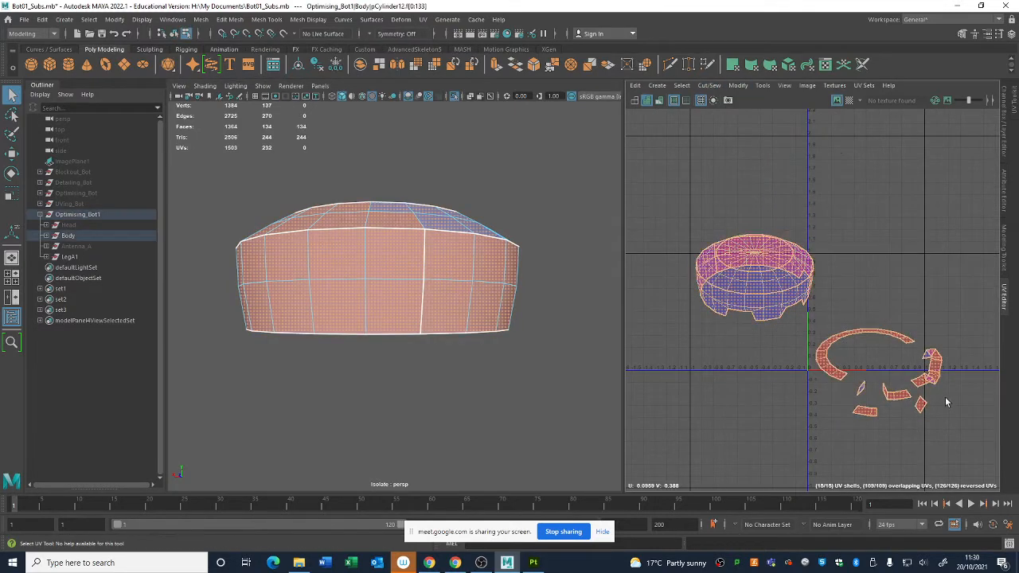
left_click(739, 85)
left_click(759, 415)
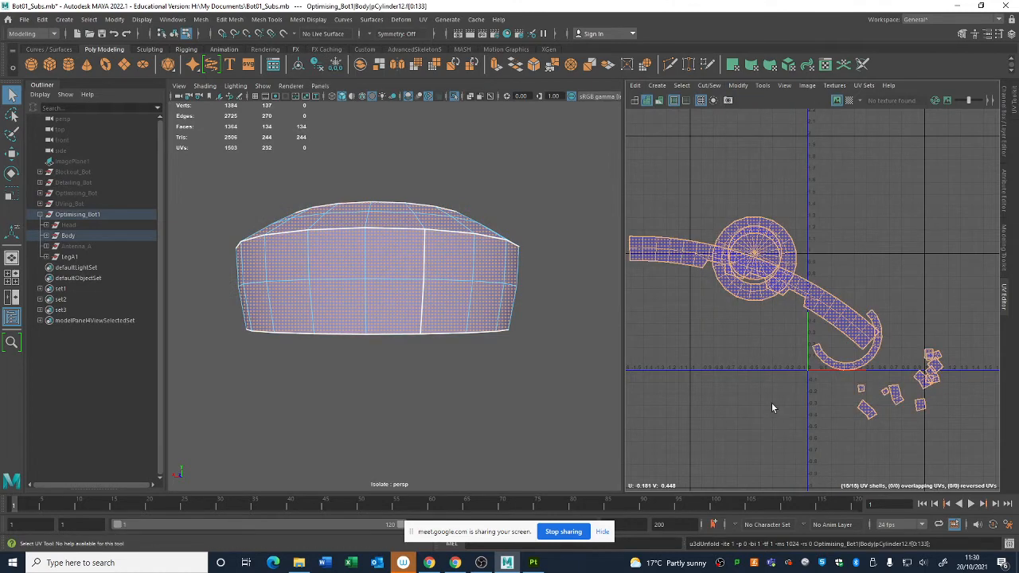
Move the unfolded wall strip and the round top cap shell clear of the shoulder ring in UV space
left_click(760, 270)
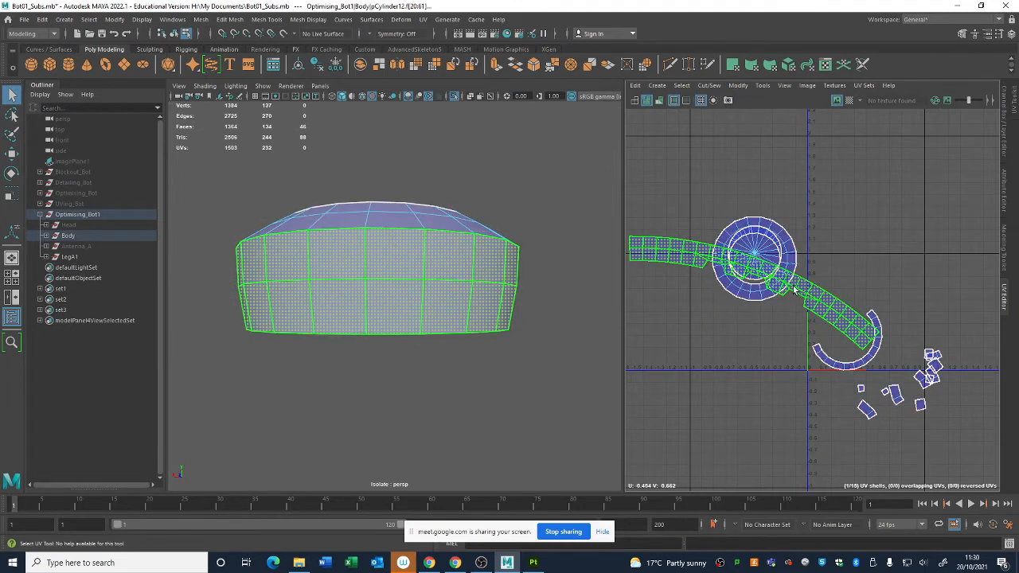
key("w")
left_click_drag(754, 293, 805, 215)
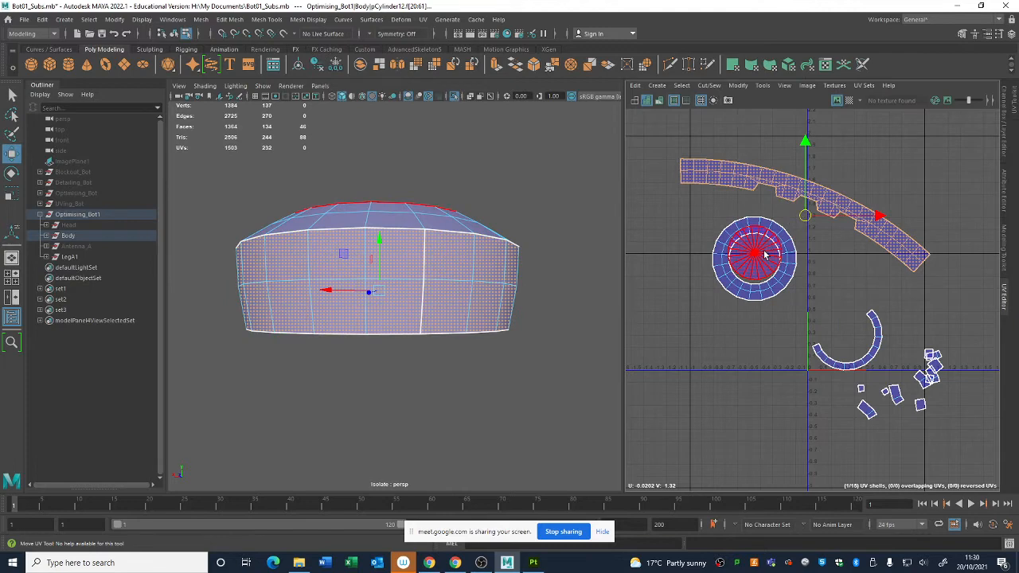
left_click_drag(765, 254, 855, 275)
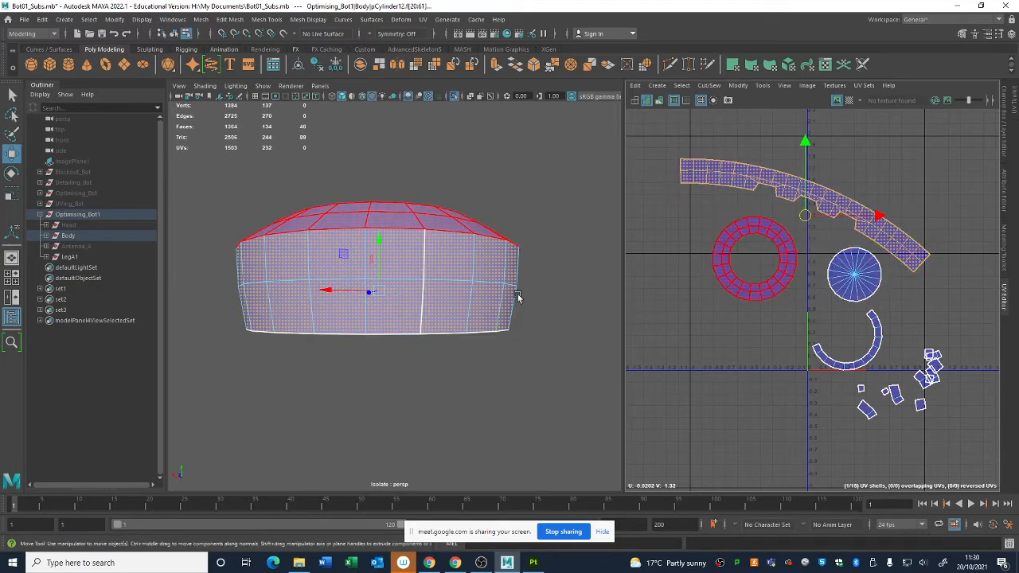
Examine the underside, seam and wall of the body ring alongside its unfolded UV shells
left_click_drag(518, 297, 534, 278, "alt")
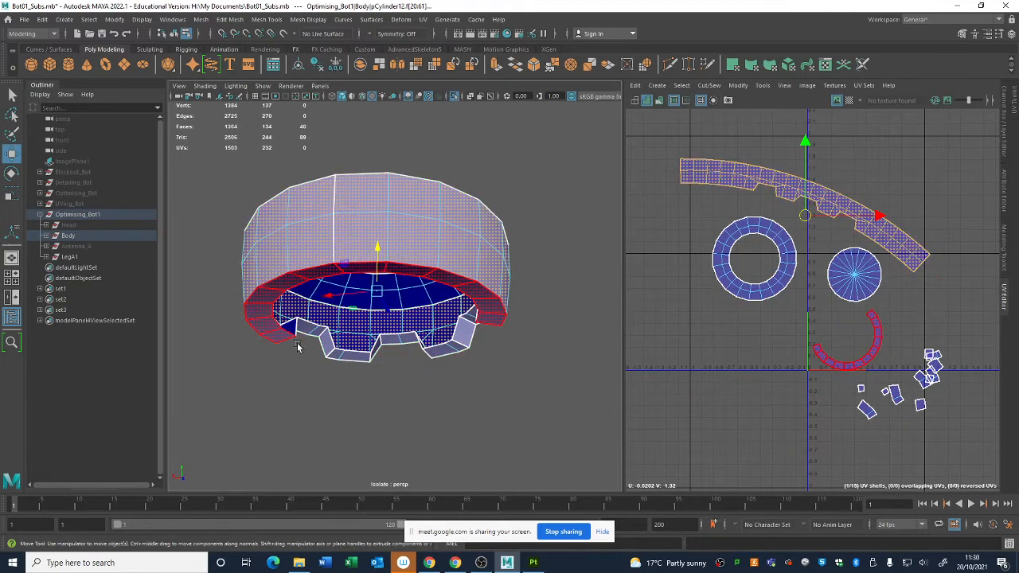
double_click(454, 97)
left_click_drag(406, 187, 460, 335, "alt")
left_click_drag(394, 295, 398, 310, "alt")
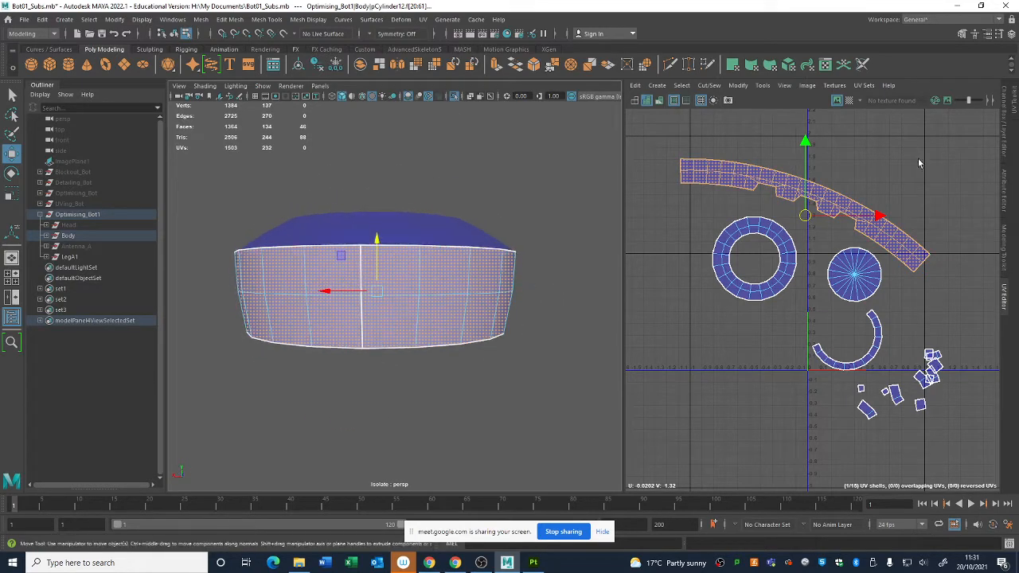
scroll(920, 162, "up", 5)
middle_click_drag(787, 286, 915, 267, "alt")
scroll(915, 267, "down", 2)
scroll(726, 278, "down", 4)
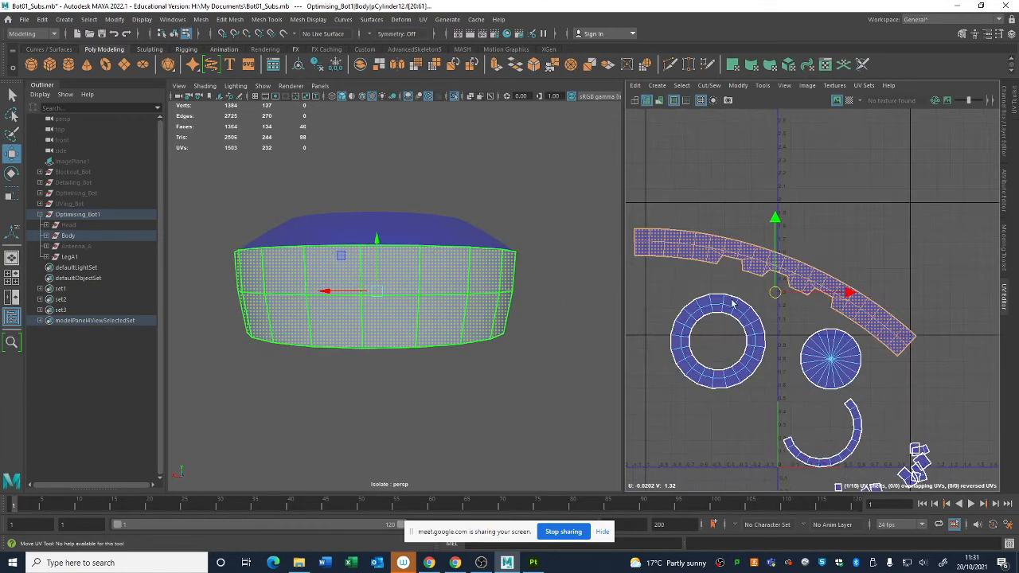
middle_click_drag(733, 303, 751, 226, "alt")
Isolate the body ring again and compare its top cap and shoulder UV shells with the matching faces on the mesh
left_click(454, 97)
key("F8")
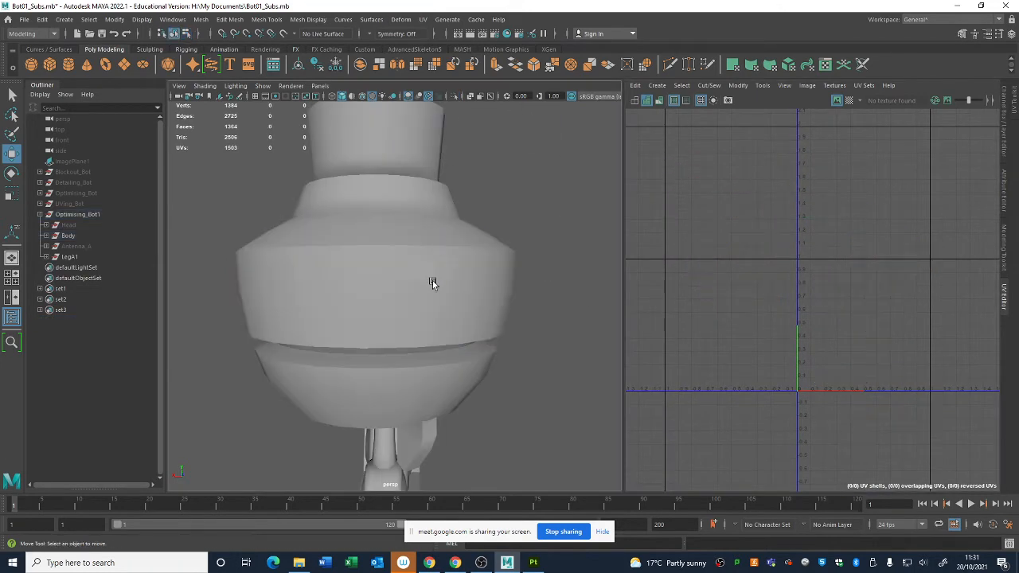
left_click(433, 281)
left_click(455, 97)
right_click(845, 260)
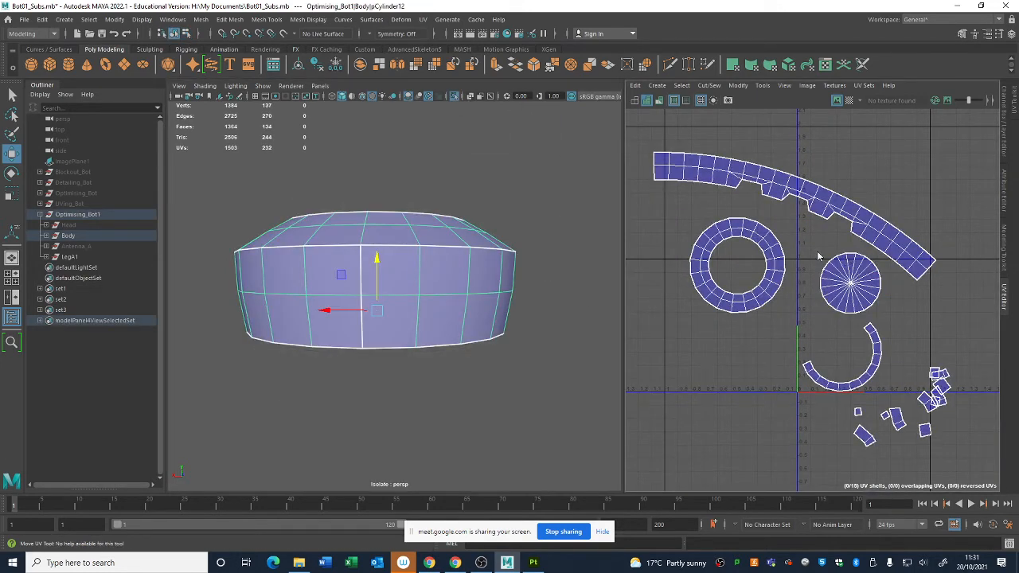
left_click(868, 284)
left_click_drag(434, 319, 420, 221, "alt")
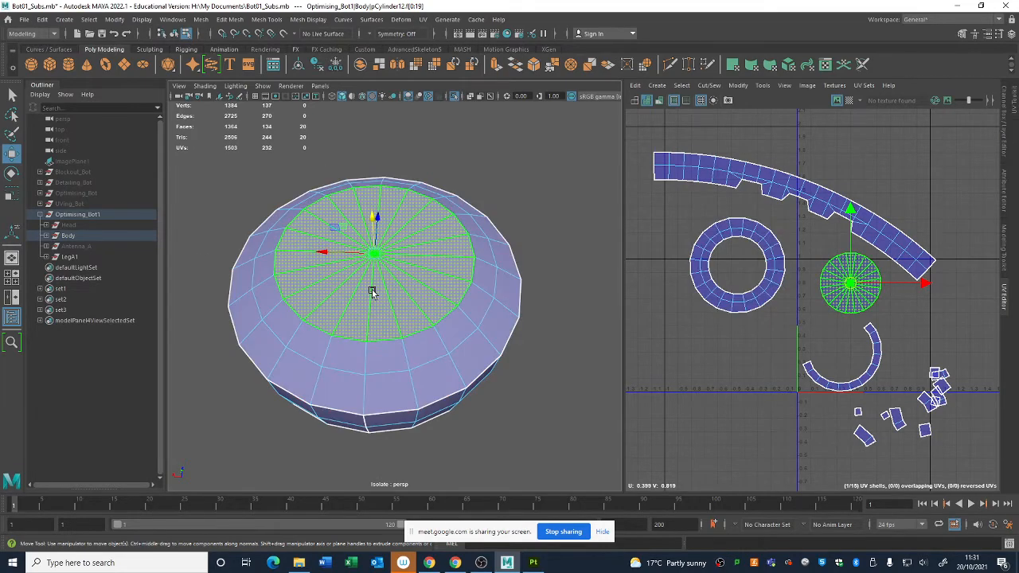
scroll(452, 250, "up", 4)
left_click_drag(434, 263, 487, 273, "alt")
scroll(443, 325, "down", 4)
left_click(483, 293)
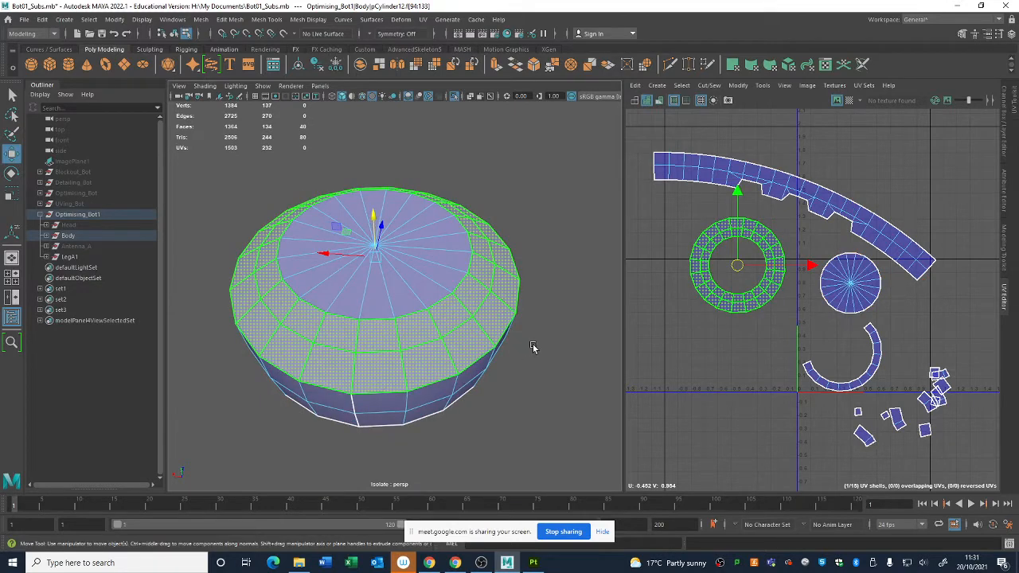
left_click_drag(441, 355, 451, 372, "alt")
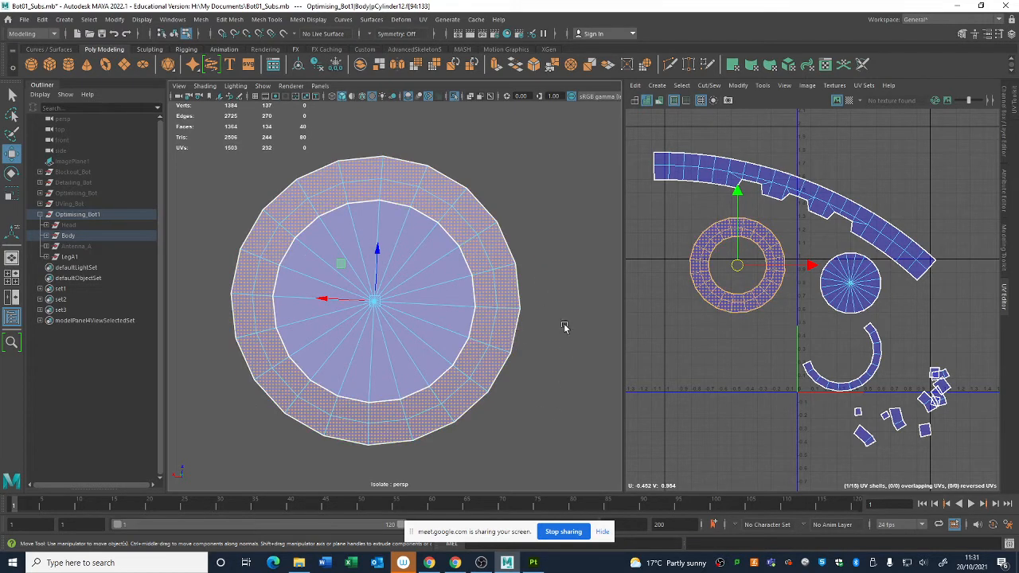
Display the checker map and scale the wall strip, top cap and shoulder ring shells down together
left_click(836, 100)
left_click_drag(530, 328, 531, 267, "alt")
right_click(715, 284)
right_click_drag(715, 285, 713, 310)
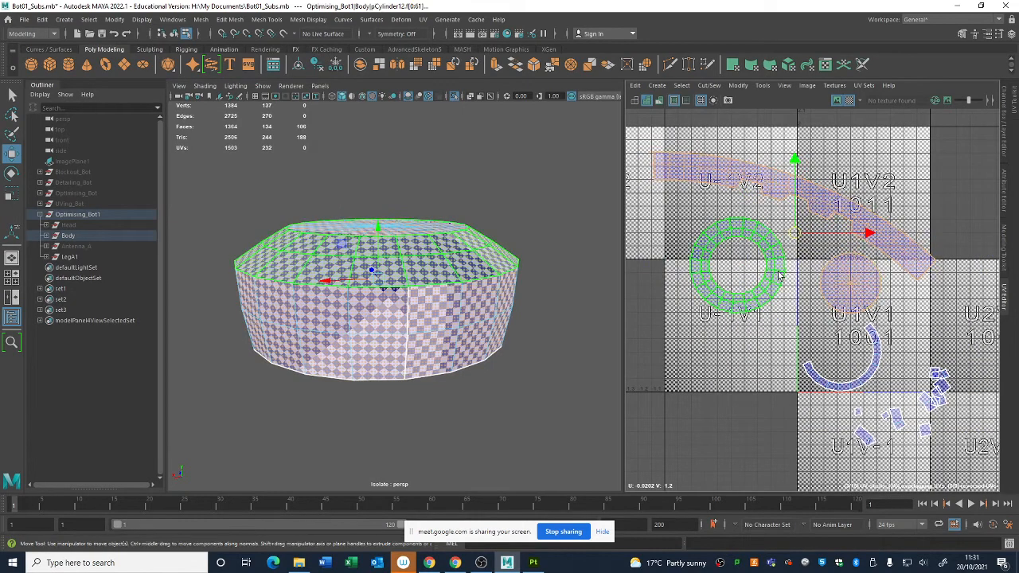
key("r")
double_click(764, 247)
Inspect the checker pattern across the top cap and shoulder, and turn the checker map off
left_click_drag(461, 293, 462, 354, "alt")
scroll(462, 354, "up", 2)
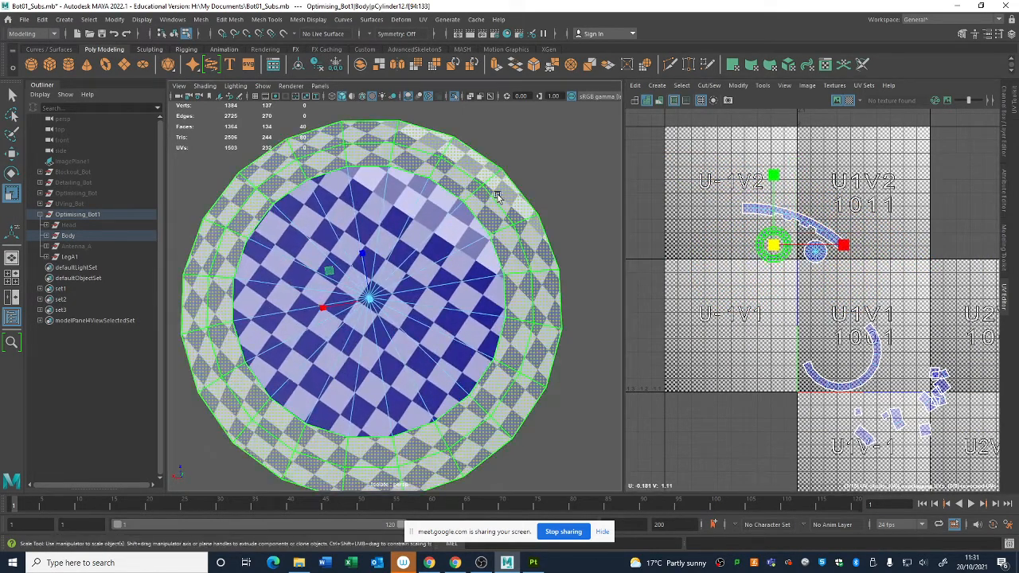
scroll(816, 226, "up", 3)
middle_click_drag(737, 334, 820, 293, "alt")
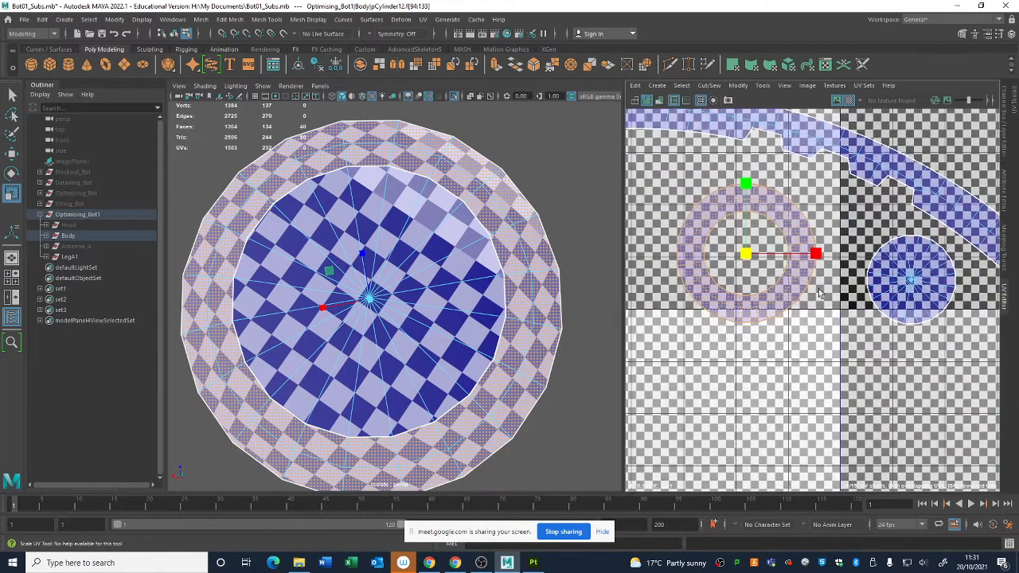
left_click(841, 99)
Try to split the shoulder ring's UVs across its two radial edges and unfold the shell
key("F10")
left_click(732, 193)
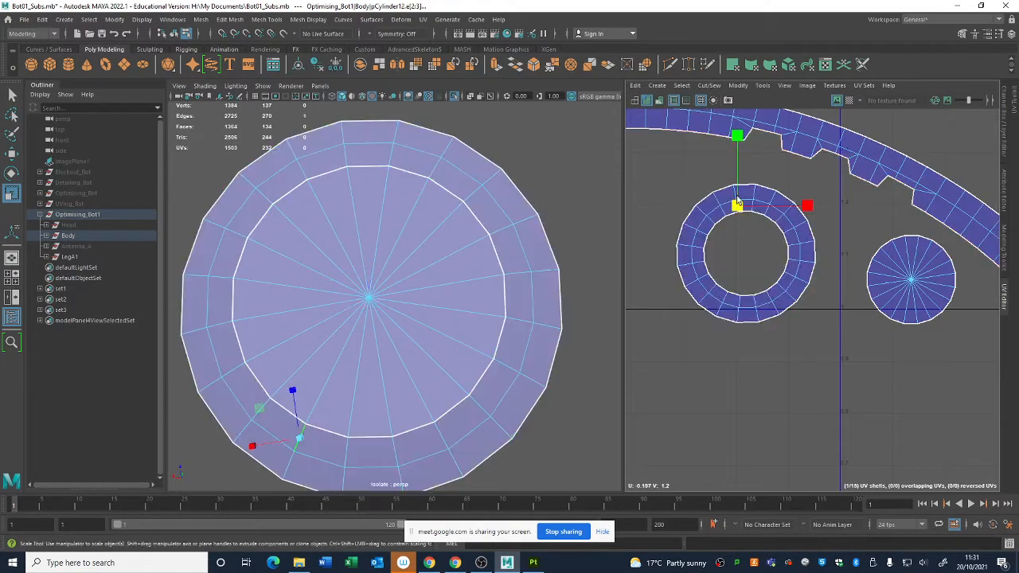
left_click(800, 256)
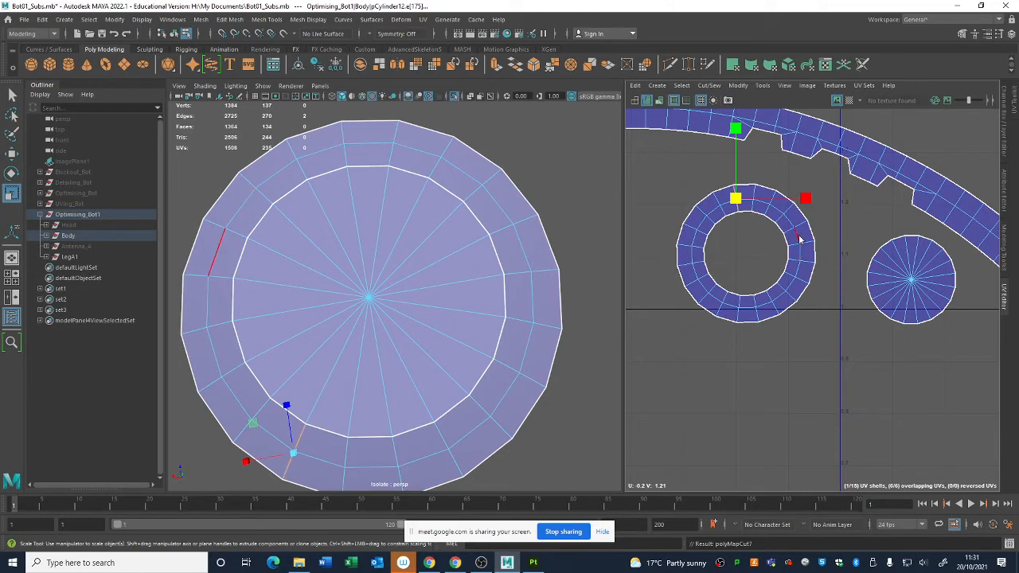
right_click_drag(800, 239, 769, 217)
left_click(767, 217)
left_click(738, 87)
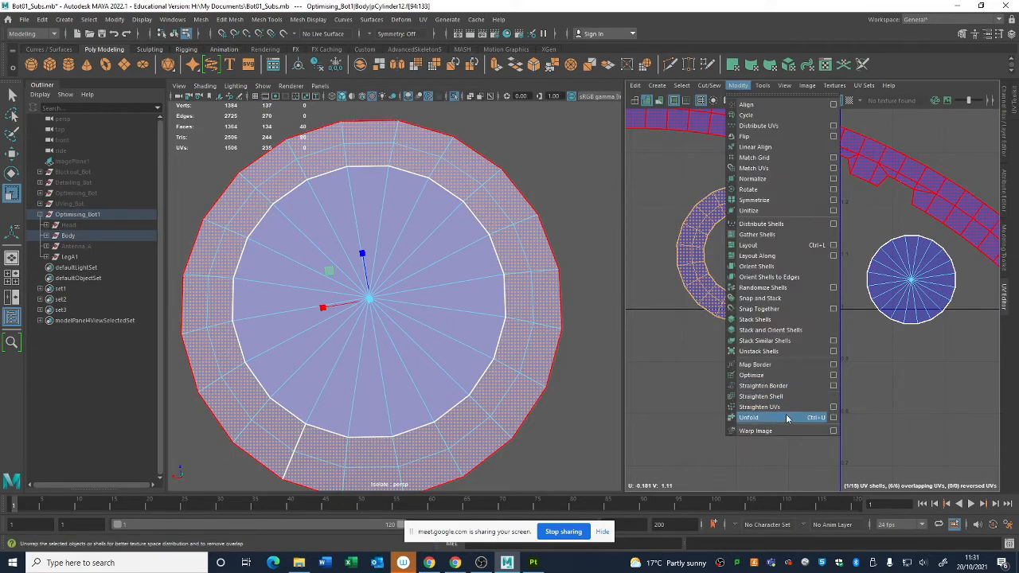
left_click(787, 417)
Undo the shoulder ring's unfold and split
left_click(769, 214)
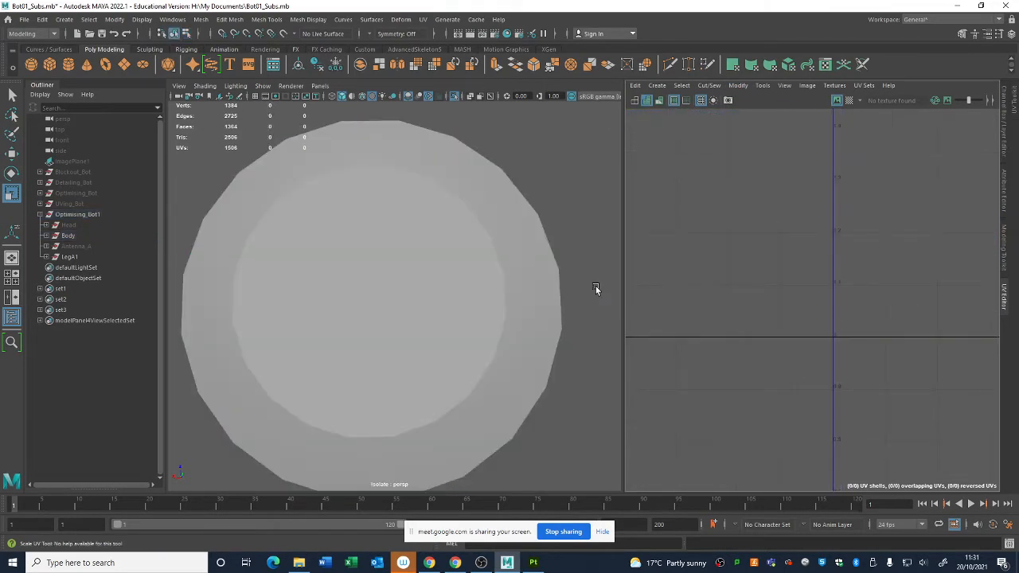
left_click(557, 289)
key("ctrl+z")
key("ctrl+z")
key("ctrl+z")
key("ctrl+z")
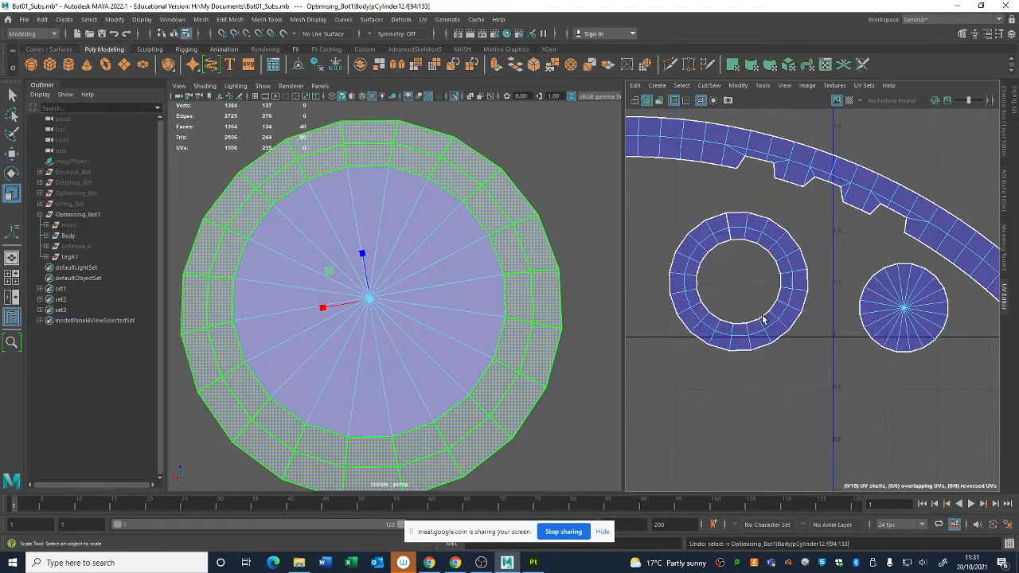
Show the whole robot again, select the bowl-shaped inner body piece beneath the ring and isolate it
scroll(509, 392, "down", 10)
left_click_drag(441, 271, 443, 172, "alt")
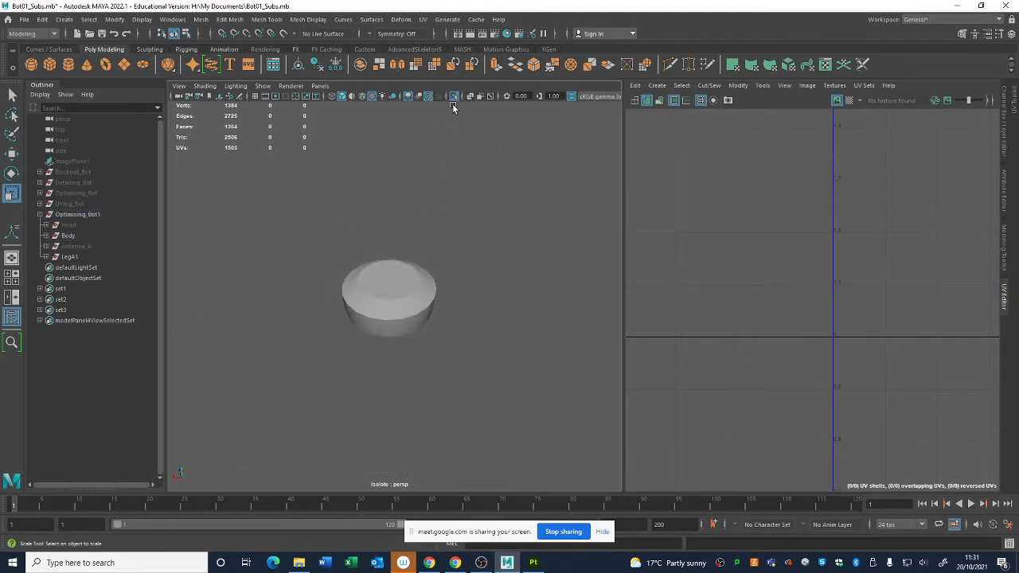
left_click(454, 97)
left_click_drag(437, 359, 419, 262, "alt")
scroll(407, 362, "up", 6)
left_click(412, 288)
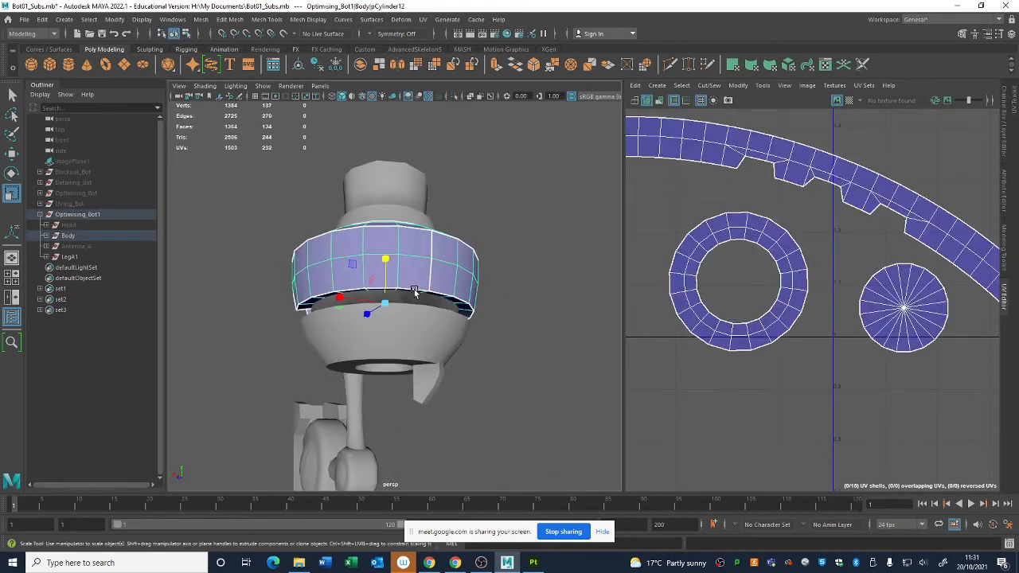
left_click(409, 300)
left_click_drag(409, 300, 573, 342, "alt")
left_click(454, 95)
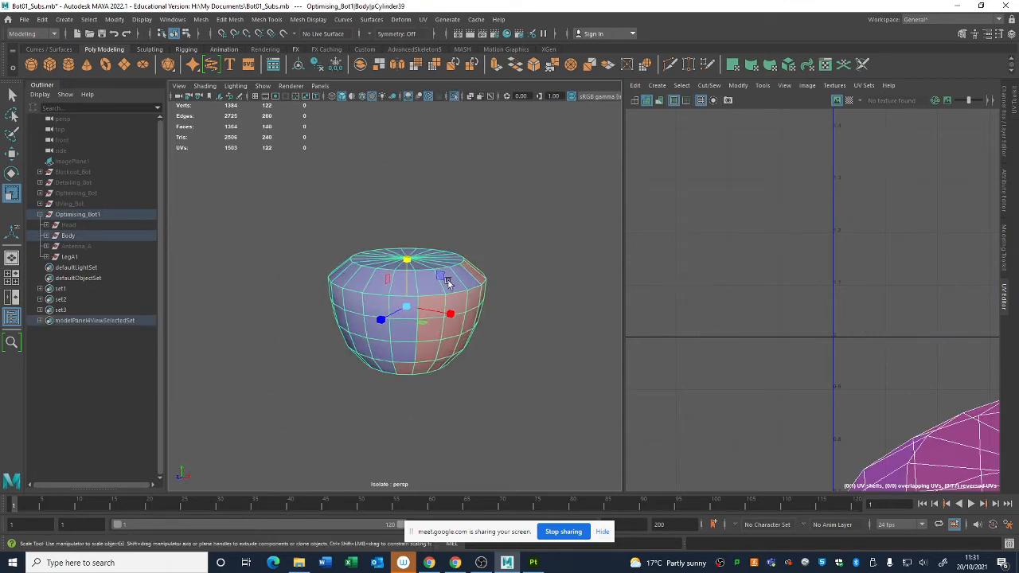
Select the edge loops around the bowl-shaped piece's top cap, shoulder and bottom cap and split the UVs along them
left_click_drag(450, 284, 448, 245, "alt")
key("q")
right_click_drag(435, 266, 438, 237)
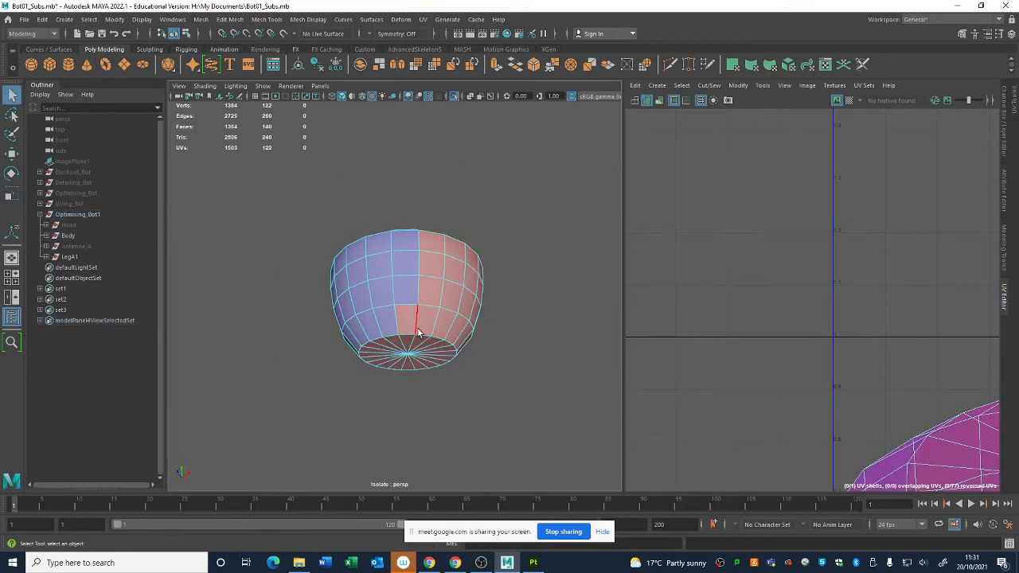
double_click(425, 259)
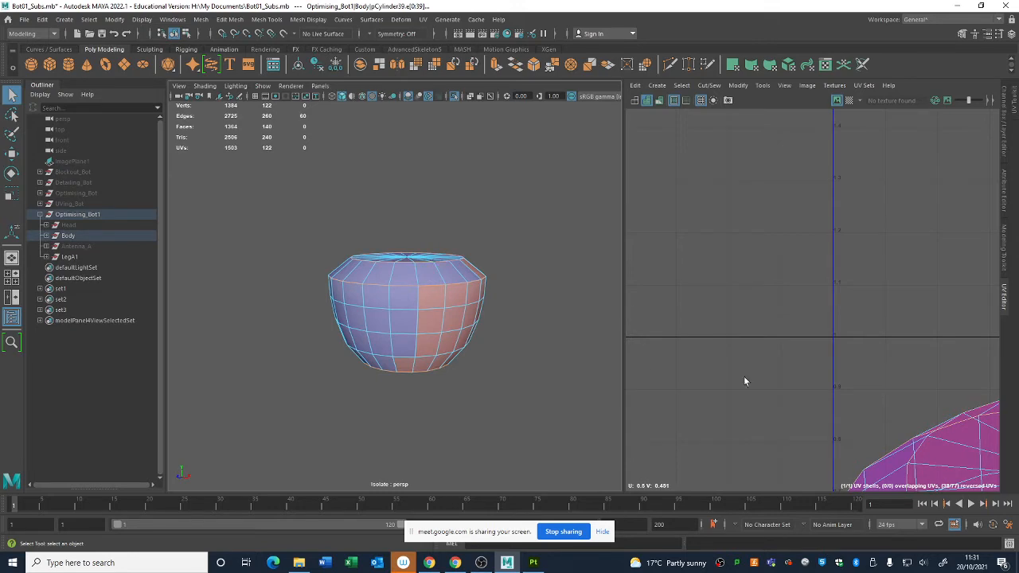
middle_click_drag(948, 422, 700, 151, "alt")
right_click_drag(700, 152, 551, 158, "alt")
left_click(738, 85)
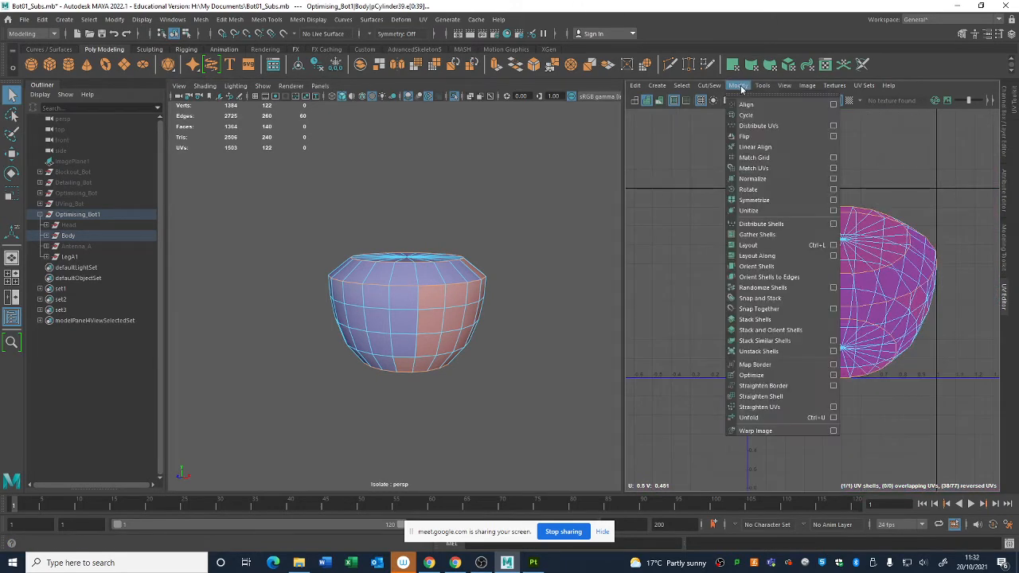
mouse_move(709, 85)
left_click(734, 168)
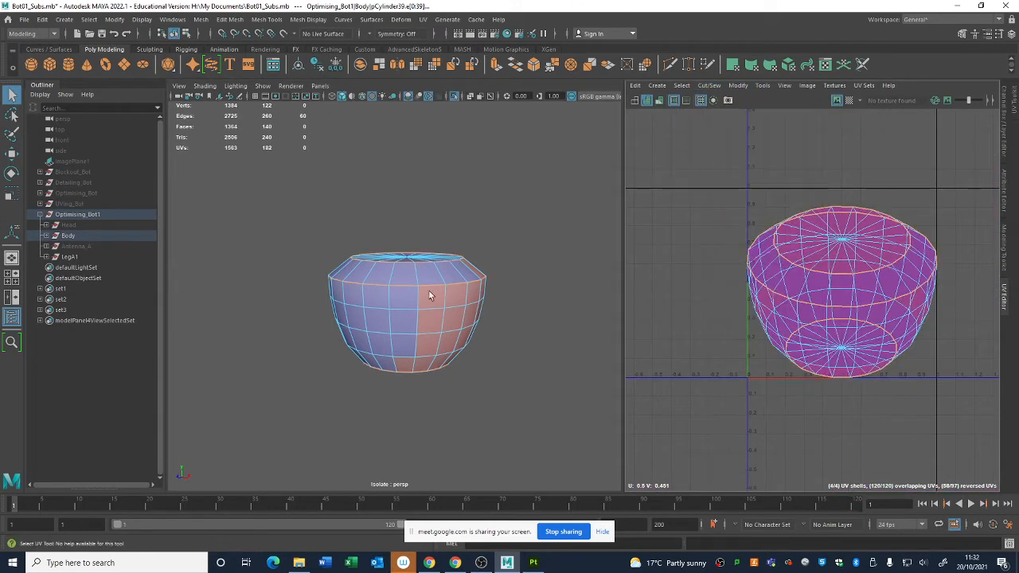
Select the column of vertical edges down the bowl-shaped piece's side wall and split the UVs there
left_click_drag(427, 292, 273, 337, "alt")
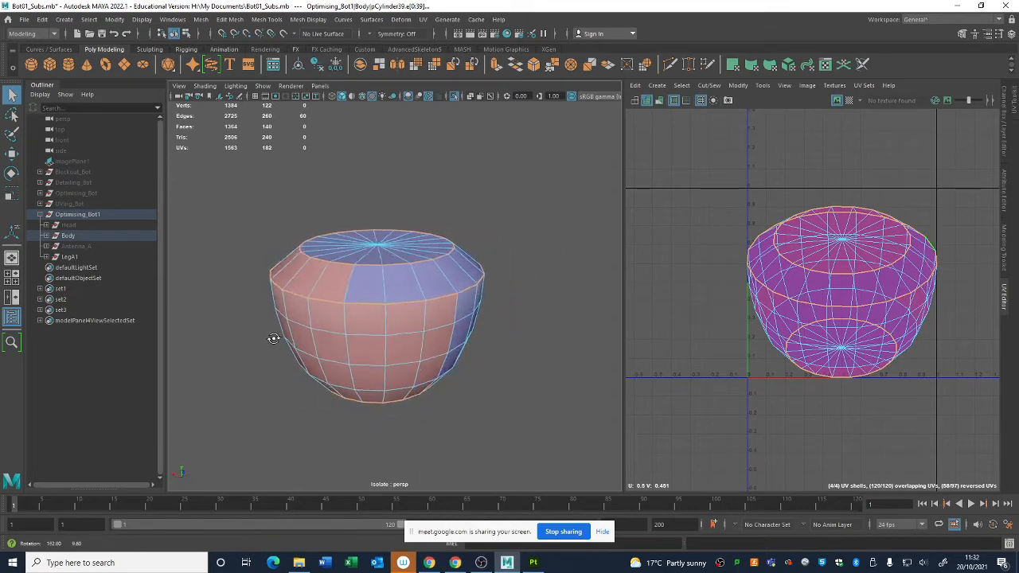
left_click(393, 381)
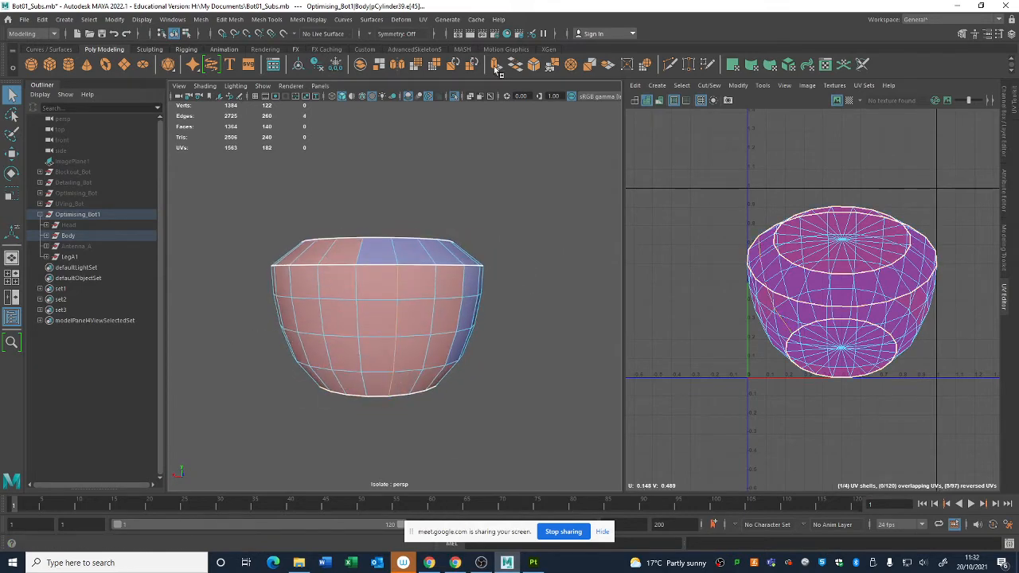
left_click(682, 85)
left_click(753, 167)
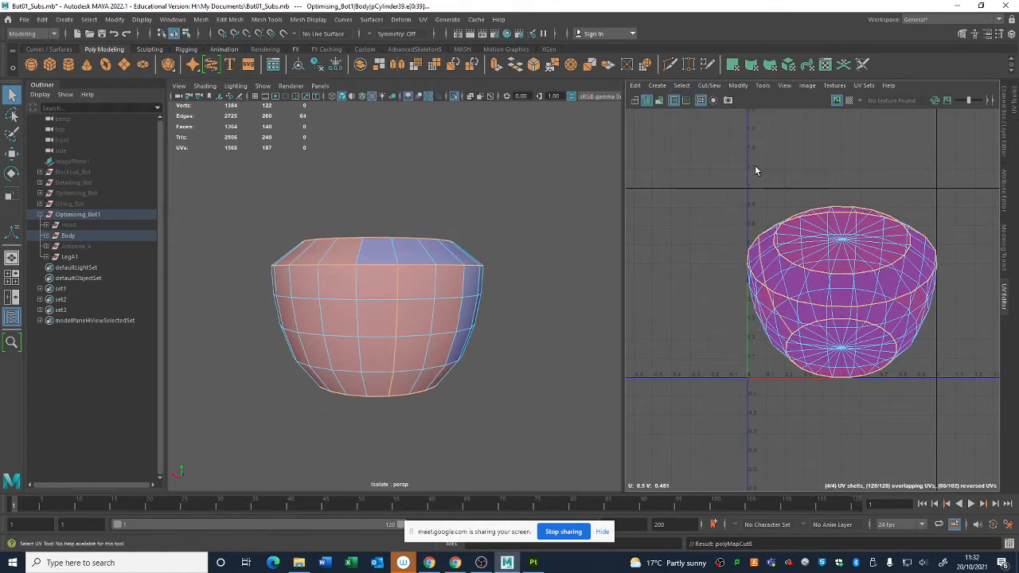
Select all UV shells of the bowl-shaped piece and unfold them
right_click(843, 252)
right_click_drag(844, 255, 796, 236)
left_click(738, 86)
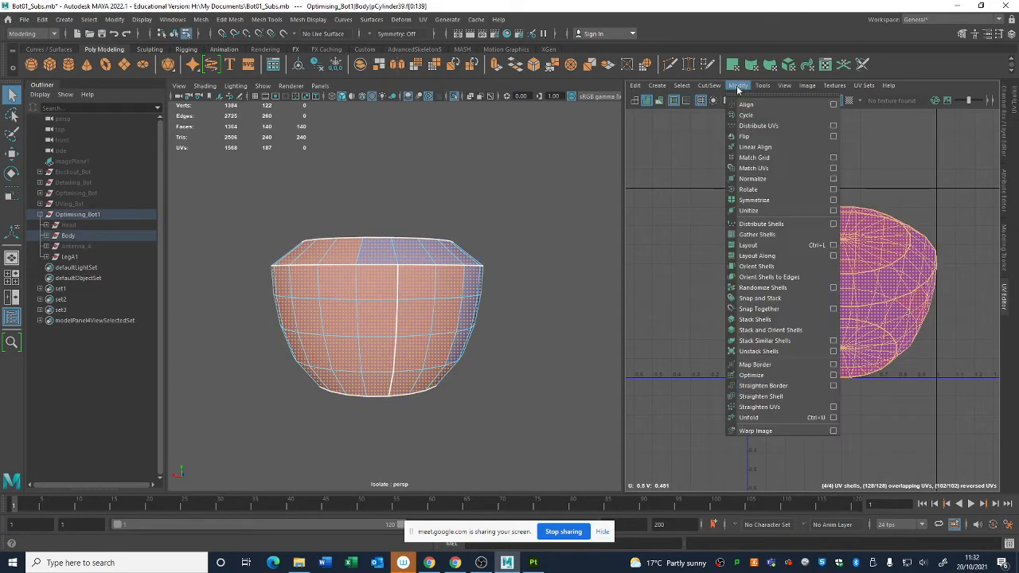
left_click(777, 417)
Move the curved side-wall shell and the top-cap disc away from the ring shell so they no longer overlap
key("w")
left_click(816, 290)
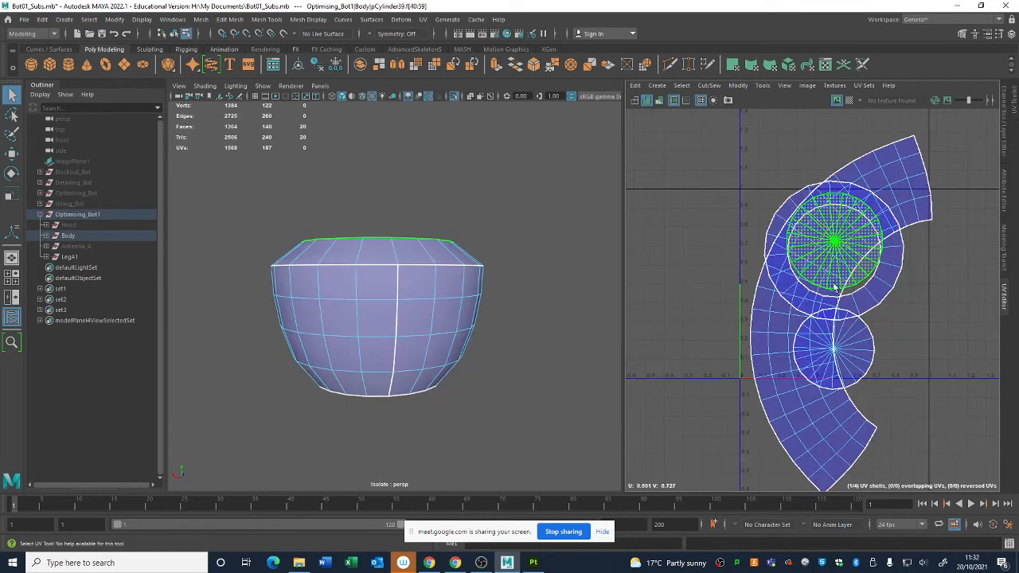
left_click(754, 330)
left_click_drag(839, 316, 750, 275)
left_click(612, 295)
left_click(886, 251)
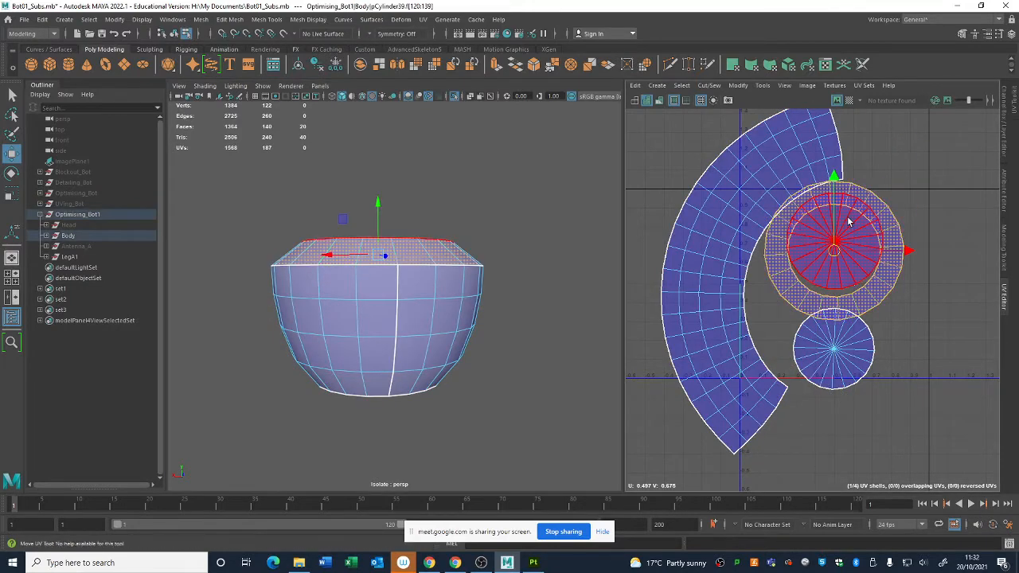
left_click(849, 226)
left_click_drag(842, 248, 935, 335)
Show the whole robot again, select the small tapered block hanging beneath the body and isolate it
left_click(452, 99)
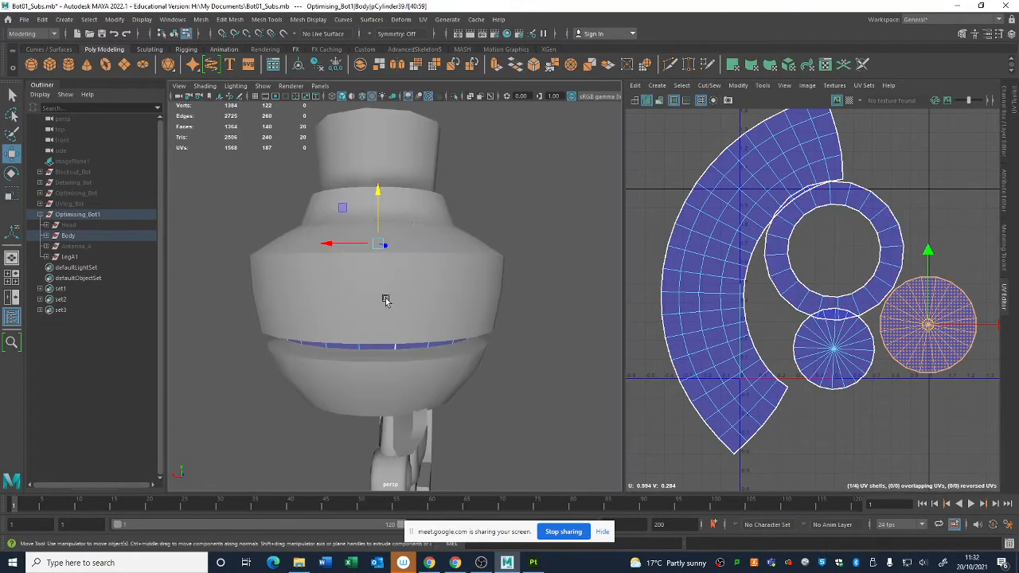
left_click_drag(387, 300, 380, 336, "alt")
double_click(406, 351)
left_click(423, 267)
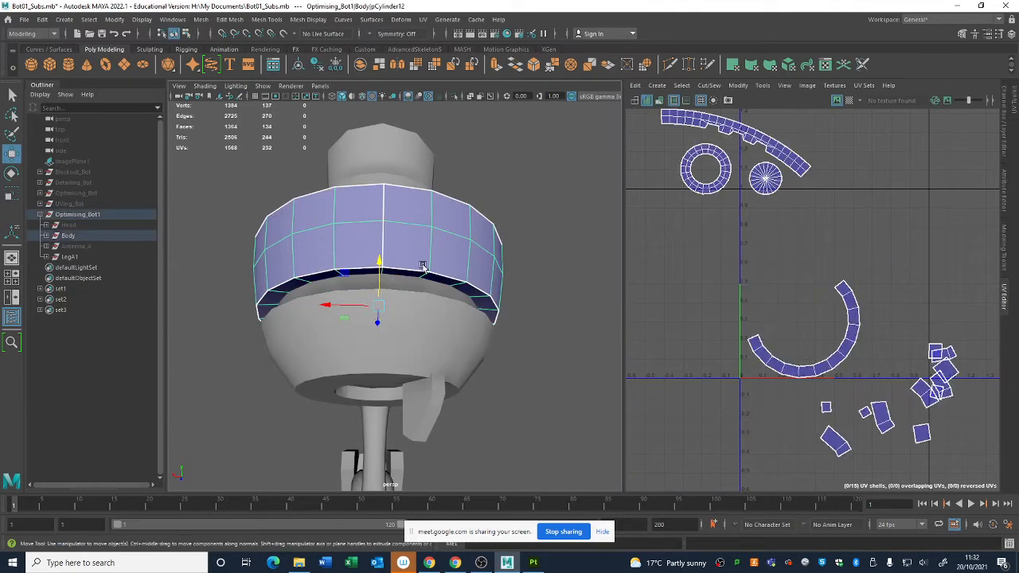
left_click_drag(423, 268, 349, 316, "alt")
left_click(413, 236)
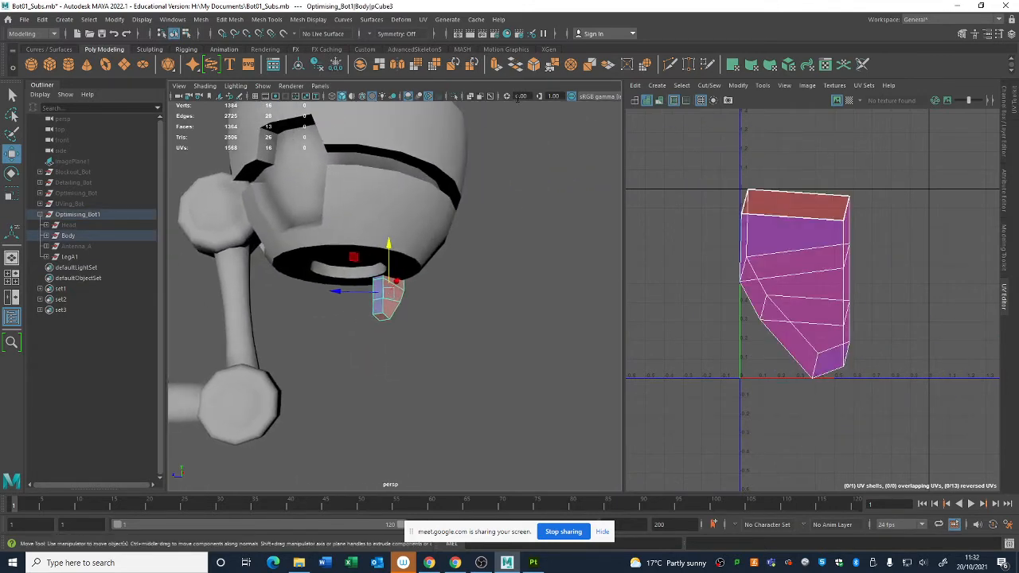
left_click(456, 95)
scroll(446, 333, "up", 5)
Select the border edges of the tapered block's narrow bent side and bottom face and split the UVs along them
key("q")
right_click_drag(415, 254, 411, 202)
left_click_drag(411, 202, 383, 236, "alt")
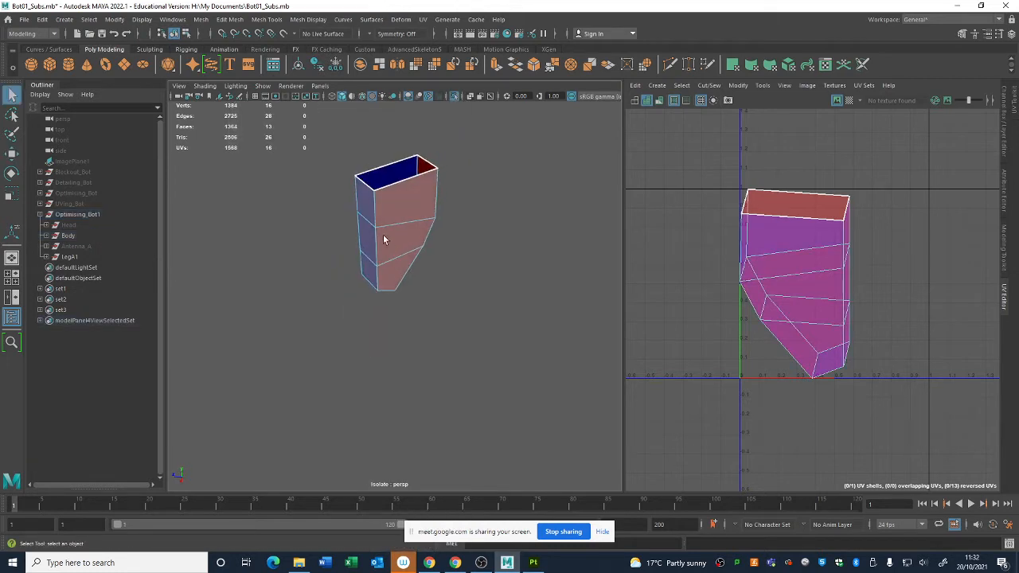
left_click(375, 247)
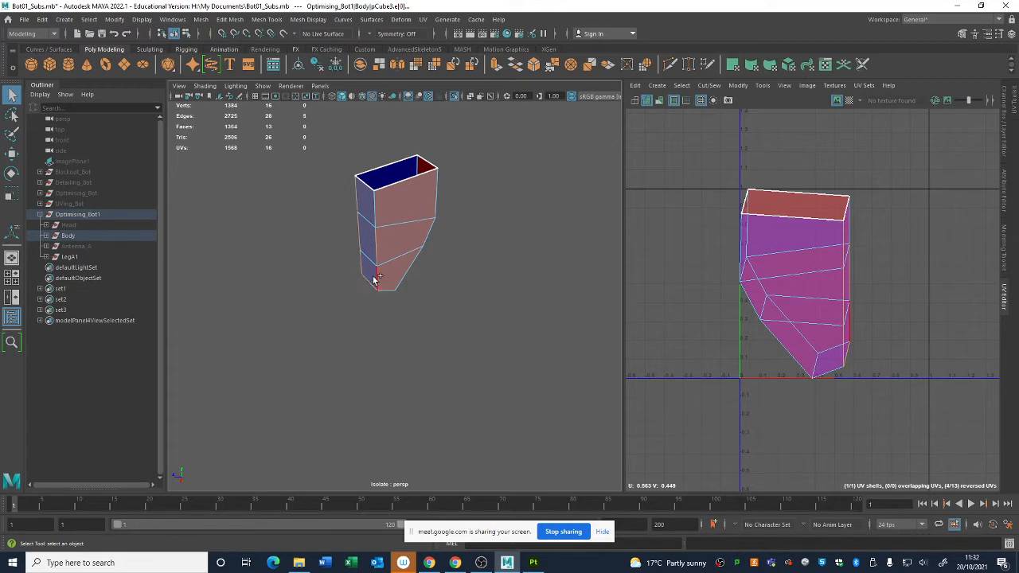
left_click(378, 212, "shift")
left_click_drag(378, 212, 415, 334, "alt")
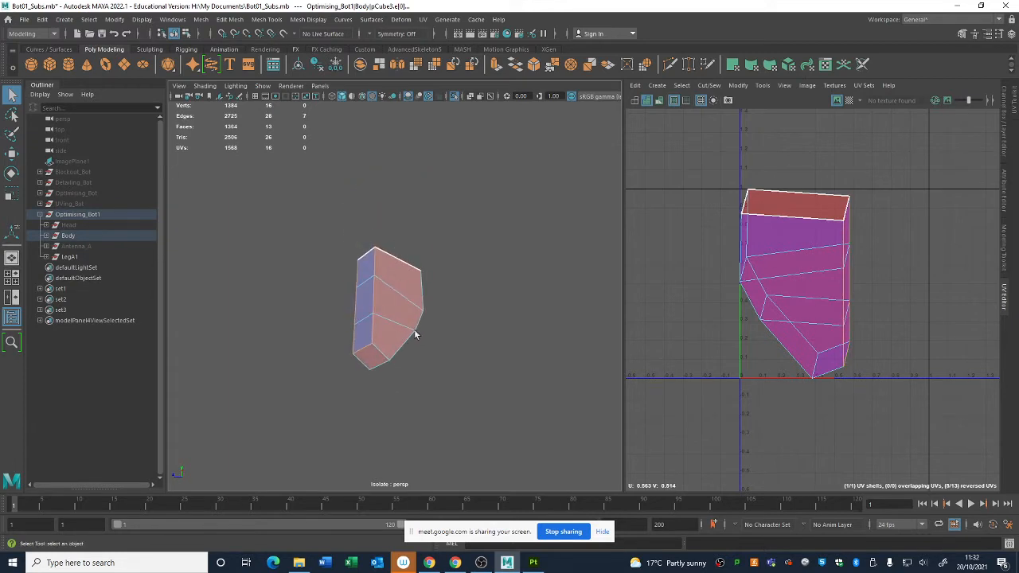
left_click(386, 360)
left_click_drag(386, 359, 415, 362, "alt")
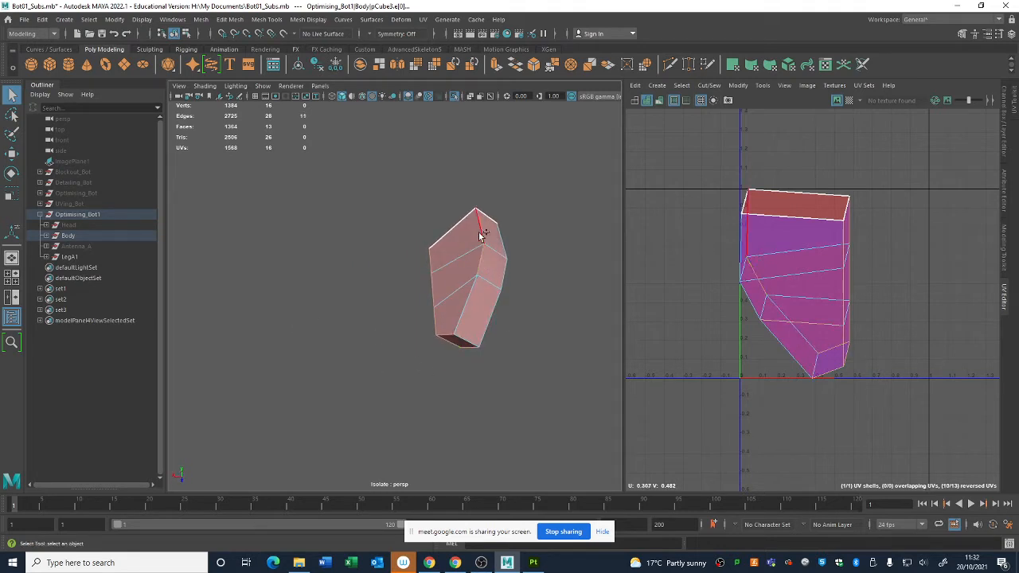
left_click_drag(506, 247, 294, 380, "alt")
left_click(340, 308, "shift")
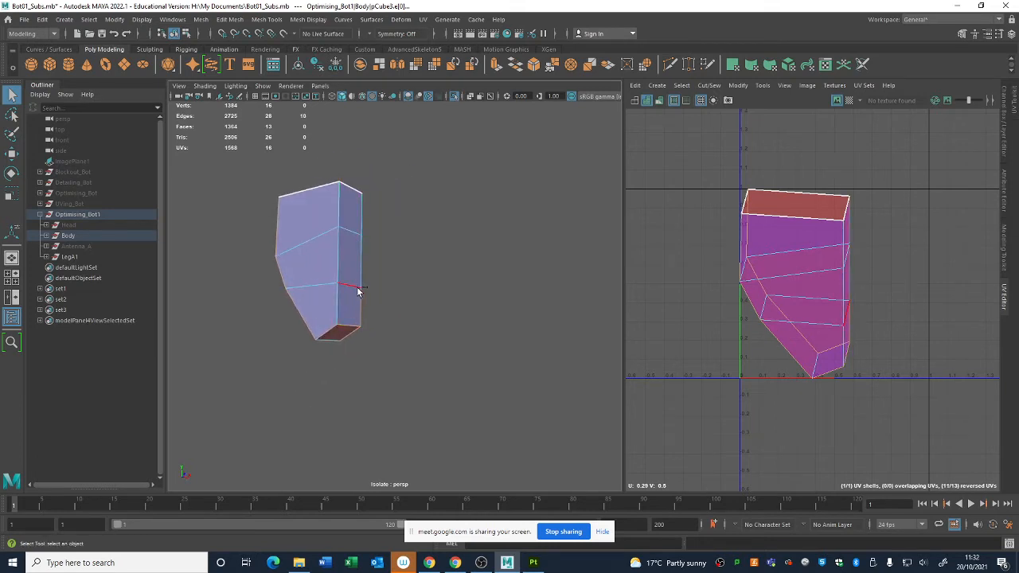
left_click(707, 88)
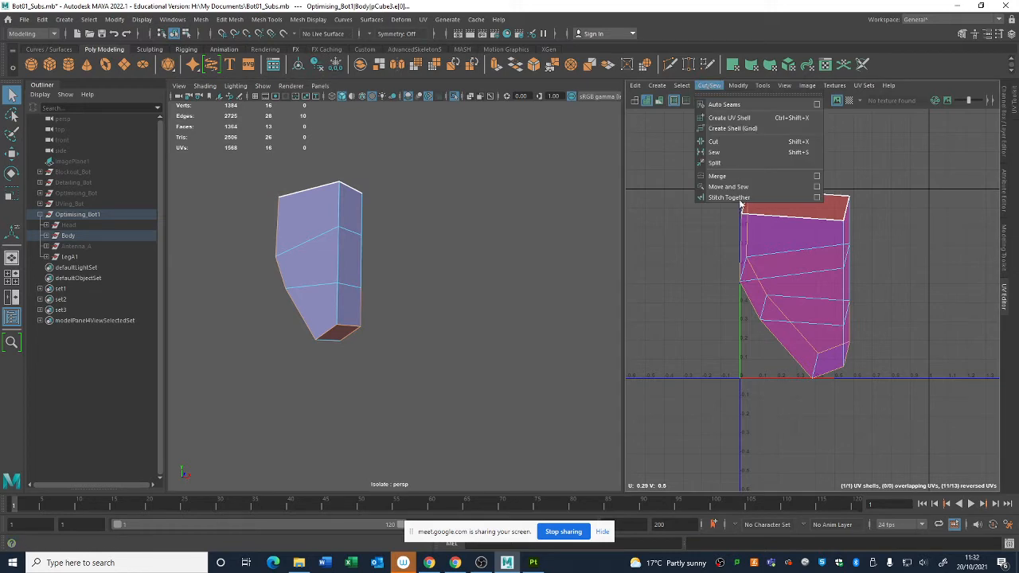
left_click(721, 162)
Move the tapered block's main UV shell and its narrow strip shell apart in UV space
right_click_drag(822, 293, 799, 279)
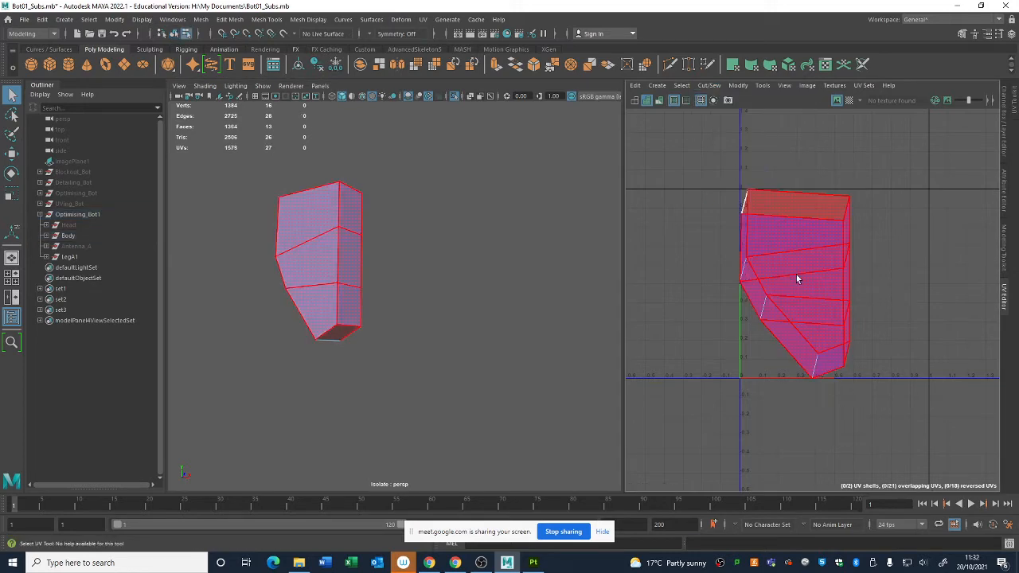
left_click(799, 280)
key("w")
left_click_drag(801, 284, 934, 267)
middle_click_drag(929, 345, 891, 348, "alt")
left_click(723, 292)
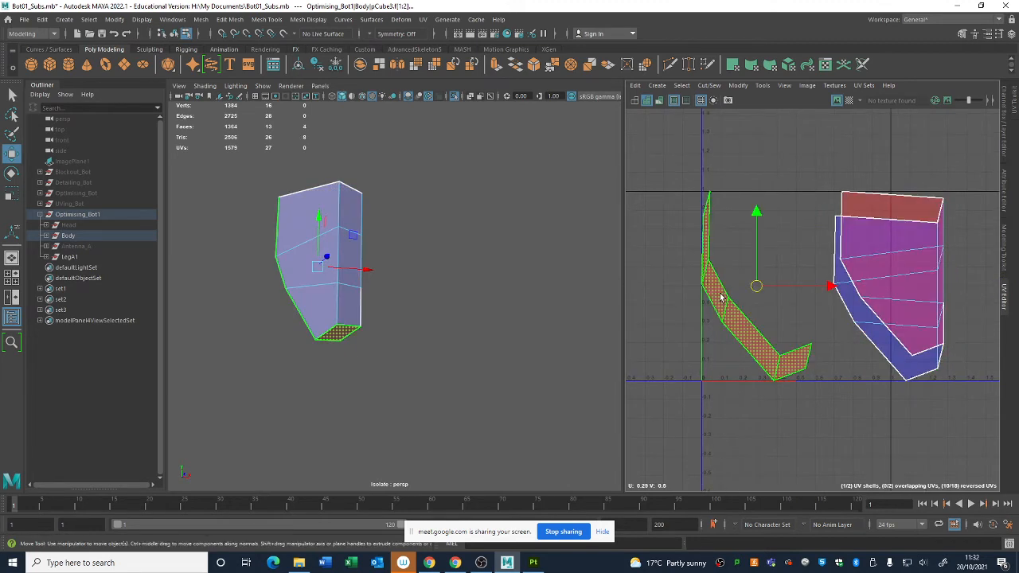
left_click_drag(723, 292, 707, 304)
Select the tapered block's main UV shell and unfold it
right_click_drag(807, 314, 782, 286)
left_click(833, 273)
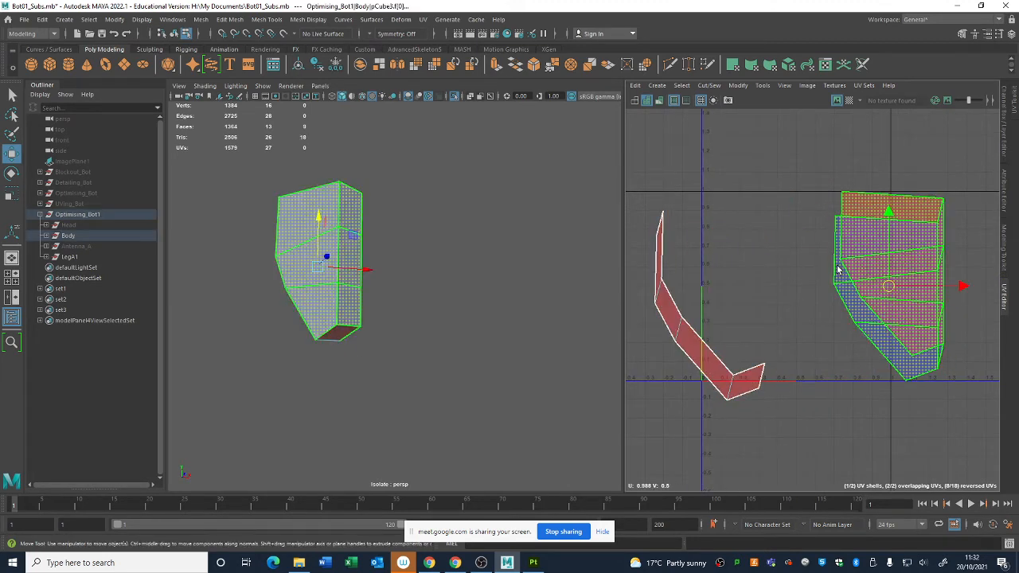
left_click(738, 85)
left_click(774, 418)
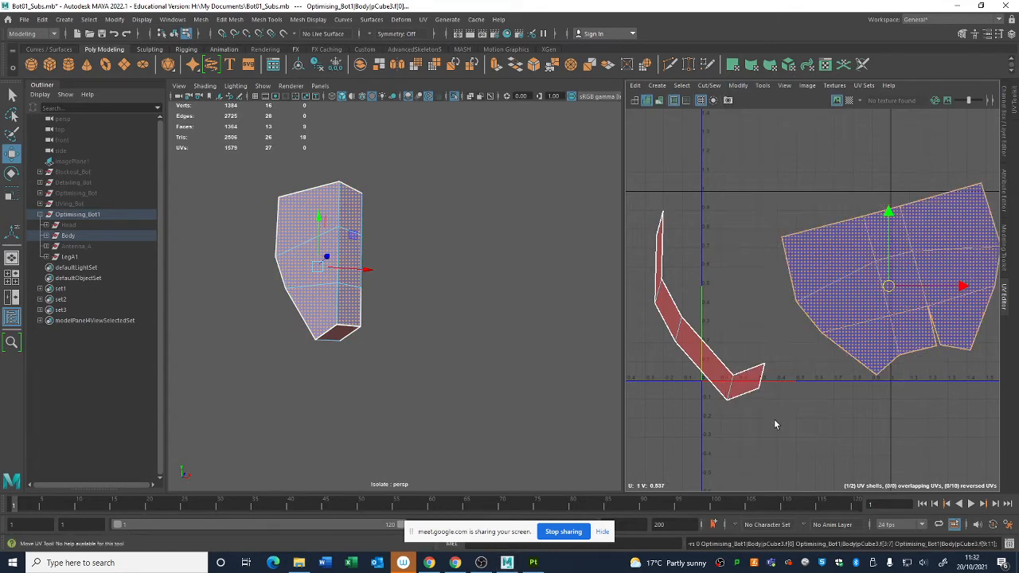
Sew the short open edge in the lower border of the main shell and unfold the shell again
right_click_drag(924, 318, 936, 325)
left_click(934, 325)
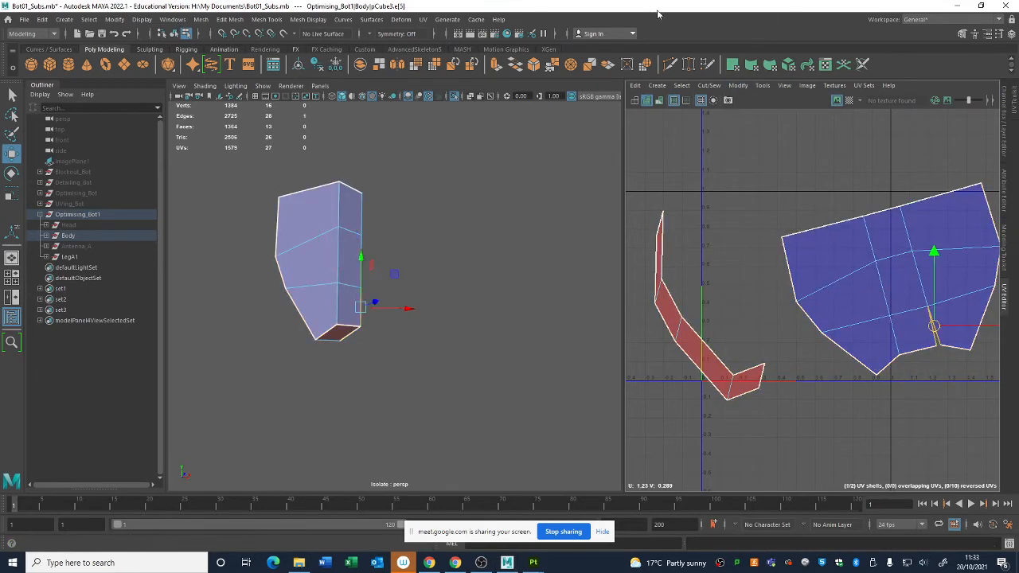
left_click(706, 86)
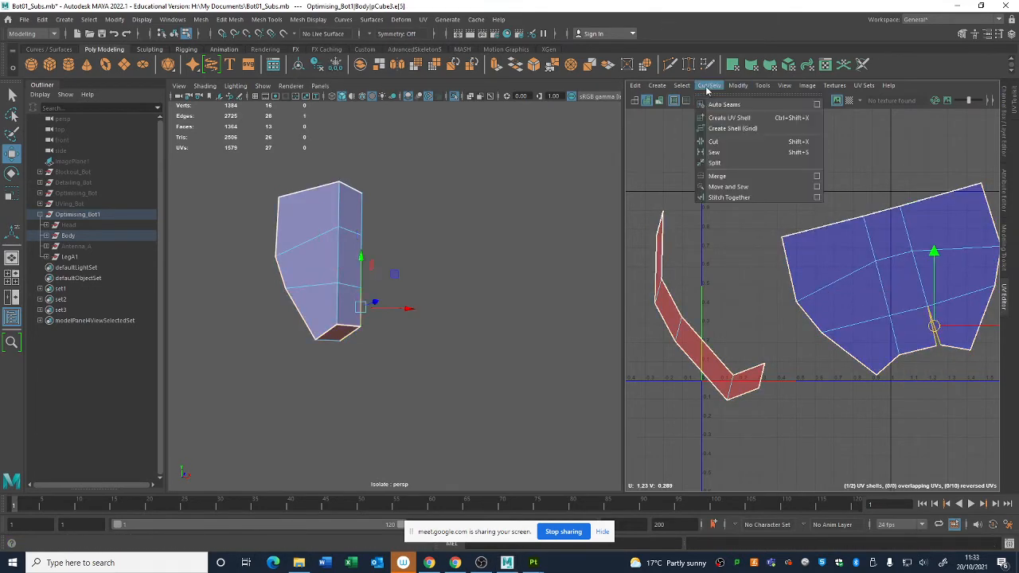
left_click(719, 153)
right_click_drag(932, 322, 888, 286)
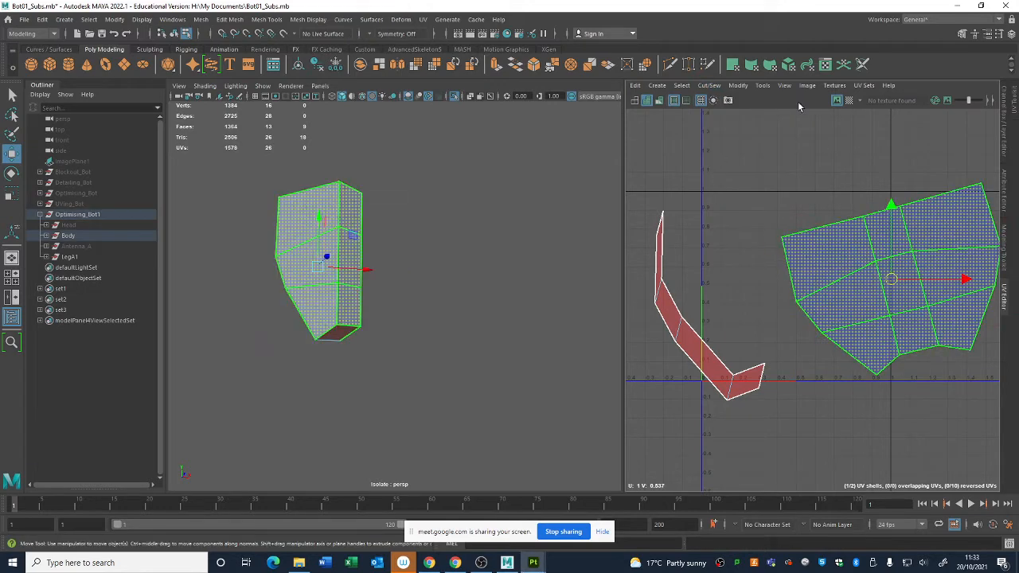
left_click(739, 86)
left_click(776, 416)
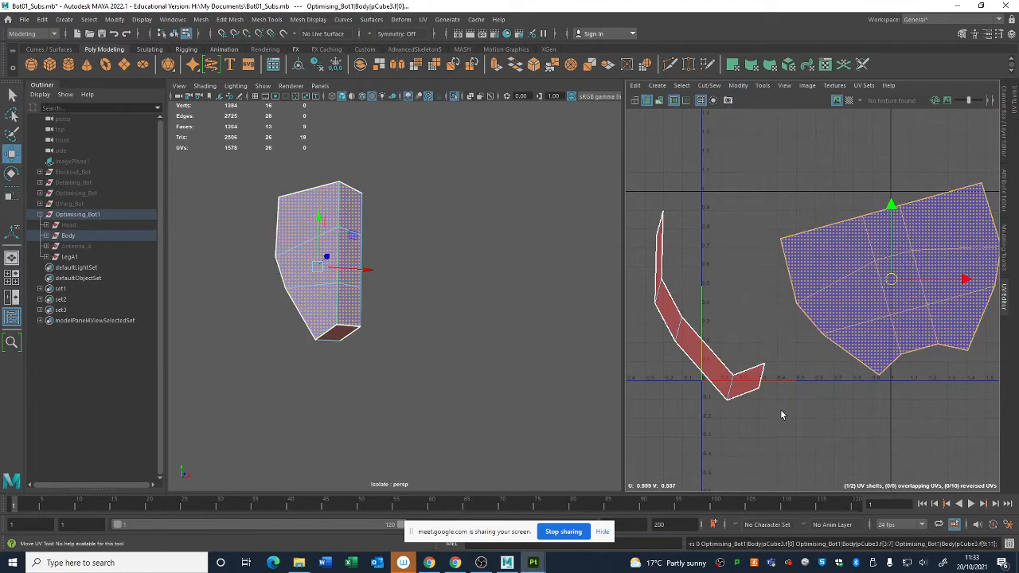
Select the narrow strip shell and unfold it
left_click(693, 374)
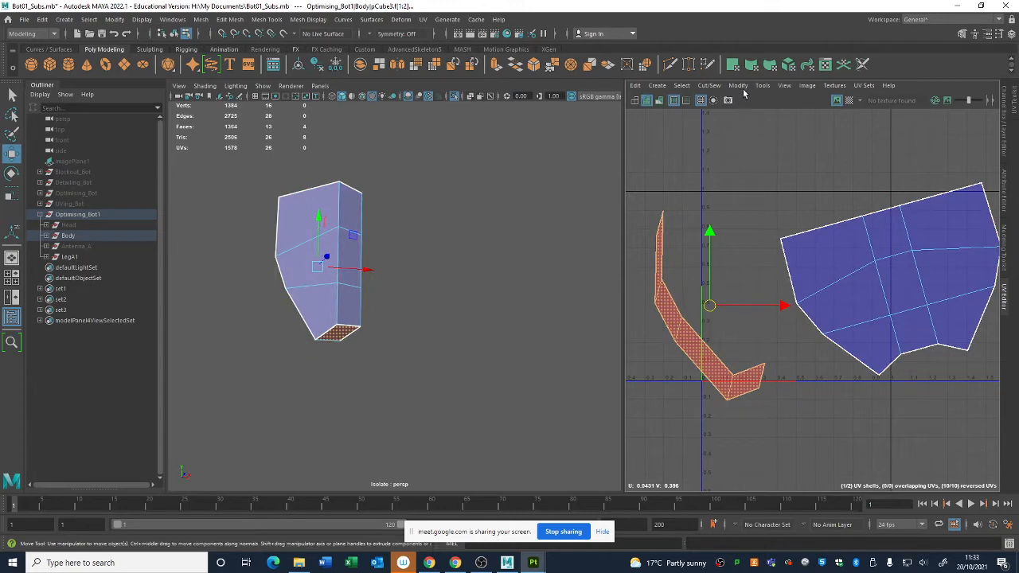
left_click(738, 86)
left_click(754, 417)
Scale both UV shells of the tapered block down, using the checker map temporarily to inspect the texture size
scroll(337, 330, "up", 3)
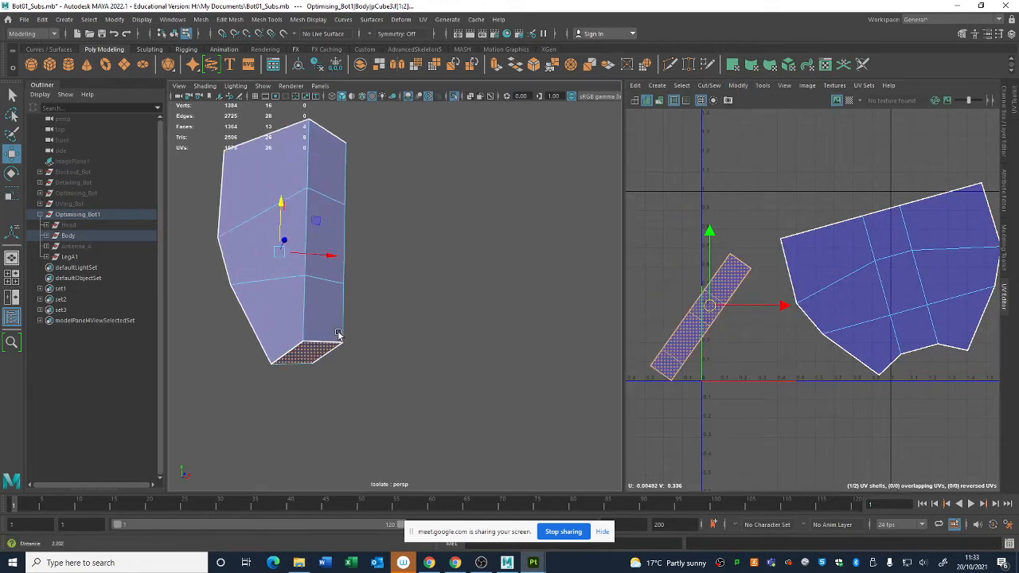
scroll(281, 308, "up", 2)
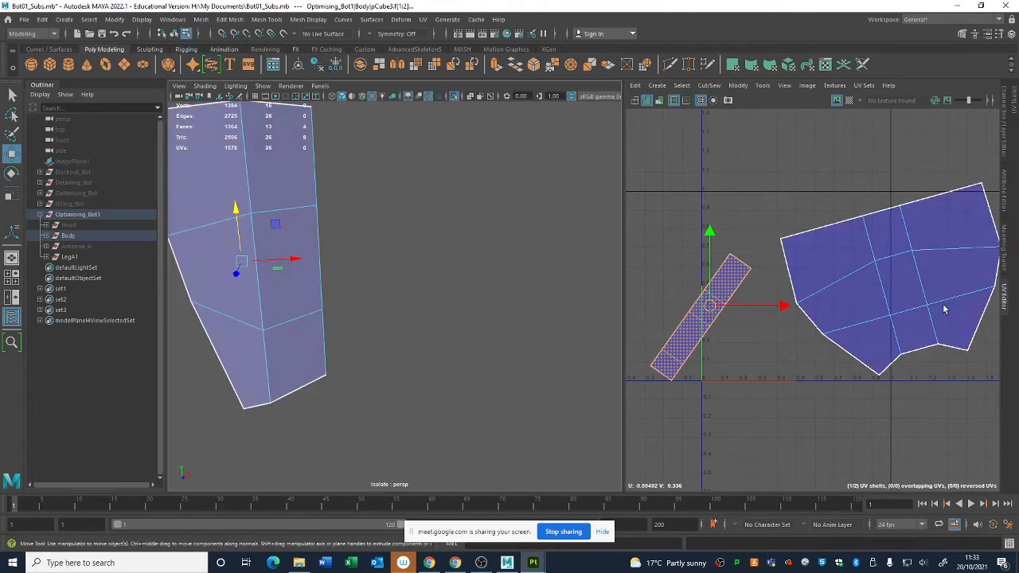
right_click_drag(865, 277, 858, 269)
left_click(850, 102)
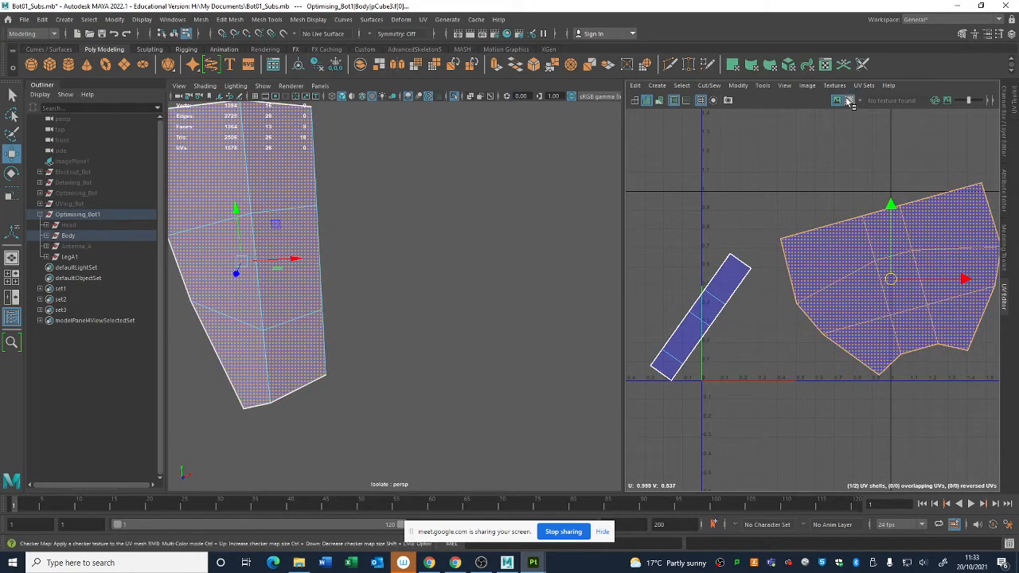
left_click_drag(403, 279, 610, 243, "alt")
double_click(844, 282)
key("r")
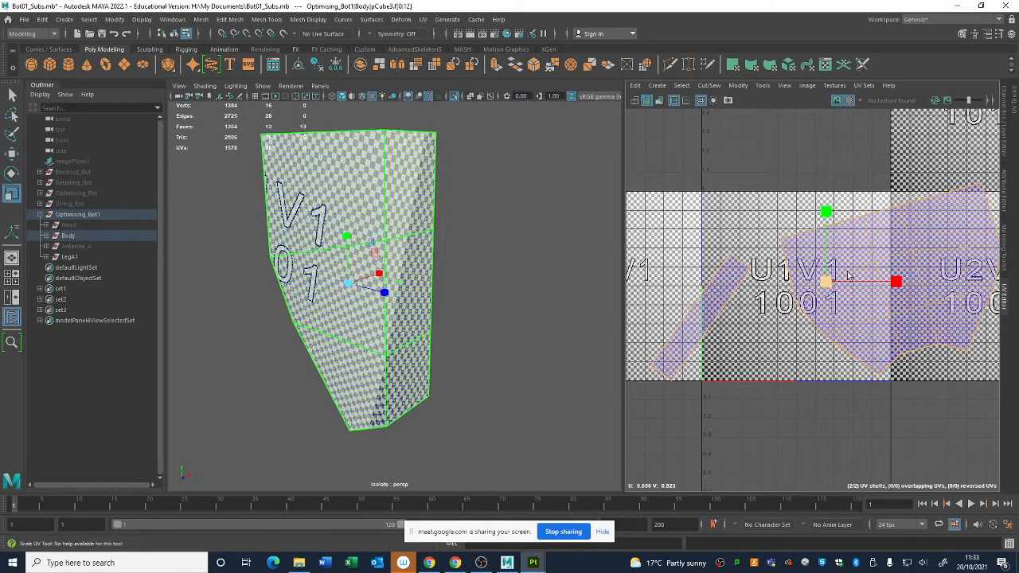
left_click_drag(848, 280, 753, 283)
key("ctrl+z")
left_click_drag(340, 311, 427, 273, "alt")
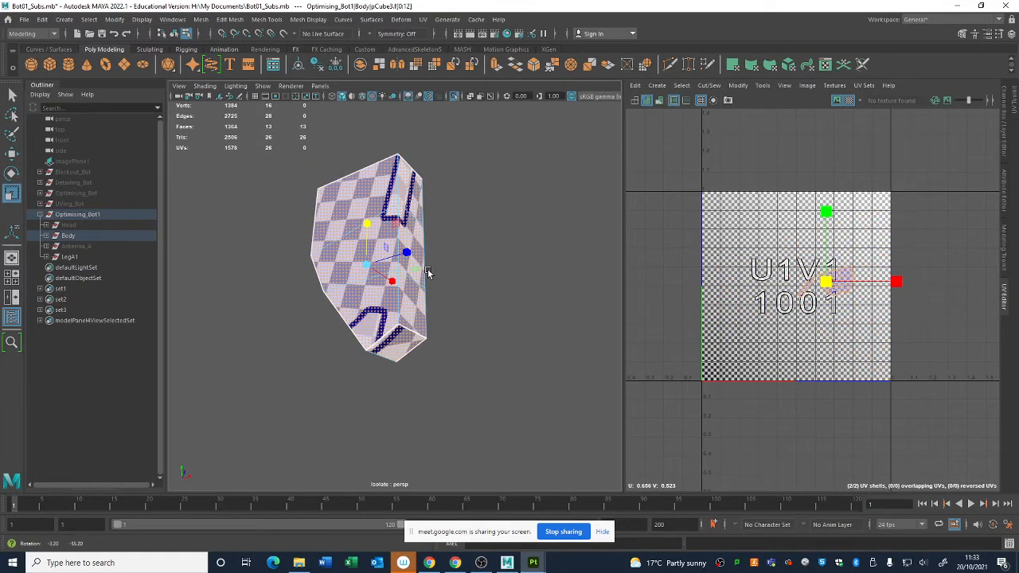
left_click(849, 99)
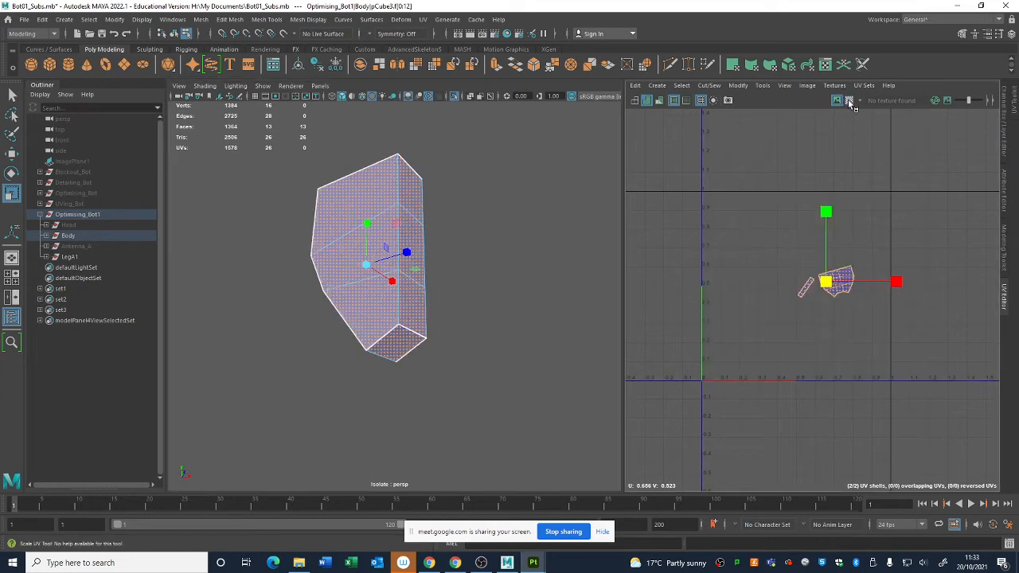
Try sewing the strip shell to the main shell along a long edge of the block's bottom face and unfolding the combined shell
scroll(446, 342, "up", 3)
right_click(402, 313)
right_click_drag(402, 313, 396, 241)
left_click(367, 363)
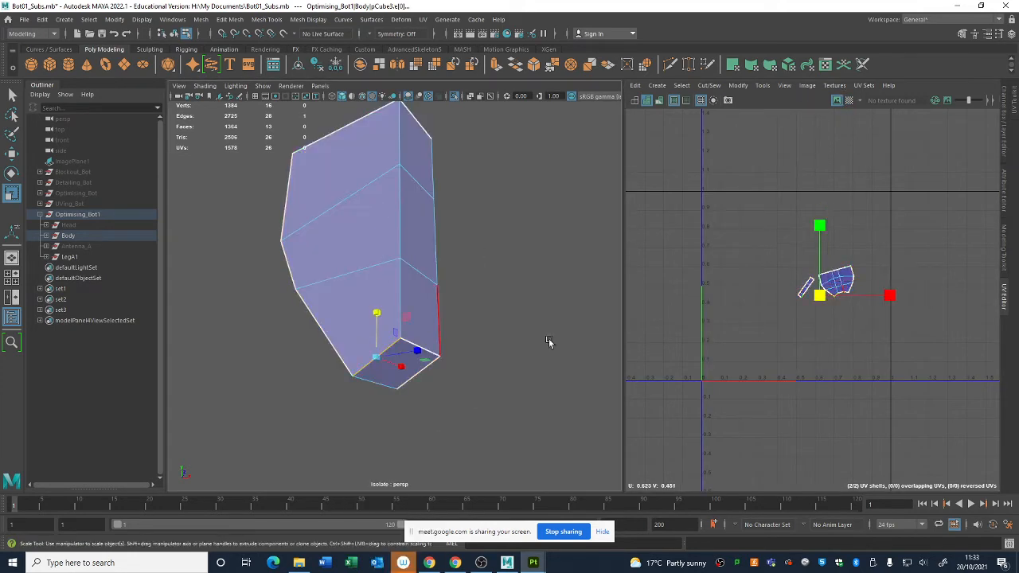
middle_click_drag(780, 301, 762, 296, "alt")
right_click_drag(762, 295, 897, 418, "alt")
key("shift+s")
right_click_drag(918, 289, 828, 243)
left_click(844, 245)
left_click(734, 86)
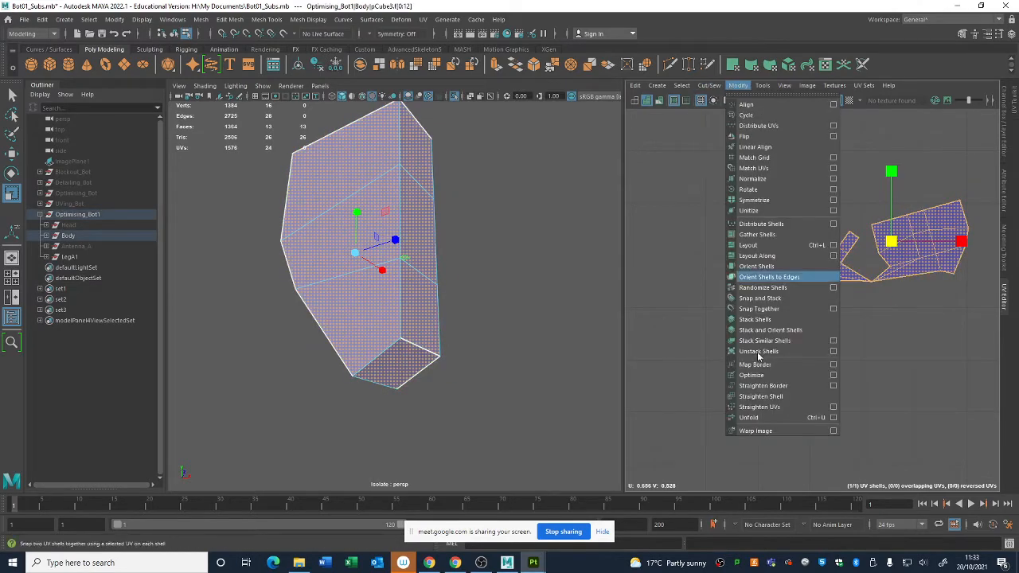
left_click(749, 416)
right_click_drag(873, 286, 914, 282, "alt")
middle_click_drag(914, 282, 773, 268, "alt")
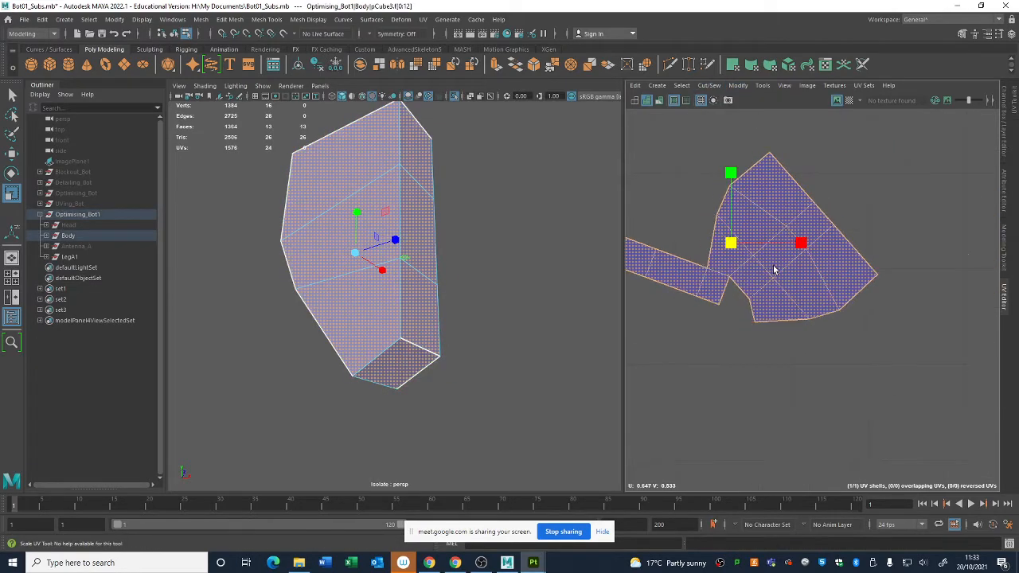
Undo the combined shell's unfold and the sewing of the bottom edge
right_click_drag(826, 303, 731, 202)
key("ctrl+z")
key("ctrl+z")
key("ctrl+z")
key("ctrl+z")
key("ctrl+z")
key("ctrl+z")
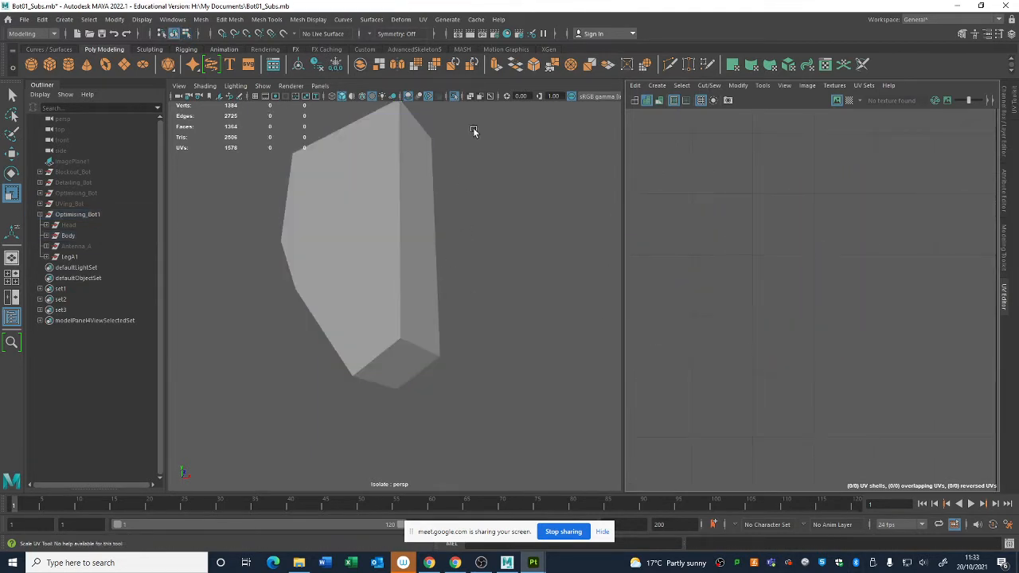
Show the whole robot again and select the notched body ring to examine its UV shells
left_click(454, 97)
right_click_drag(434, 132, 128, 124, "alt")
left_click_drag(351, 207, 447, 237, "alt")
left_click(416, 251)
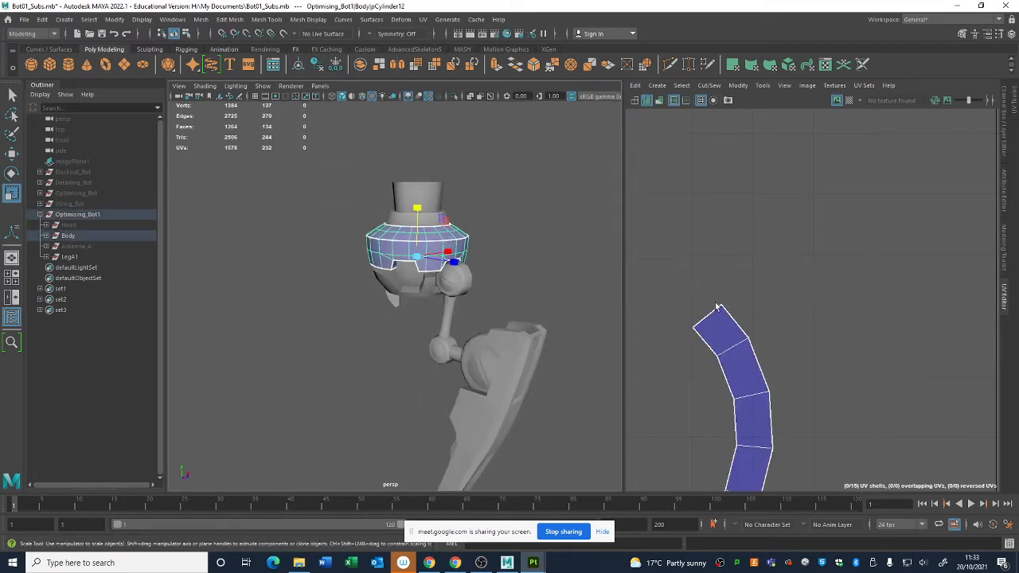
scroll(842, 297, "down", 5)
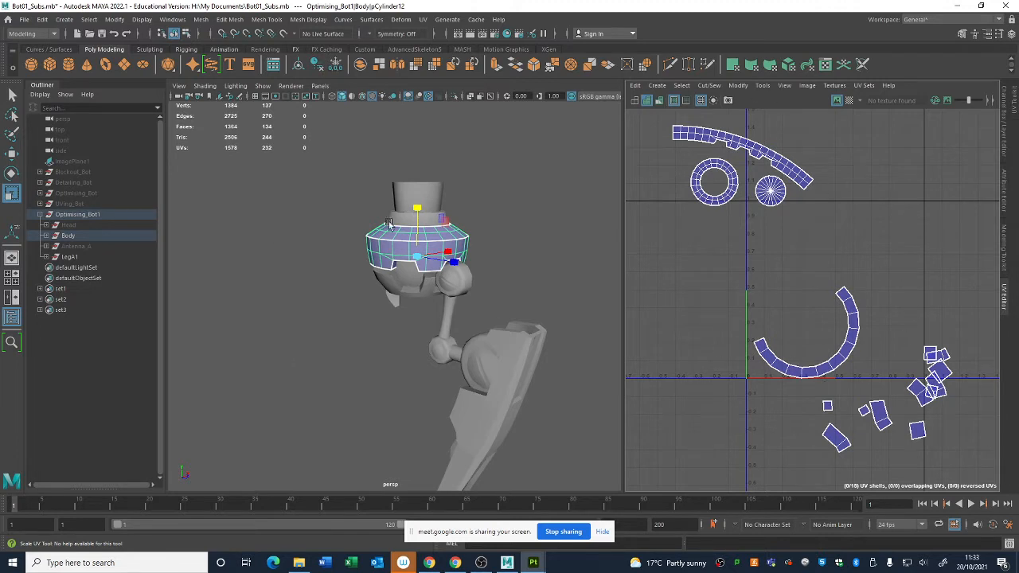
scroll(404, 332, "up", 2)
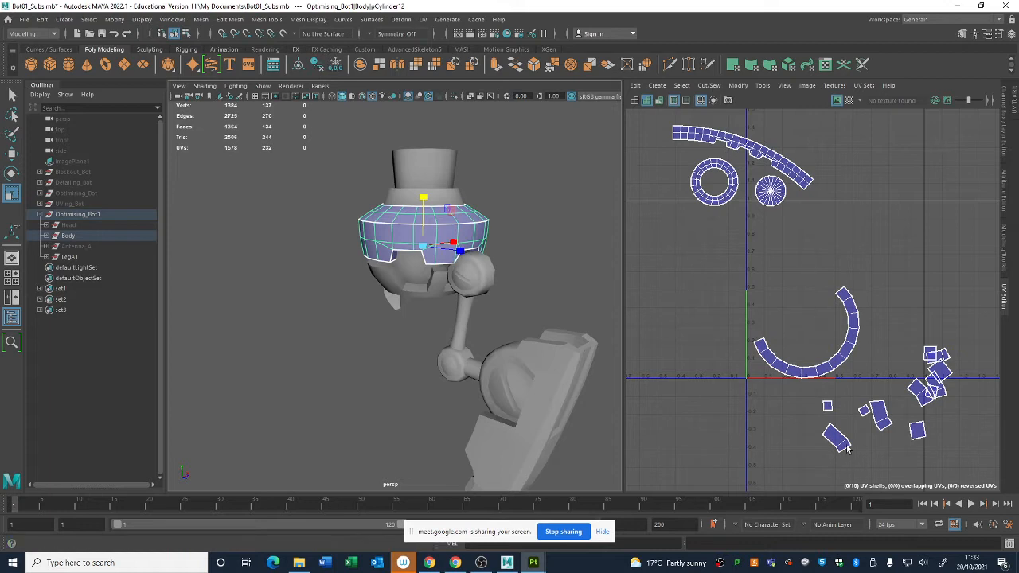
left_click(813, 221)
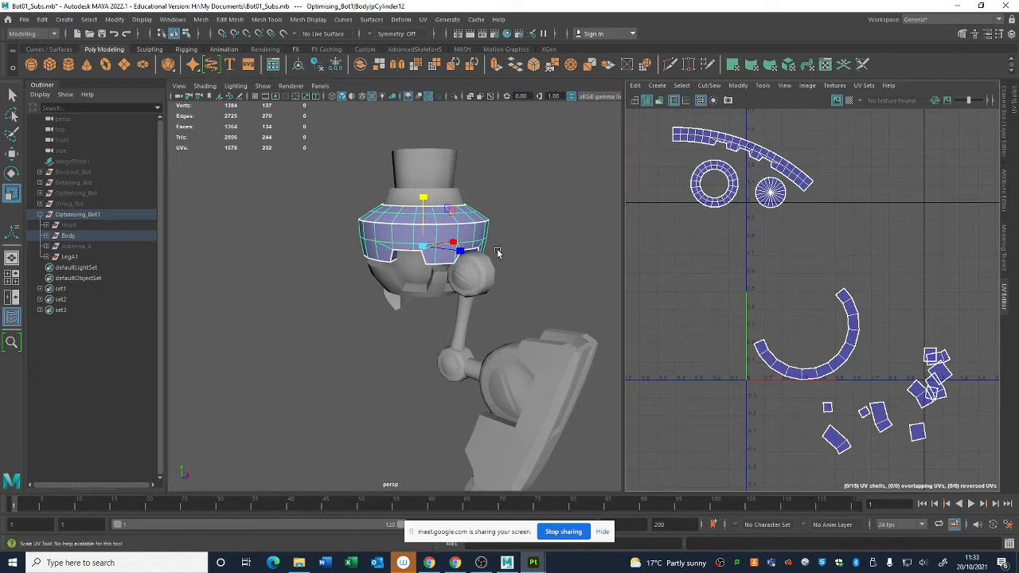
Select the slim leg cylinder between the two ball joints and isolate it in the viewport
left_click_drag(557, 327, 477, 322, "alt")
left_click(395, 275)
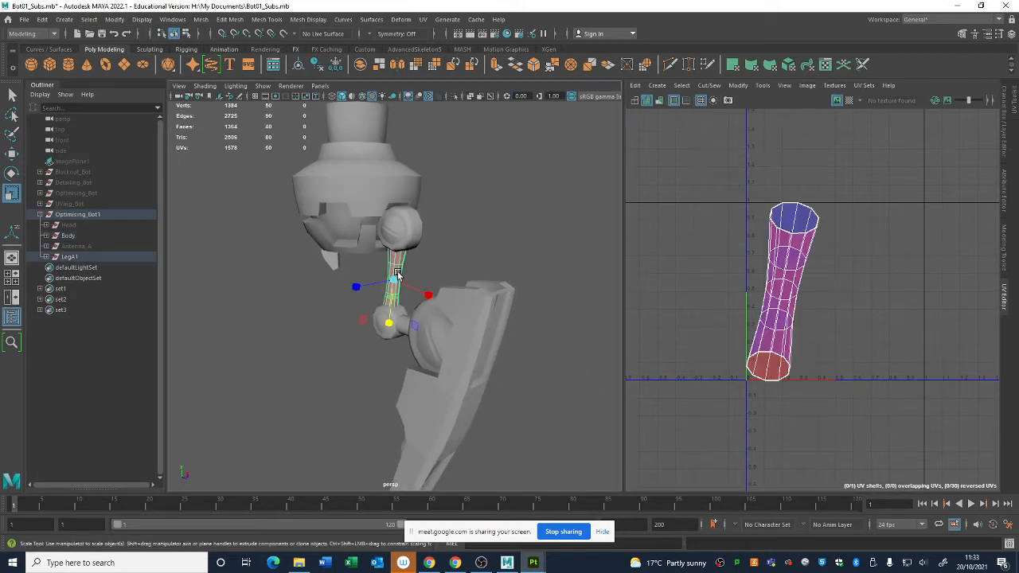
key("f")
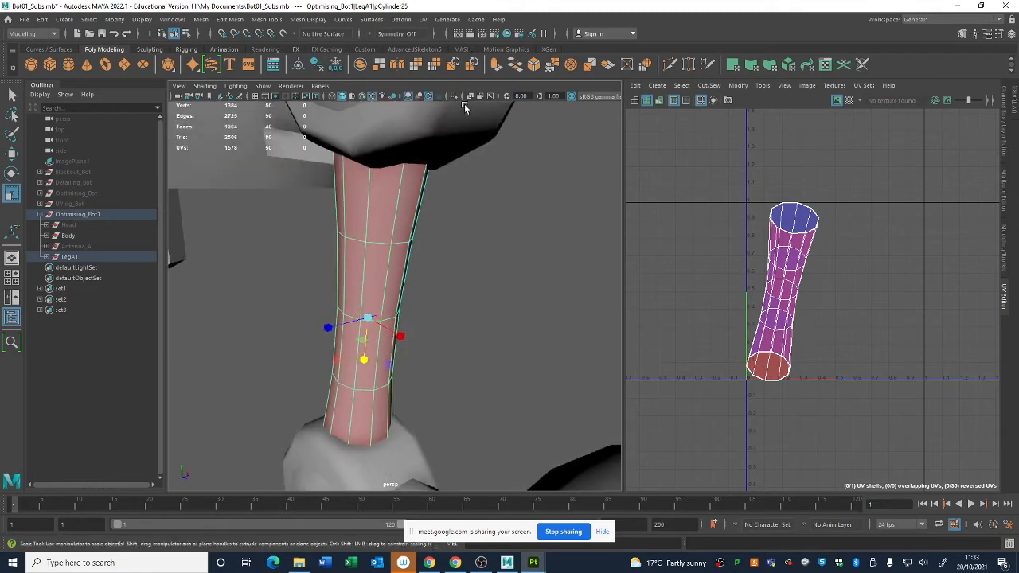
left_click(454, 95)
left_click_drag(444, 120, 422, 231, "alt")
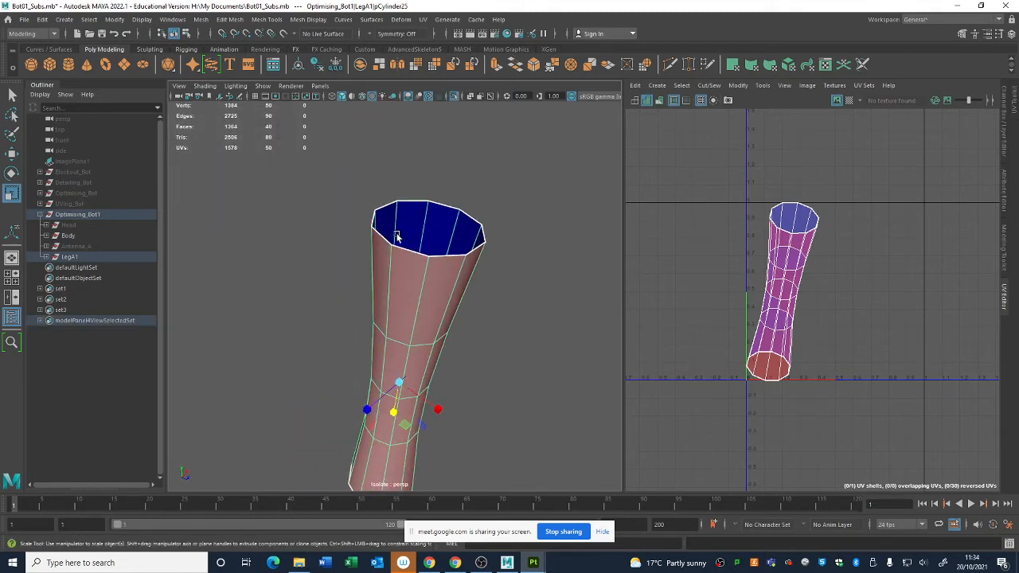
left_click_drag(407, 343, 502, 348, "alt")
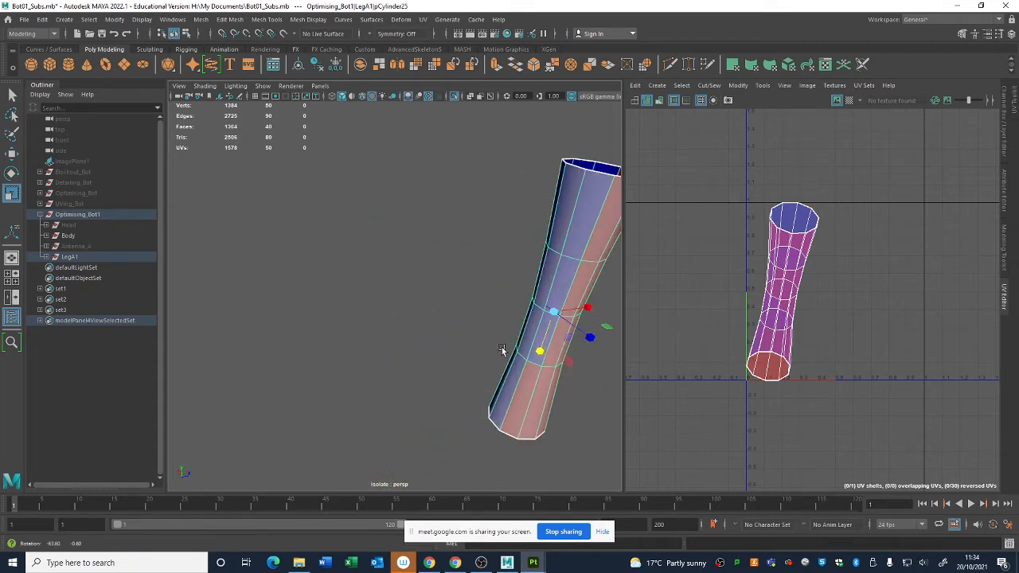
Cut the leg cylinder's UVs along one full lengthwise edge line and select all faces of its shell
right_click_drag(571, 238, 566, 201)
left_click(532, 344)
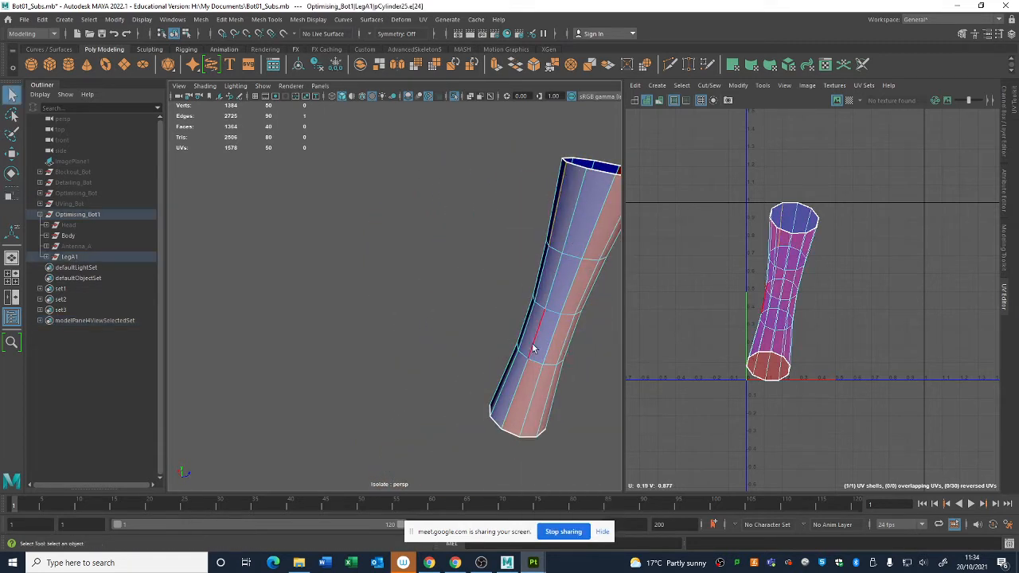
double_click(506, 386, "shift")
middle_click_drag(808, 311, 811, 320, "alt")
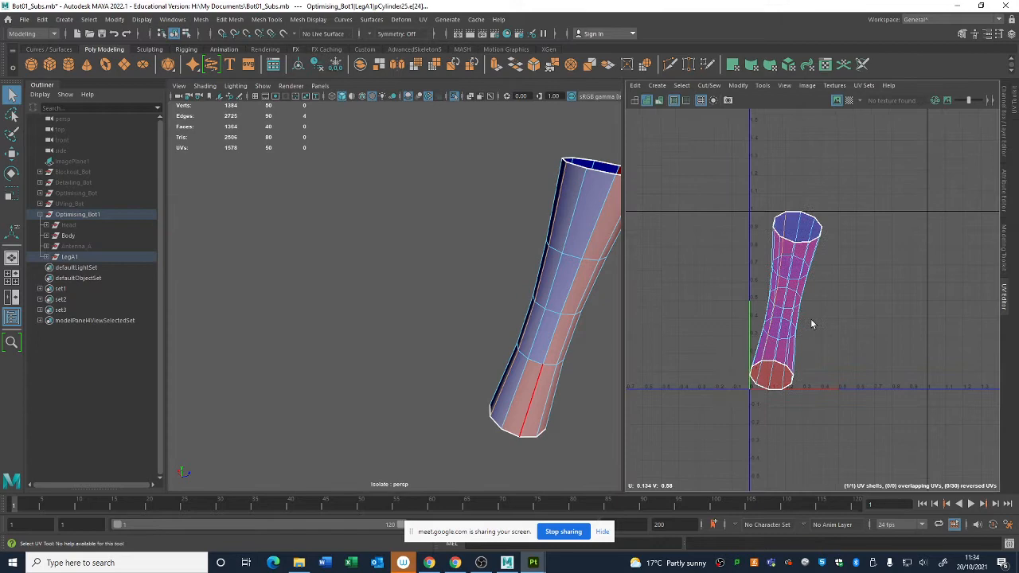
left_click(713, 87)
left_click(715, 143)
right_click_drag(781, 275, 781, 303)
left_click_drag(753, 173, 896, 410)
left_click(738, 85)
left_click(784, 430)
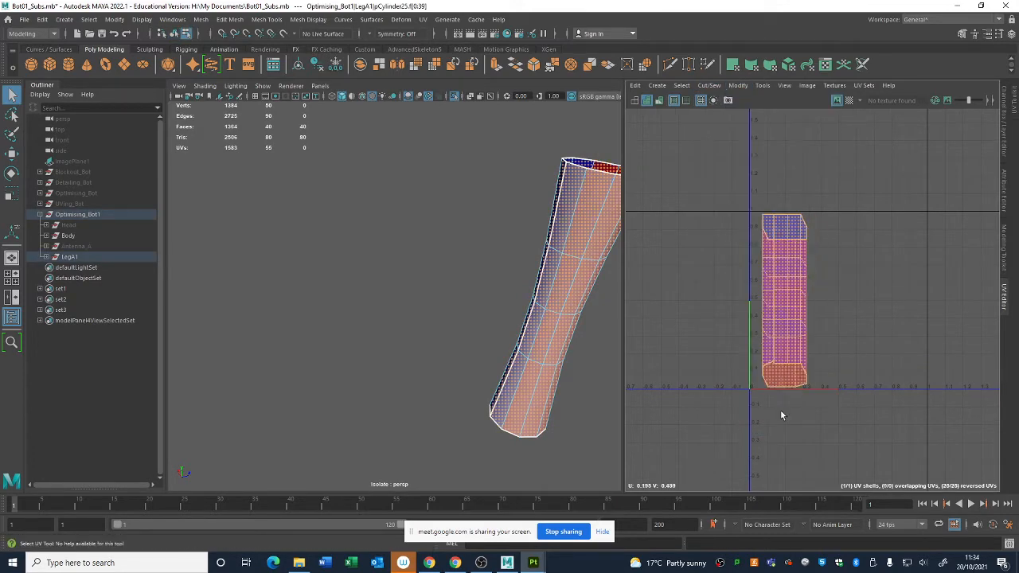
key("ctrl+z")
Unfold the leg cylinder's UV shell and check the cut cylinder from several sides
left_click(739, 86)
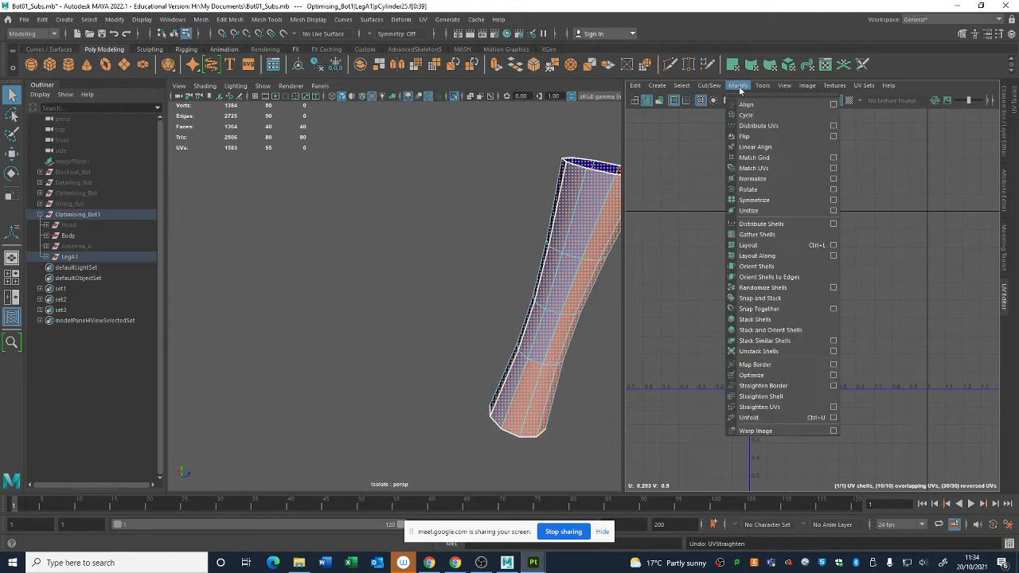
left_click(772, 418)
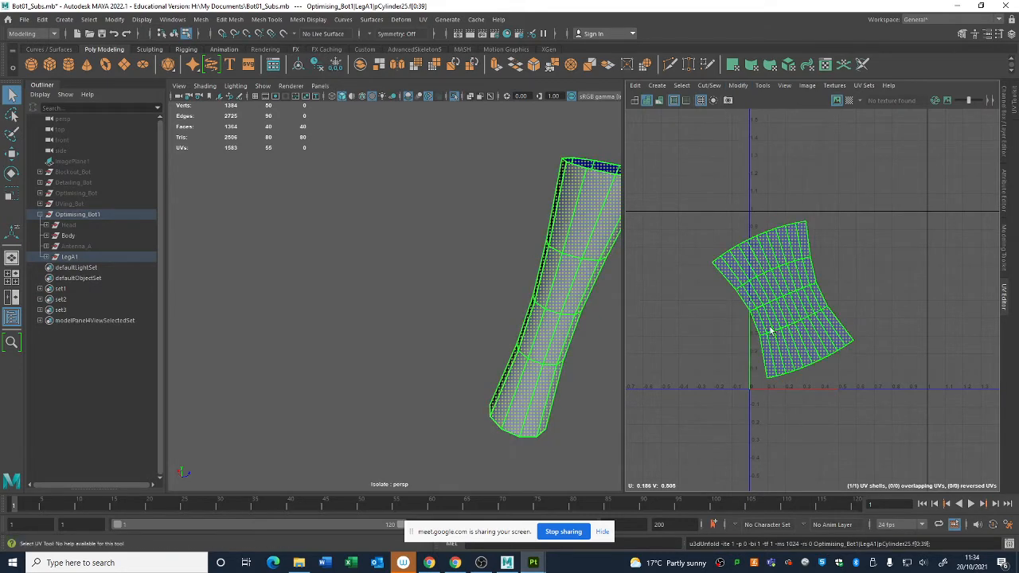
left_click_drag(595, 294, 471, 328, "alt")
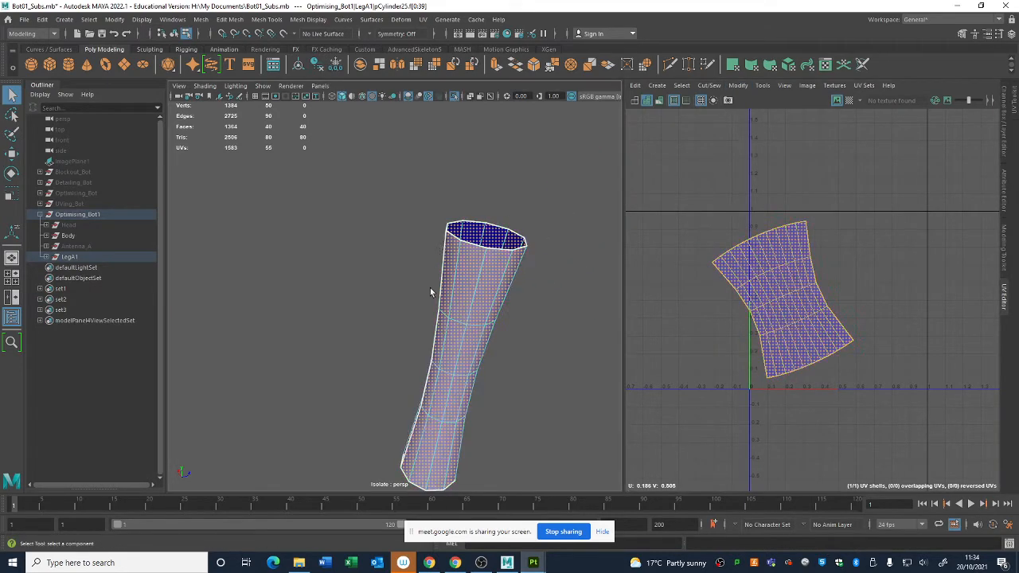
left_click(473, 283)
left_click_drag(481, 372, 334, 381, "alt")
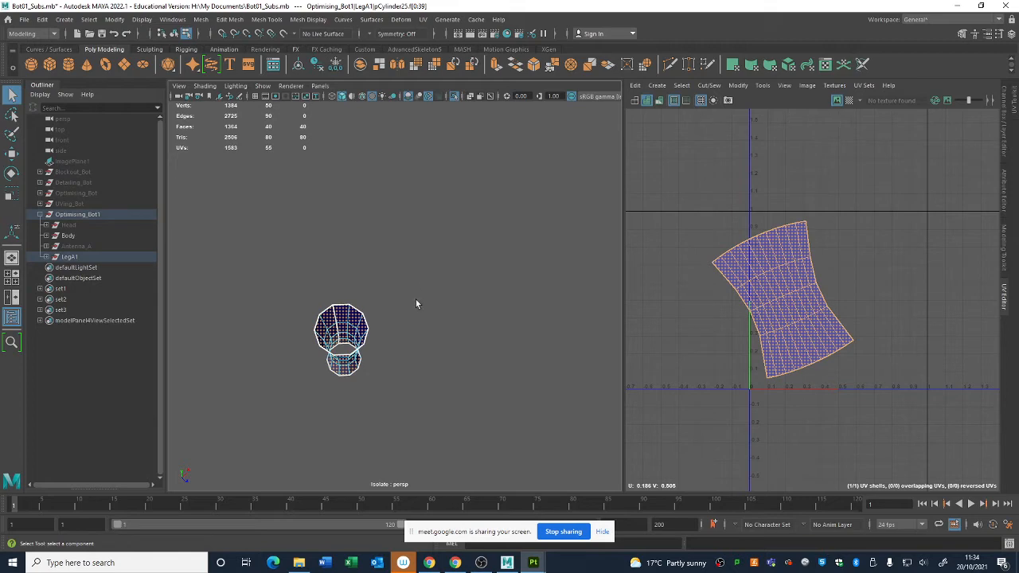
Leave the isolated view so that the body and whole leg are shown around the cylinder
scroll(416, 304, "down", 3)
left_click_drag(409, 289, 446, 230, "alt")
left_click(454, 96)
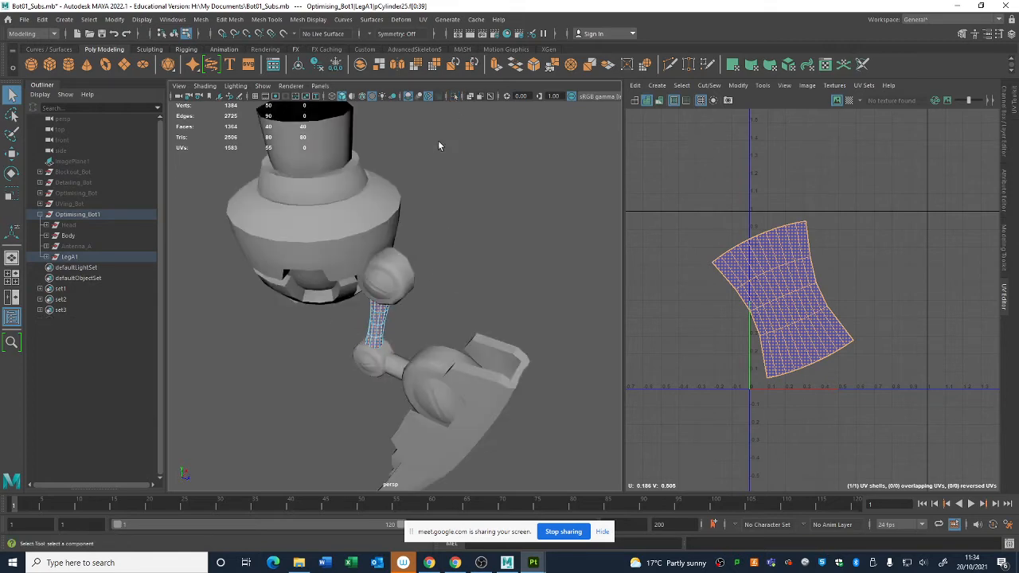
left_click_drag(471, 295, 510, 253, "alt")
scroll(485, 245, "down", 5)
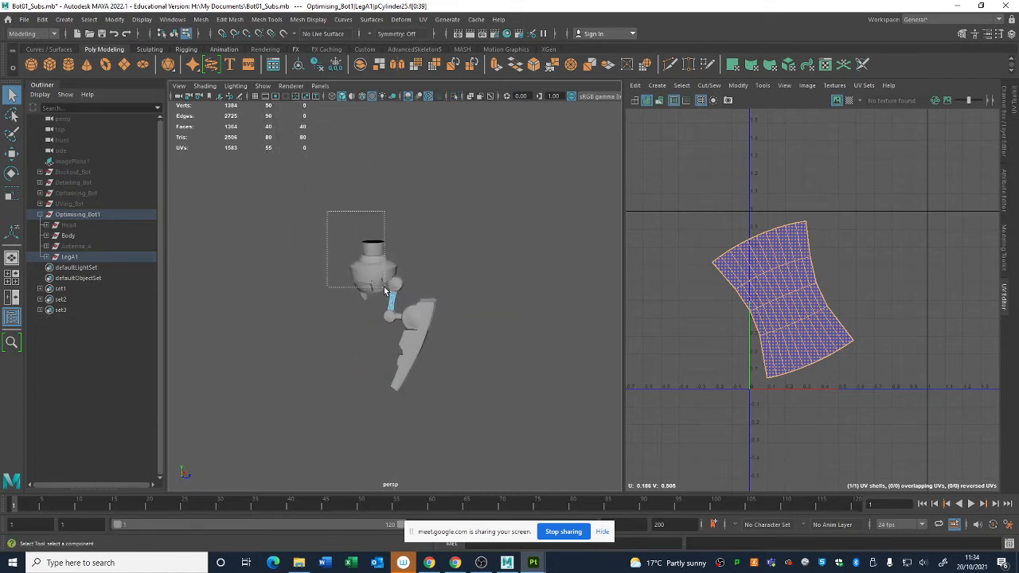
Select the unwrapped body parts as objects together with the slim leg cylinder, leaving out the lower bowl
left_click_drag(384, 287, 384, 289)
scroll(324, 315, "up", 5)
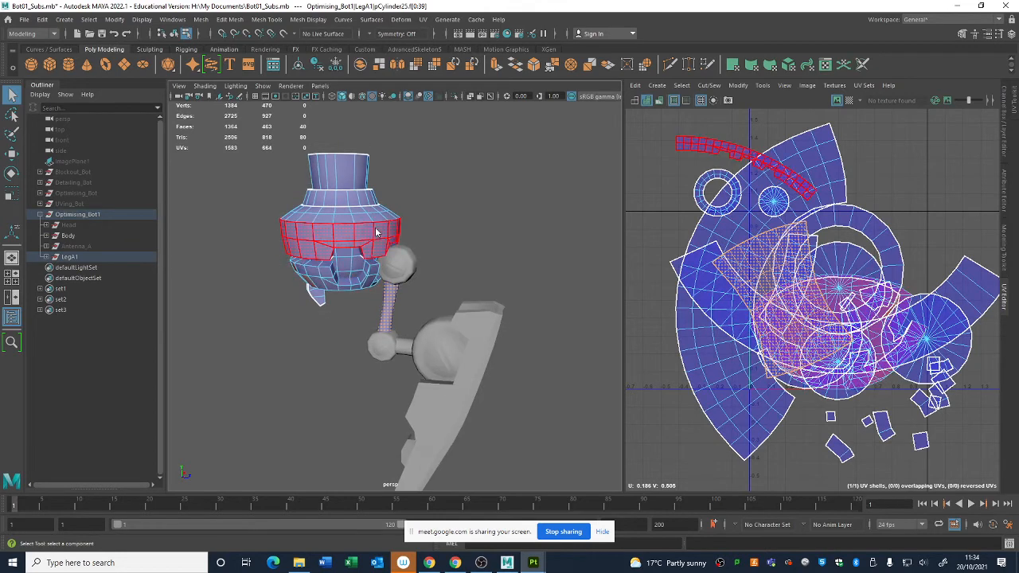
right_click_drag(376, 232, 436, 199)
left_click(452, 178)
left_click_drag(224, 128, 337, 335)
left_click(321, 280, "ctrl")
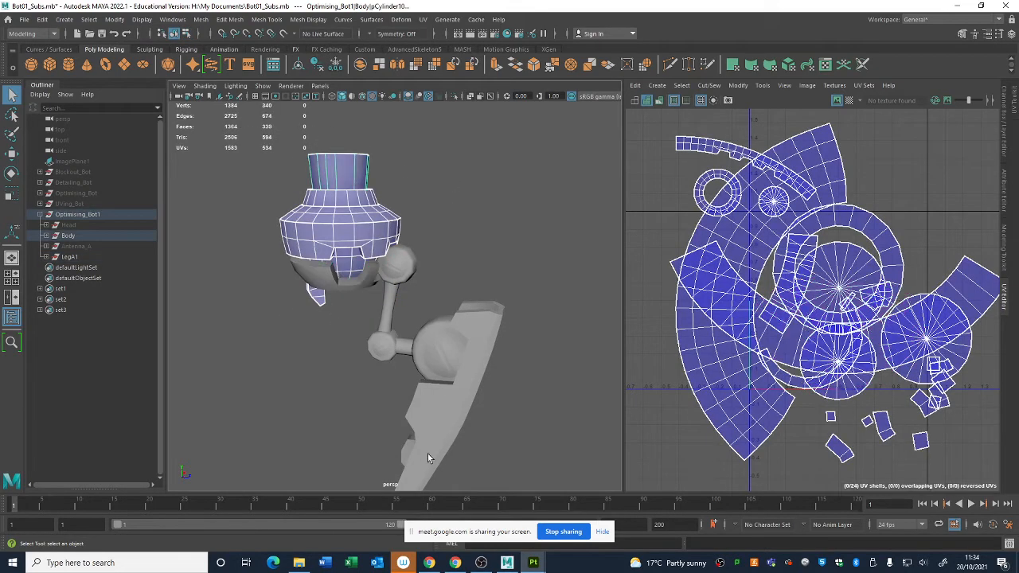
scroll(810, 343, "down", 2)
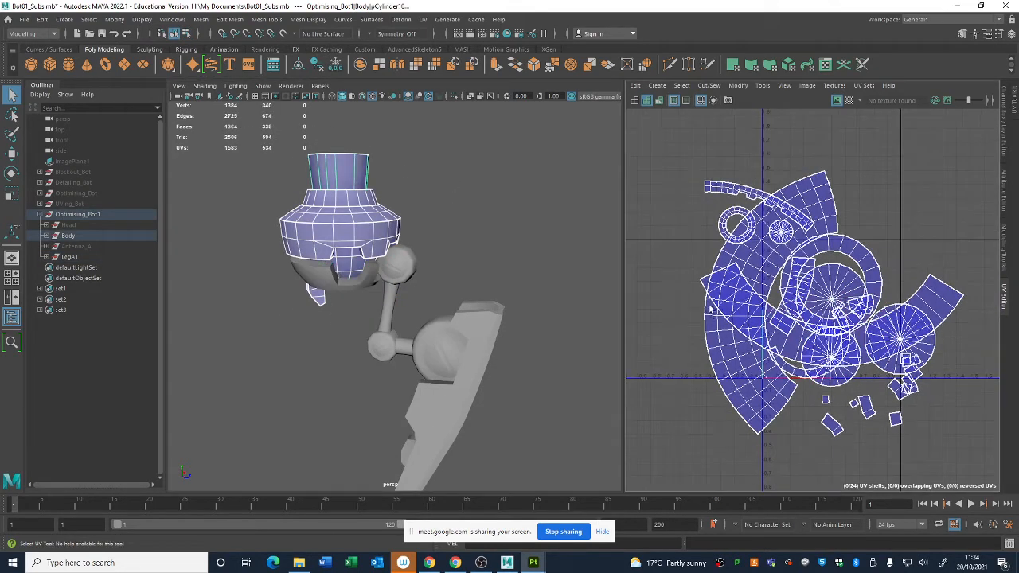
left_click(389, 316, "shift")
Select all UV shells of the chosen body parts and leg cylinder and unfold them together
middle_click_drag(832, 317, 841, 290, "alt")
right_click_drag(792, 207, 691, 133)
left_click_drag(850, 318, 852, 320)
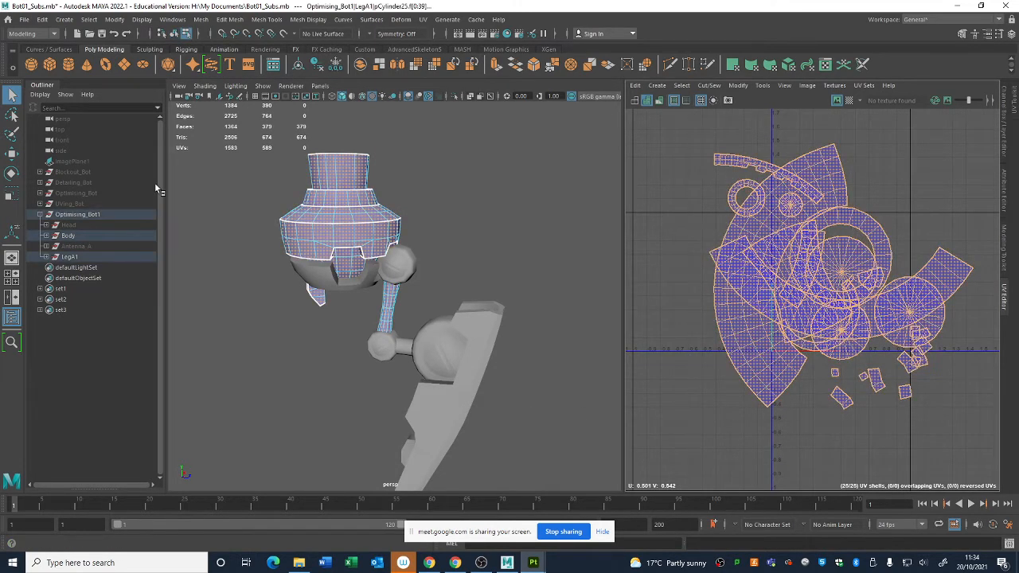
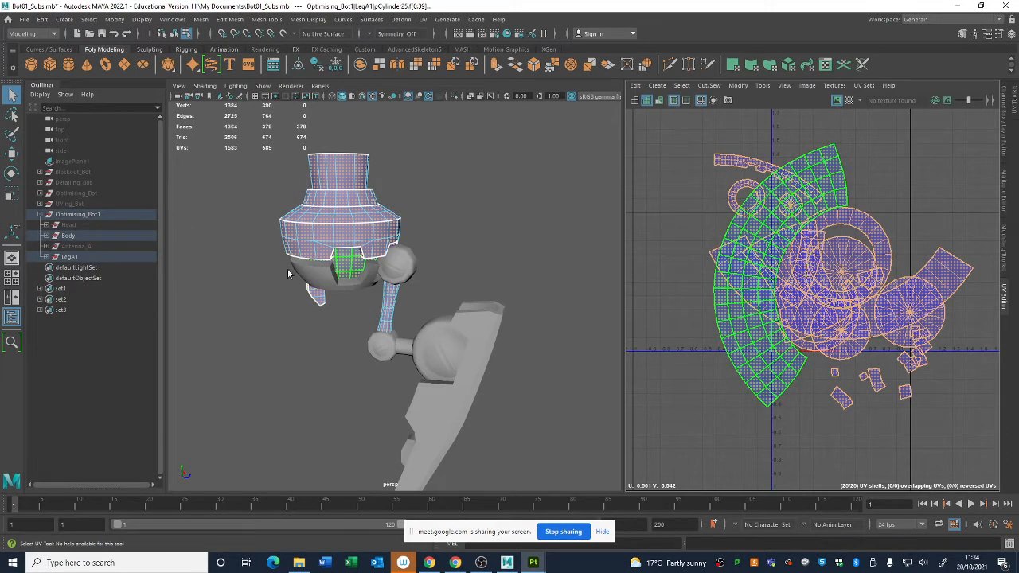
left_click(738, 86)
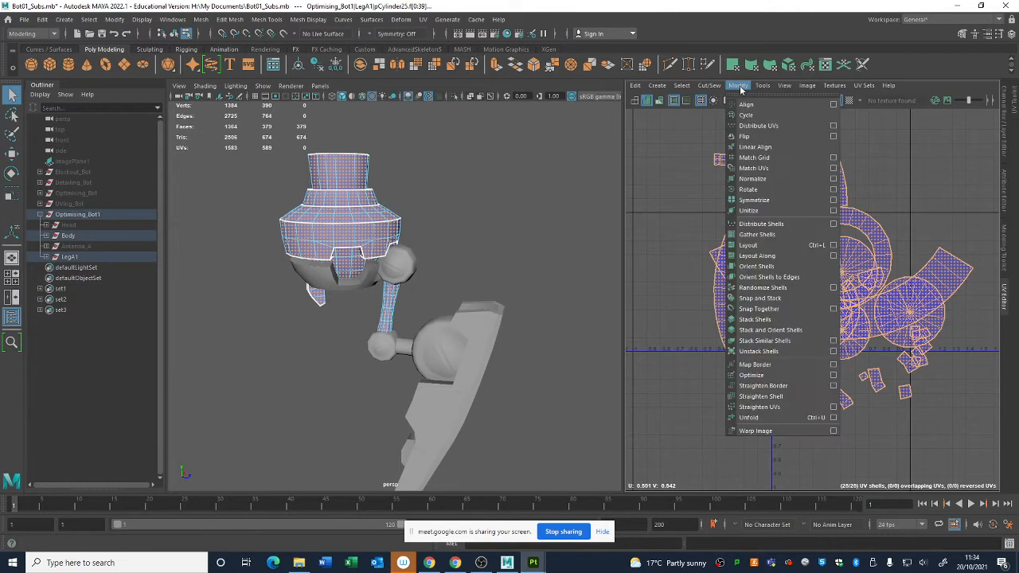
left_click(755, 419)
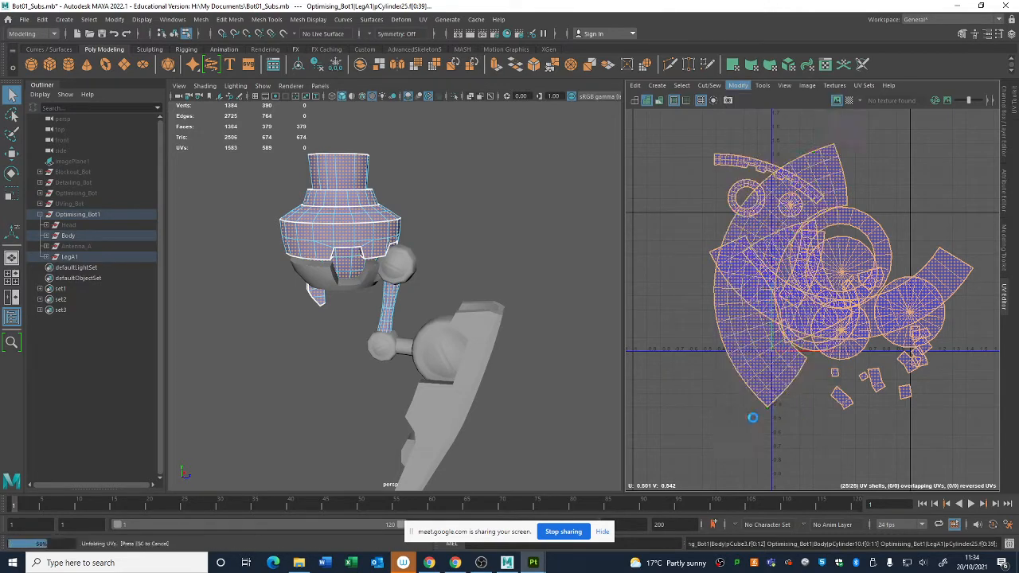
Review the Layout UVs options, close them unchanged, and lay out all selected shells within the UV tile
left_click(739, 86)
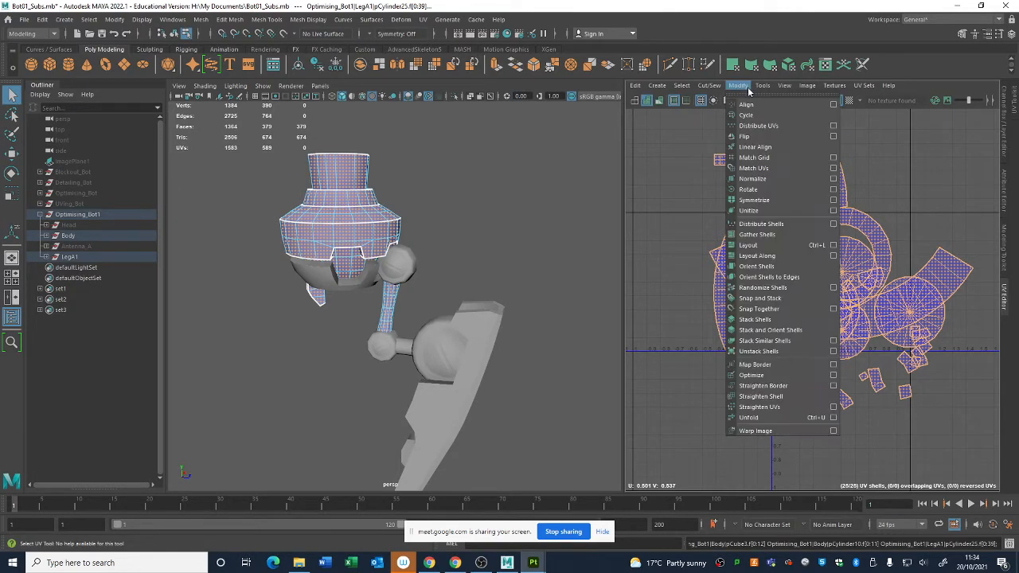
left_click(834, 245)
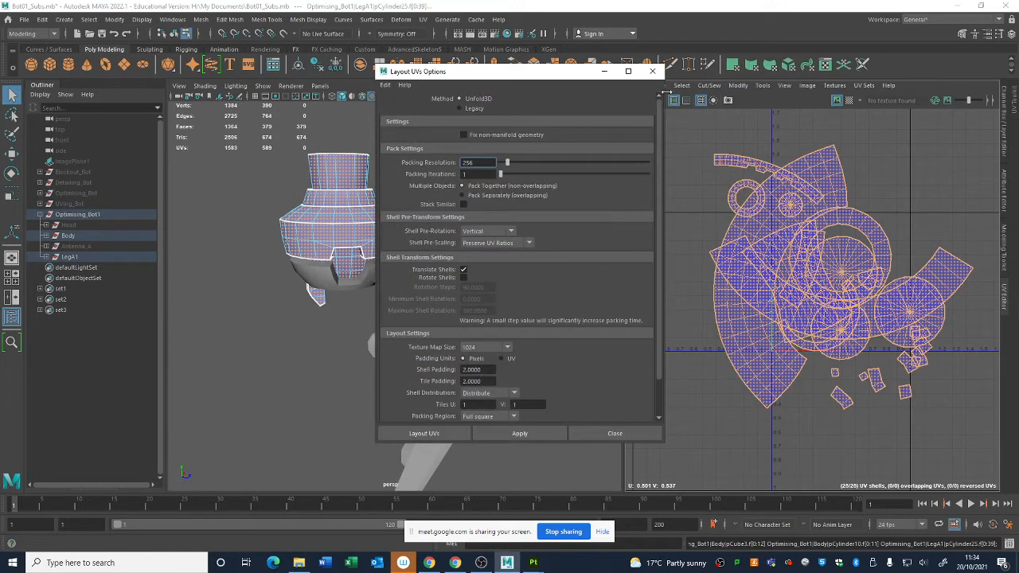
left_click(653, 71)
left_click(739, 85)
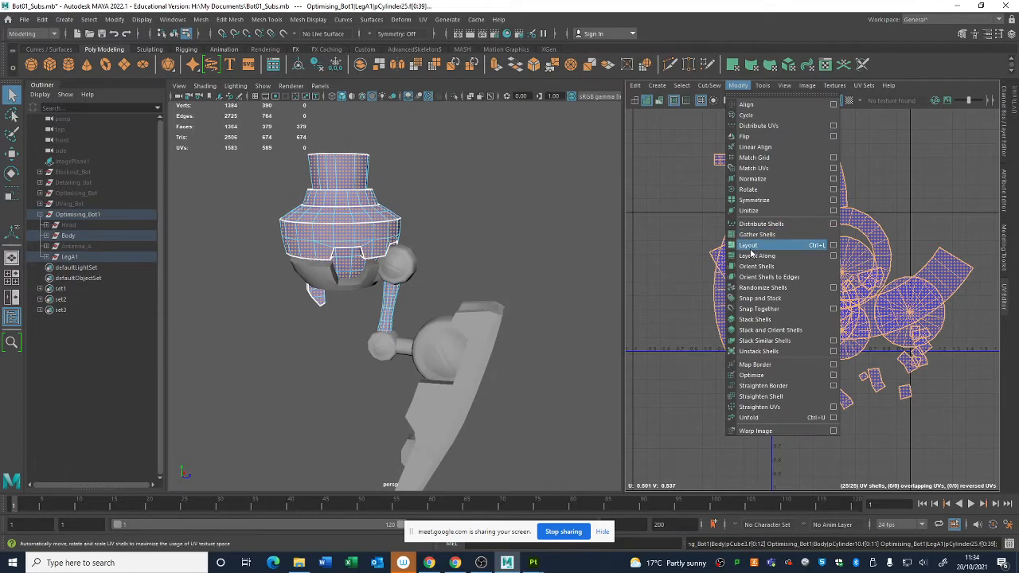
left_click(753, 247)
scroll(851, 437, "up", 5)
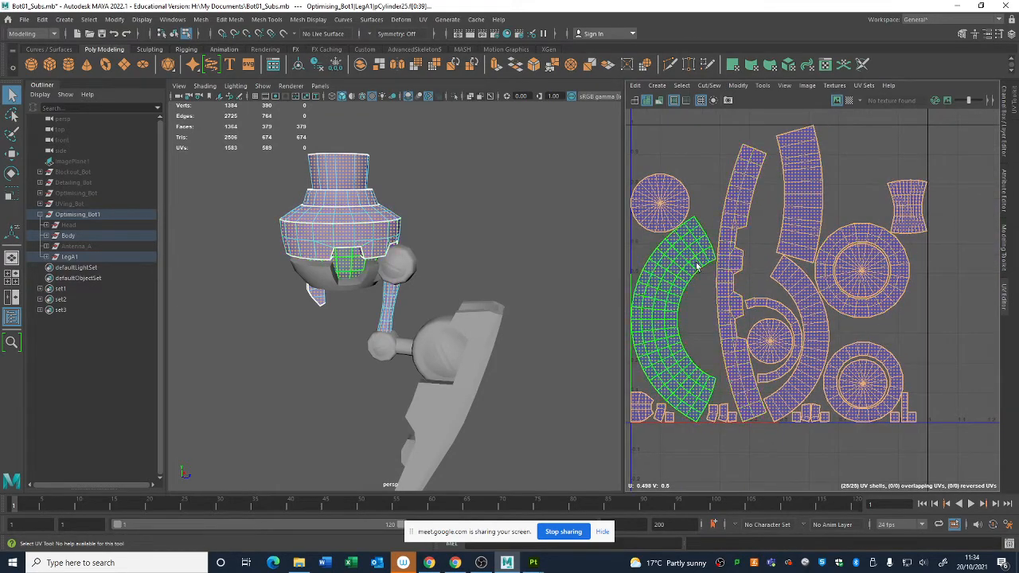
middle_click_drag(817, 363, 806, 403, "alt")
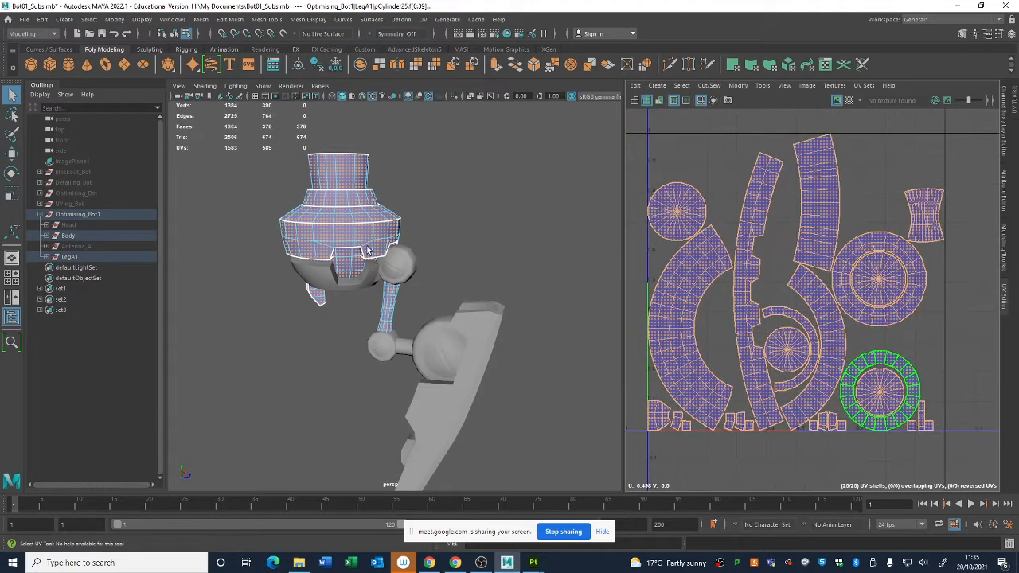
Select the neck, body rings, inner body piece and slim leg cylinder to examine their packed UV shells
left_click(408, 214)
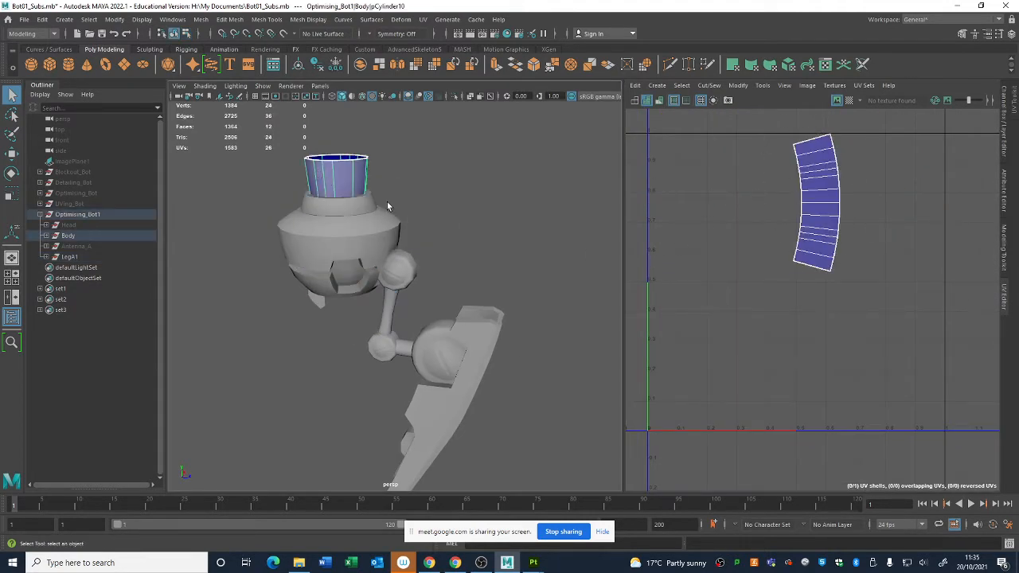
left_click(361, 204, "shift")
left_click(380, 243, "shift")
left_click(346, 277, "shift")
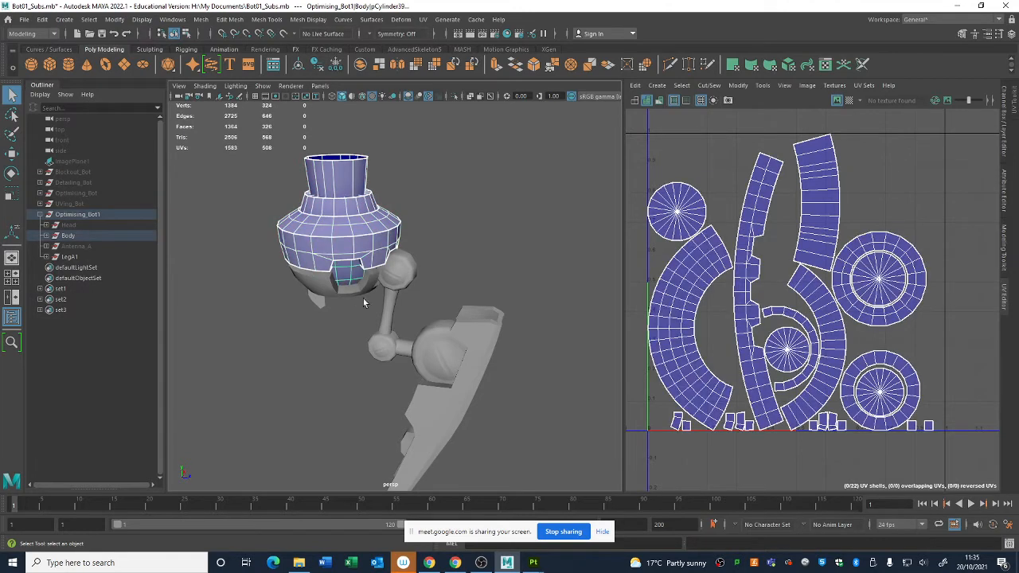
left_click(386, 309, "shift")
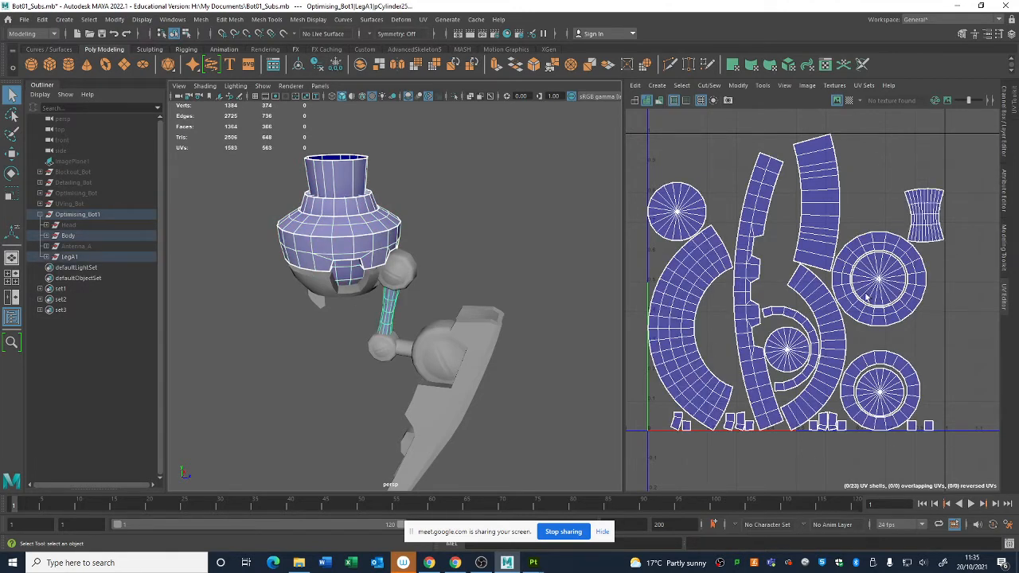
Hide the Optimising_Bot1 group, show the UVing_Bot group and frame the complete robot
left_click(74, 215)
key("h")
left_click(77, 205)
key("h")
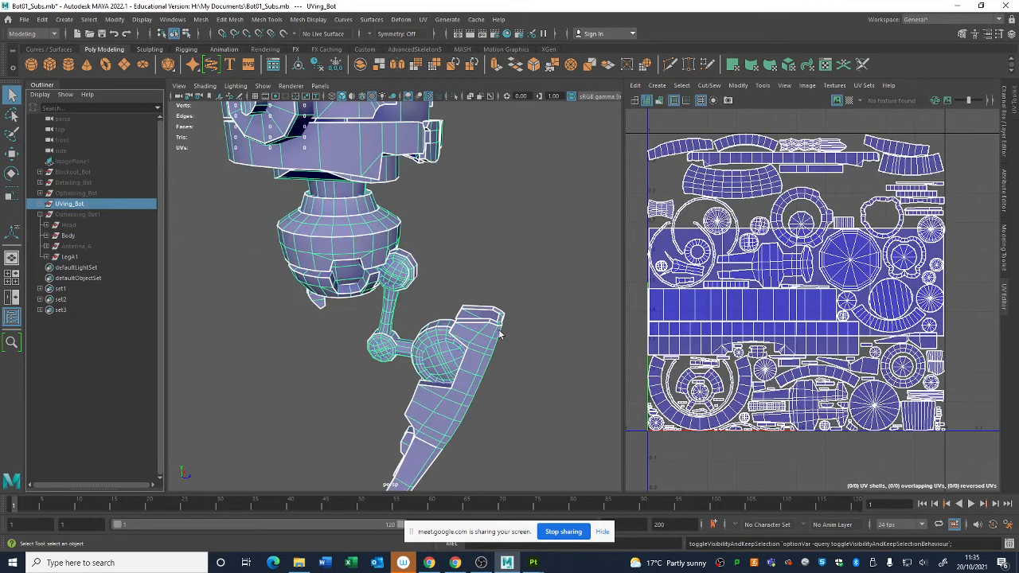
key("f")
left_click_drag(493, 308, 415, 283, "alt")
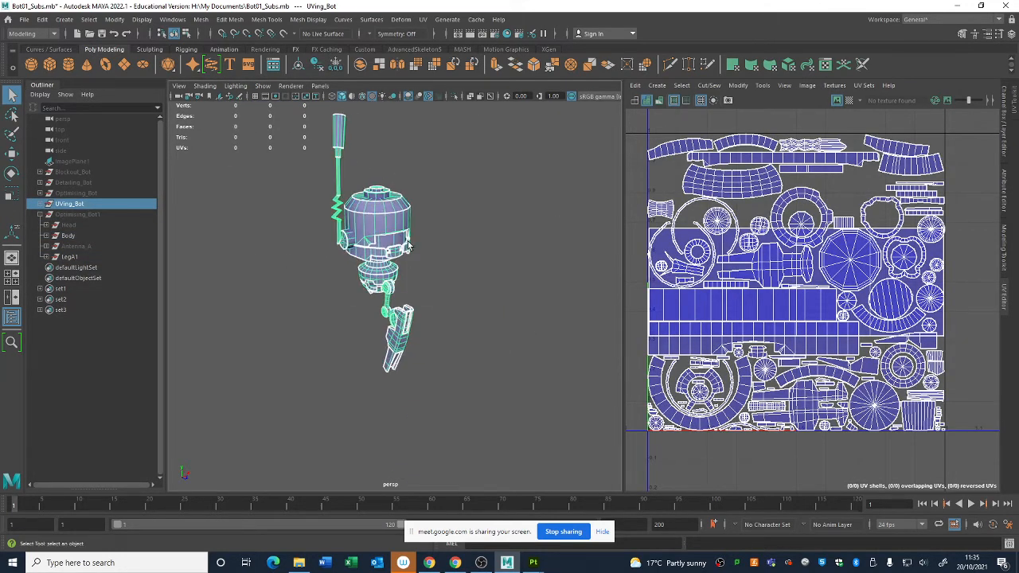
Select all meshes of UVing_Bot and exclude the head's visor panel to examine the finished UV layout
left_click(400, 239, "shift")
left_click_drag(308, 120, 443, 388)
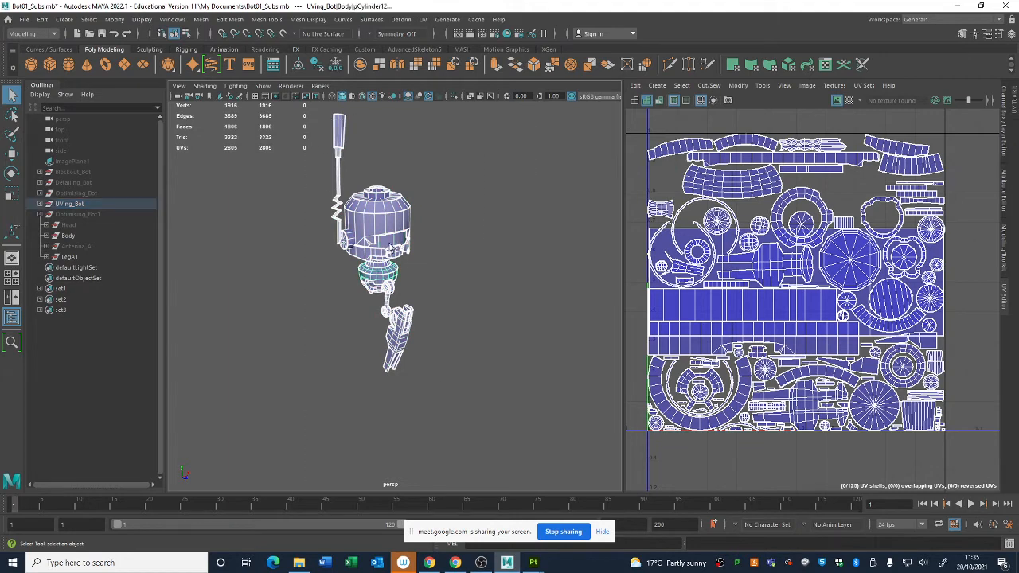
left_click(392, 245, "shift")
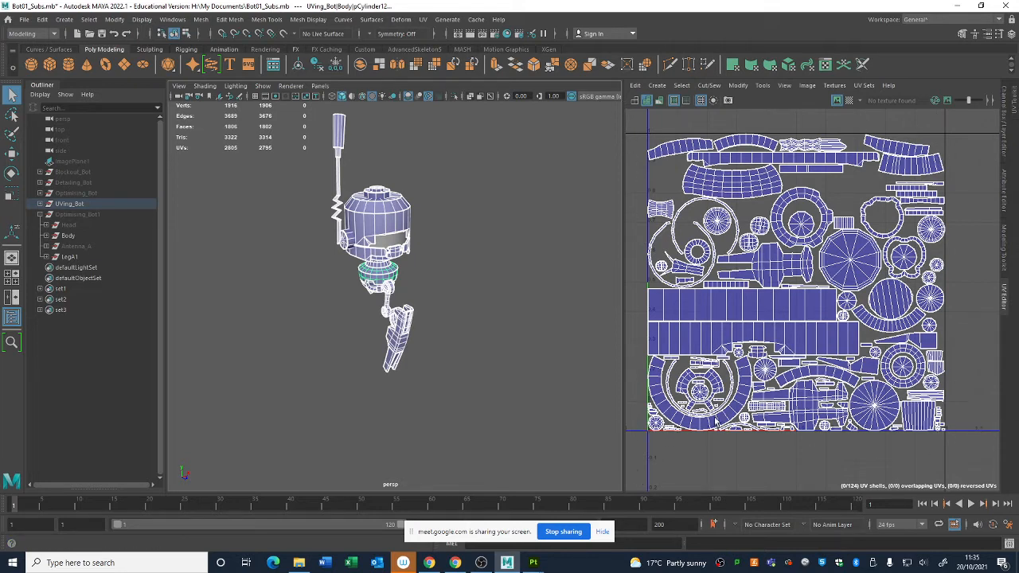
scroll(523, 300, "up", 5)
left_click_drag(522, 301, 481, 249, "alt")
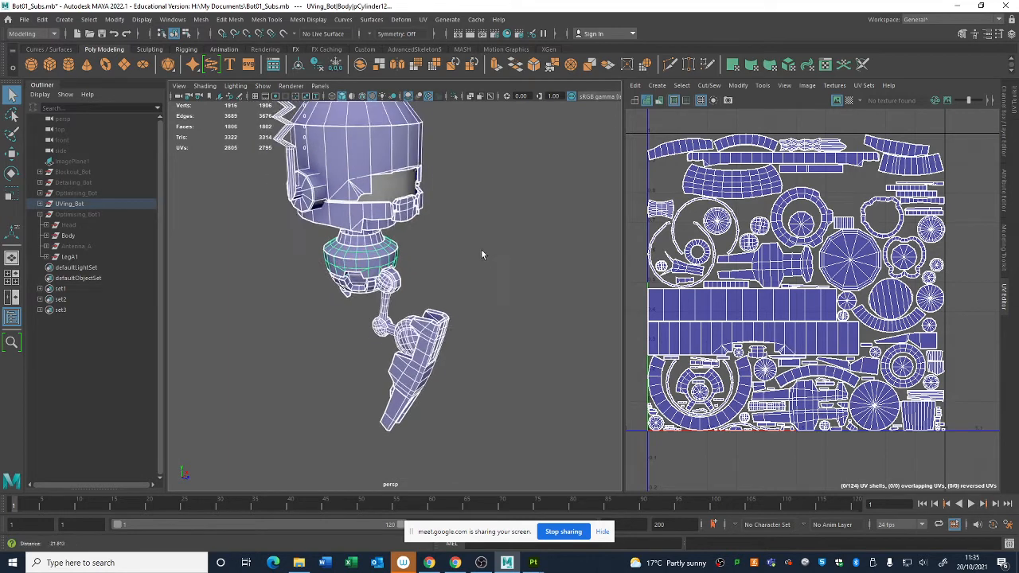
middle_click_drag(481, 253, 512, 320, "alt")
scroll(512, 324, "down", 3)
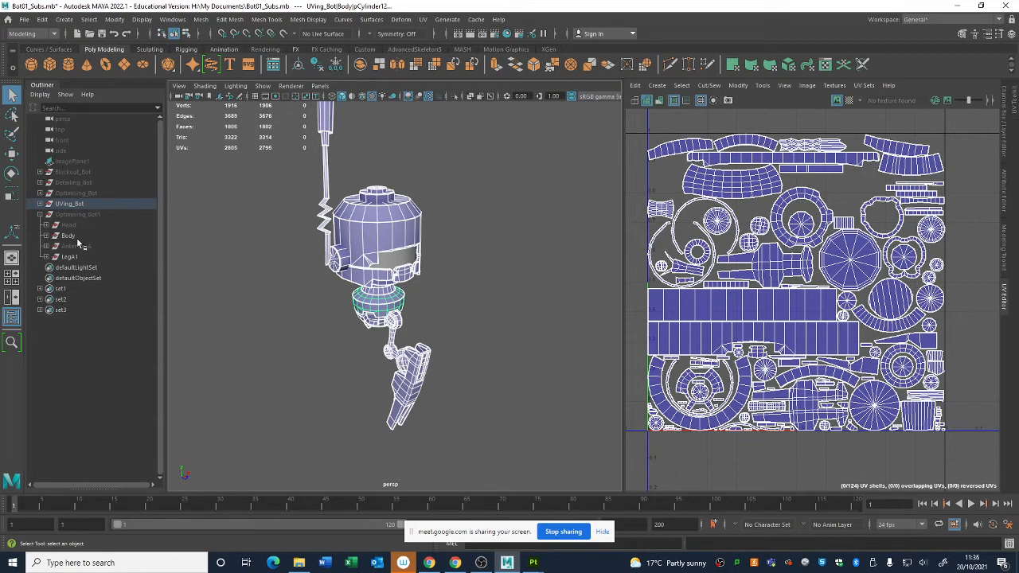
Reselect every mesh of the finished robot, including the visor panel, and frame it in the viewport
right_click_drag(526, 172, 566, 158)
right_click_drag(546, 237, 326, 177, "alt")
left_click_drag(320, 174, 606, 513)
key("f")
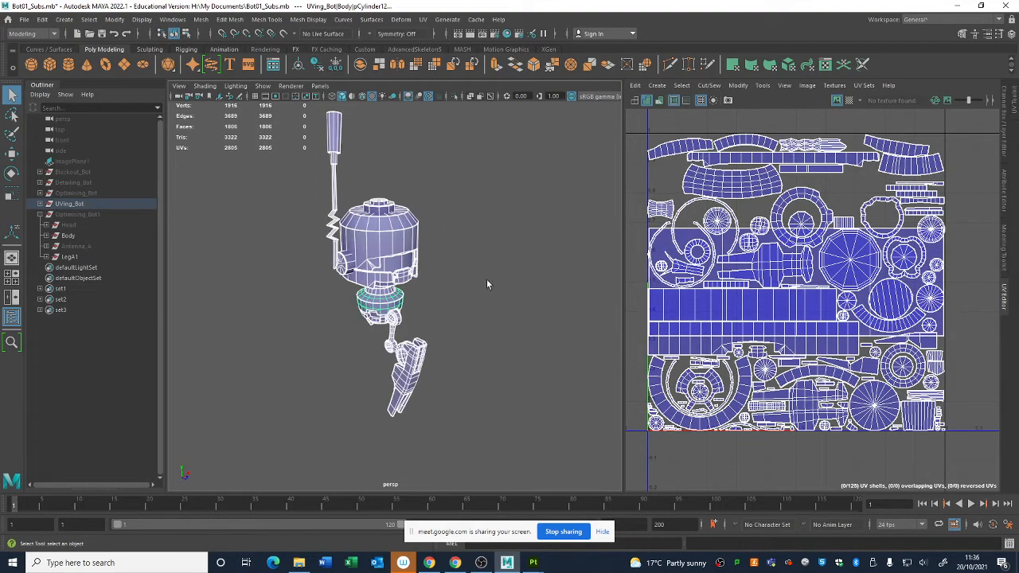
left_click(424, 27)
left_click(423, 24)
left_click(423, 25)
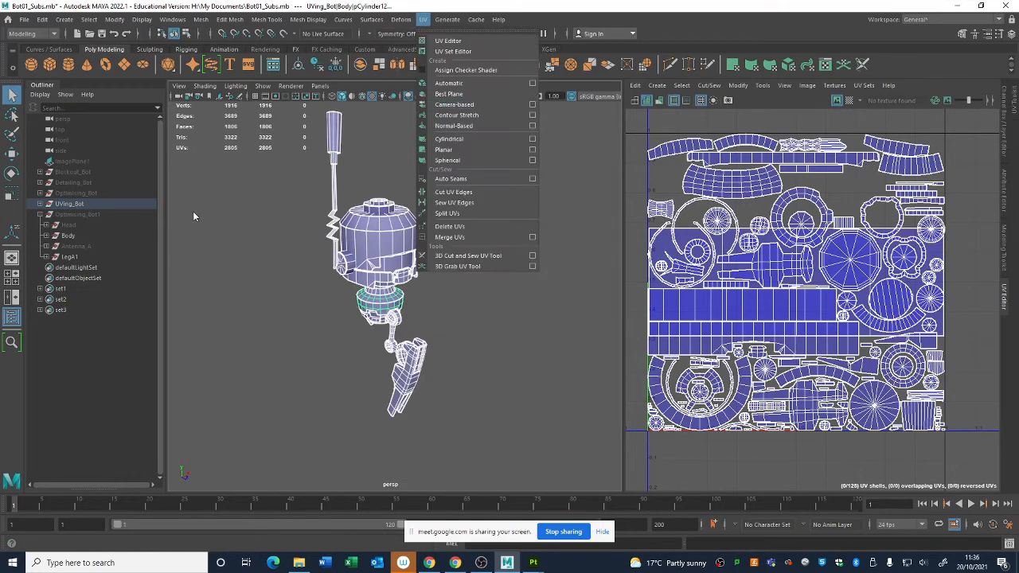
left_click(193, 212)
Select individual parts of the finished robot, from the head casing down to the round upper leg joint, to examine their UV shells
left_click(371, 229)
left_click(387, 261)
left_click(385, 281)
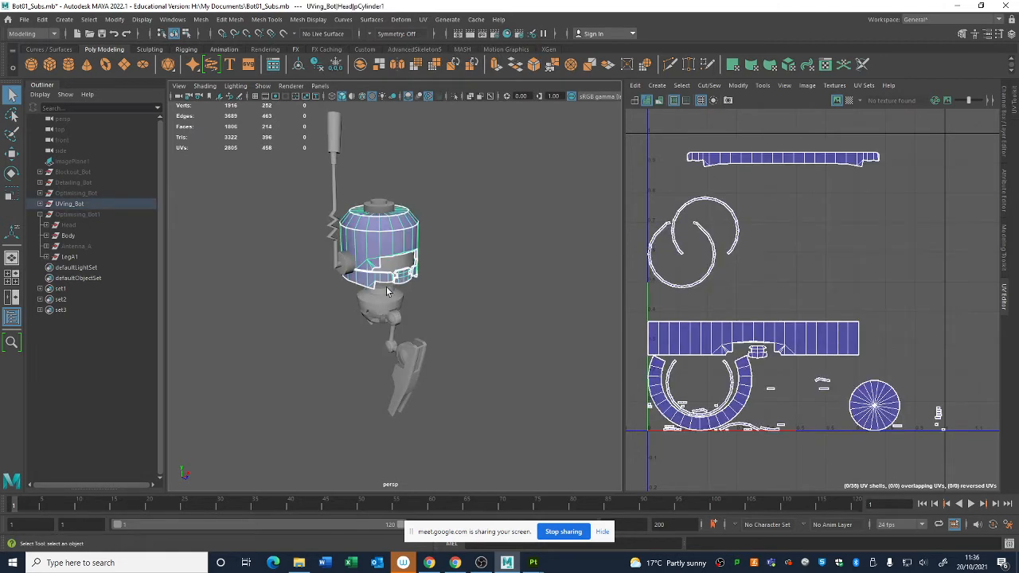
left_click(387, 293)
left_click(394, 318)
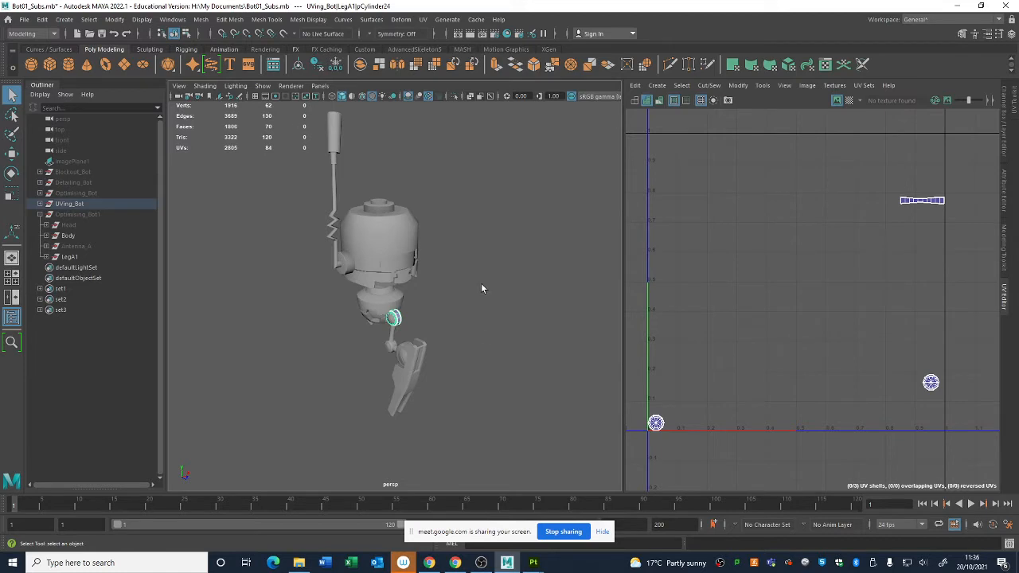
Select the Optimising_Bot1 group and collapse its hierarchy in the Outliner
right_click_drag(446, 293, 426, 221, "alt")
middle_click_drag(428, 222, 461, 241, "alt")
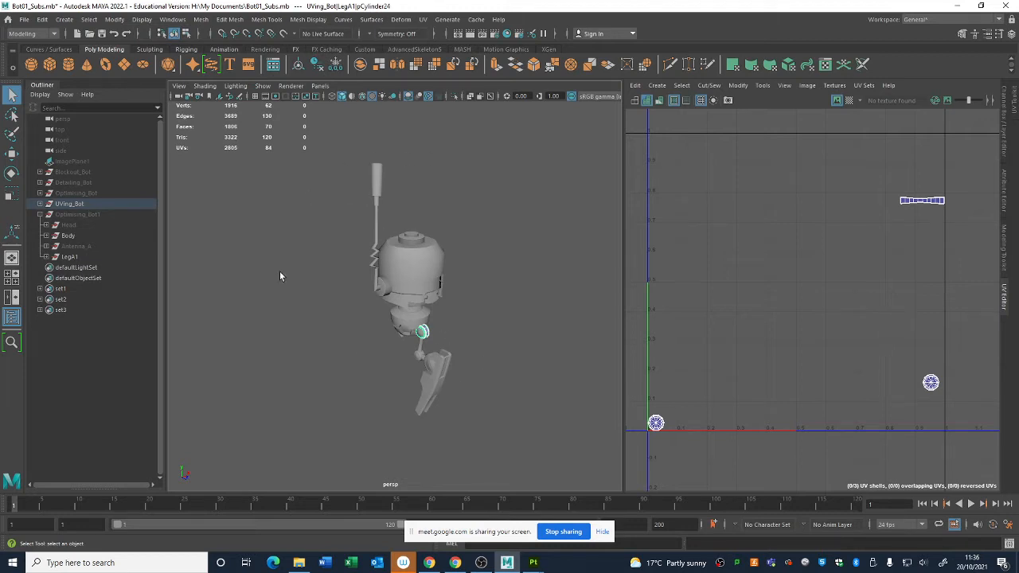
left_click(77, 215)
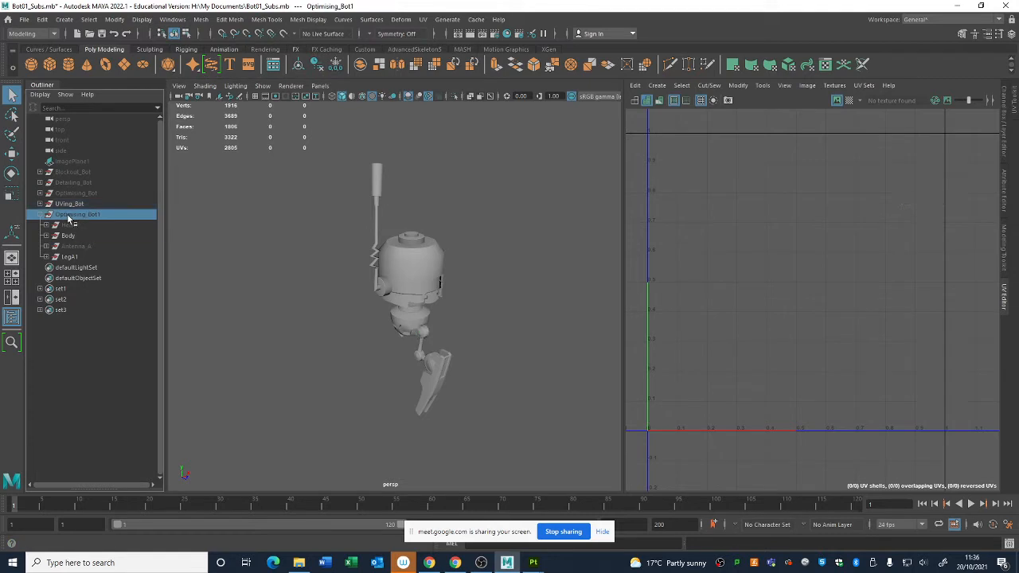
left_click(41, 214)
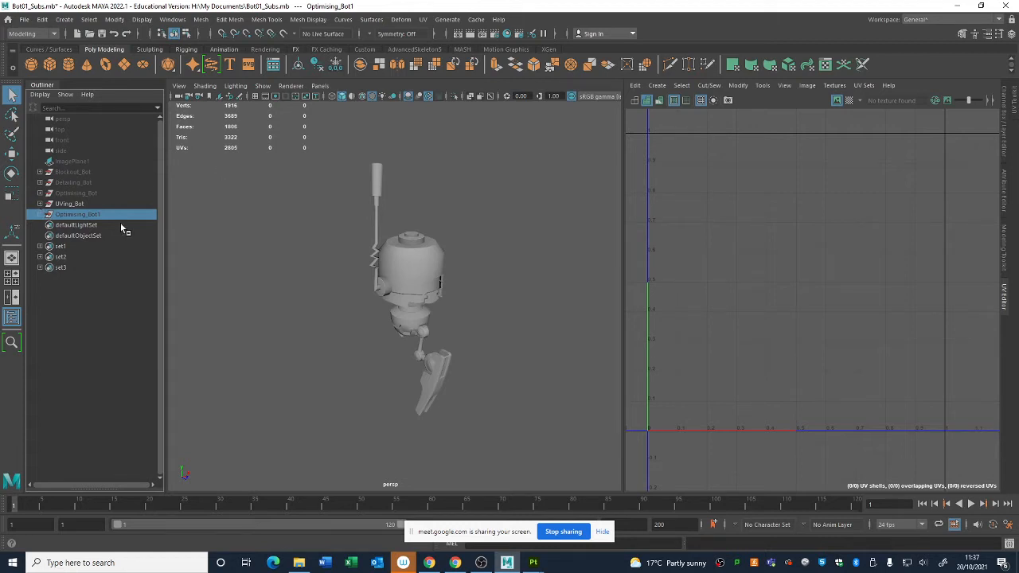
Hide the UVing_Bot group and show the Optimising_Bot1 group
right_click(465, 271)
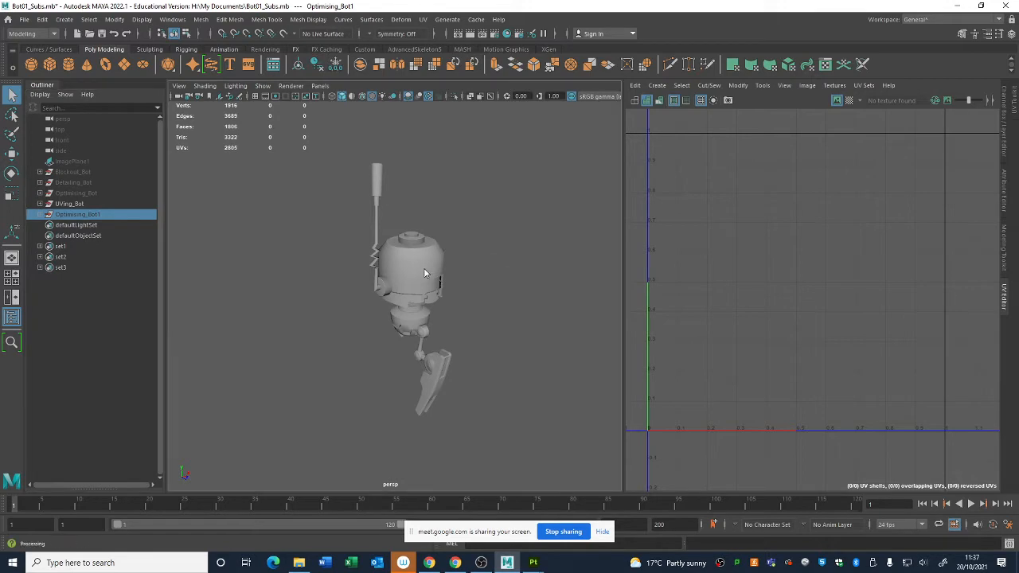
right_click(424, 267)
left_click(459, 245)
left_click(82, 205)
key("h")
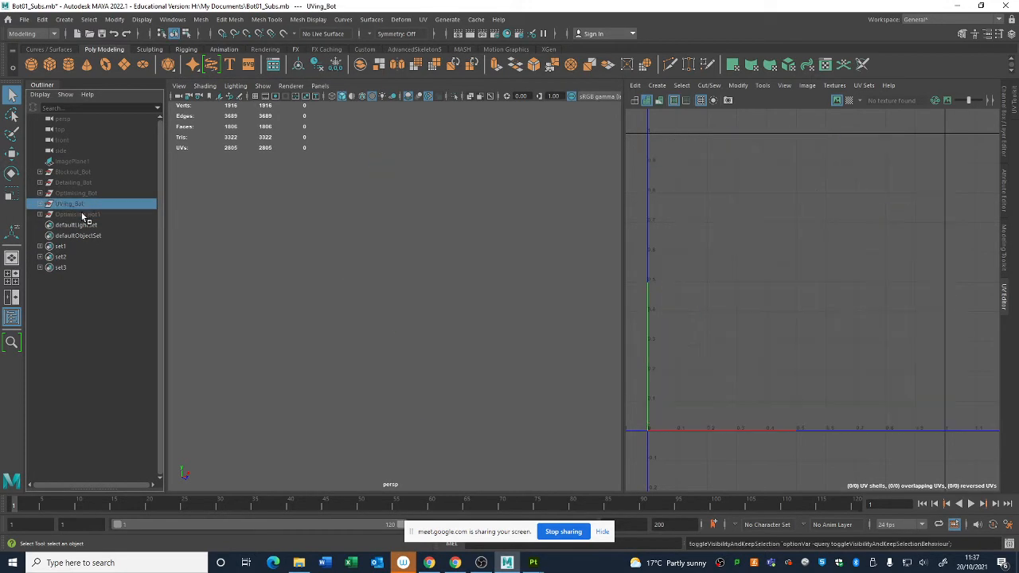
left_click(80, 215)
key("h")
Try the UV Layout command on the neck cylinder's shell by itself, and undo it
right_click_drag(422, 320, 513, 386, "alt")
left_click(449, 340)
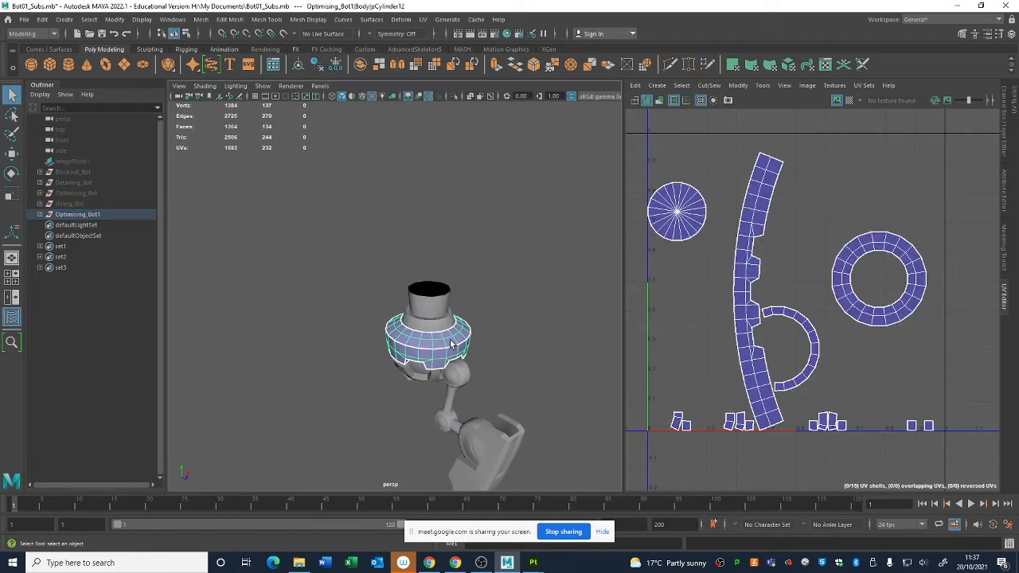
left_click(447, 324, "shift")
middle_click_drag(502, 342, 441, 250, "alt")
left_click(366, 212)
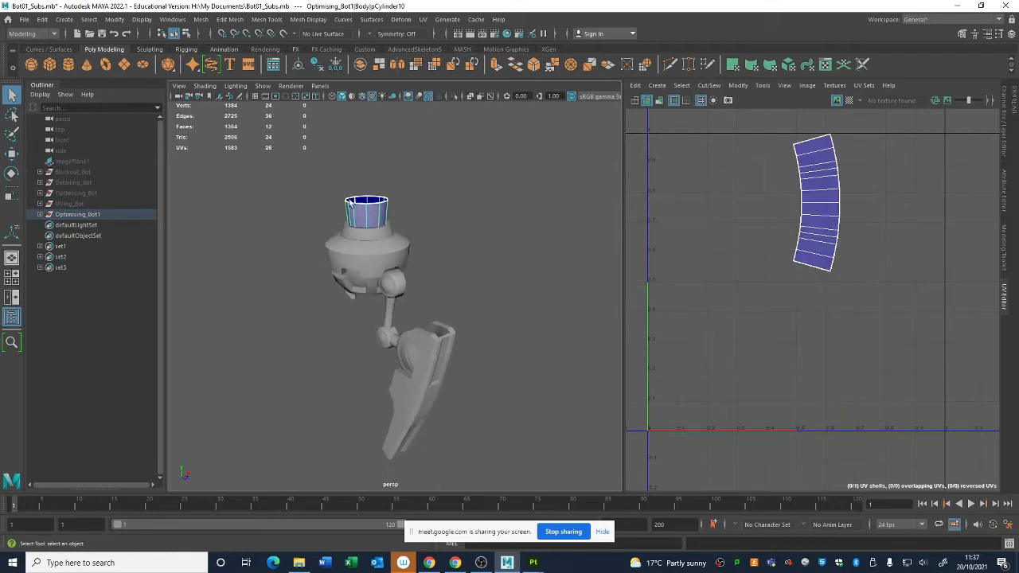
right_click_drag(774, 324, 738, 309)
left_click(834, 237)
left_click(738, 85)
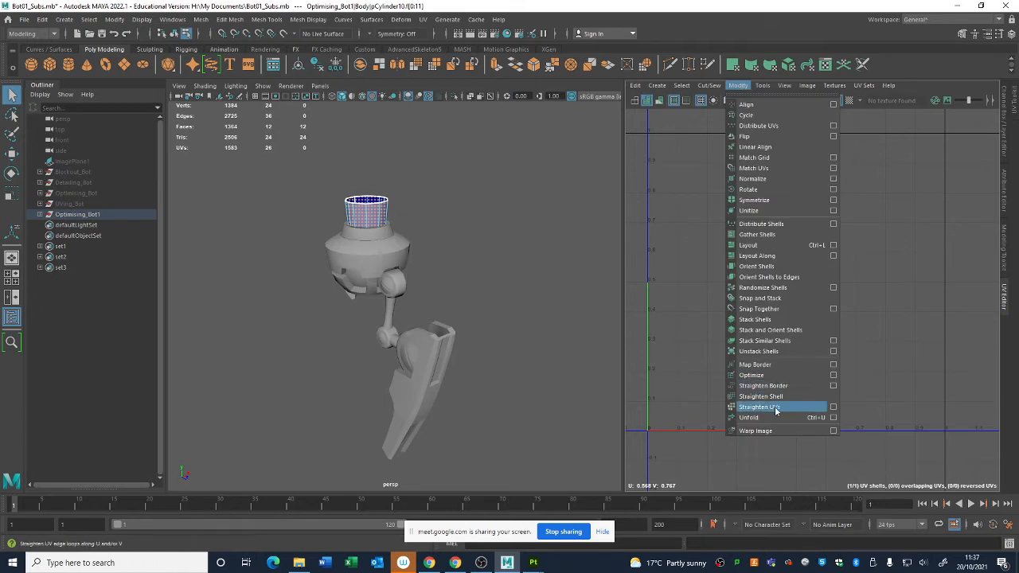
left_click(765, 244)
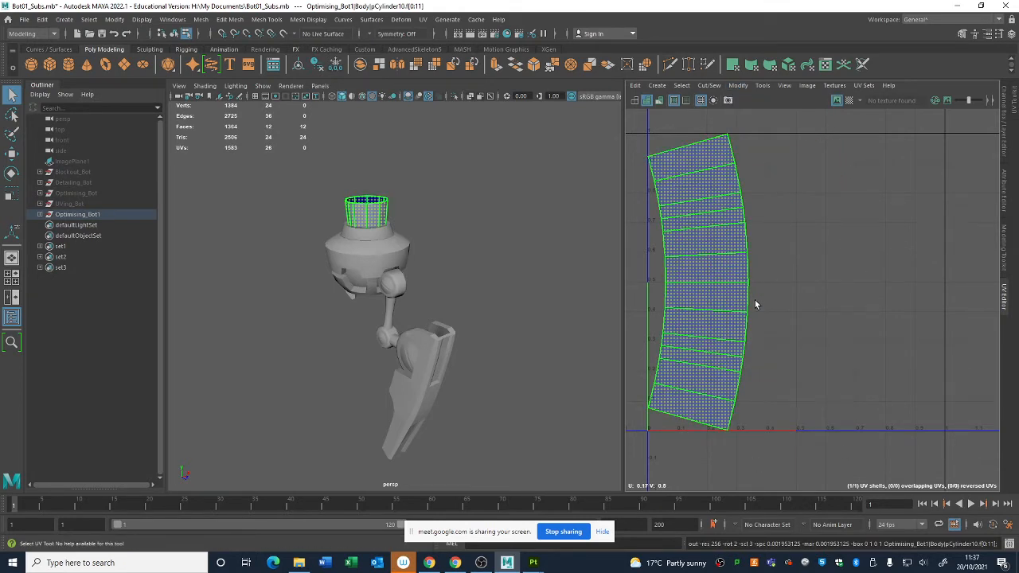
key("ctrl+z")
key("ctrl+z")
Try the UV Layout command on the wide lower body piece's shells alone, and undo it
right_click_drag(360, 252, 379, 247)
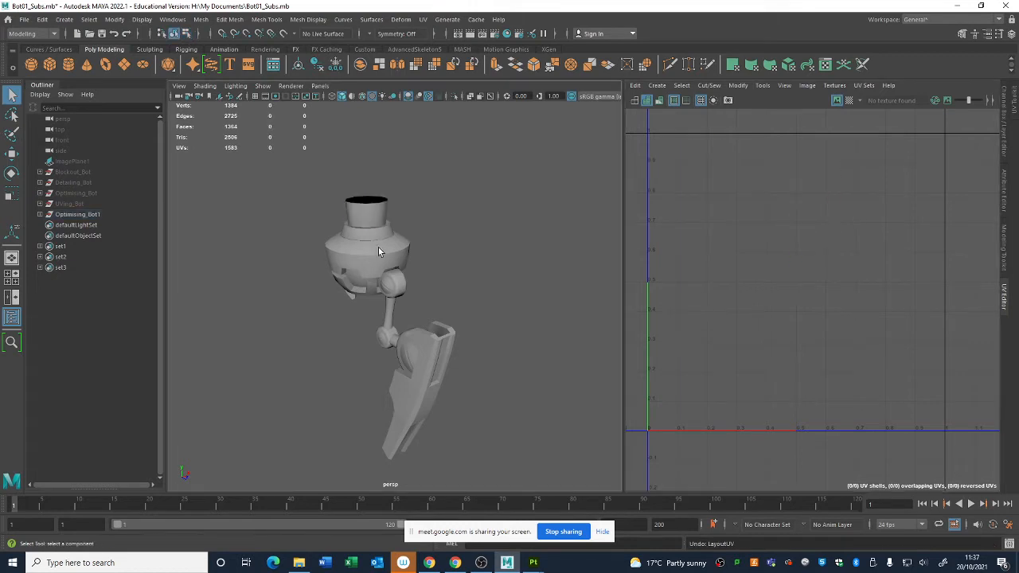
left_click(387, 260)
right_click_drag(801, 284, 761, 270)
left_click_drag(685, 163, 958, 464)
left_click(738, 85)
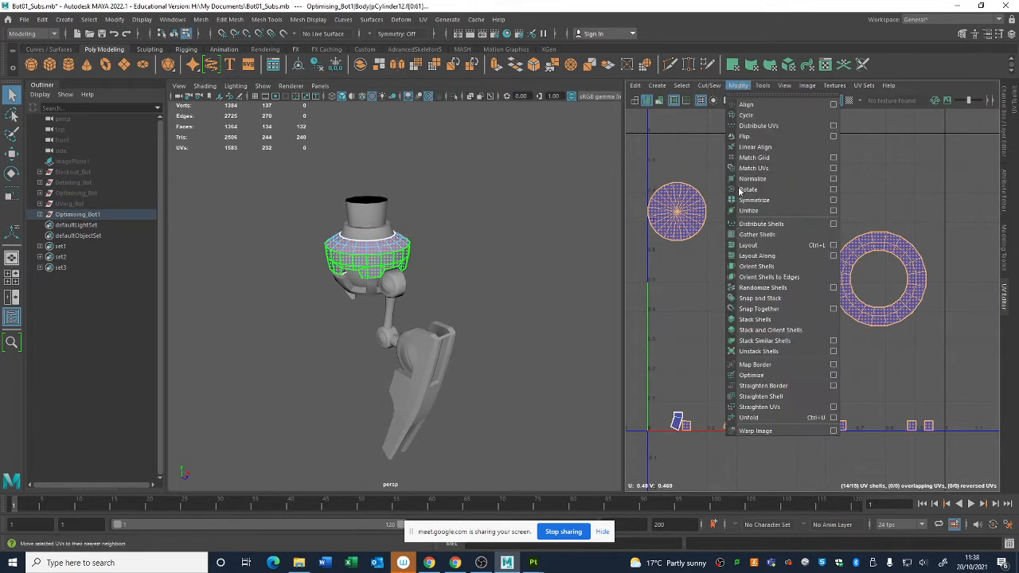
left_click(765, 245)
key("ctrl+z")
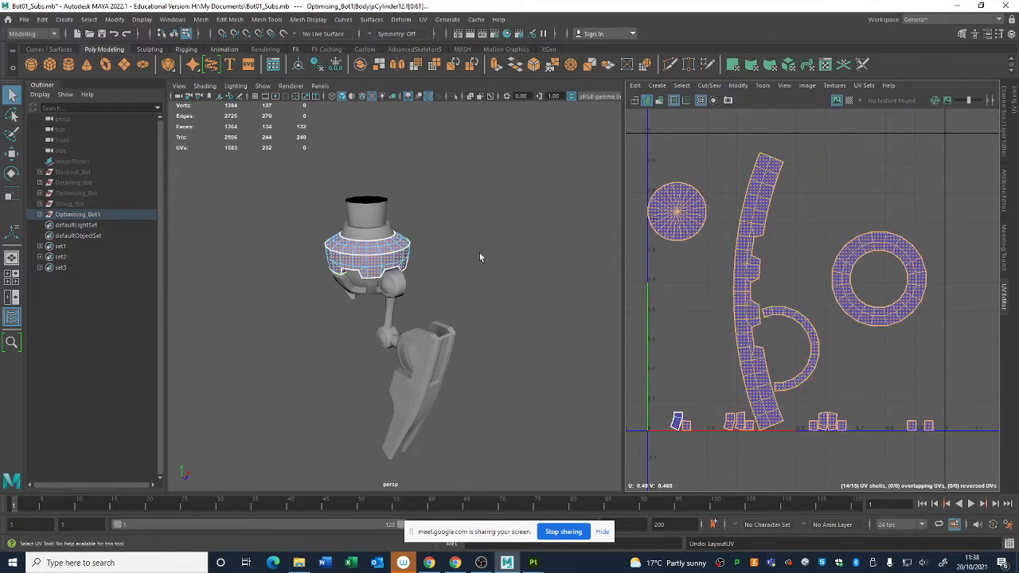
Lay out the UV shells of the neck cylinder, collar and wide body piece together in one shared UV space
left_click(379, 216)
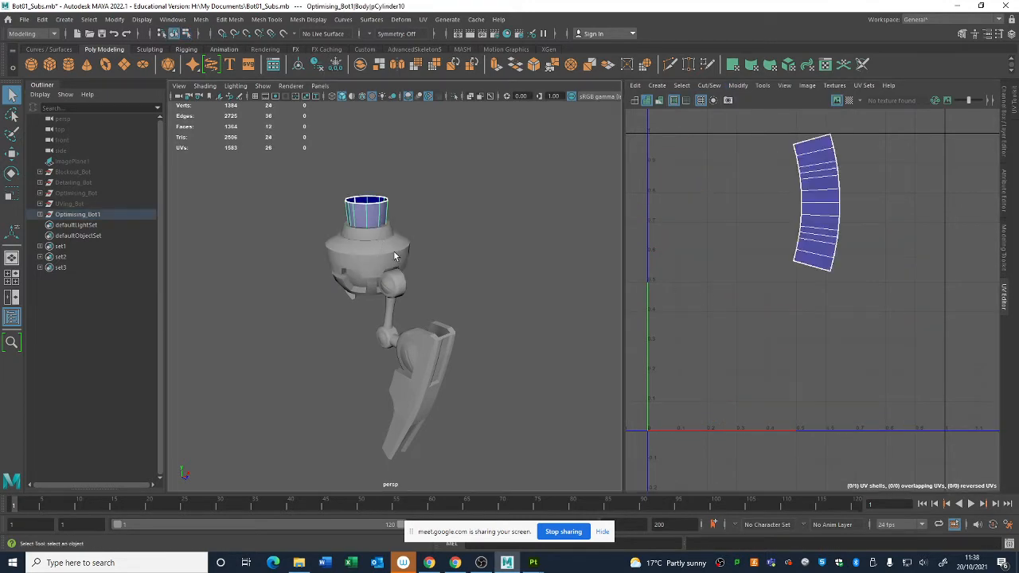
left_click(394, 251, "shift")
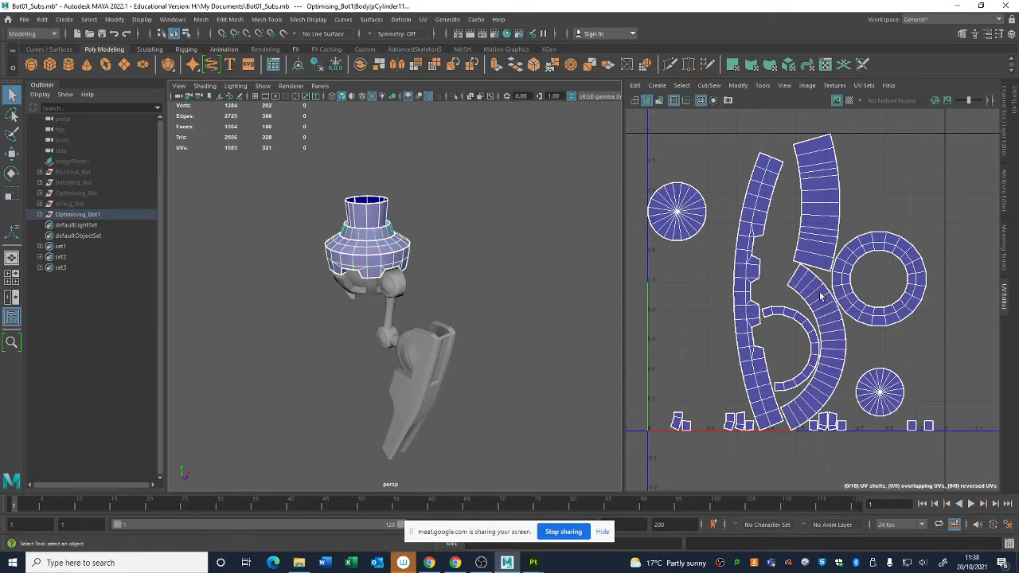
right_click_drag(683, 285, 673, 239)
key("ctrl+shift+a")
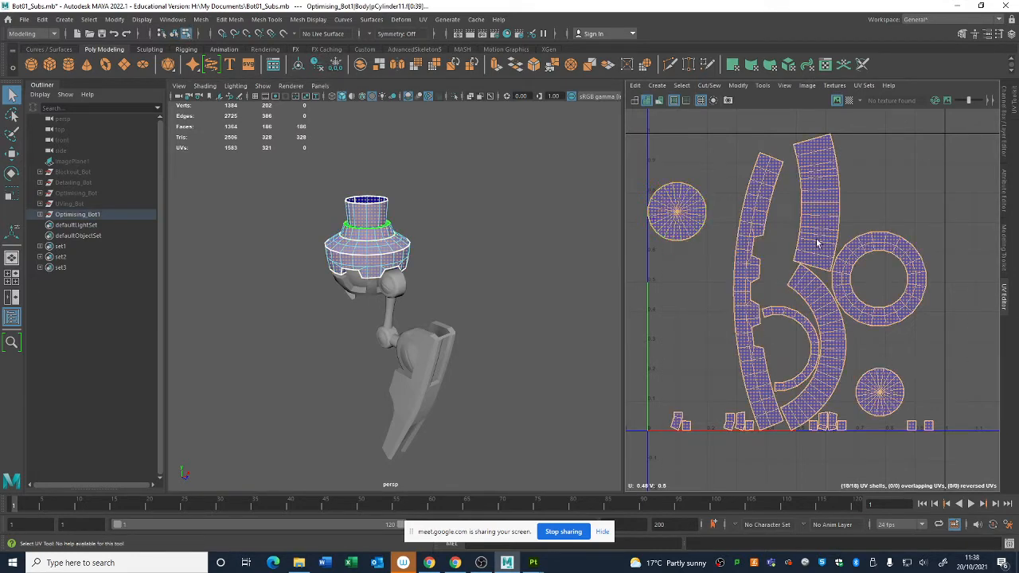
left_click(738, 85)
left_click(778, 238)
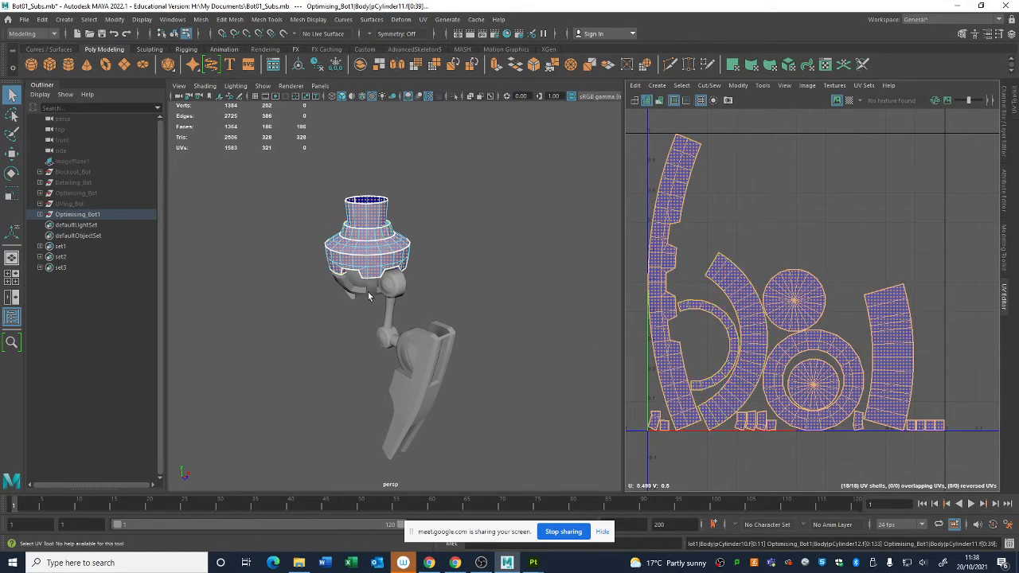
Check the UV shells of the three body parts one at a time and undo their combined layout
left_click(379, 239)
left_click(379, 254)
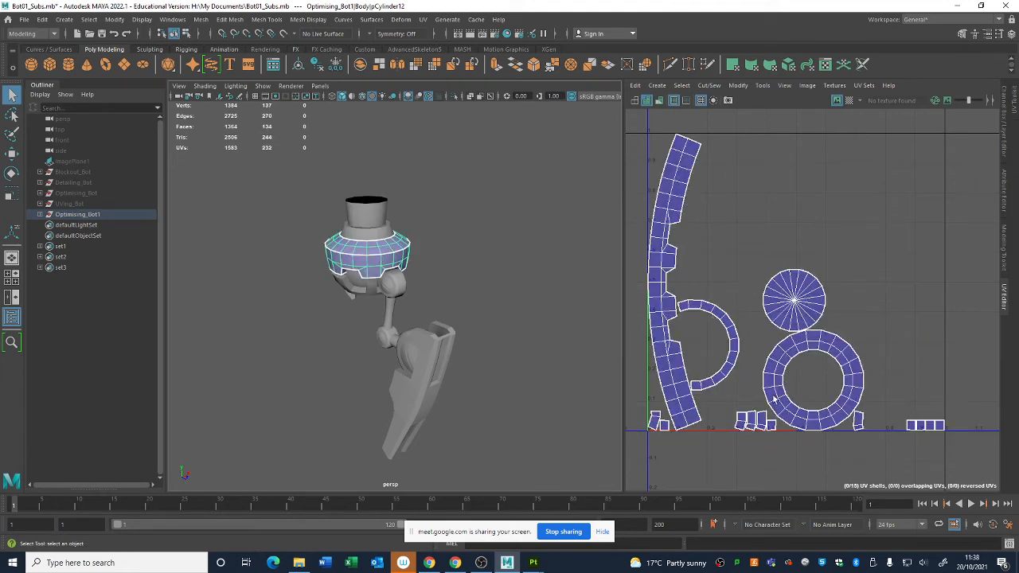
left_click(381, 227)
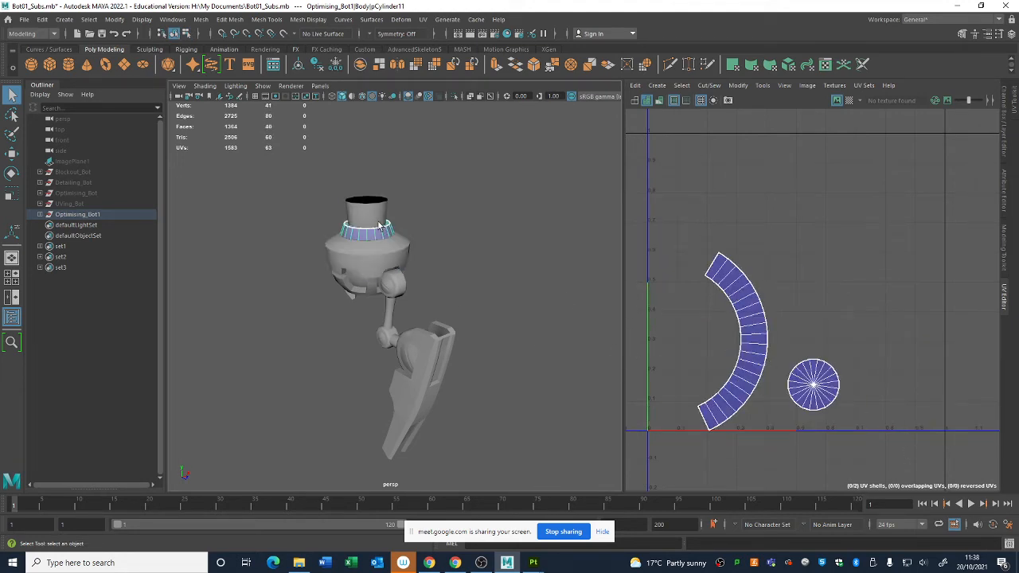
left_click(379, 218)
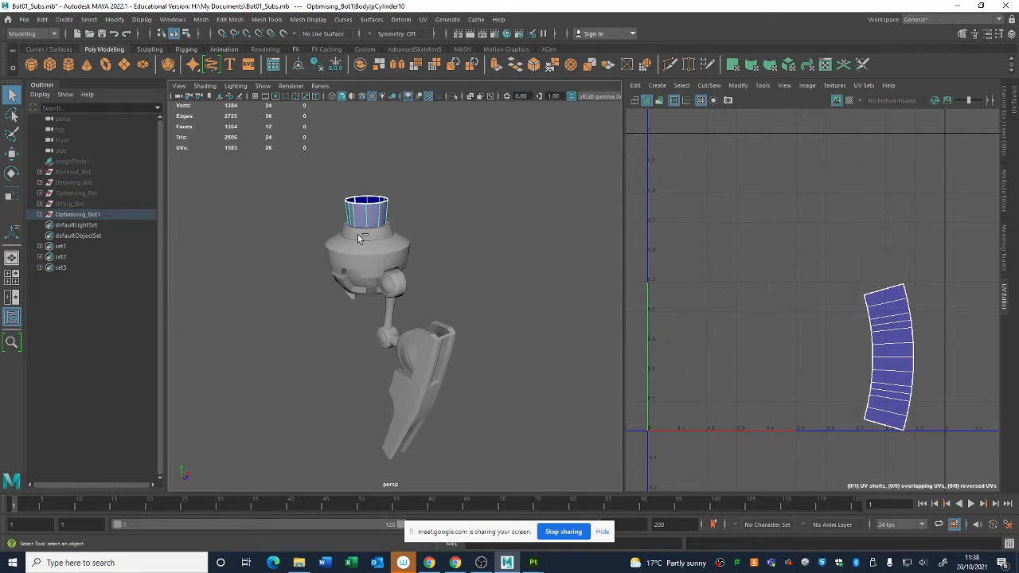
key("ctrl+z")
key("ctrl+z")
key("ctrl+z")
key("ctrl+z")
key("ctrl+z")
key("ctrl+z")
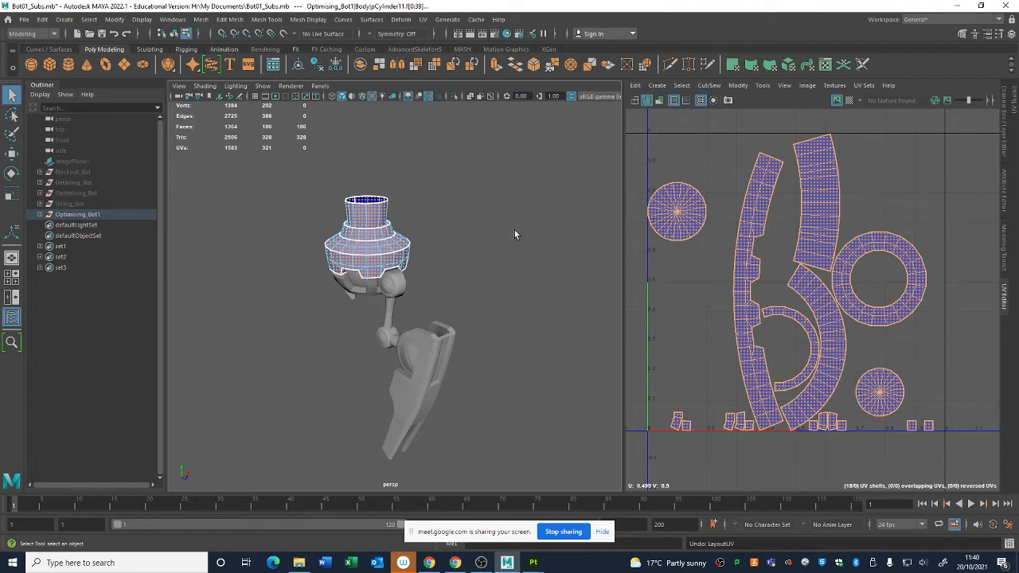
Hide the Optimising_Bot1 group and show the UVing_Bot group
scroll(537, 293, "down", 5)
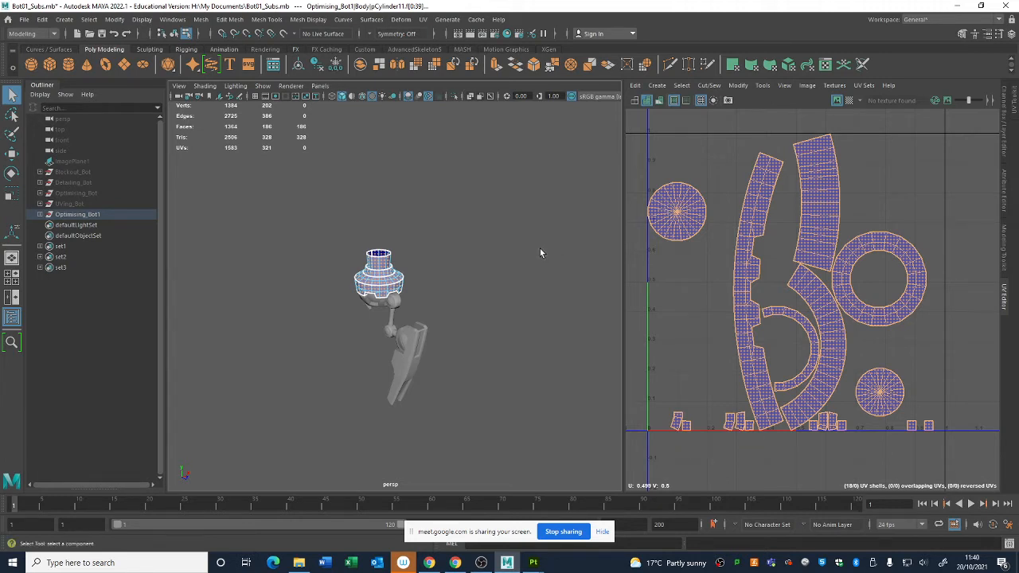
scroll(439, 234, "up", 3)
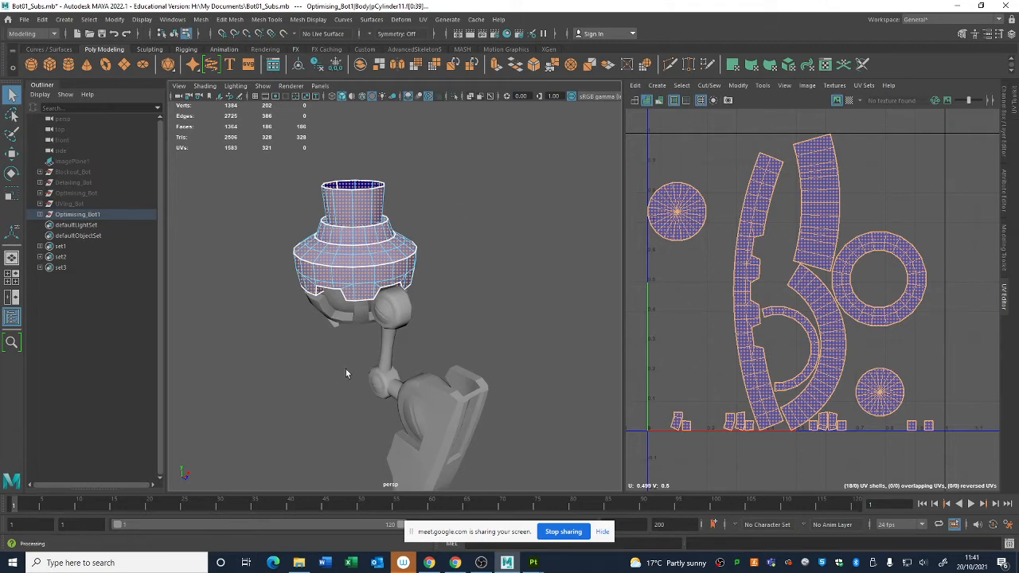
left_click(79, 212)
key("h")
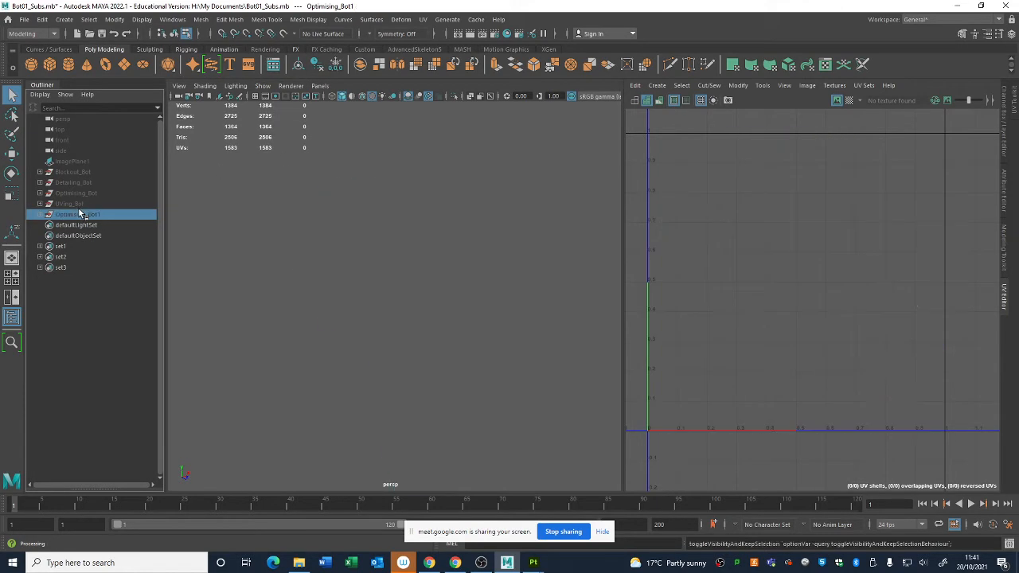
left_click(78, 204)
key("h")
Select all parts of UVing_Bot to review their combined UVs, and clear the selection
scroll(417, 293, "down", 5)
left_click(430, 252)
left_click_drag(431, 251, 361, 190, "alt")
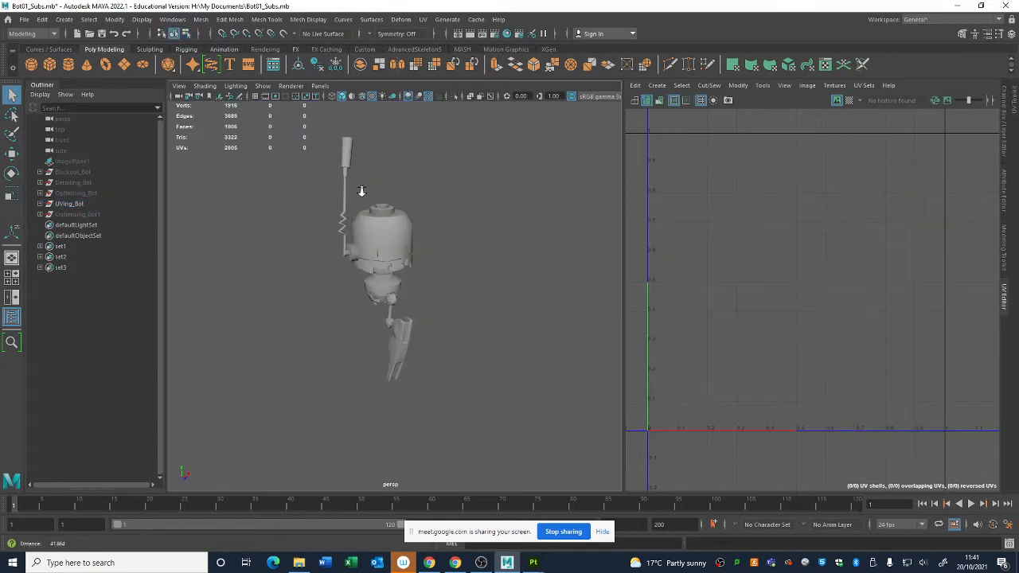
scroll(358, 213, "up", 2)
scroll(358, 213, "down", 3)
left_click_drag(311, 133, 502, 443)
mouse_move(297, 113)
left_mouse_down()
mouse_move(424, 268)
mouse_move(534, 434)
left_mouse_up()
left_click(517, 261)
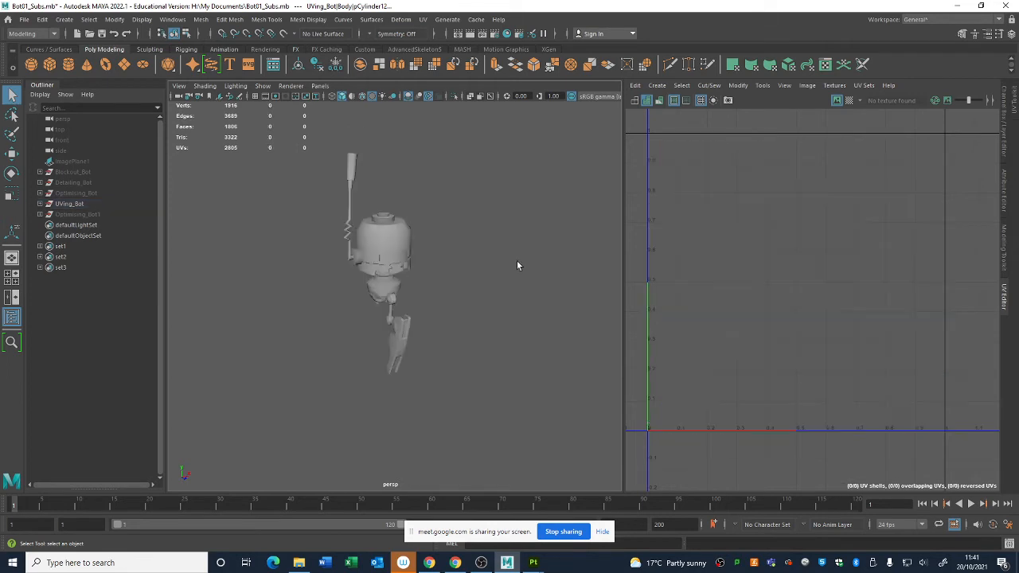
scroll(482, 292, "up", 3)
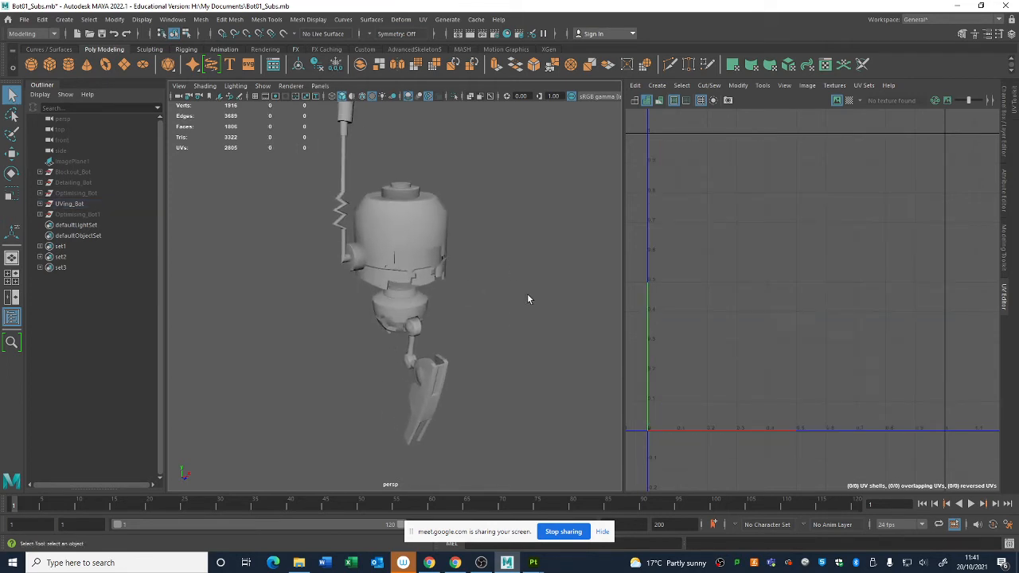
Switch to Adobe Substance 3D Painter and hide the BASE Bolts, BASE Dark Metal and BASE Grey Metal layers
mouse_move(533, 563)
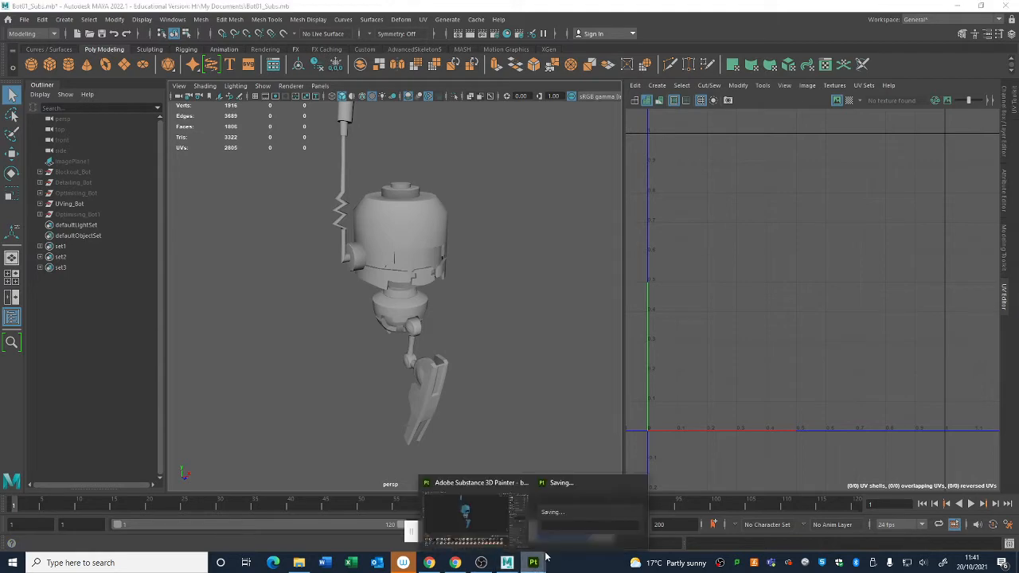
left_click(468, 522)
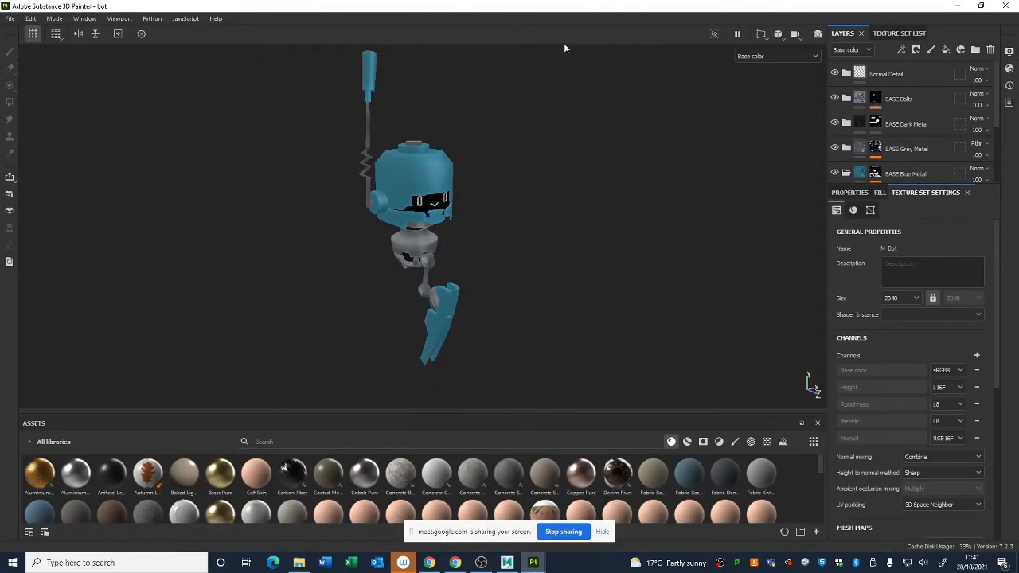
left_click_drag(510, 154, 682, 149, "alt")
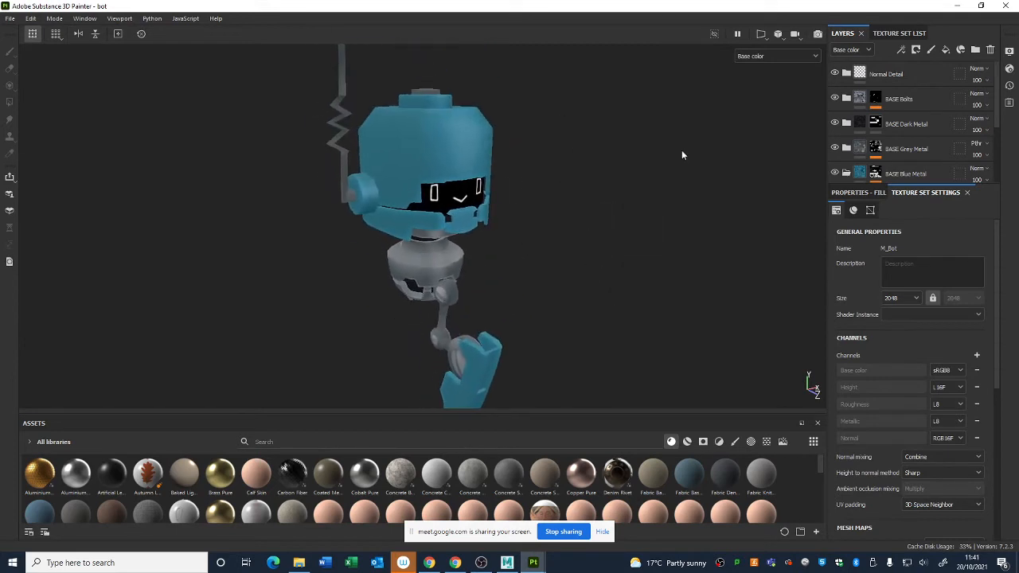
left_click(835, 97)
left_click(834, 122)
left_click(834, 147)
Hide the Blue darken folder, Fill layer 1 and the layer that colours the bot's black face screen
scroll(836, 139, "down", 3)
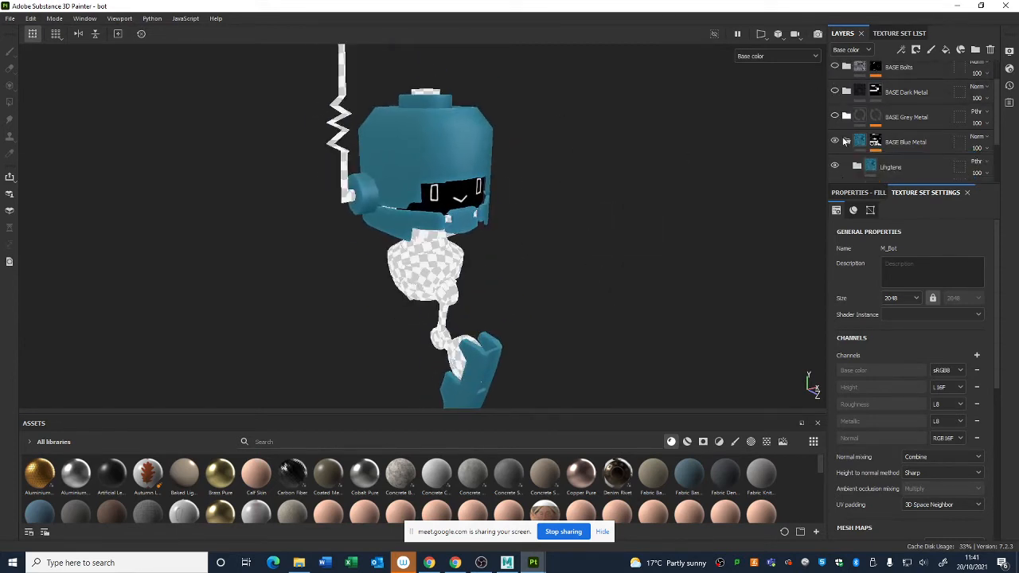
left_click(836, 125)
left_click(835, 163)
left_click_drag(500, 240, 543, 204, "alt")
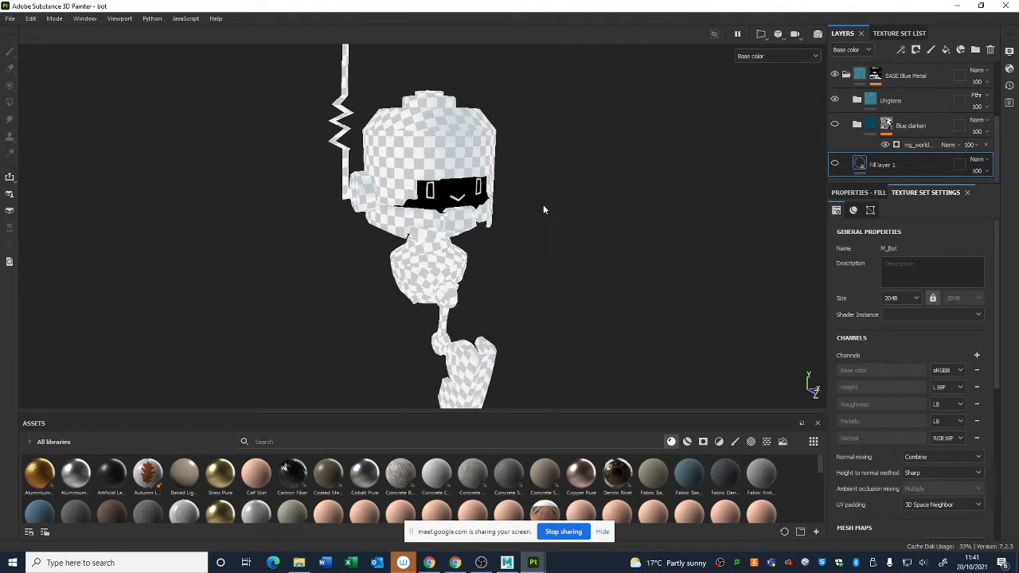
left_click(883, 36)
left_click(840, 74)
left_click(842, 33)
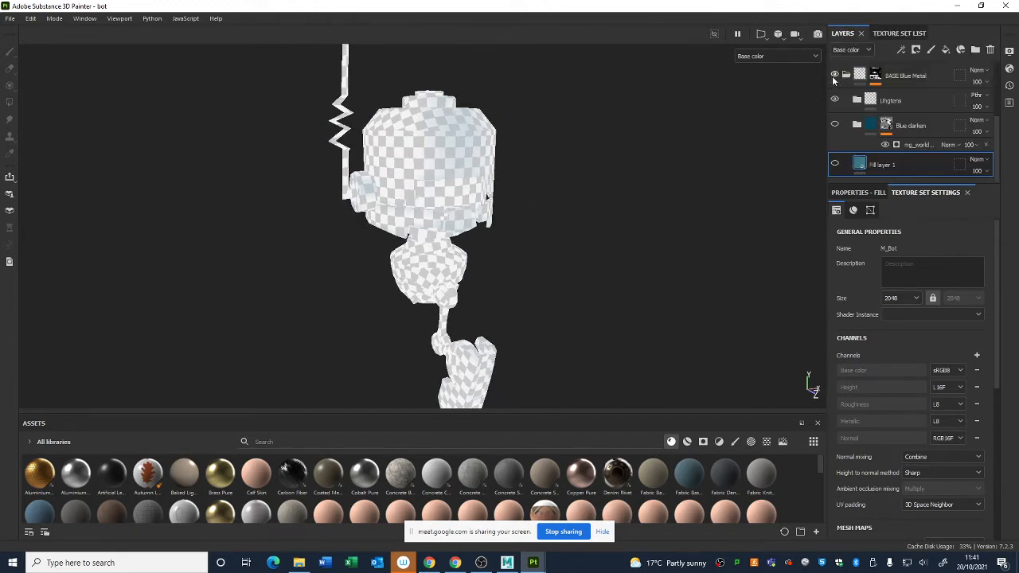
Add a fill layer at the base of the stack beneath Fill layer 1, and hide the Lihgtens folder
left_click(946, 49)
left_click_drag(884, 140, 903, 169)
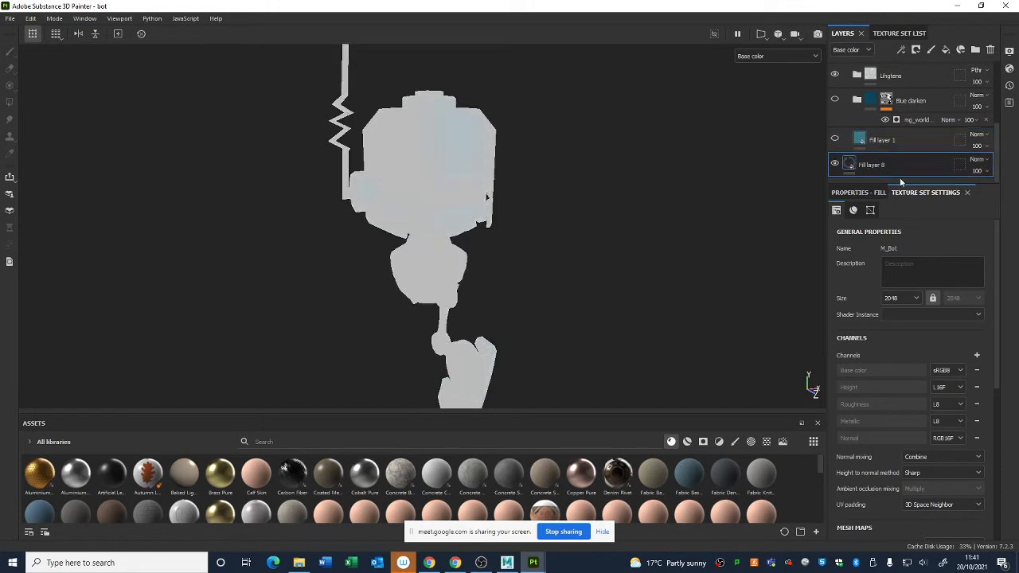
left_click_drag(561, 246, 542, 249, "alt")
left_click_drag(478, 255, 390, 219, "alt")
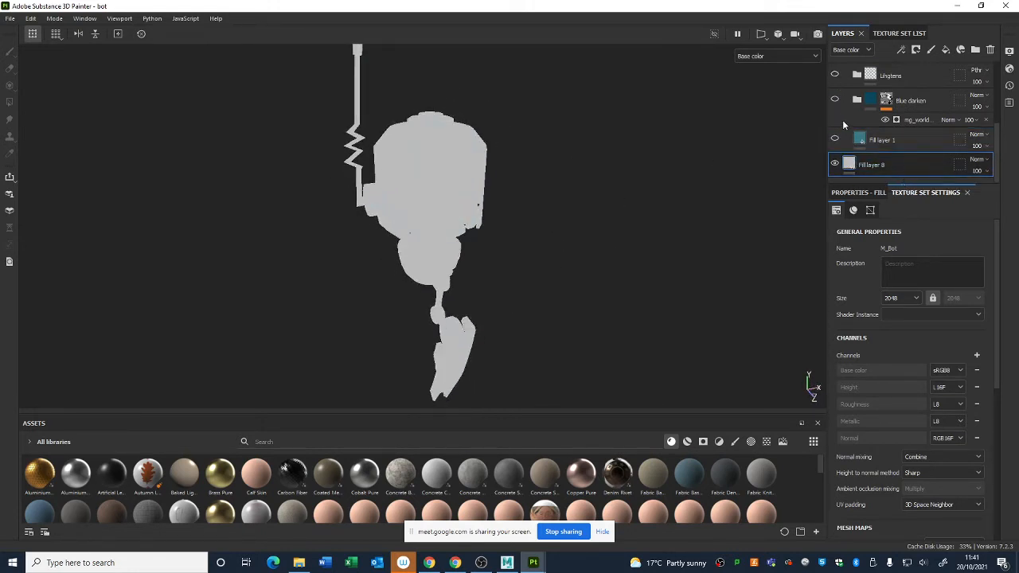
Display the full Material in the viewport and rotate the environment lighting around the plain bot
scroll(845, 123, "up", 2)
scroll(847, 89, "down", 2)
scroll(470, 210, "up", 2)
left_click_drag(527, 216, 541, 230, "alt")
key("m")
mouse_move(644, 225)
right_mouse_down("shift")
mouse_move(587, 223)
mouse_move(608, 231)
mouse_move(557, 235)
right_mouse_up("shift")
scroll(549, 236, "down", 1)
left_click_drag(537, 239, 558, 227, "alt")
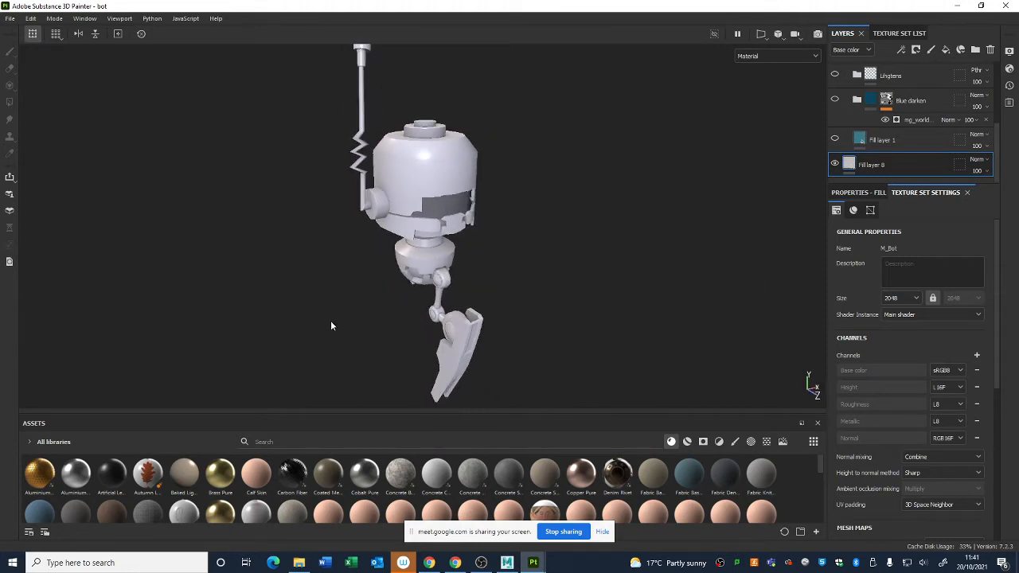
Switch to Maya, select the whole UVing_Bot to view its complete UV layout, and return to Substance 3D Painter
left_click(511, 563)
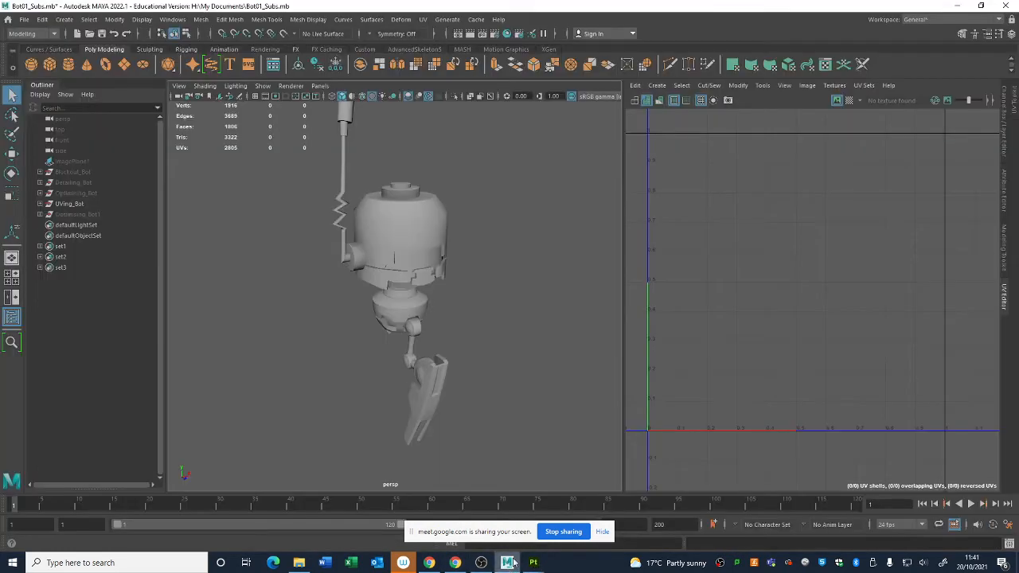
left_click(327, 244)
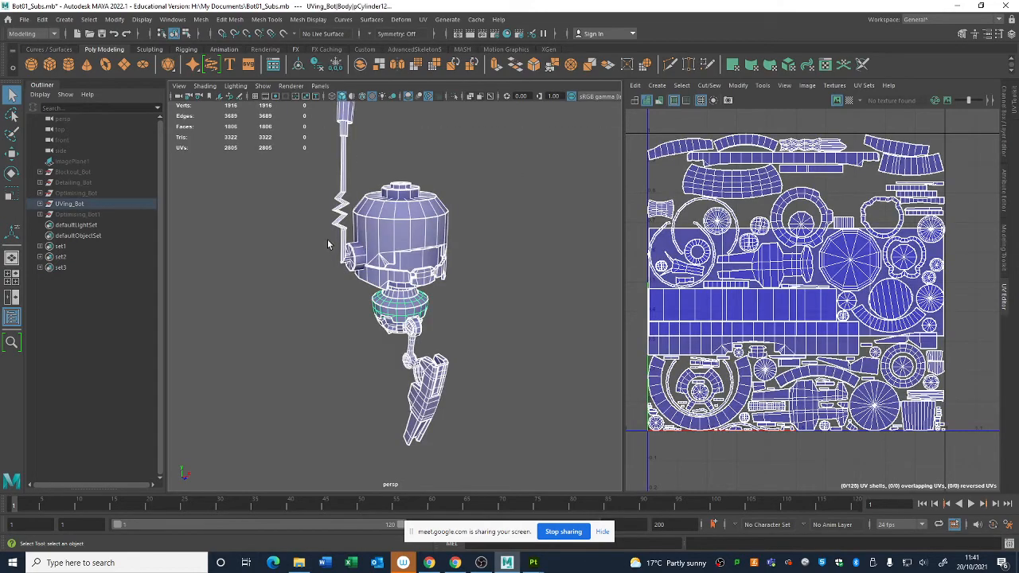
left_click(533, 563)
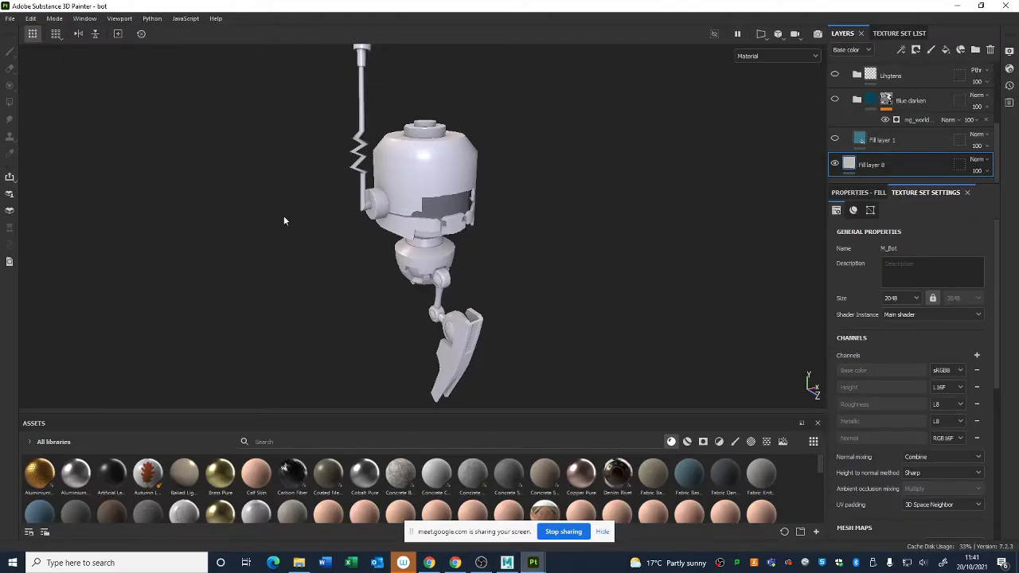
Show the 3D and 2D views side by side and frame the bot's whole UV layout in the 2D view
left_click_drag(639, 207, 543, 235, "alt")
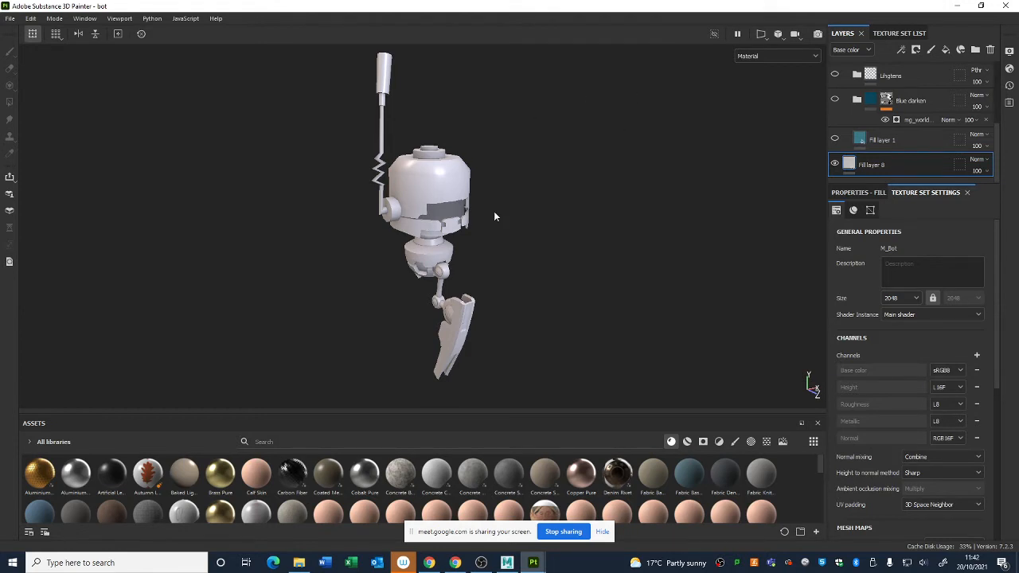
key("F3")
key("F2")
key("F1")
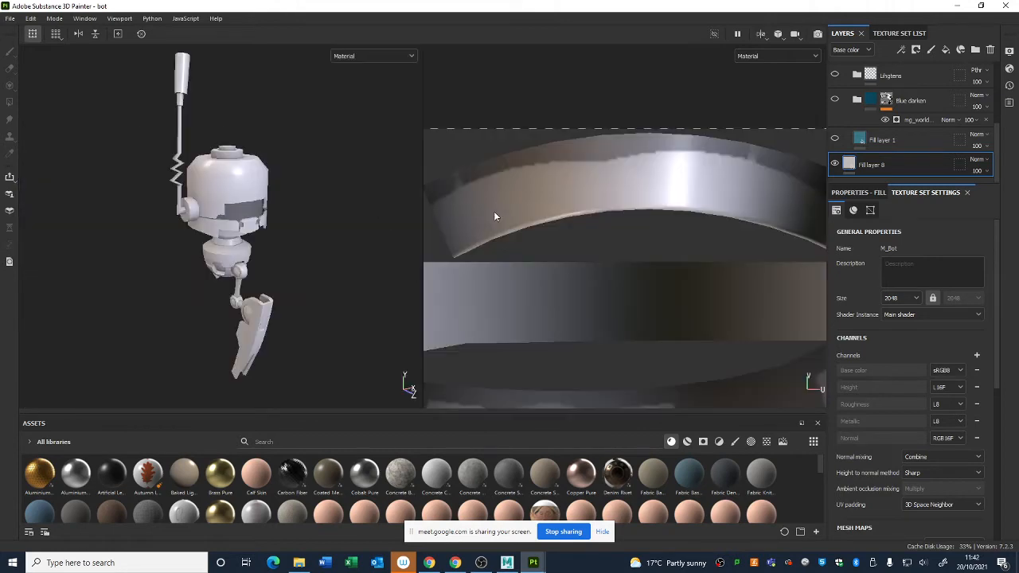
scroll(673, 218, "down", 4)
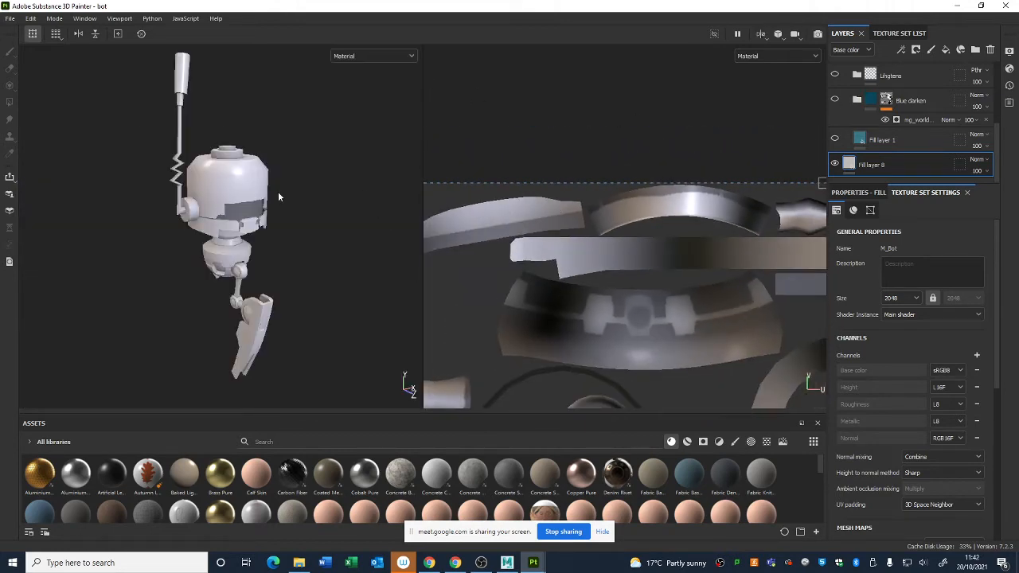
scroll(295, 273, "down", 1)
scroll(721, 349, "down", 4)
middle_click_drag(752, 351, 662, 124, "alt")
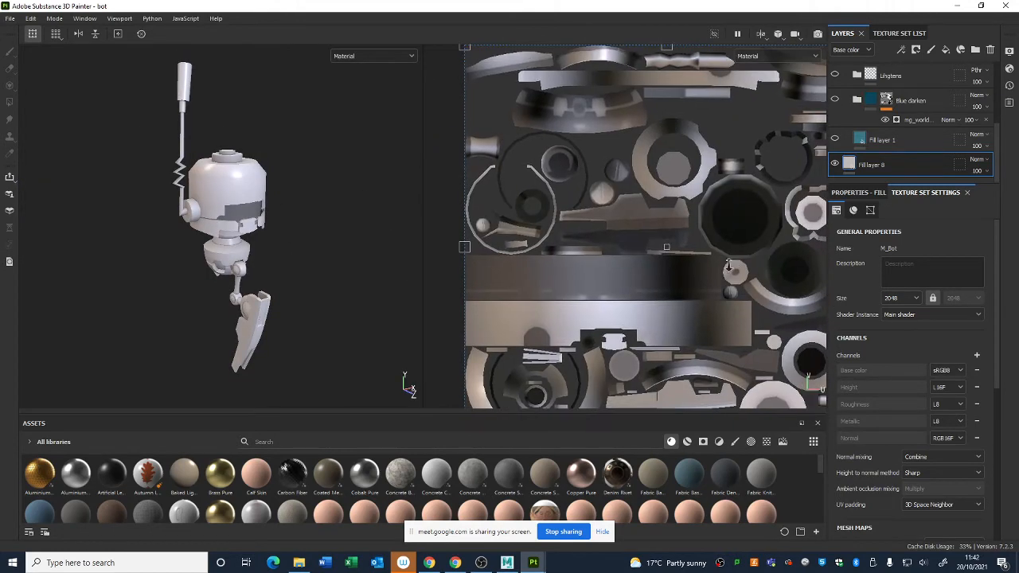
scroll(666, 232, "down", 2)
middle_click_drag(666, 232, 617, 215, "alt")
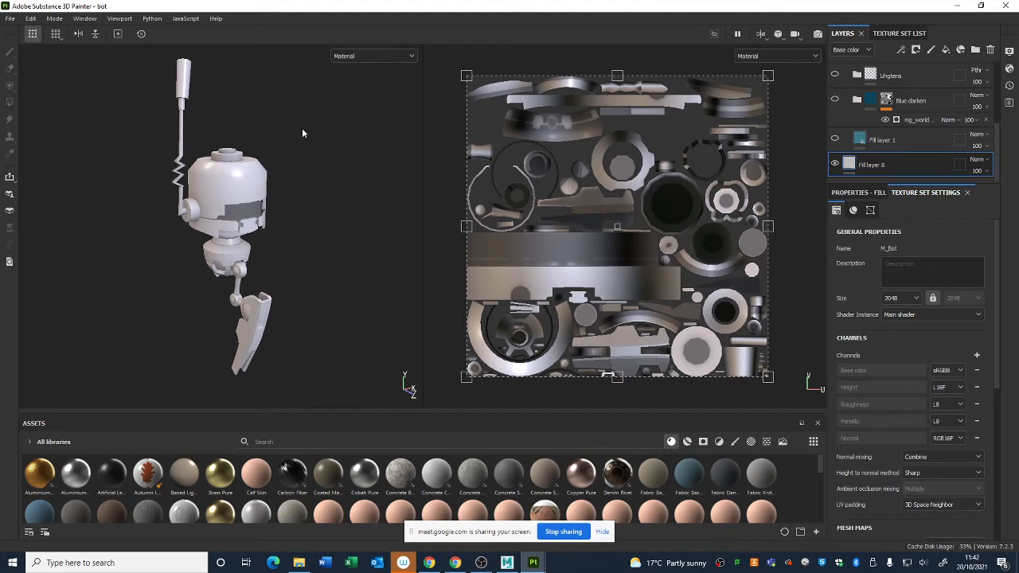
Show Fill layer 1, the Blue darken and Lihgtens folders, and the BASE Grey Metal, BASE Dark Metal and BASE Bolts folders
left_click(835, 140)
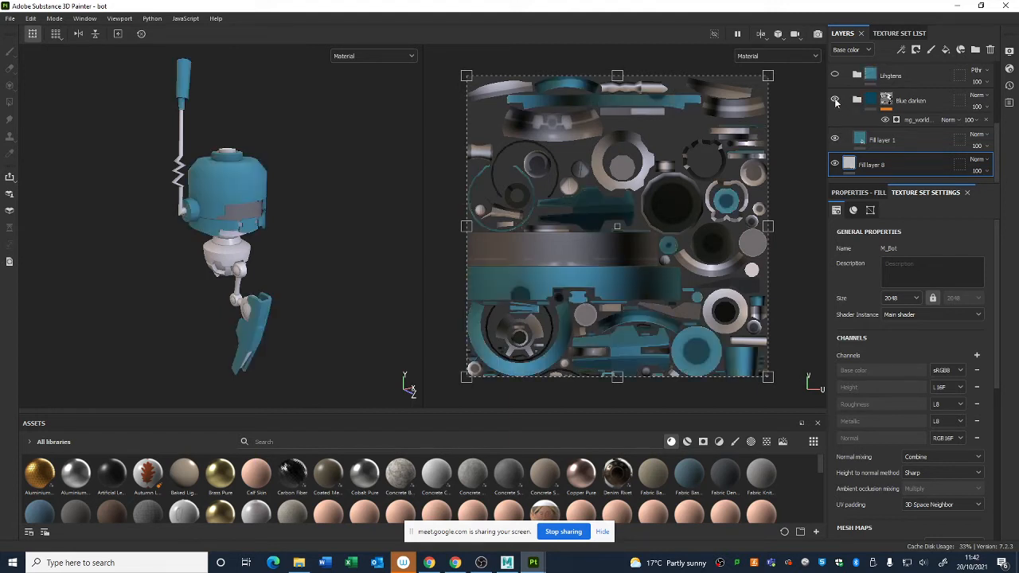
scroll(836, 140, "up", 3)
left_click(835, 120)
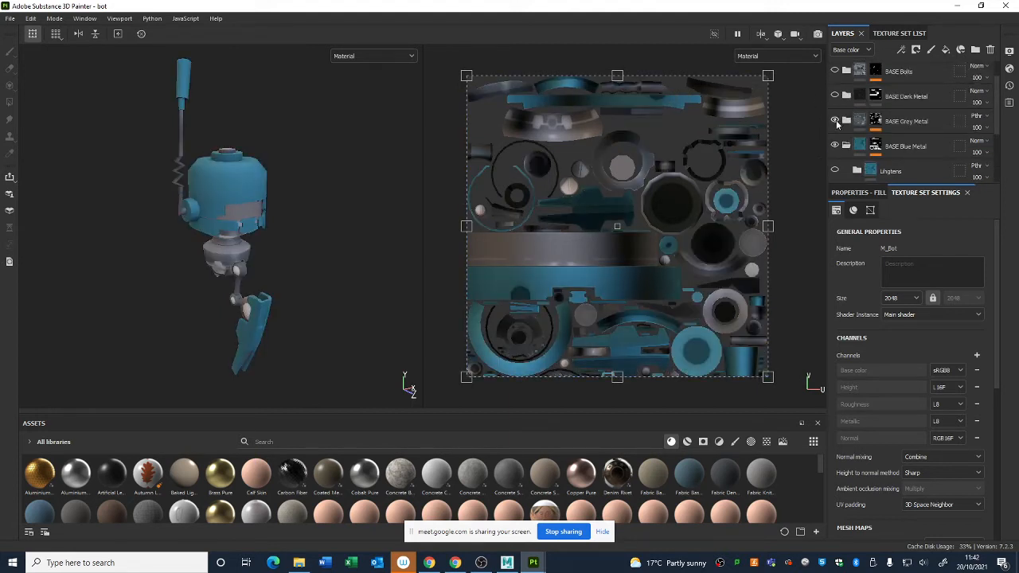
left_click(835, 170)
left_click(835, 95)
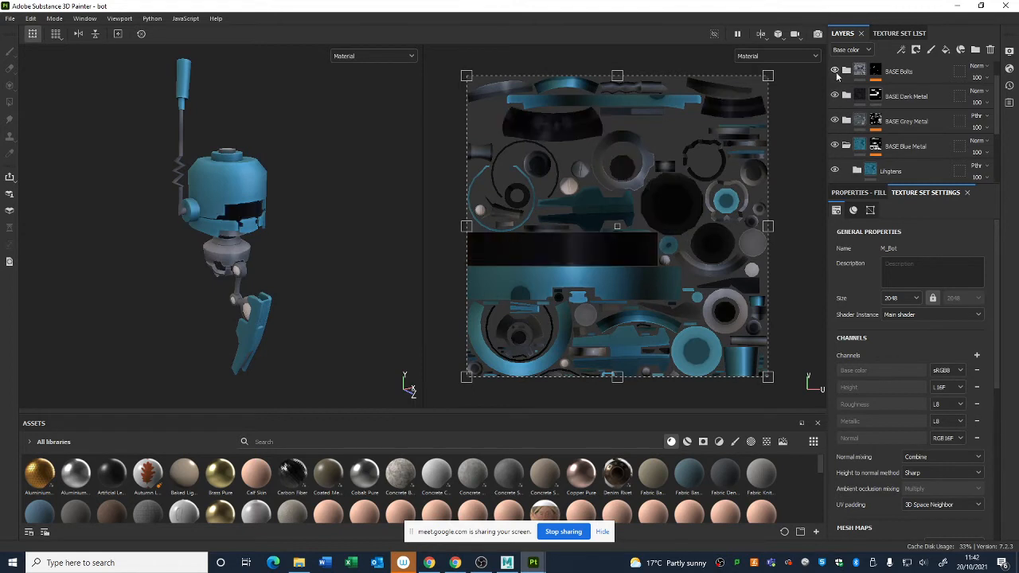
right_click_drag(304, 200, 301, 248, "alt")
middle_click_drag(301, 248, 327, 226, "alt")
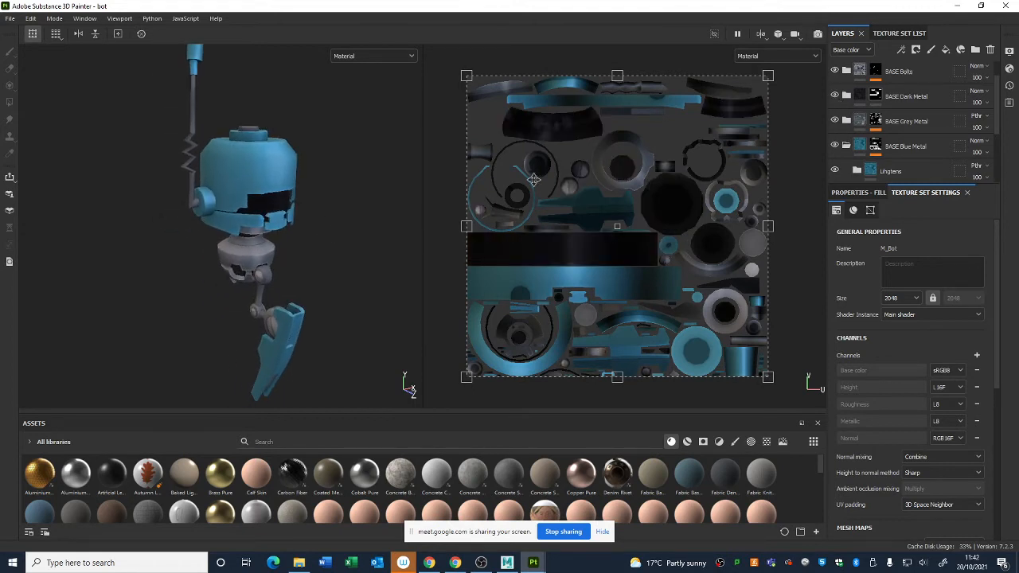
Hide the BASE Bolts, BASE Dark Metal, BASE Grey Metal and BASE Blue Metal folders, and collapse Blue darken's mask effect
left_click(835, 70)
left_click(836, 95)
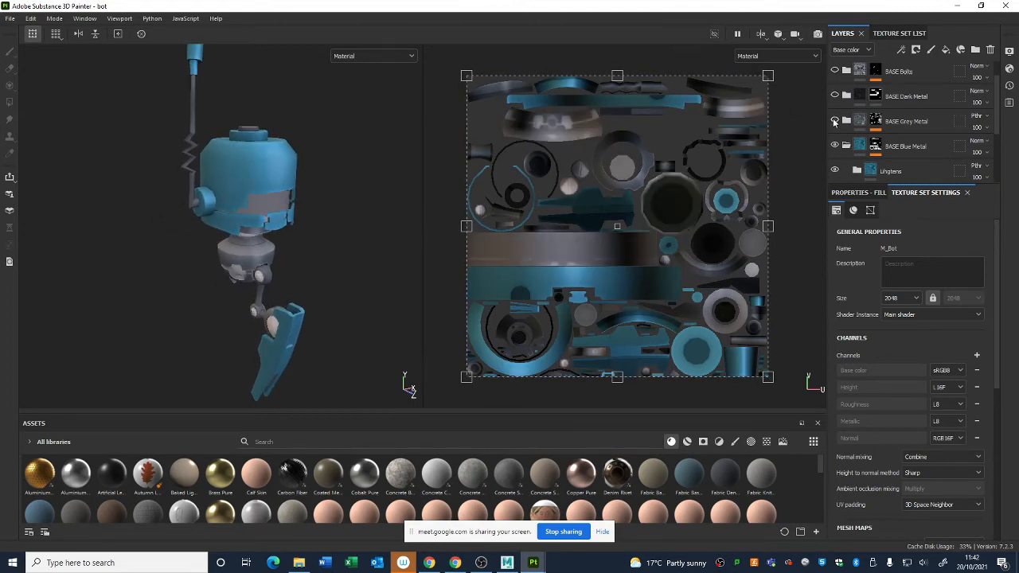
left_click(834, 145)
scroll(838, 151, "down", 2)
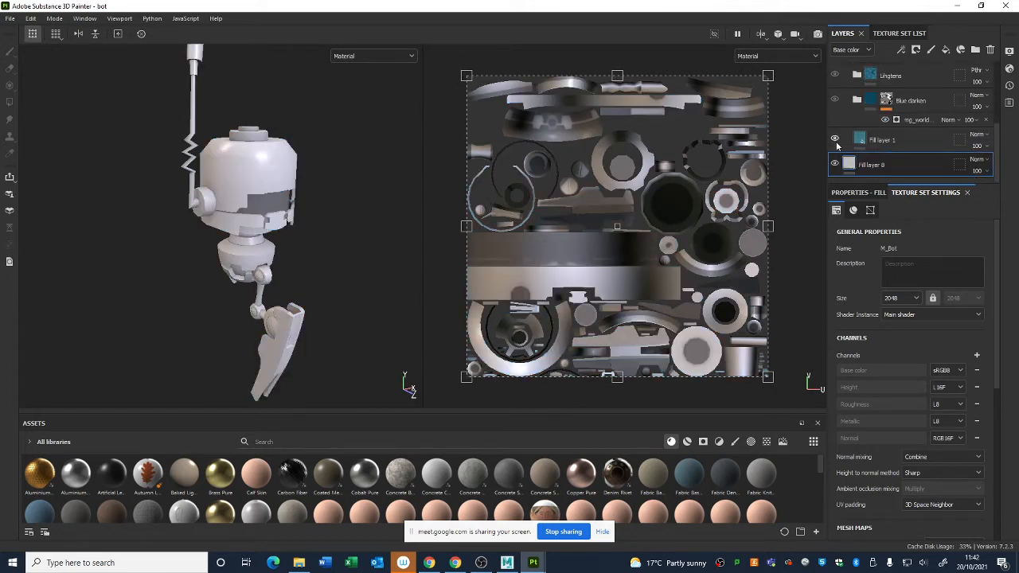
left_click(858, 99)
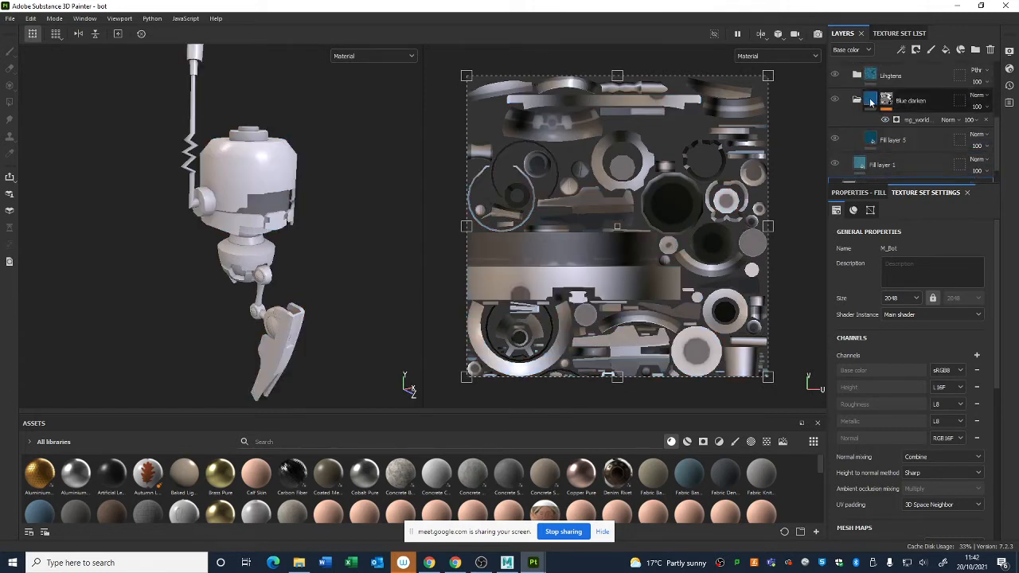
left_click(857, 99)
left_click(871, 109)
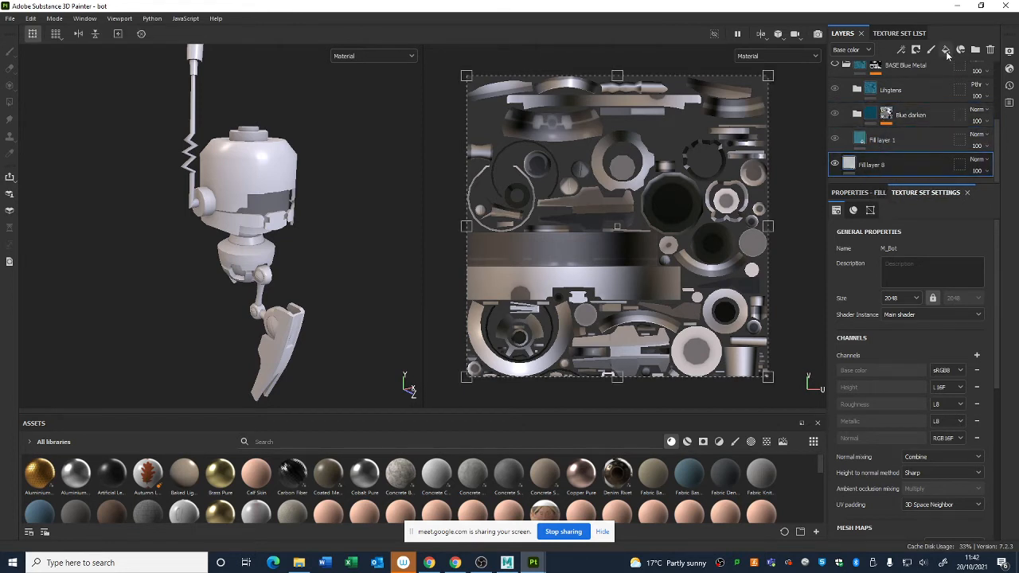
Add a fill layer above Fill layer 8 with the dark red base colour 8c2828 and a roughness of about 0.33
left_click(946, 50)
left_click_drag(258, 168, 279, 201, "alt")
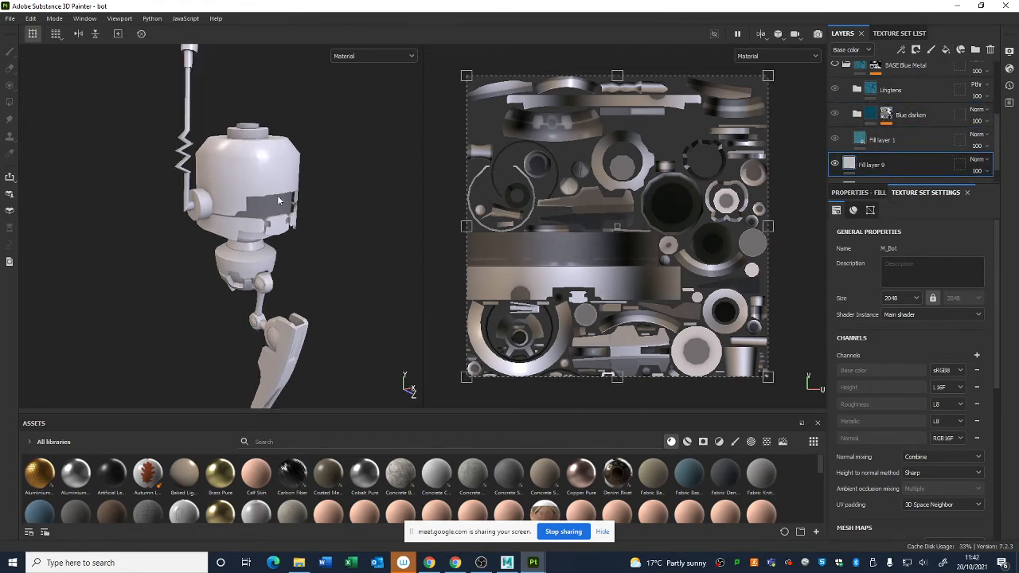
left_click(874, 196)
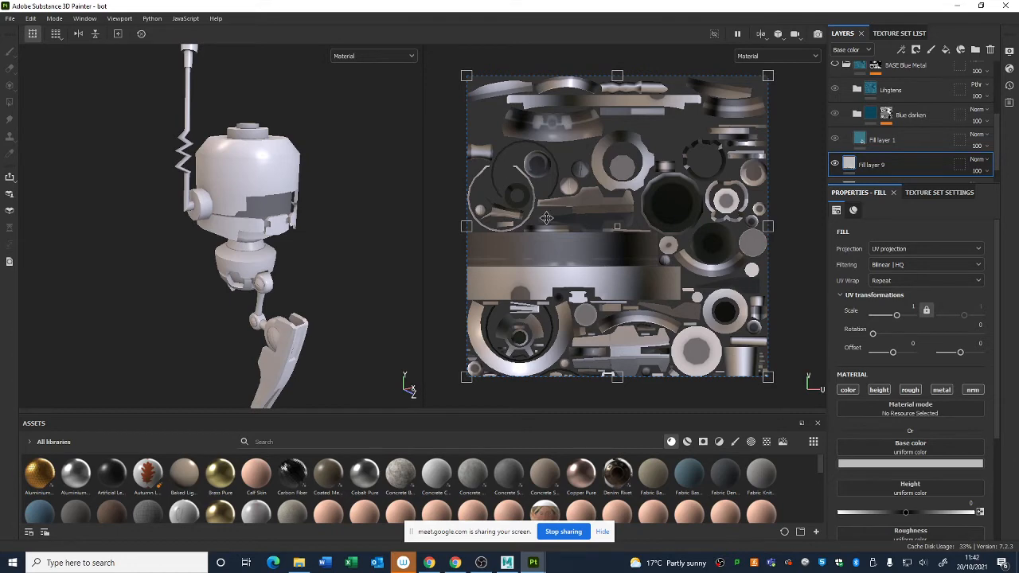
scroll(884, 322, "down", 2)
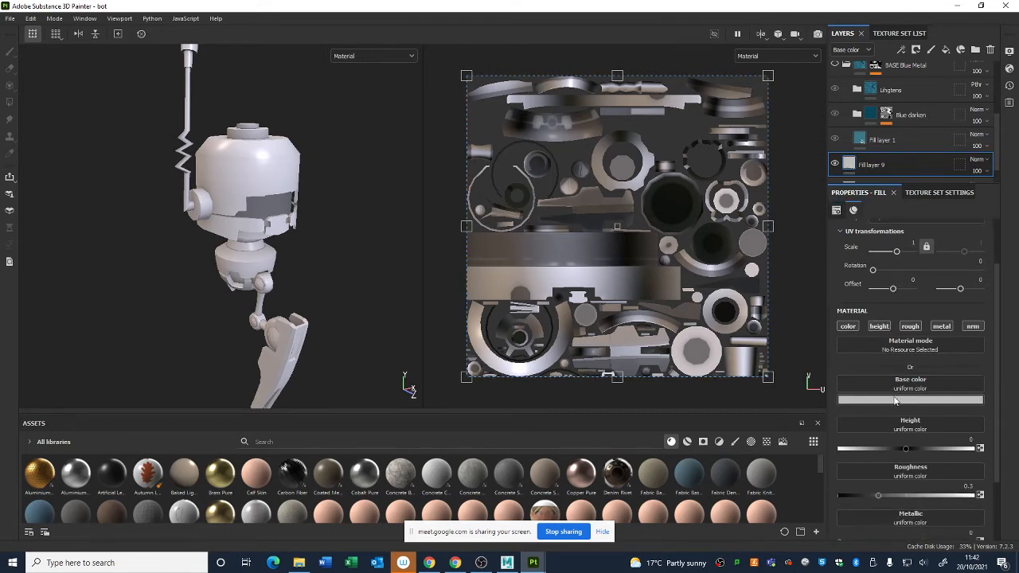
left_click(894, 401)
left_click(912, 460)
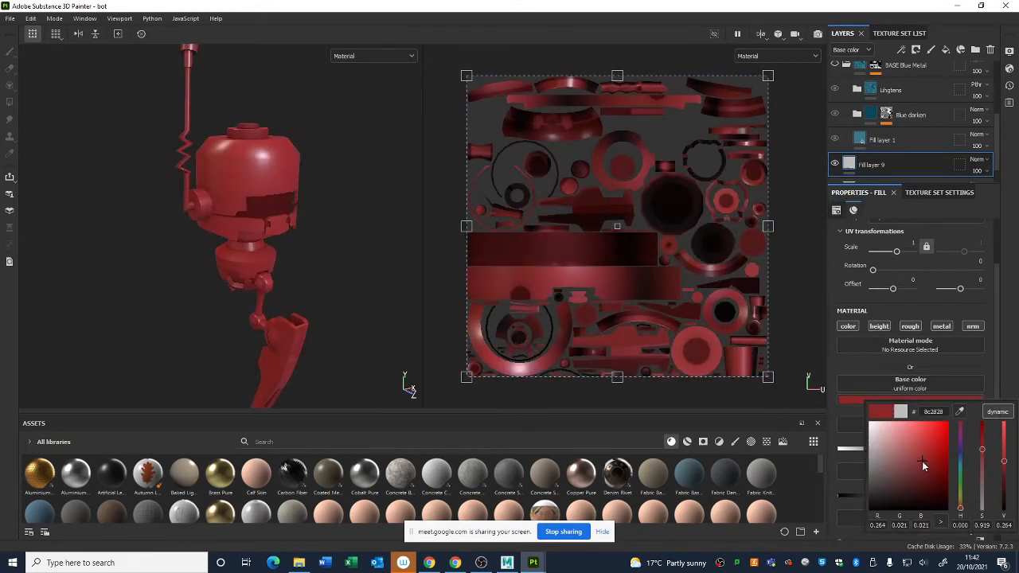
scroll(914, 395, "down", 2)
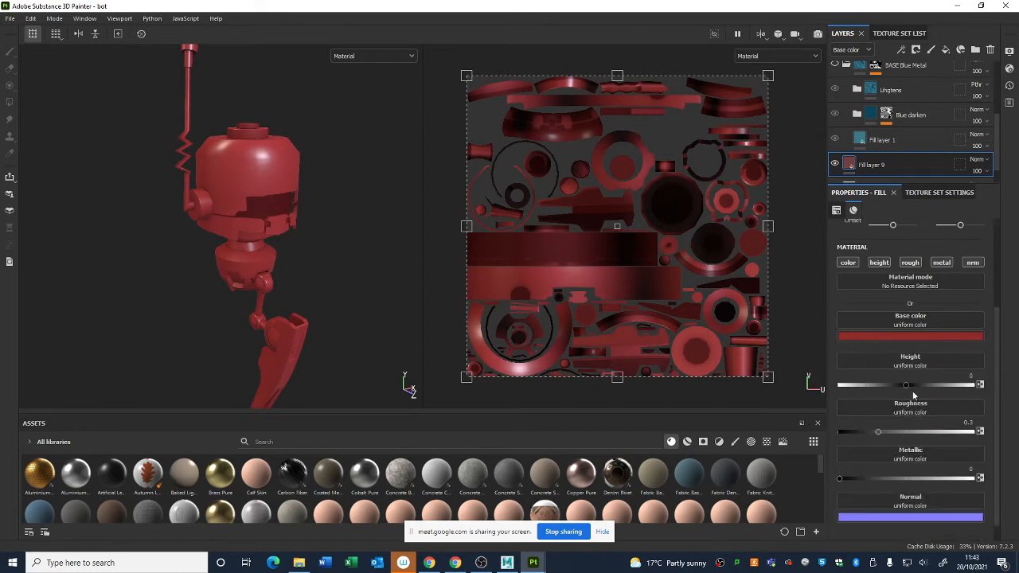
left_click_drag(877, 432, 887, 434)
mouse_move(841, 480)
left_mouse_down()
mouse_move(1002, 480)
mouse_move(836, 473)
left_mouse_up()
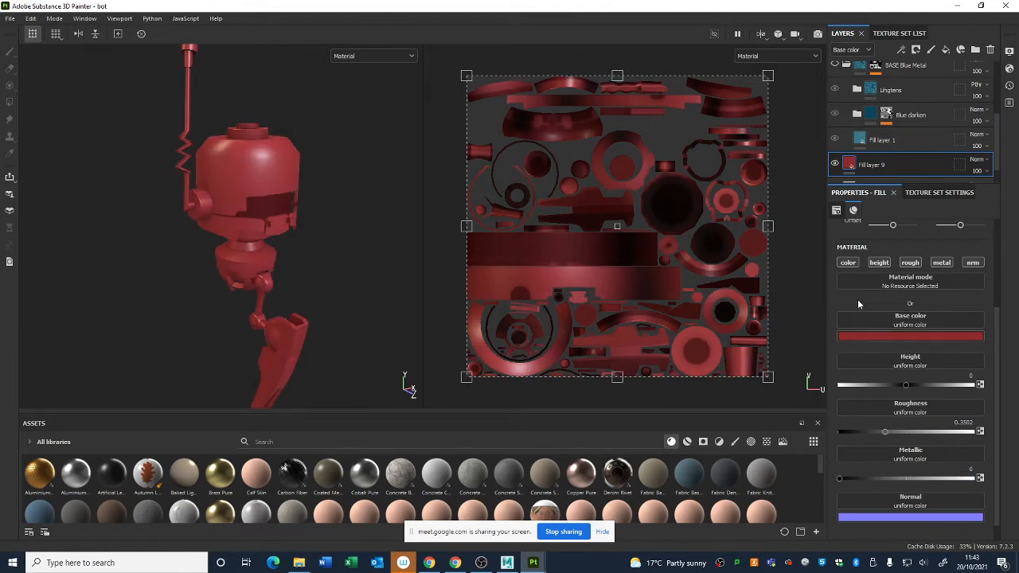
Give the red fill layer a black mask with a paint effect, and undo a test brush stroke on the head
right_click(870, 173)
left_click(907, 24)
right_click(869, 165)
left_click(900, 356)
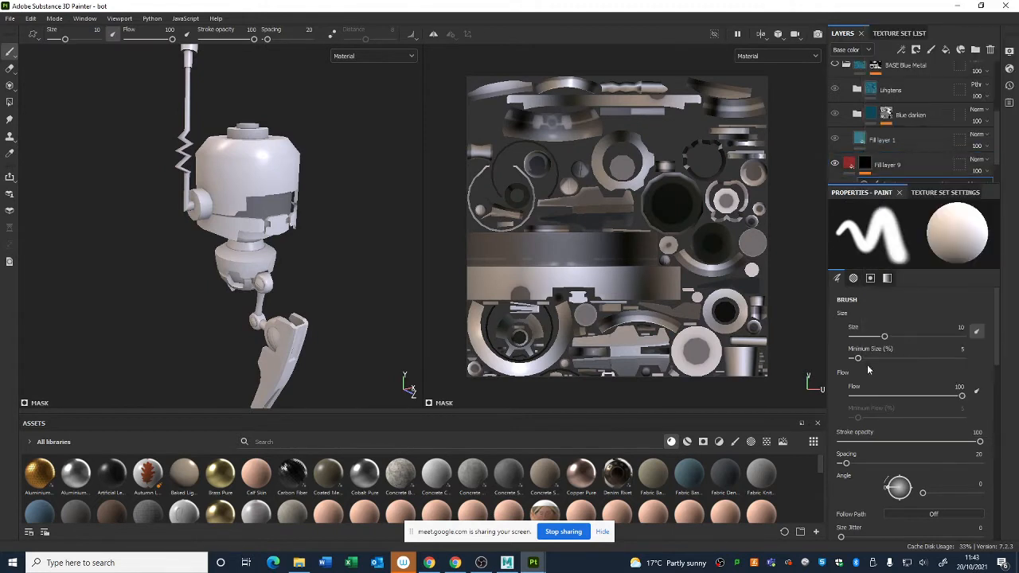
mouse_move(217, 160)
left_mouse_down()
mouse_move(261, 184)
mouse_move(257, 175)
left_mouse_up()
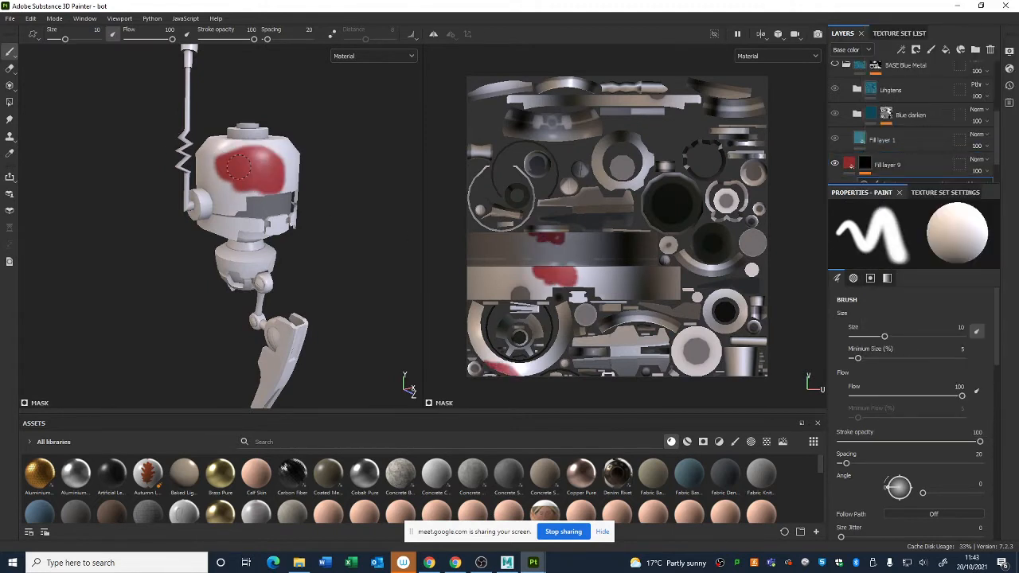
key("ctrl+z")
Using Polygon Fill in mesh mode, reveal the red on the head shell, mouth piece, lower body dome and upper arm link
left_click(10, 102)
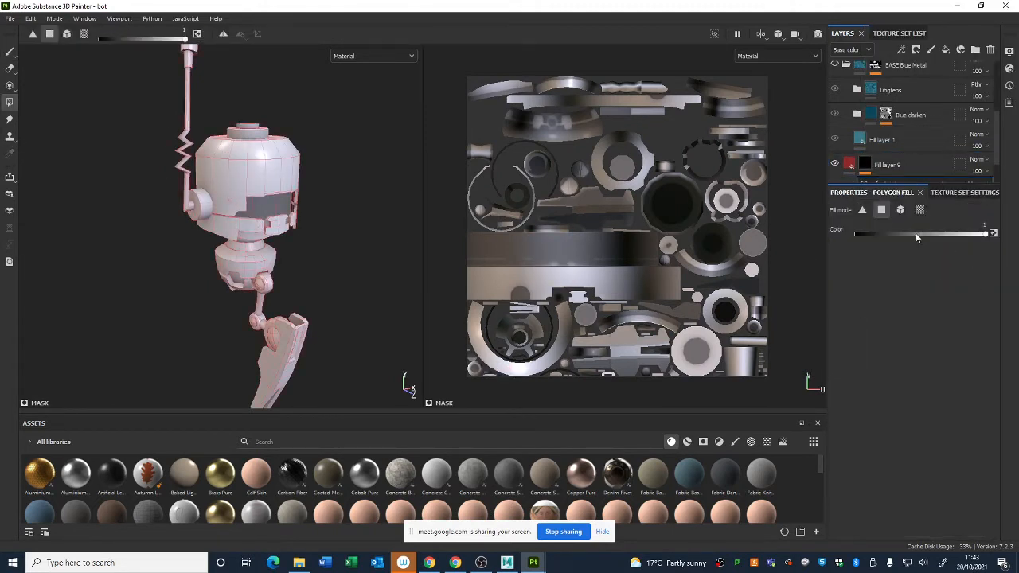
left_click(900, 211)
left_click(234, 179)
left_click(229, 224)
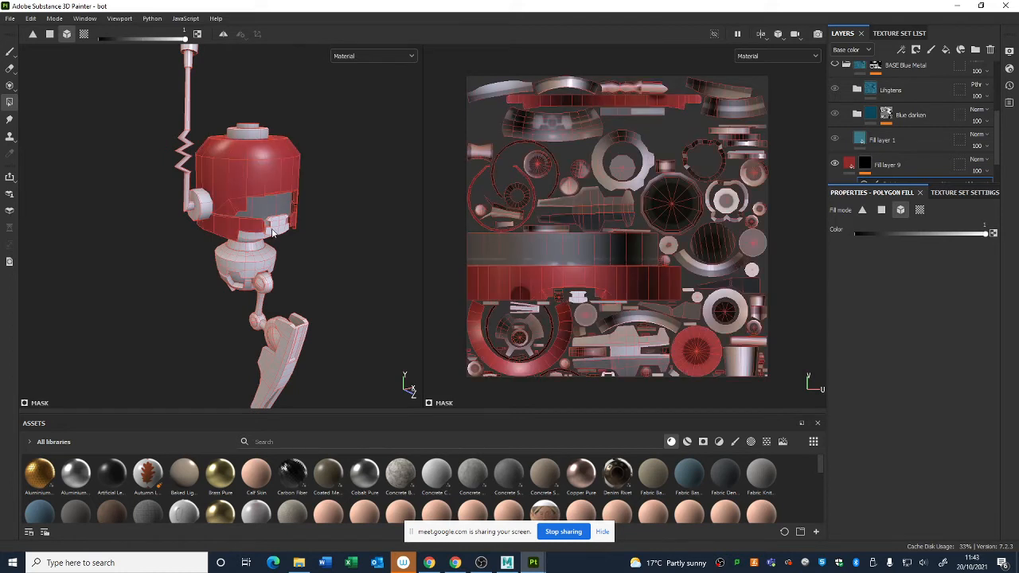
left_click(276, 227)
scroll(253, 269, "up", 2)
left_click(253, 280)
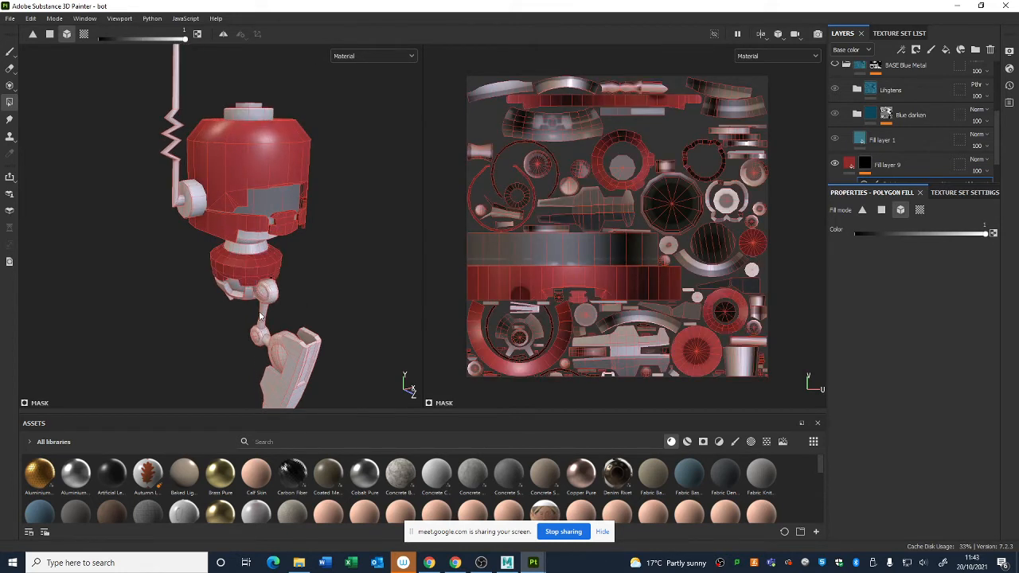
left_click(261, 317)
scroll(266, 342, "up", 2)
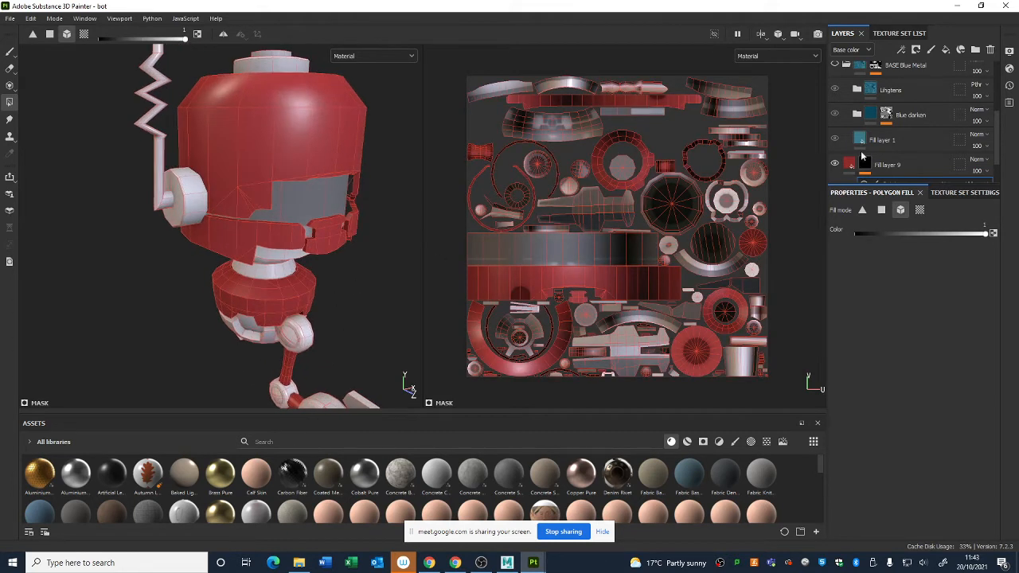
Lower the roughness of the red fill layer to about 0.22
left_click(872, 166)
scroll(872, 168, "down", 1)
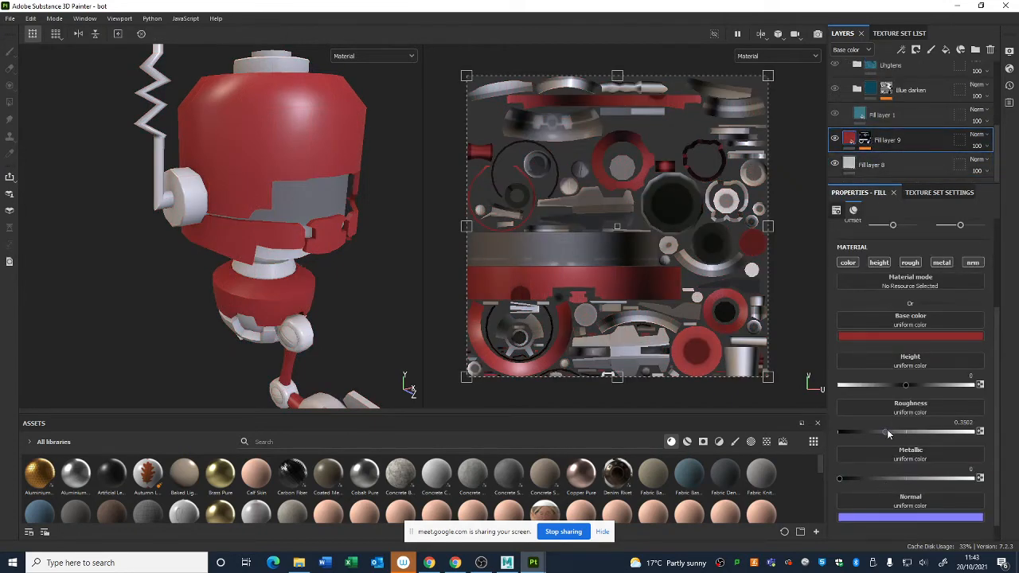
left_click_drag(889, 432, 867, 431)
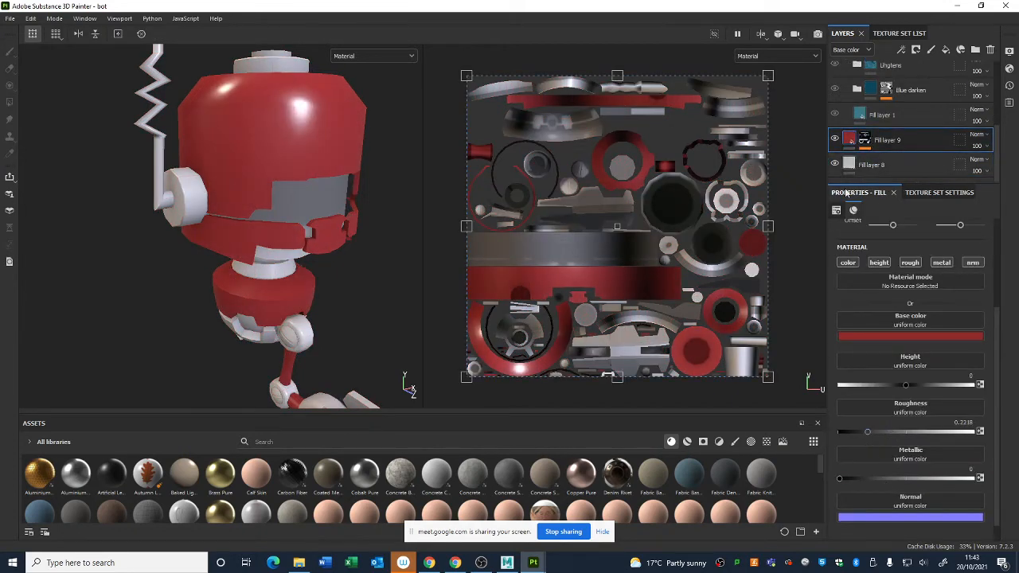
Add a fill layer above the red one and give it the dark olive base colour 3a391f
left_click(946, 49)
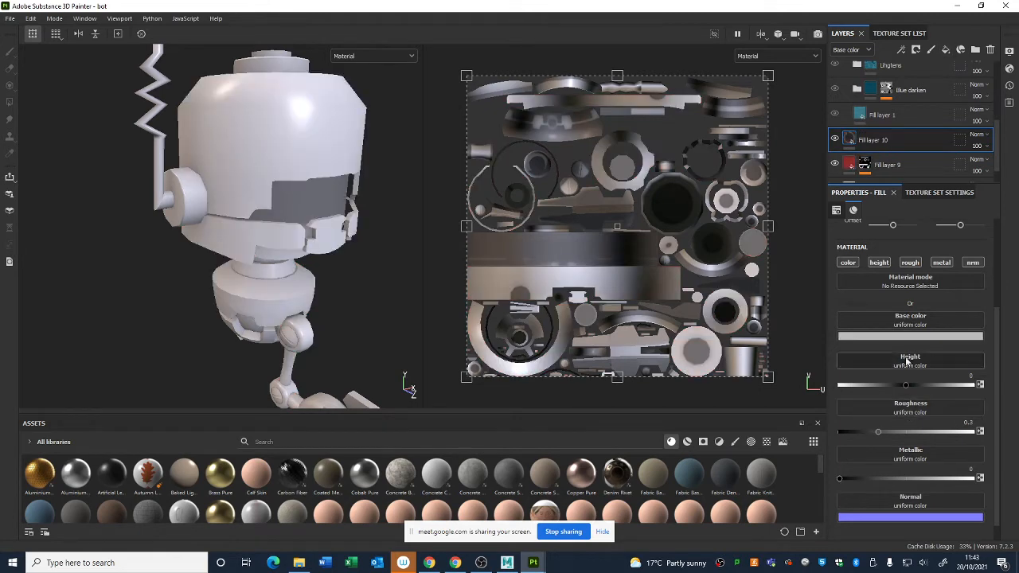
left_click(910, 335)
left_click_drag(919, 393, 904, 430)
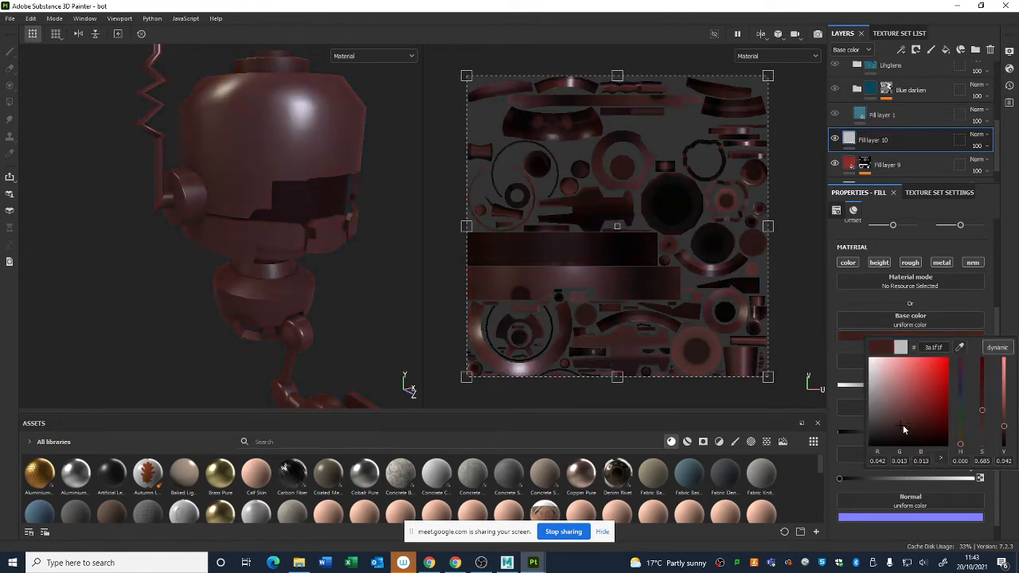
left_click(960, 434)
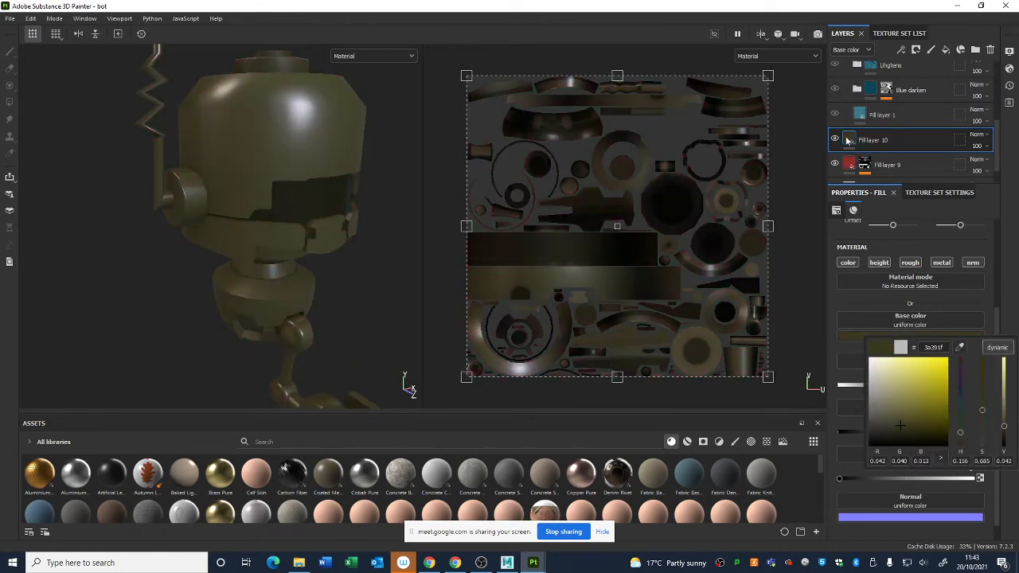
Add a black mask with a paint effect to the olive fill layer
right_click(848, 141)
left_click(922, 178)
right_click(860, 140)
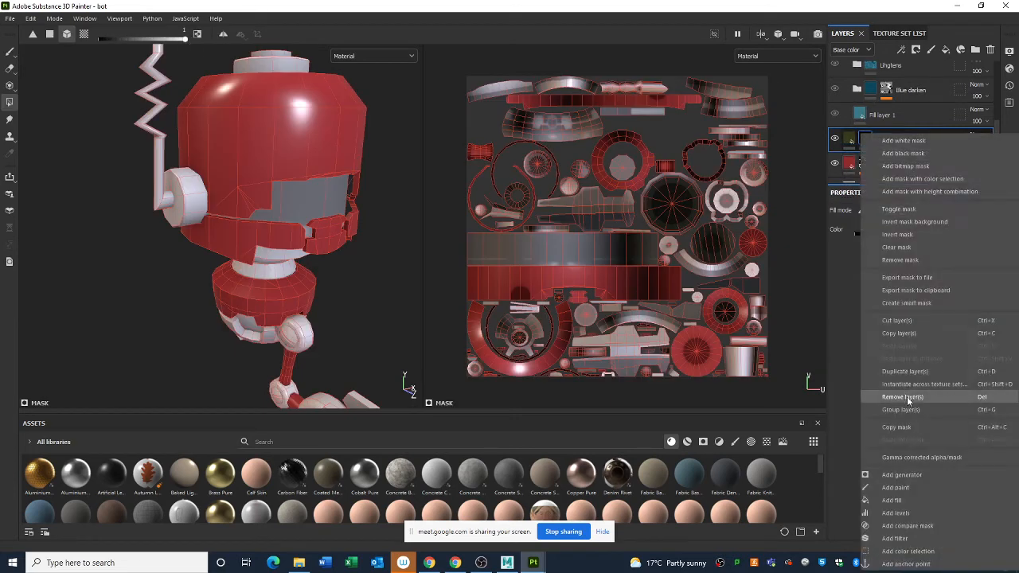
left_click(896, 488)
Fill the inner neck, the inner lower body and the arm joint meshes in the olive layer's mask
left_click_drag(275, 268, 327, 256, "alt")
mouse_move(269, 305)
left_mouse_down()
mouse_move(302, 312)
mouse_move(376, 283)
left_mouse_up()
left_click(327, 312)
left_click(319, 342)
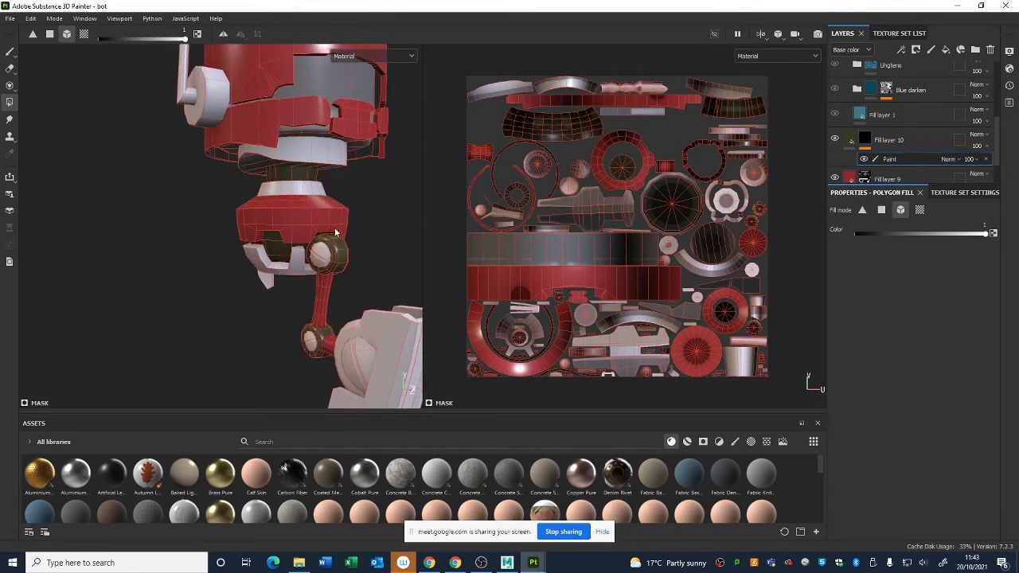
Raise the roughness of the olive fill layer to about 0.7
left_click_drag(348, 133, 338, 169, "alt")
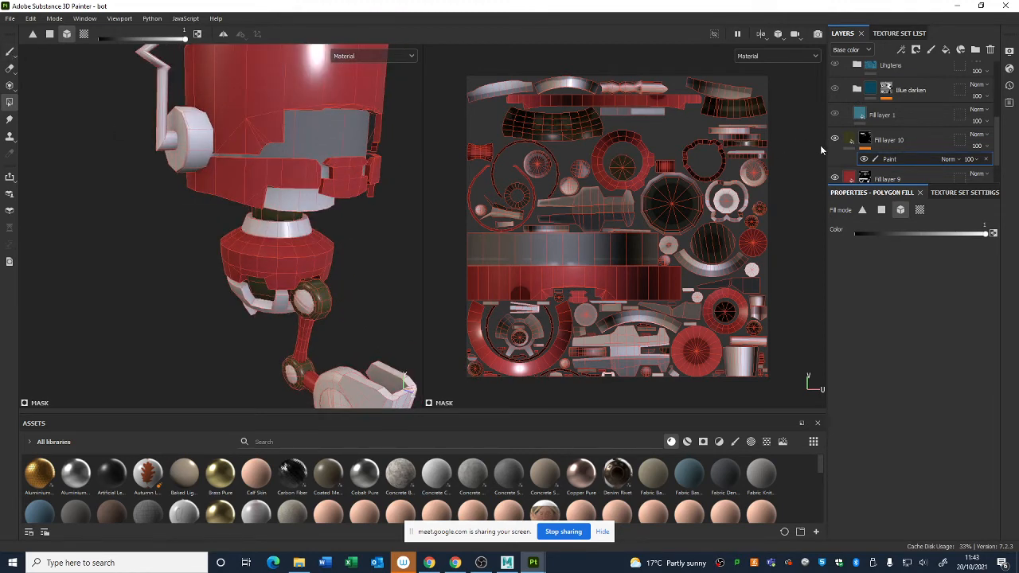
left_click(848, 141)
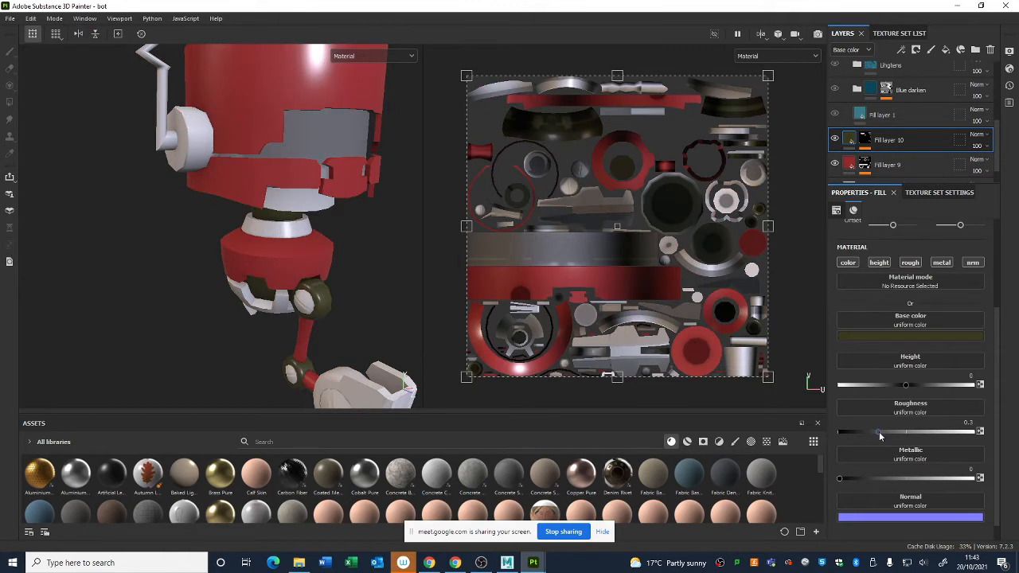
left_click_drag(879, 434, 934, 432)
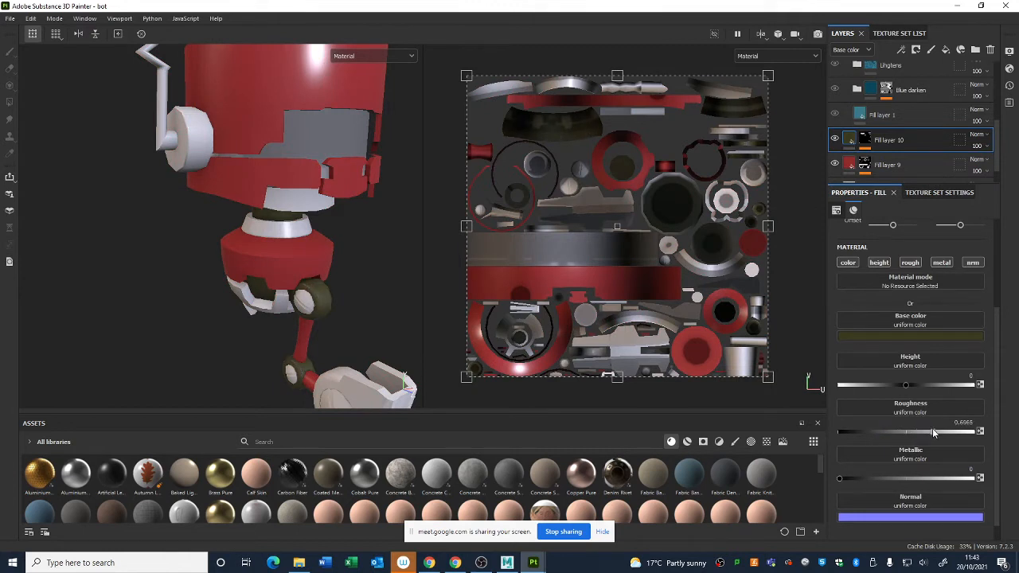
Raise the red fill layer's metallic value to 1
left_click(853, 169)
left_click_drag(857, 480, 986, 470)
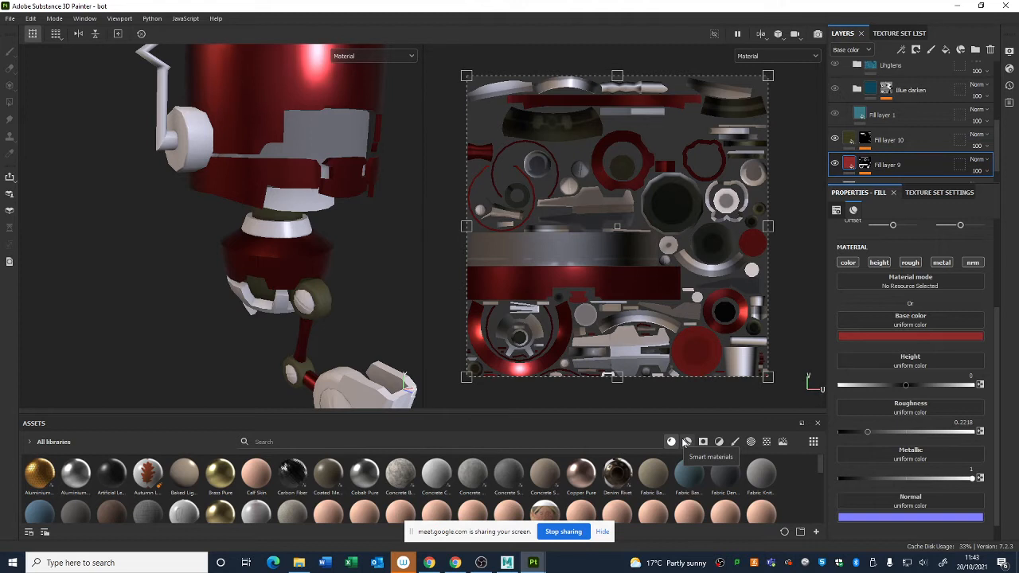
Inspect the whole bot in 3D and examine how its parts are laid out in the 2D texture view
right_click_drag(225, 369, 54, 164, "alt")
left_click_drag(215, 179, 258, 208, "alt")
mouse_move(258, 209)
right_mouse_down("alt")
mouse_move(336, 299)
mouse_move(323, 302)
mouse_move(275, 208)
right_mouse_up("alt")
left_click_drag(275, 209, 229, 269, "alt")
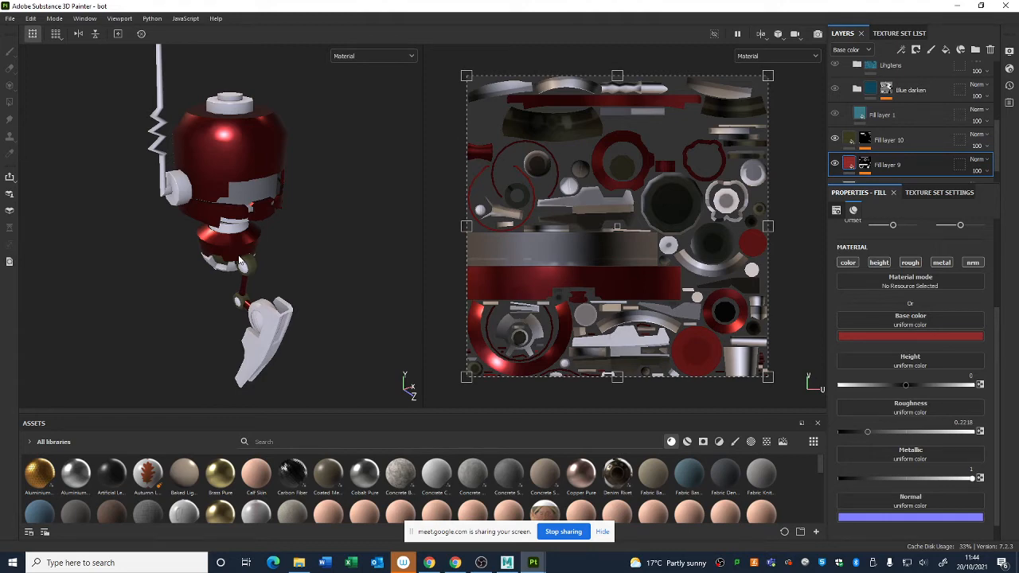
right_click_drag(626, 244, 665, 256, "alt")
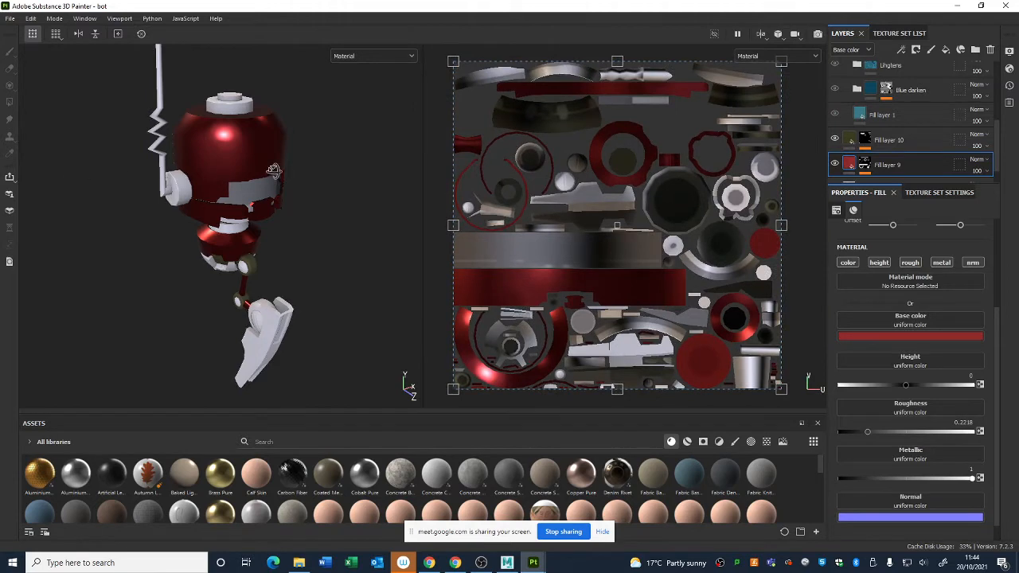
left_click_drag(271, 171, 259, 150, "alt")
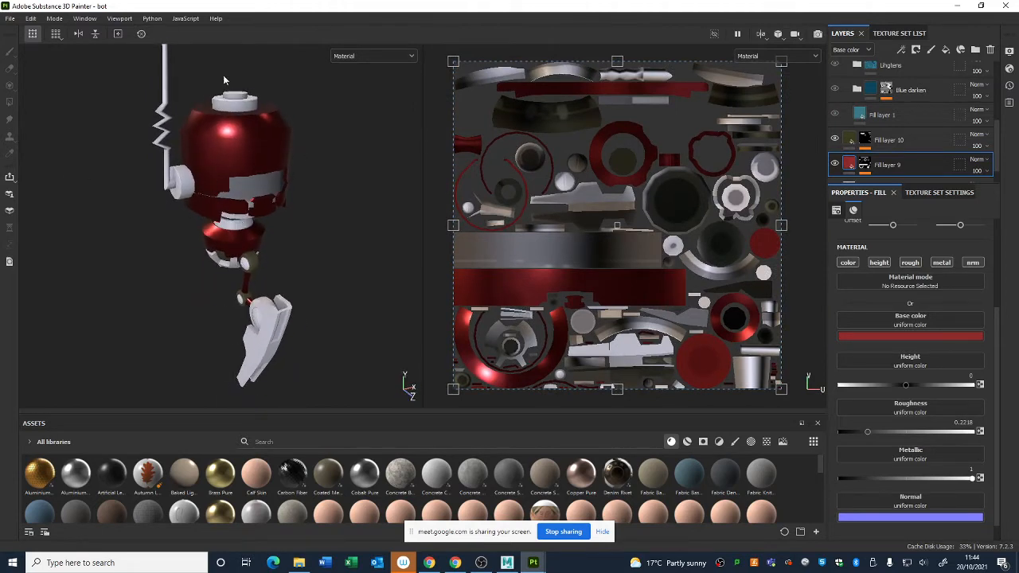
key("F3")
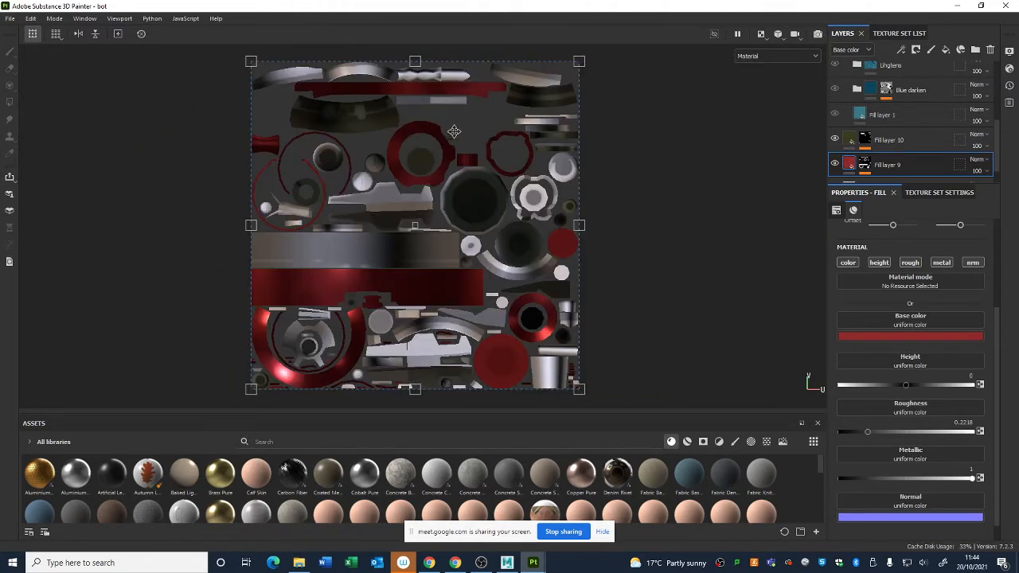
right_click_drag(599, 250, 584, 244, "alt")
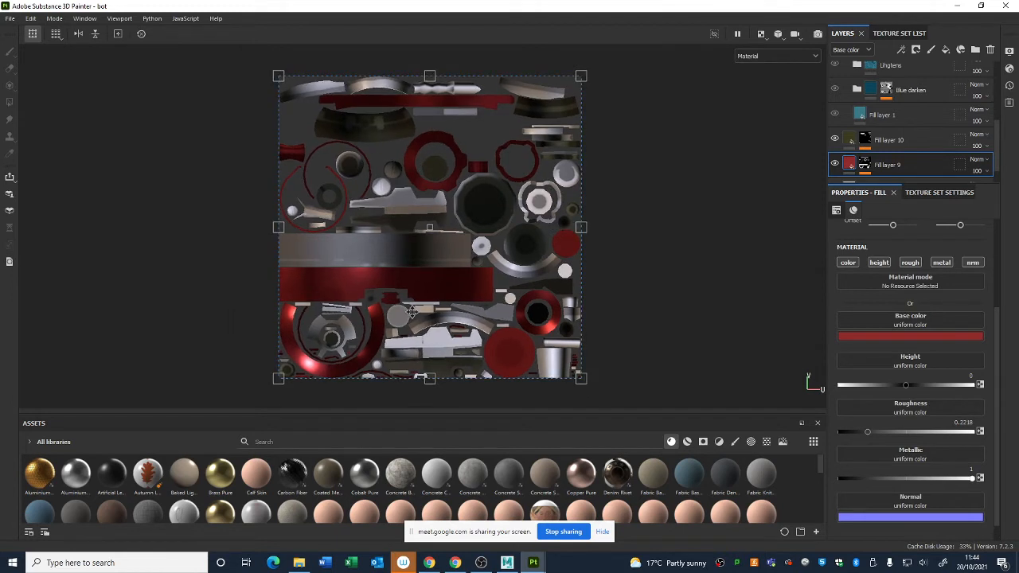
middle_click_drag(422, 231, 537, 240, "alt")
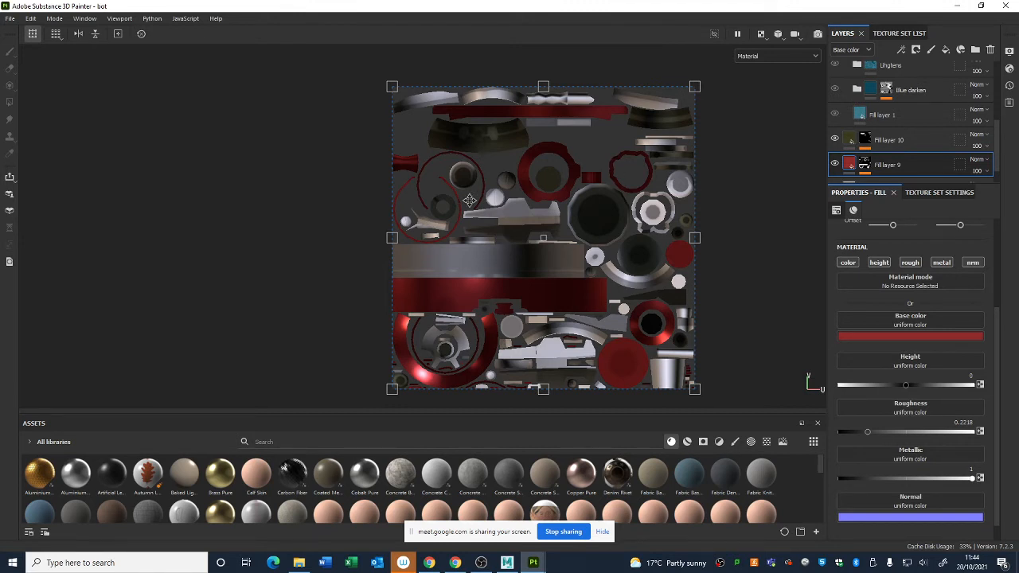
Switch to Maya, select all of the bot's UV shells to examine the shared layout, and return to Substance 3D Painter
left_click(507, 562)
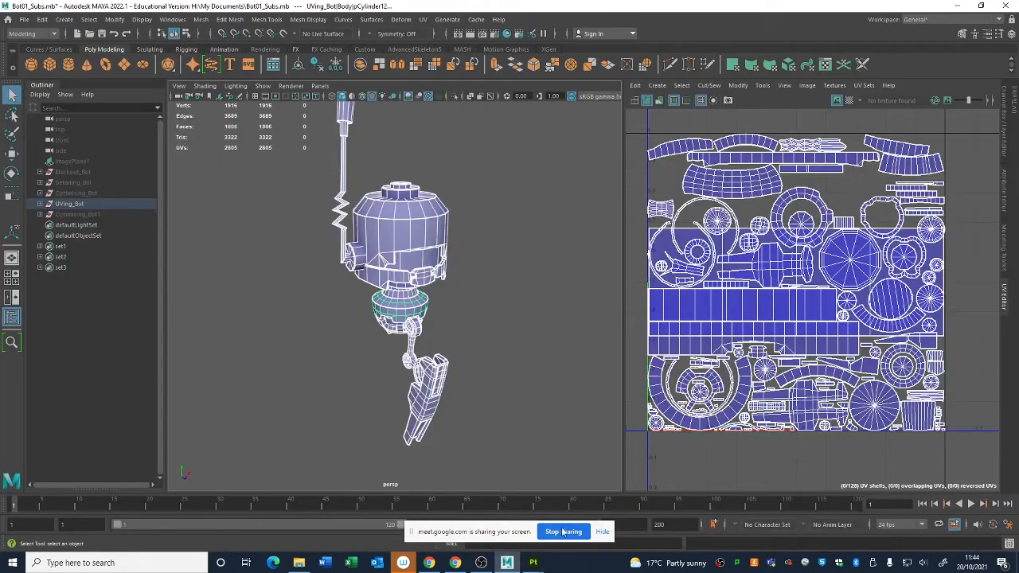
right_click_drag(744, 225, 699, 205)
left_click_drag(635, 122, 987, 484)
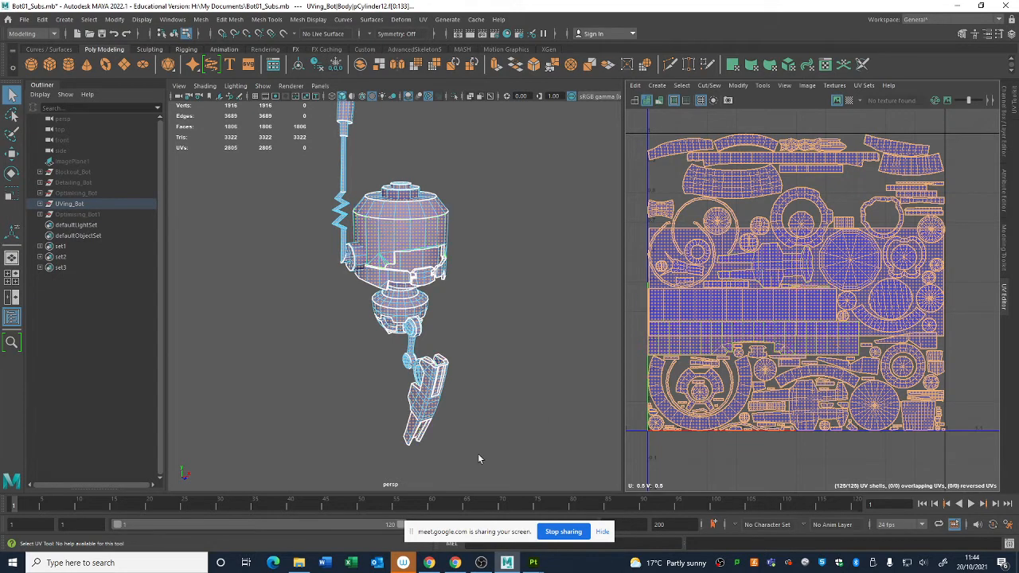
mouse_move(299, 563)
left_click(958, 6)
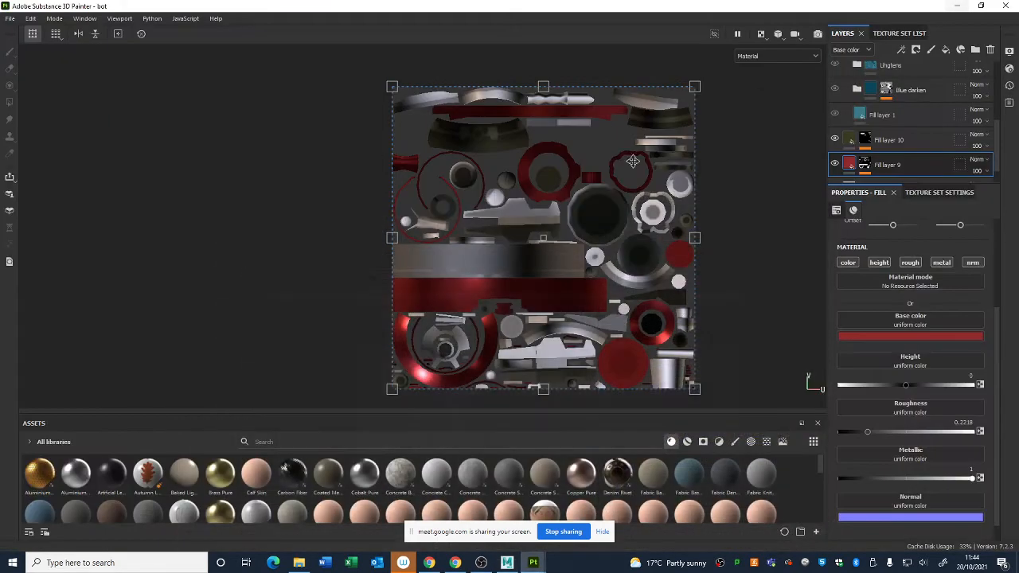
Compare the bot model with its full UV layout side by side in the split 3D and 2D view
key("F2")
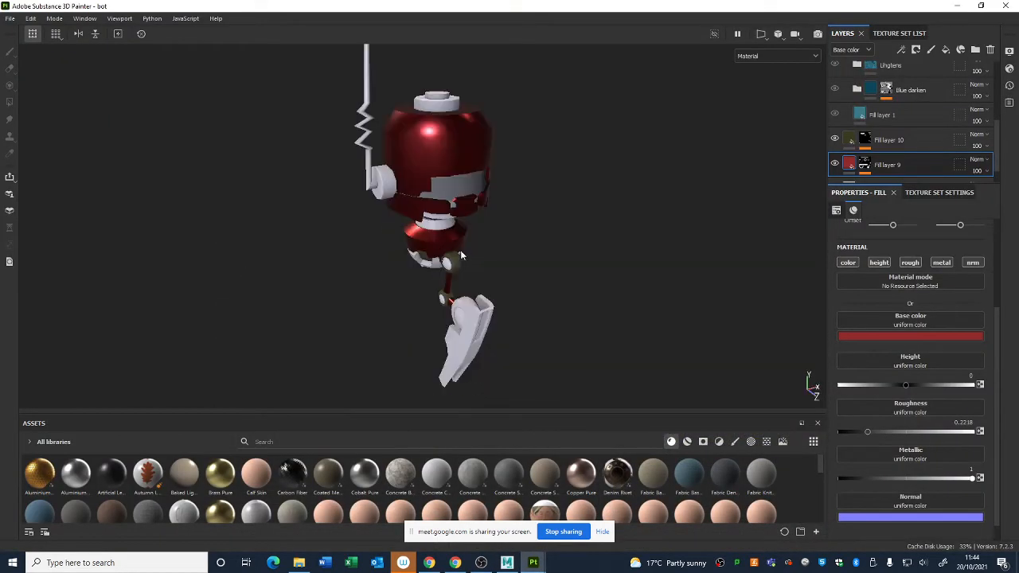
key("F1")
scroll(660, 301, "down", 3)
middle_click_drag(625, 261, 584, 238, "alt")
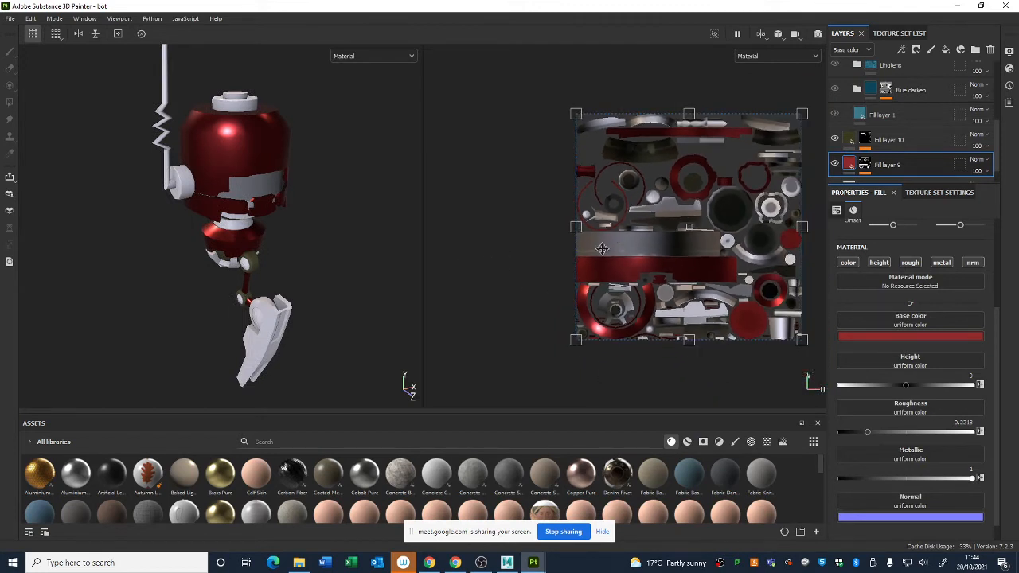
middle_click_drag(677, 233, 593, 232, "alt")
scroll(593, 232, "up", 1)
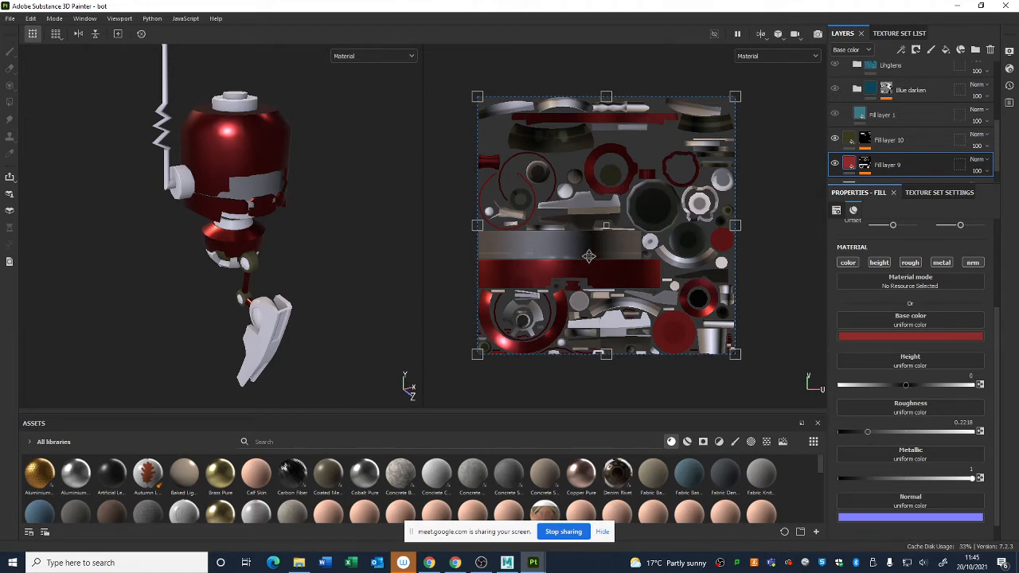
Examine the bot's head and body close up in 3D, comparing them with the 2D texture layout
key("F2")
right_click_drag(606, 253, 557, 209, "alt")
left_click_drag(420, 219, 447, 146, "alt")
right_click_drag(561, 271, 625, 355, "alt")
middle_click_drag(522, 220, 532, 248, "alt")
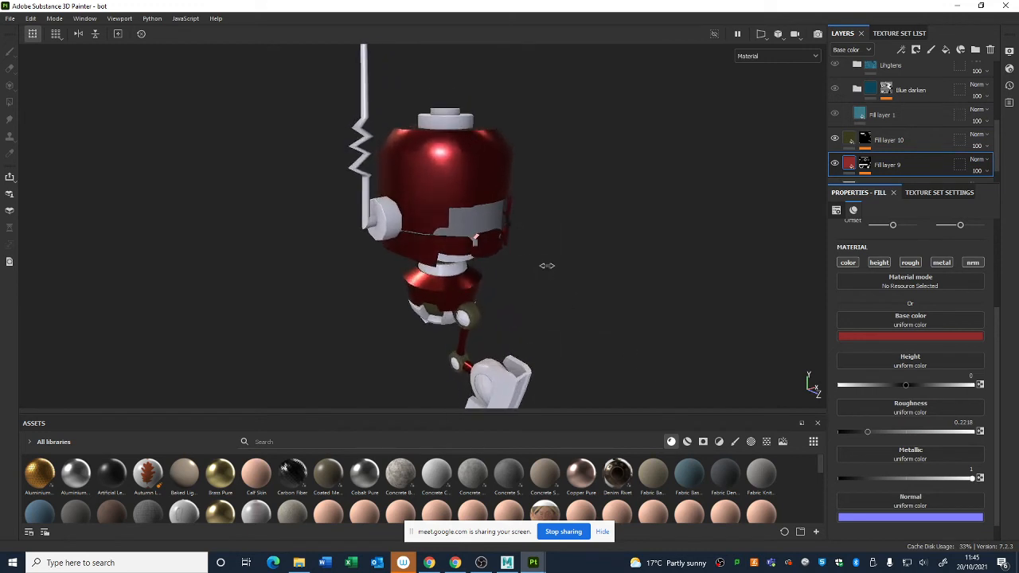
mouse_move(546, 266)
left_mouse_down("alt")
mouse_move(568, 269)
mouse_move(555, 275)
left_mouse_up("alt")
right_click_drag(555, 276, 561, 349, "alt")
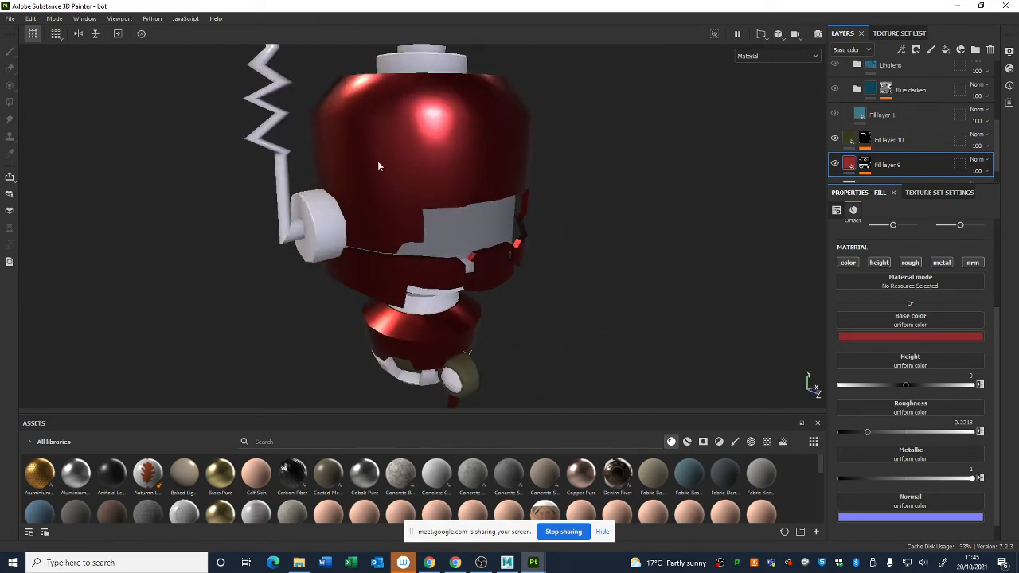
key("F3")
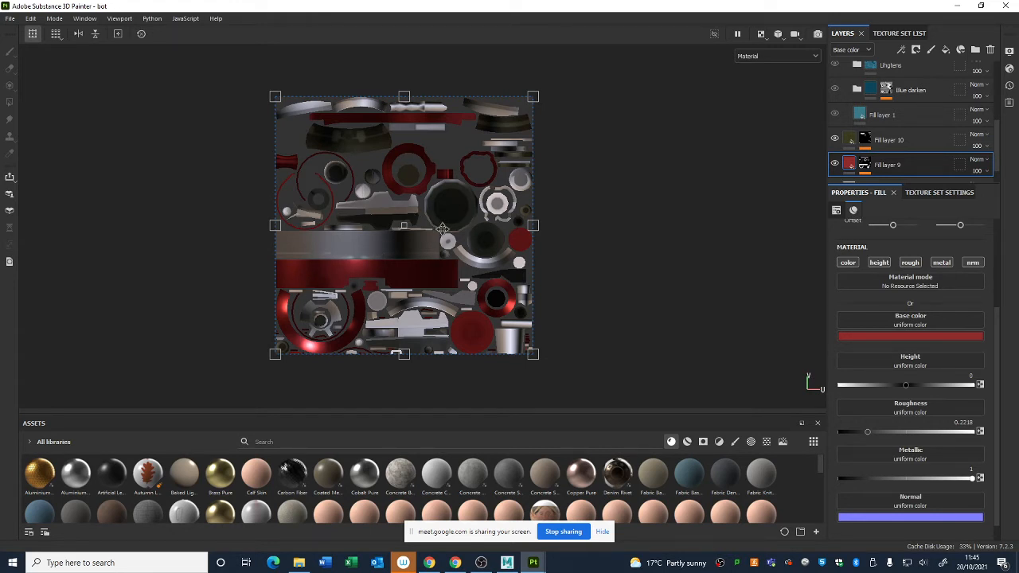
key("F2")
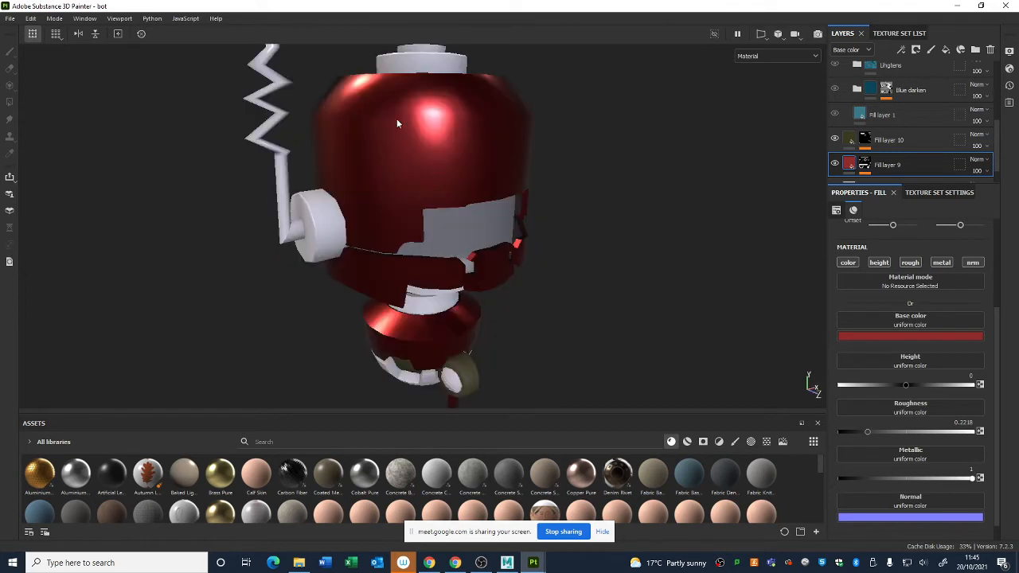
right_click_drag(593, 271, 204, 141, "alt")
key("F3")
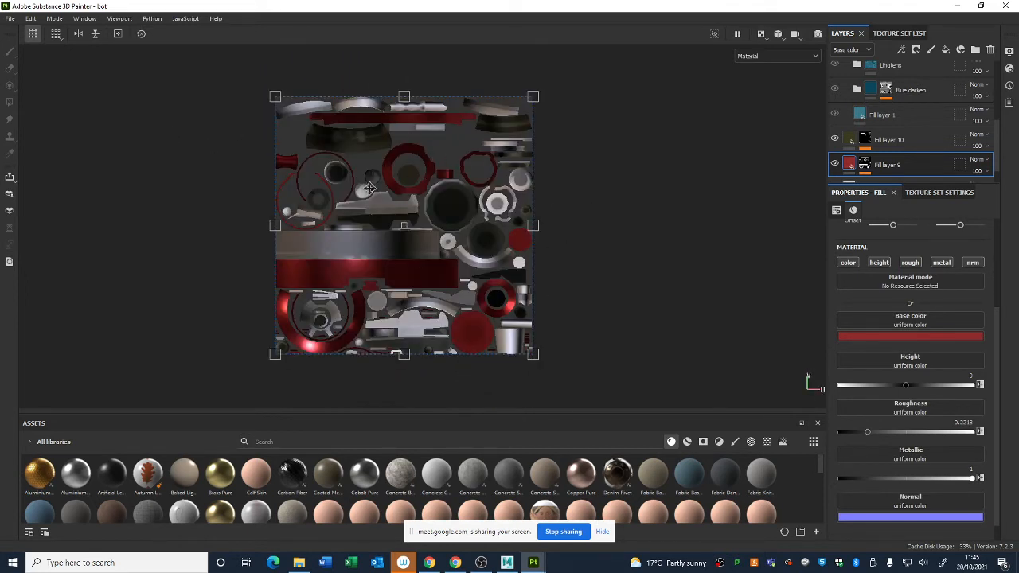
key("F1")
Start a texture export, exclude the M_Face texture set and show the M_Bot output maps
left_click(10, 17)
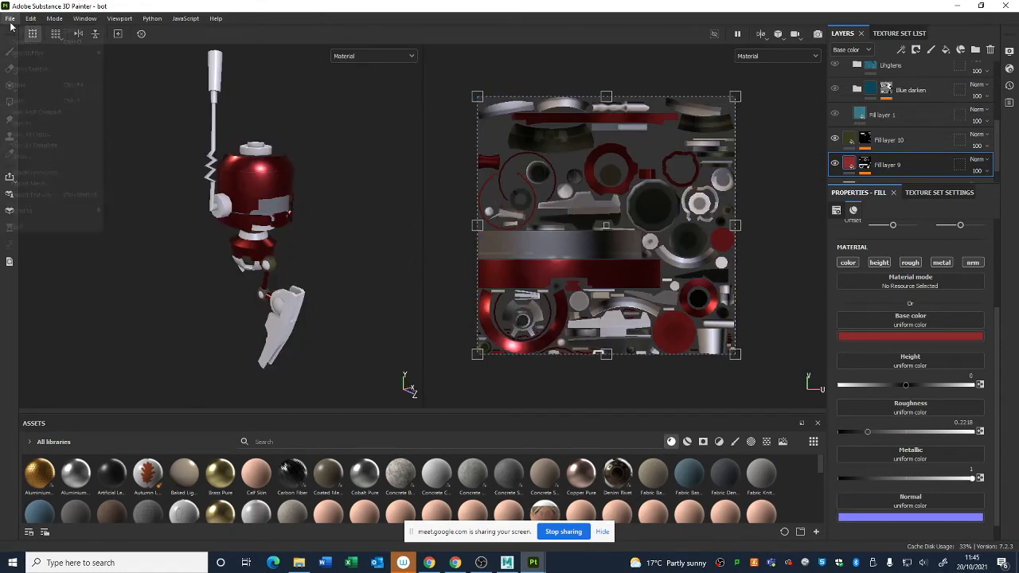
left_click(34, 197)
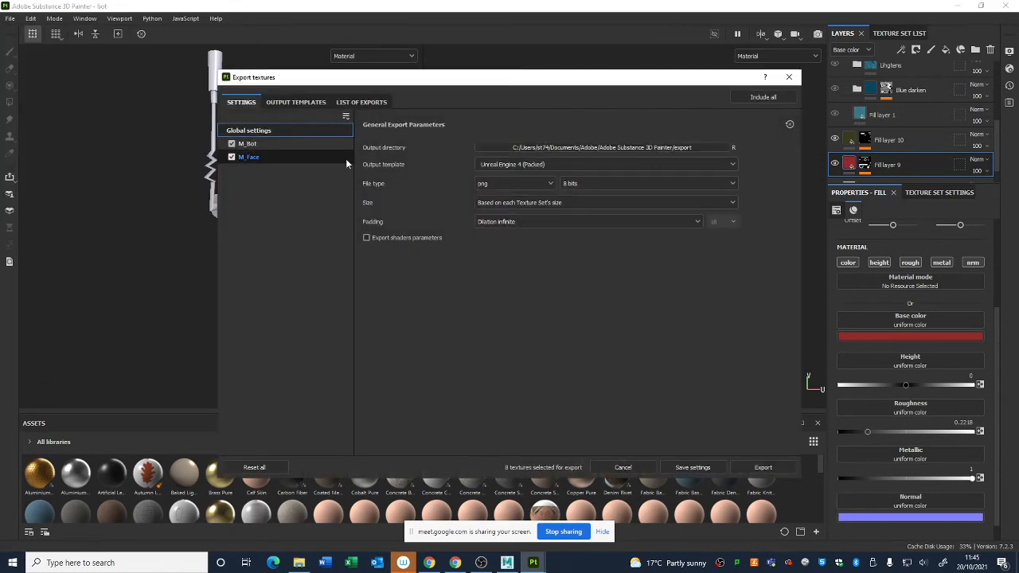
left_click(230, 158)
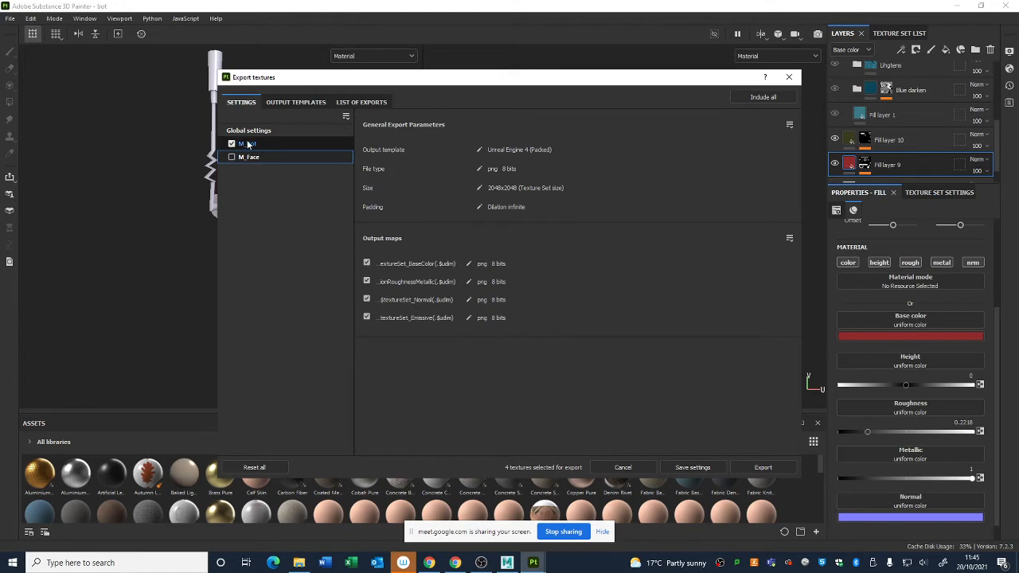
left_click(248, 144)
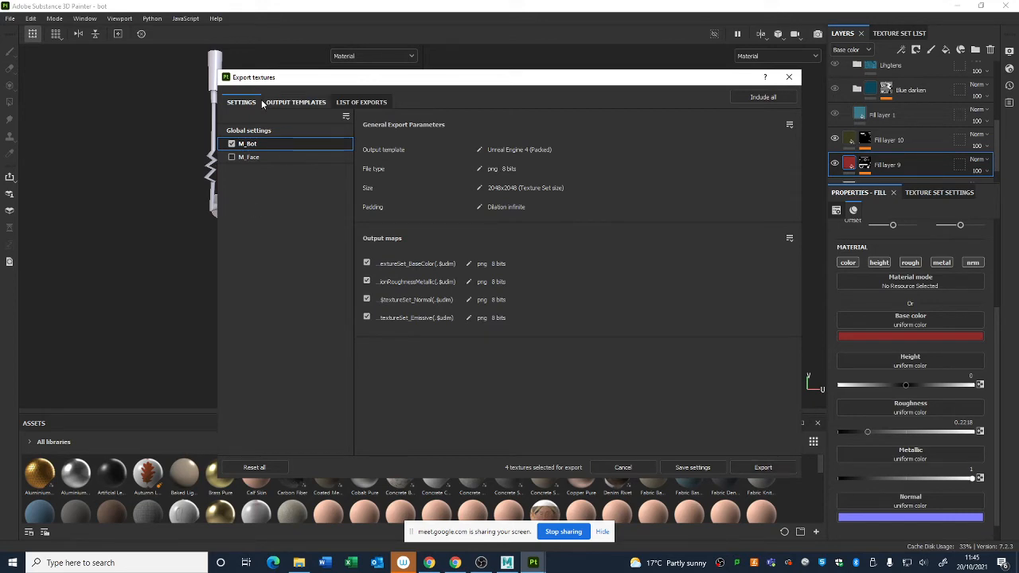
Review the output templates and the list of files planned for the M_Bot export
left_click(299, 103)
left_click(248, 102)
left_click(336, 102)
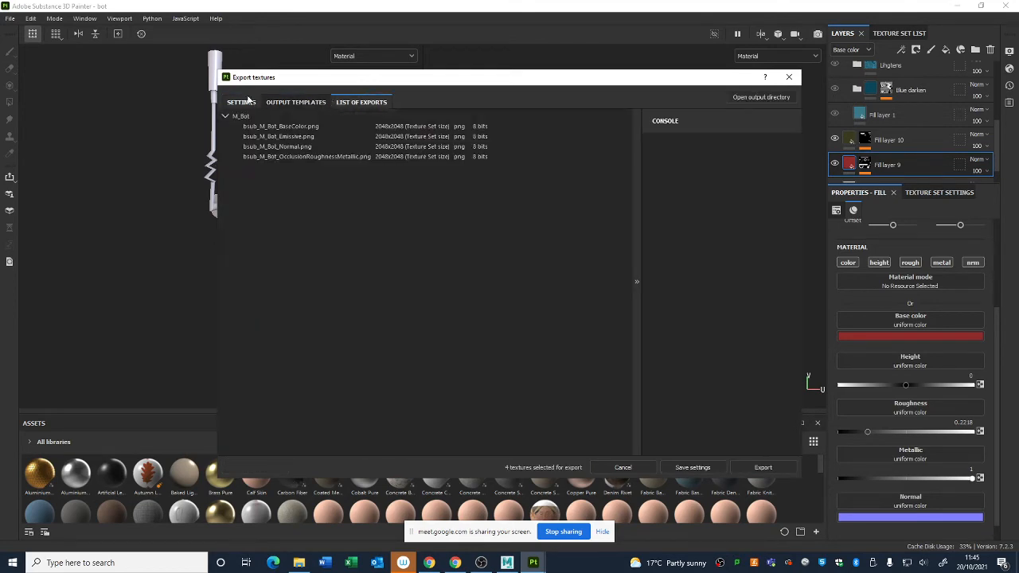
Set the global export directory to the Desktop and export the M_Bot textures with the Unreal Engine 4 (Packed) template
left_click(241, 102)
left_click(248, 129)
left_click(676, 150)
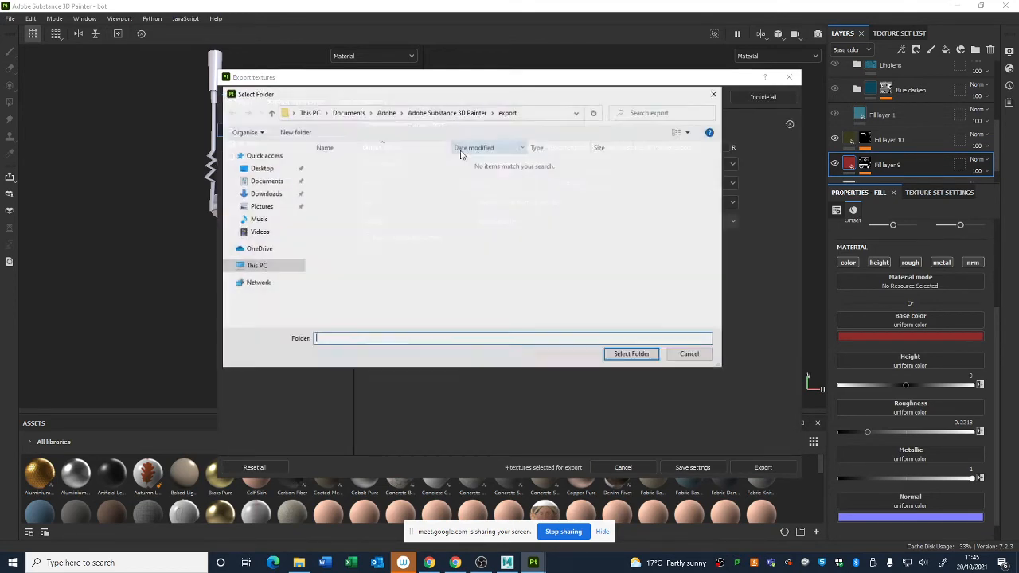
left_click(261, 168)
left_click(613, 353)
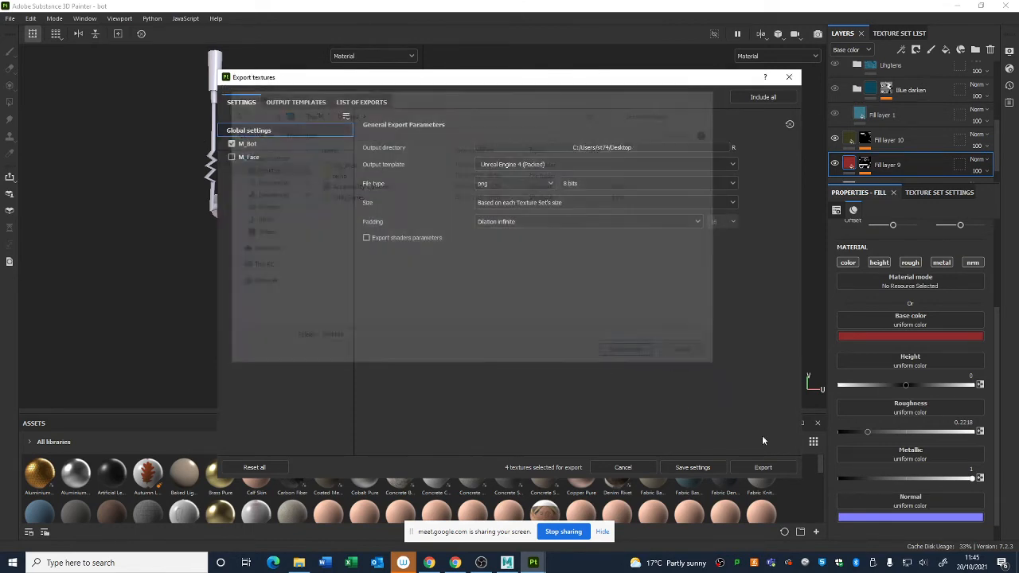
left_click(763, 468)
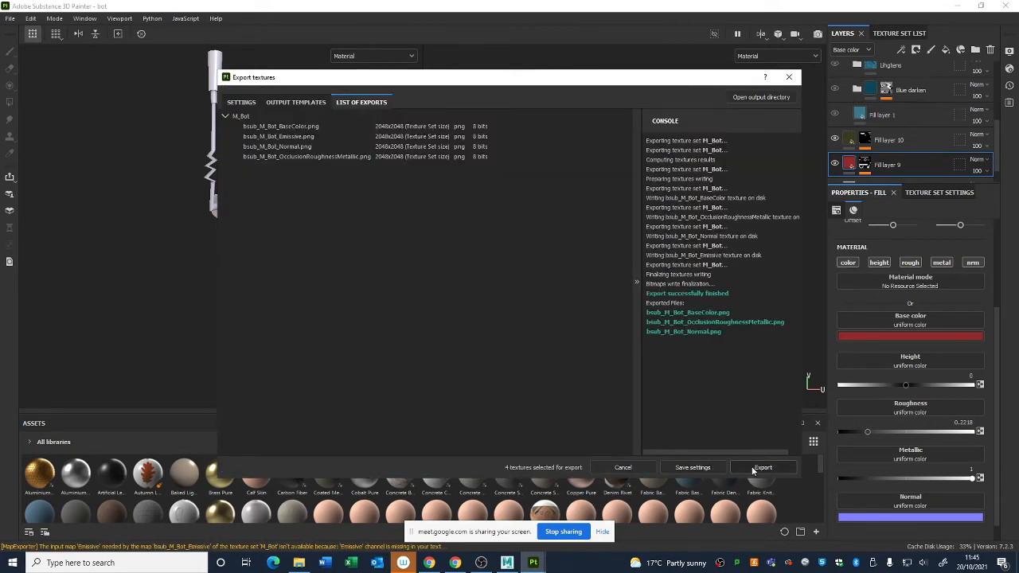
left_click(789, 76)
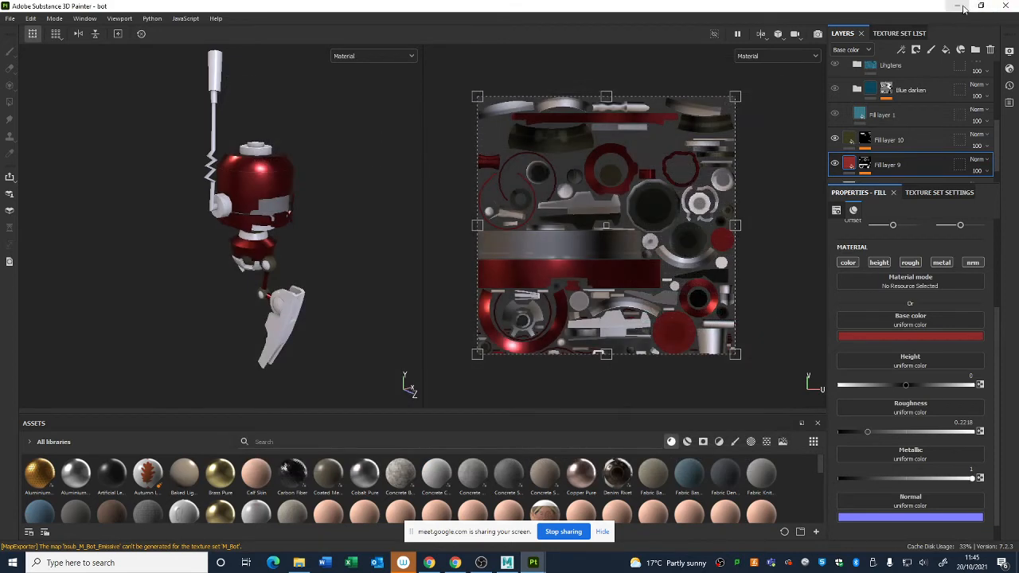
Show the desktop and gather the exported M_Bot textures and the mesh normal map image in its middle
left_click(1004, 559)
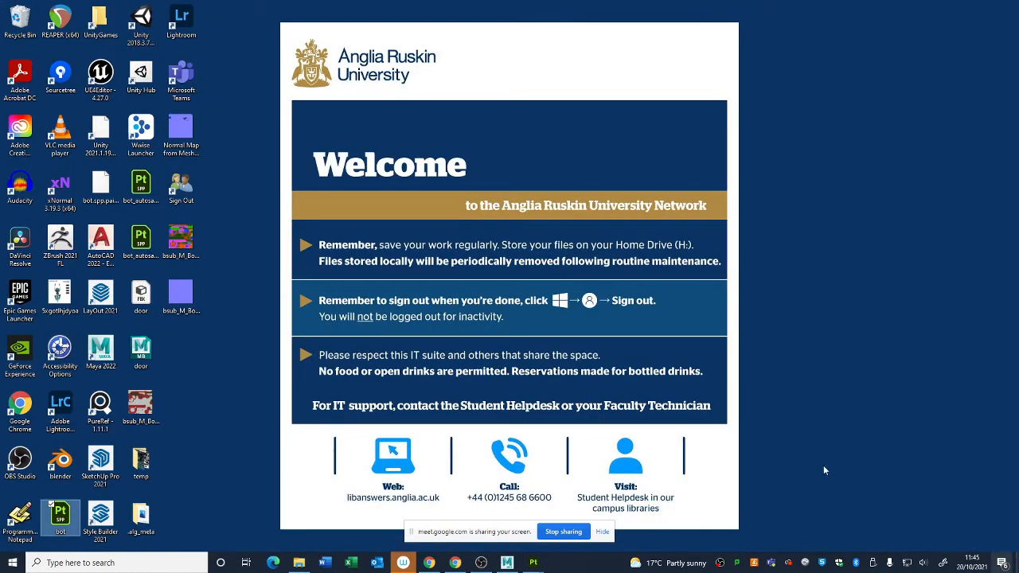
left_click_drag(181, 295, 503, 301)
left_click_drag(181, 243, 505, 239)
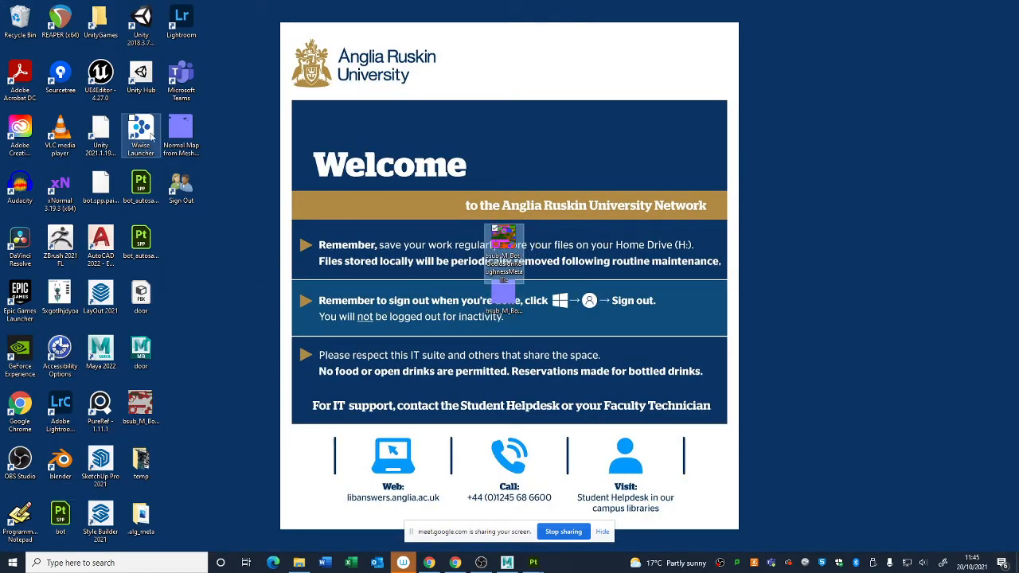
left_click_drag(181, 137, 505, 189)
left_click_drag(141, 408, 465, 188)
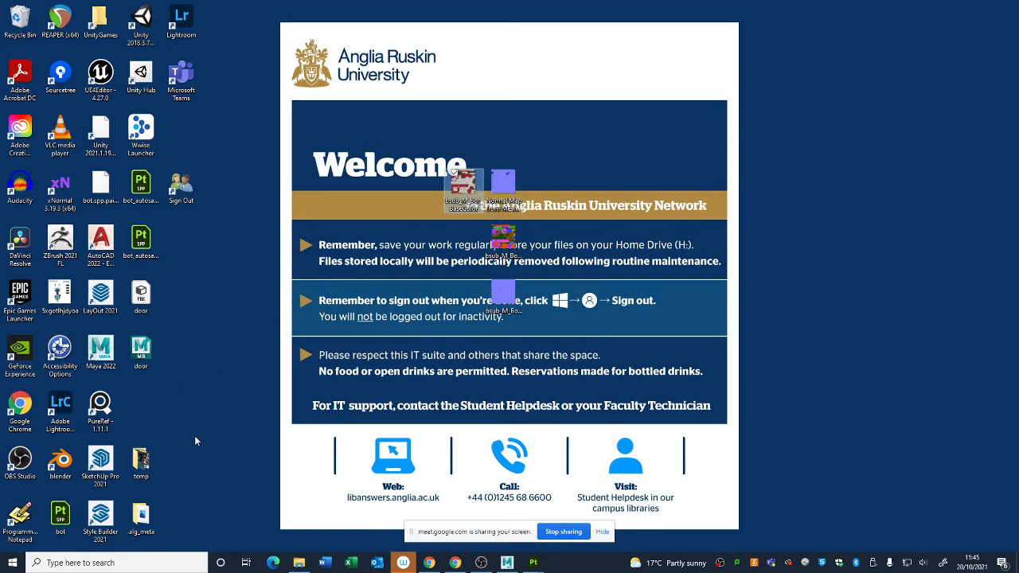
left_click_drag(141, 516, 149, 510)
Open bsub_M_Bot_BaseColor.png and compare it with the 2D texture layout in Substance 3D Painter
double_click(462, 187)
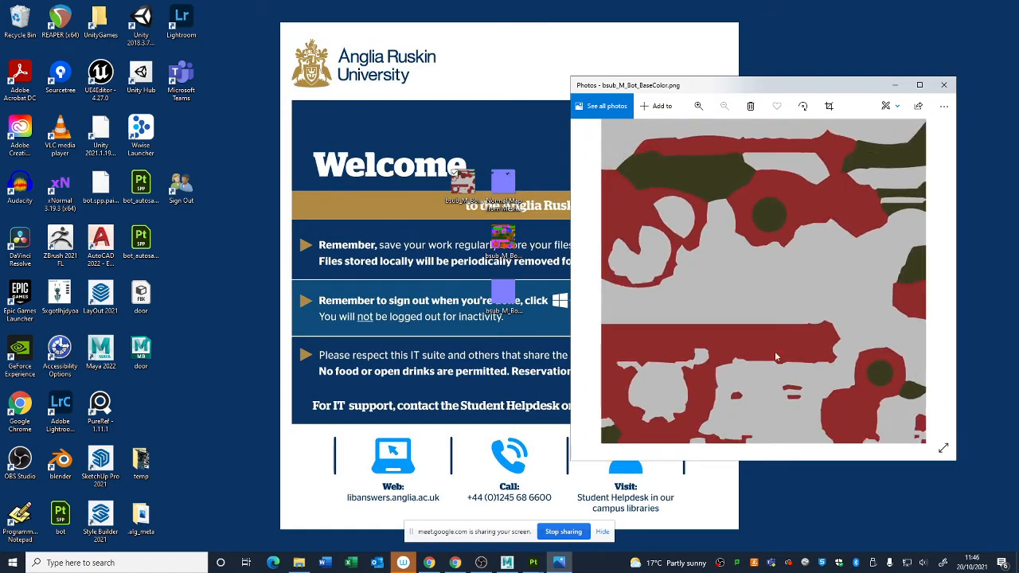
left_click(534, 563)
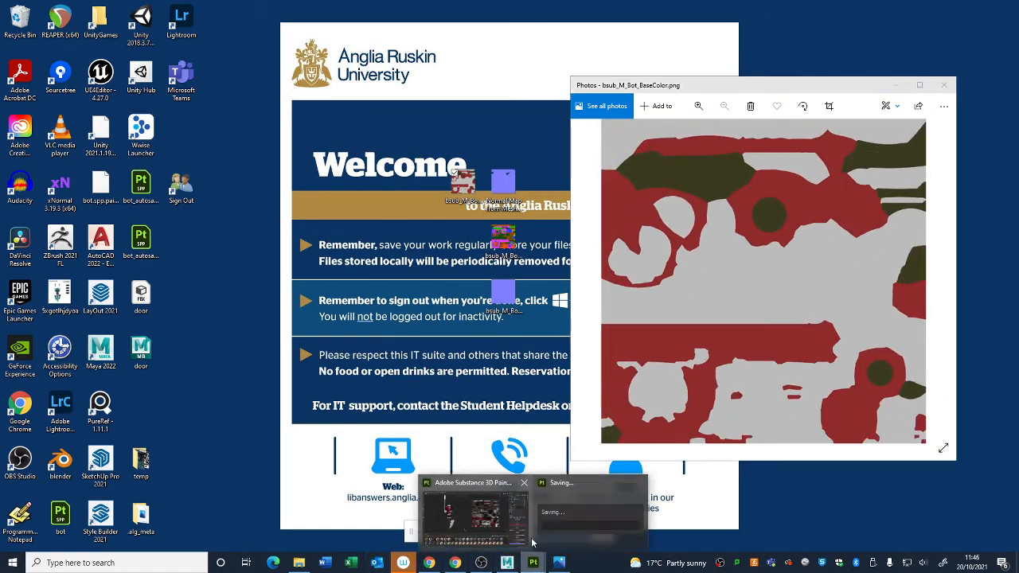
left_click(528, 541)
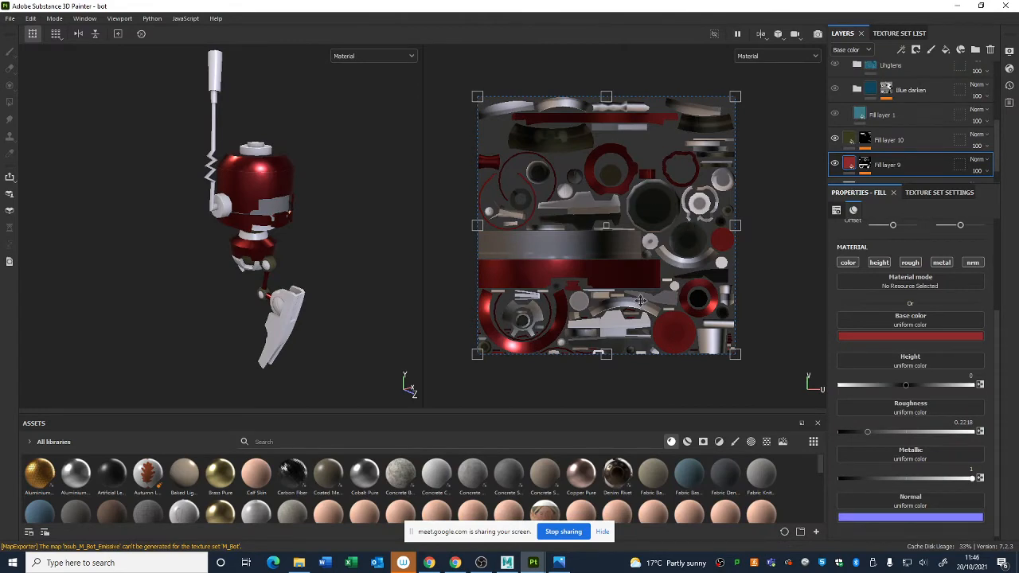
Return to the desktop, move the base colour image window up and open Normal Map from Mesh M_Bot.png
left_click(957, 6)
left_click_drag(781, 90, 783, 48)
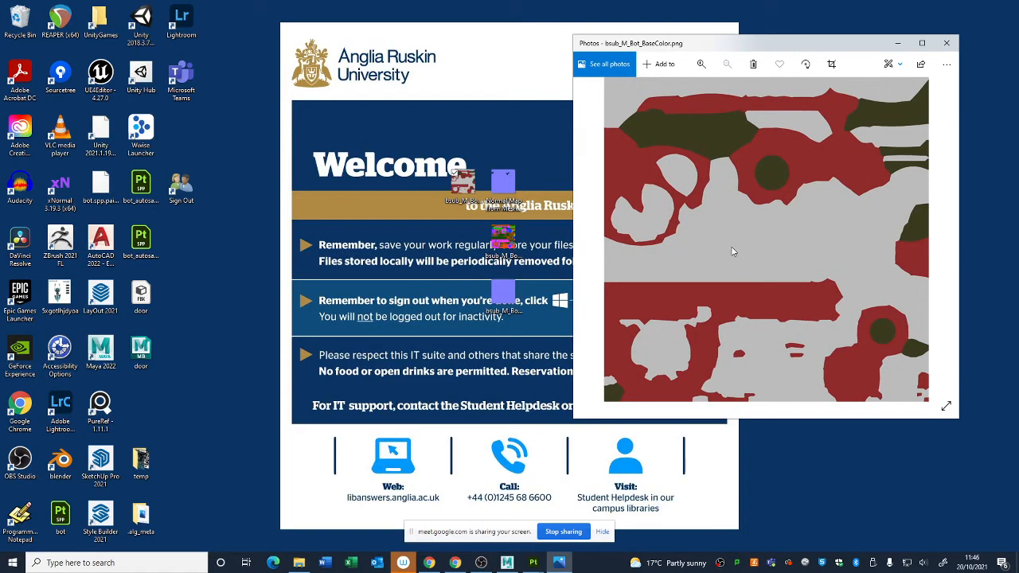
double_click(503, 181)
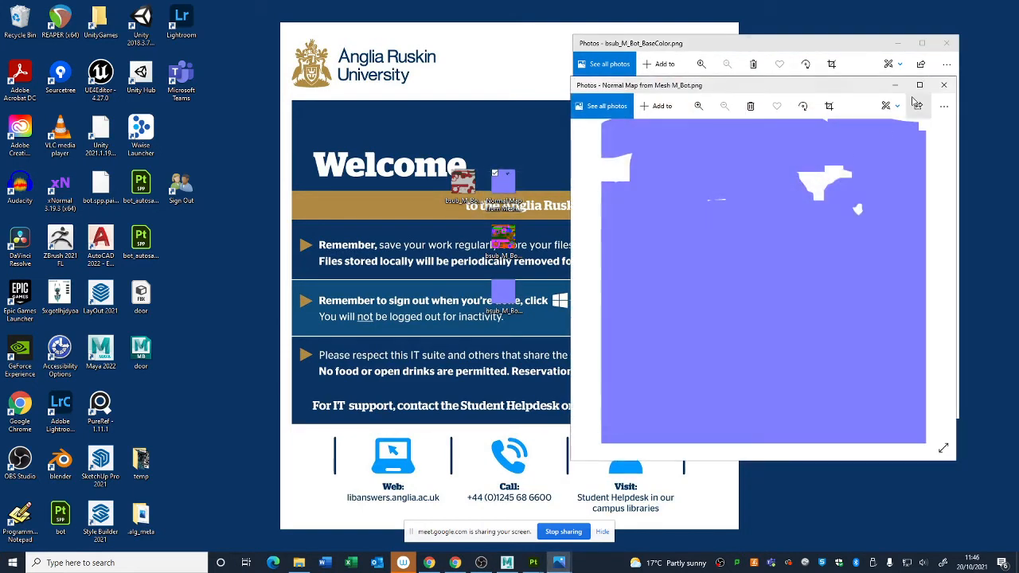
Examine bsub_M_Bot_Normal.png and then Normal Map from Mesh M_Bot.png, closing each image after viewing
left_click(944, 85)
double_click(498, 292)
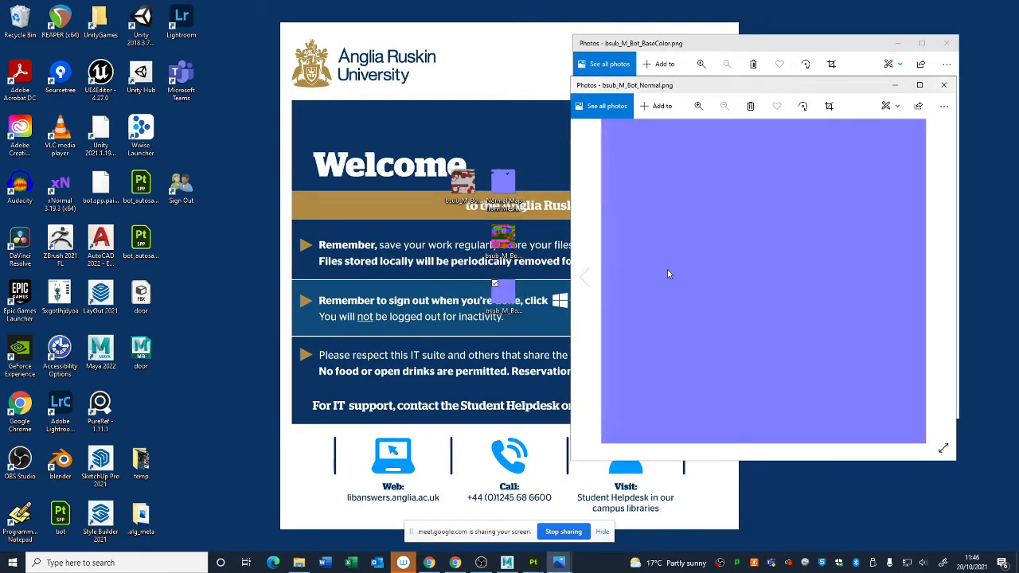
left_click(944, 85)
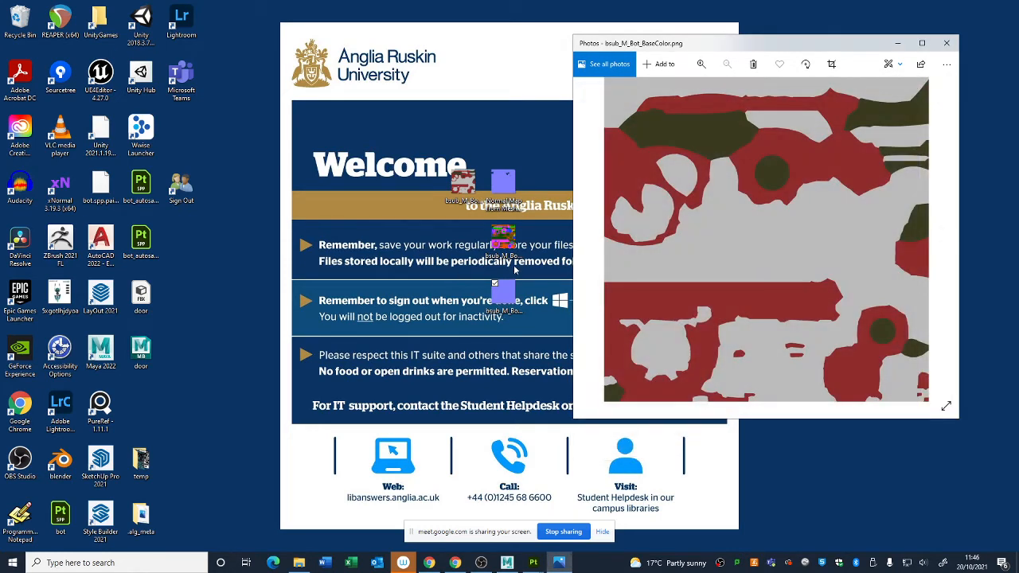
double_click(503, 181)
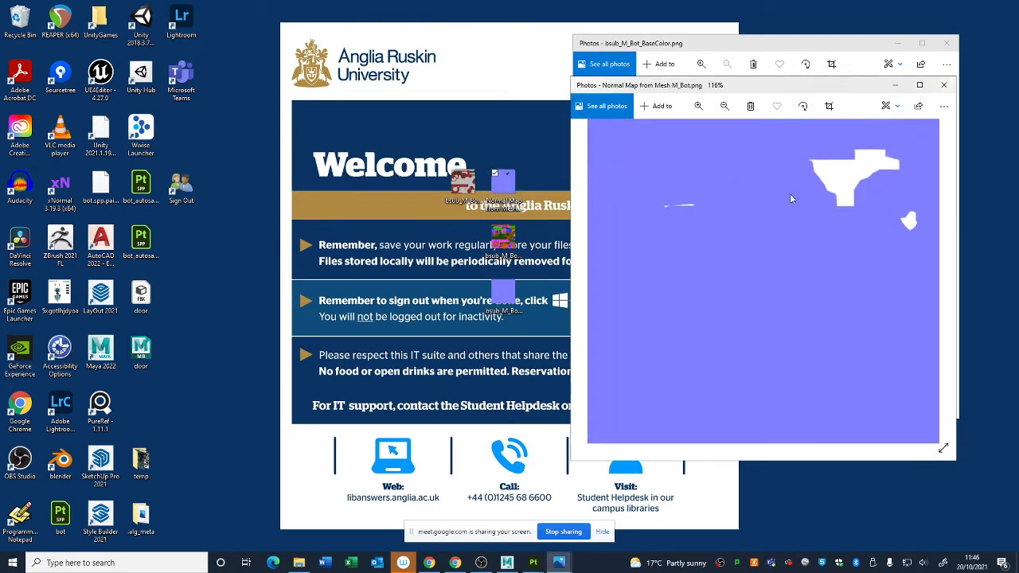
scroll(790, 194, "up", 1)
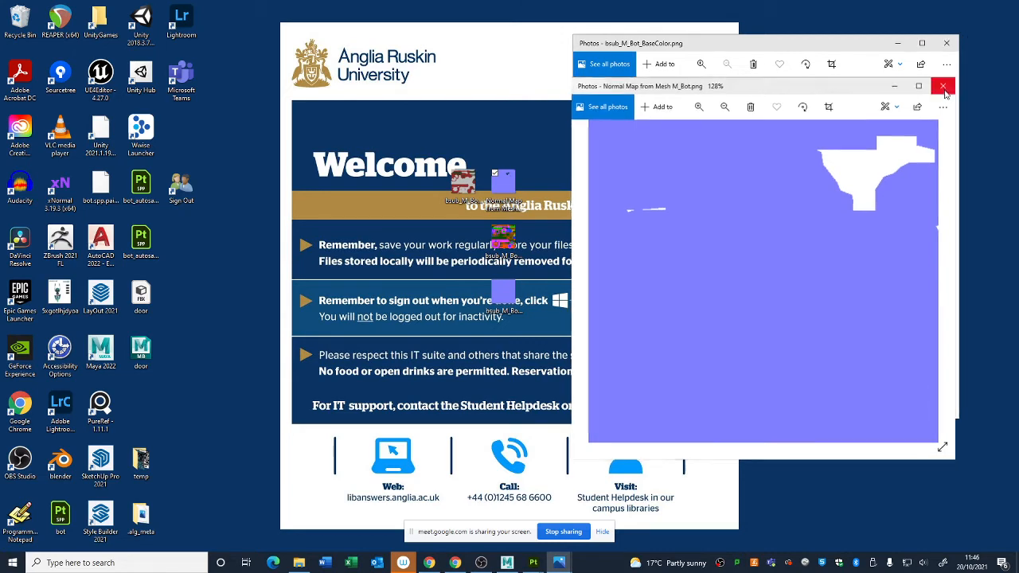
left_click(943, 86)
Examine bsub_M_Bot_OcclusionRoughnessMetallic.png, then close it and the base colour image
left_click(516, 249)
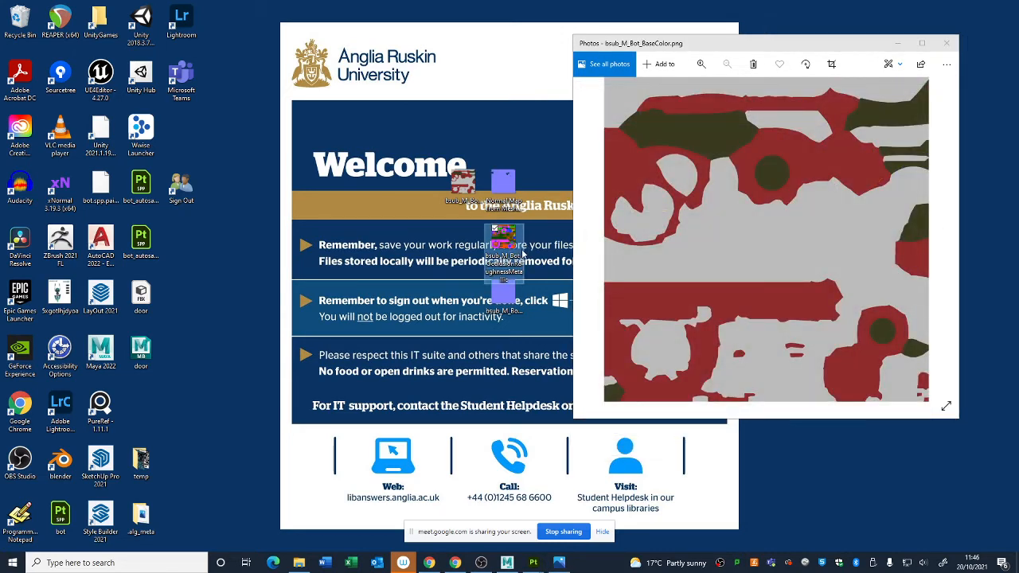
double_click(523, 253)
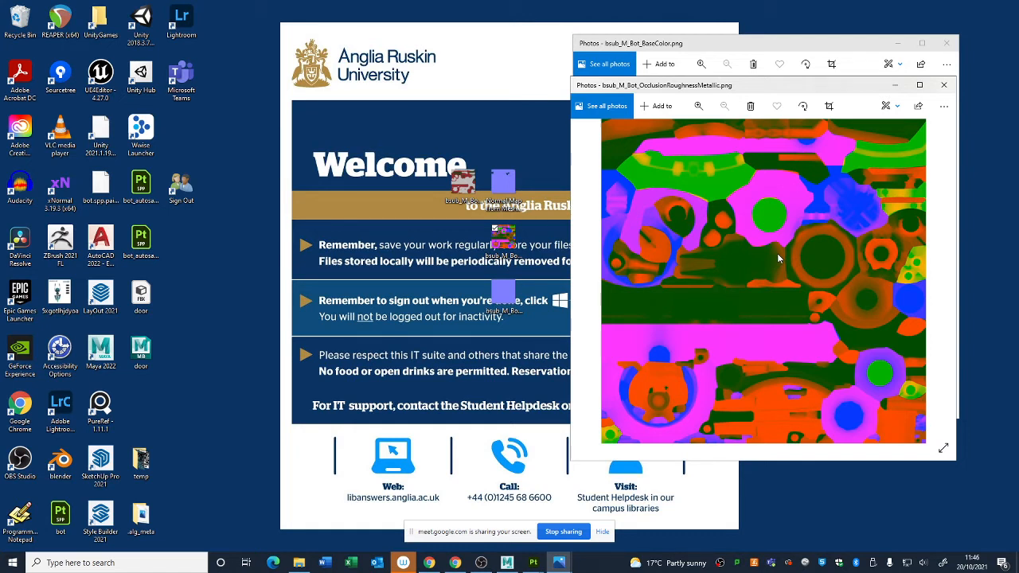
left_click(944, 84)
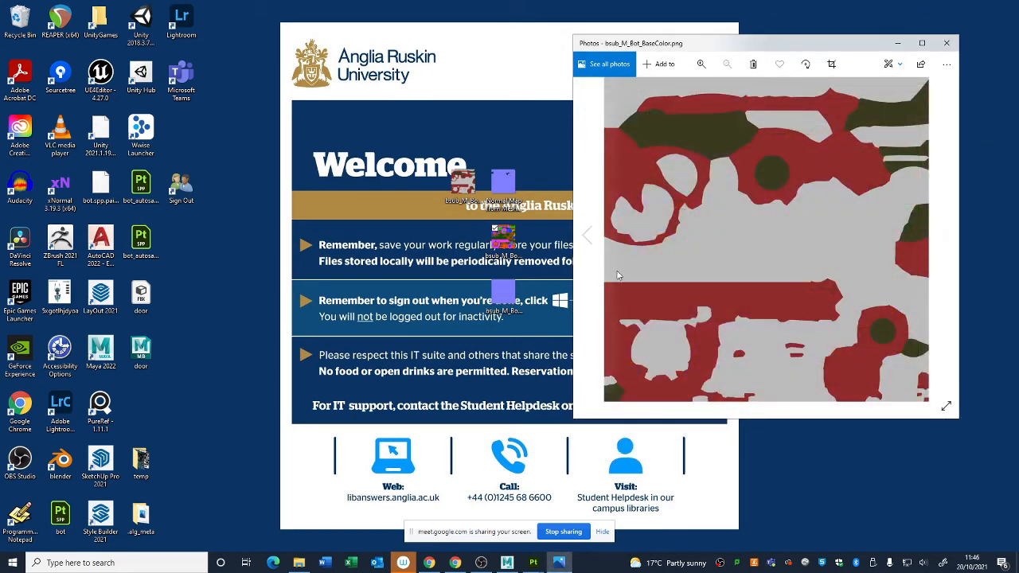
left_click(945, 43)
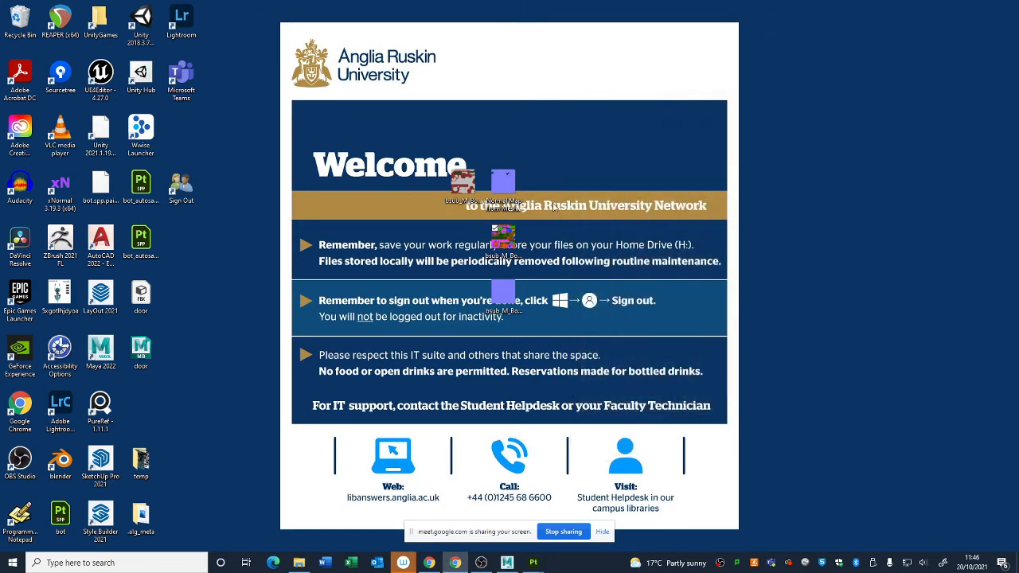
Set bsub_M_Bot_BaseColor.png apart from the other maps on the desktop and reopen the image
left_click_drag(462, 184, 665, 194)
double_click(666, 194)
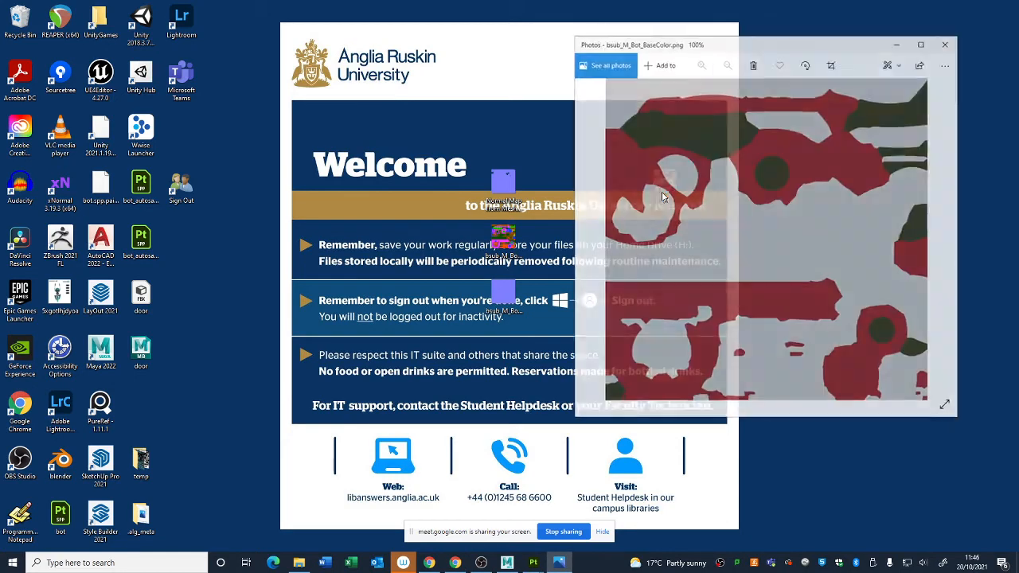
left_click_drag(444, 405, 536, 52)
left_click_drag(489, 381, 513, 120)
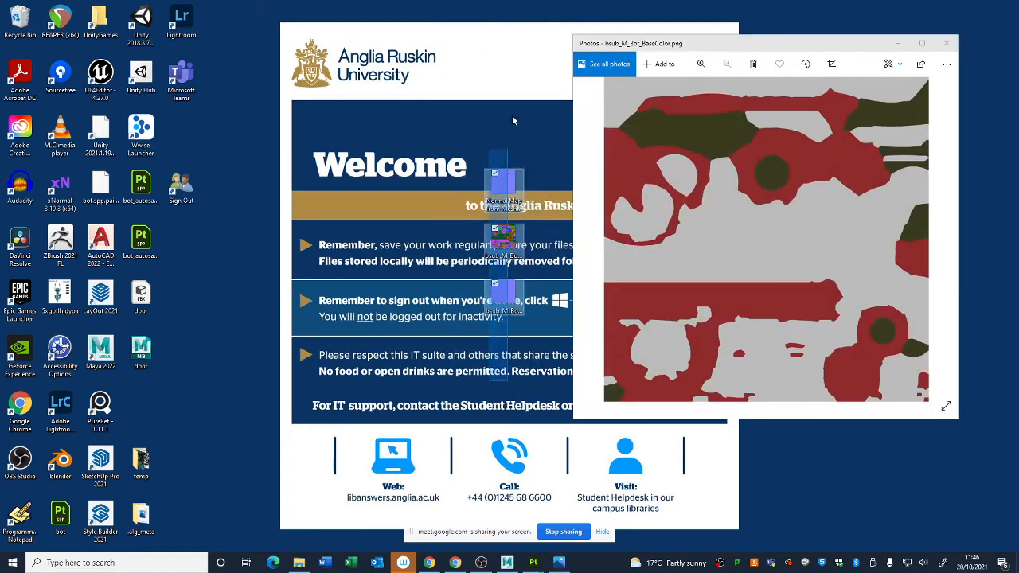
left_click_drag(765, 48, 916, 59)
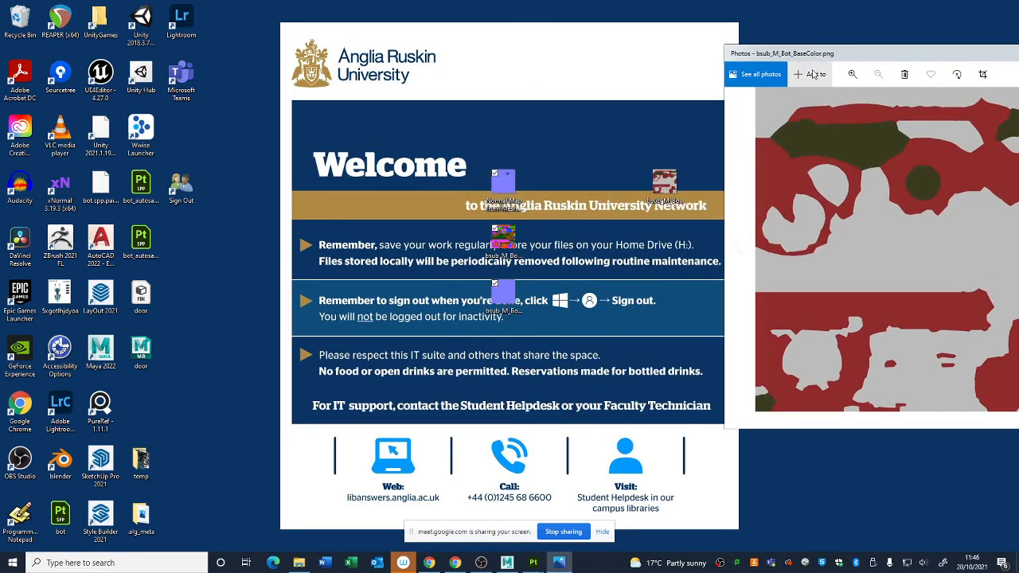
left_click_drag(813, 73, 560, 72)
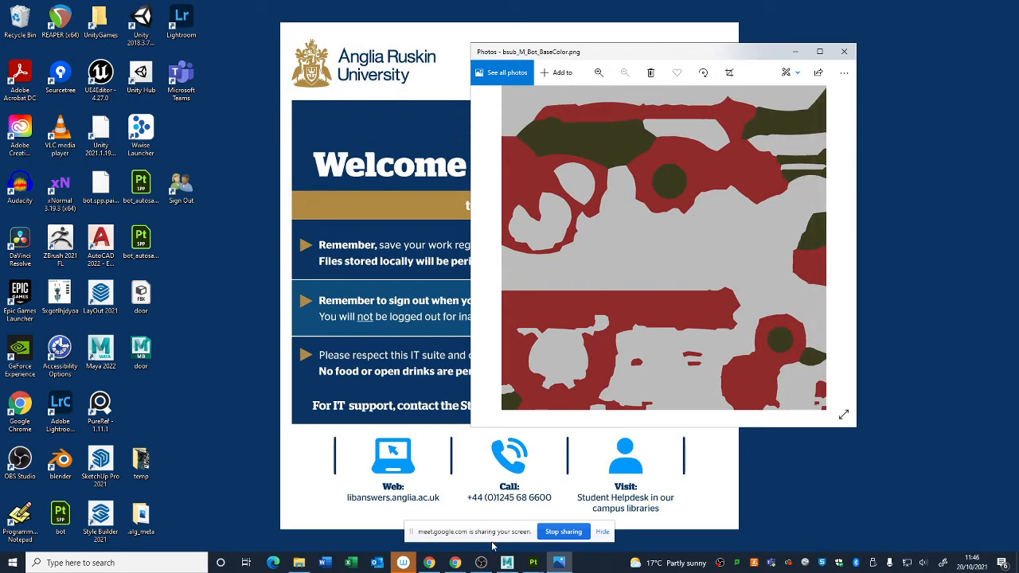
Switch to Substance 3D Painter to view the textured bot, then return to the base colour image on the desktop
left_click(532, 562)
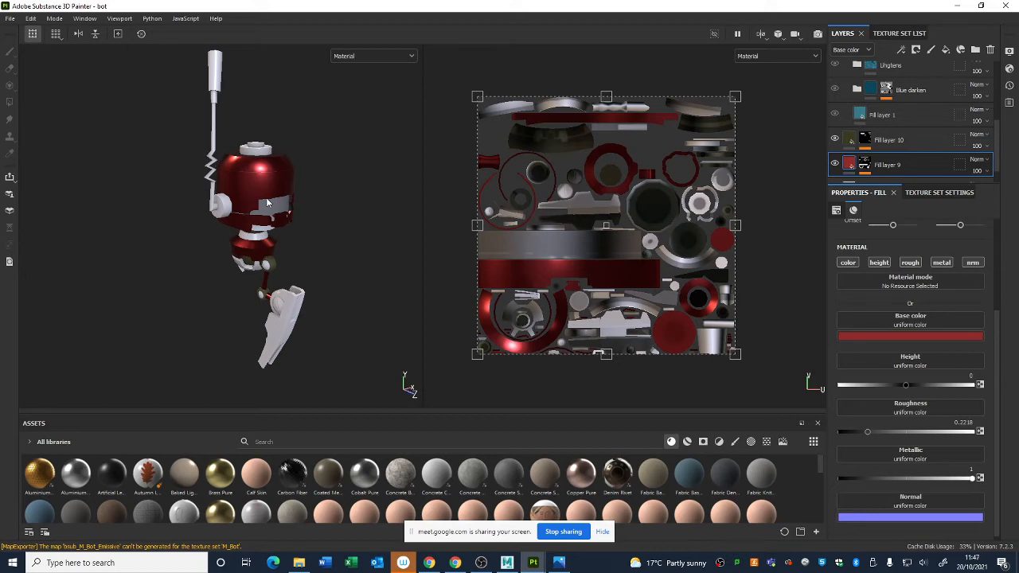
left_click(956, 5)
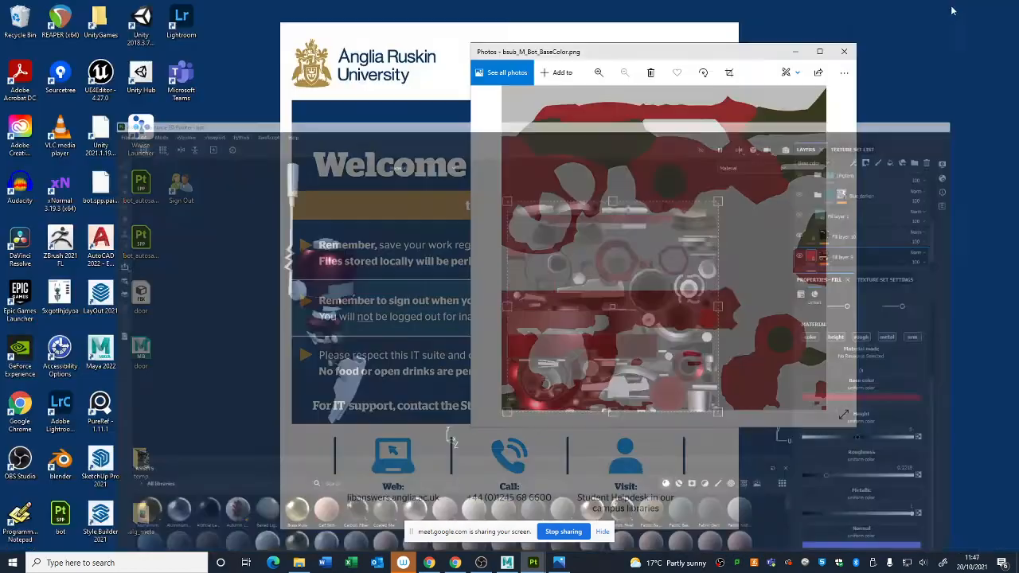
left_click_drag(690, 62, 698, 60)
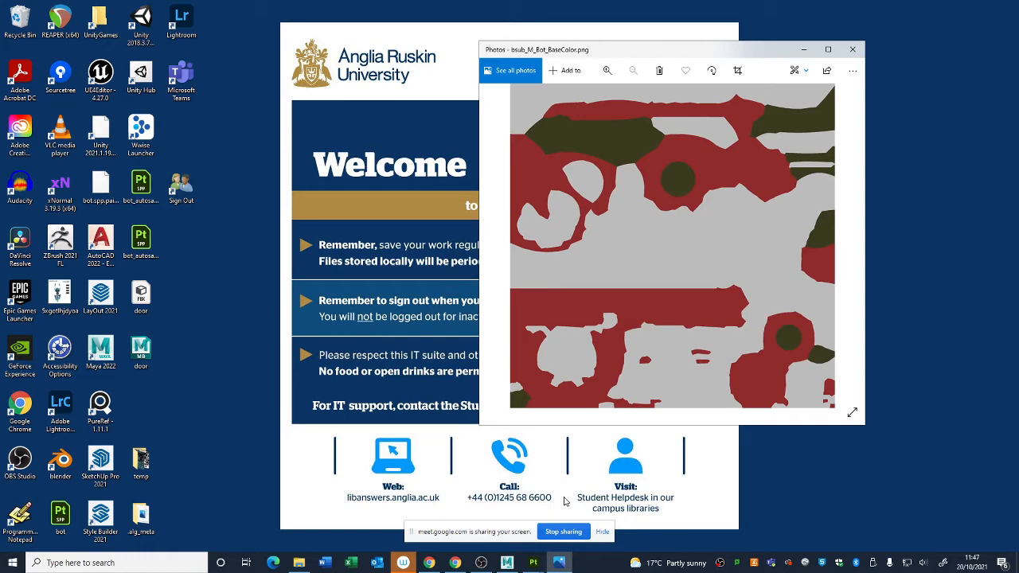
Switch to Maya and select the Head, Body, Antenna_A and LegA1 groups of UVing_Bot to examine their combined UV layout
left_click(508, 563)
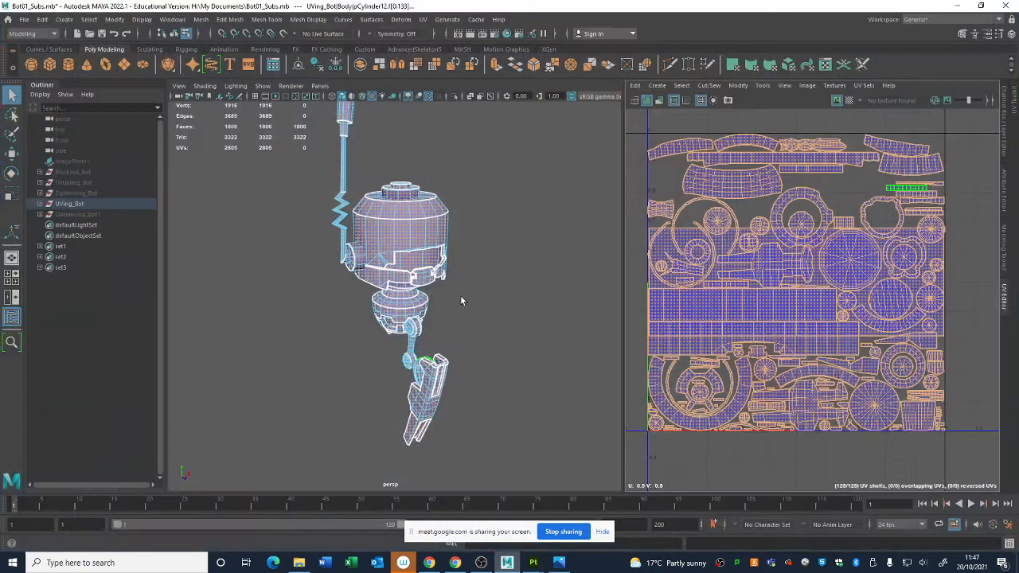
left_click(505, 330)
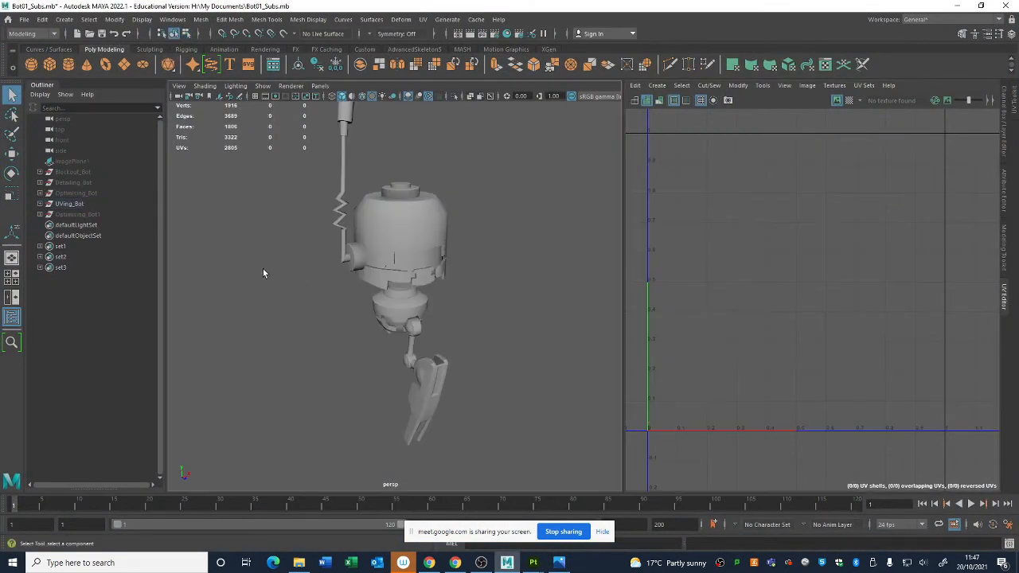
left_click(40, 204)
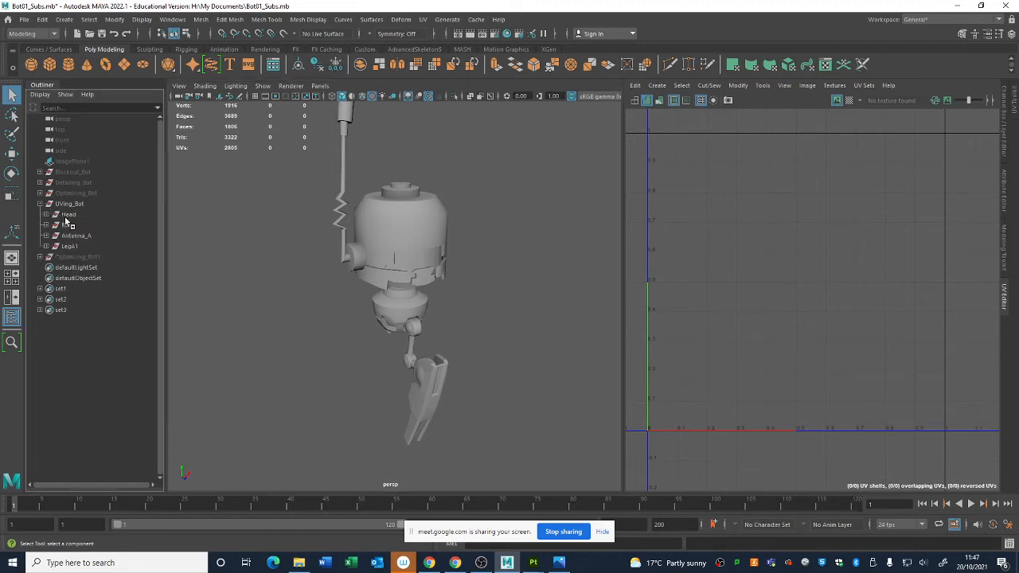
left_click(68, 215)
left_click(76, 246, "shift")
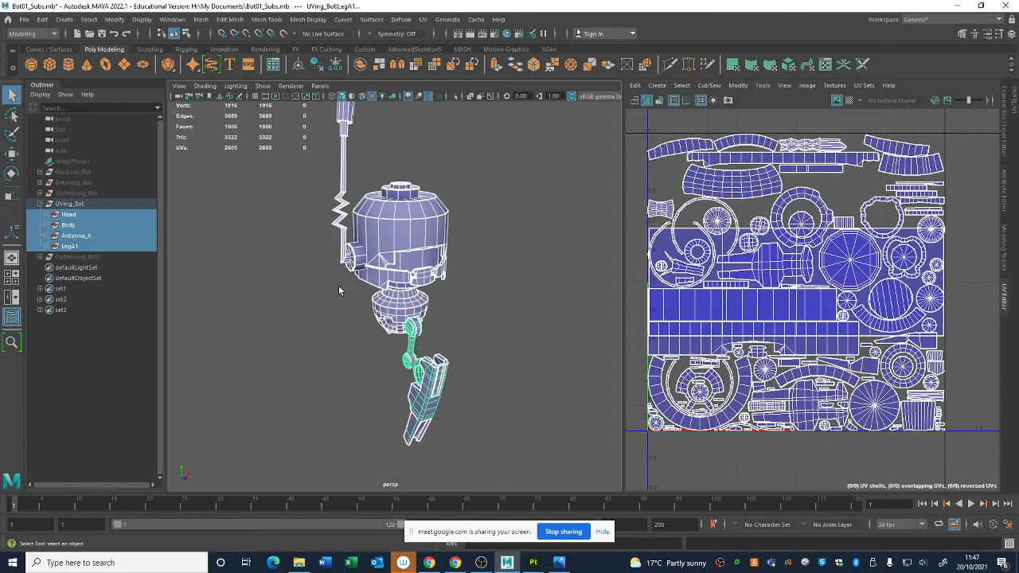
left_click(341, 280)
Select all the bot's parts except the face screen and assign them one new Lambert material
right_click(373, 189)
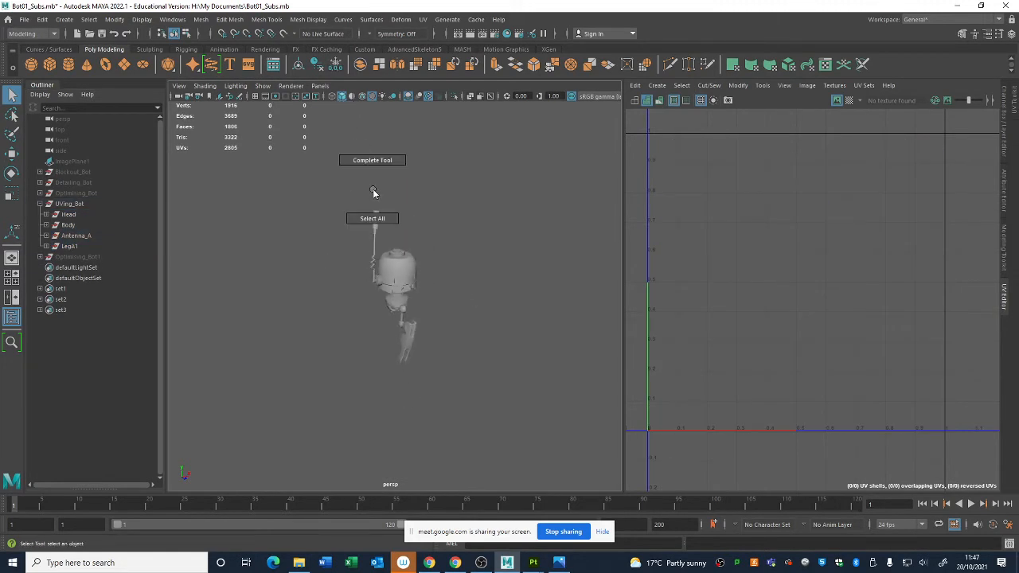
left_click(391, 280)
right_click_drag(383, 271, 426, 239)
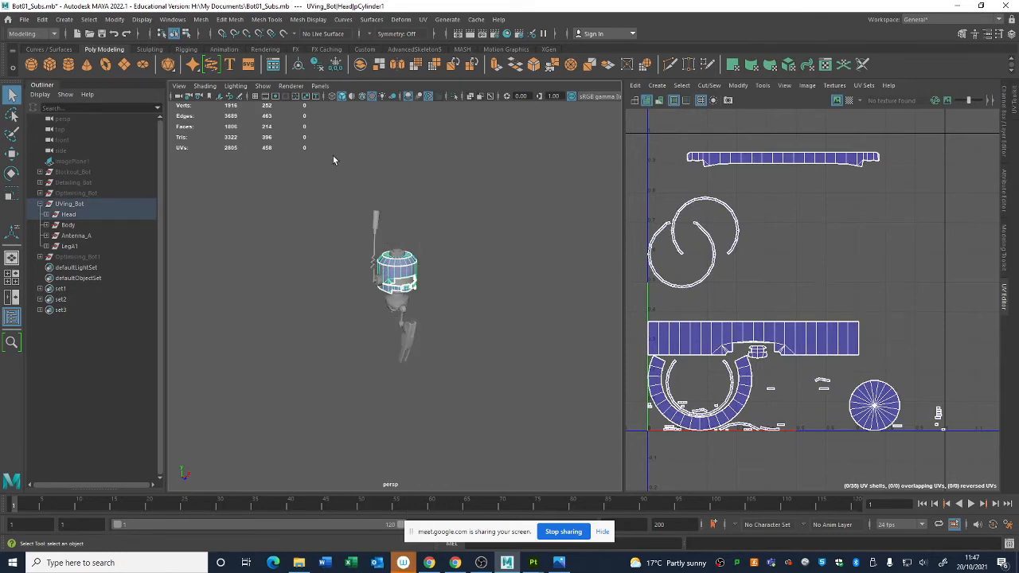
left_click_drag(334, 159, 450, 387)
right_click_drag(422, 359, 487, 317, "alt")
right_click_drag(502, 219, 486, 203, "alt")
left_click(492, 165, "shift")
left_click_drag(517, 317, 544, 320, "alt")
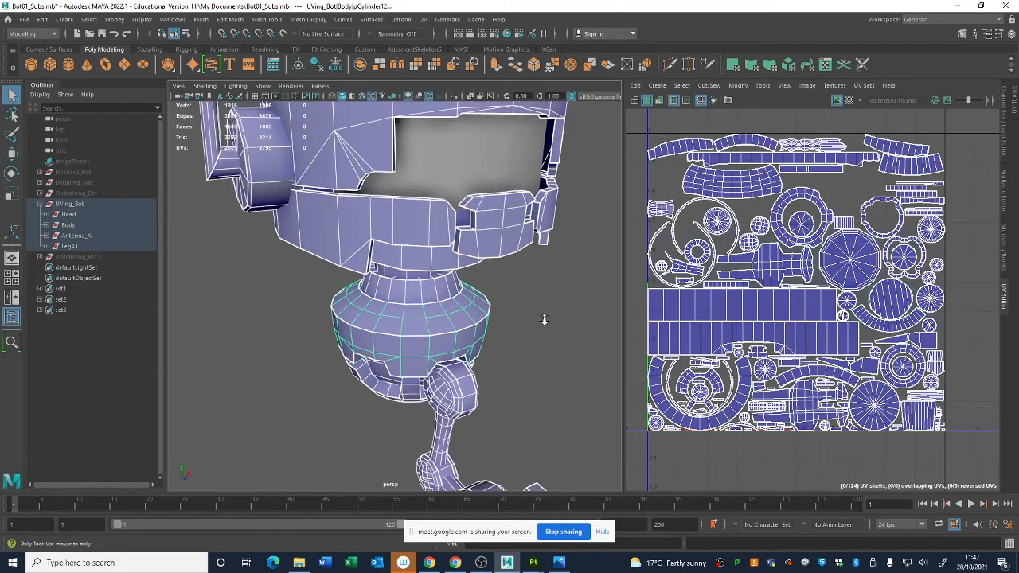
right_click_drag(544, 320, 438, 222, "alt")
left_click_drag(505, 324, 515, 321, "alt")
middle_click_drag(516, 312, 513, 326, "alt")
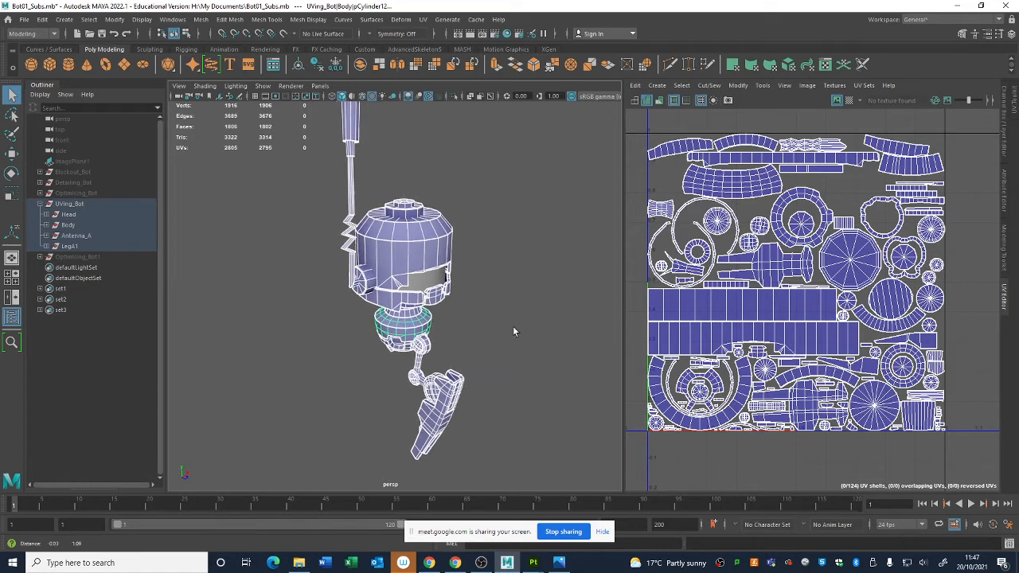
right_click_drag(512, 325, 455, 291, "alt")
right_click(424, 265)
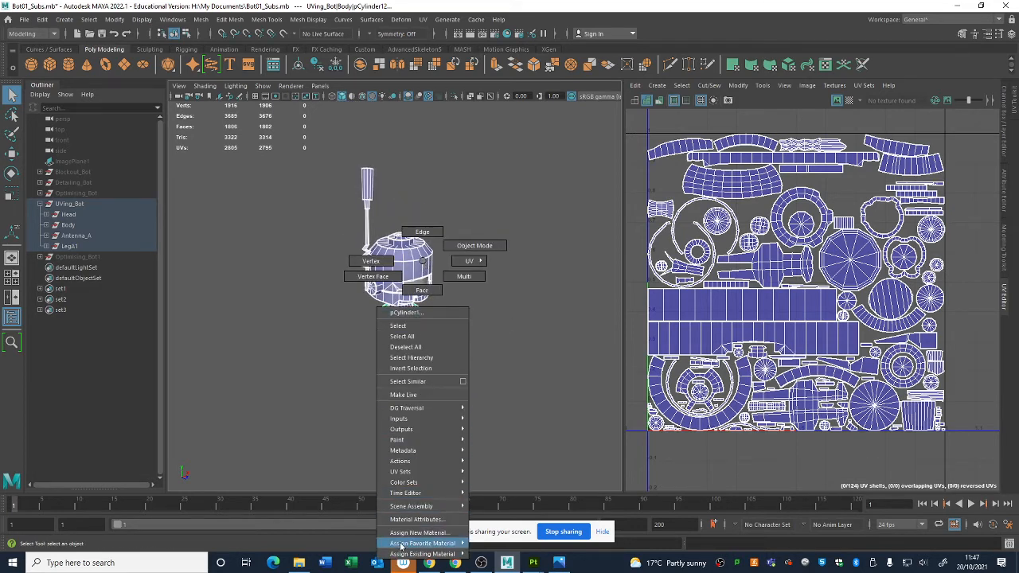
mouse_move(404, 549)
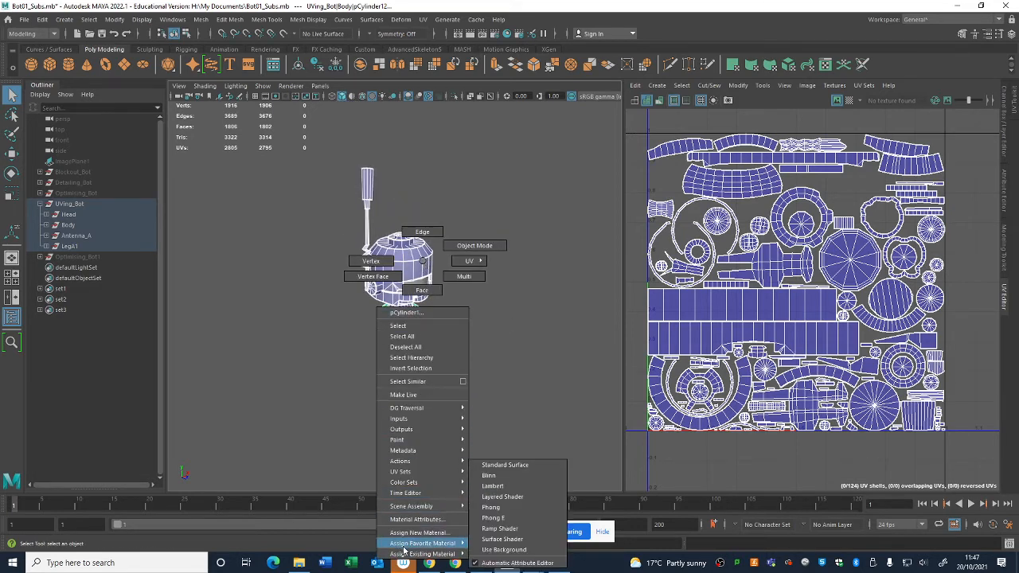
left_click(504, 487)
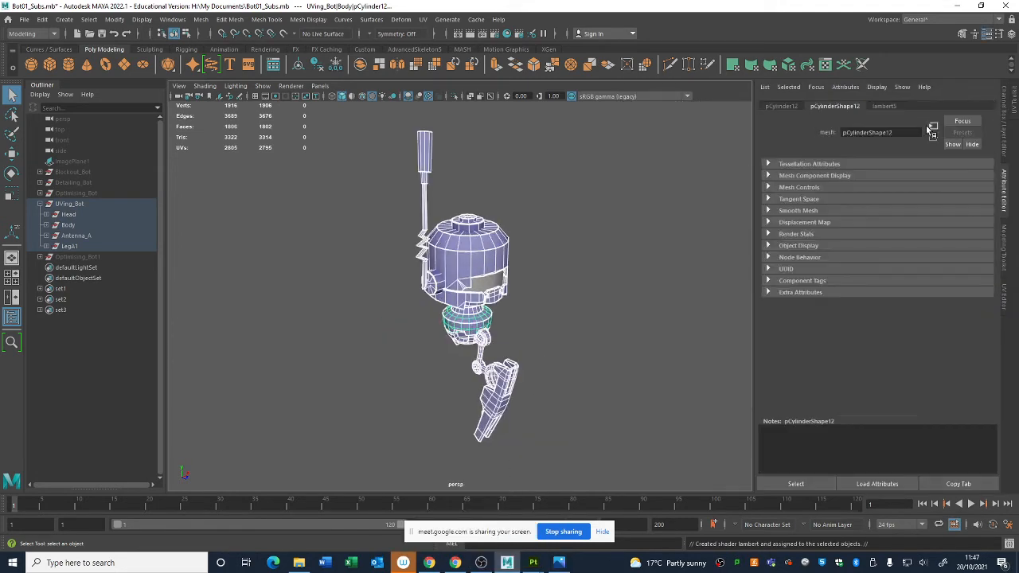
Set the bot's new Lambert colour to yellow, with hue 57.090, saturation 1 and value 1, and deselect the bot
left_click(885, 106)
left_click_drag(924, 227, 963, 264)
scroll(510, 311, "up", 4)
left_click(865, 227)
left_click(957, 218)
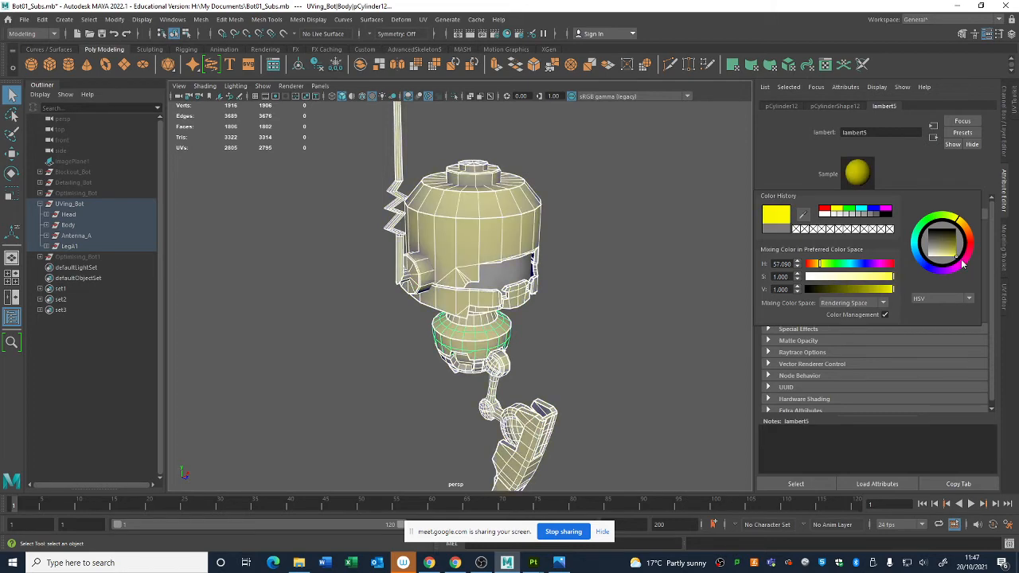
left_click(586, 308)
scroll(491, 223, "down", 5)
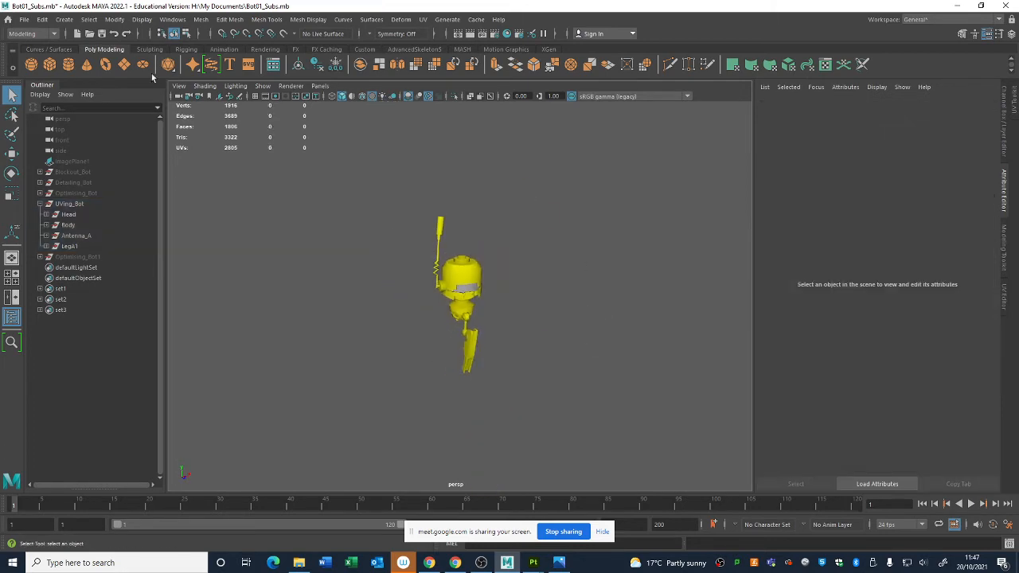
Create a polygon cube, move it beside the bot and scale it up evenly
left_click(51, 66)
key("w")
left_click_drag(472, 300, 547, 281)
key("r")
left_click_drag(503, 333, 557, 333)
scroll(557, 333, "up", 3)
Assign the bot's existing yellow Lambert material to the cube
right_click(604, 270)
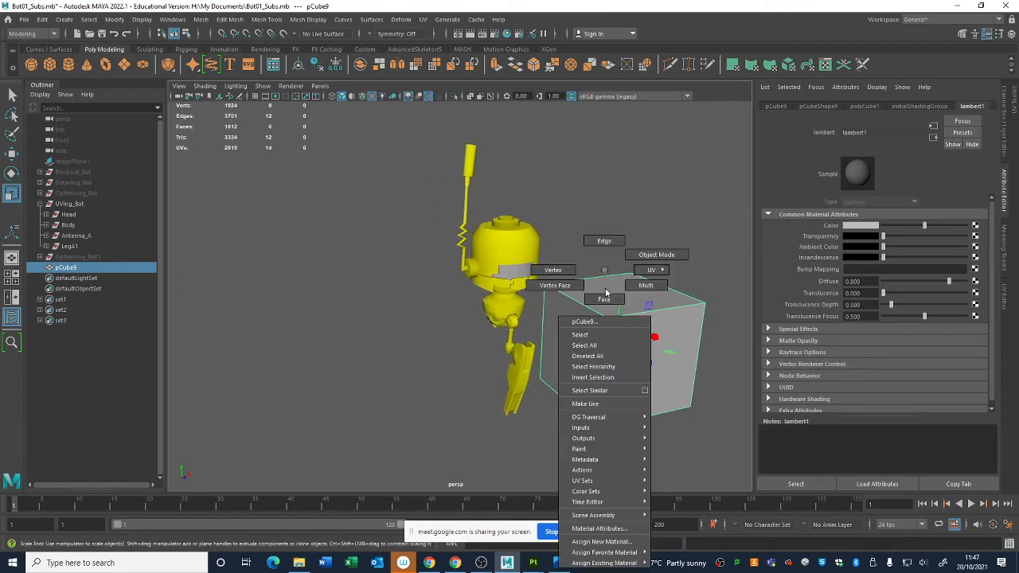
mouse_move(589, 563)
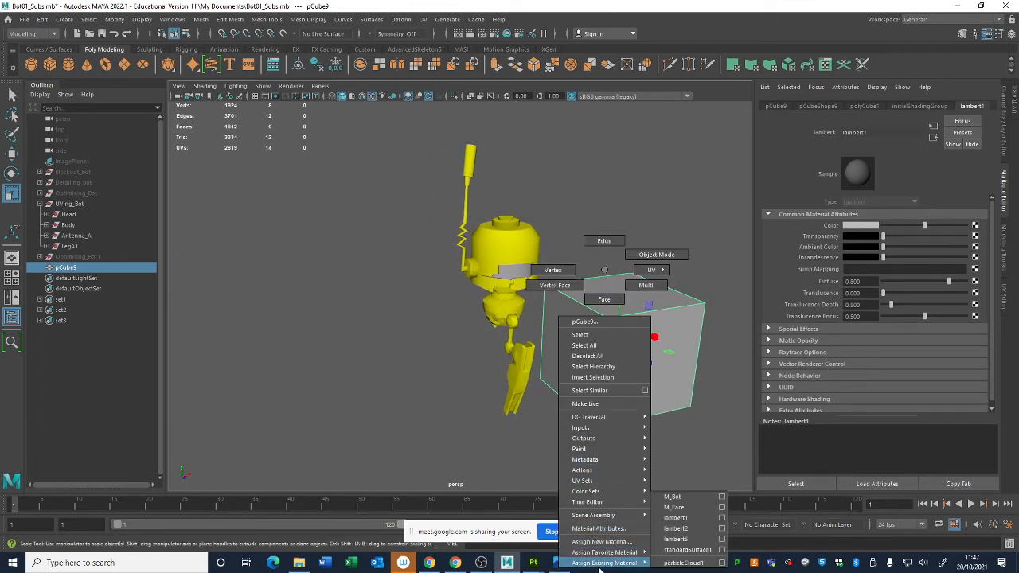
left_click(684, 540)
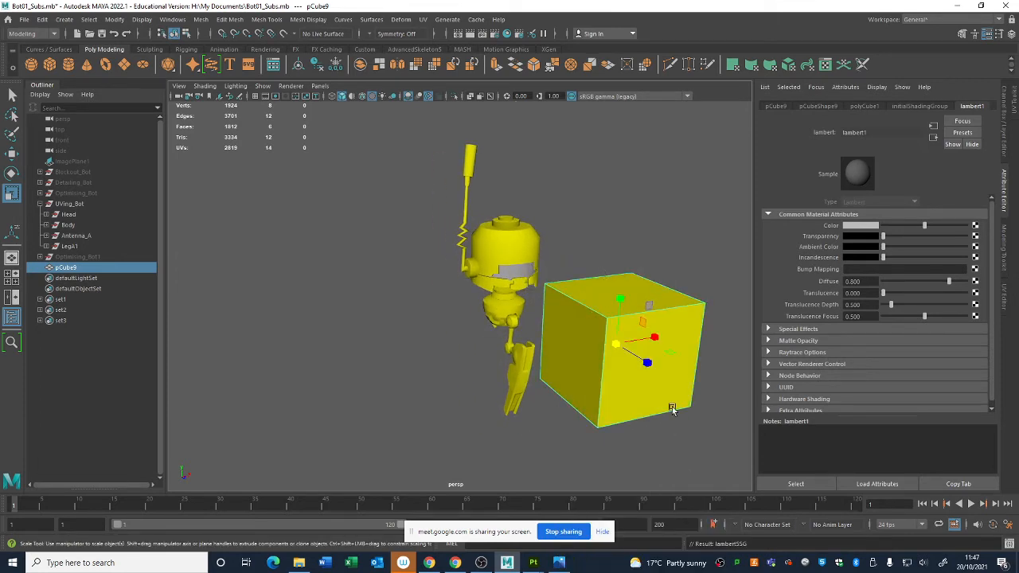
left_click_drag(646, 335, 684, 250, "alt")
left_click(648, 285)
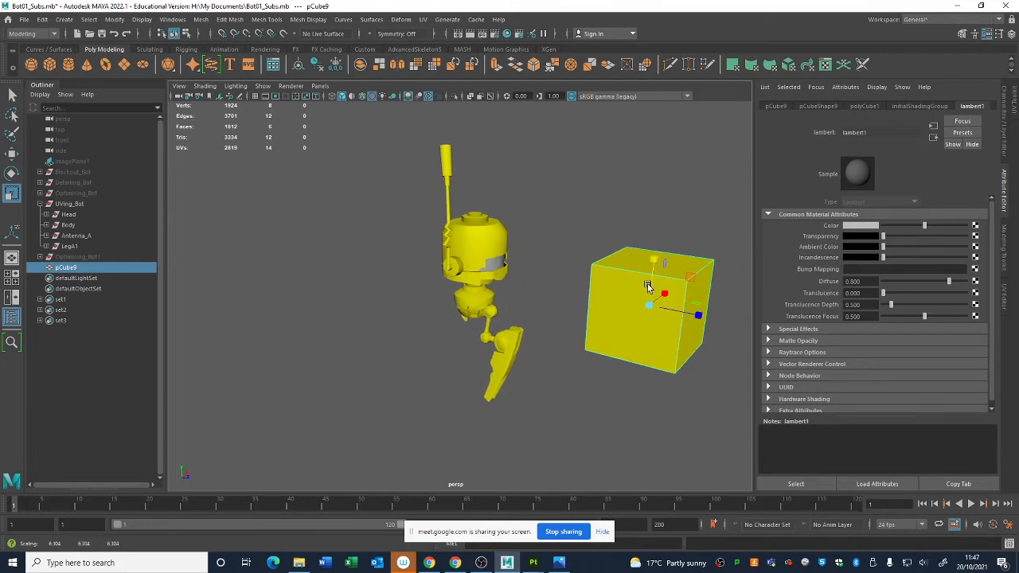
left_click(608, 296)
Assign the cube a new Lambert material named New_Lambert and set its colour to blue
left_click_drag(966, 226, 1003, 231)
right_click_drag(627, 271, 711, 488)
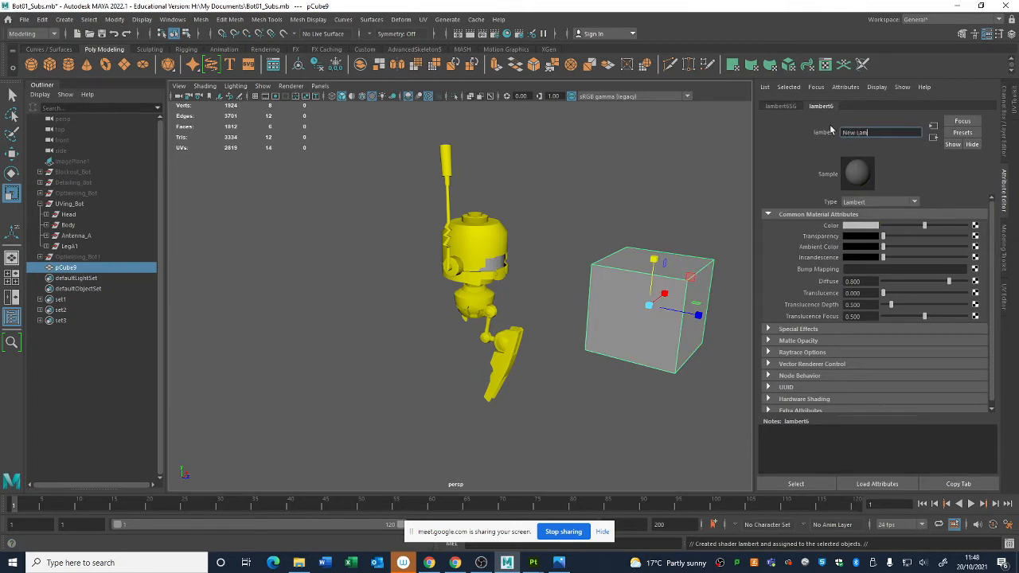
key("Return")
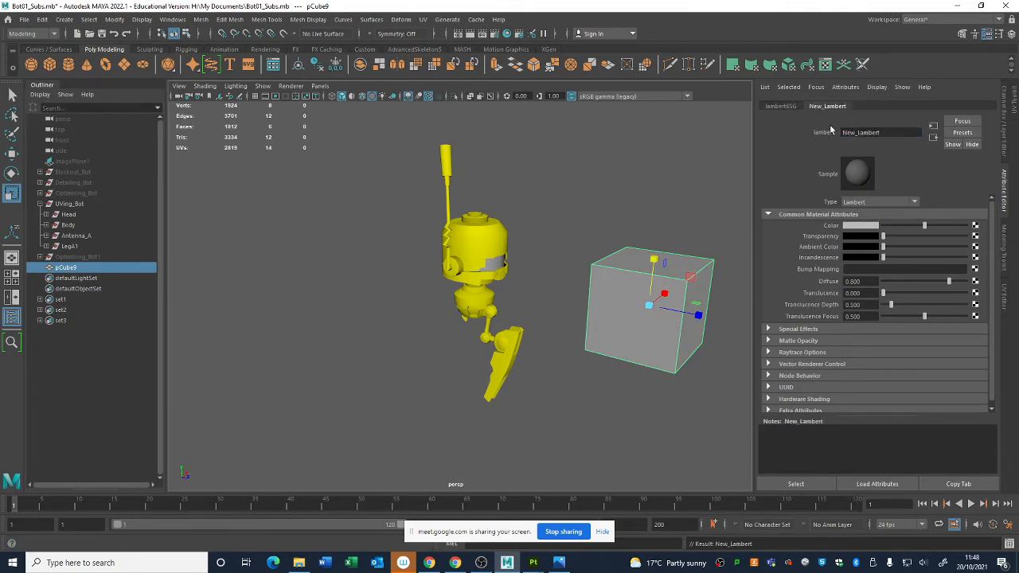
left_click(868, 226)
left_click_drag(947, 317, 960, 303)
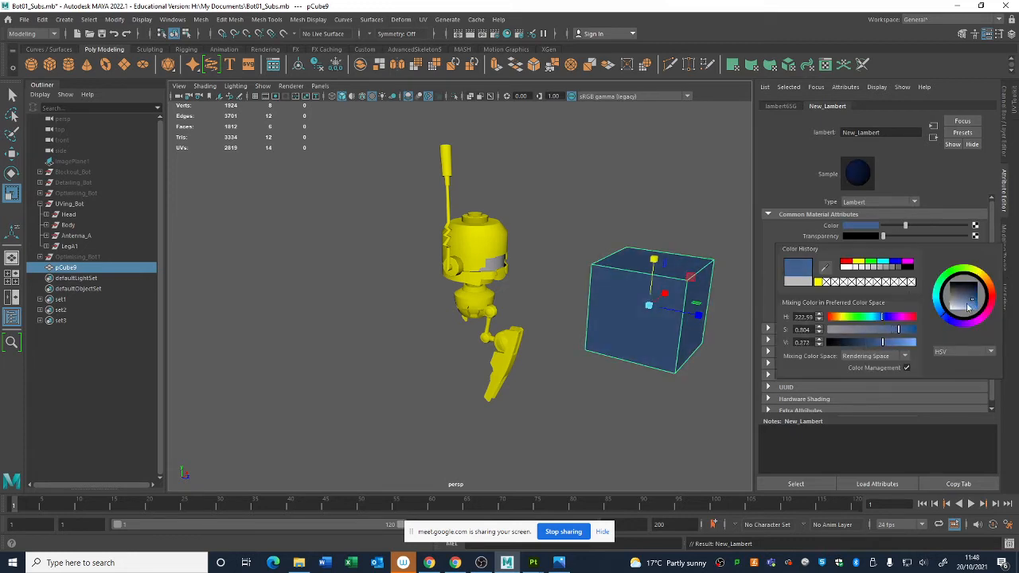
Rename the bot's yellow Lambert material as Yellow
left_click(733, 287)
left_click(493, 241)
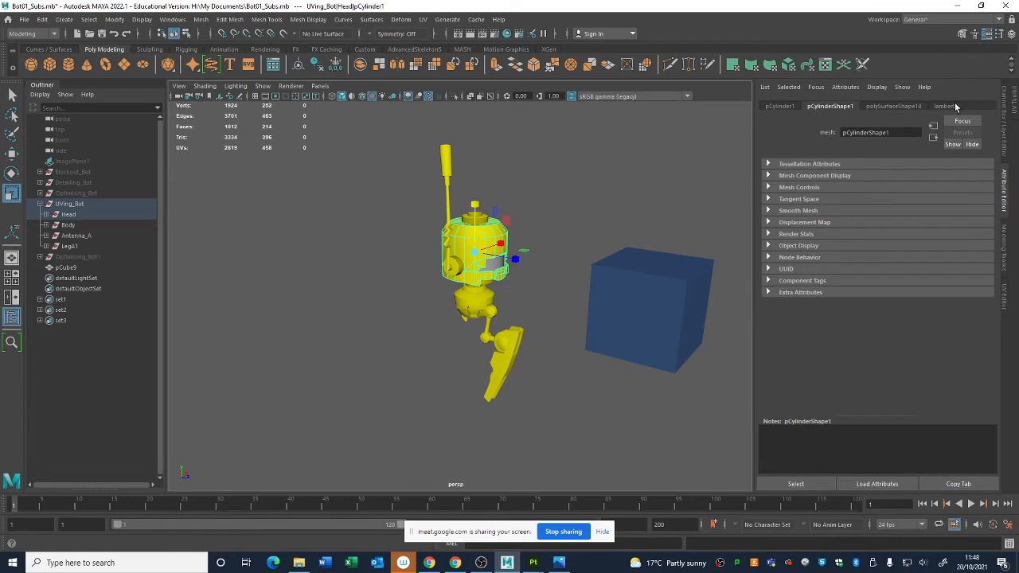
left_click(946, 106)
double_click(905, 135)
type("Yel")
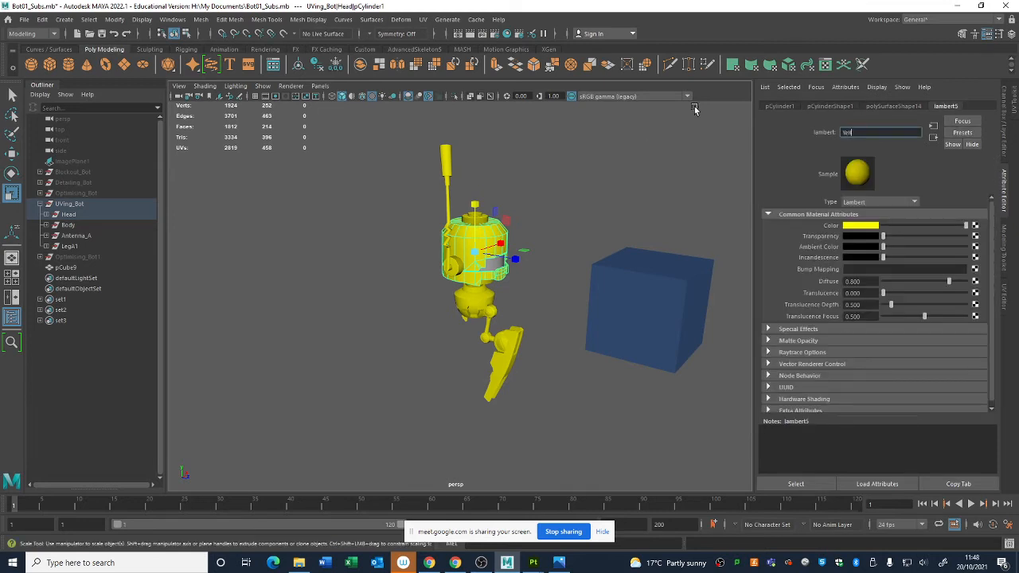
type("low")
key("Return")
Assign the existing Yellow material to the cube and delete the cube
left_click(685, 251)
right_click(660, 271)
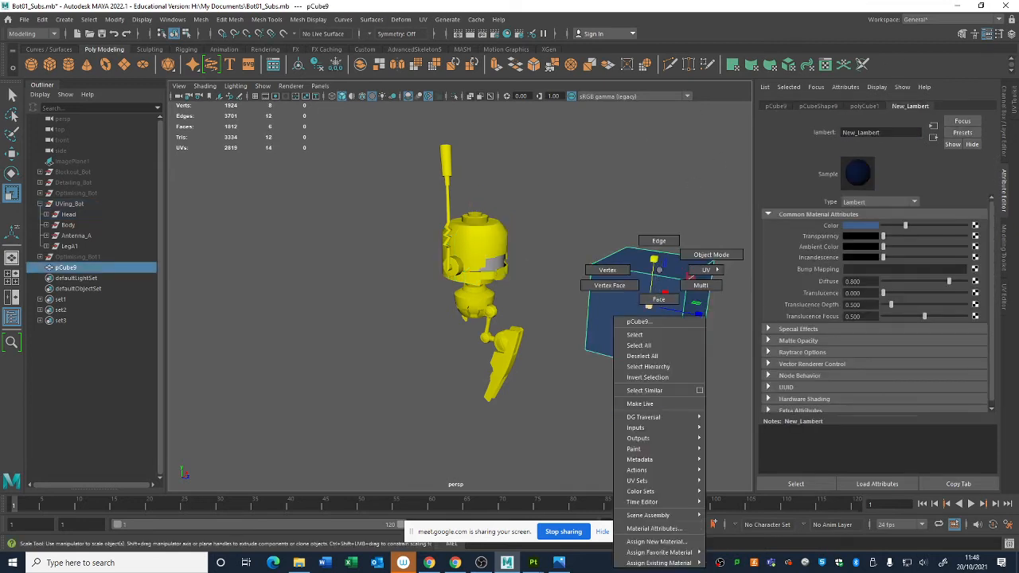
mouse_move(685, 563)
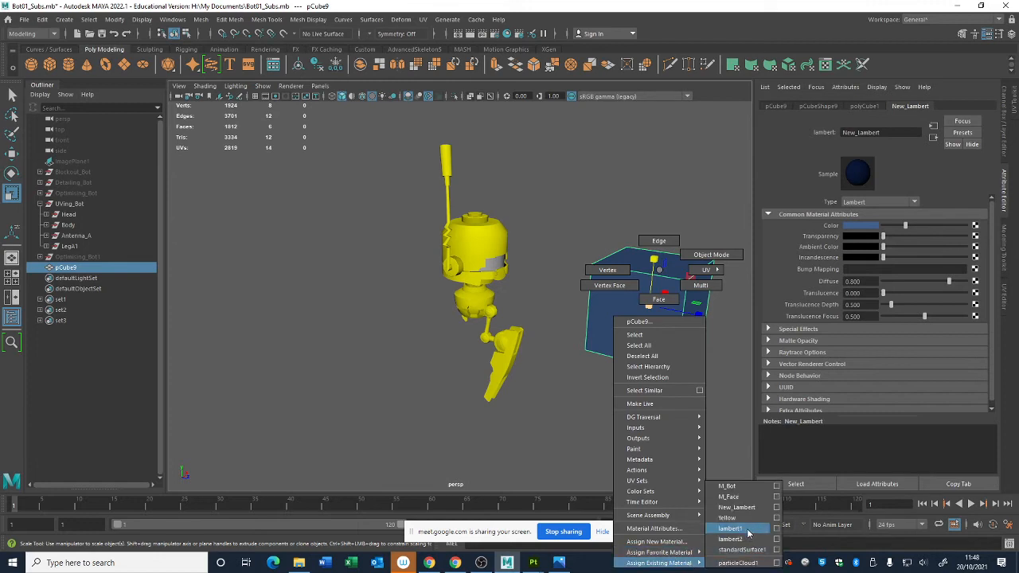
left_click(728, 519)
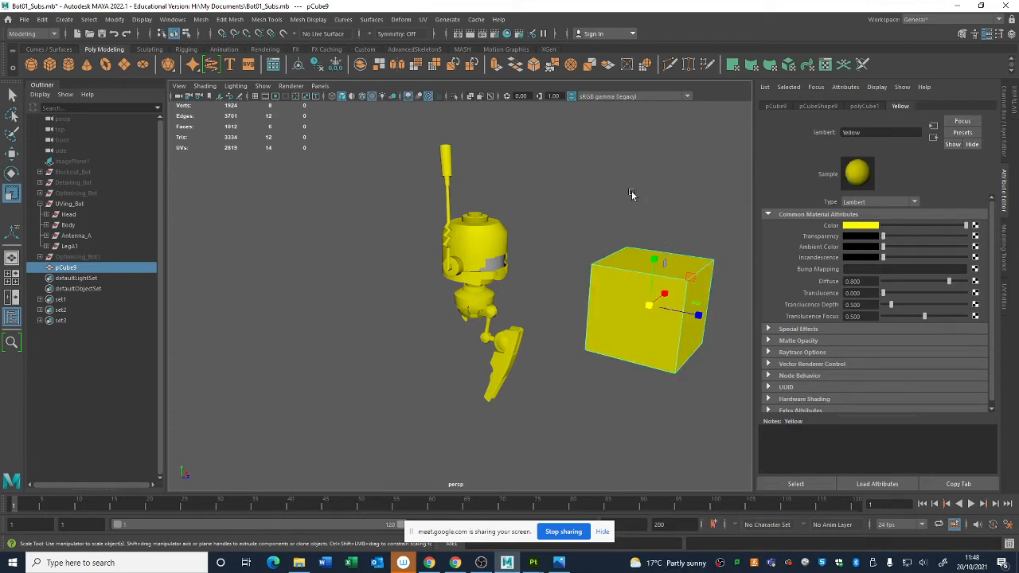
key("Delete")
Select the bot's head shell and connect a File texture node to the Yellow material's colour
left_click_drag(498, 175, 564, 317, "alt")
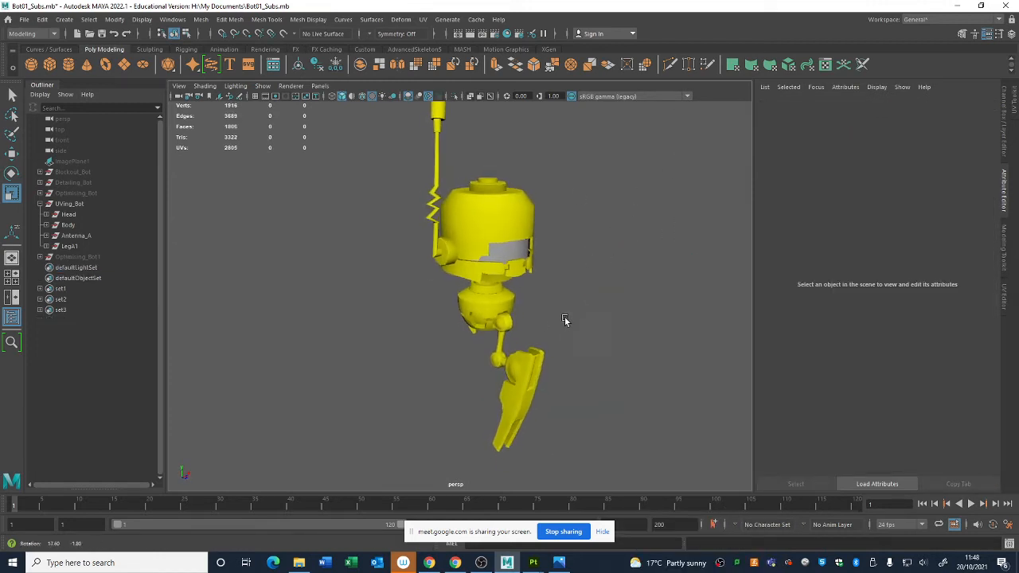
key("q")
left_click(499, 210)
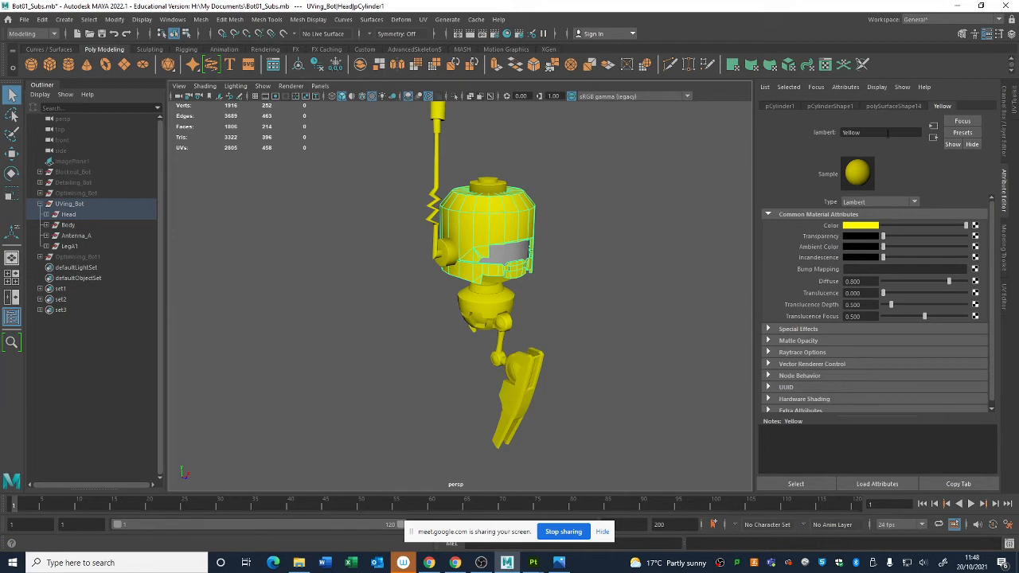
left_click(977, 226)
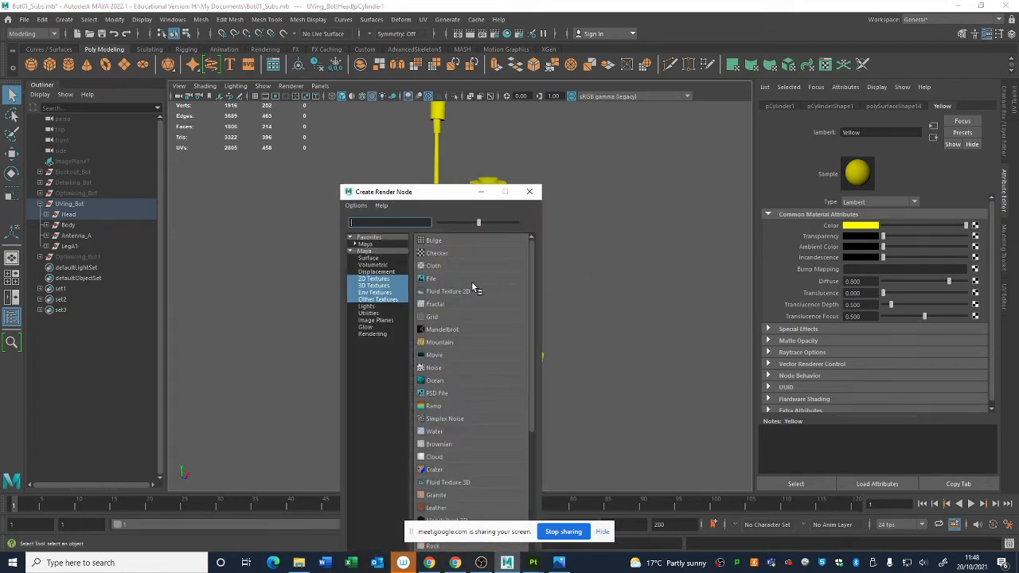
left_click(430, 280)
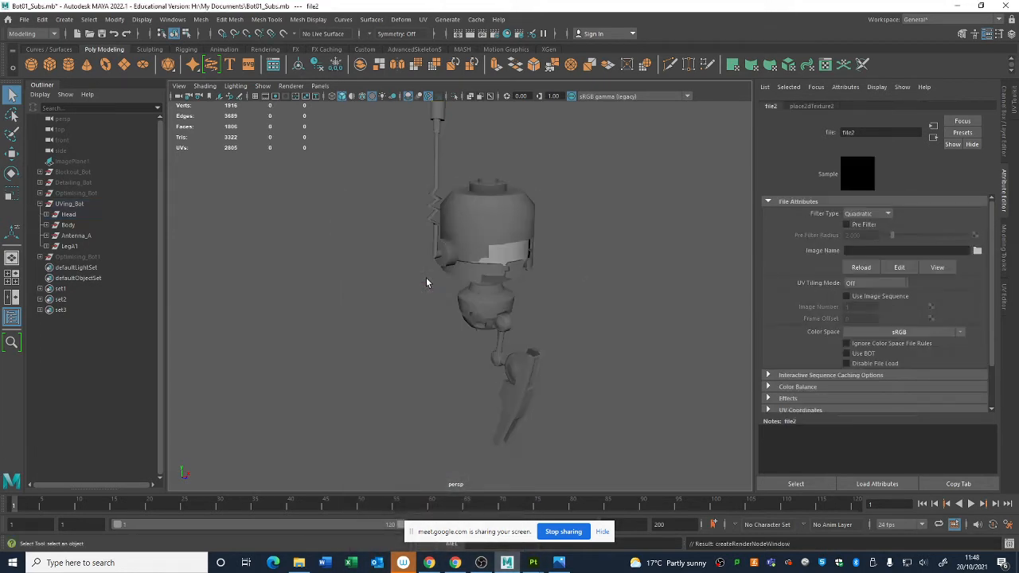
Load bsub_M_Bot_BaseColor.png from the Desktop as the file texture's image
left_click(977, 251)
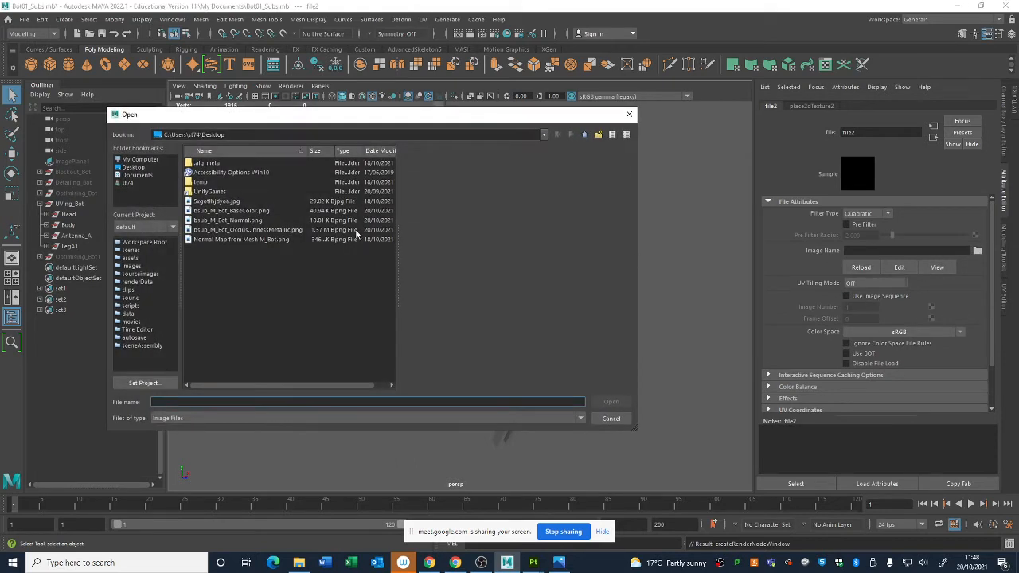
left_click(133, 167)
left_click(223, 239)
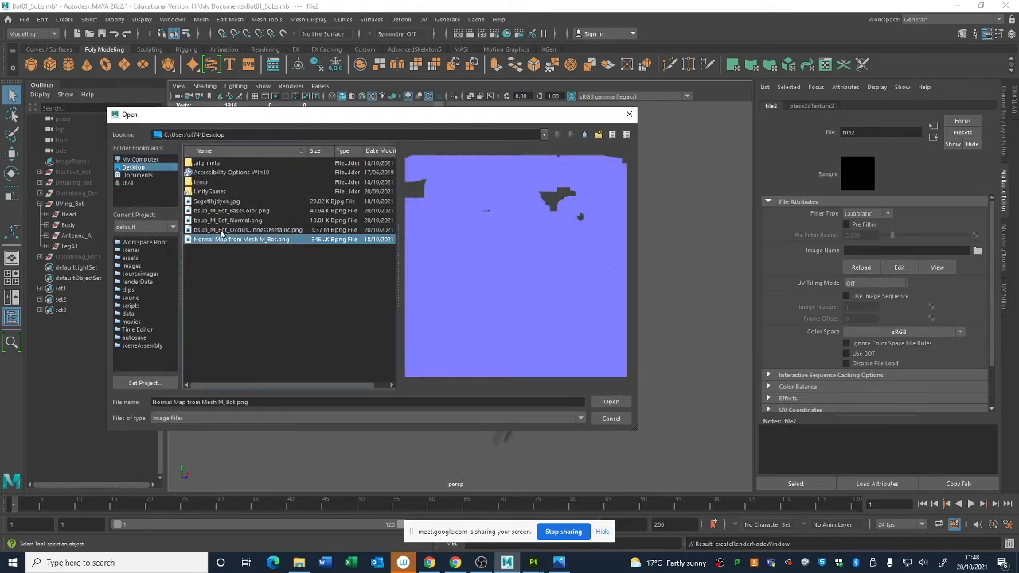
left_click(227, 220)
left_click(229, 210)
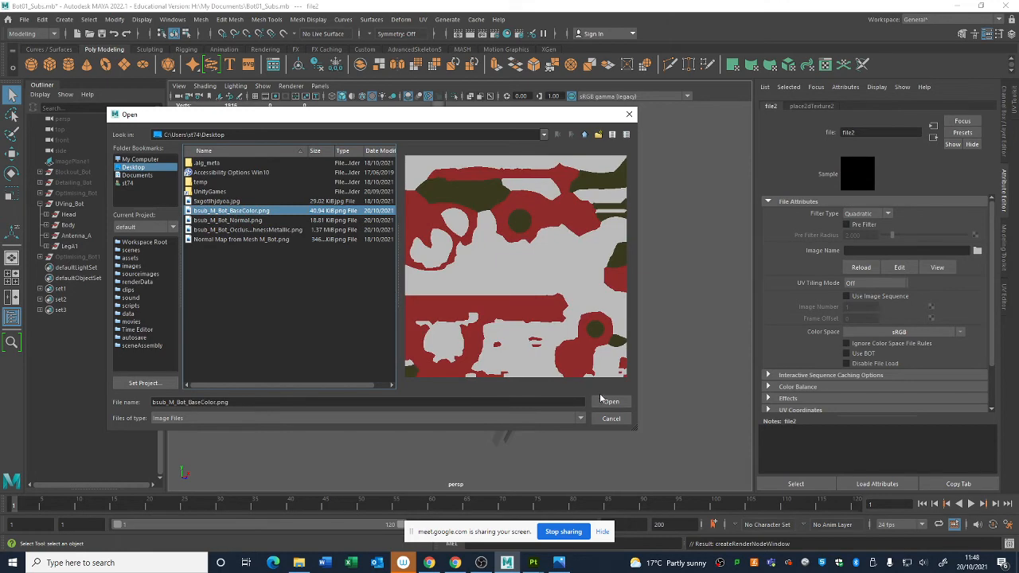
left_click(607, 400)
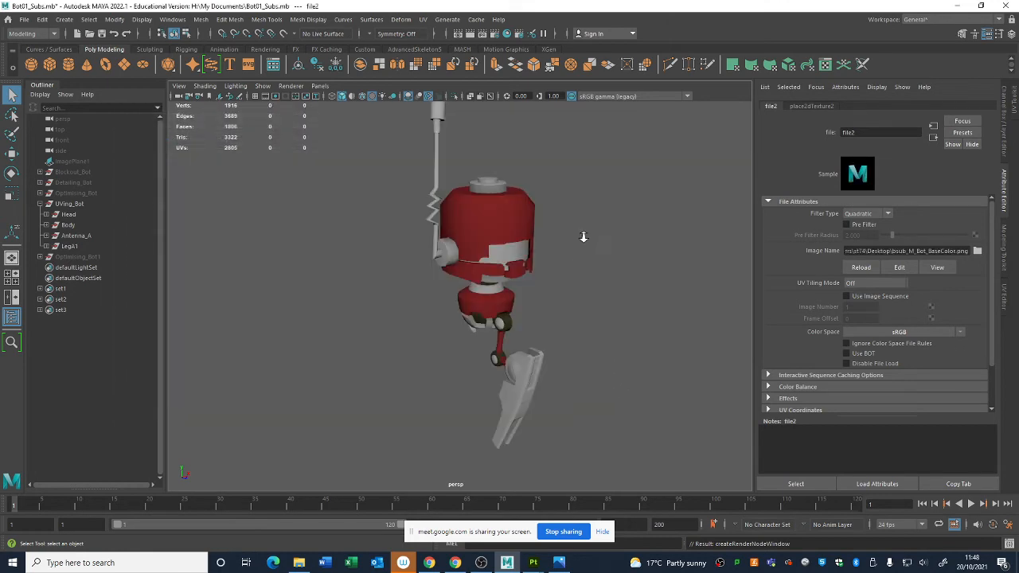
scroll(583, 237, "up", 6)
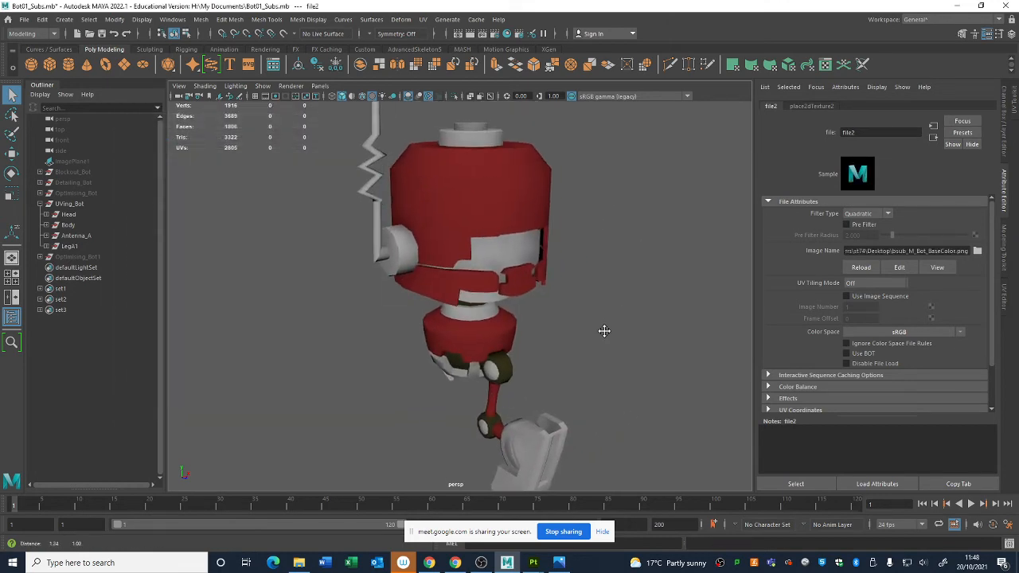
Switch to Substance 3D Painter to compare its bot with the textured one, return to Maya and leave the model deselected
left_click(534, 563)
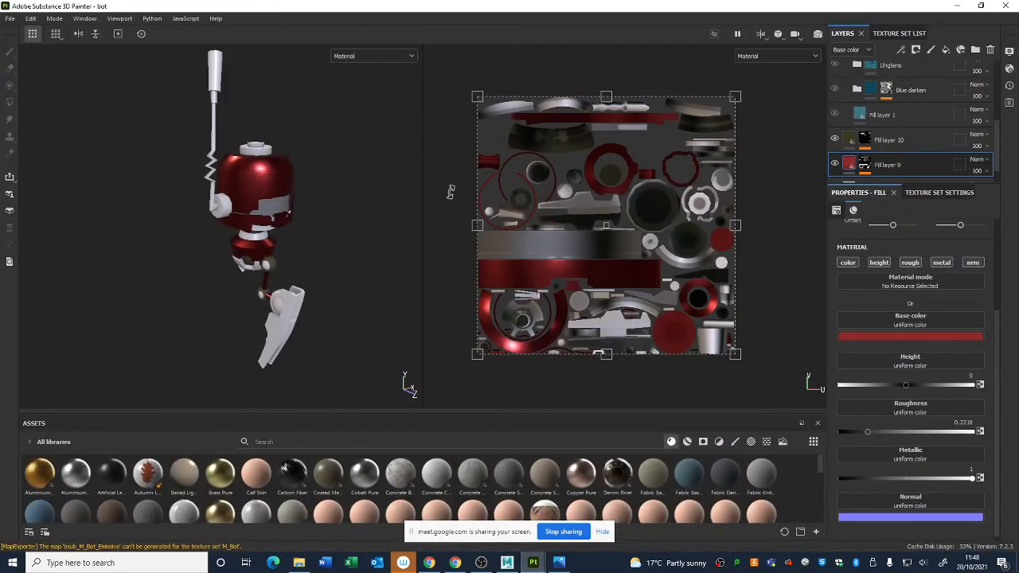
key("alt+Tab")
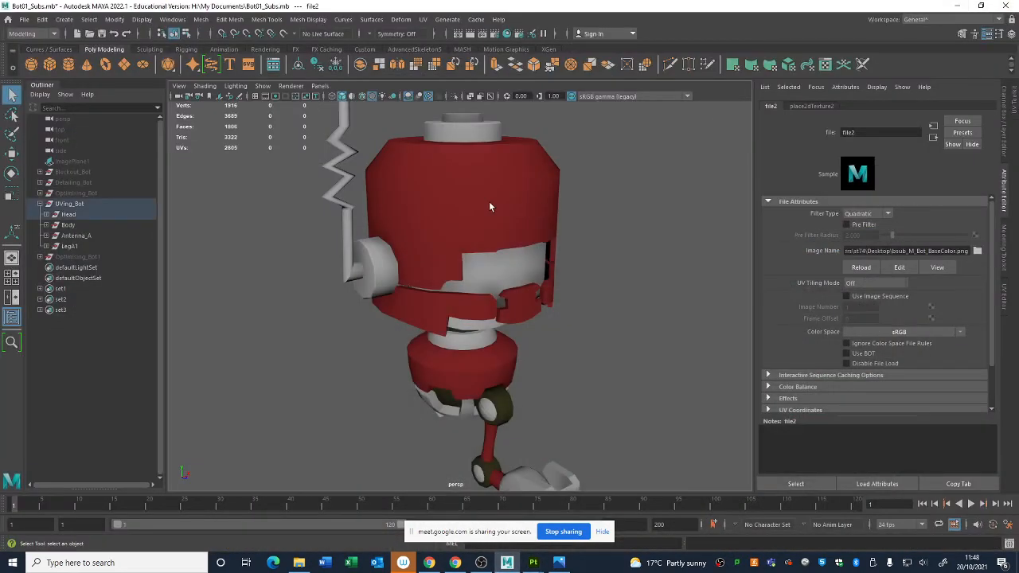
left_click(489, 207)
left_click(572, 354)
scroll(571, 355, "down", 3)
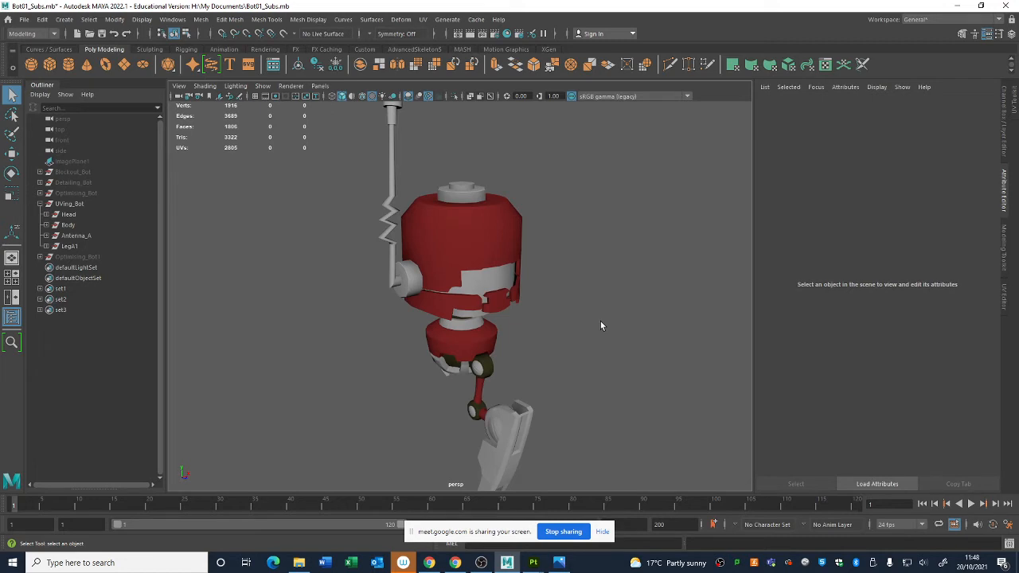
scroll(619, 212, "down", 5)
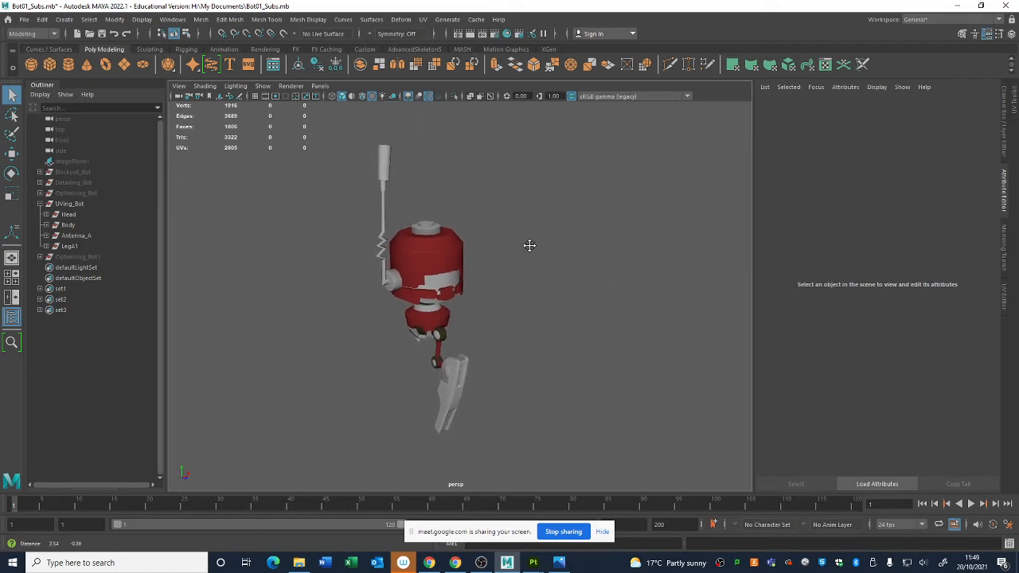
Open the UV Editor and select all of the bot's parts to view their UVs over the base colour texture
left_click(1003, 206)
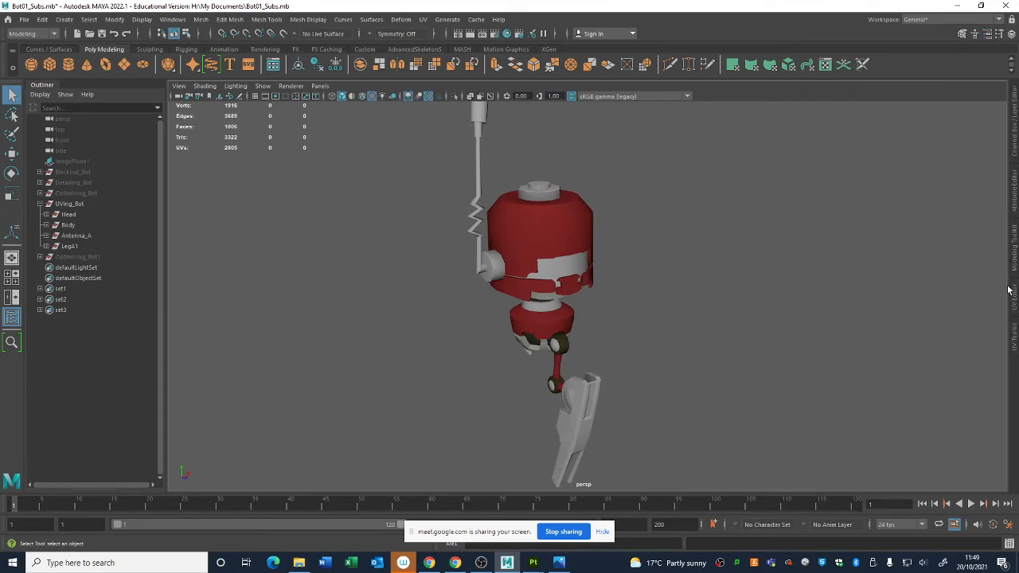
left_click(1015, 310)
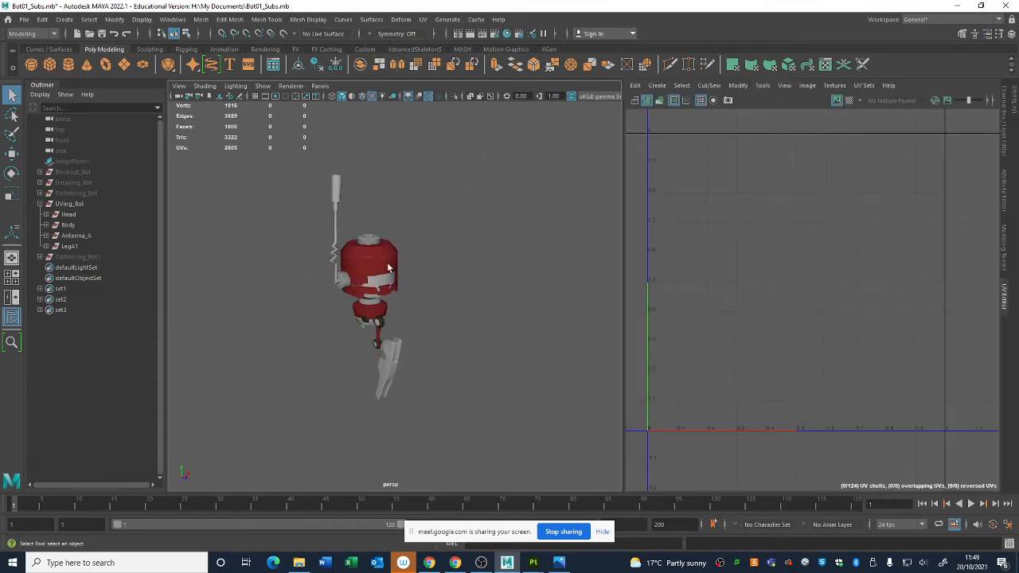
left_click_drag(303, 165, 491, 482)
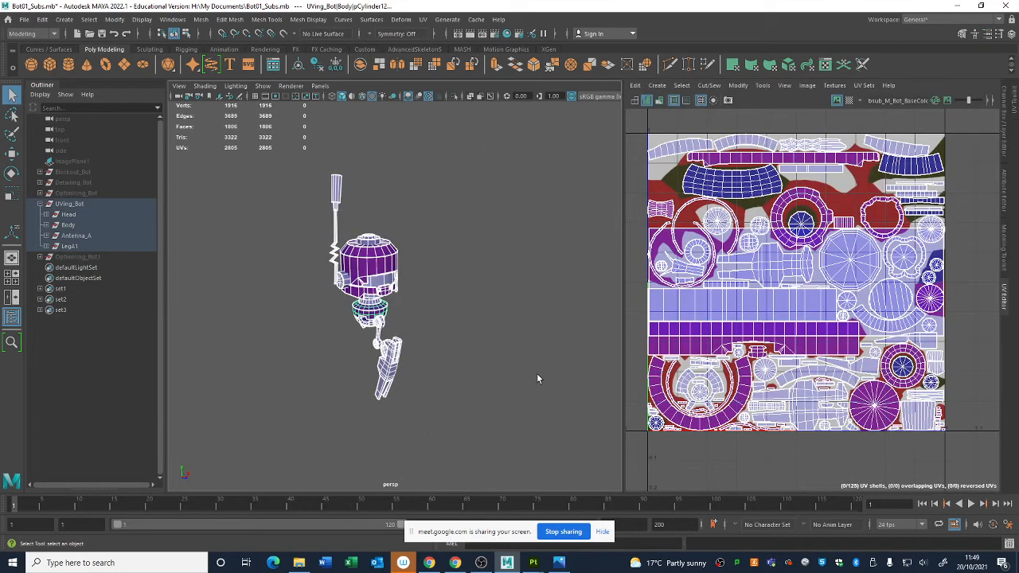
scroll(823, 242, "up", 4)
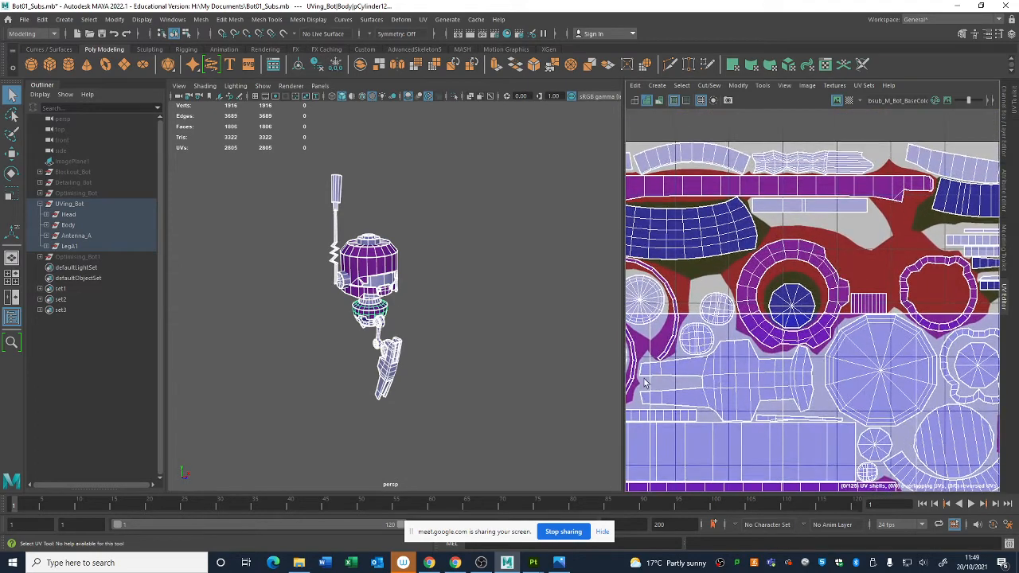
Compare the bot's texture layout in Substance 3D Painter with its full UV layout in Maya's UV Editor
left_click(532, 562)
scroll(626, 268, "up", 2)
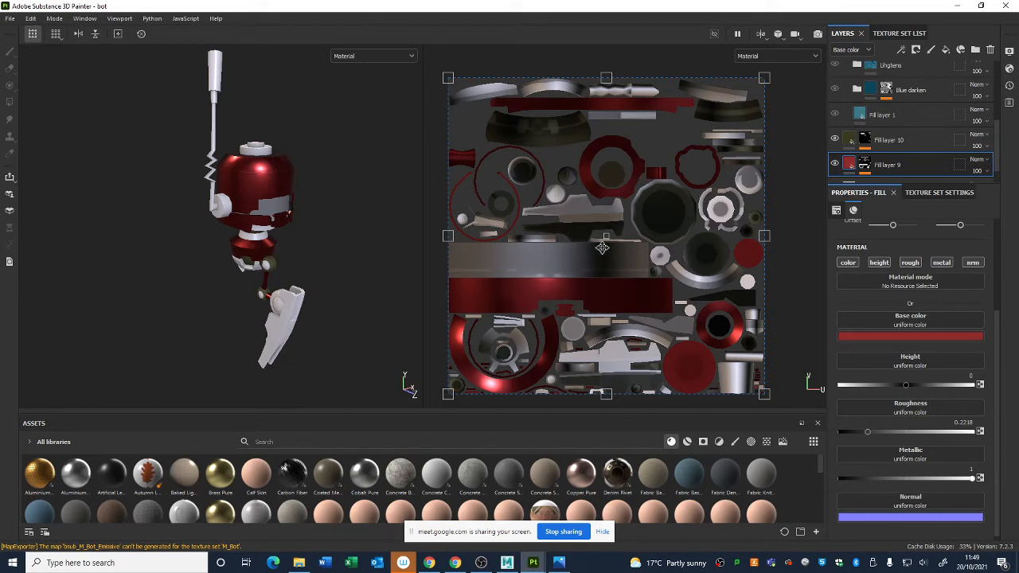
left_click(958, 7)
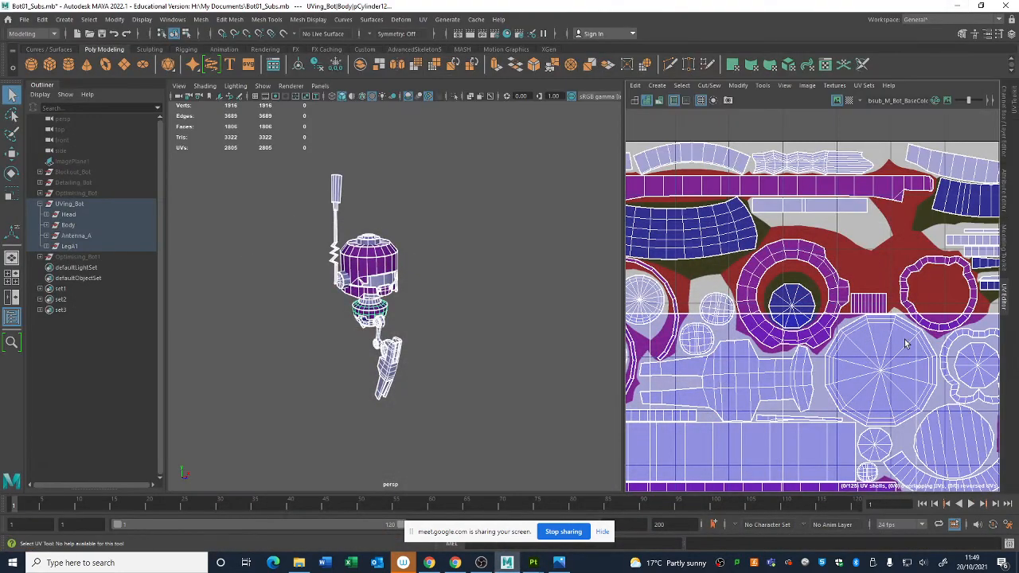
scroll(859, 335, "down", 5)
middle_click_drag(880, 328, 875, 259, "alt")
scroll(875, 260, "up", 1)
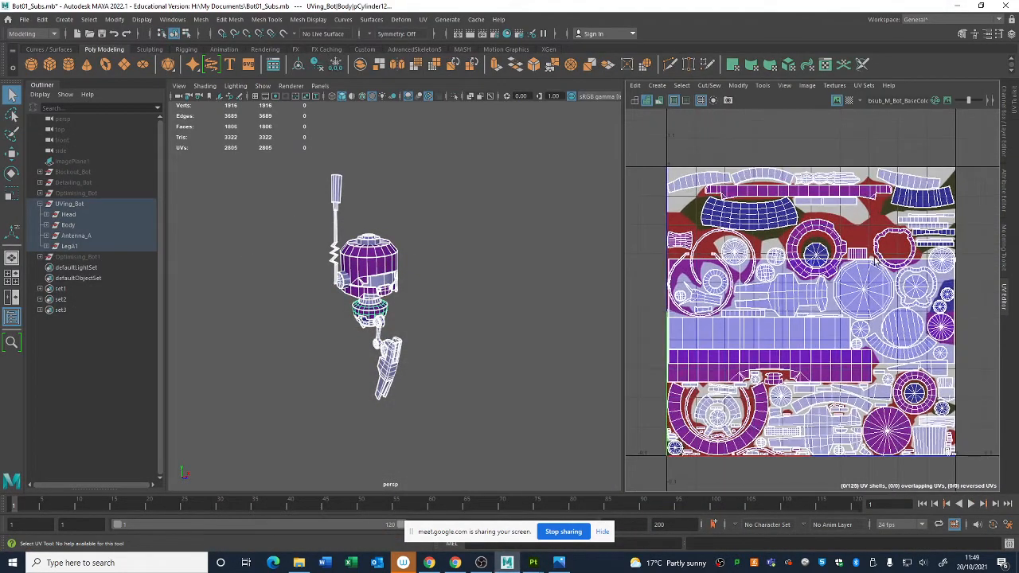
scroll(446, 337, "up", 5)
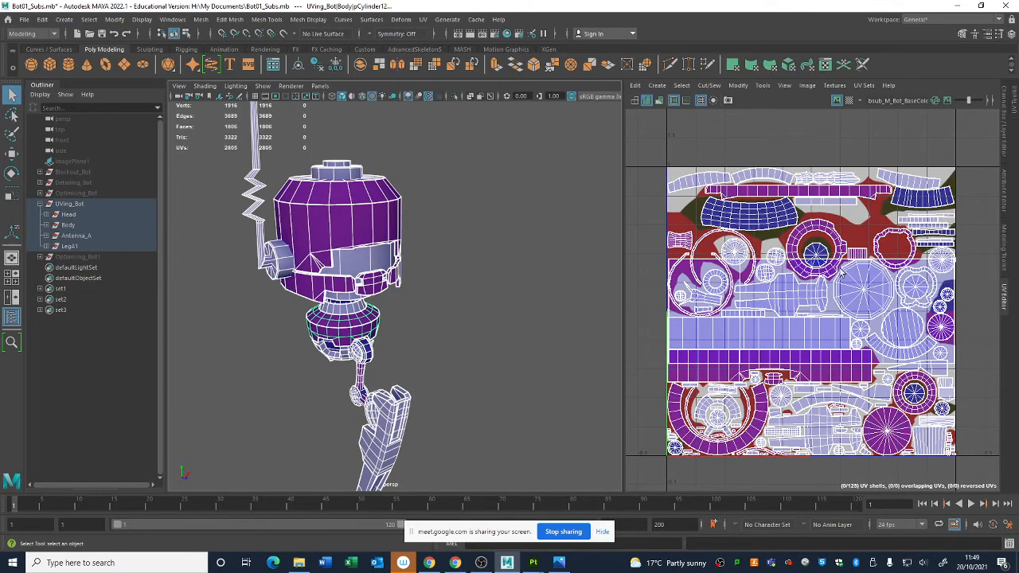
scroll(819, 266, "up", 3)
scroll(818, 266, "down", 1)
middle_click_drag(818, 266, 822, 229, "alt")
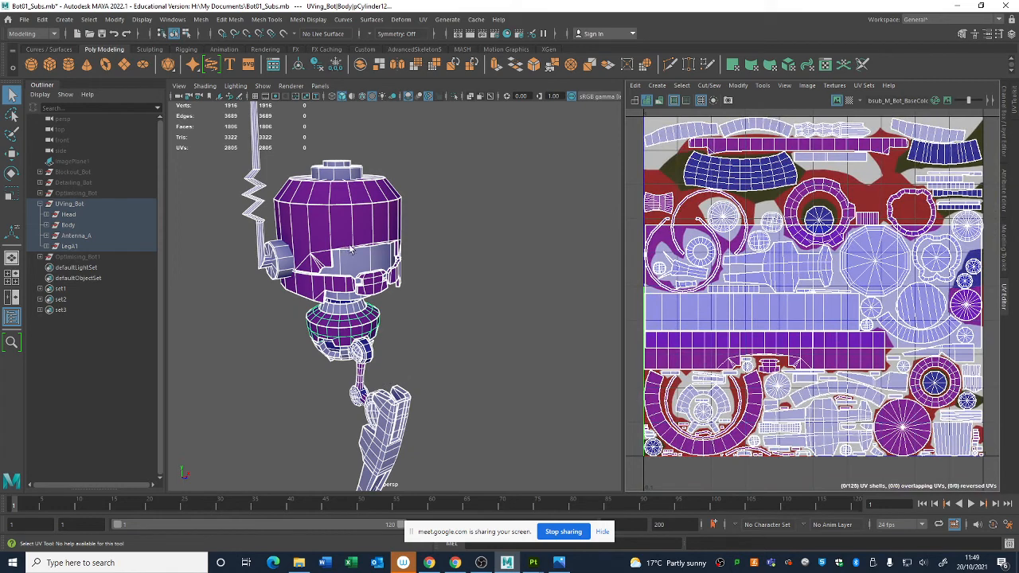
Reselect all of the bot's parts in object mode to show their combined UVs, and clear the selection
right_click_drag(350, 250, 405, 223)
left_click_drag(494, 107, 207, 505)
left_click_drag(547, 105, 240, 450)
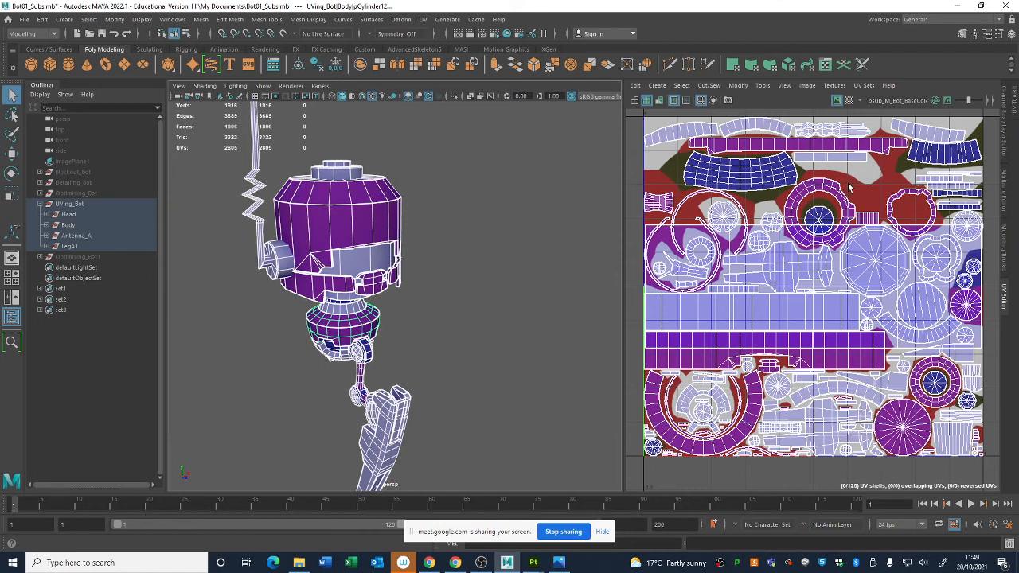
left_click(464, 278)
Select the bot's head shell and examine how its long rectangular UV shell sits on the red texture area
scroll(348, 245, "up", 3)
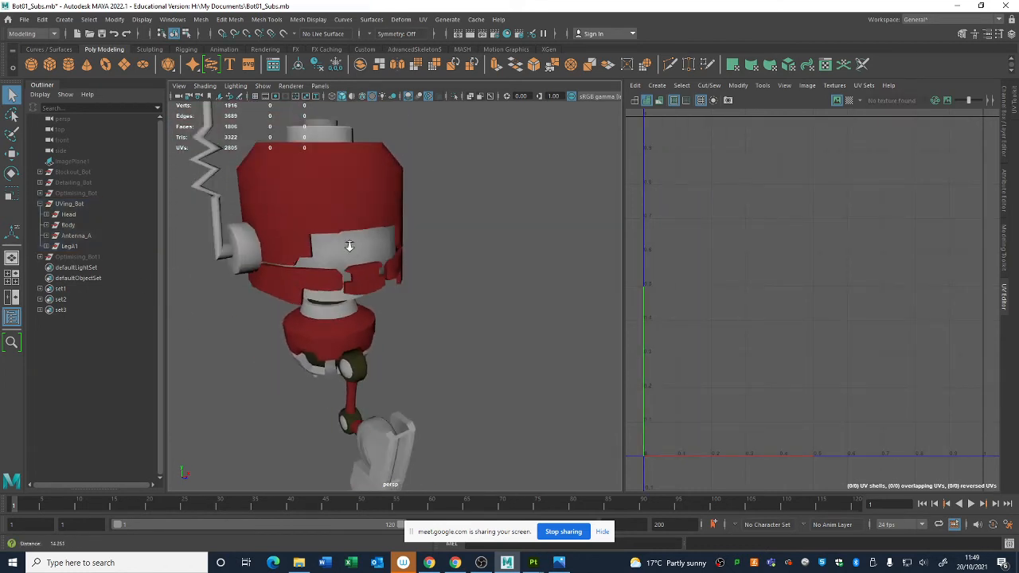
scroll(348, 244, "down", 6)
left_click(346, 224)
scroll(447, 267, "up", 4)
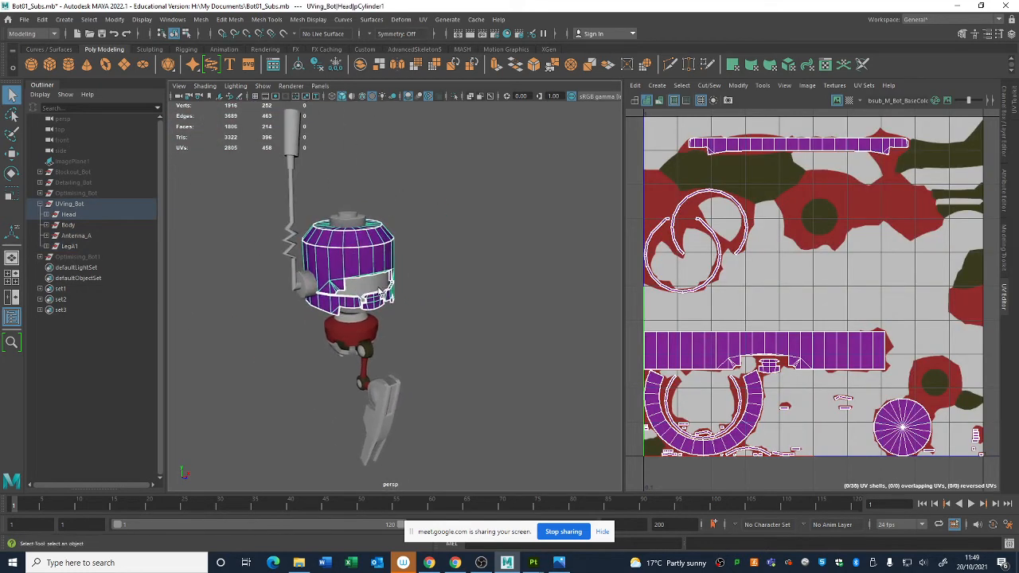
scroll(882, 185, "up", 5)
scroll(882, 186, "up", 3)
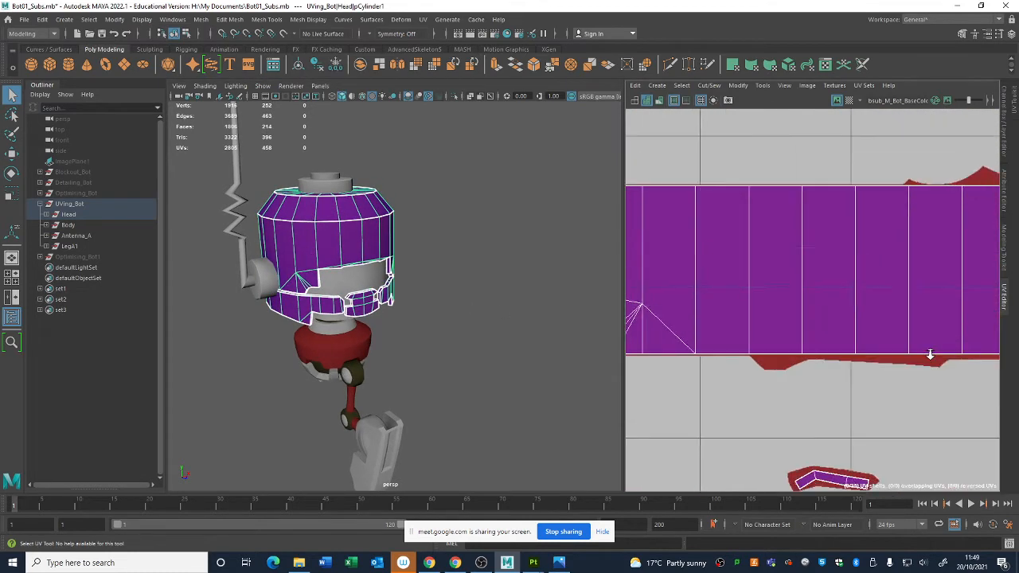
scroll(908, 215, "up", 2)
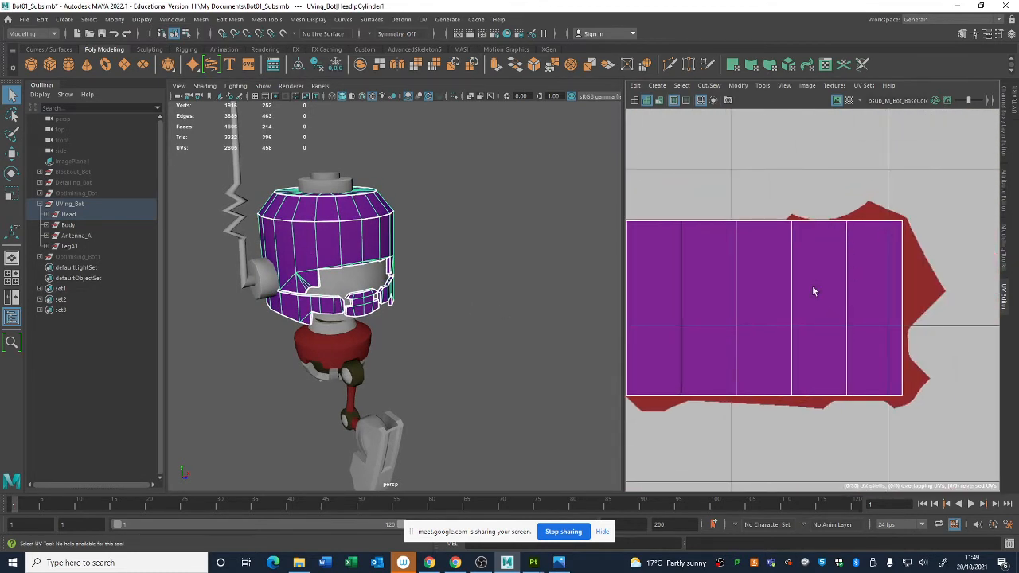
Select the head's long rectangular UV shell to locate its faces on the model
middle_click_drag(364, 283, 391, 284, "alt")
right_click_drag(755, 269, 709, 252)
left_click(695, 267)
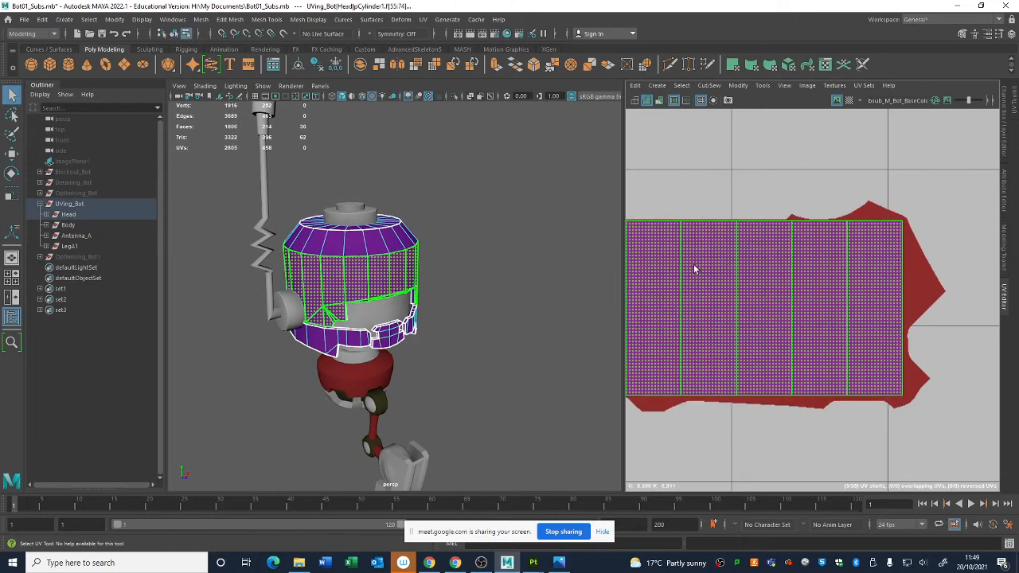
Select one vertical edge of the head's long rectangular UV shell and look for it around the model
right_click_drag(252, 272, 336, 296, "alt")
right_click_drag(825, 222, 824, 186)
left_click(737, 253)
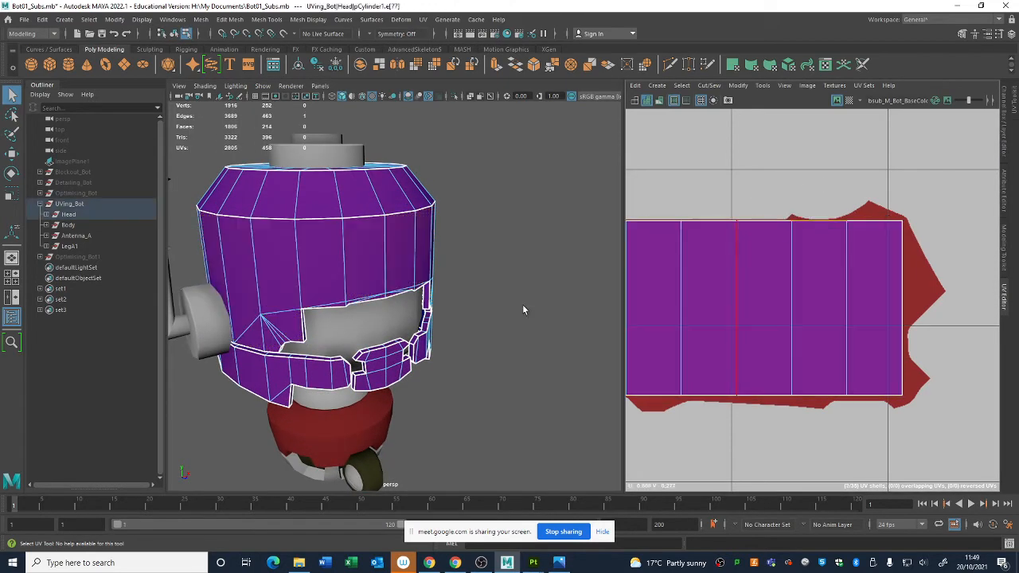
left_click_drag(348, 326, 530, 301, "alt")
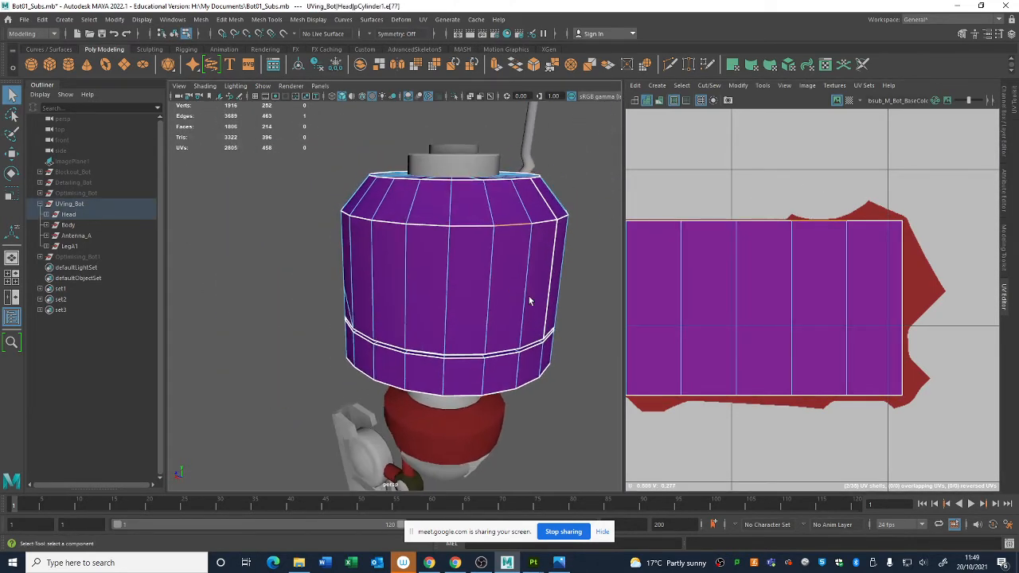
Move two UVs on the top edge of the head's long rectangular shell up onto the grey texture area
key("w")
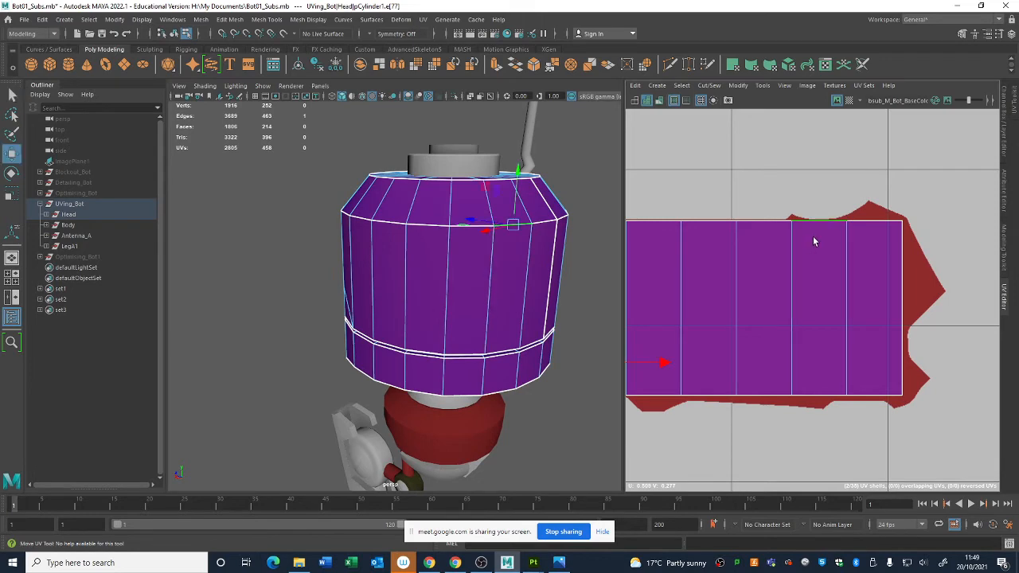
scroll(805, 264, "down", 2)
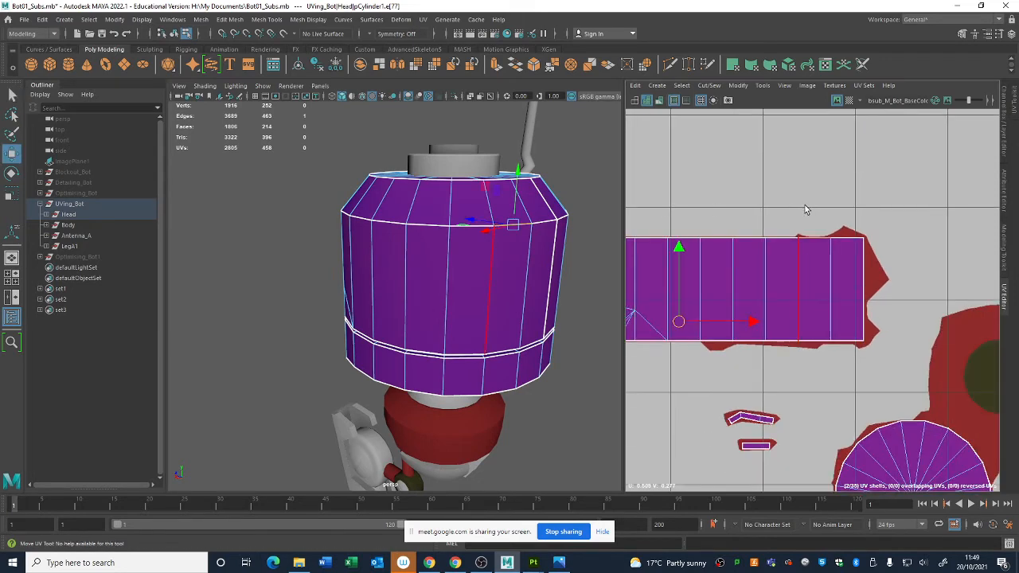
right_click_drag(812, 241, 835, 247)
scroll(828, 255, "up", 3)
left_click_drag(769, 251, 853, 293)
left_click_drag(810, 256, 807, 200)
left_click(736, 248)
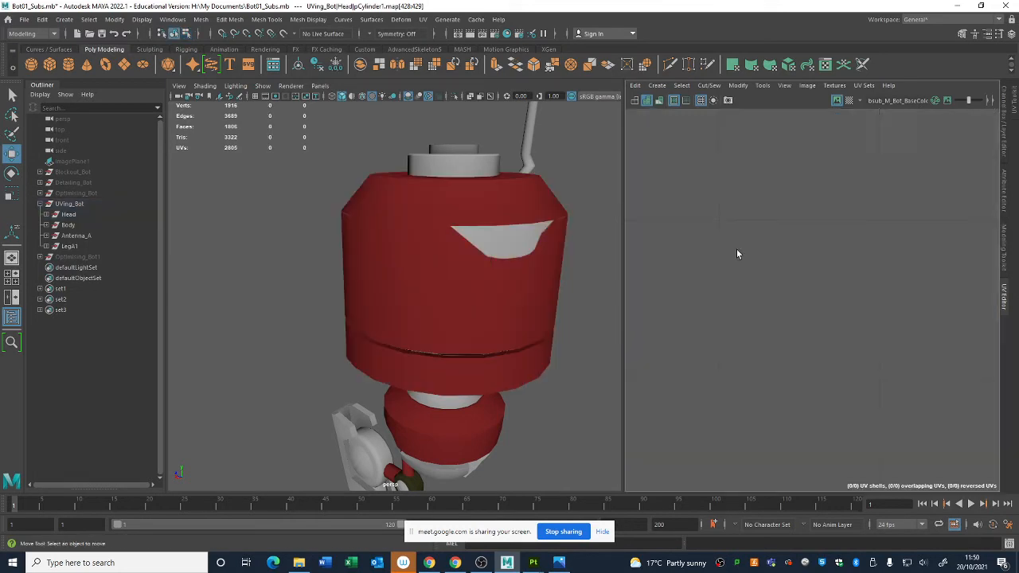
Reselect the head shell and examine from all around where the moved UVs bring grey texture onto the model
left_click_drag(562, 300, 541, 299, "alt")
left_click(541, 298)
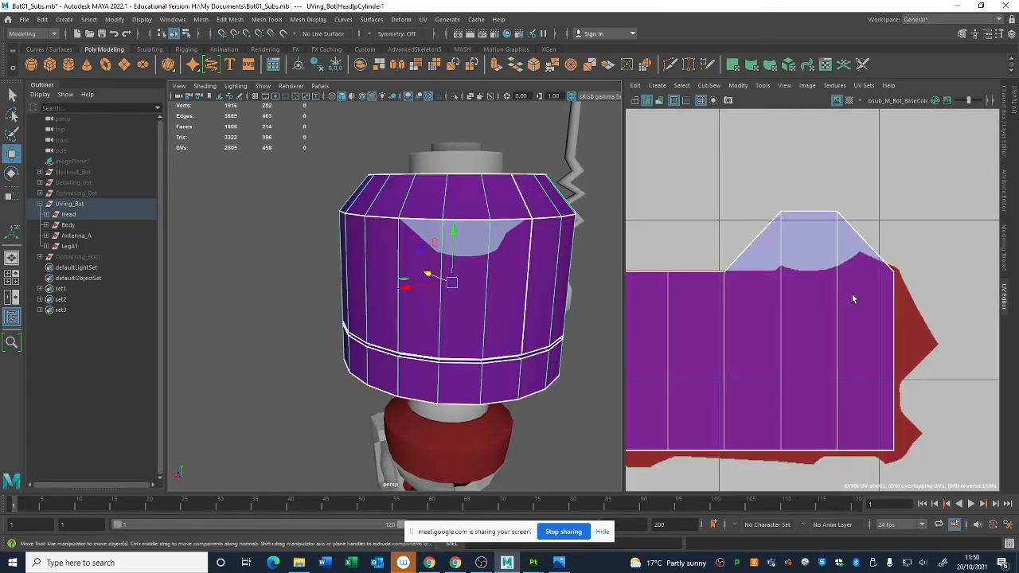
scroll(762, 307, "down", 5)
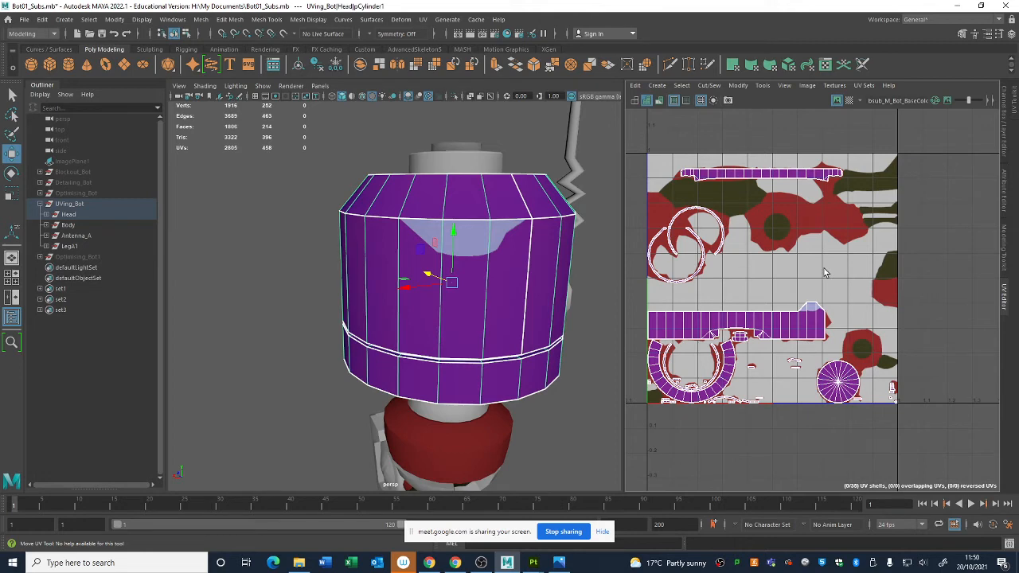
right_click_drag(571, 263, 455, 259, "alt")
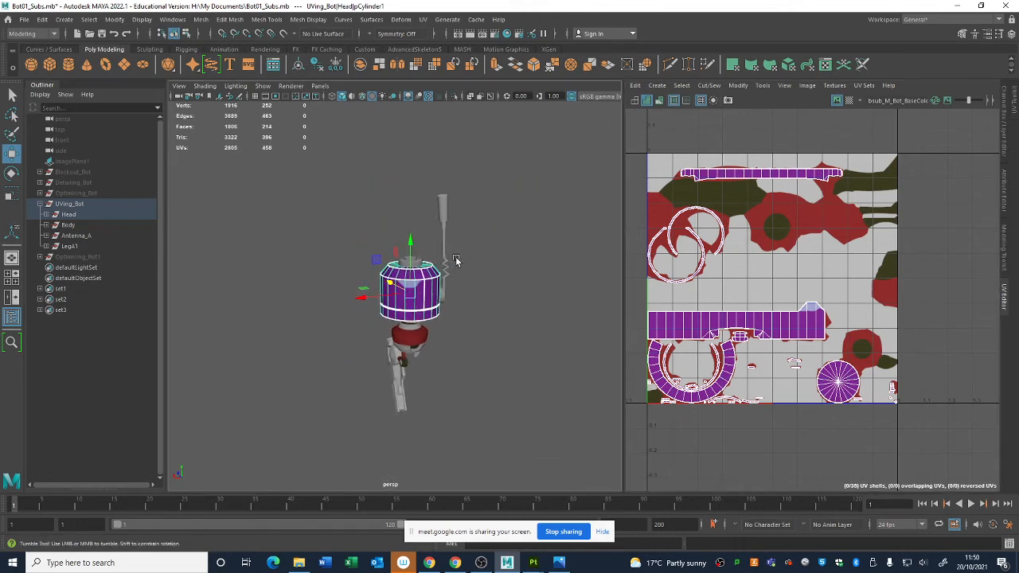
left_click_drag(455, 260, 291, 269, "alt")
right_click_drag(292, 268, 443, 391, "alt")
left_click_drag(443, 390, 486, 378, "alt")
right_click_drag(486, 378, 426, 332, "alt")
middle_click_drag(426, 333, 436, 281, "alt")
left_click(437, 281)
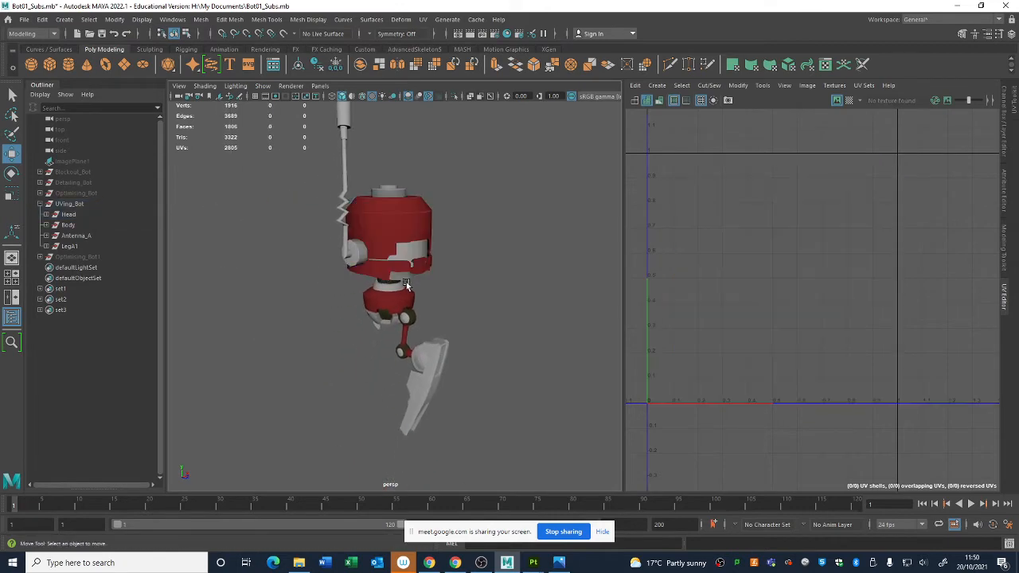
left_click_drag(400, 239, 574, 242, "alt")
left_click(398, 247)
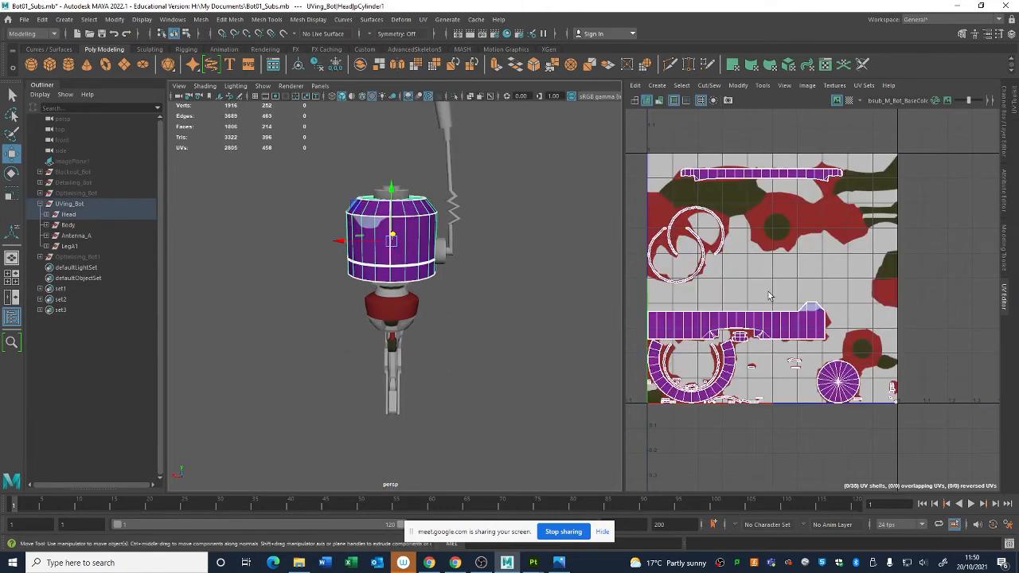
Undo the upward move of the two UVs on the head's long rectangular shell
right_click_drag(804, 331, 825, 307)
left_click(818, 296)
left_click(812, 302)
left_click_drag(812, 301, 823, 303)
key("ctrl+z")
key("ctrl+z")
key("ctrl+z")
key("ctrl+z")
key("ctrl+z")
key("ctrl+z")
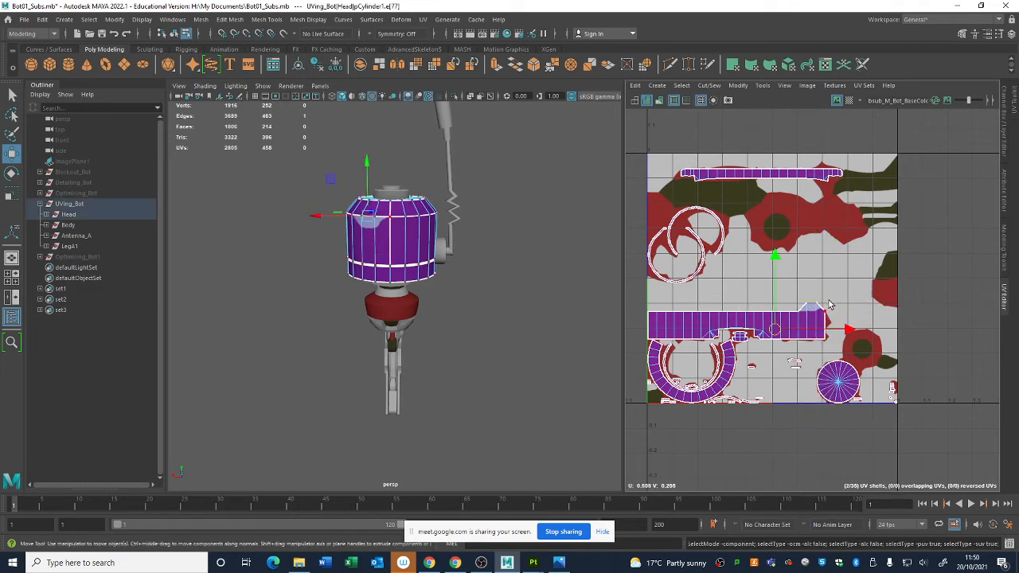
key("ctrl+z")
key("ctrl+z")
key("ctrl+z")
key("ctrl+z")
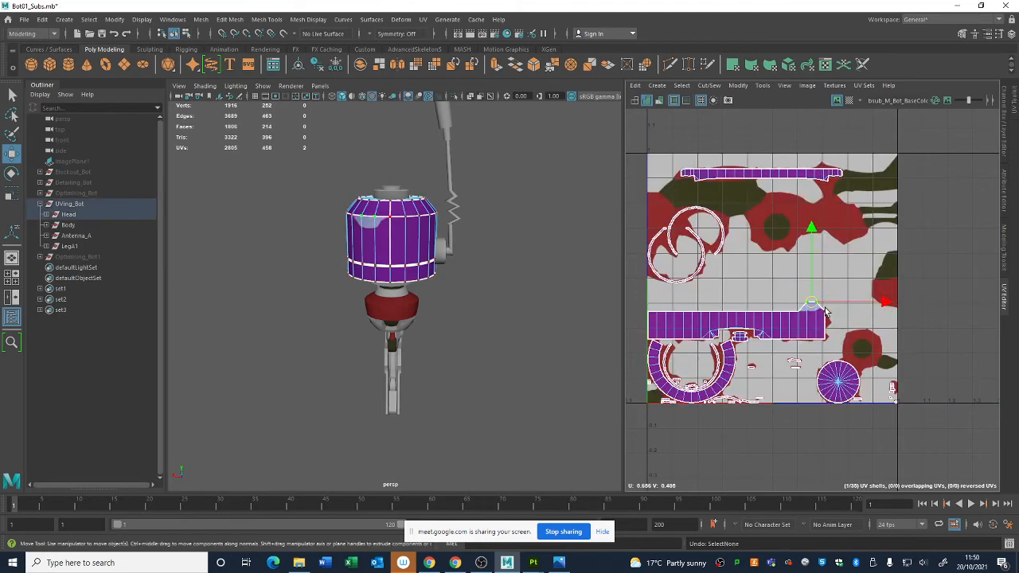
Try enlarging the head's long rectangular UV shell over the upper texture area to compare its effect on the model
right_click_drag(794, 324, 766, 310)
left_click(762, 324)
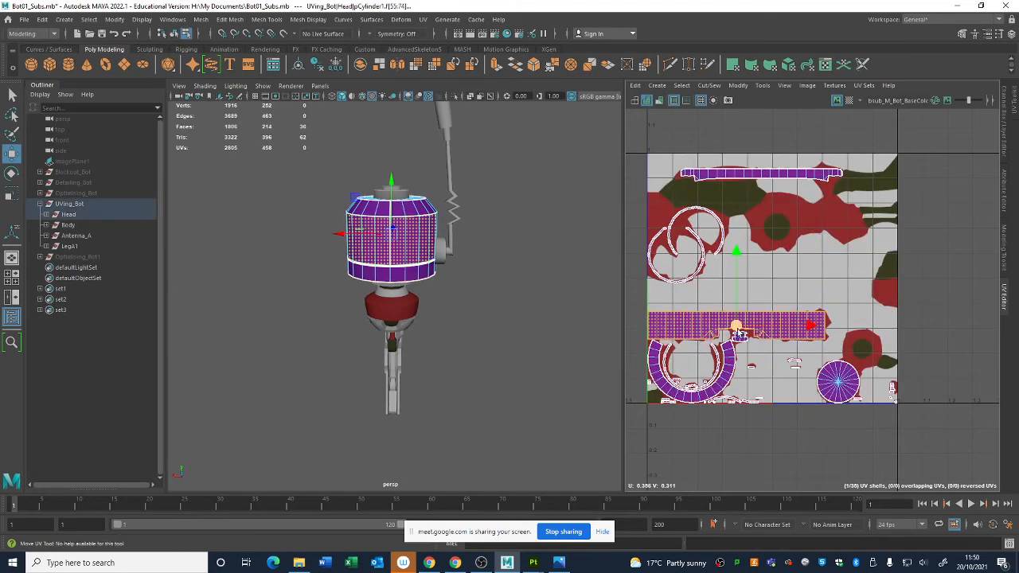
key("r")
left_click_drag(737, 326, 981, 271)
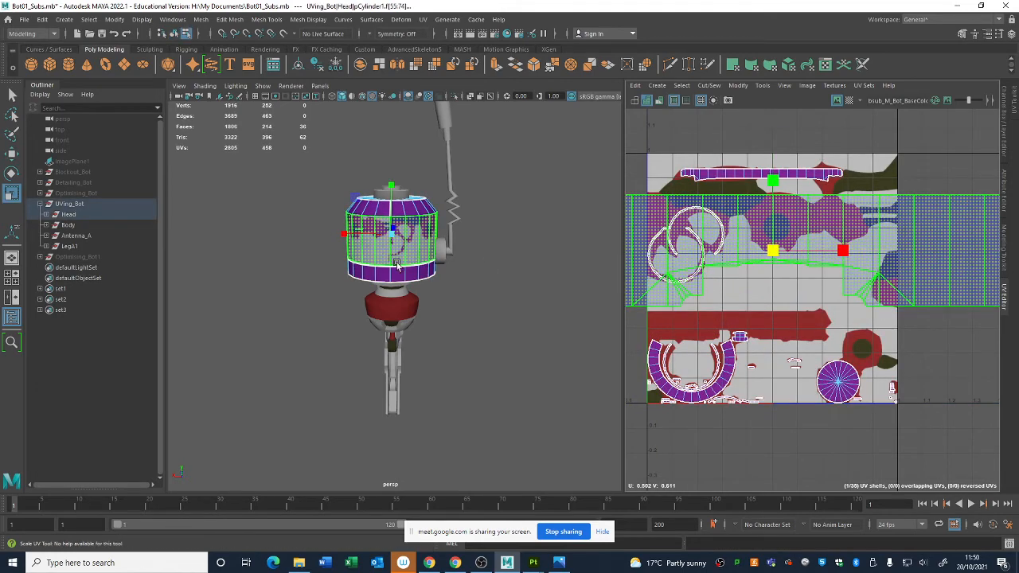
right_click_drag(396, 260, 430, 238, "alt")
left_click_drag(430, 239, 476, 232, "alt")
middle_click_drag(476, 232, 481, 298, "alt")
left_click_drag(450, 301, 473, 300, "alt")
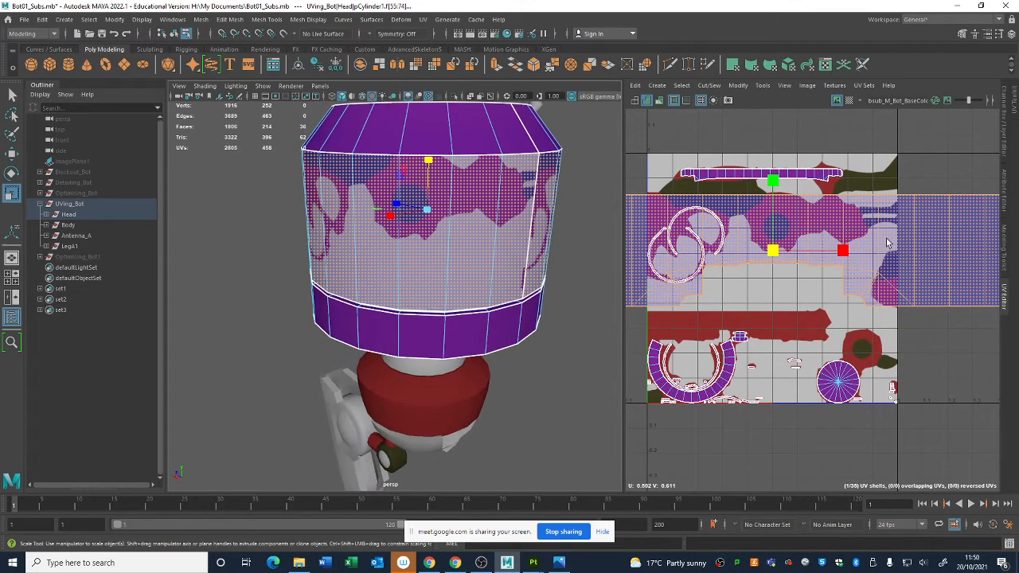
key("ctrl+z")
key("ctrl+z")
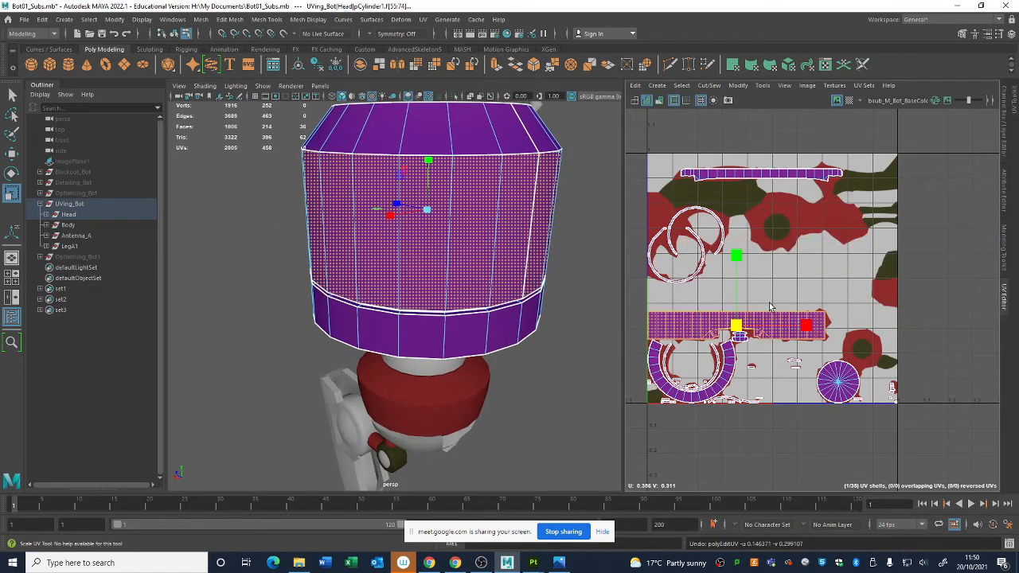
Return to object mode, view the whole bot and select the head shell to show its UVs
key("a")
left_click_drag(518, 316, 434, 298, "alt")
key("F8")
left_click(434, 297)
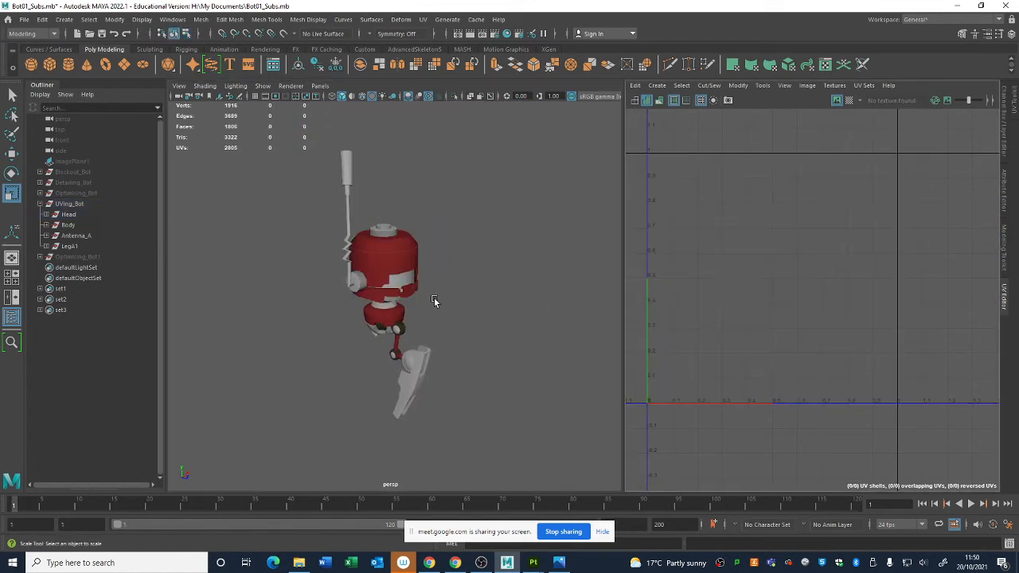
left_click(403, 262)
left_click_drag(432, 337, 402, 335, "alt")
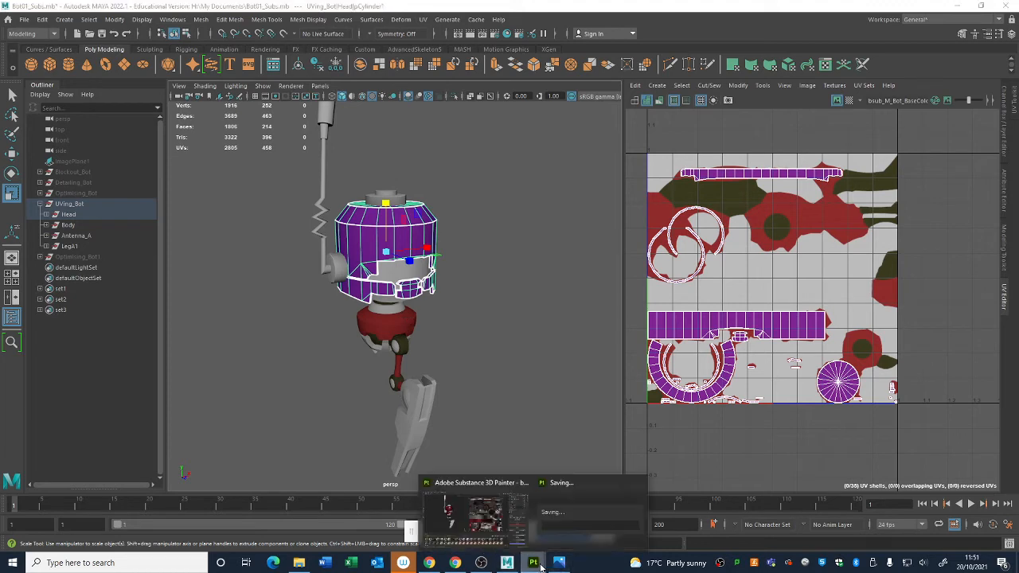
Clear Substance 3D Painter and Maya off the desktop, close the bsub_M_Bot_BaseColor.png preview and return to Maya
left_click(494, 527)
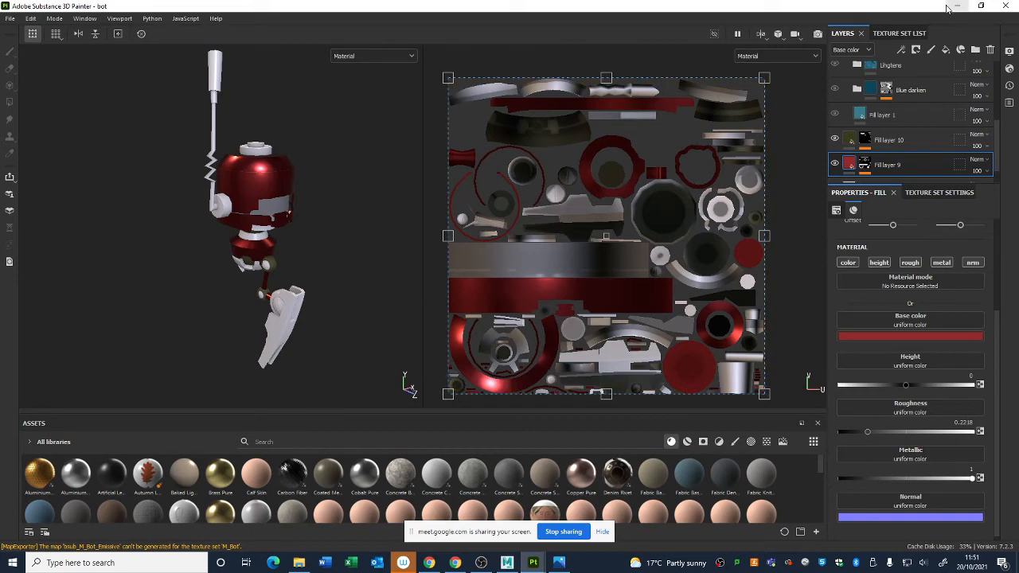
left_click(957, 7)
left_click(957, 6)
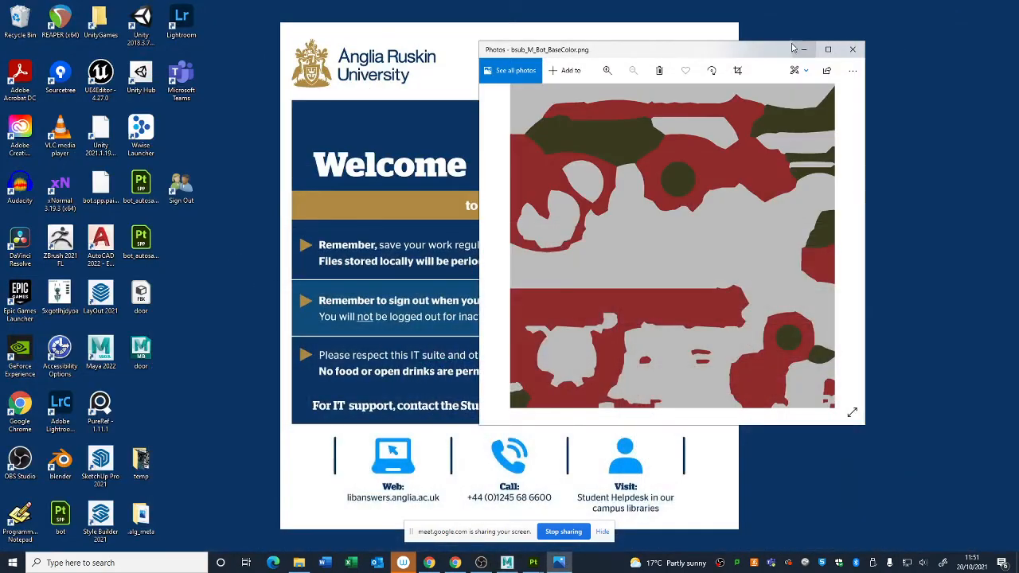
left_click_drag(719, 53, 459, 54)
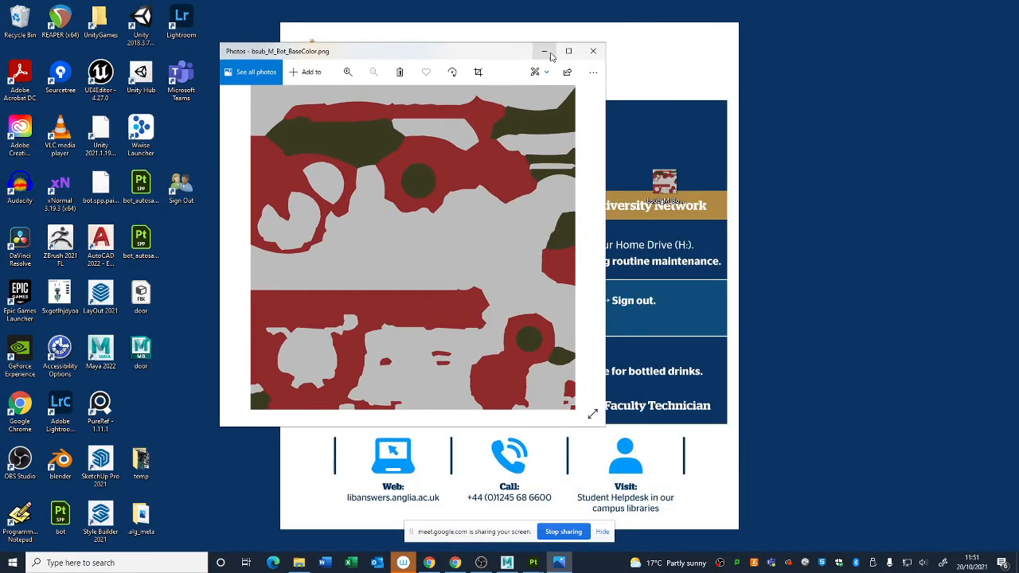
left_click(591, 53)
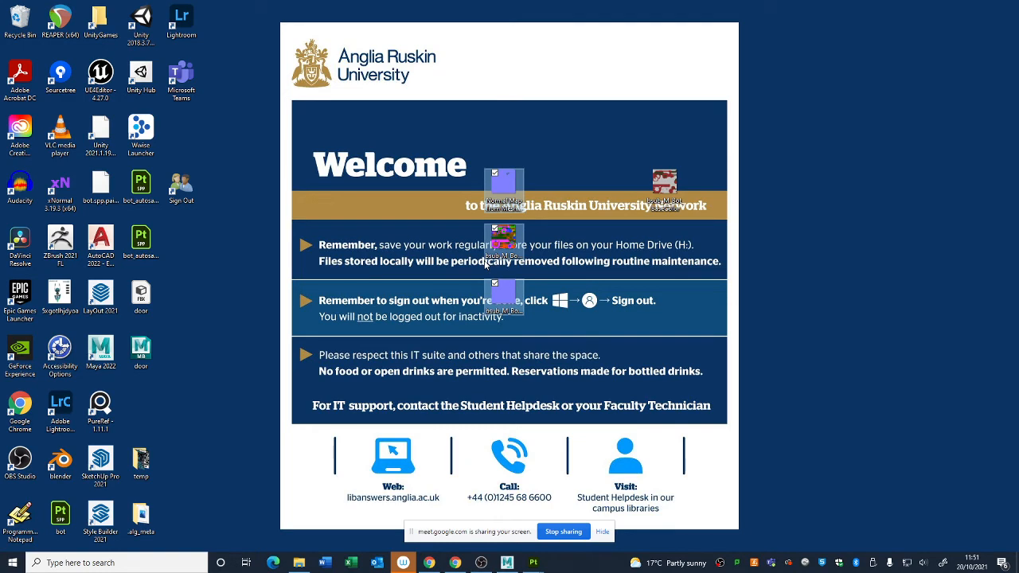
left_click(507, 563)
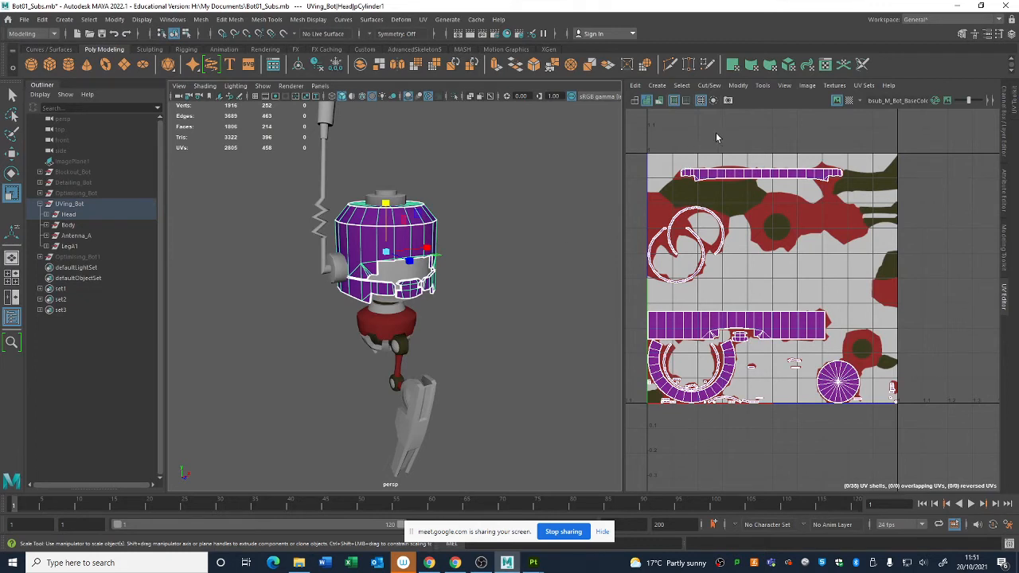
Select all faces of the head's UV shells to show their layout on the texture, and clear the selection
right_click_drag(746, 210, 703, 197)
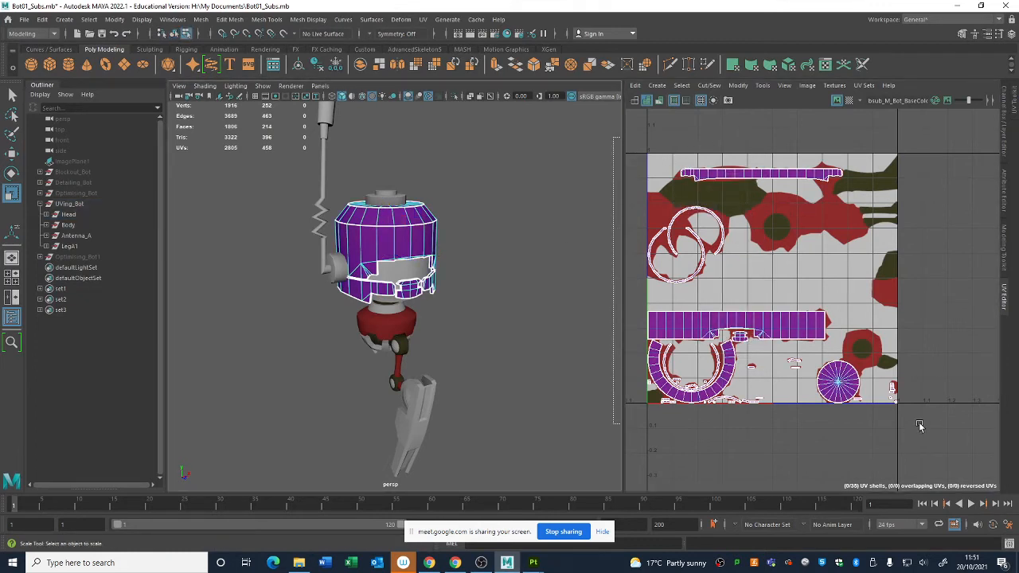
left_click_drag(933, 416, 640, 128)
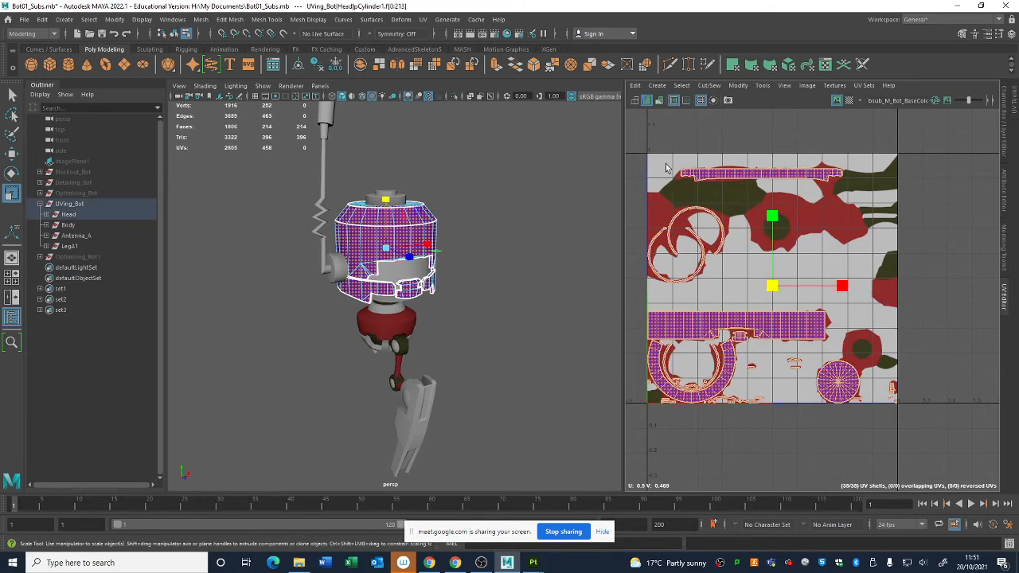
left_click(519, 279)
left_click_drag(518, 279, 412, 273, "alt")
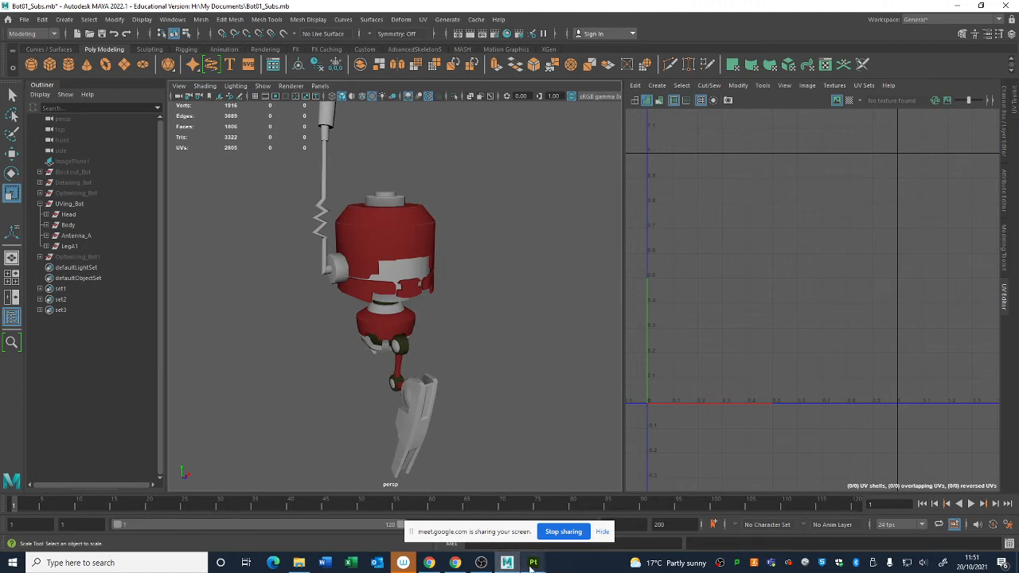
In Substance 3D Painter, hide Fill layers 9 and 10 and show the BASE metal, BASE Bolts and Normal Detail layers on the bot
mouse_move(531, 567)
left_click(475, 516)
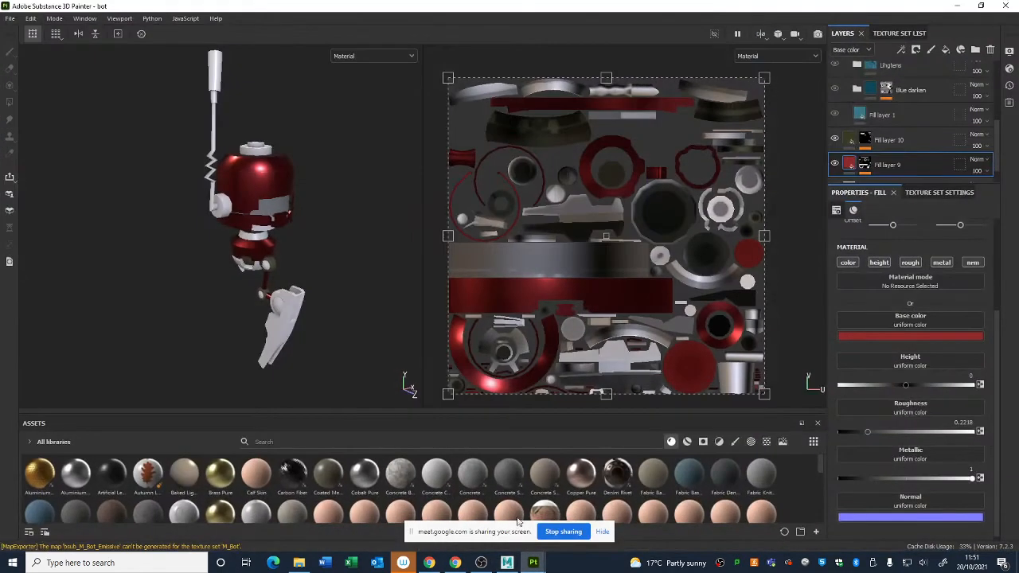
left_click(834, 164)
scroll(837, 165, "down", 1)
scroll(838, 164, "up", 1)
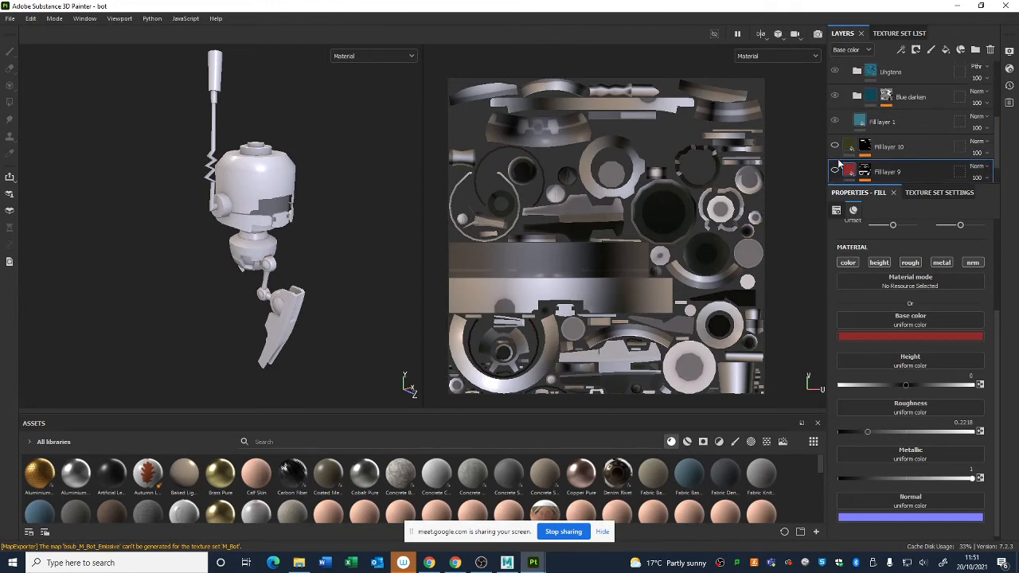
scroll(842, 124, "up", 1)
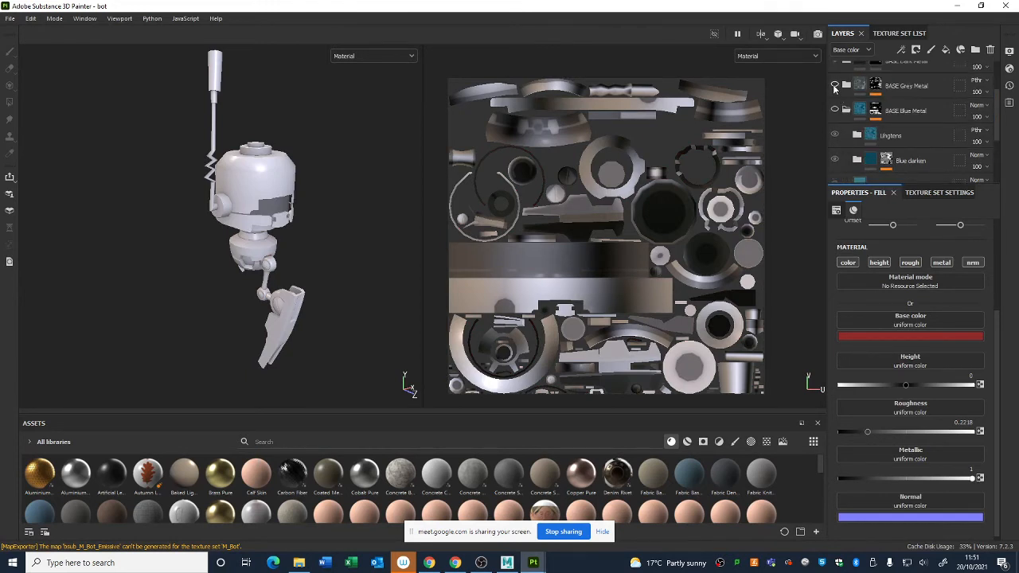
left_click(835, 79)
scroll(842, 127, "up", 1)
left_click(835, 121)
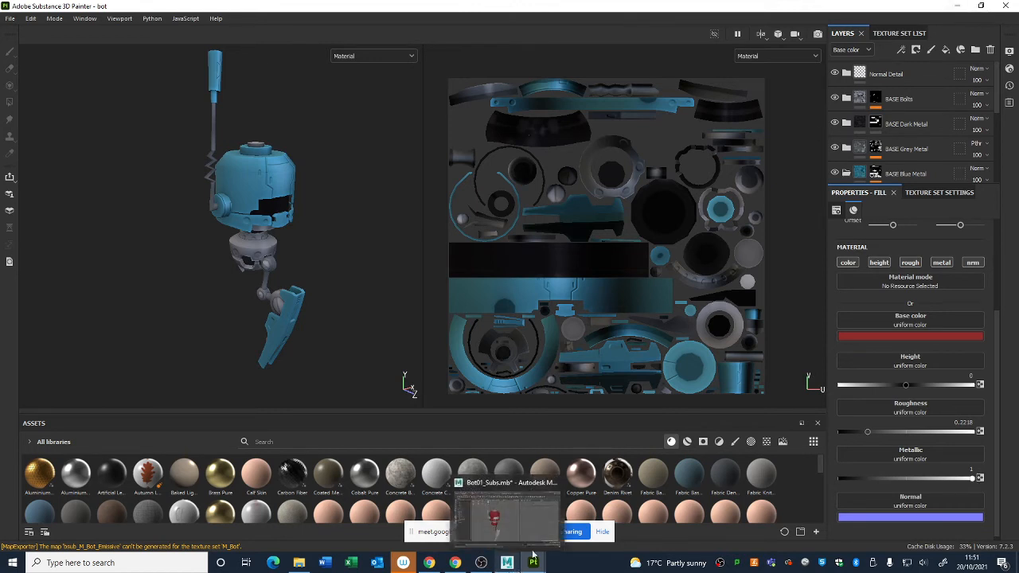
right_click_drag(265, 183, 318, 211, "alt")
left_click_drag(319, 211, 286, 232, "alt")
right_click_drag(287, 232, 359, 269, "alt")
mouse_move(359, 269)
left_mouse_down("alt")
mouse_move(357, 279)
mouse_move(361, 257)
left_mouse_up("alt")
right_click_drag(361, 257, 266, 167, "alt")
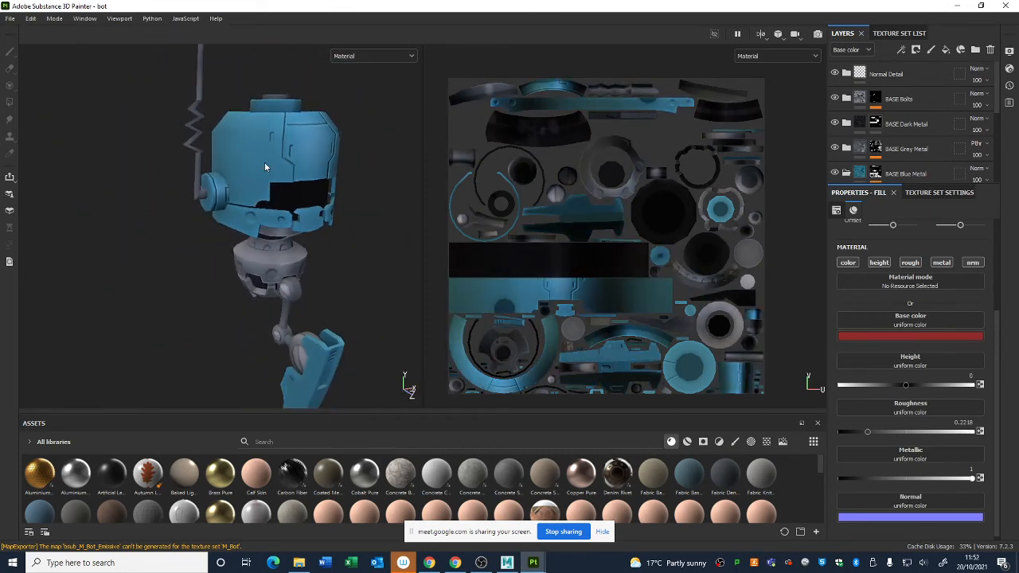
Return to Maya and select all of the bot's parts to show their combined UVs over the base colour map
left_click(996, 7)
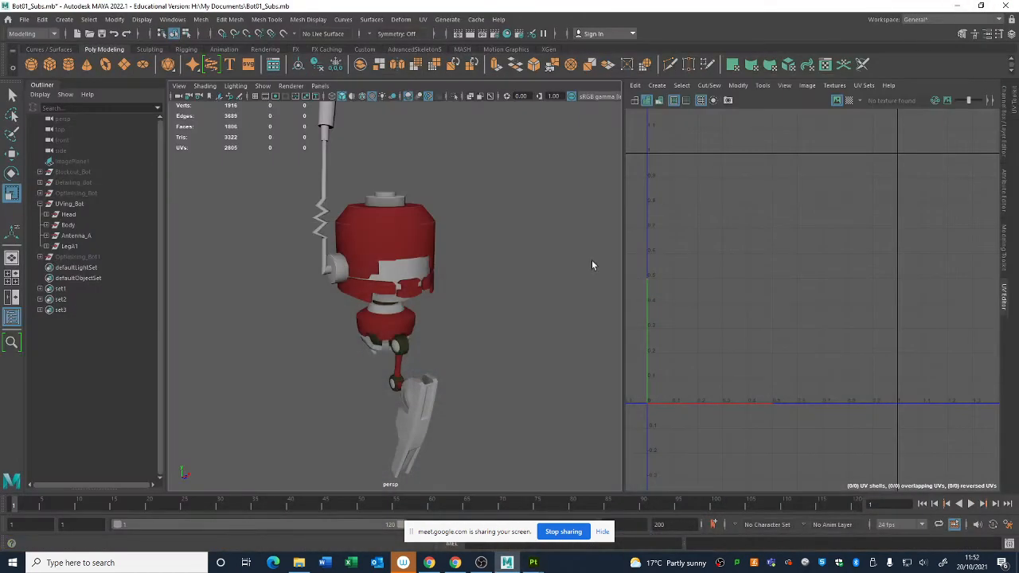
right_click_drag(543, 330, 504, 304, "alt")
left_click_drag(504, 304, 512, 306, "alt")
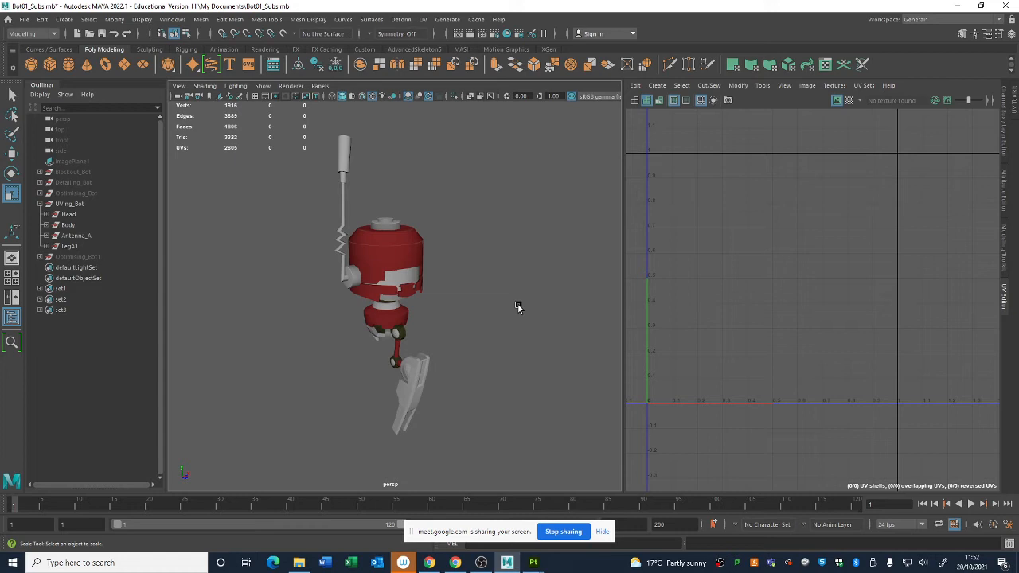
left_click_drag(300, 119, 537, 411)
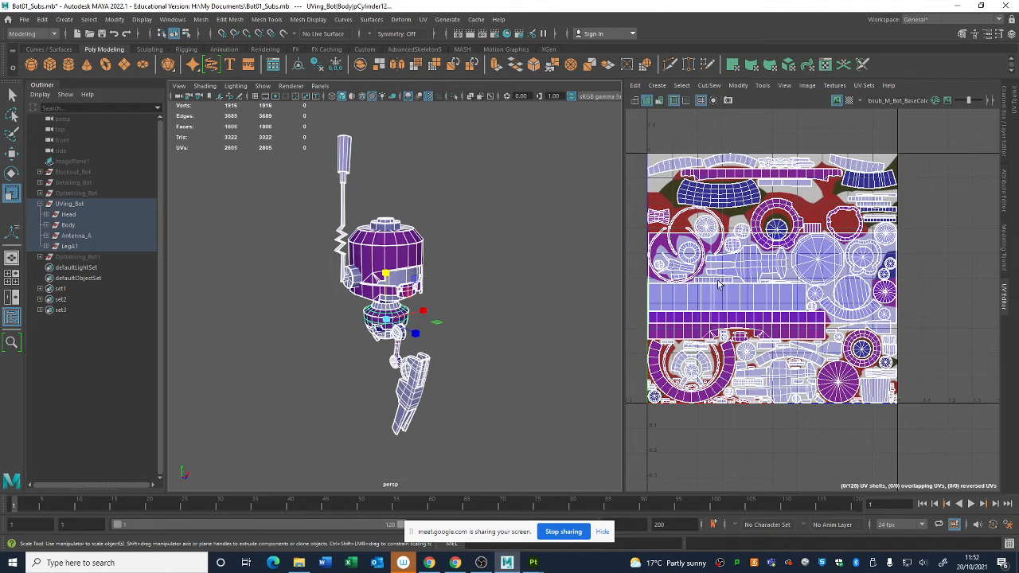
Switch back to Substance 3D Painter to view the bot with its detailed metal layers
left_click(533, 563)
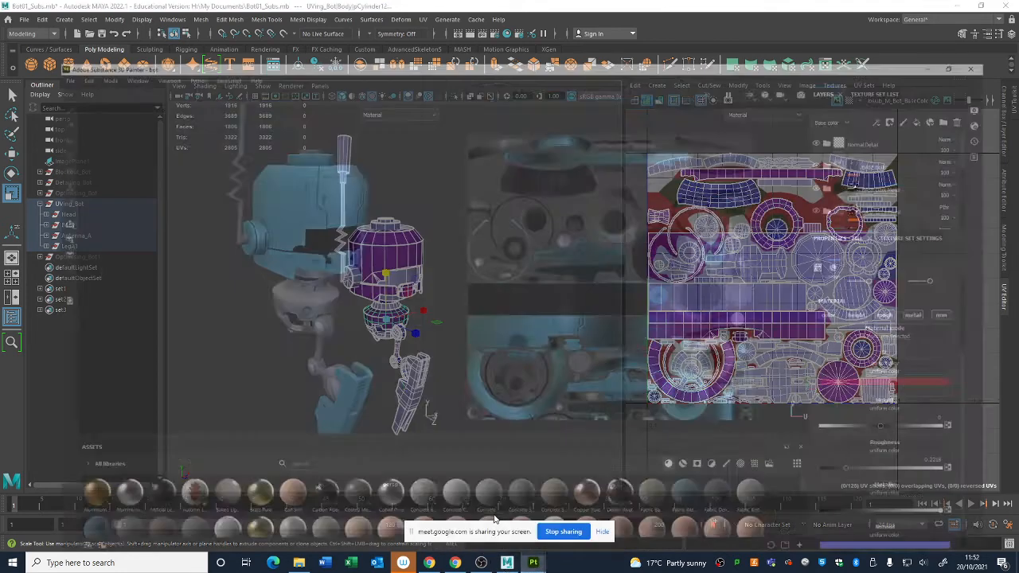
key("super+s")
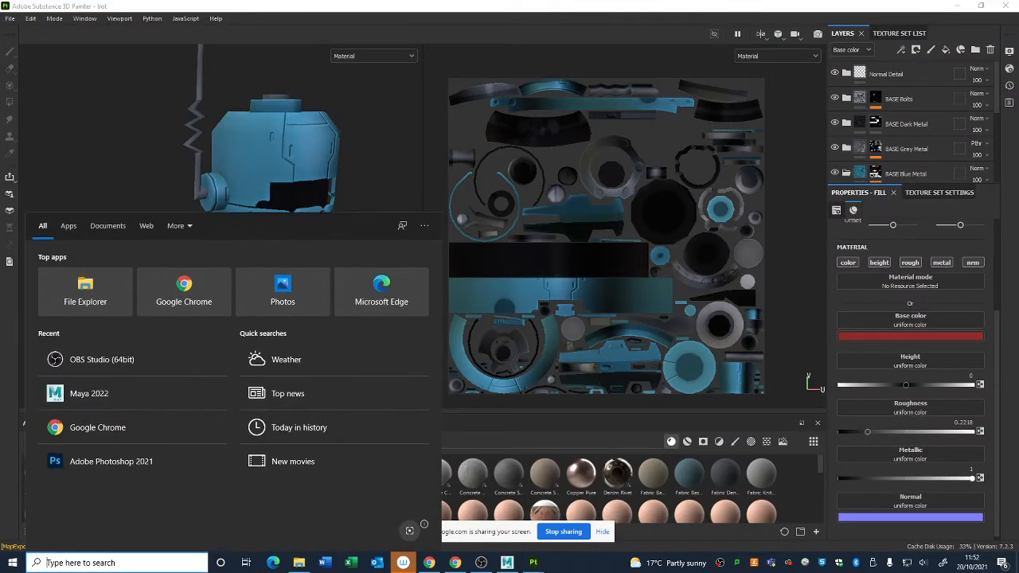
key("Escape")
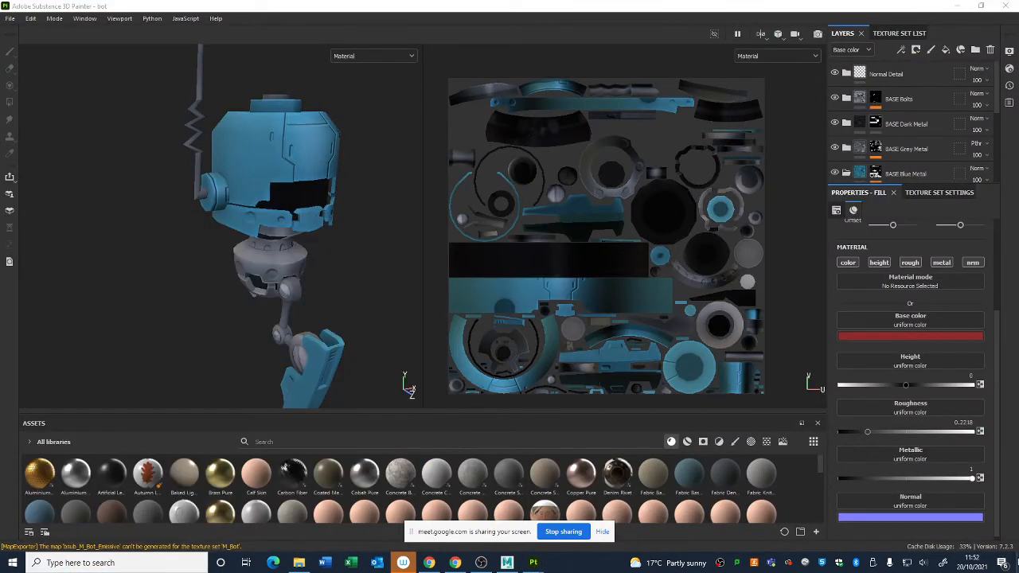
Clear the earlier exported map images off the desktop and return to Substance 3D Painter
left_click(1018, 564)
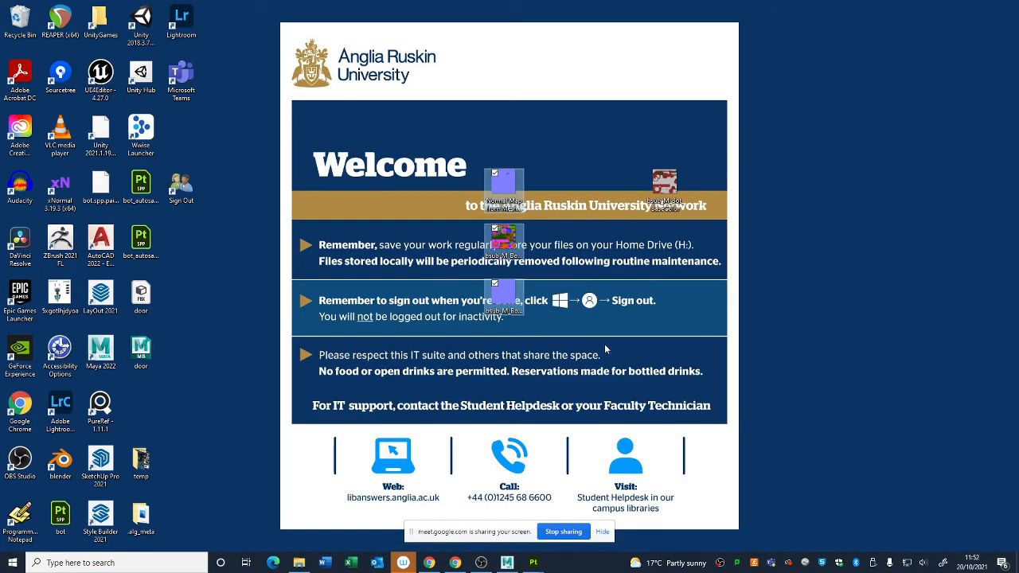
left_click(534, 567)
left_click(481, 509)
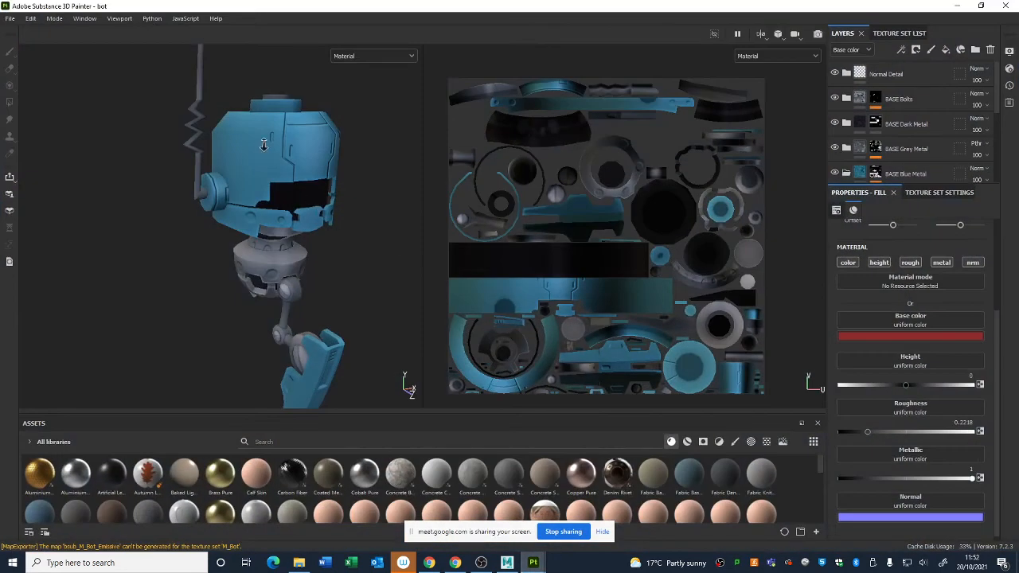
Open the texture export settings, check the output maps listed for M_Bot, and return to the global settings
right_click_drag(263, 145, 305, 195, "alt")
middle_click_drag(305, 195, 311, 247, "alt")
left_click_drag(311, 248, 334, 250, "alt")
middle_click_drag(334, 250, 295, 191, "alt")
scroll(298, 171, "down", 3)
left_click(13, 21)
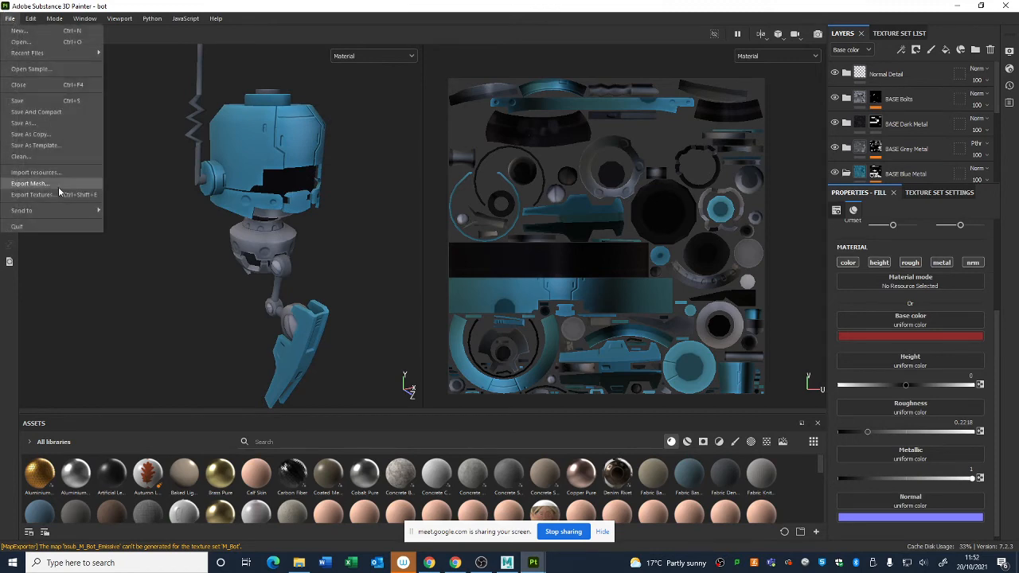
left_click(59, 194)
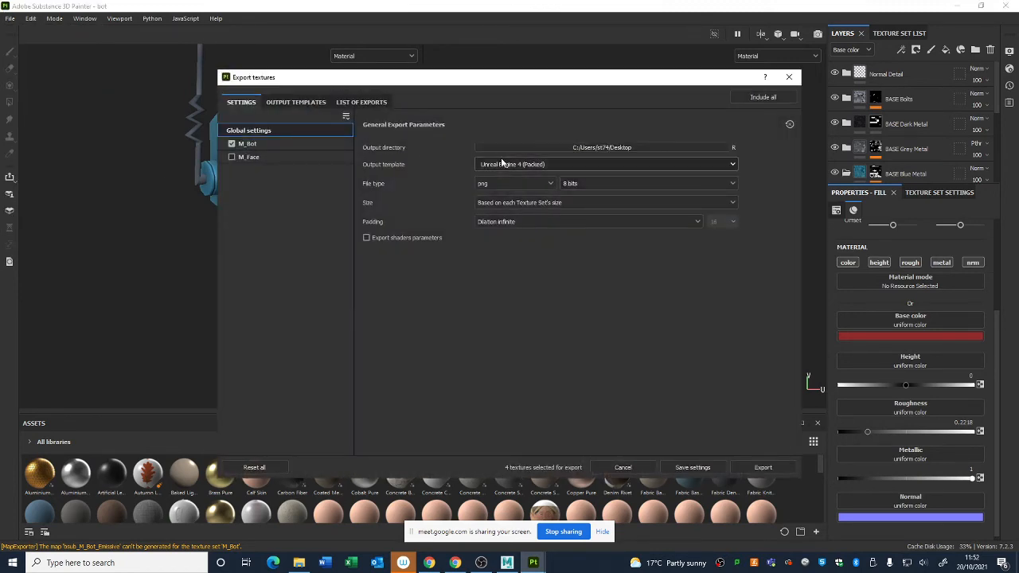
left_click(280, 145)
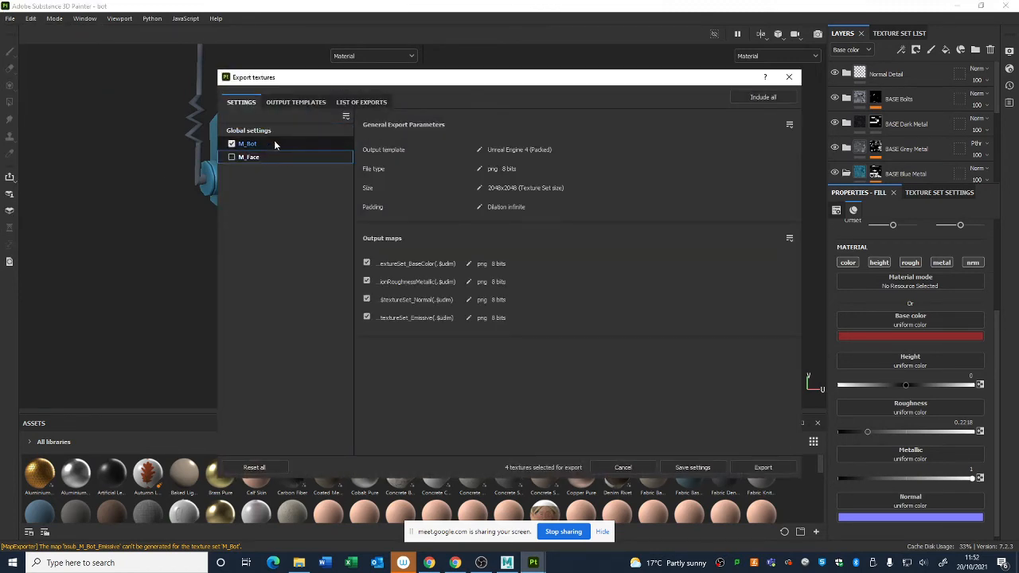
left_click(290, 130)
Set the export padding to Dilation + transparent with 4 pixels and export the M_Bot textures with the Unreal Engine 4 (Packed) template
left_click(530, 222)
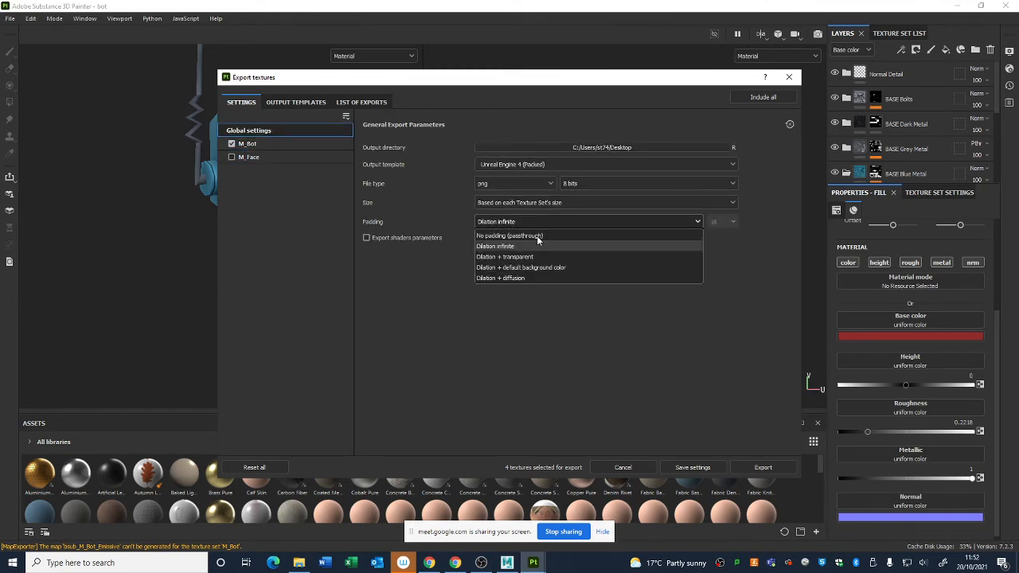
left_click(532, 256)
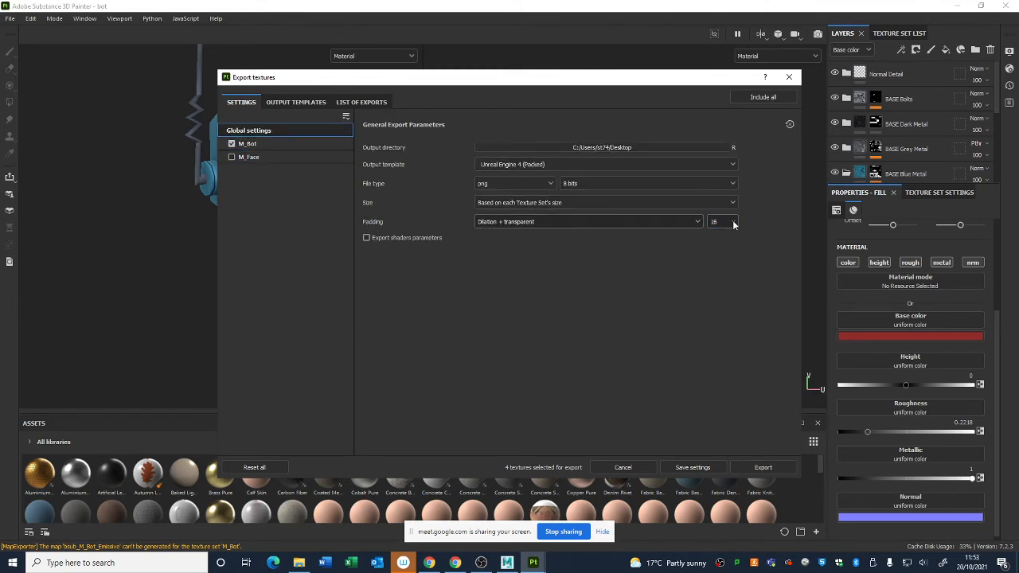
left_click(734, 225)
left_click_drag(715, 246, 718, 247)
left_click(723, 223)
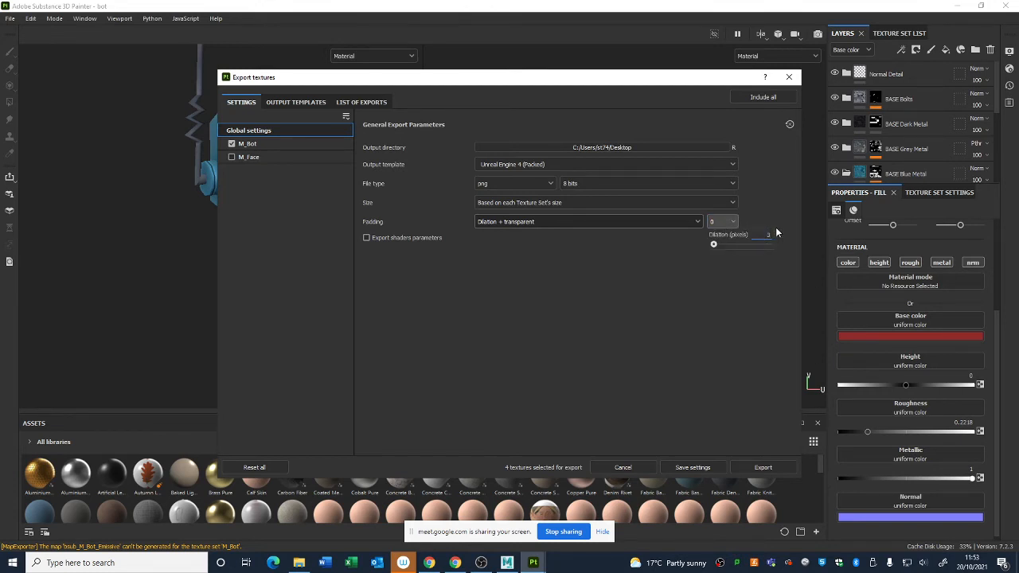
type("4")
key("Return")
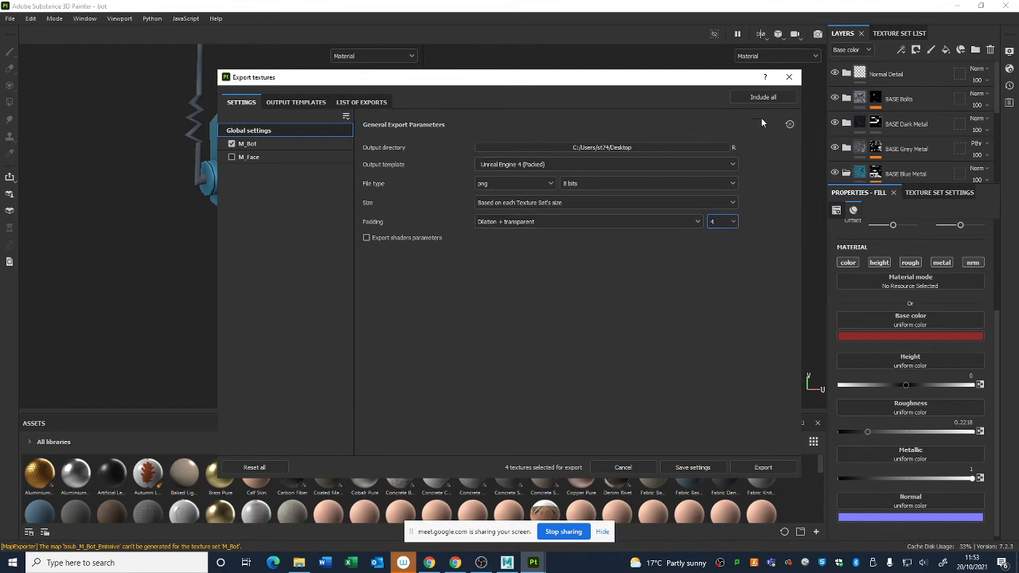
left_click(756, 468)
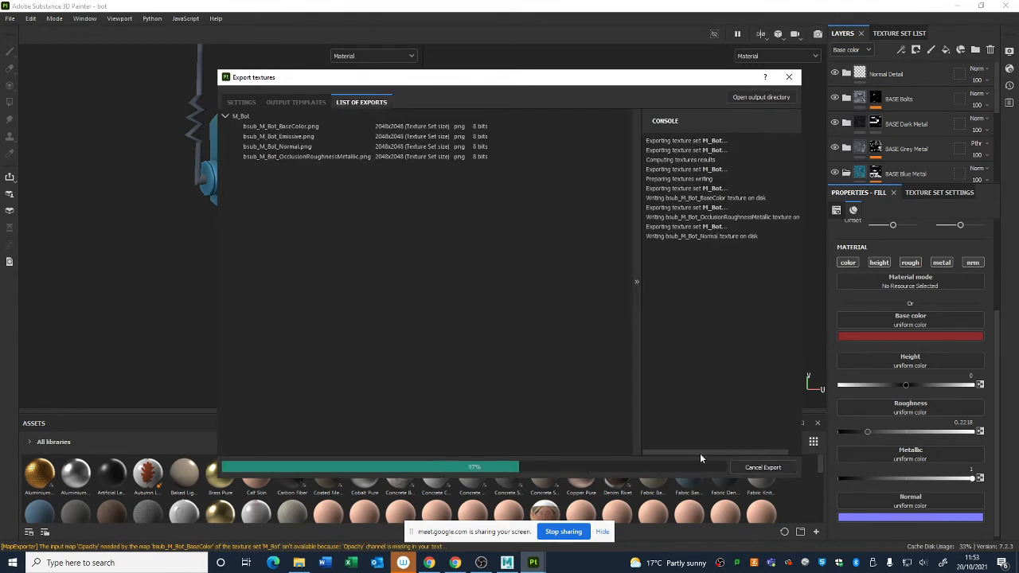
left_click(766, 468)
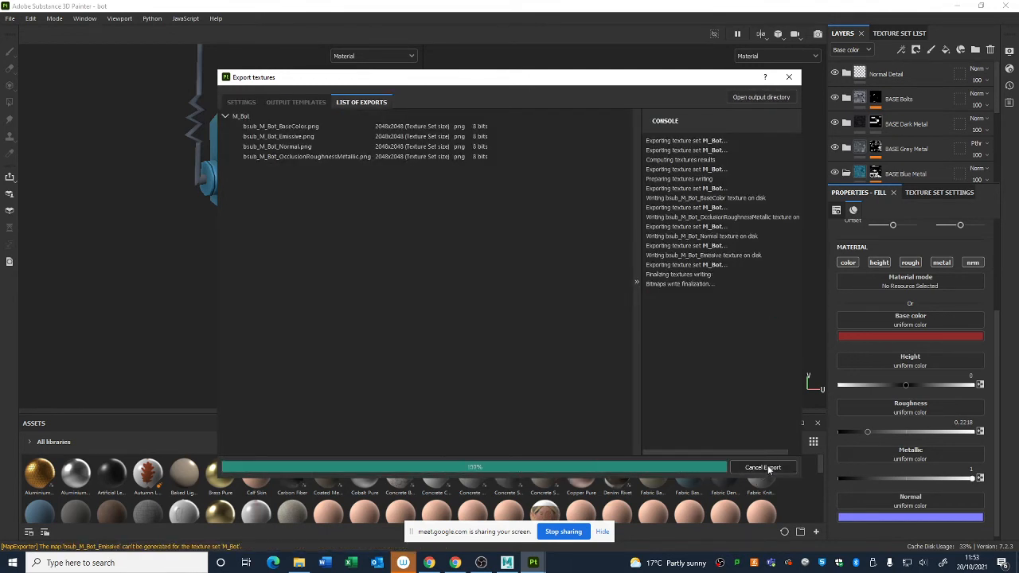
Change the output template in the global export settings to PBR Metallic Roughness
left_click(241, 101)
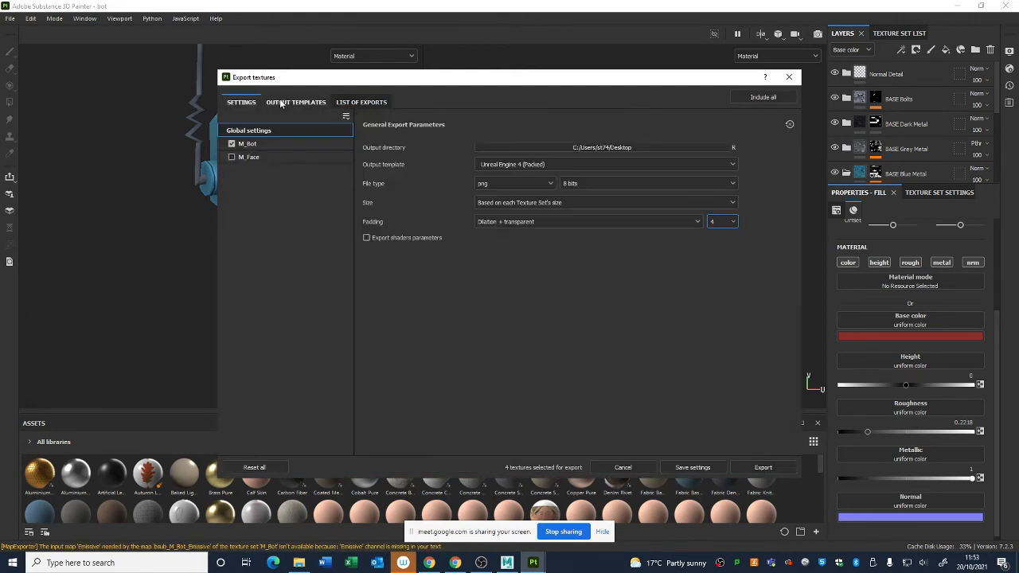
left_click(596, 162)
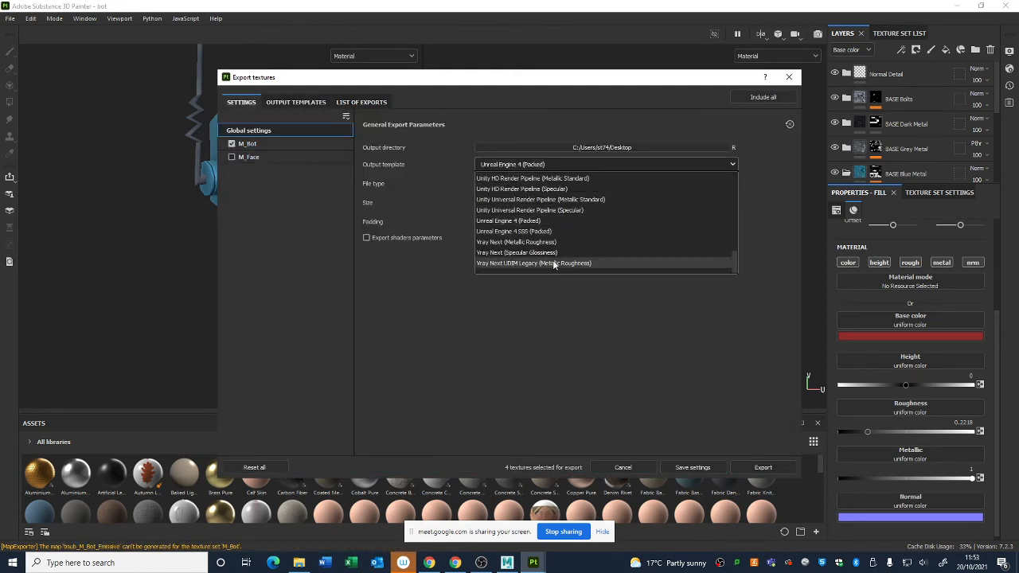
scroll(570, 226, "up", 3)
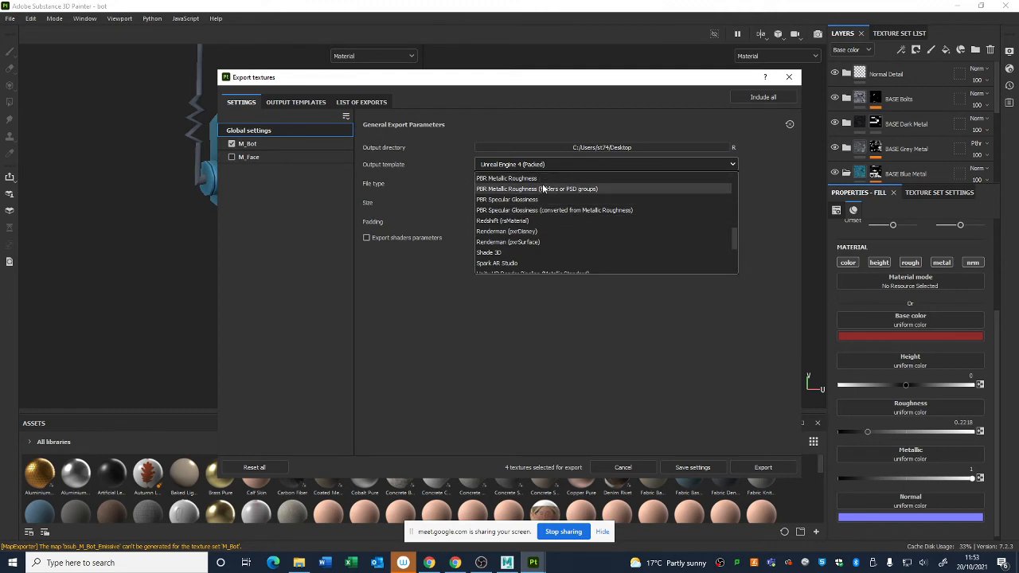
left_click(526, 178)
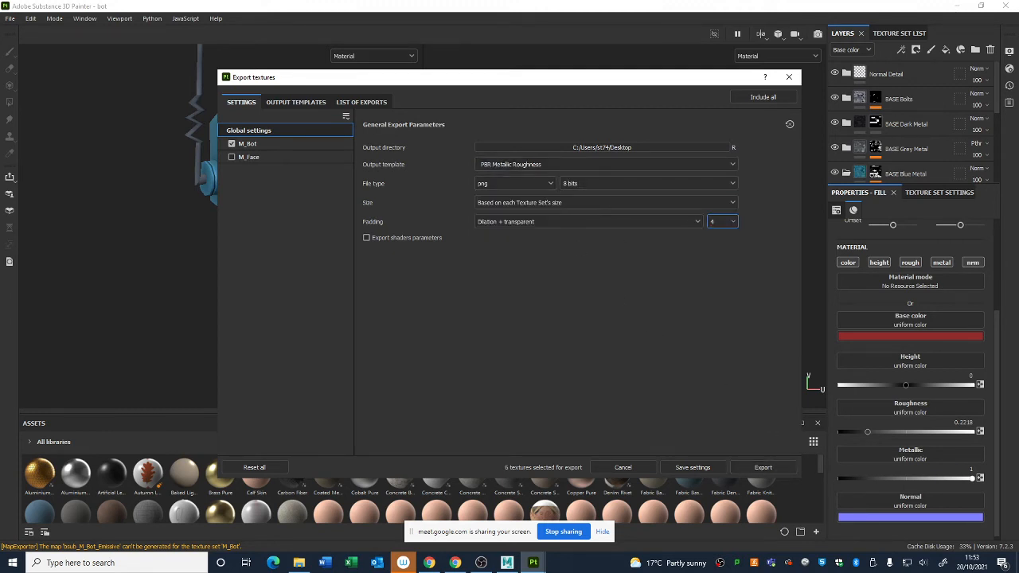
Delete the exported M_Bot base colour, normal and occlusion-roughness-metallic images from the desktop
left_click(1017, 563)
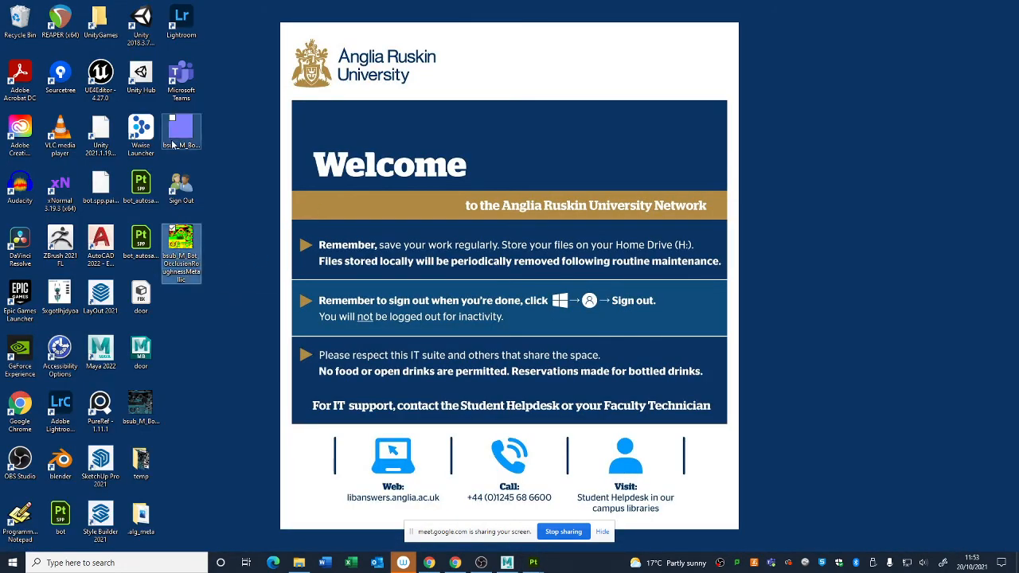
left_click(148, 401)
key("Delete")
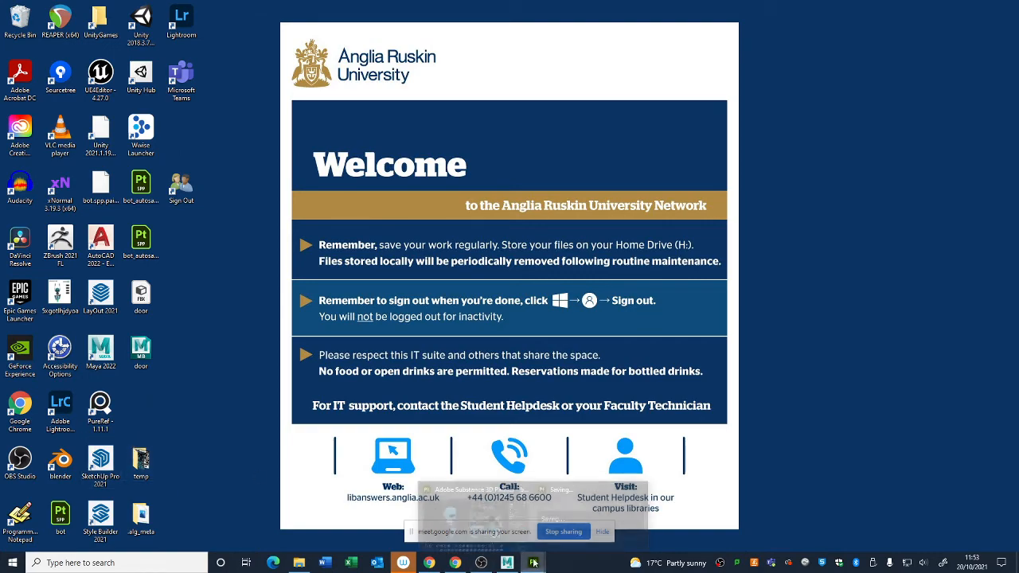
Return to Substance 3D Painter, export the M_Bot textures with the PBR Metallic Roughness template, and close the export window
left_click(473, 527)
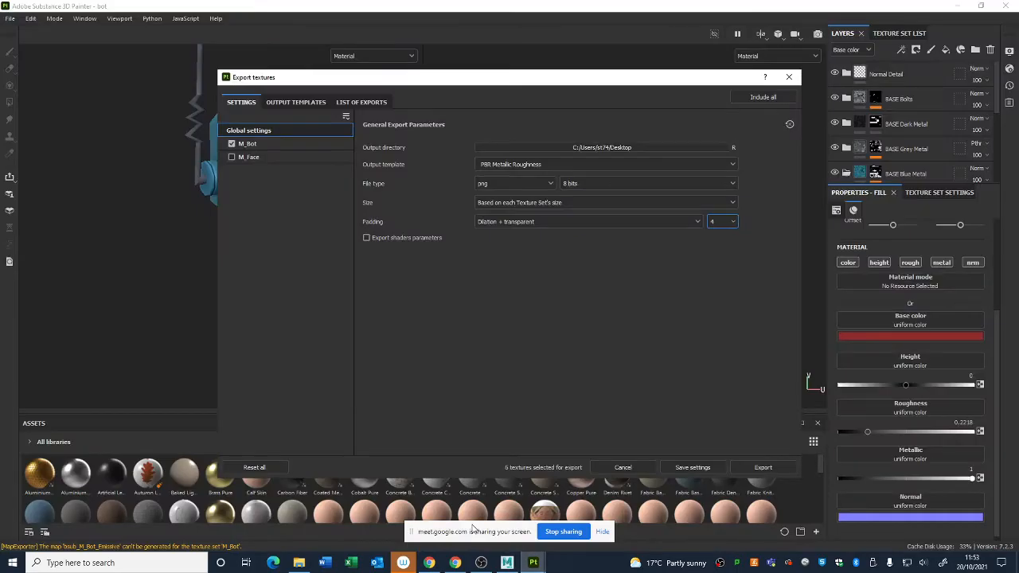
left_click(763, 467)
left_click(795, 77)
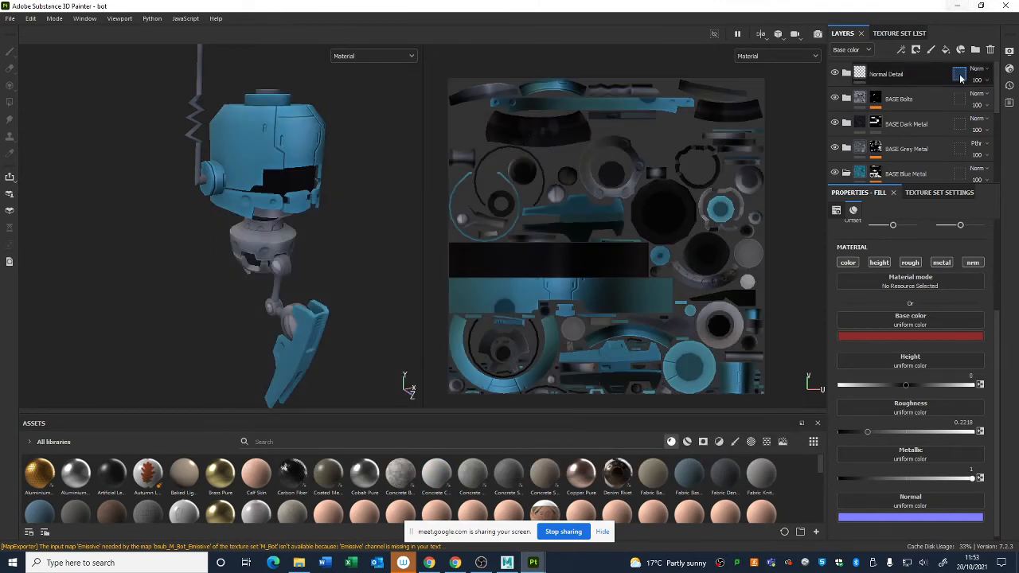
Show the desktop and gather the newly exported M_Bot maps in a column over the middle of the wallpaper
left_click(957, 5)
left_click_drag(193, 391, 166, 227)
left_click_drag(181, 239, 463, 239)
left_click_drag(181, 127, 471, 185)
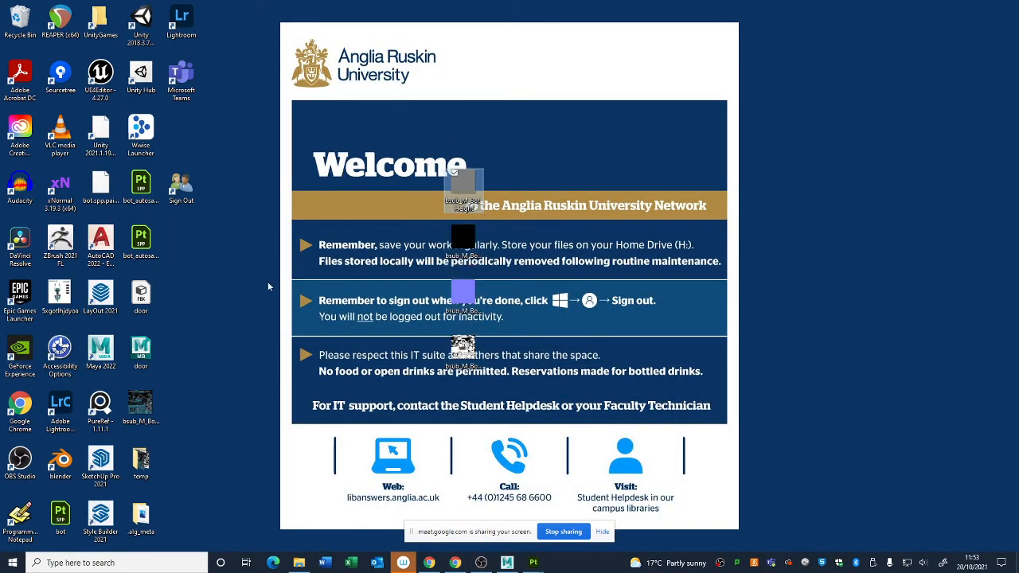
left_click_drag(140, 408, 471, 138)
Open bsub_M_Bot_BaseColor.png full size to view the base colour map, and close it
double_click(472, 138)
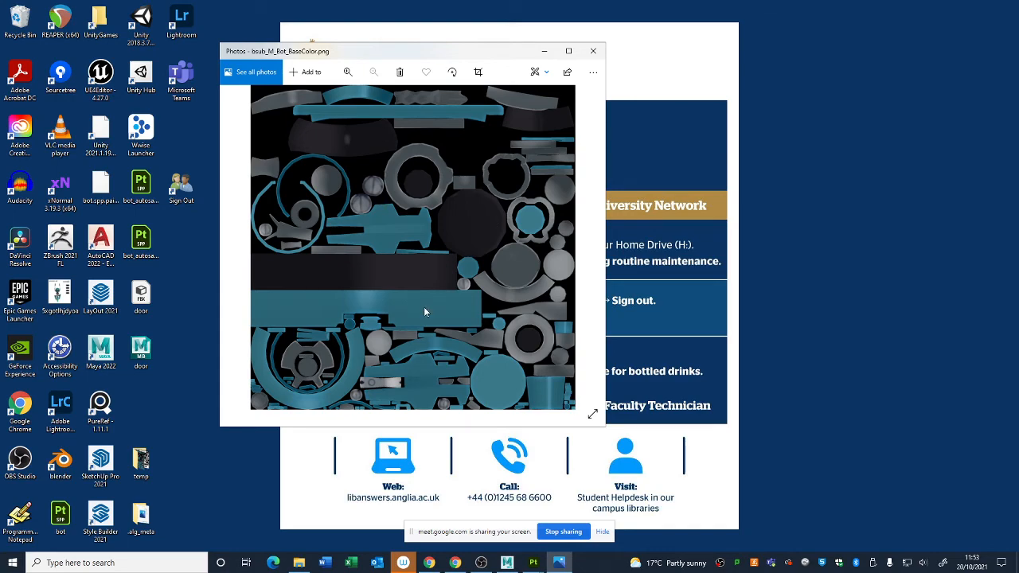
left_click(568, 50)
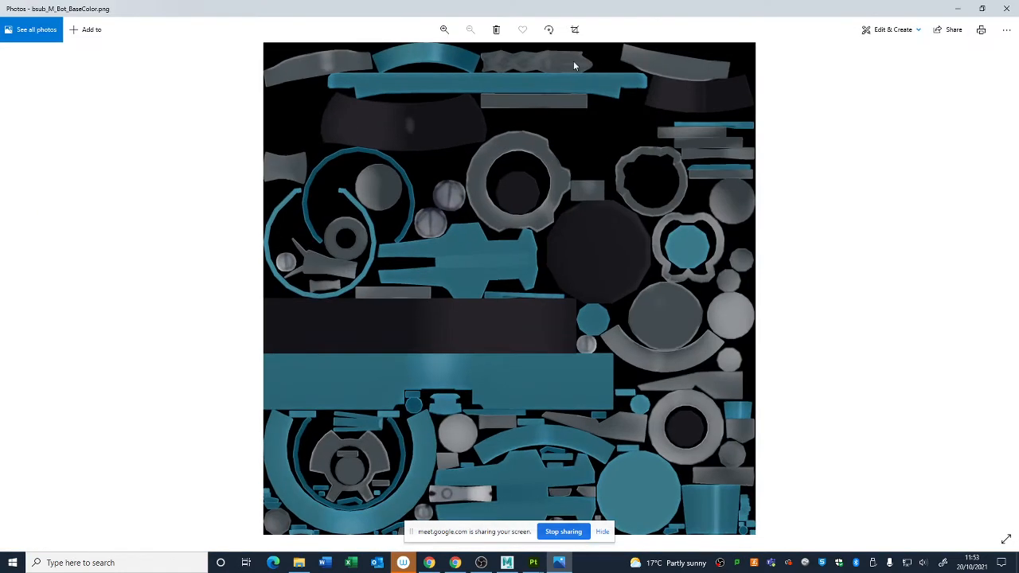
left_click(1015, 6)
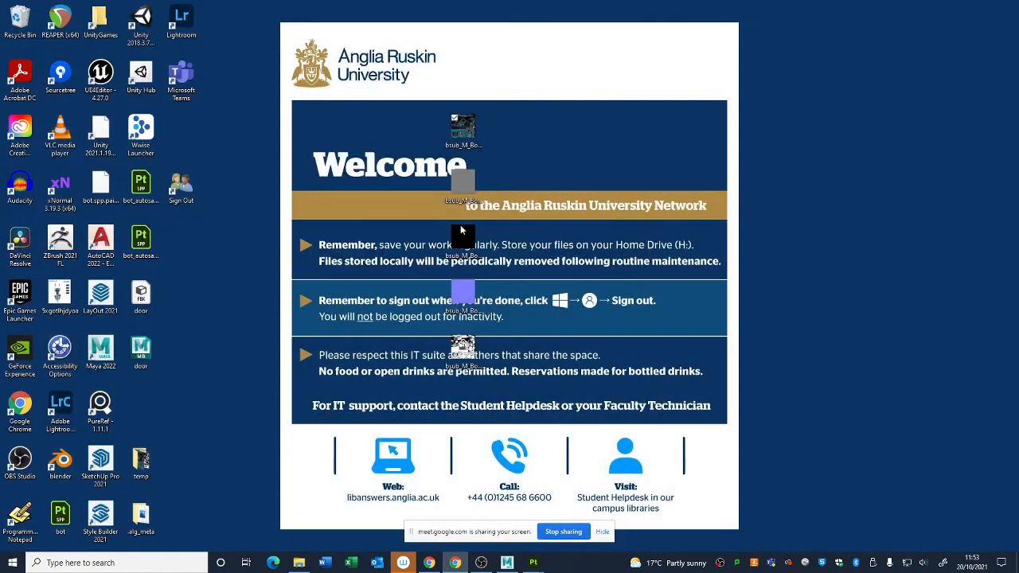
Open bsub_M_Bot_Normal.png, examine its stamped surface details up close, and close it
double_click(475, 294)
scroll(571, 125, "up", 4)
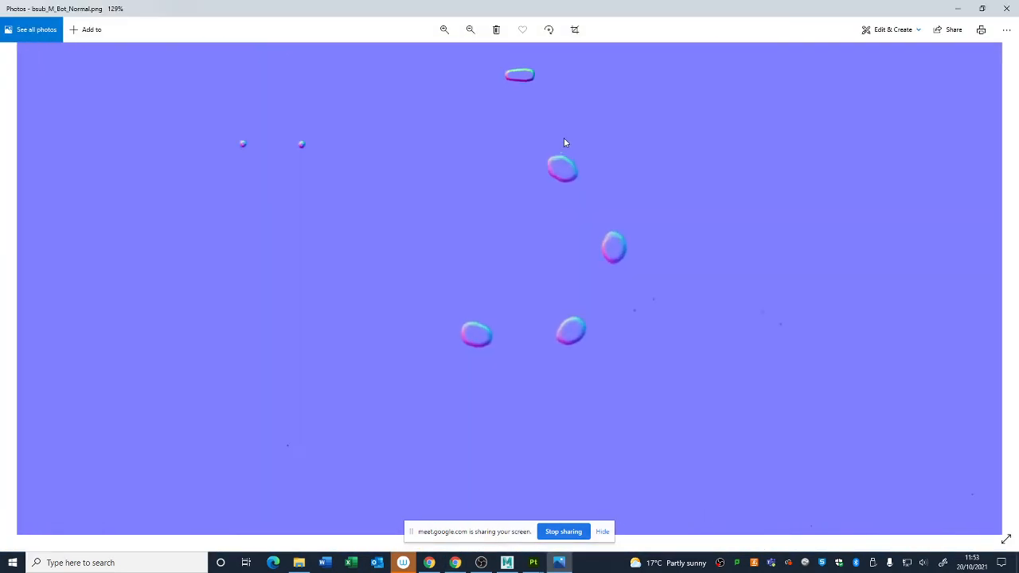
left_click_drag(710, 416, 525, 11)
left_click_drag(565, 375, 436, 41)
left_click_drag(507, 240, 691, 119)
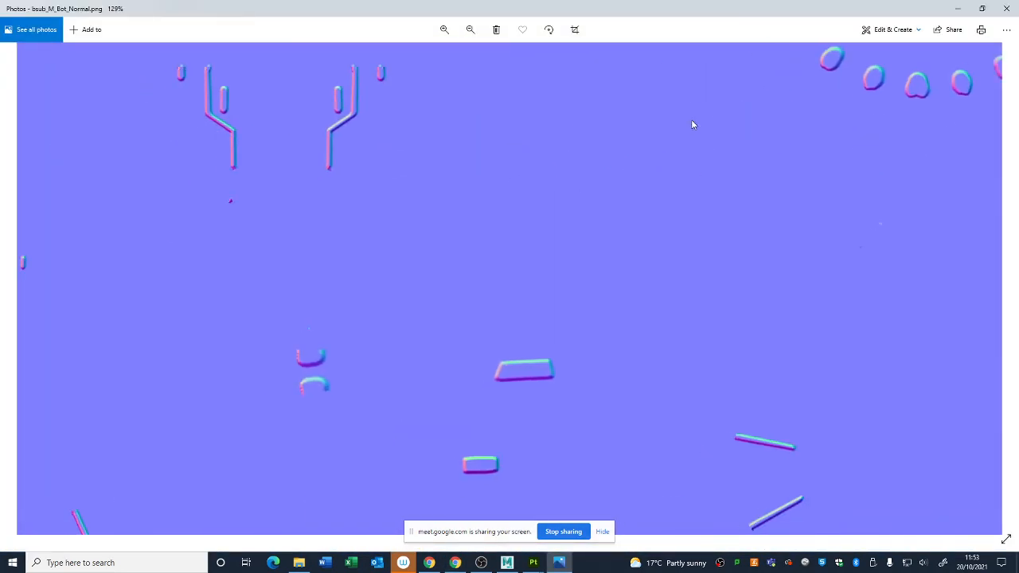
left_click_drag(469, 178, 569, 295)
scroll(334, 256, "up", 3)
scroll(440, 204, "down", 8)
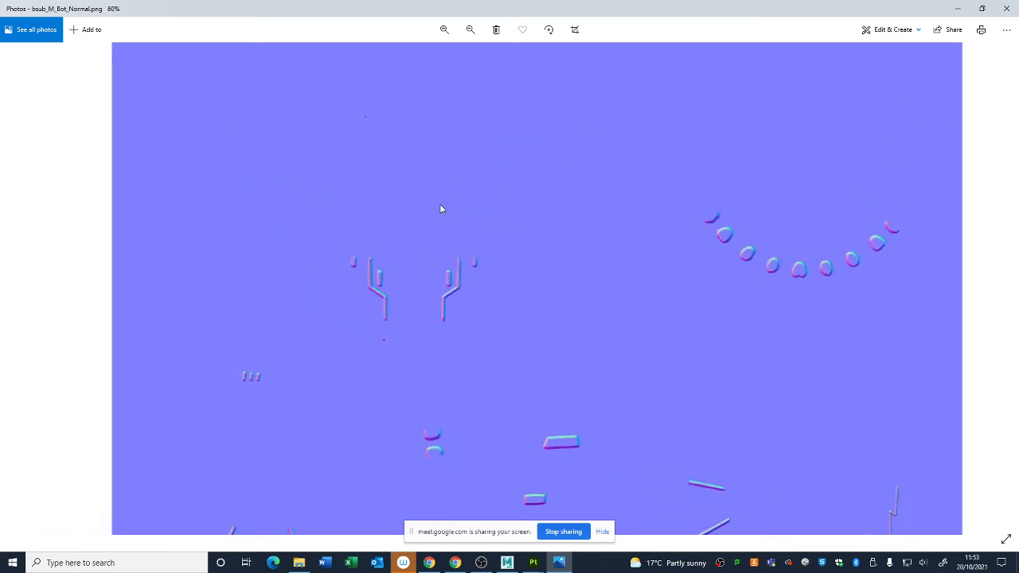
left_click(1006, 8)
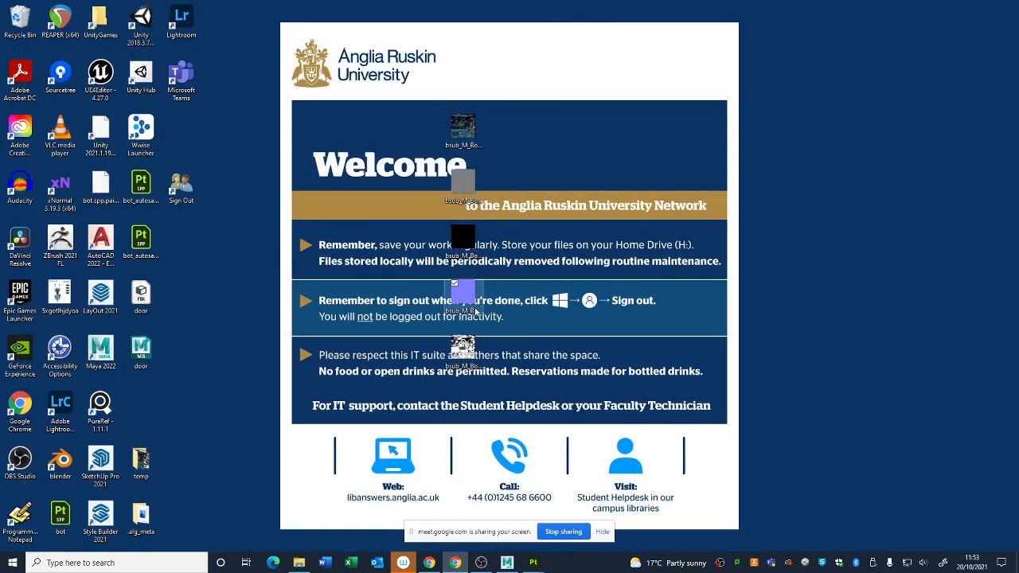
View the exported maps bsub_M_Bot_Height.png and bsub_M_Bot_Metallic.png one after the other, closing each
double_click(469, 191)
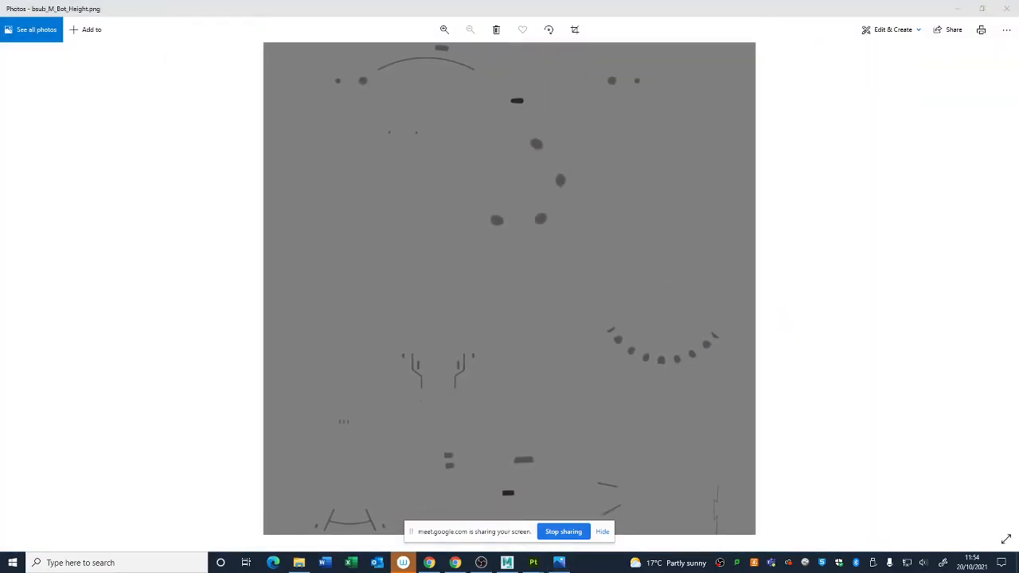
left_click(1007, 8)
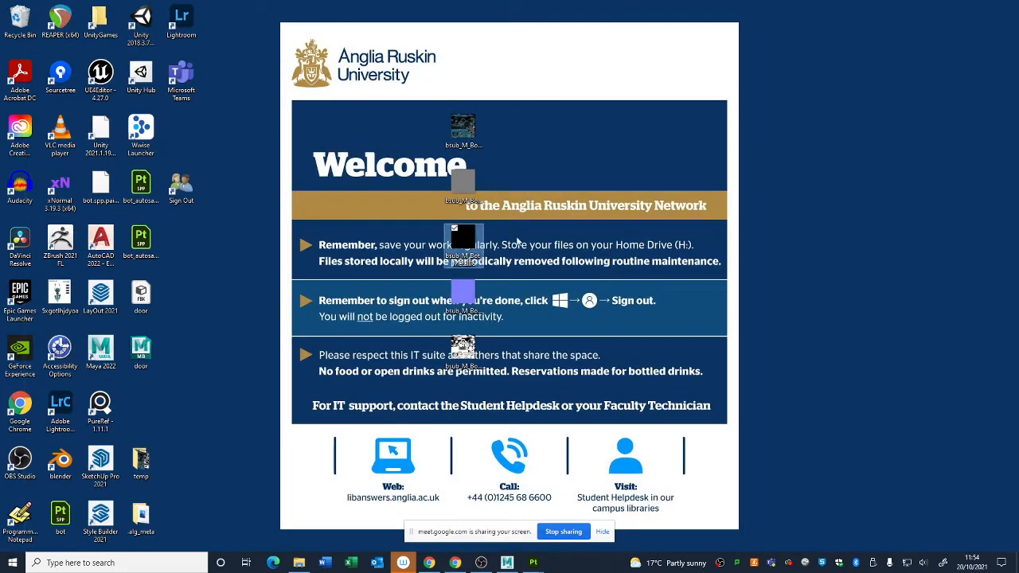
left_click(469, 251)
double_click(469, 250)
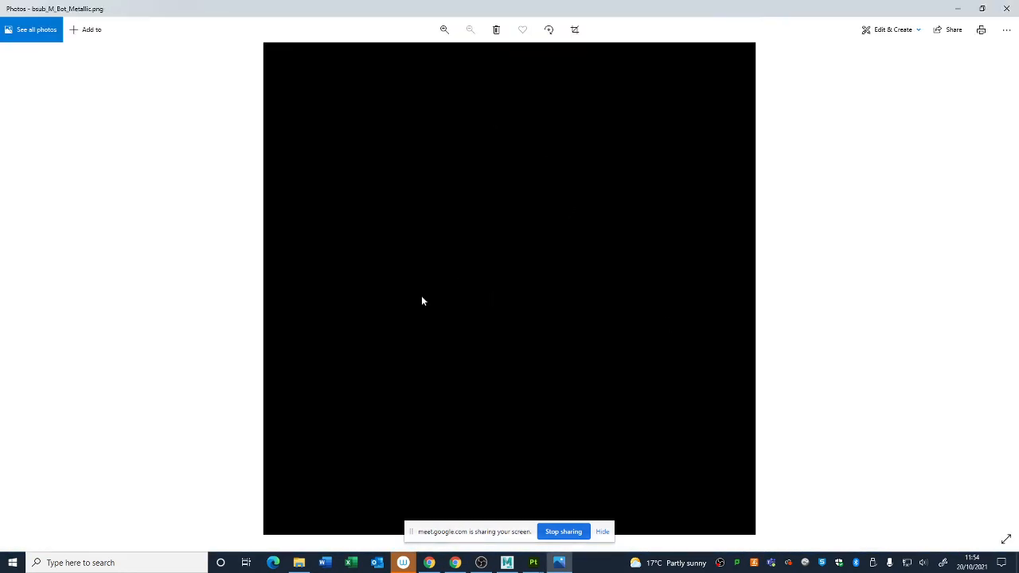
left_click(981, 8)
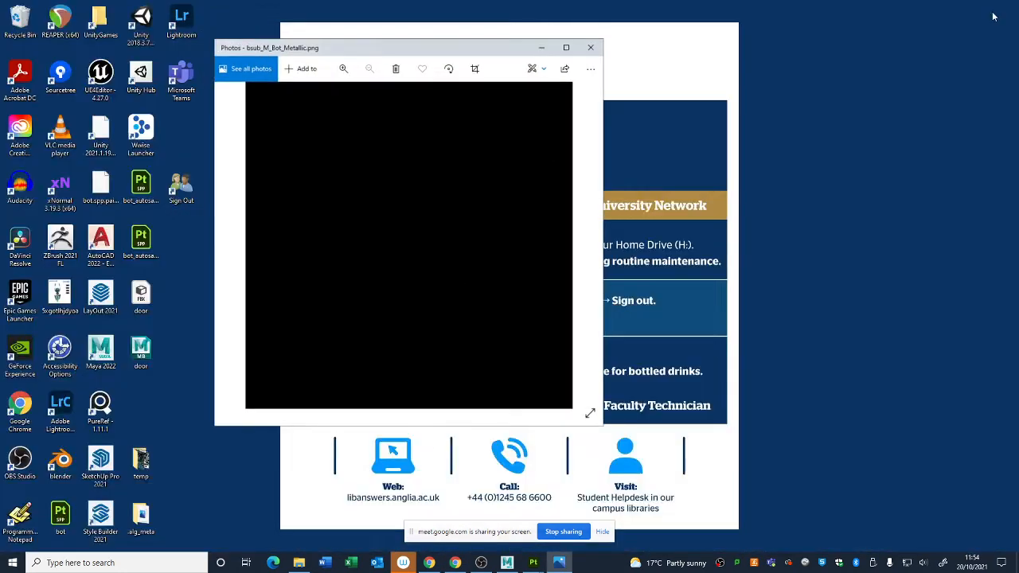
left_click(594, 52)
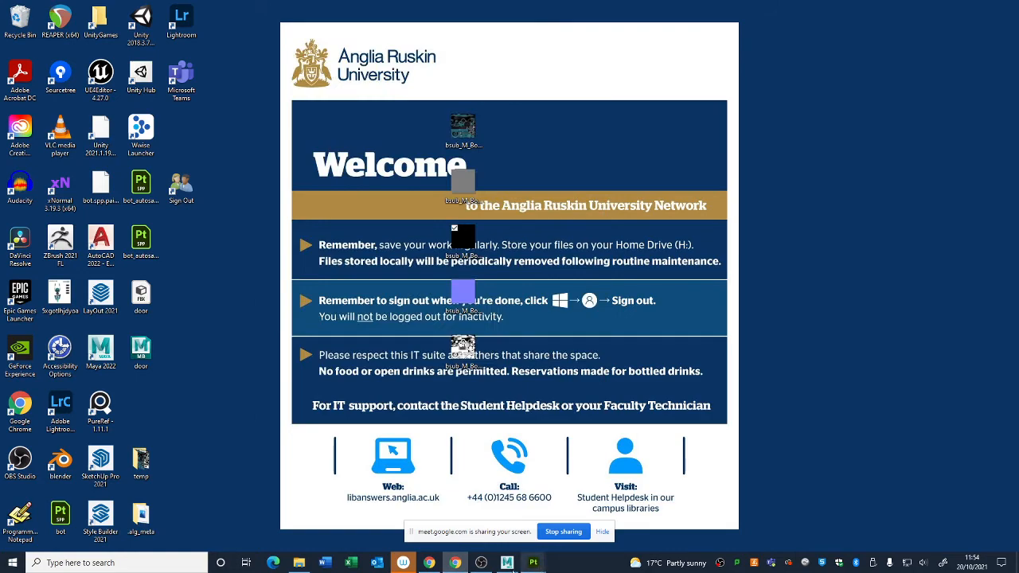
Switch to Maya and select the bot's head to inspect its UV shells over the base colour map
left_click(507, 562)
left_click(467, 375)
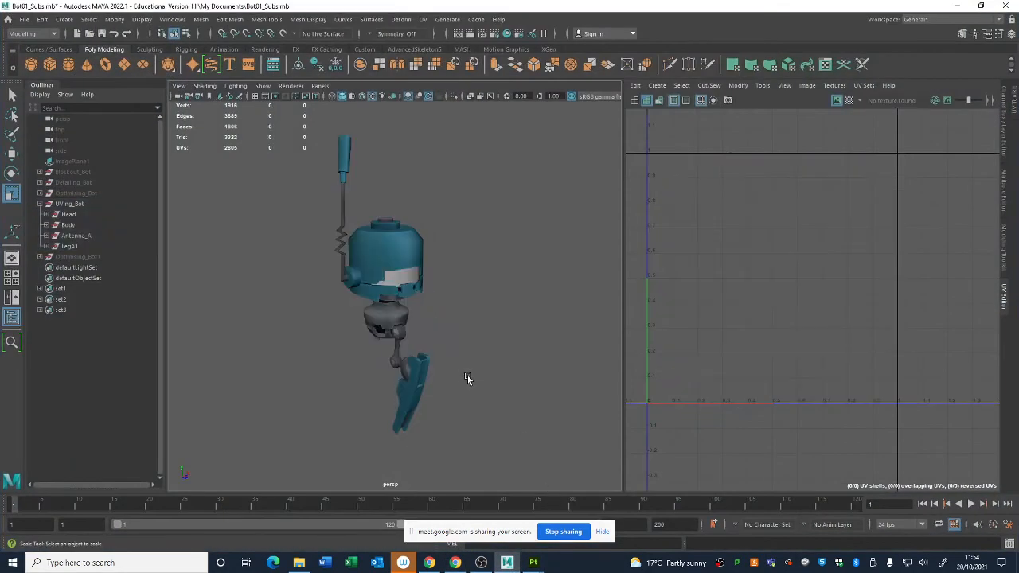
right_click_drag(402, 262, 505, 348)
left_click(418, 246)
left_click(454, 270)
left_click(403, 256)
left_click(494, 280)
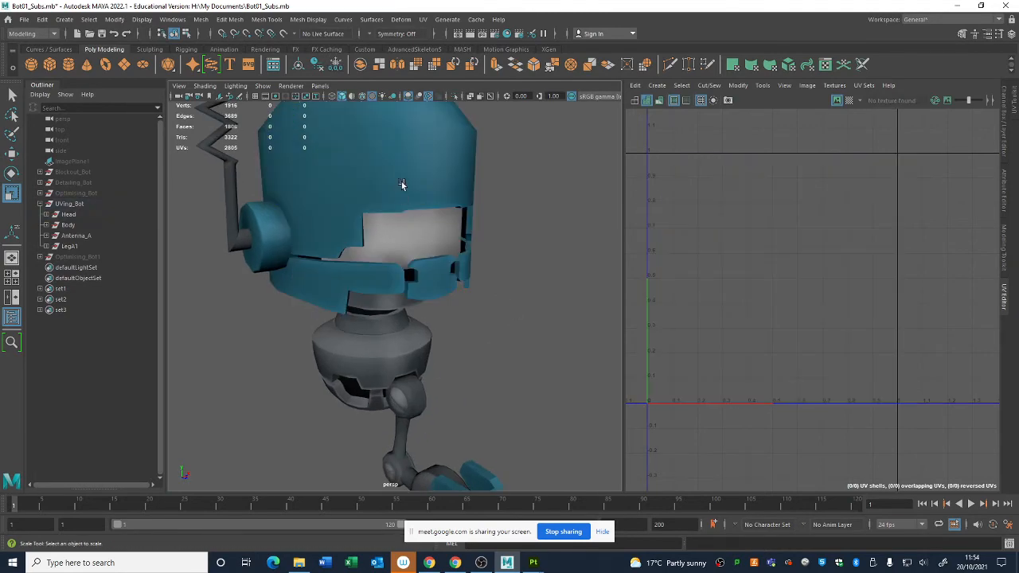
left_click(402, 185)
scroll(770, 344, "up", 5)
scroll(771, 344, "down", 3)
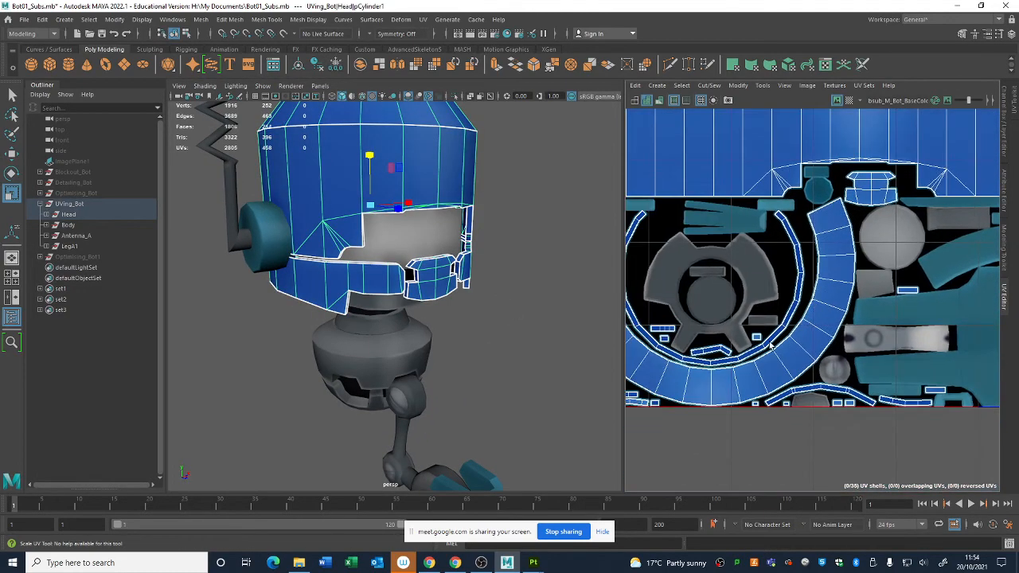
Try to move the head's wide front UV shell to another area of the base colour map
right_click_drag(866, 313, 784, 273)
middle_click_drag(792, 135, 894, 378, "alt")
scroll(892, 374, "down", 3)
middle_click_drag(821, 272, 724, 356, "alt")
middle_click_drag(869, 291, 796, 372, "alt")
scroll(902, 351, "down", 2)
middle_click_drag(901, 352, 821, 193, "alt")
left_click(806, 360)
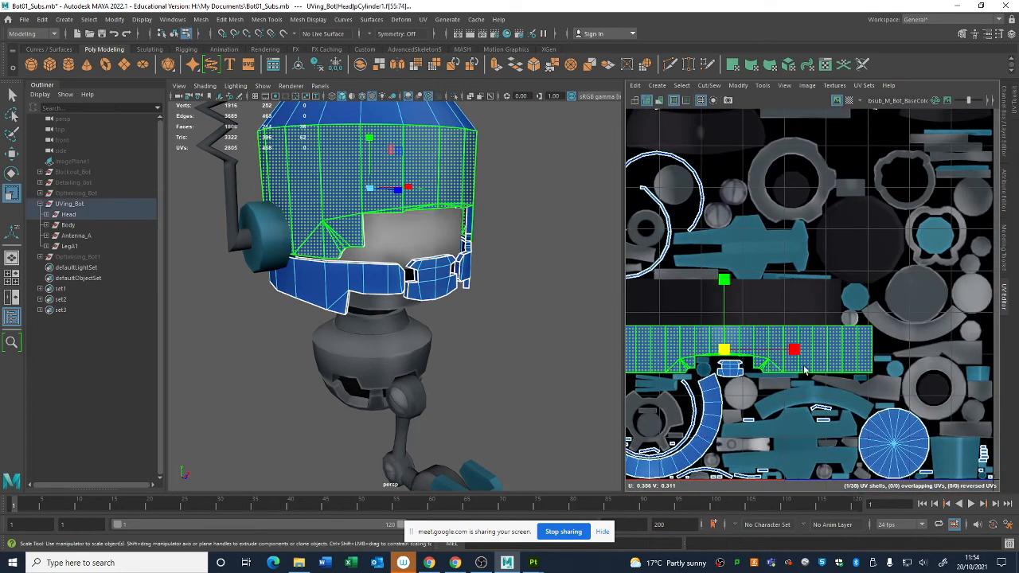
key("w")
left_click_drag(728, 356, 776, 275)
left_click(828, 386)
Return the head to object mode, deselect it and inspect the whole bot with its base colour
left_click_drag(350, 310, 376, 306, "alt")
left_click(377, 306)
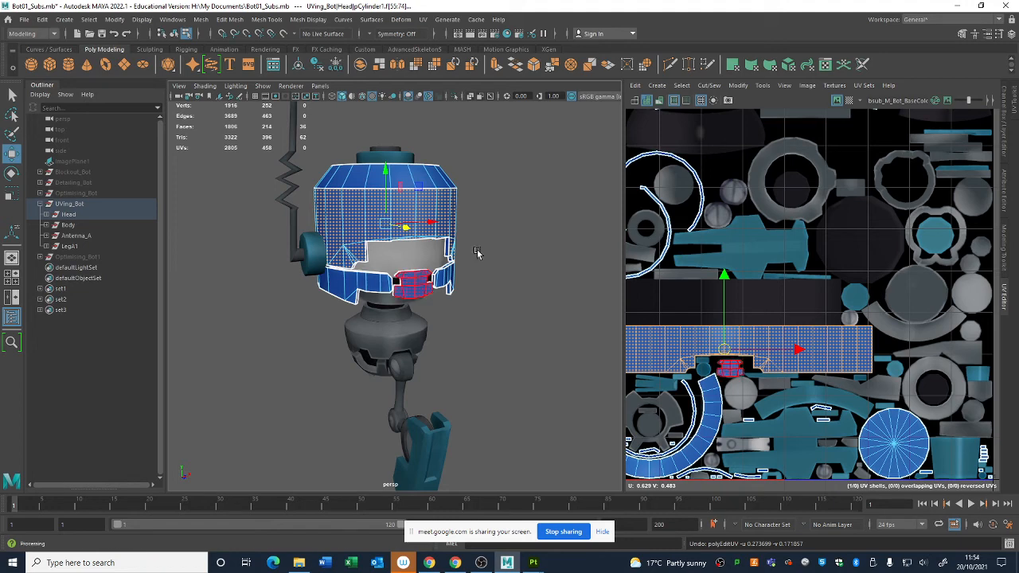
left_click(436, 268)
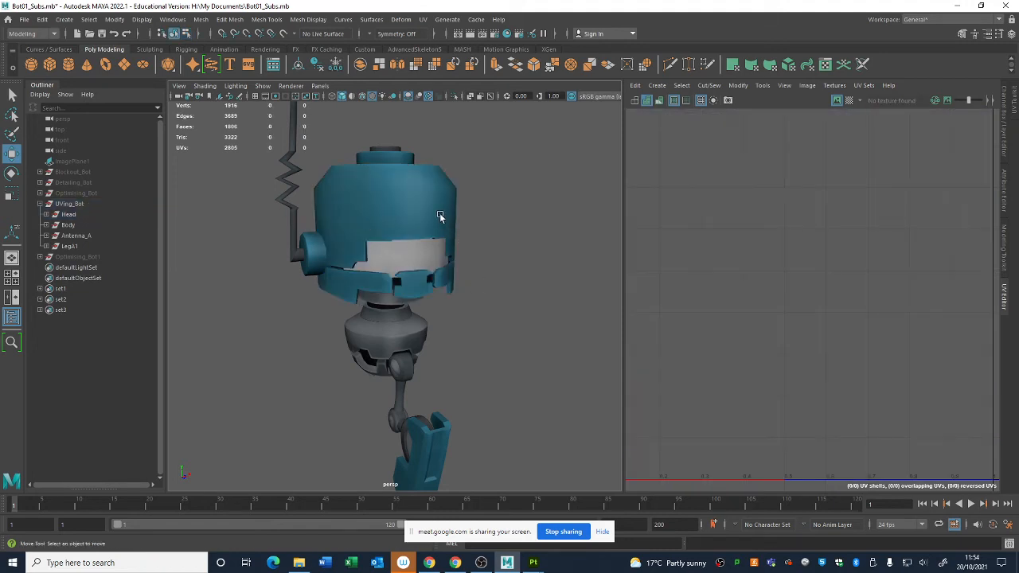
left_click_drag(439, 213, 495, 265, "alt")
left_click_drag(512, 363, 528, 332, "alt")
scroll(524, 421, "up", 4)
left_click_drag(524, 421, 414, 411, "alt")
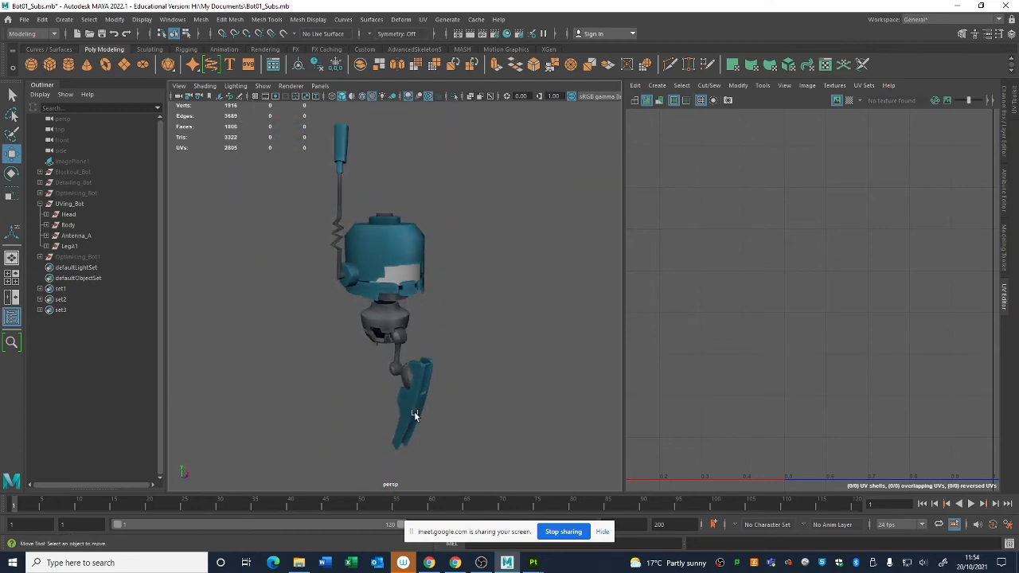
Switch to Substance Painter and make the M_Face texture set visible on the bot
mouse_move(532, 563)
left_click(500, 506)
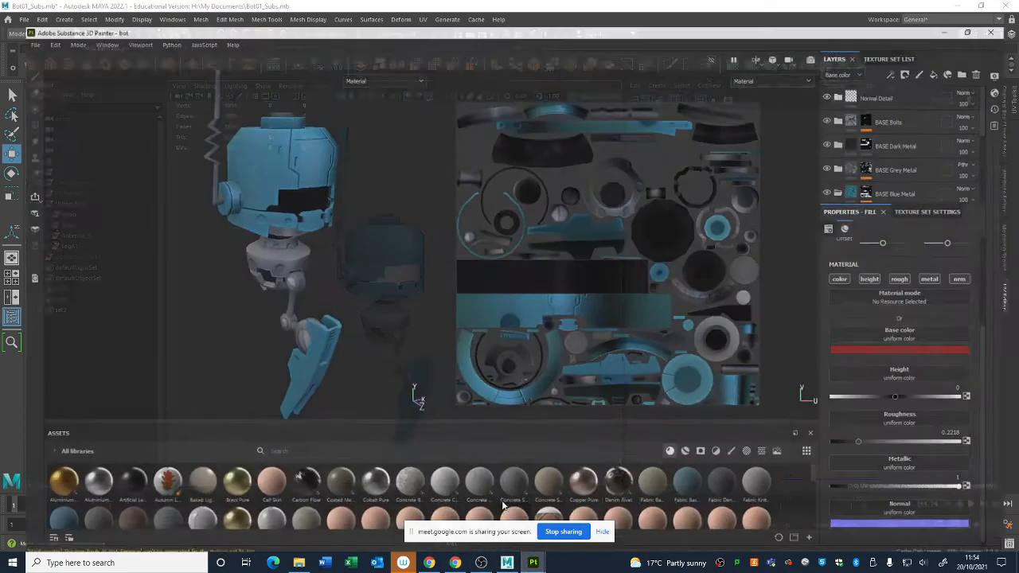
left_click(893, 33)
left_click(835, 73)
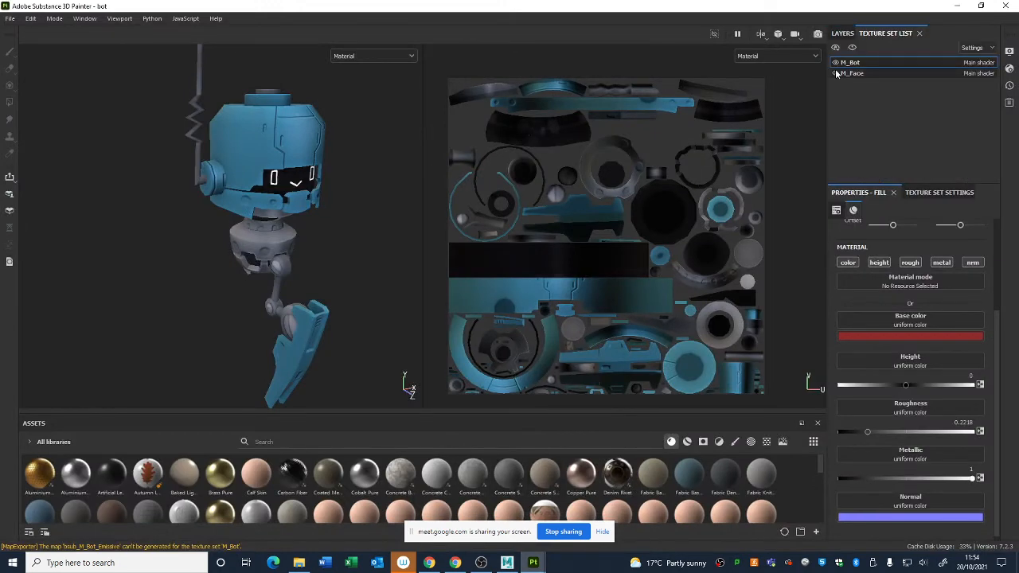
scroll(334, 256, "up", 3)
mouse_move(334, 255)
left_mouse_down("alt")
mouse_move(297, 215)
mouse_move(349, 199)
left_mouse_up("alt")
key("c")
key("m")
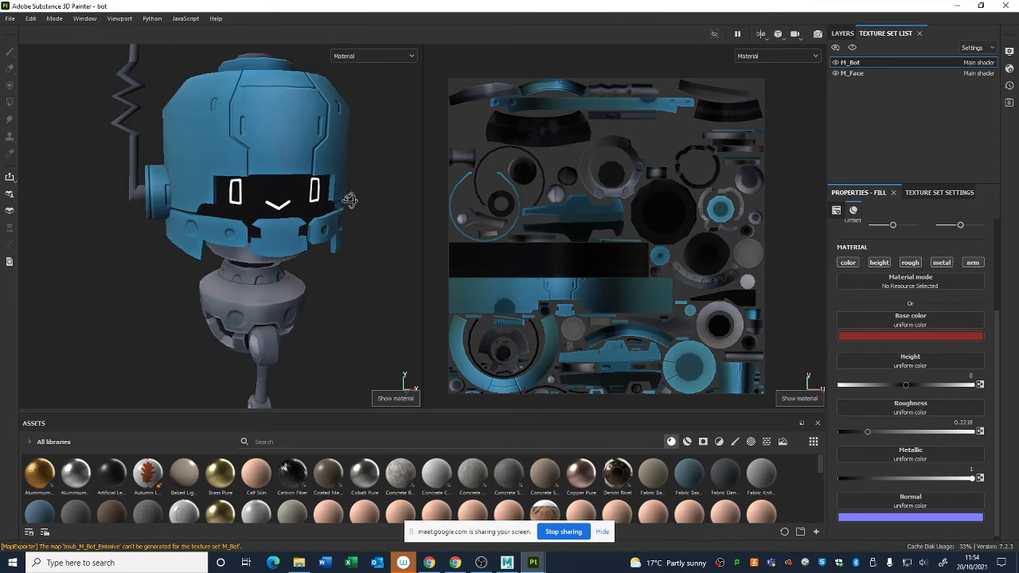
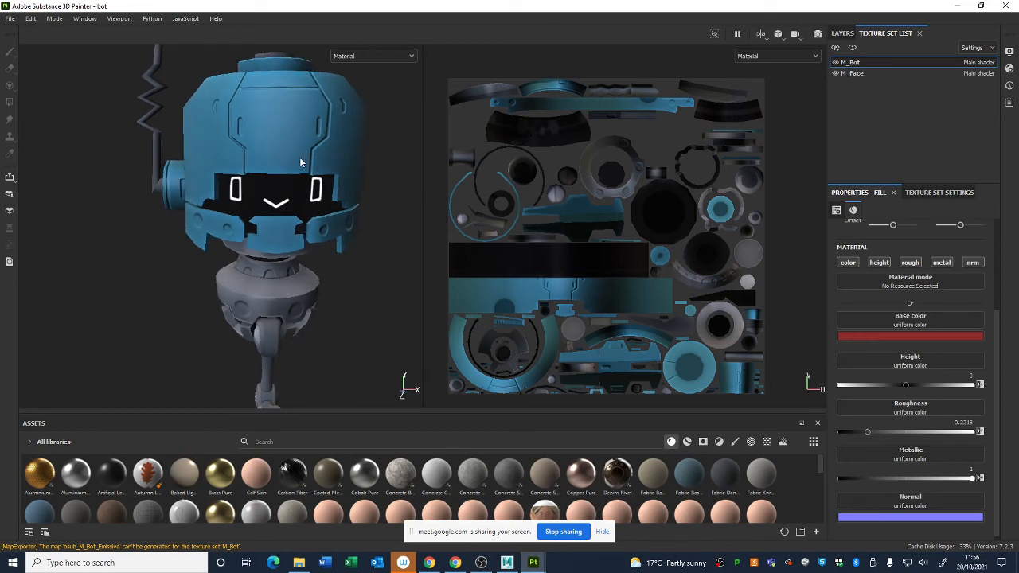
Show only the 3D view and examine the bot's head and face up close
key("F2")
middle_click_drag(551, 181, 495, 234, "alt")
right_click_drag(495, 235, 599, 390, "alt")
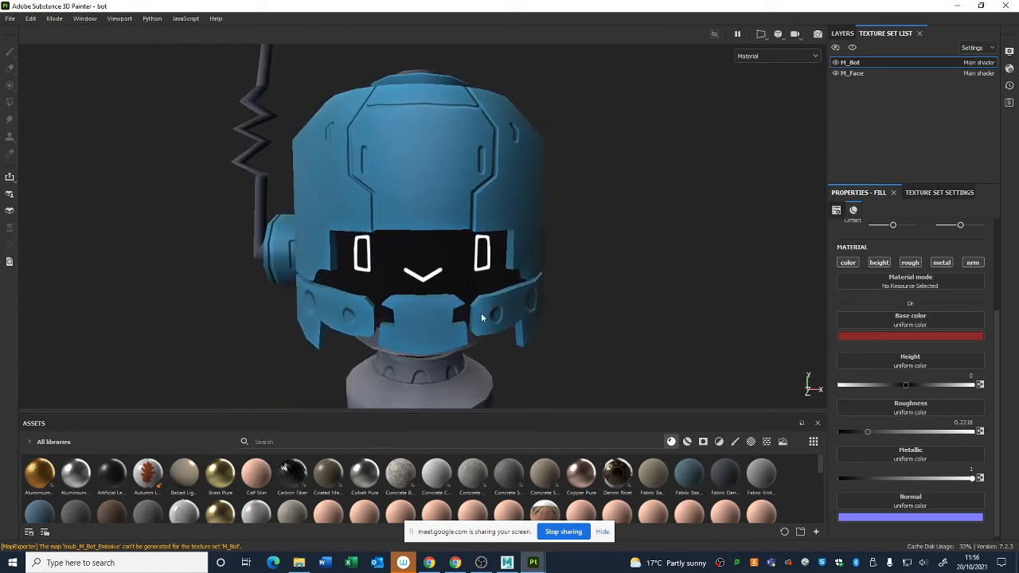
right_click_drag(481, 313, 448, 304, "alt")
mouse_move(447, 304)
left_mouse_down("alt")
mouse_move(479, 328)
mouse_move(437, 325)
left_mouse_up("alt")
Switch to Maya and duplicate the Antenna_A group inside UVing_Bot
left_click(507, 562)
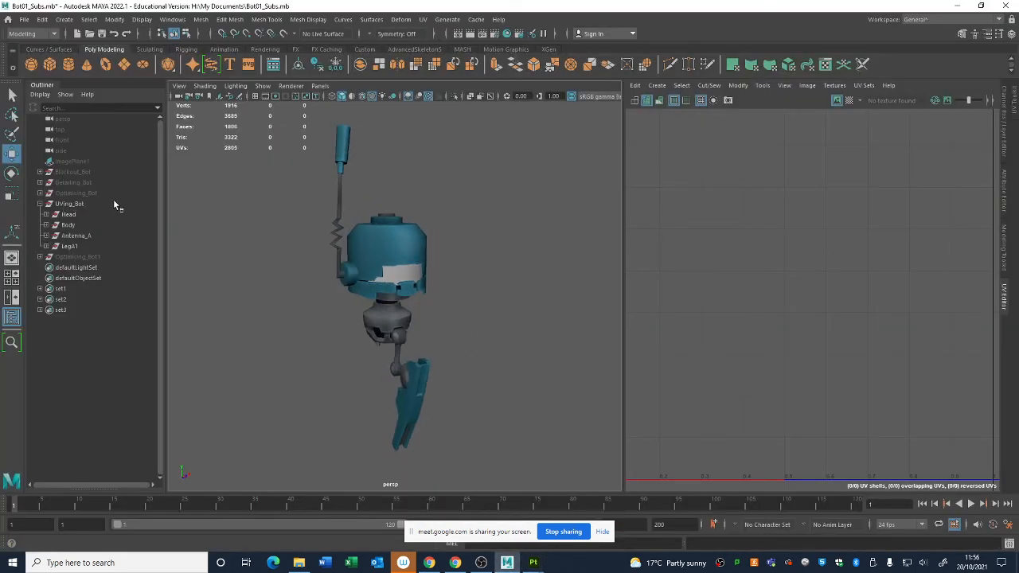
left_click(347, 279)
left_click(117, 238)
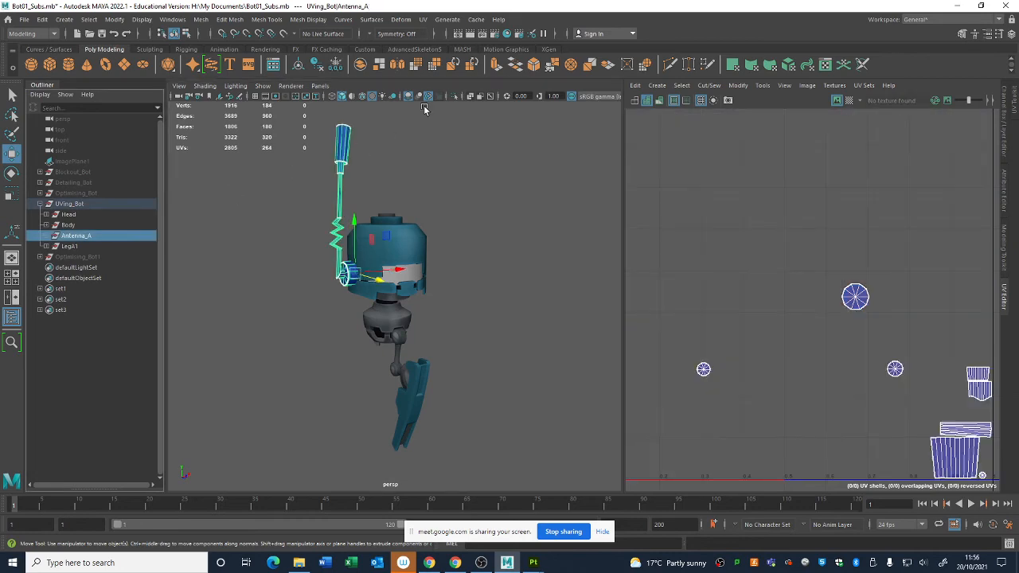
key("ctrl+d")
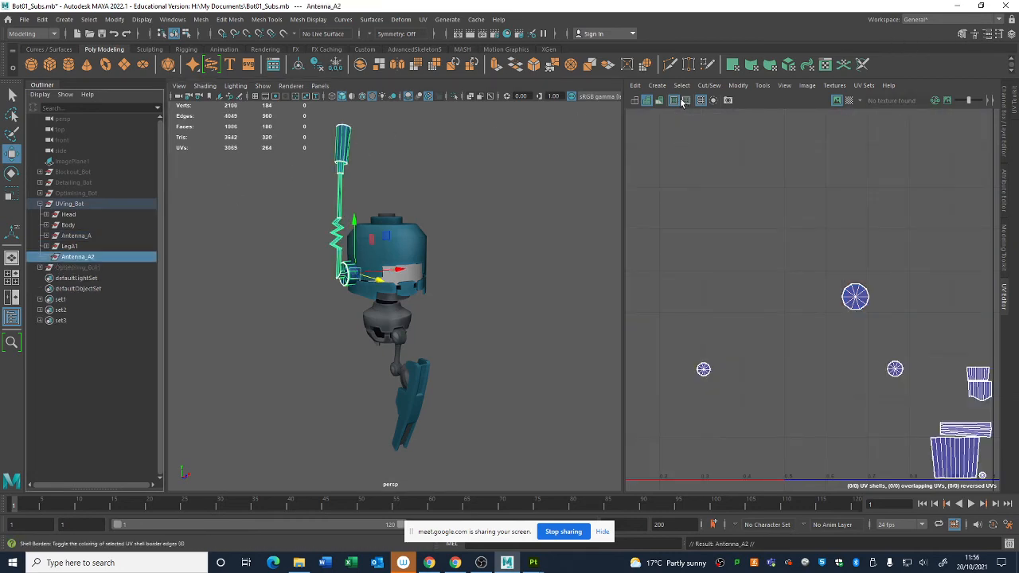
Group the duplicated antenna and set the group's Scale X to -1 to mirror it across the head
left_click(1006, 303)
left_click(1012, 34)
left_click(967, 169)
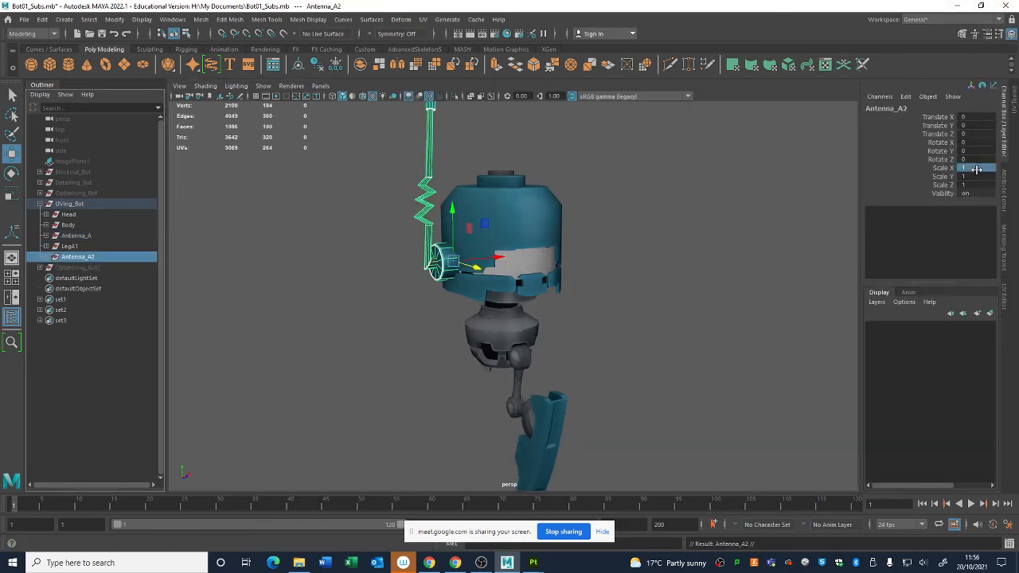
left_click(967, 169)
left_click_drag(667, 300, 639, 298, "alt")
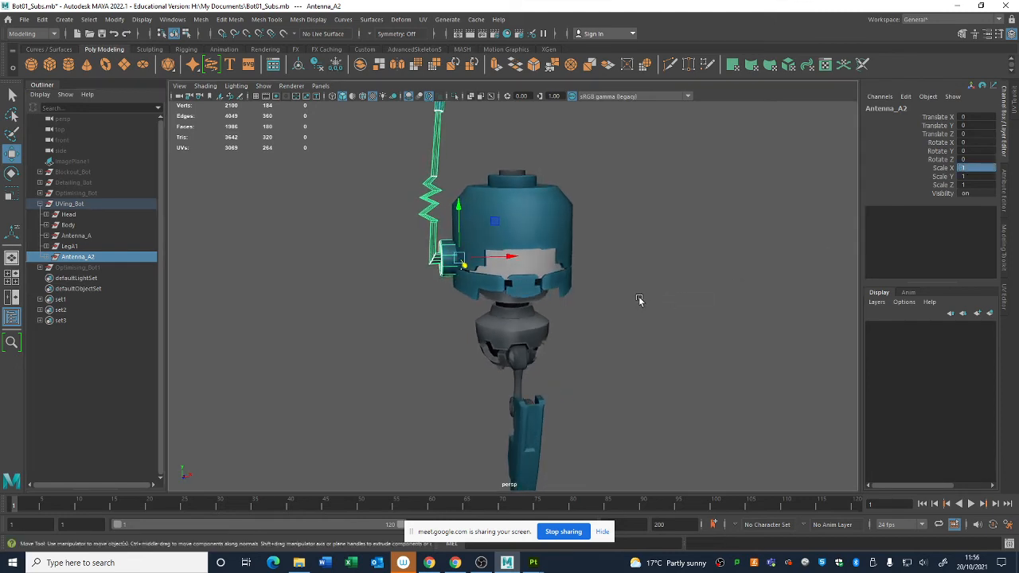
left_click(130, 258)
key("ctrl+g")
left_click(970, 168)
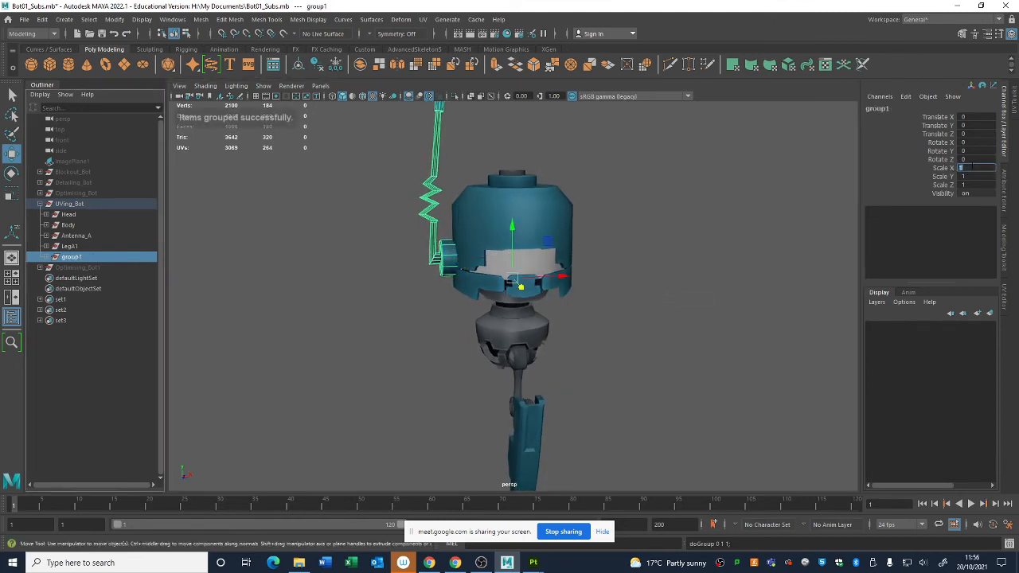
type("-1")
key("Return")
left_click(617, 305)
left_click_drag(618, 305, 546, 282, "alt")
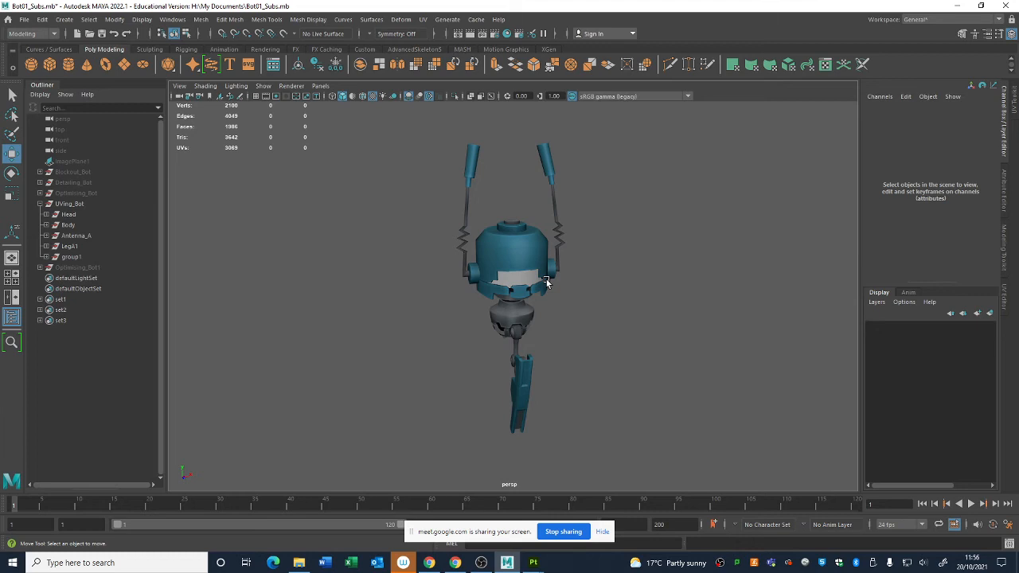
Switch to Substance Painter and show Fill layer 9 and Fill layer 10 of the M_Bot texture set
mouse_move(533, 563)
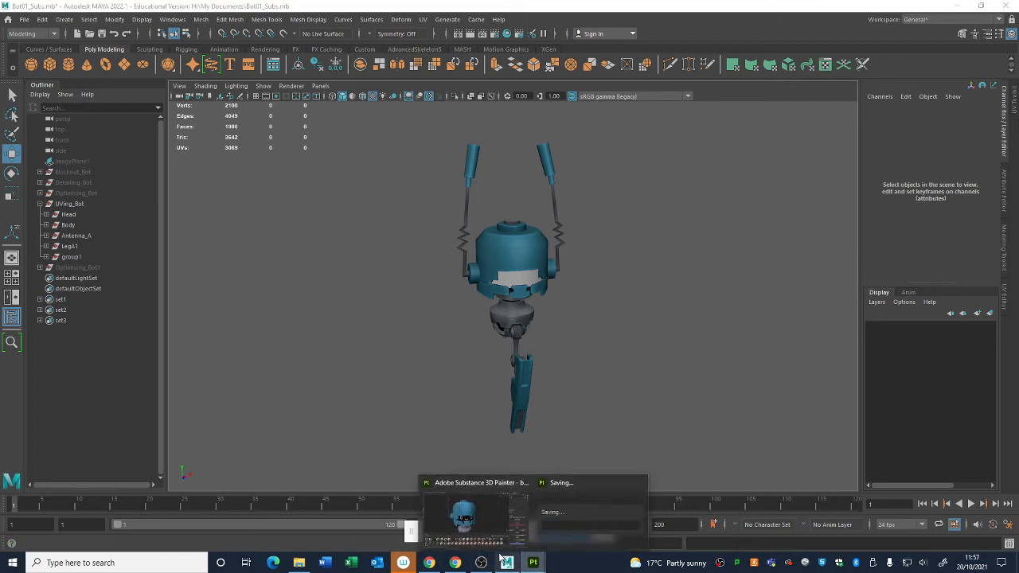
left_click(507, 529)
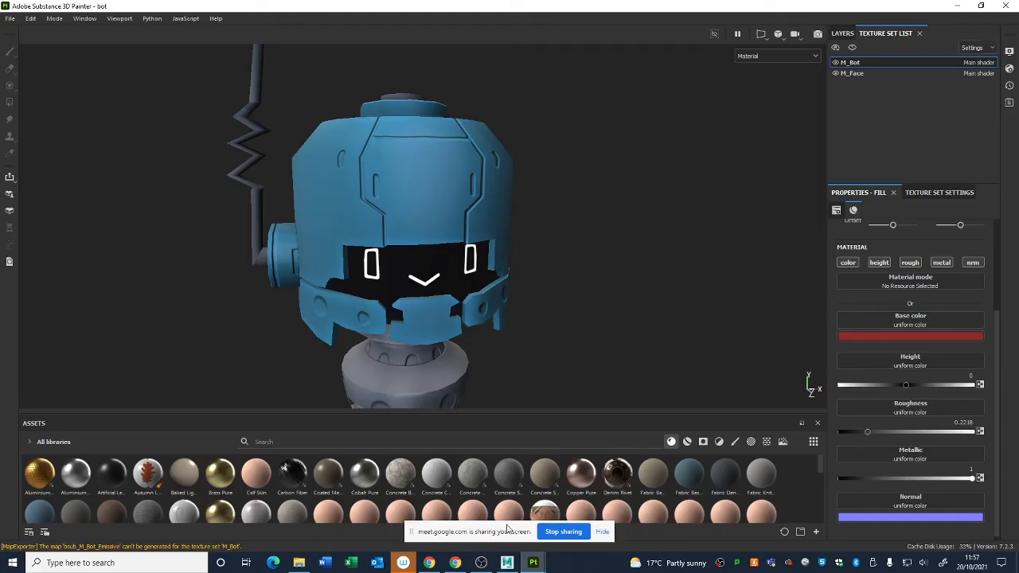
left_click(842, 34)
scroll(882, 139, "down", 5)
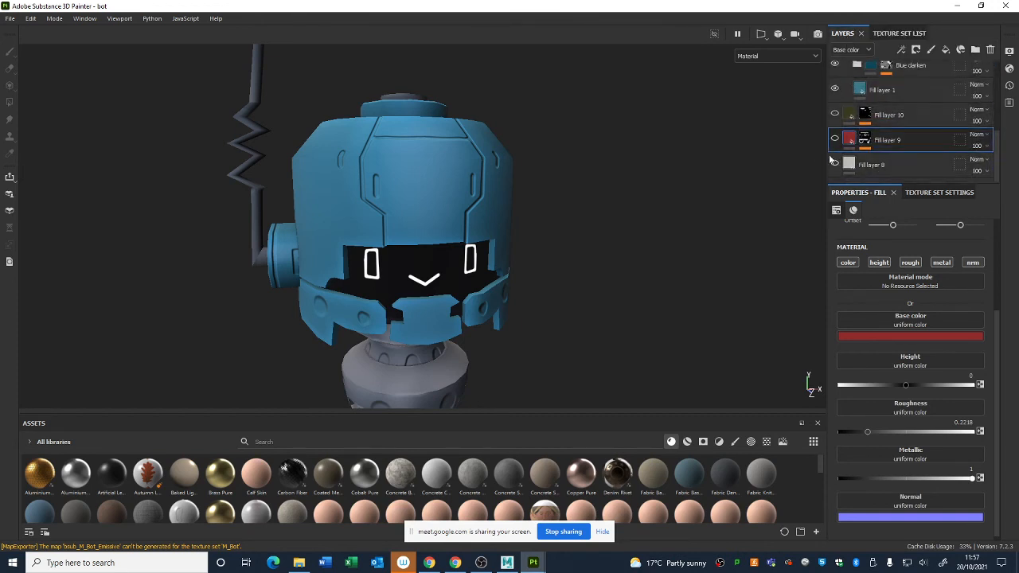
left_click(835, 140)
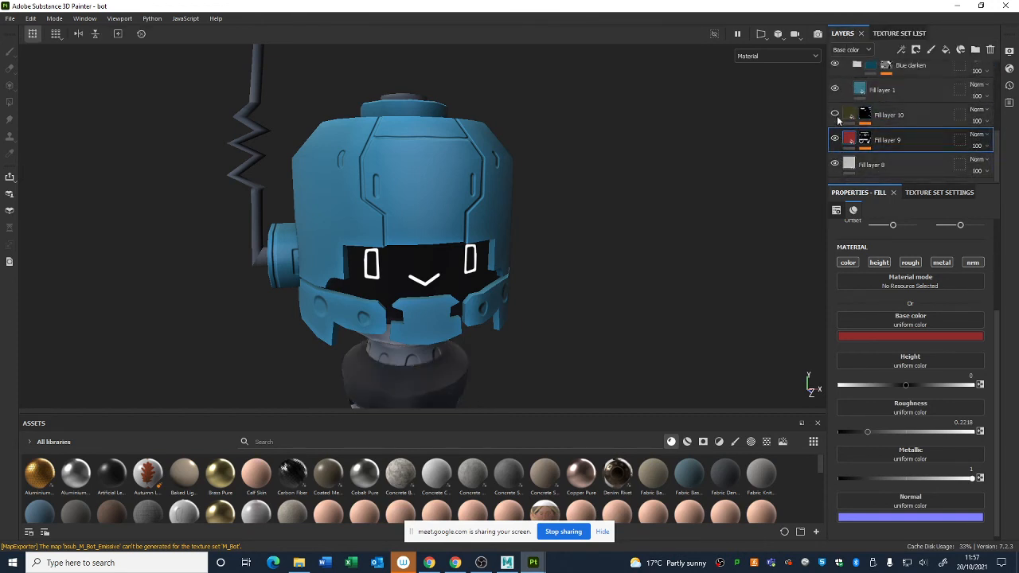
scroll(837, 104, "up", 2)
Hide the Blue darken and lighten folders, BASE Blue Metal, BASE Bolts, Normal Detail and BASE Dark Metal
left_click(836, 127)
left_click(836, 102)
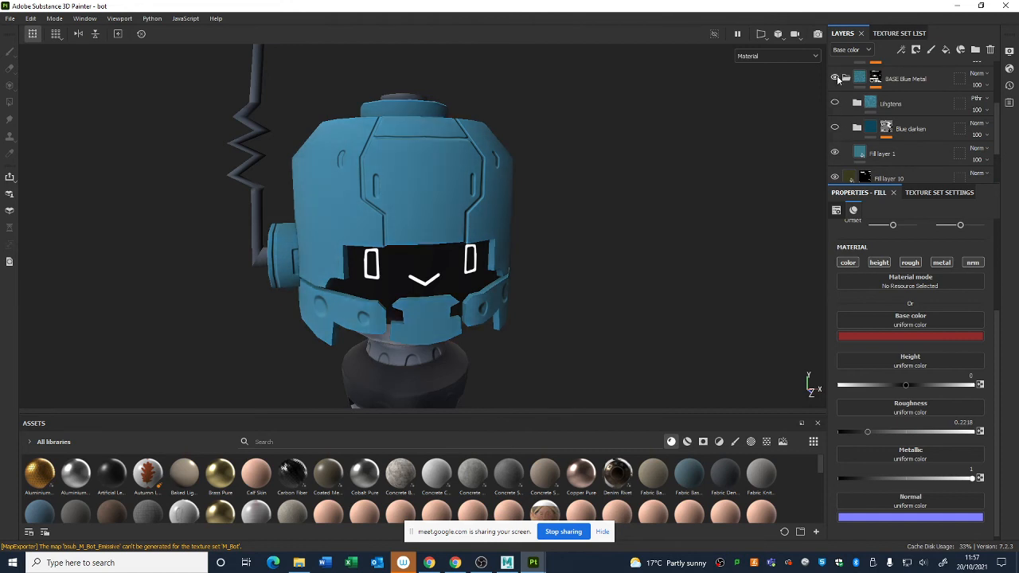
left_click(836, 77)
scroll(837, 95, "up", 3)
left_click(835, 98)
left_click(836, 73)
left_click(836, 124)
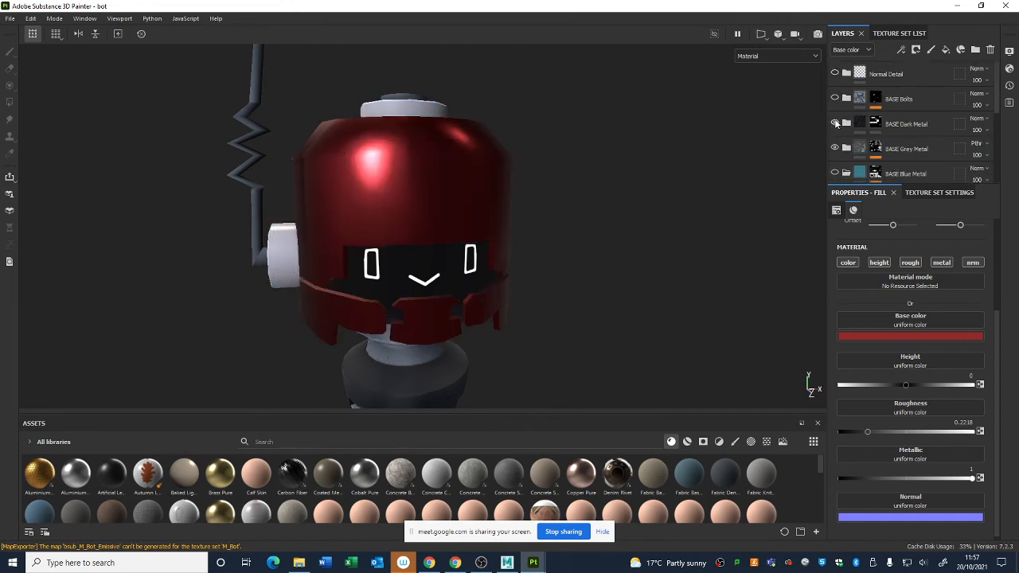
Paint a diagonal stroke across the side of the red head in Fill layer 10's mask, with brush size 10
scroll(912, 161, "down", 2)
scroll(912, 159, "down", 3)
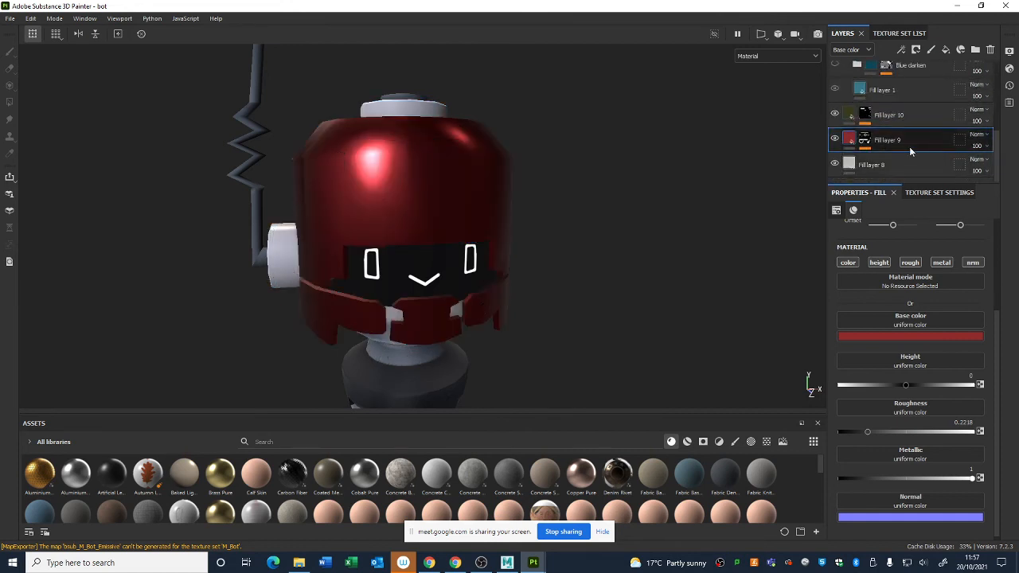
left_click(865, 113)
left_click_drag(663, 251, 674, 209, "alt")
left_click(9, 51)
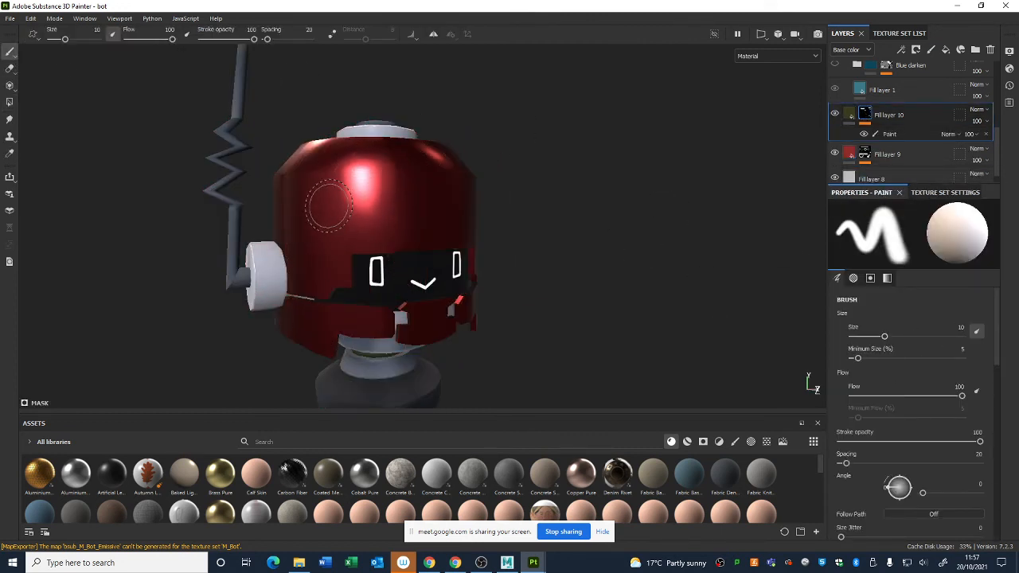
left_click_drag(317, 215, 388, 197)
left_click_drag(570, 289, 434, 224, "alt")
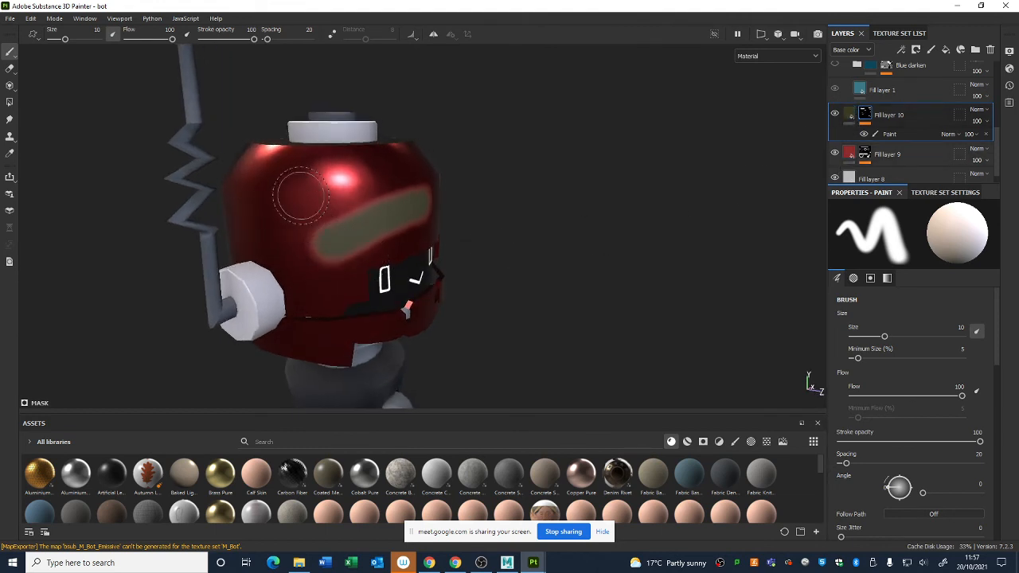
Change Fill layer 10's base colour to a very dark olive
left_click(908, 117)
scroll(898, 339, "down", 1)
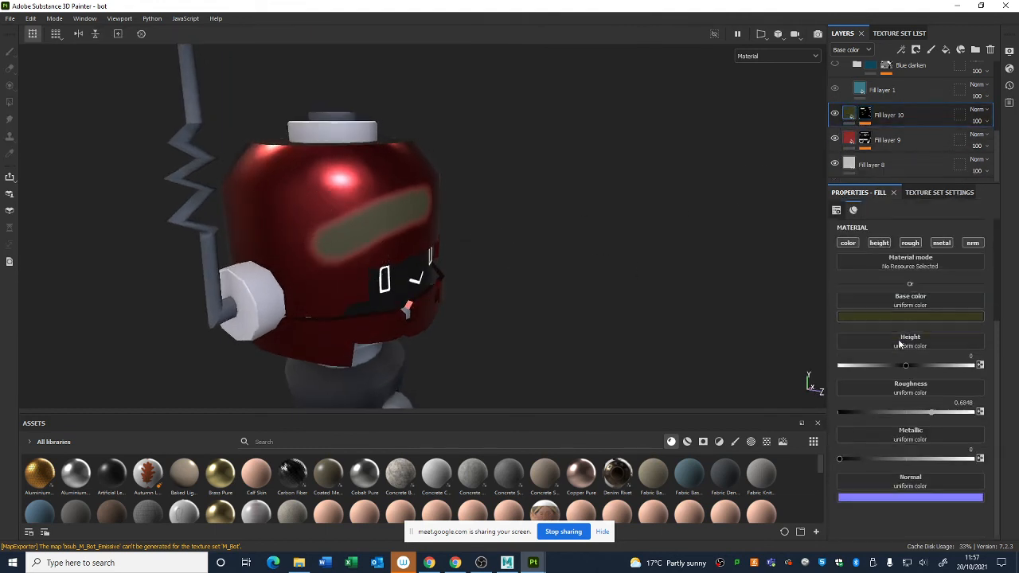
left_click(899, 320)
left_click_drag(908, 358, 903, 417)
left_click_drag(690, 285, 679, 284, "alt")
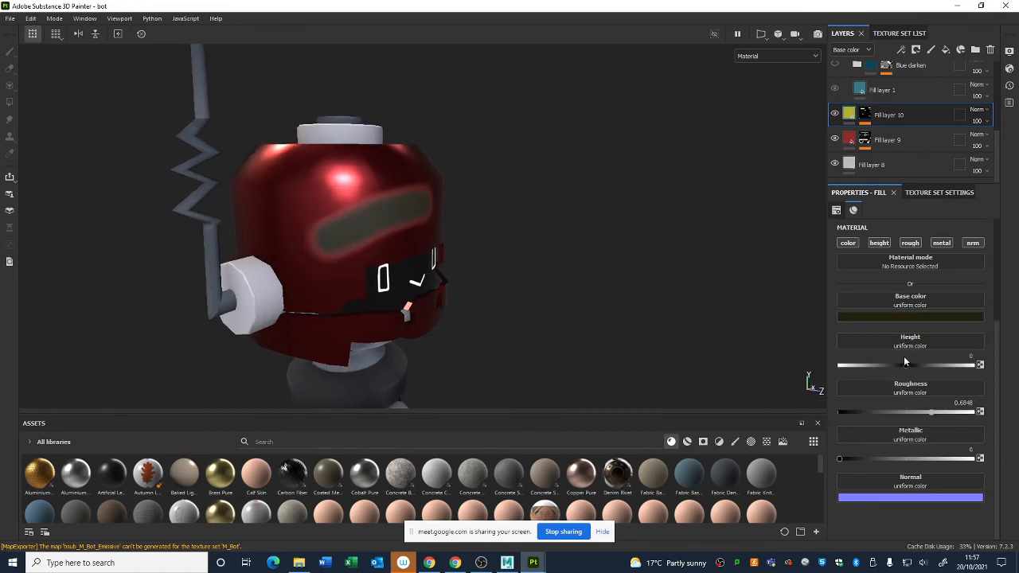
Turn off Fill layer 10's height, roughness, metallic and normal channels, leaving only colour
left_click(879, 243)
left_click(910, 243)
left_click(941, 243)
left_click(972, 243)
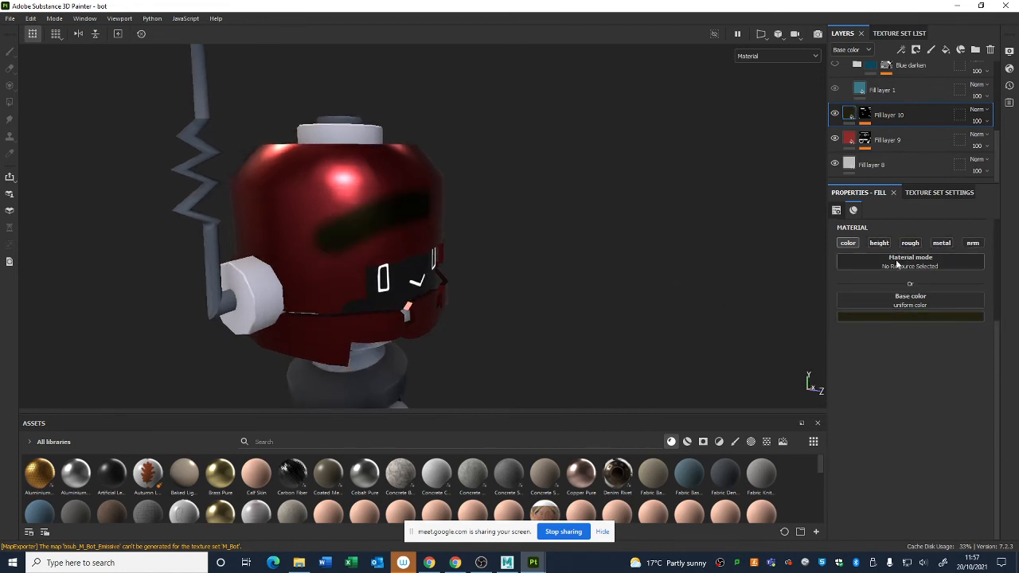
Re-enable Fill layer 10's roughness, metallic and height channels, setting roughness to 0.7237 and height to about -0.43
left_click(910, 243)
left_click_drag(926, 365, 936, 385)
left_click(941, 243)
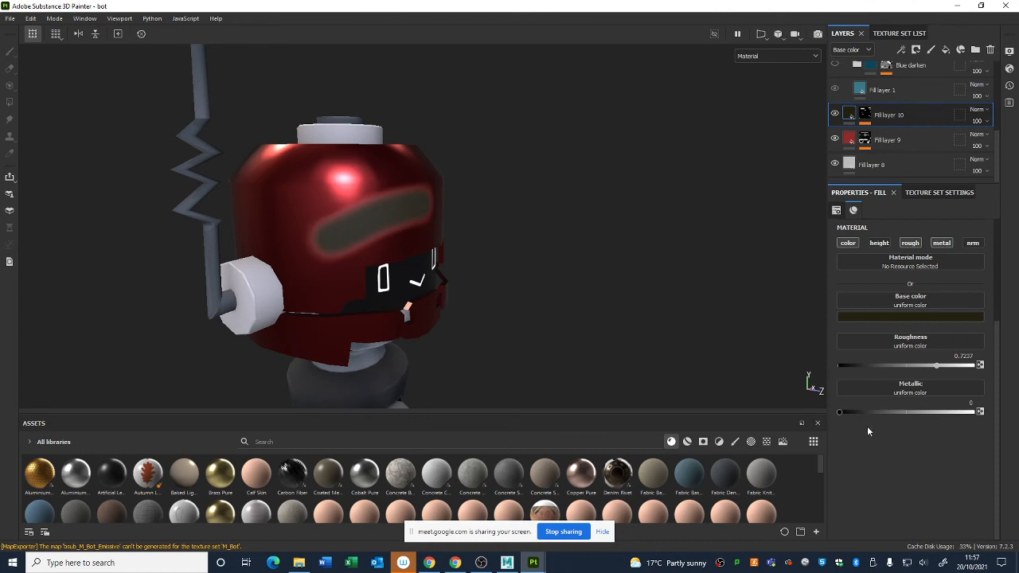
left_click(879, 244)
left_click_drag(908, 365, 876, 372)
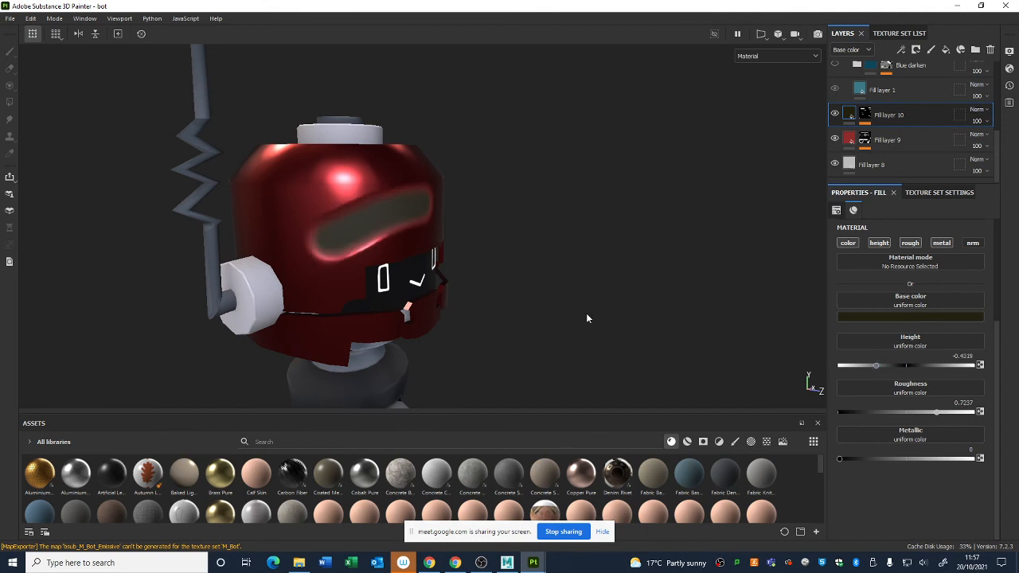
Hide Fill layer 10 and Fill layer 9, and show the Normal Detail folder over the plain base
left_click_drag(587, 318, 526, 316, "alt")
left_click(834, 115)
left_click(834, 140)
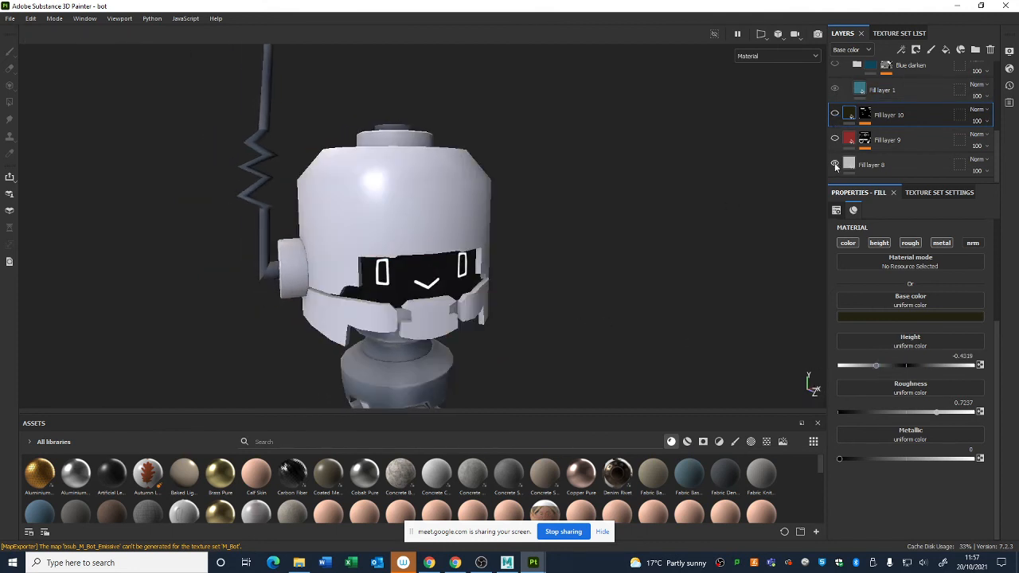
scroll(835, 159, "up", 5)
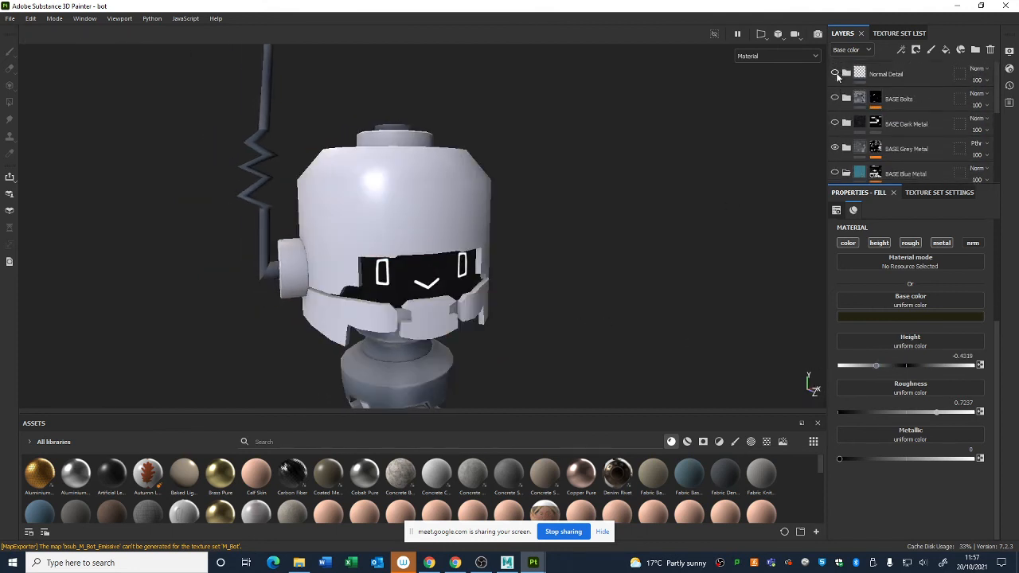
left_click(834, 74)
left_click_drag(632, 183, 663, 196, "alt")
Expand Normal Detail, inspect Fill layer 6's height fill and try a stroke on the forehead with its mask's Paint effect
left_click(846, 74)
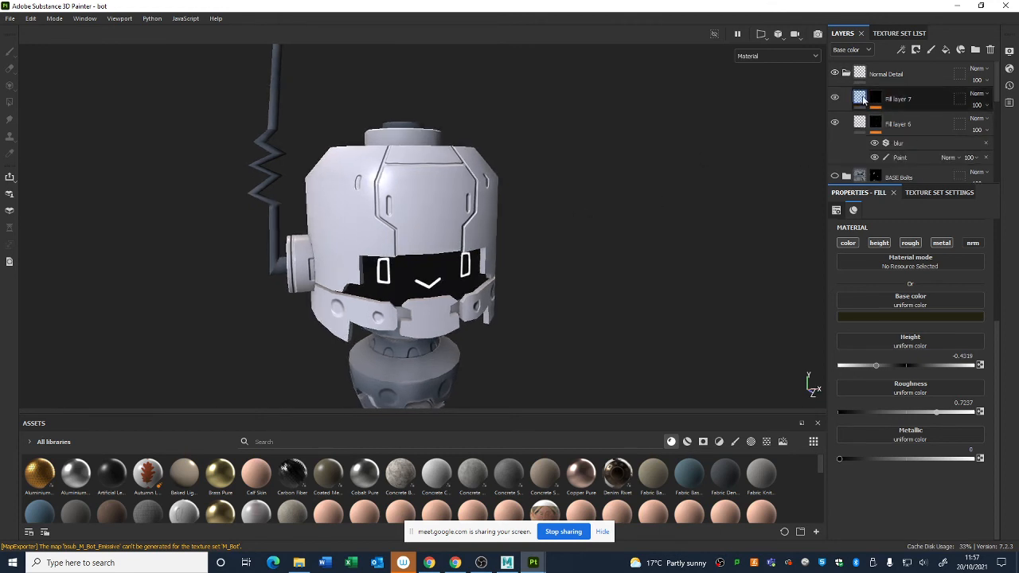
left_click(860, 123)
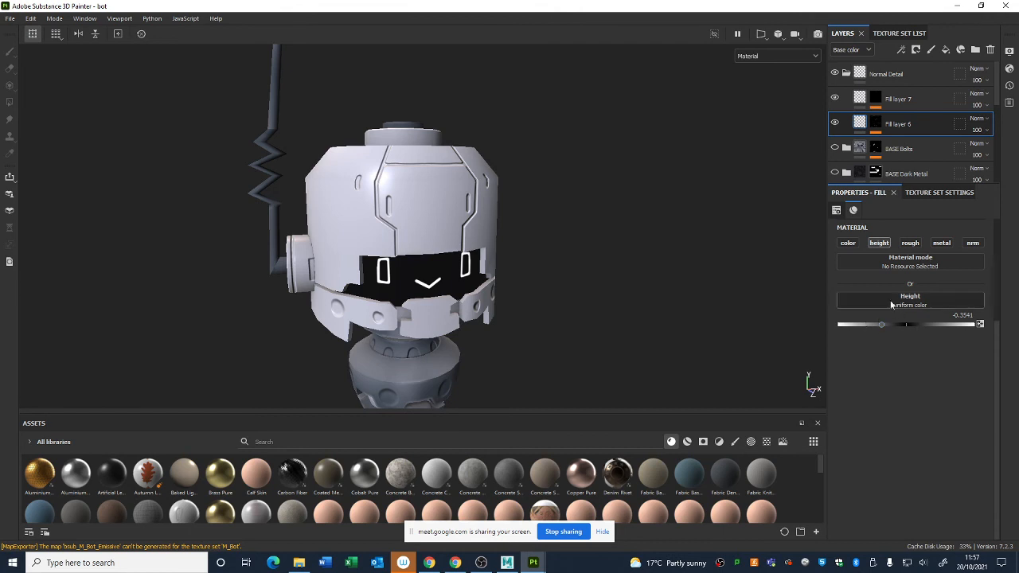
left_click(876, 122)
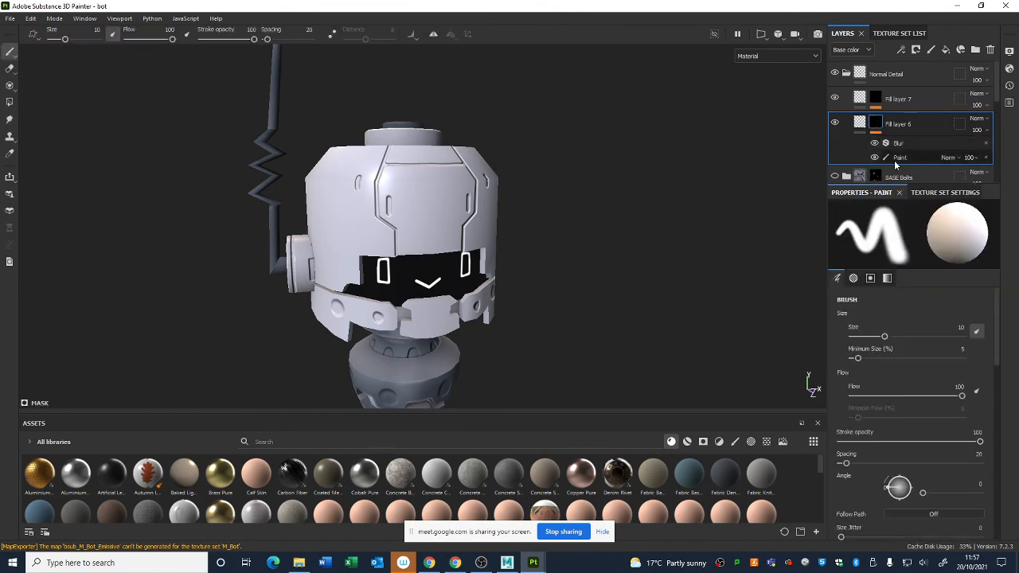
left_click(897, 159)
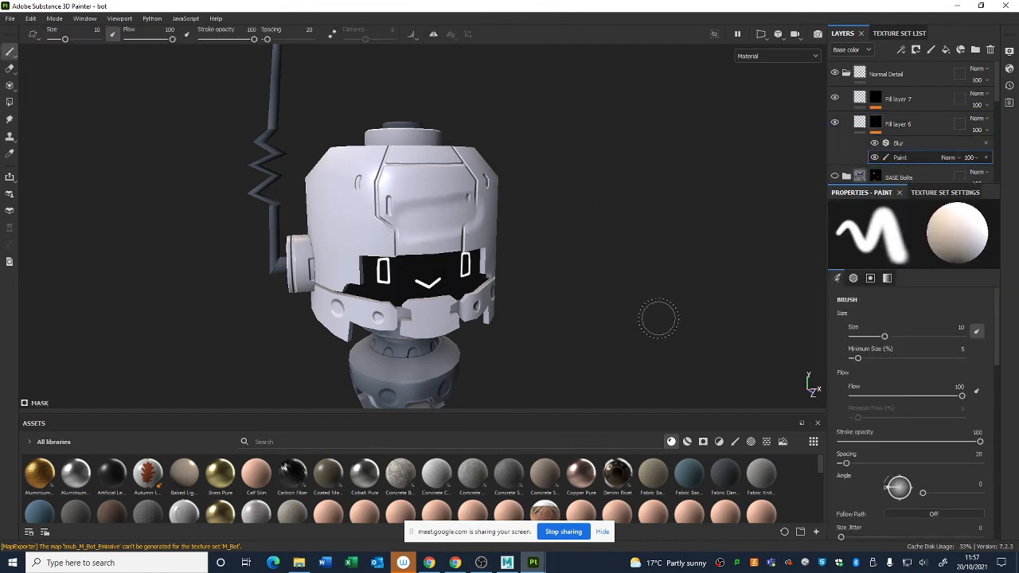
left_click_drag(614, 300, 590, 244, "alt")
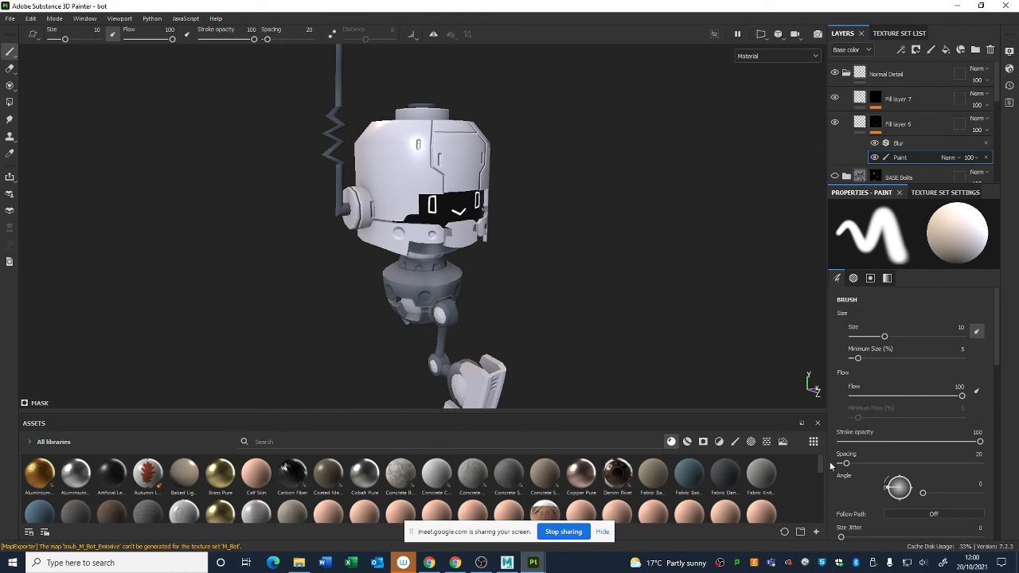
left_click(481, 563)
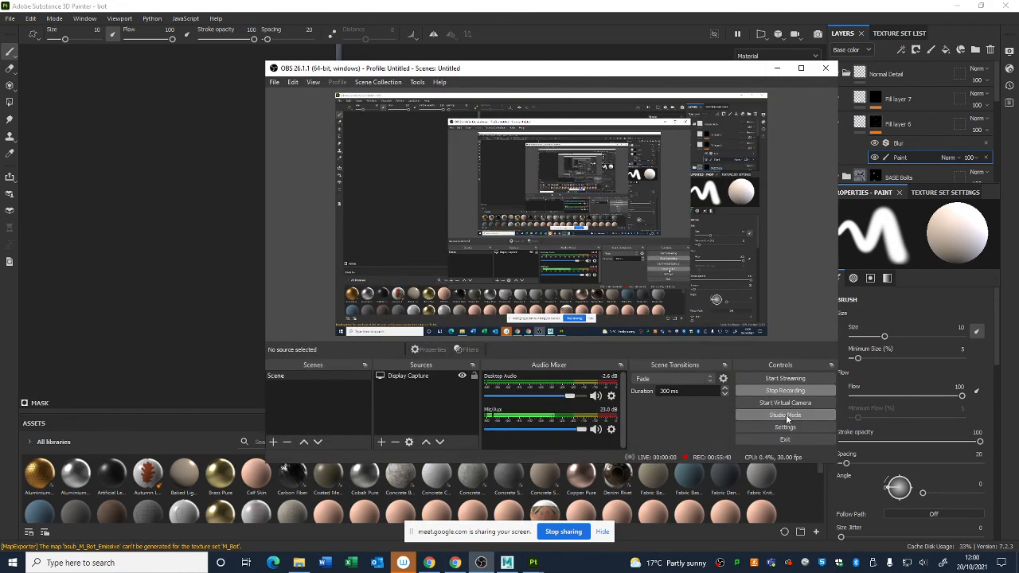